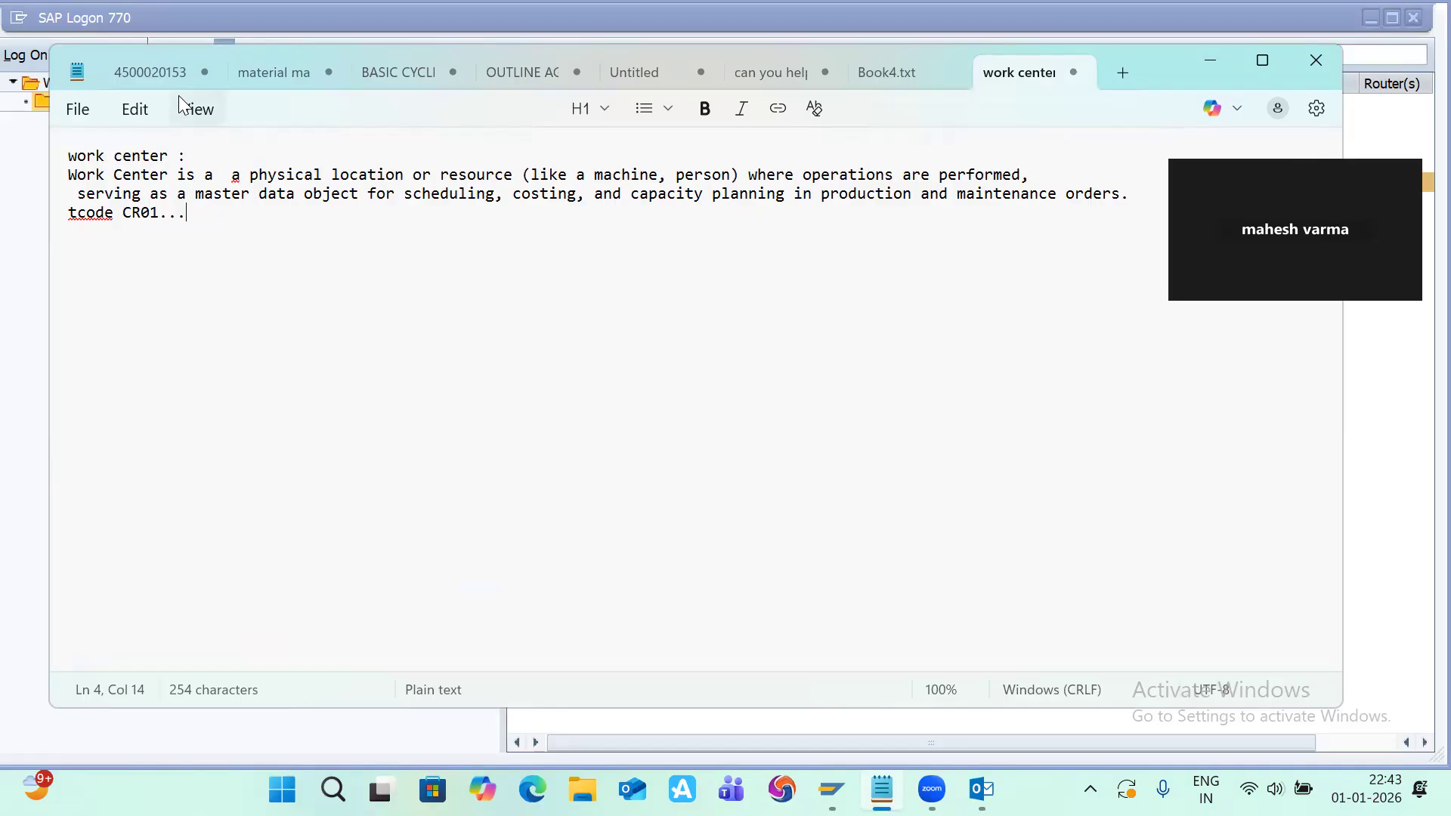
left_click(421, 311)
left_click(1262, 61)
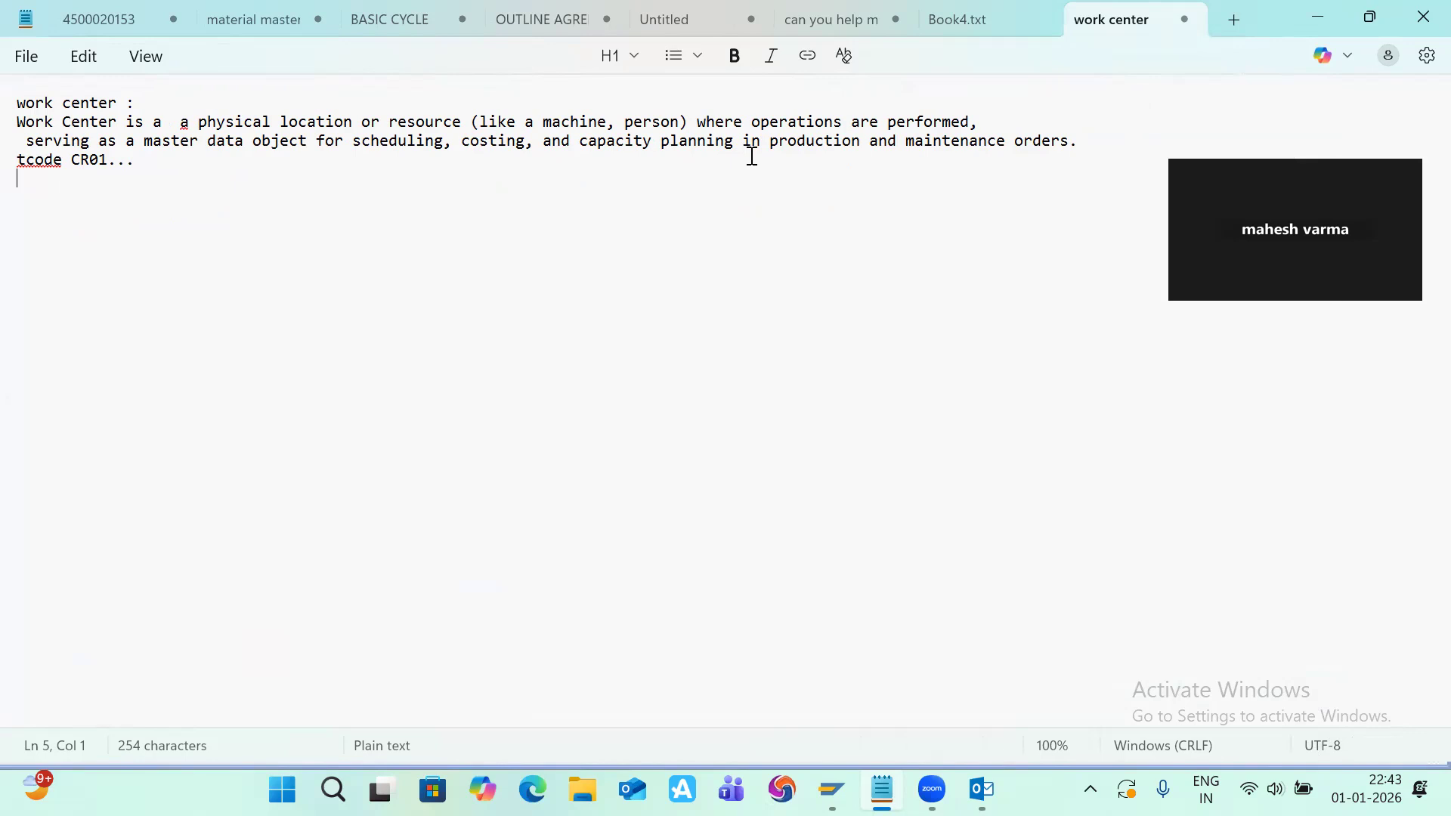
left_click(486, 161)
left_click(664, 249)
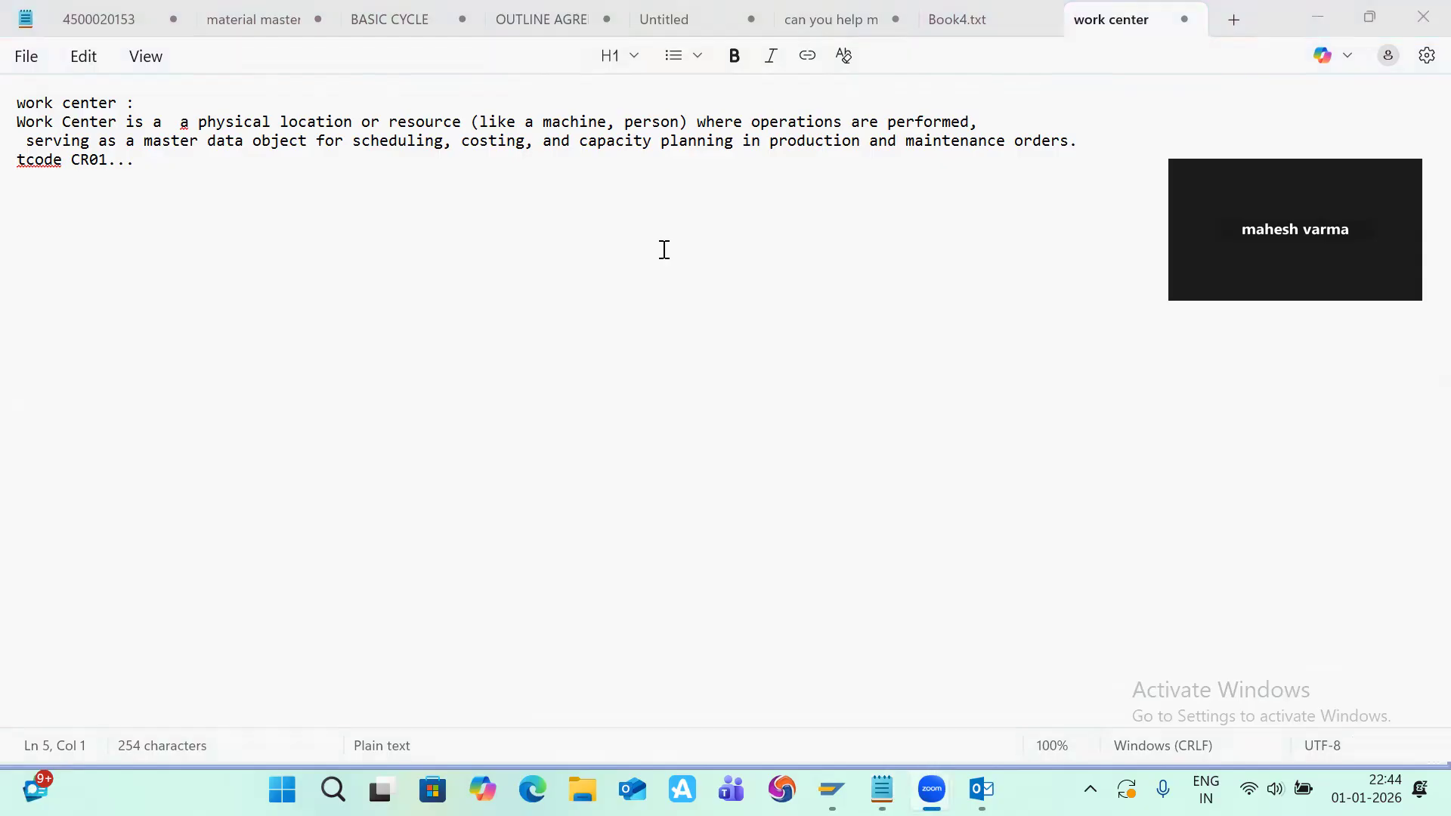
Step: Open the HYD system connection from the SAP Logon list
key("alt+Tab")
key("Tab")
key("Tab")
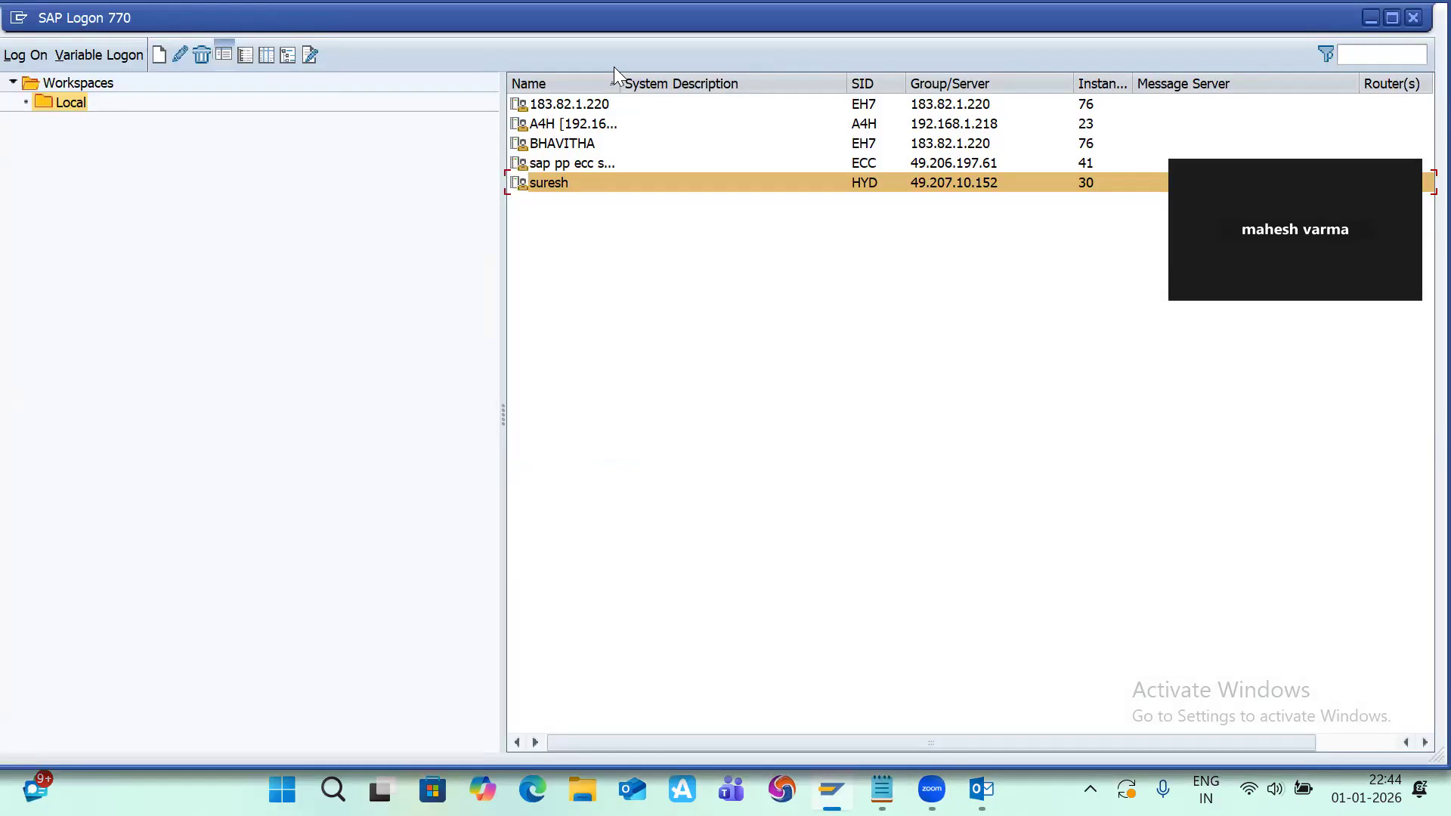
double_click(586, 179)
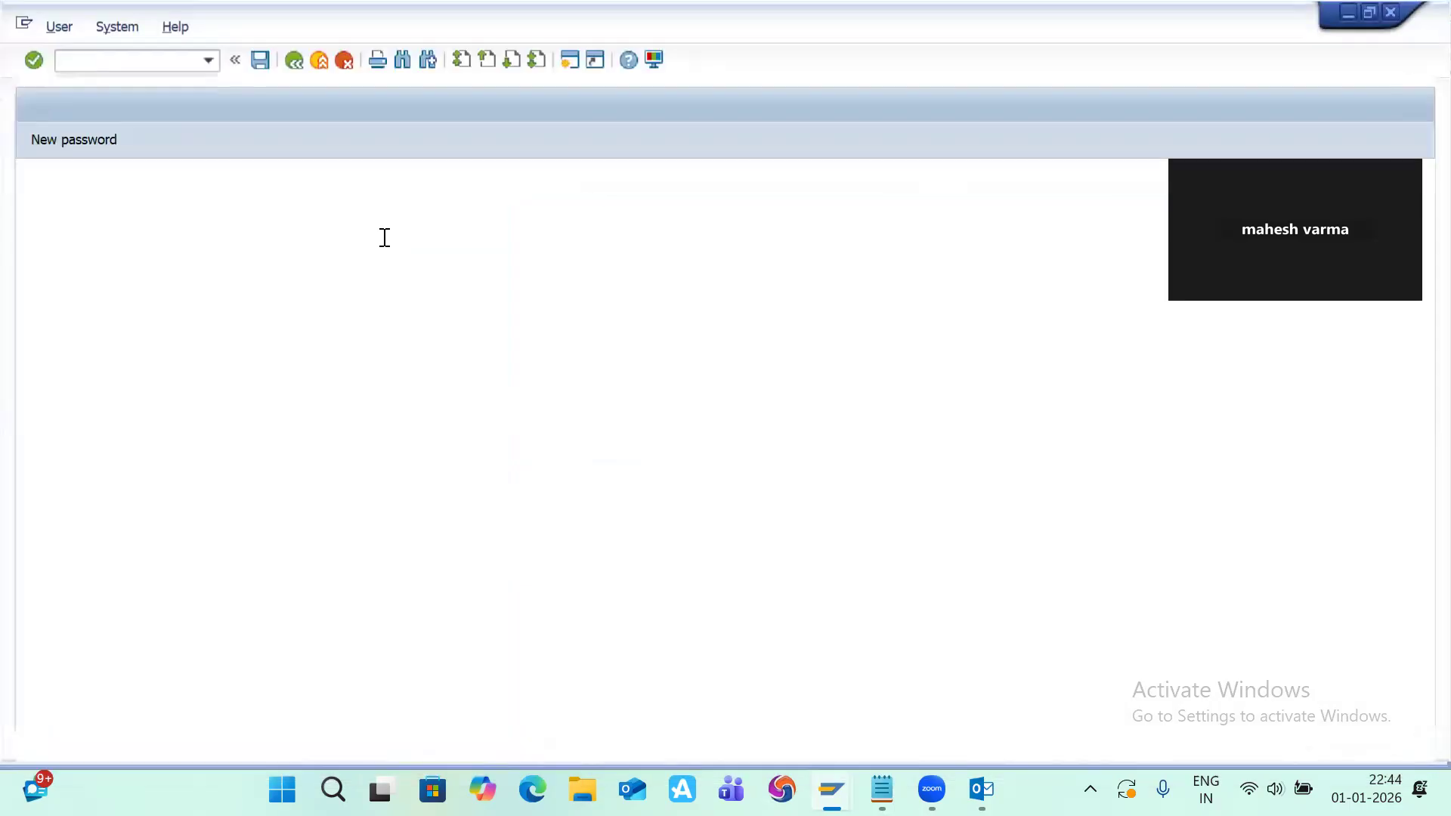
Step: Log on to client 800 by entering the user's password
key("Down")
key("Down")
key("Return")
key("Tab")
type("*****")
key("Return")
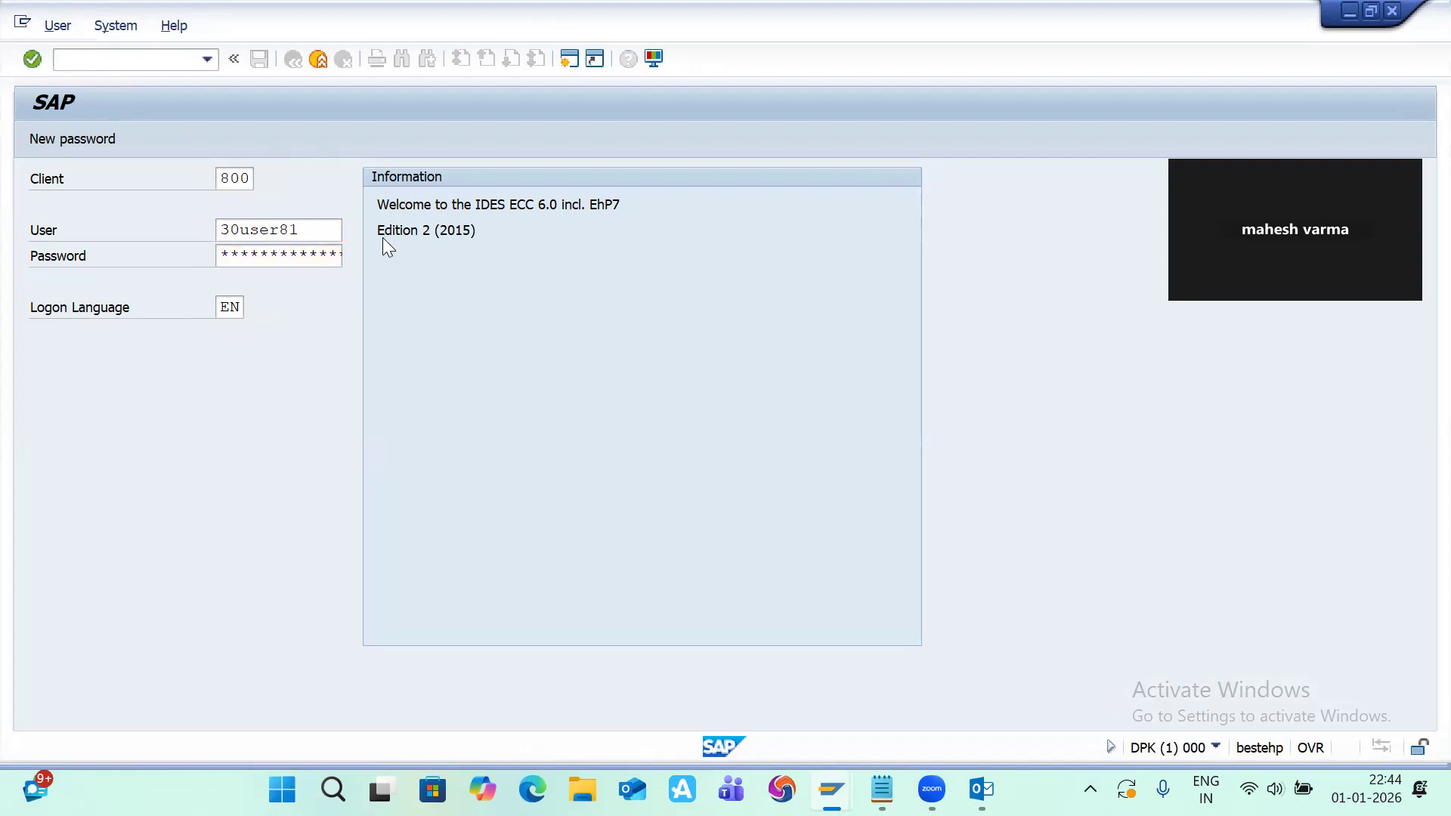
Step: Start transaction CR01 to create a work center
type("cR01")
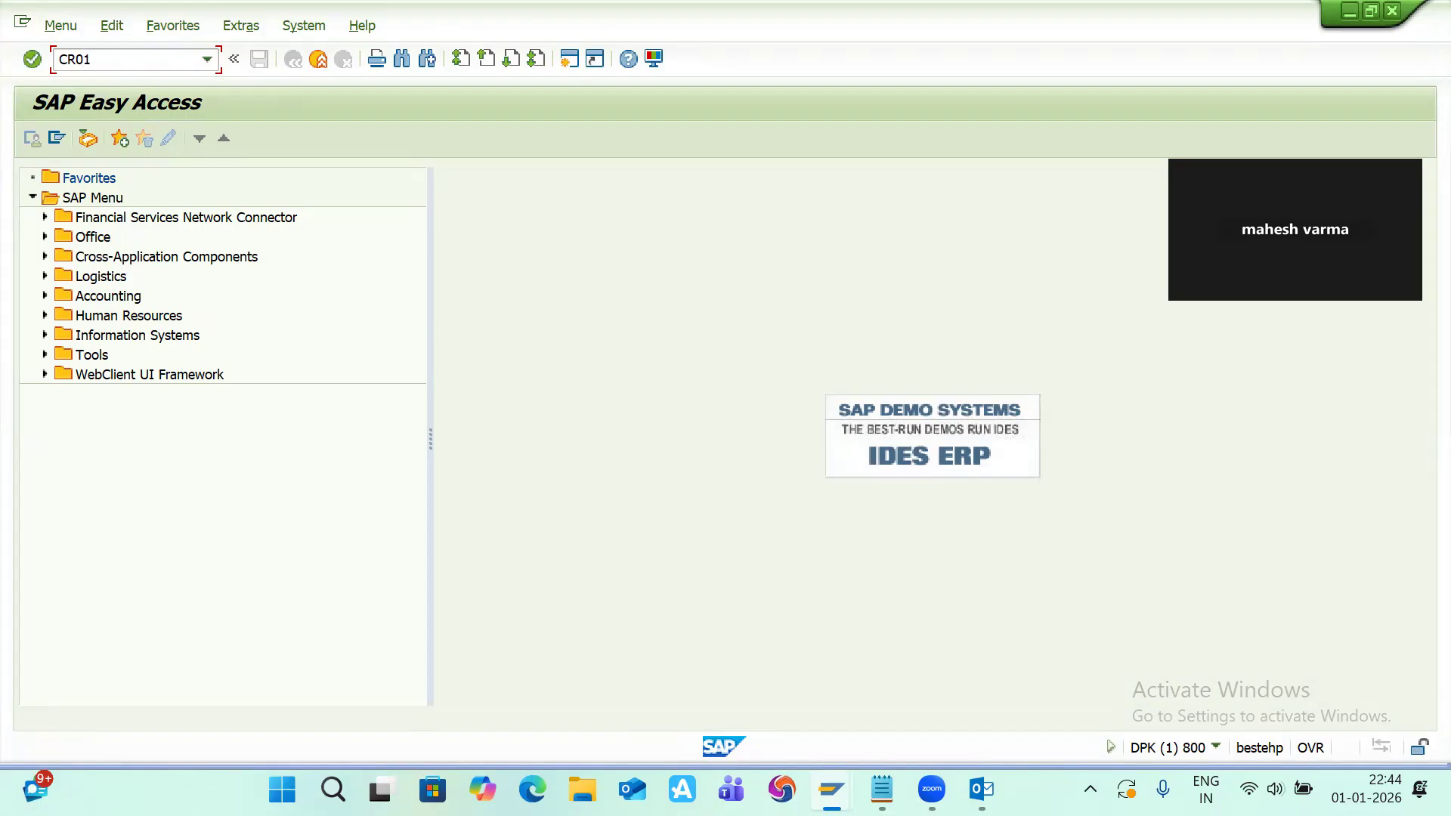
key("Return")
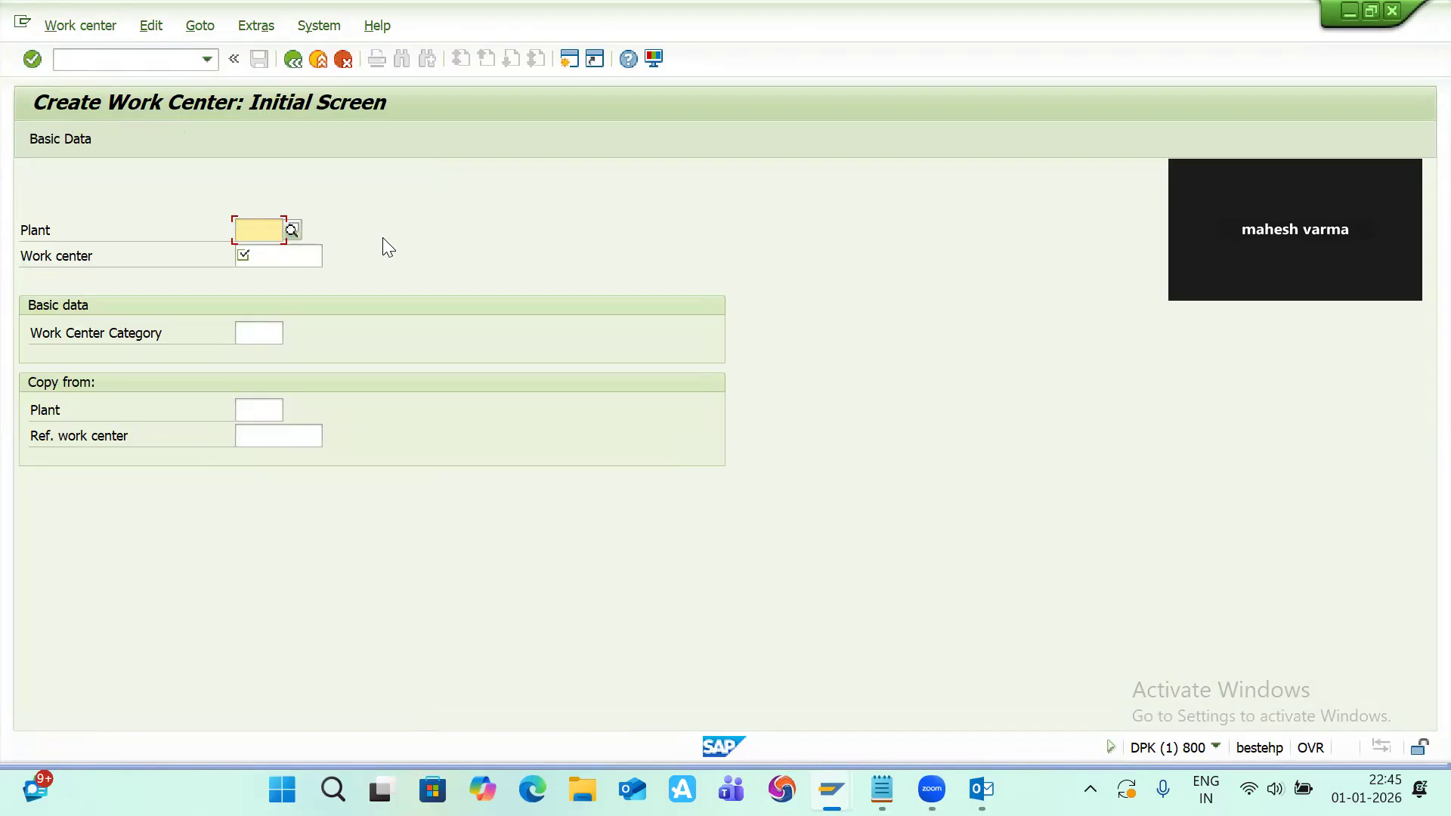
Step: Enter plant 1100 and work center ID UT123 on the initial screen
type("1100")
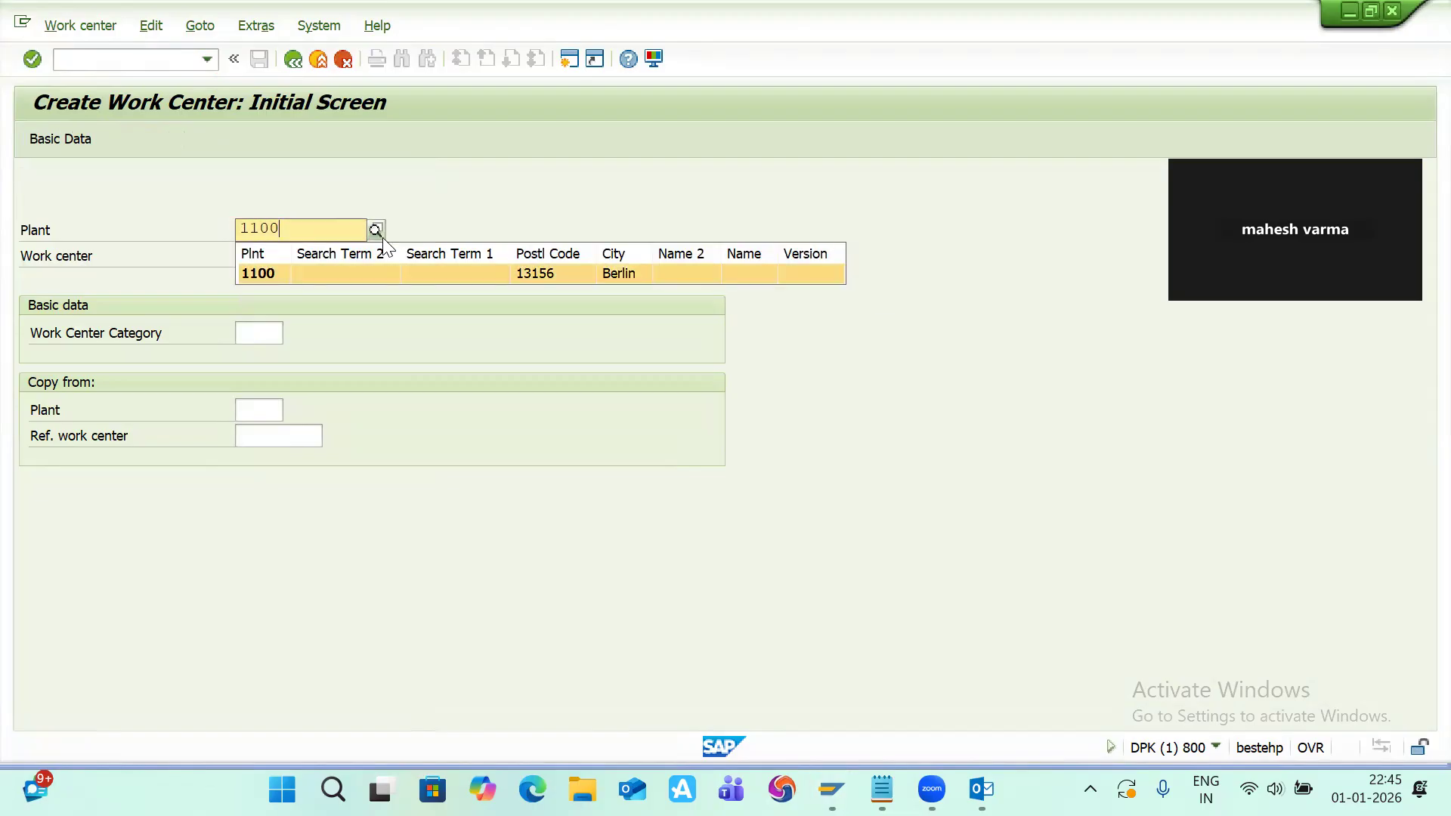
key("Tab")
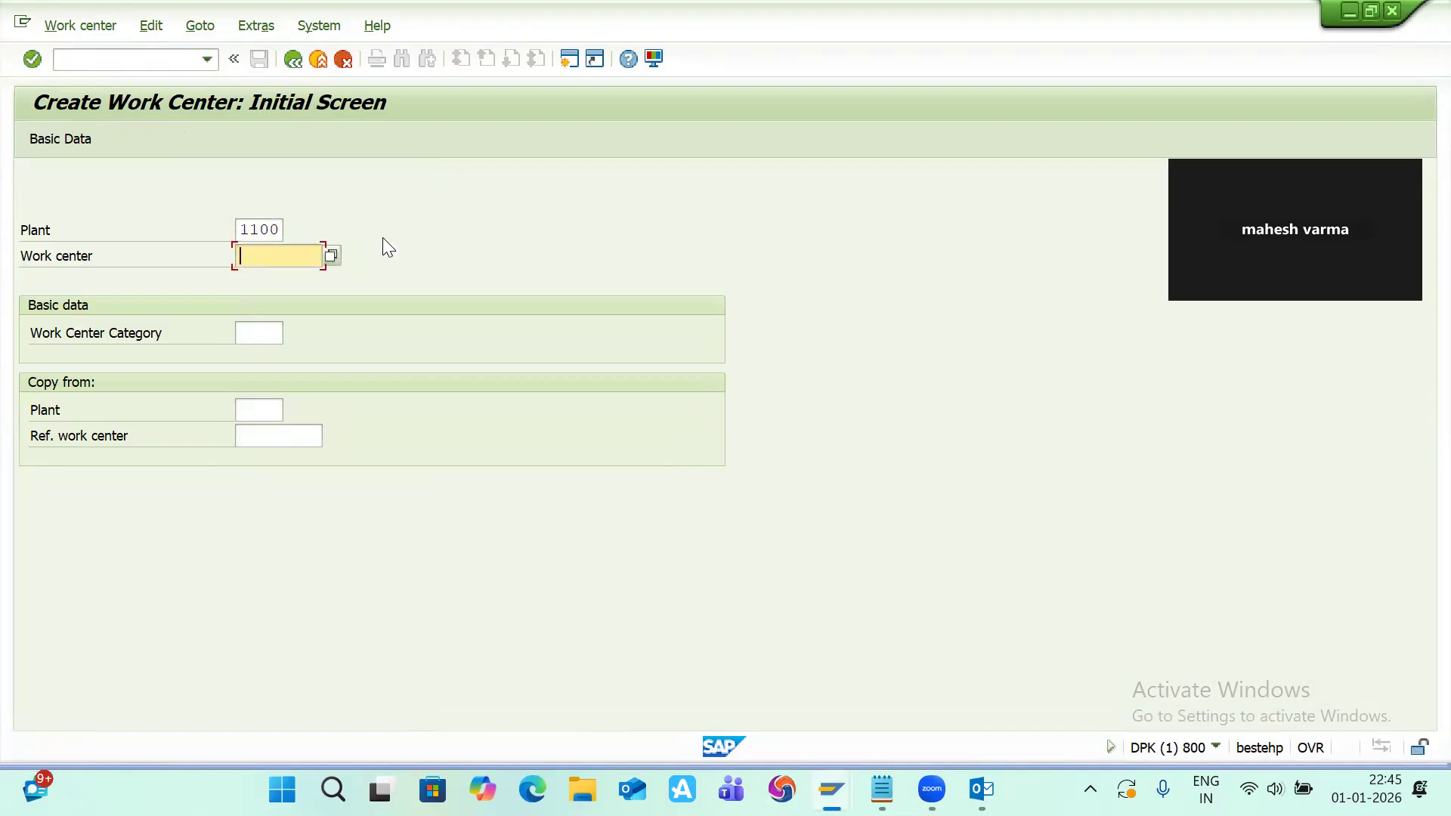
type("UT123")
left_click(250, 336)
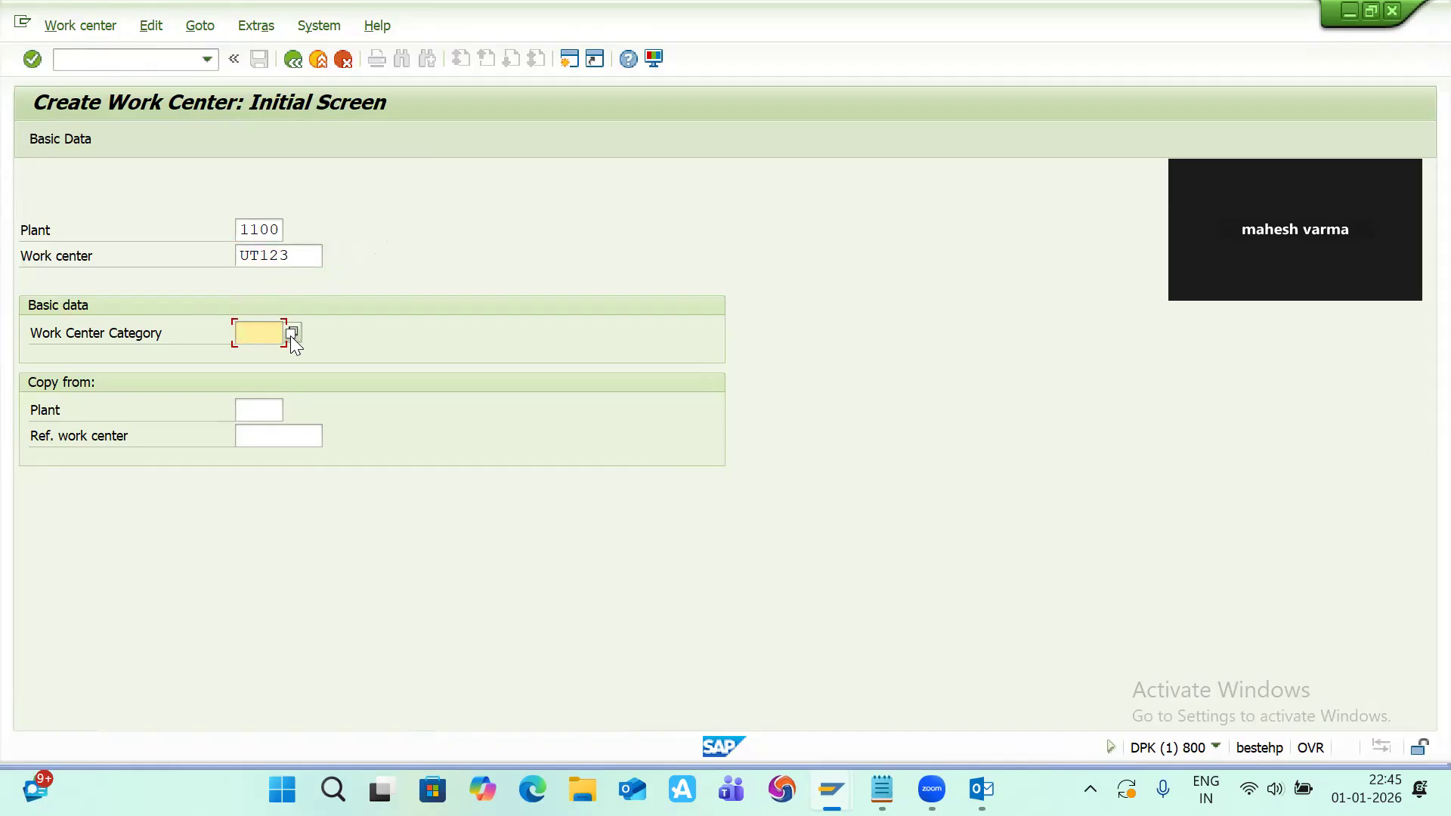
left_click(290, 335)
key("alt+Tab")
key("Tab")
key("Tab")
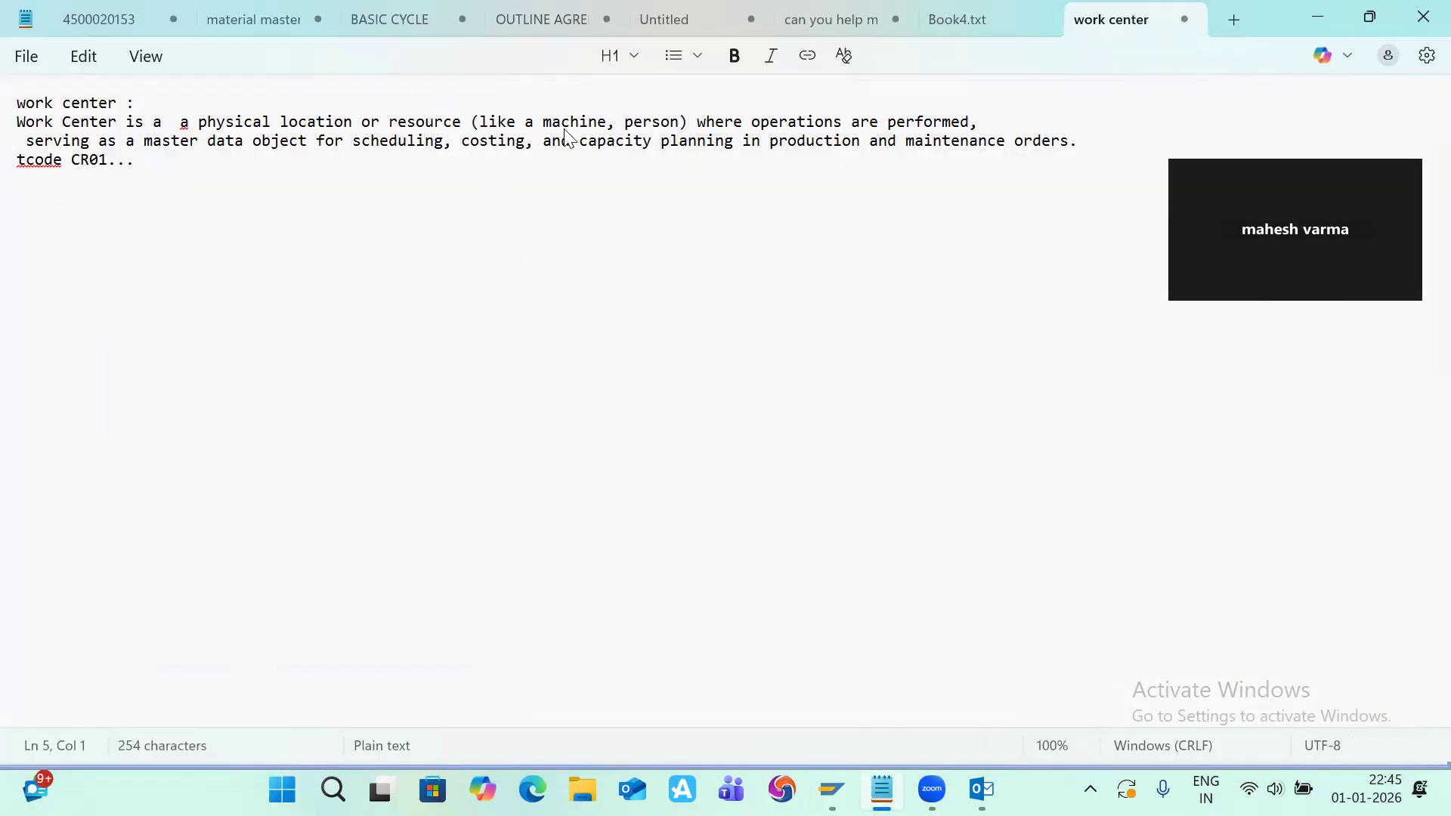
key("alt+Tab")
key("Tab")
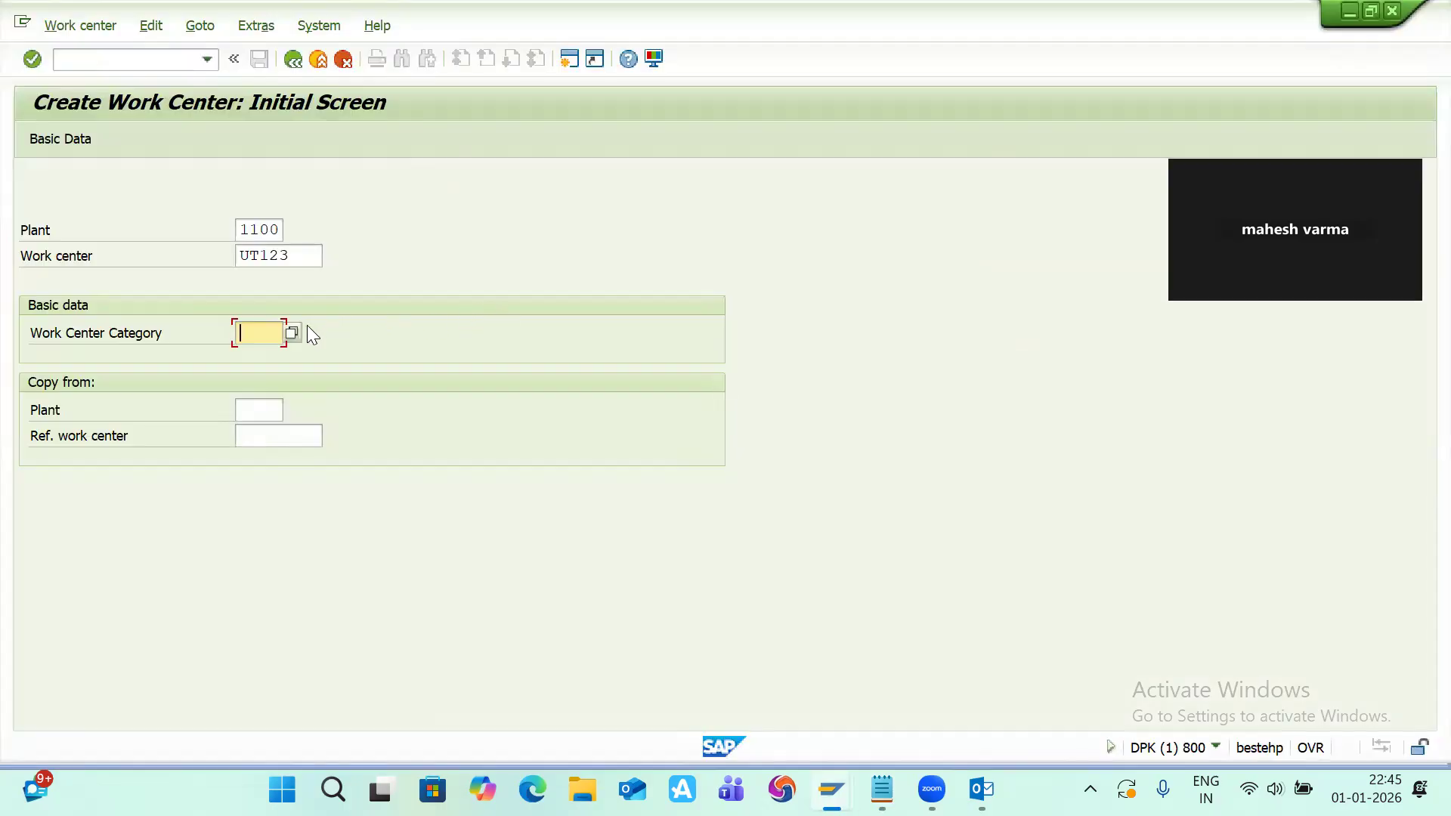
Step: Try choosing category 0001 Machine from the value list, then clear the category field and confirm
left_click(294, 332)
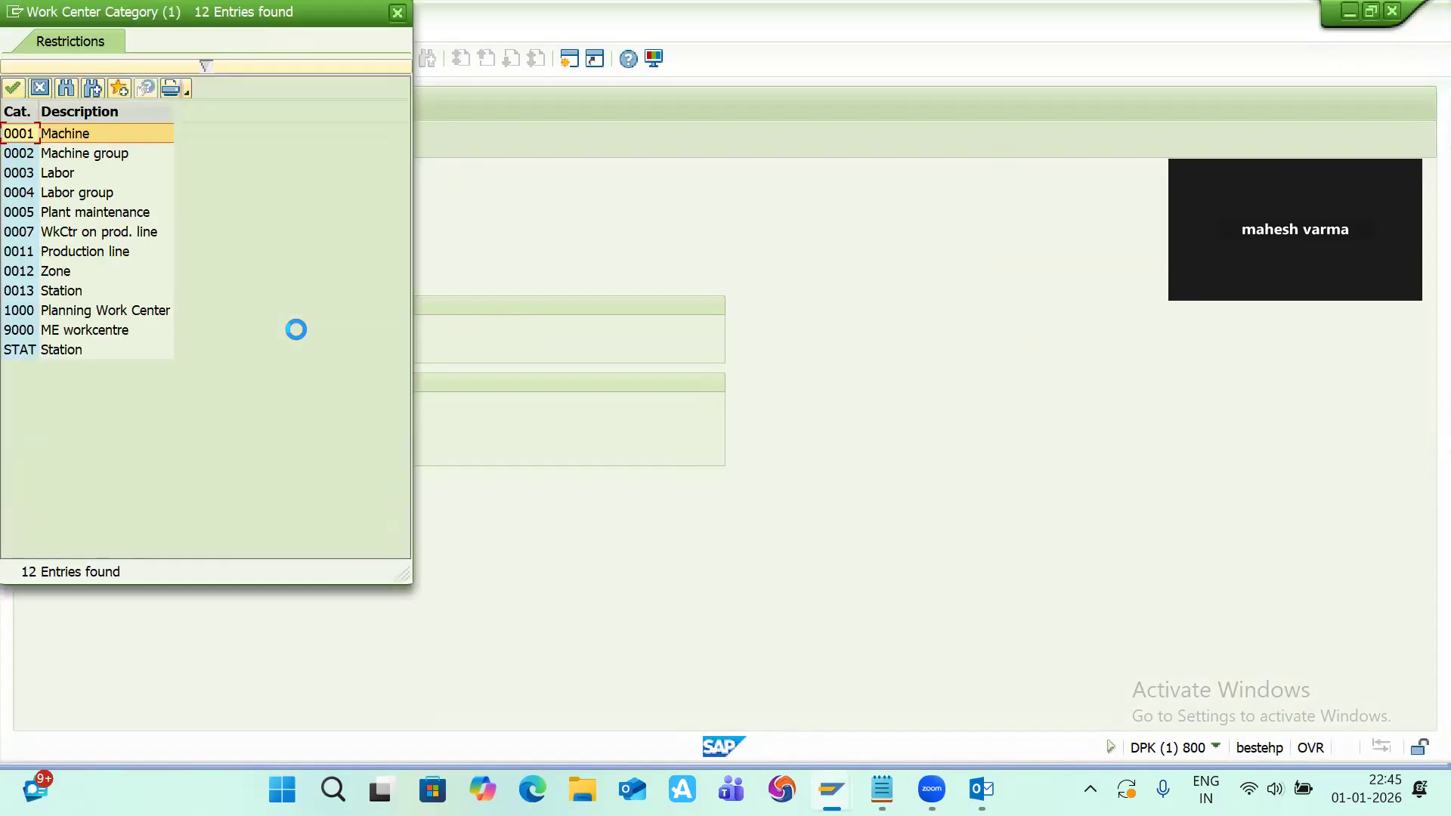
double_click(64, 133)
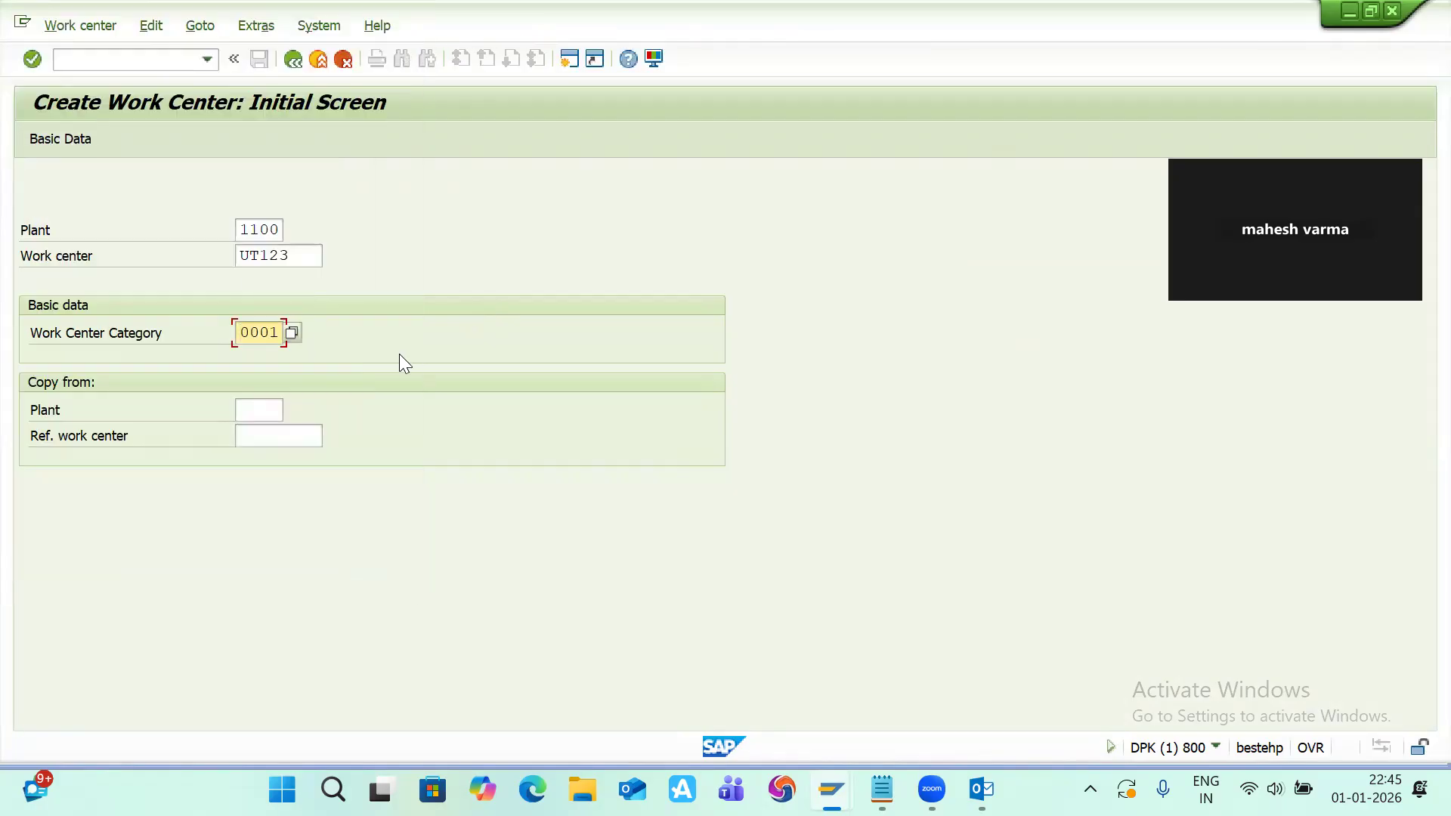
left_click(281, 336)
key("BackSpace")
key("BackSpace")
key("BackSpace")
key("BackSpace")
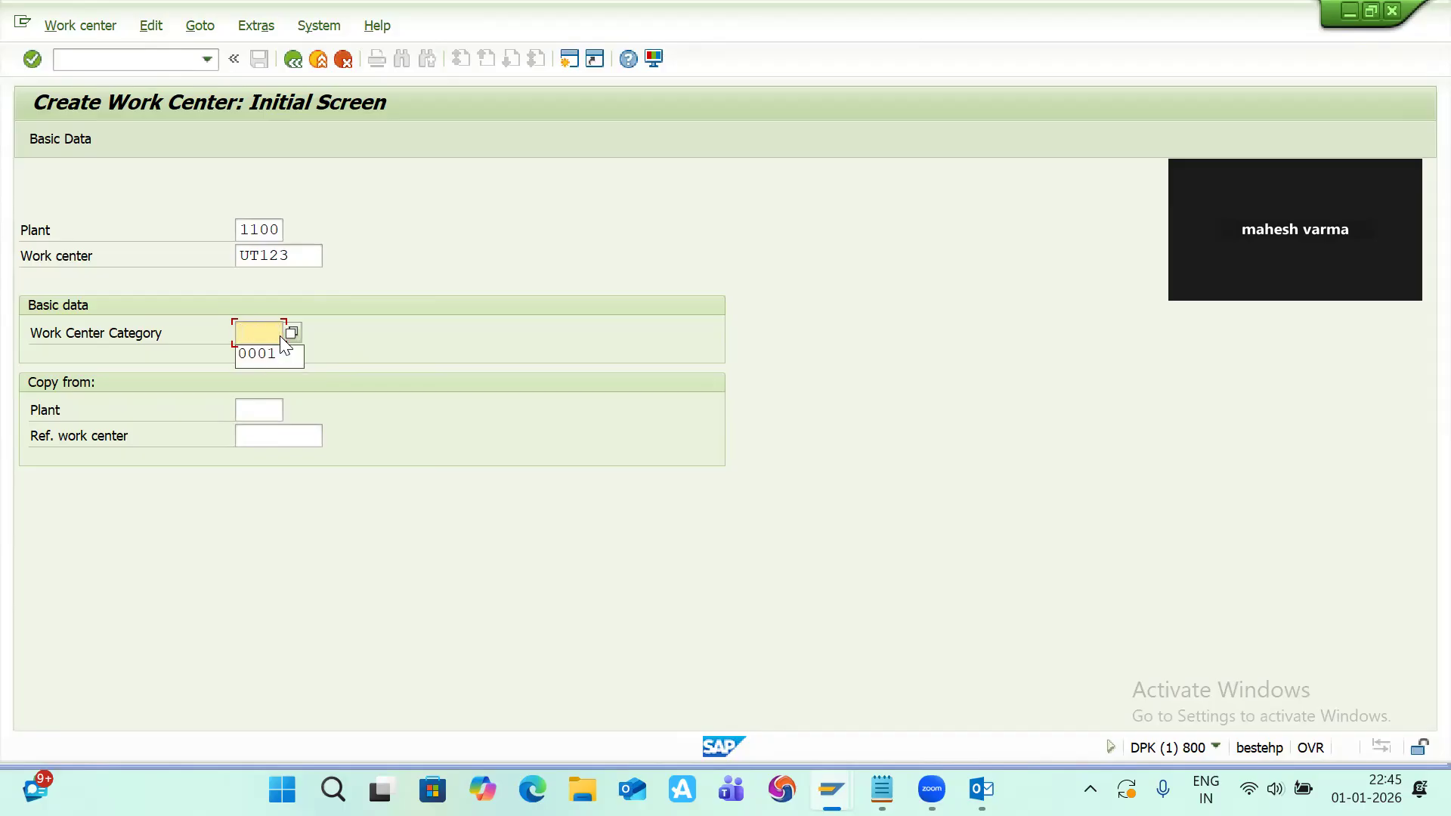
key("Return")
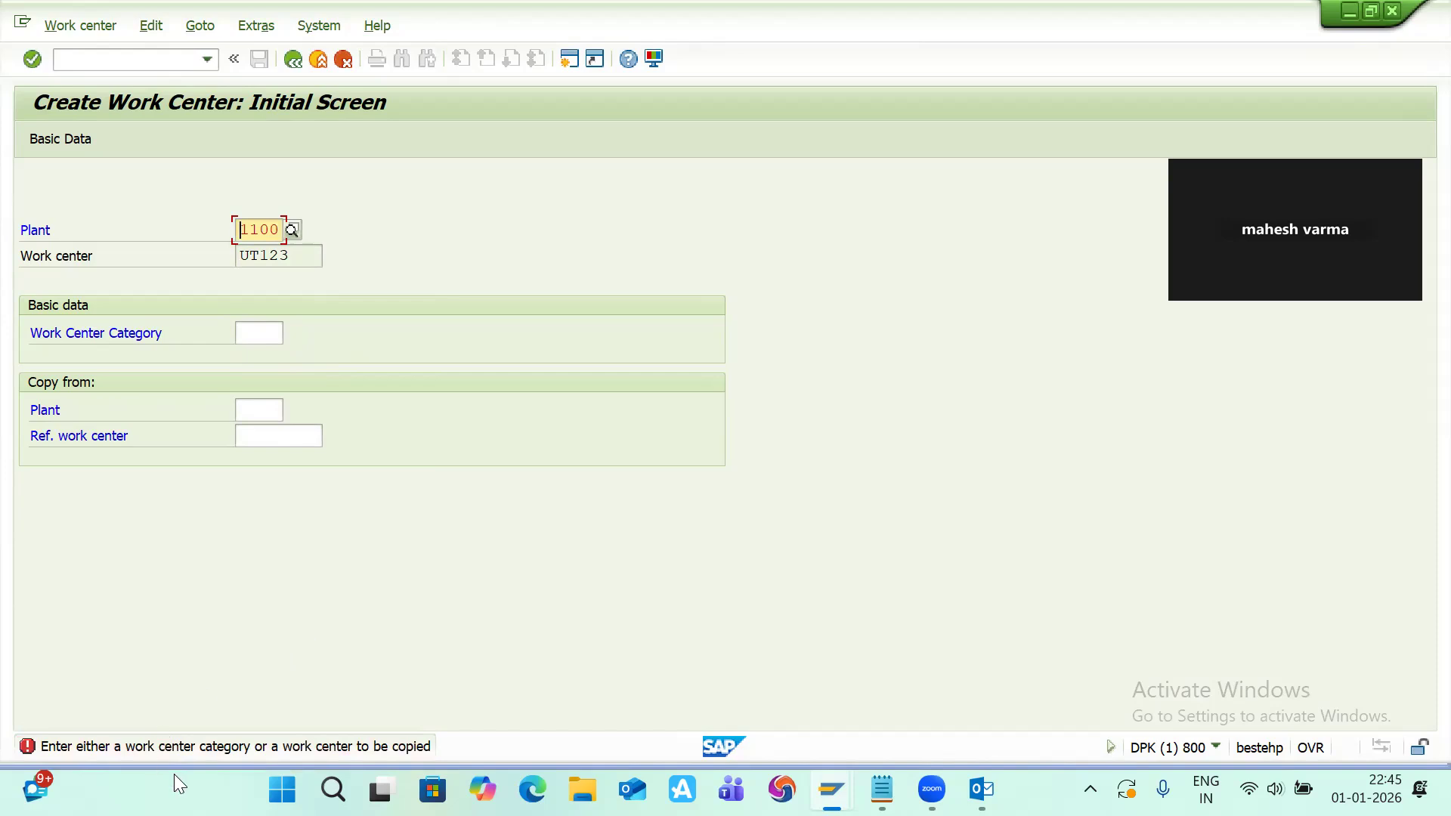
Step: Set the work center category to 0001 and continue to the basic data screen
left_click(256, 339)
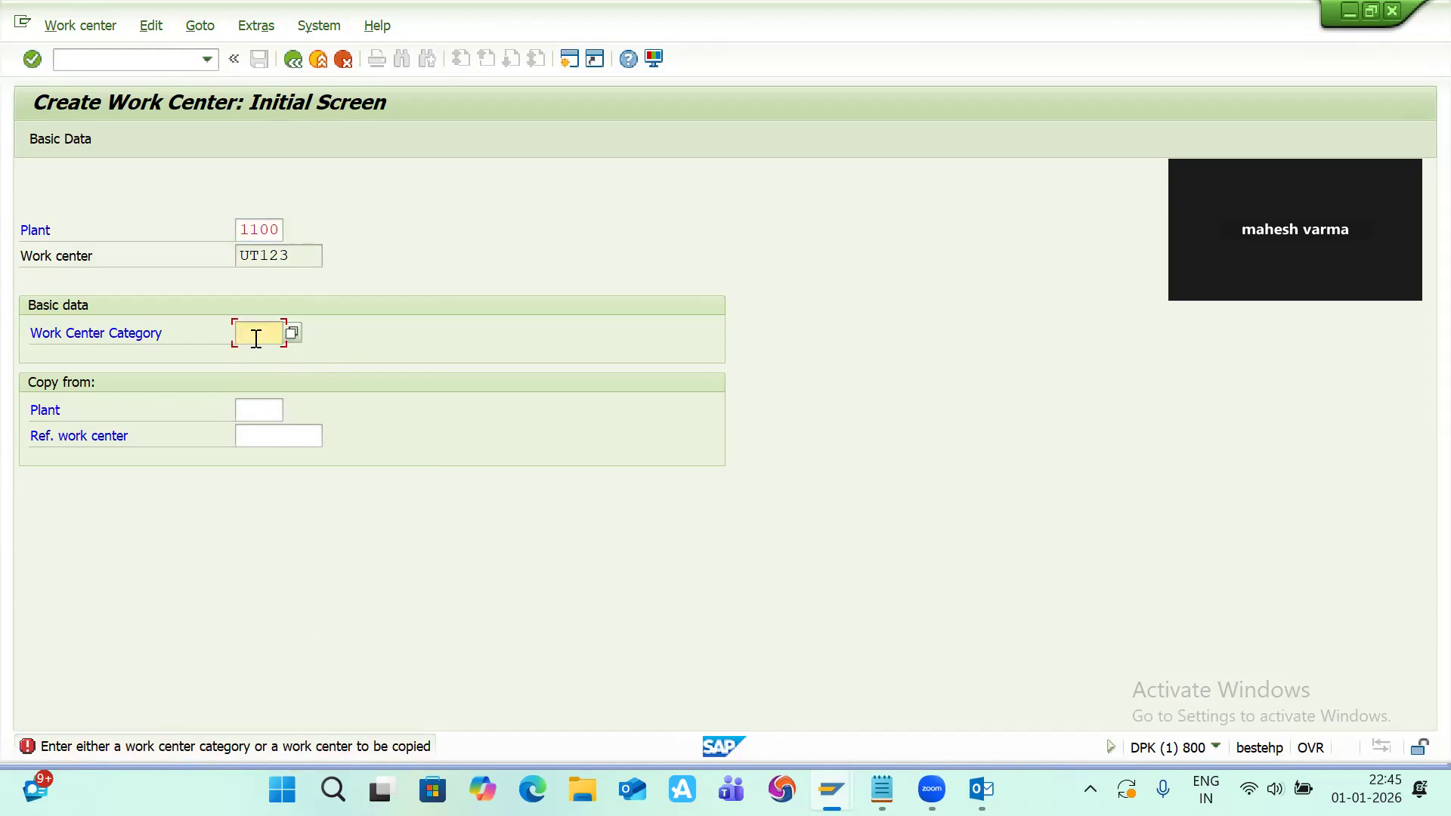
type("0001")
key("Return")
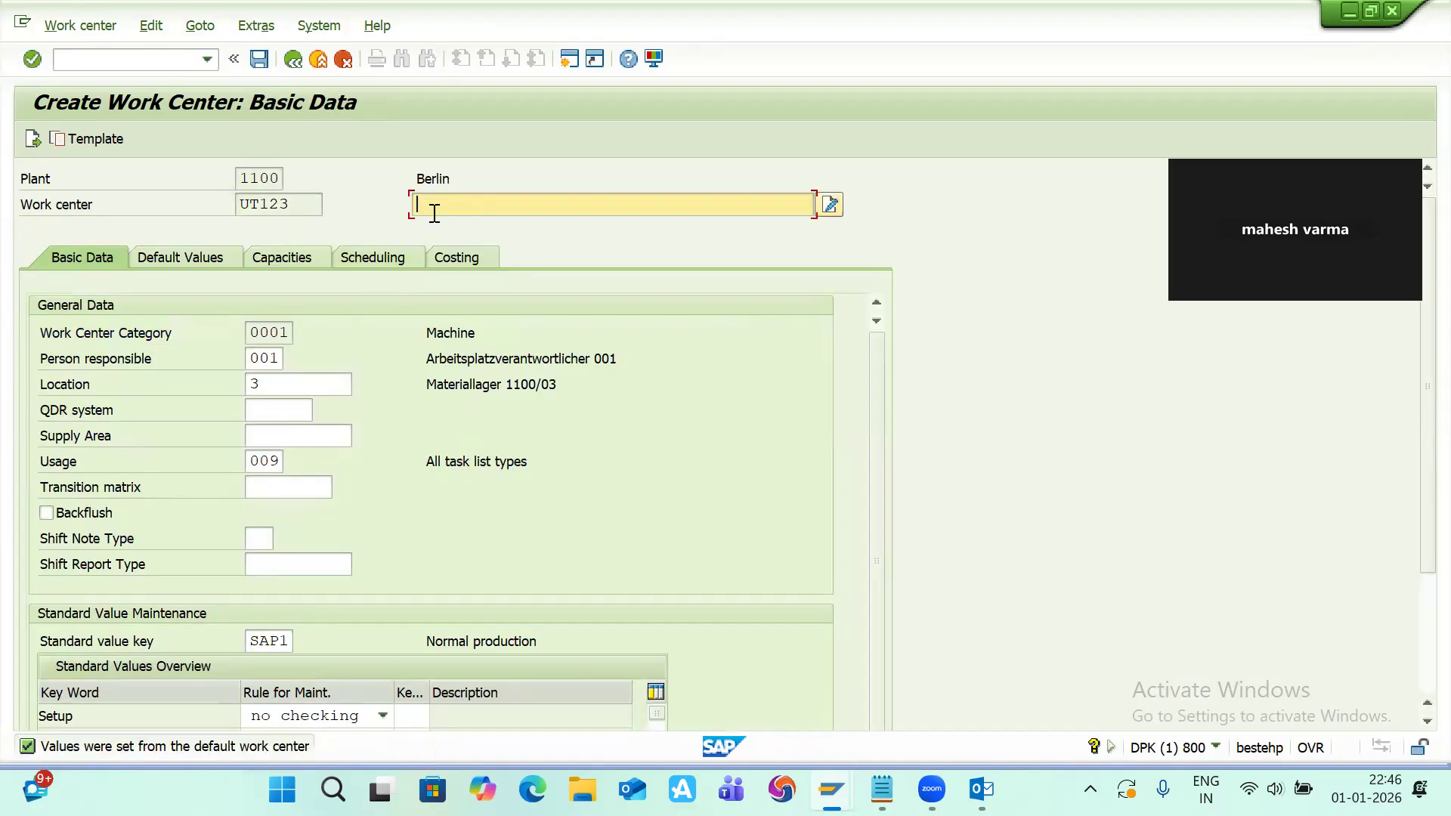
Step: Enter the work center description machine
type("MA")
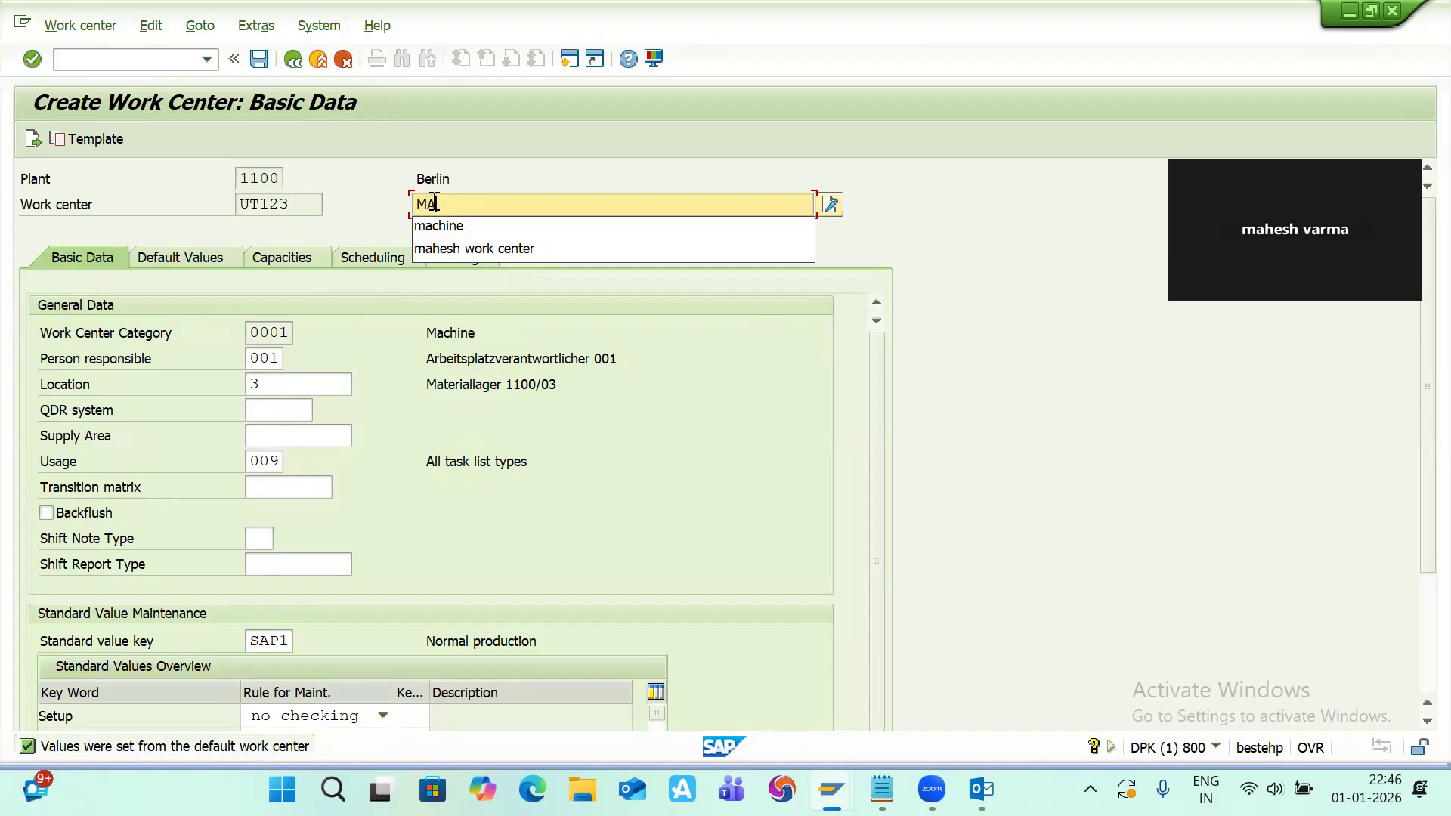
left_click(440, 226)
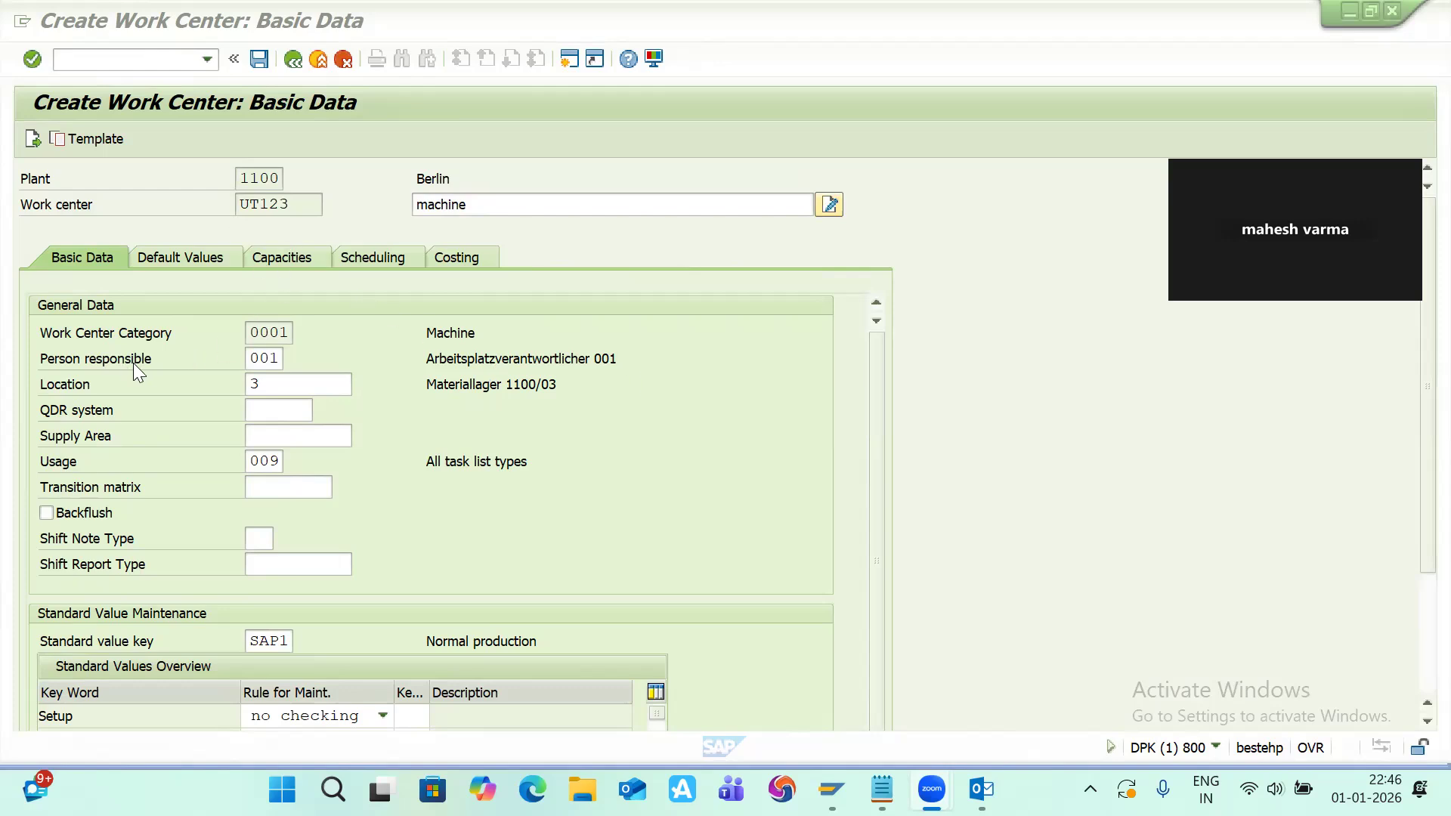
Step: Review the value lists for the person responsible and location fields
left_click(261, 359)
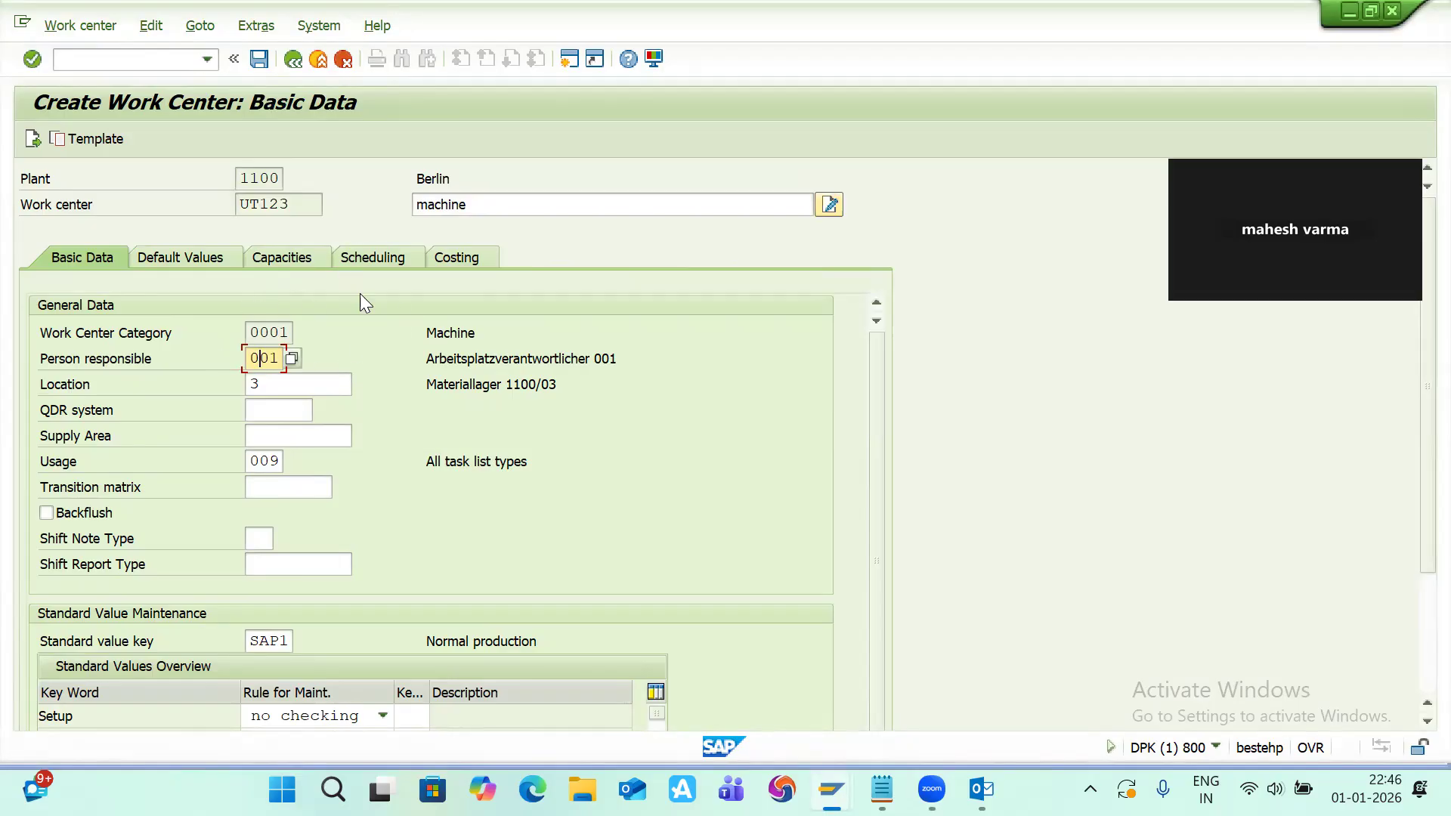
left_click(290, 360)
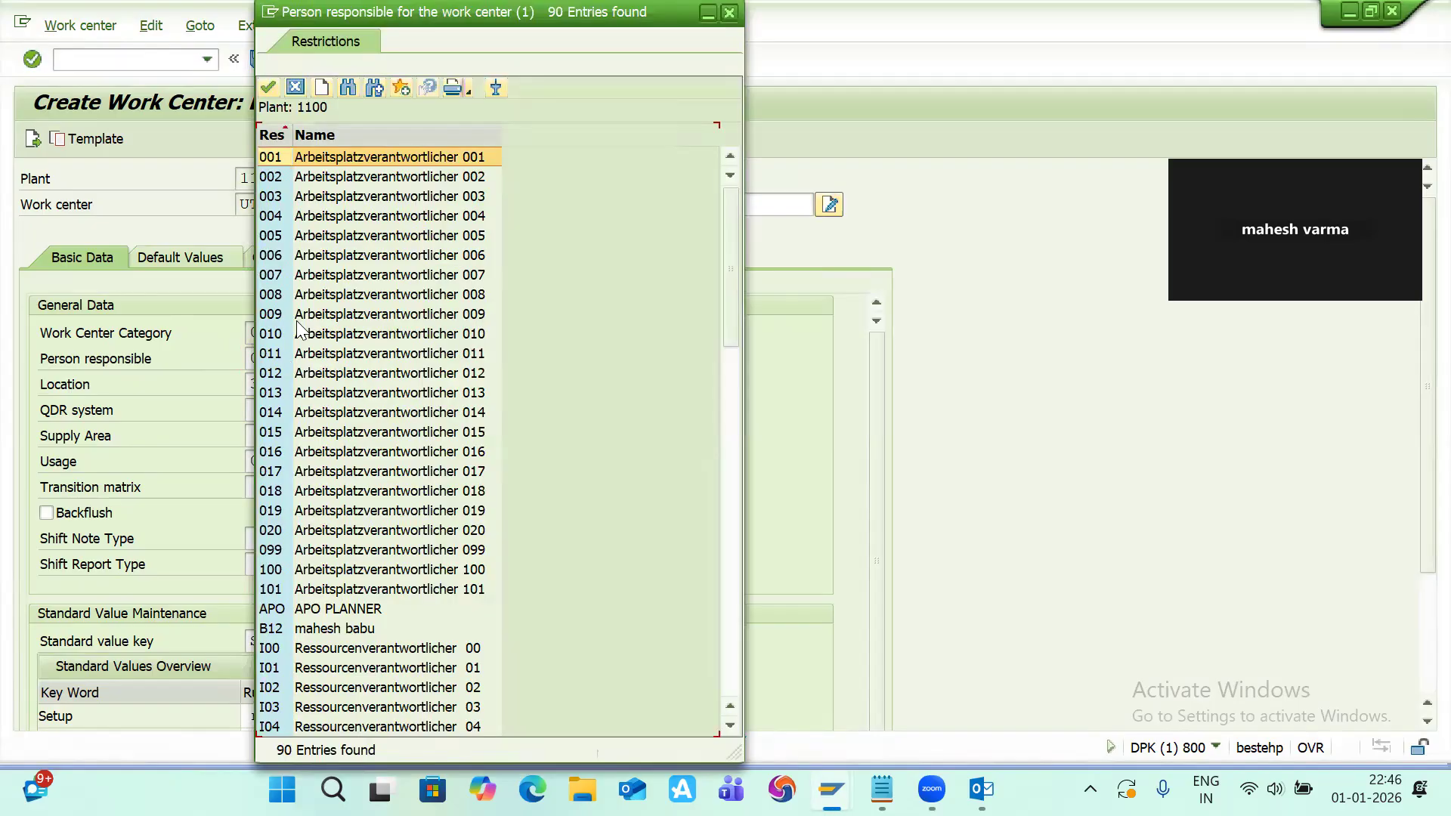
left_click(732, 13)
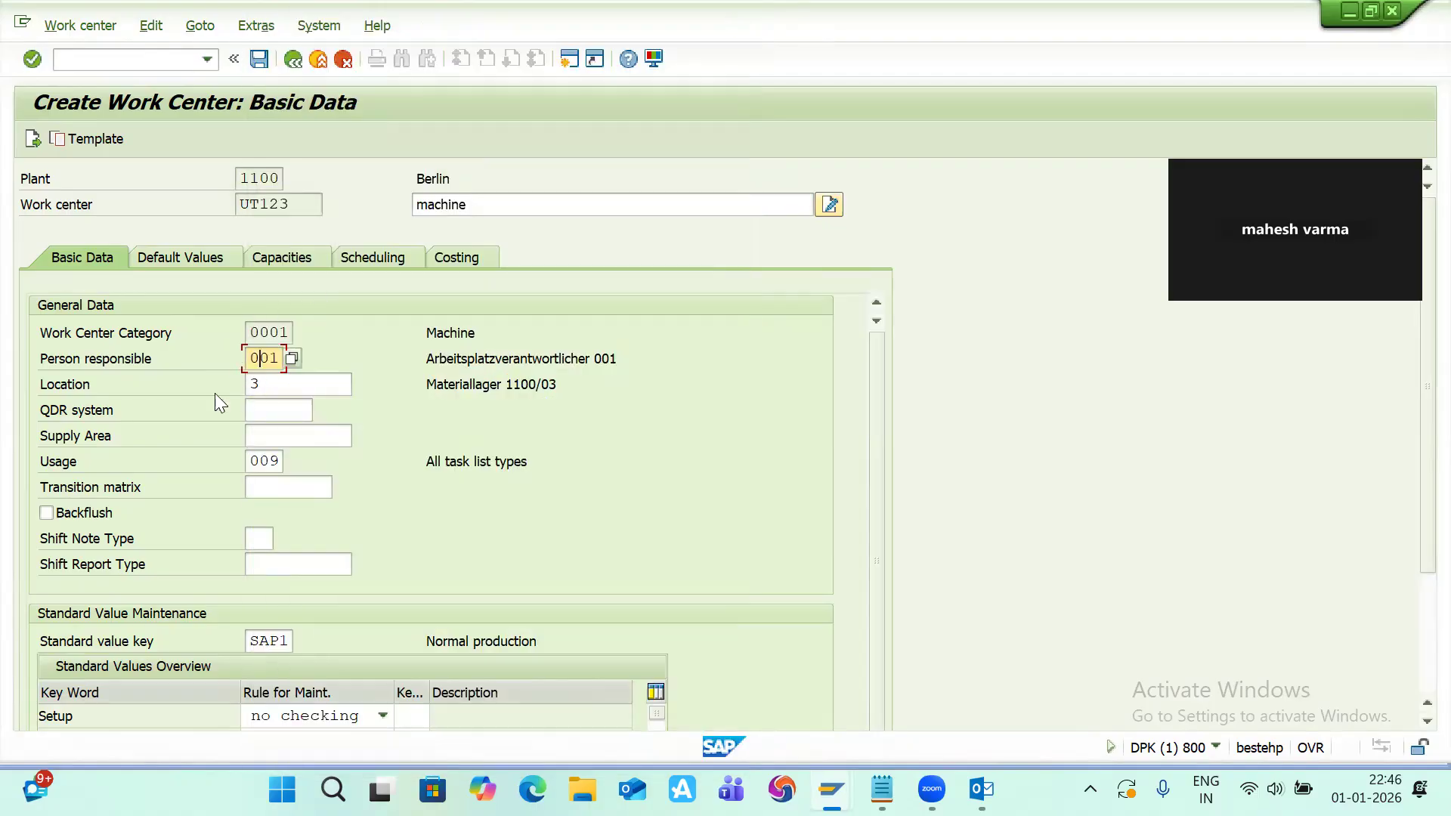
left_click(294, 385)
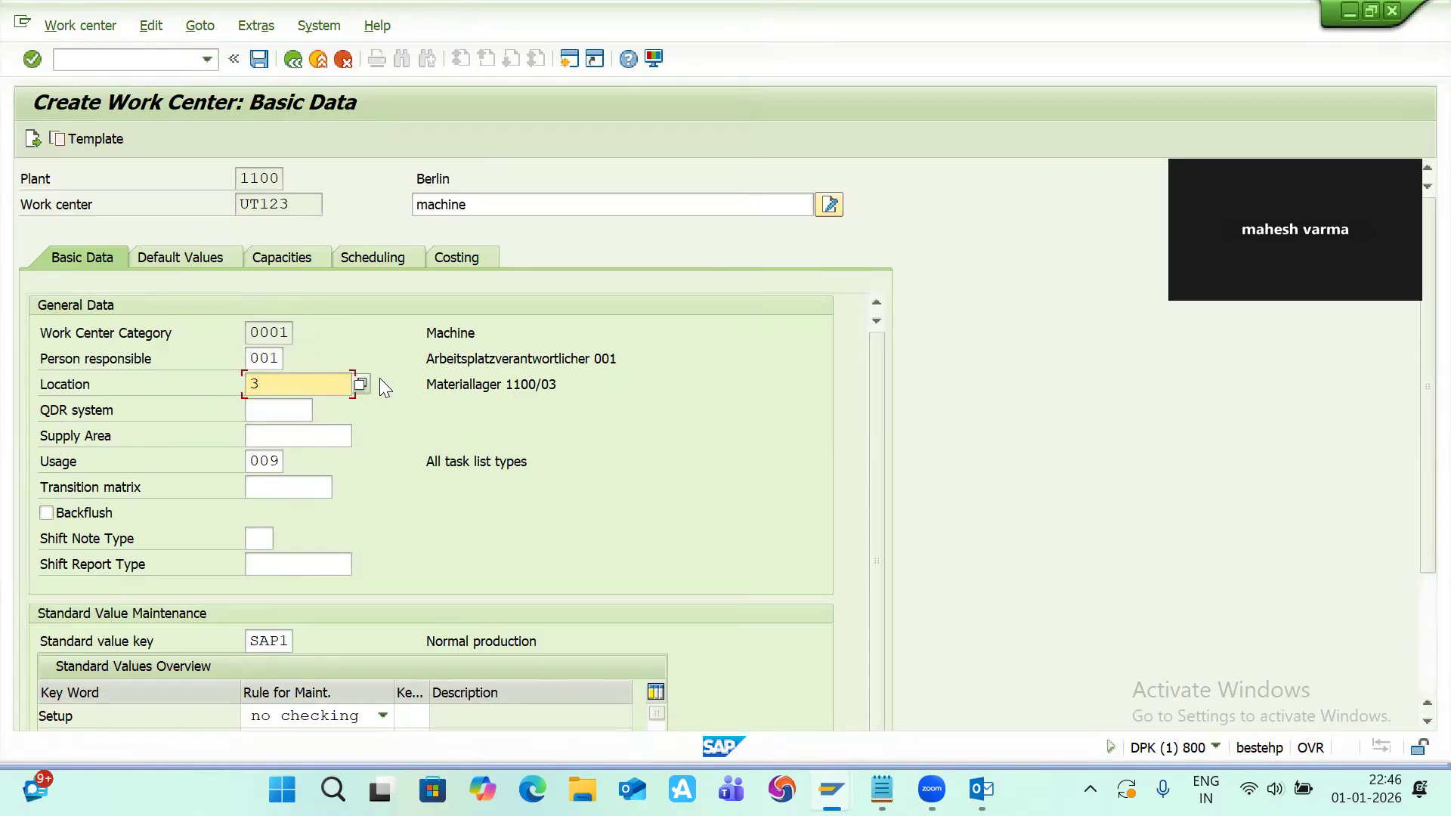
left_click(361, 384)
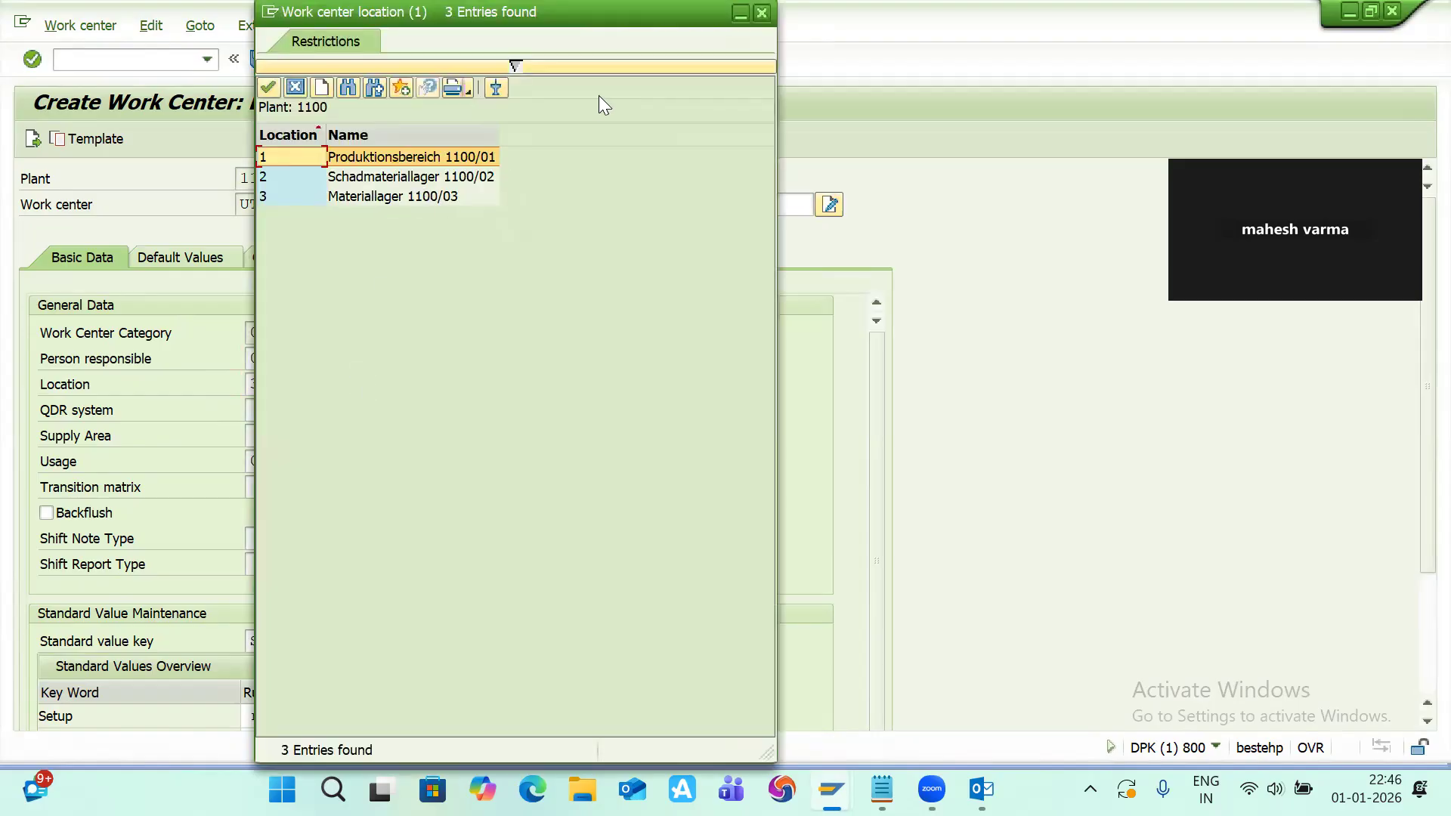
left_click(762, 14)
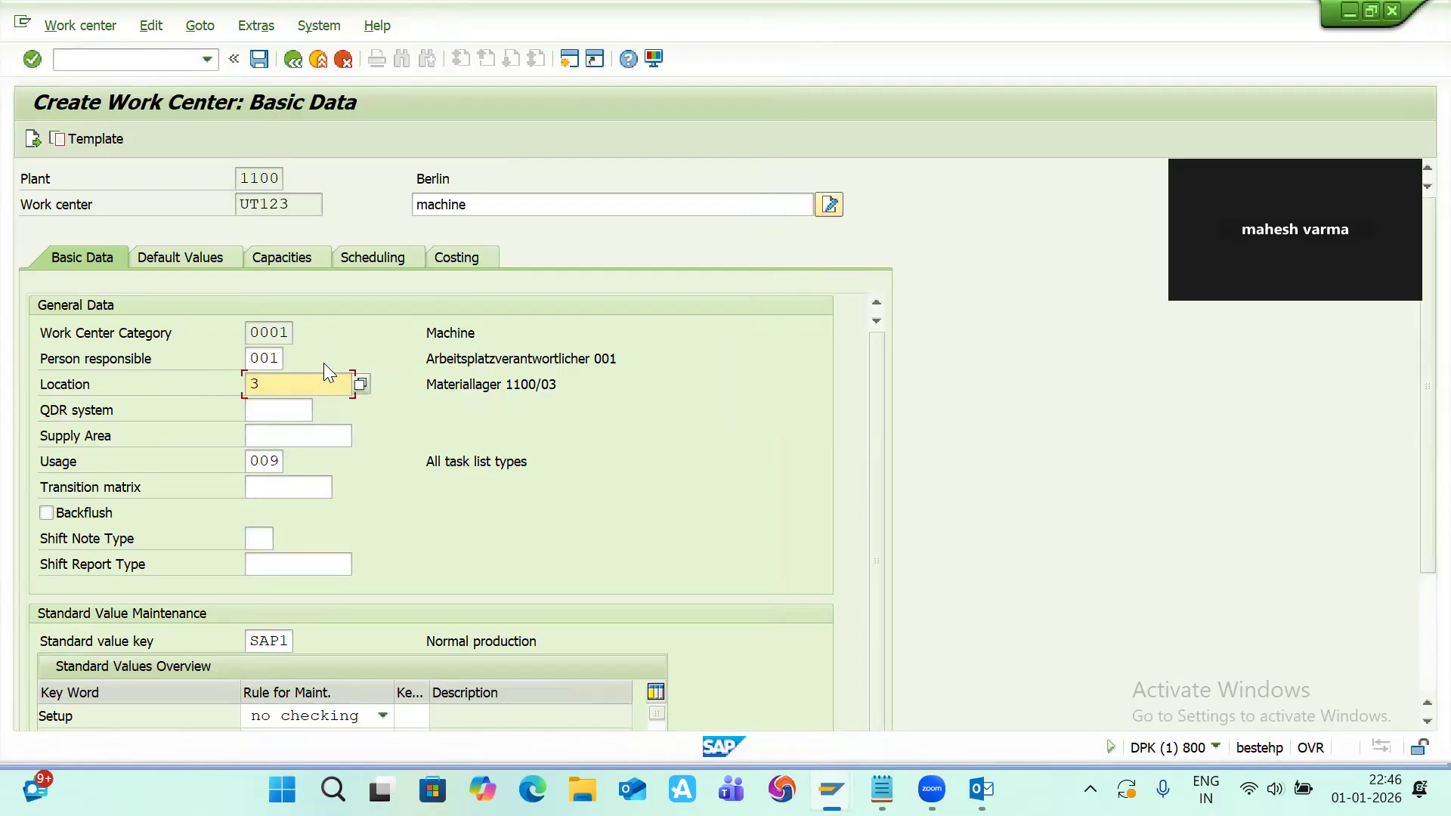
Step: Review the usage value list and the standard value maintenance section of the basic data
scroll(323, 363, "down", 1)
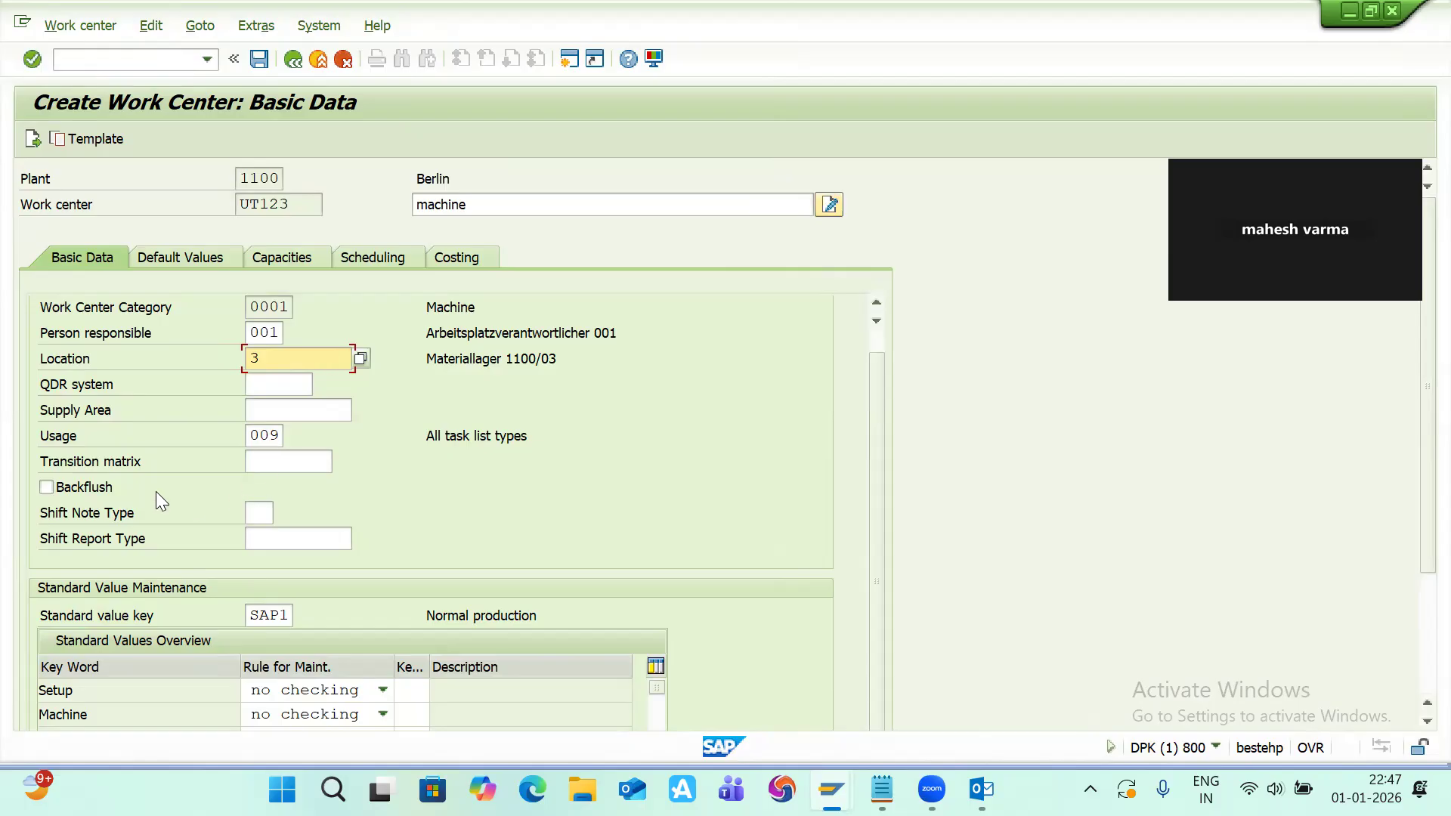
left_click(287, 436)
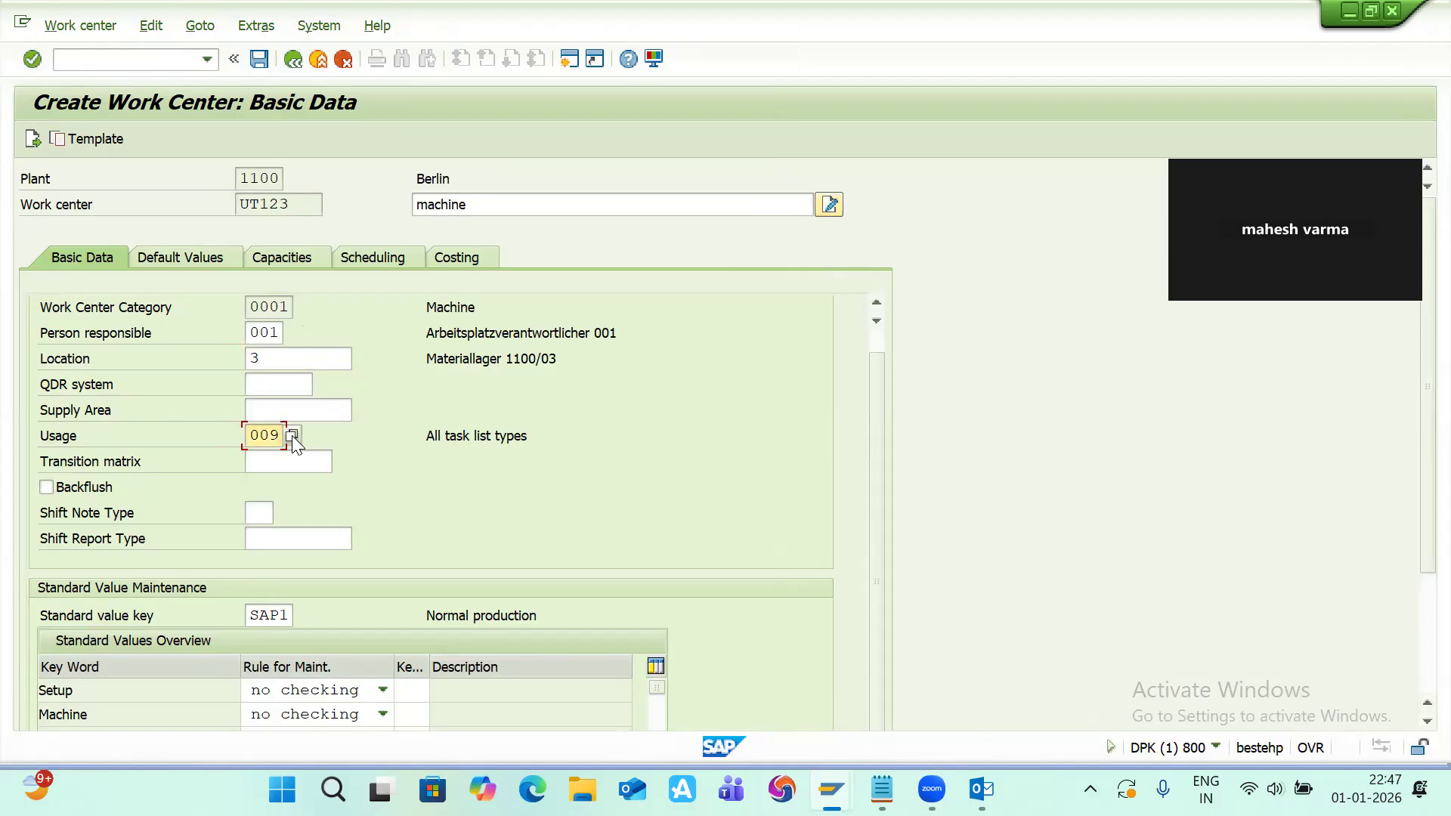
left_click(292, 436)
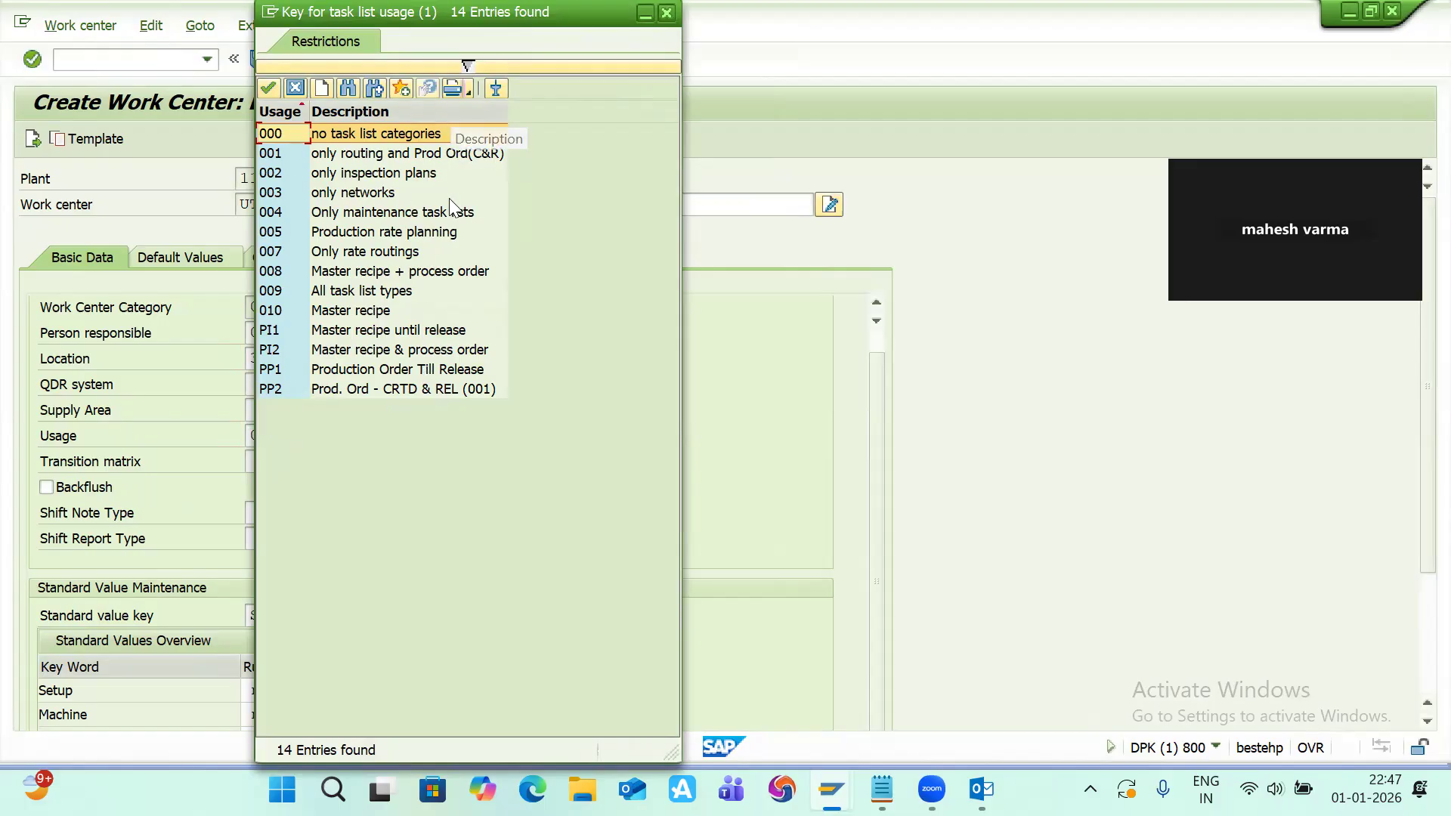
left_click(668, 14)
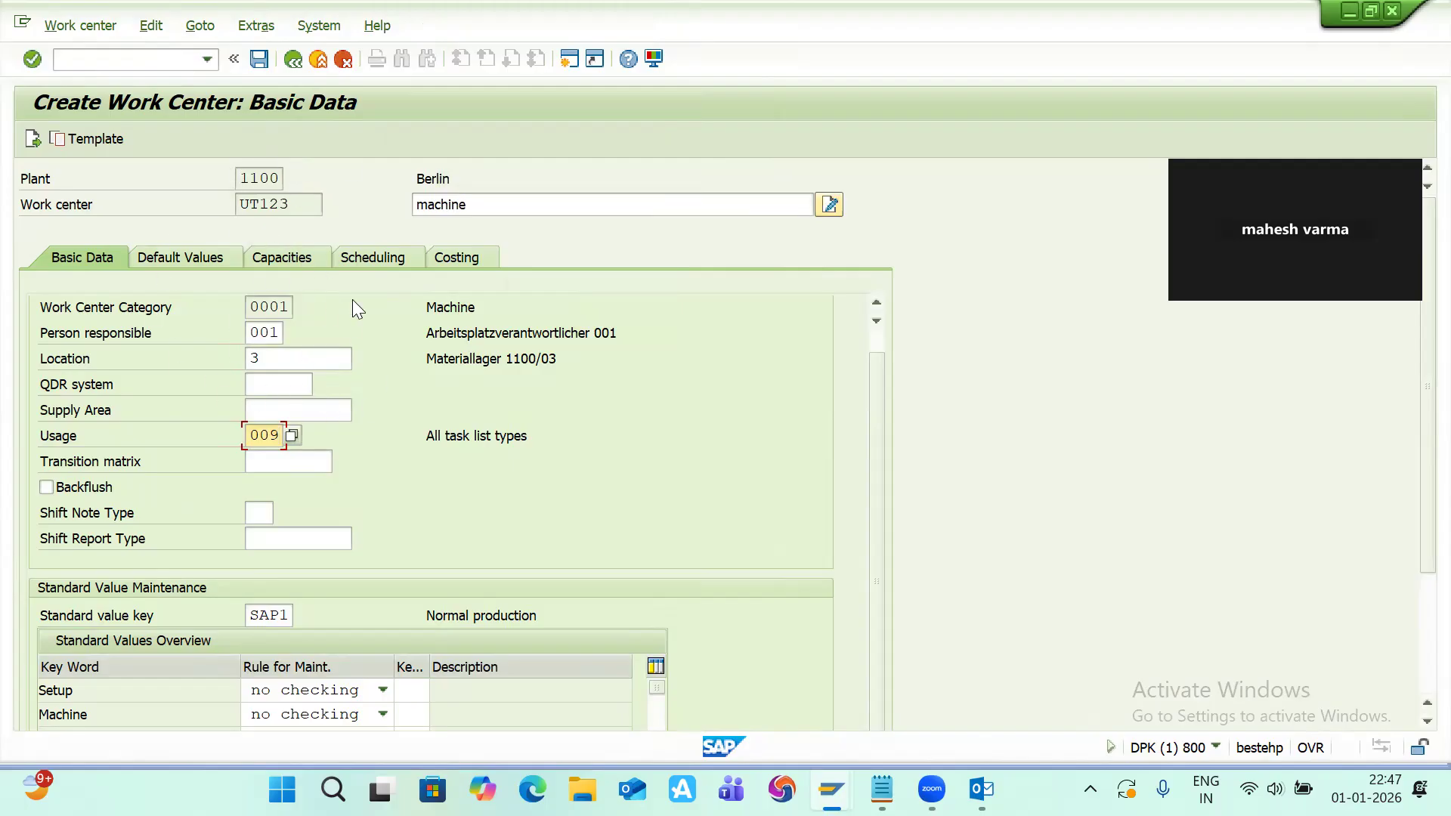
scroll(341, 406, "down", 3)
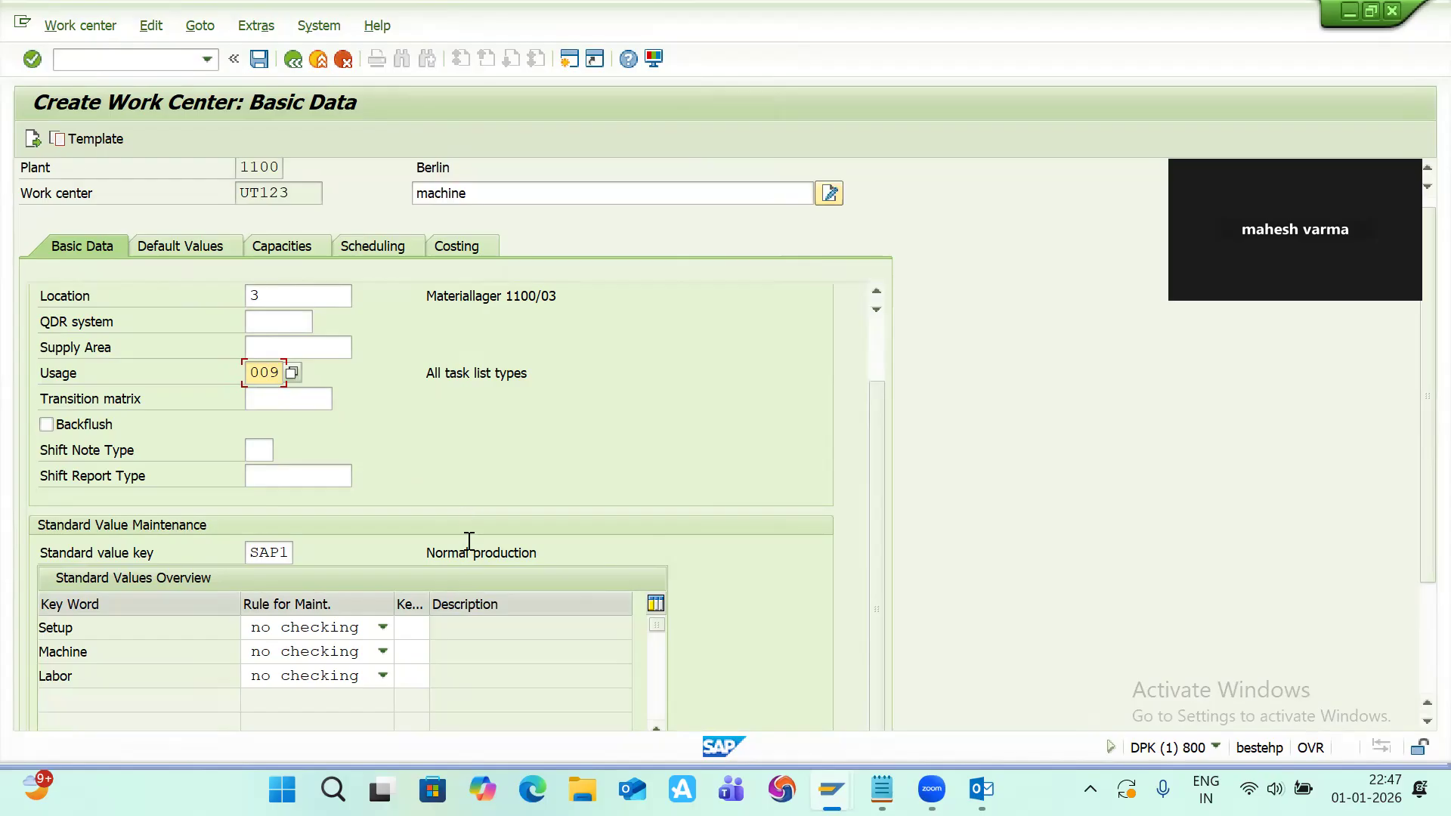
scroll(469, 544, "down", 1)
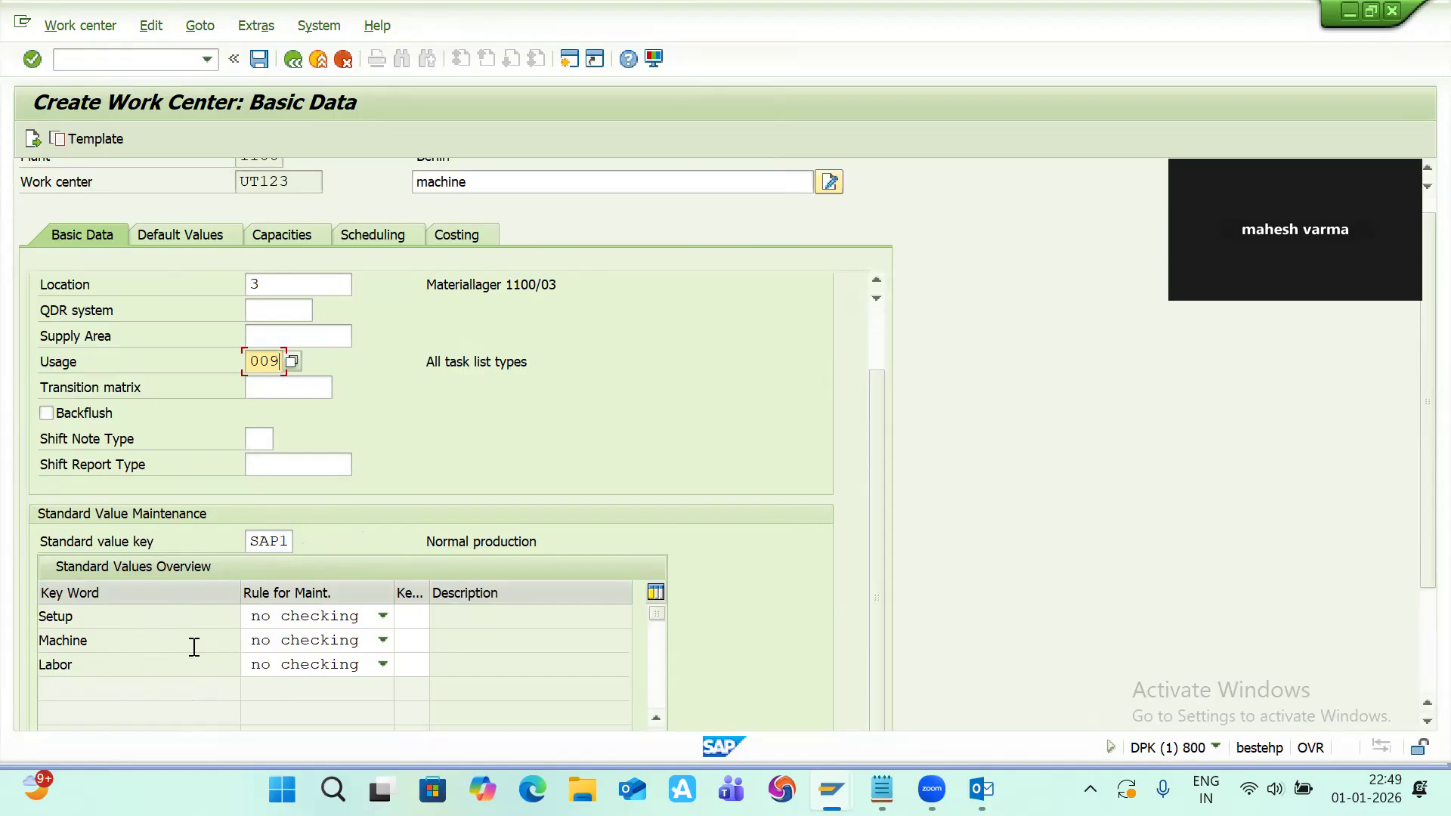
Step: Open a new session and launch the SAP Reference IMG through transaction SPRO
left_click(563, 65)
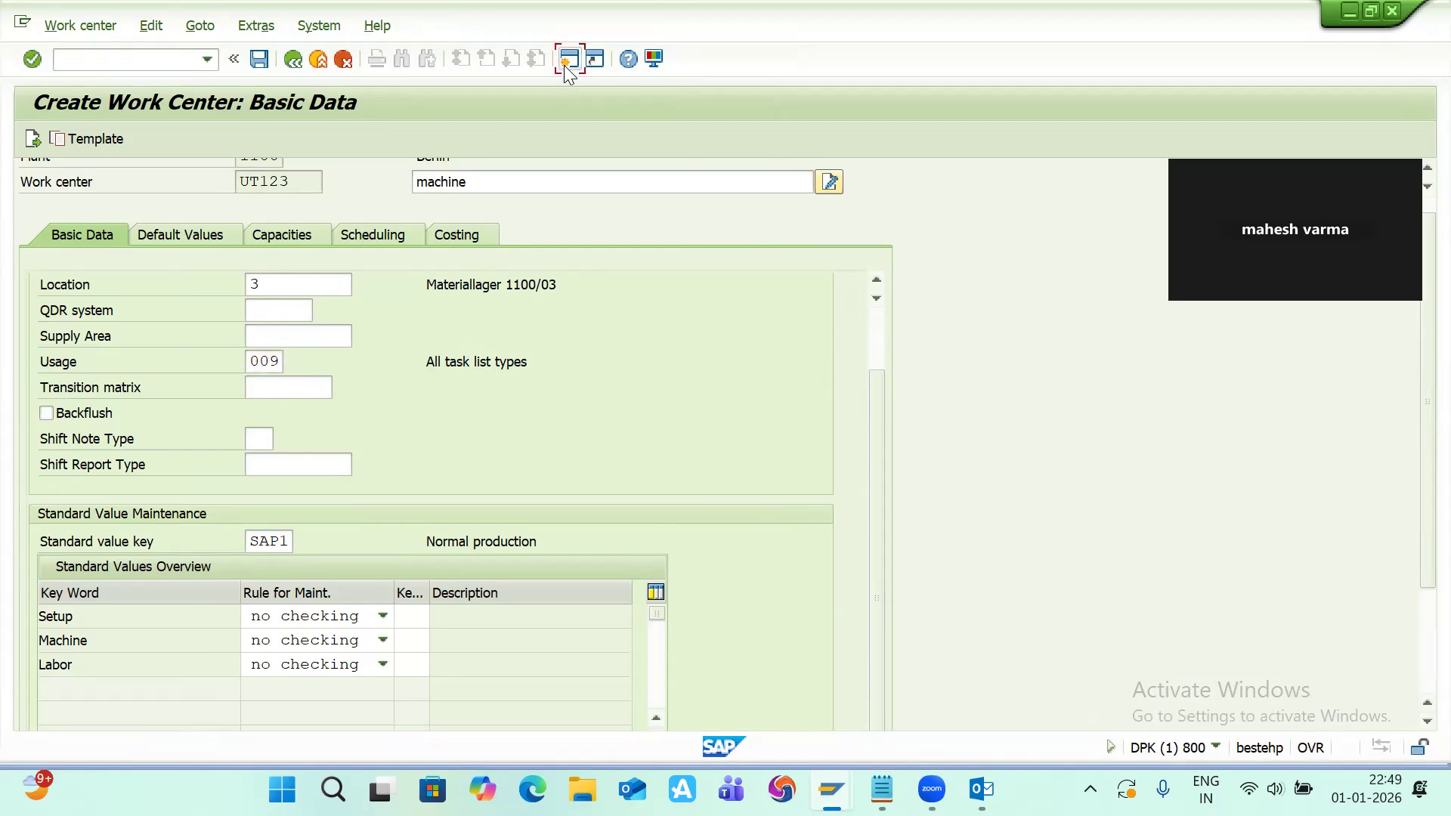
type("SPRO")
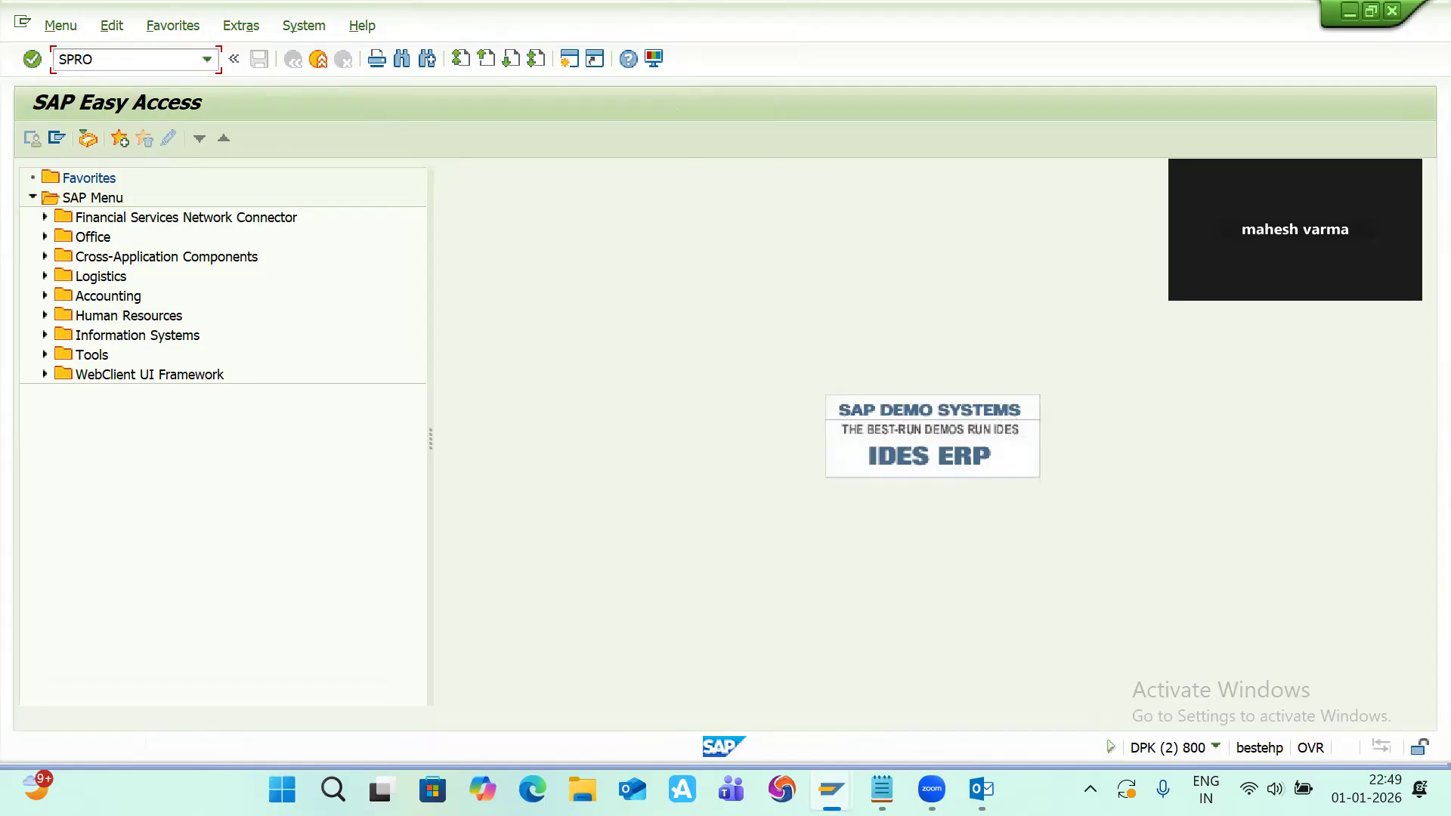
key("Return")
left_click(125, 131)
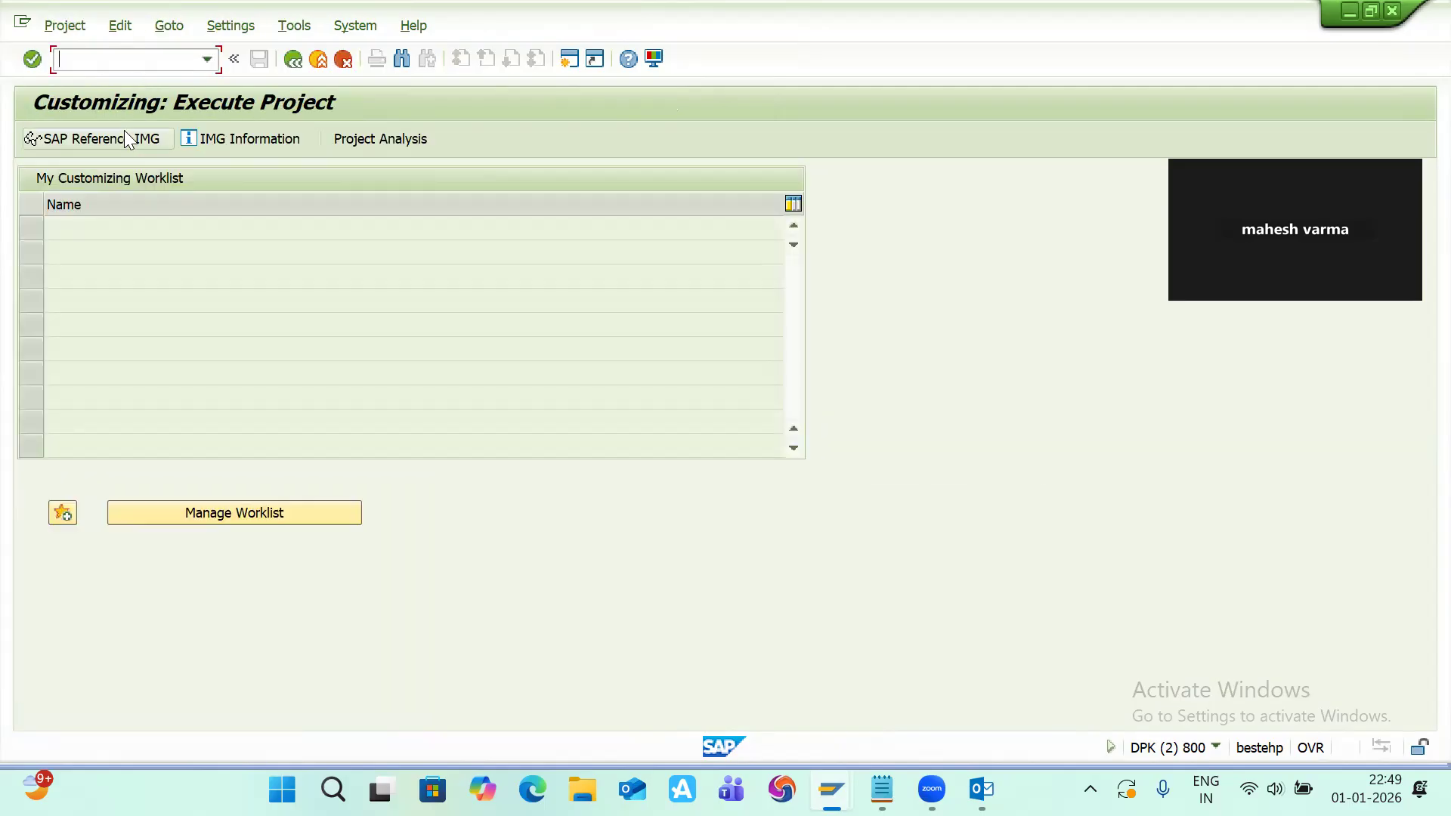
Step: Expand Production, Basic Data, Work Center, General Data and Standard Value, and open Define parameters
scroll(182, 340, "down", 5)
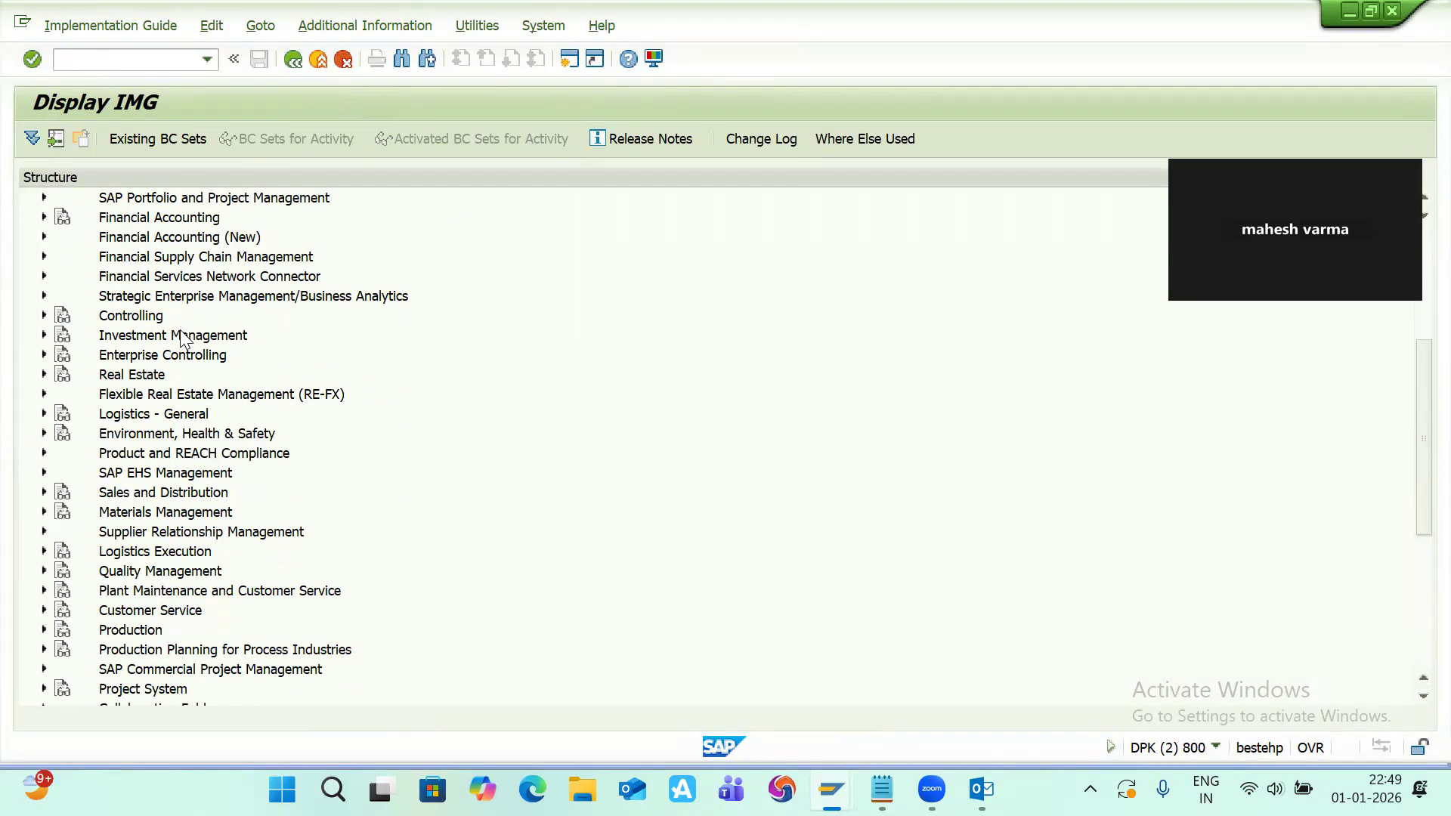
left_click(44, 631)
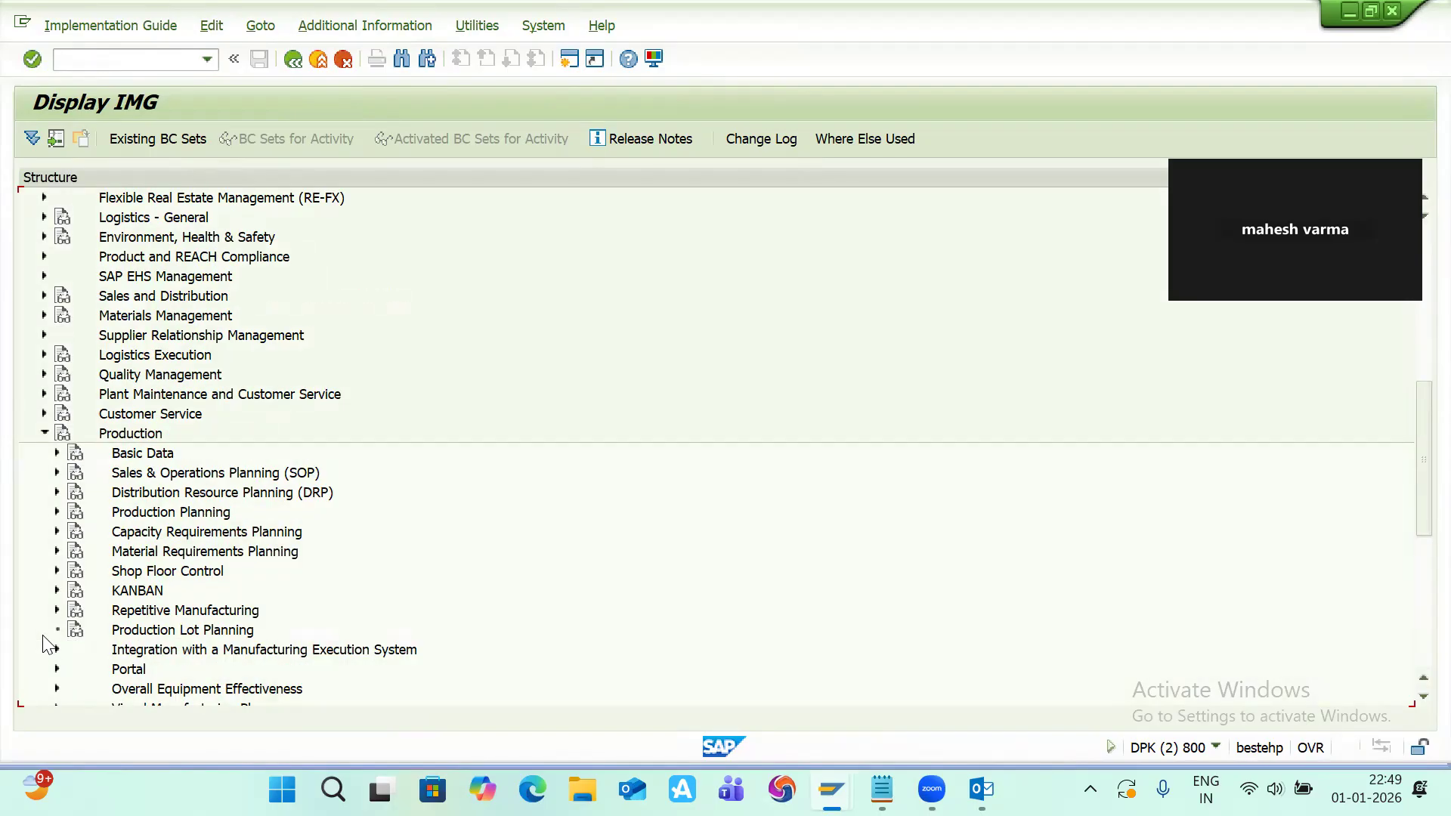
left_click(57, 453)
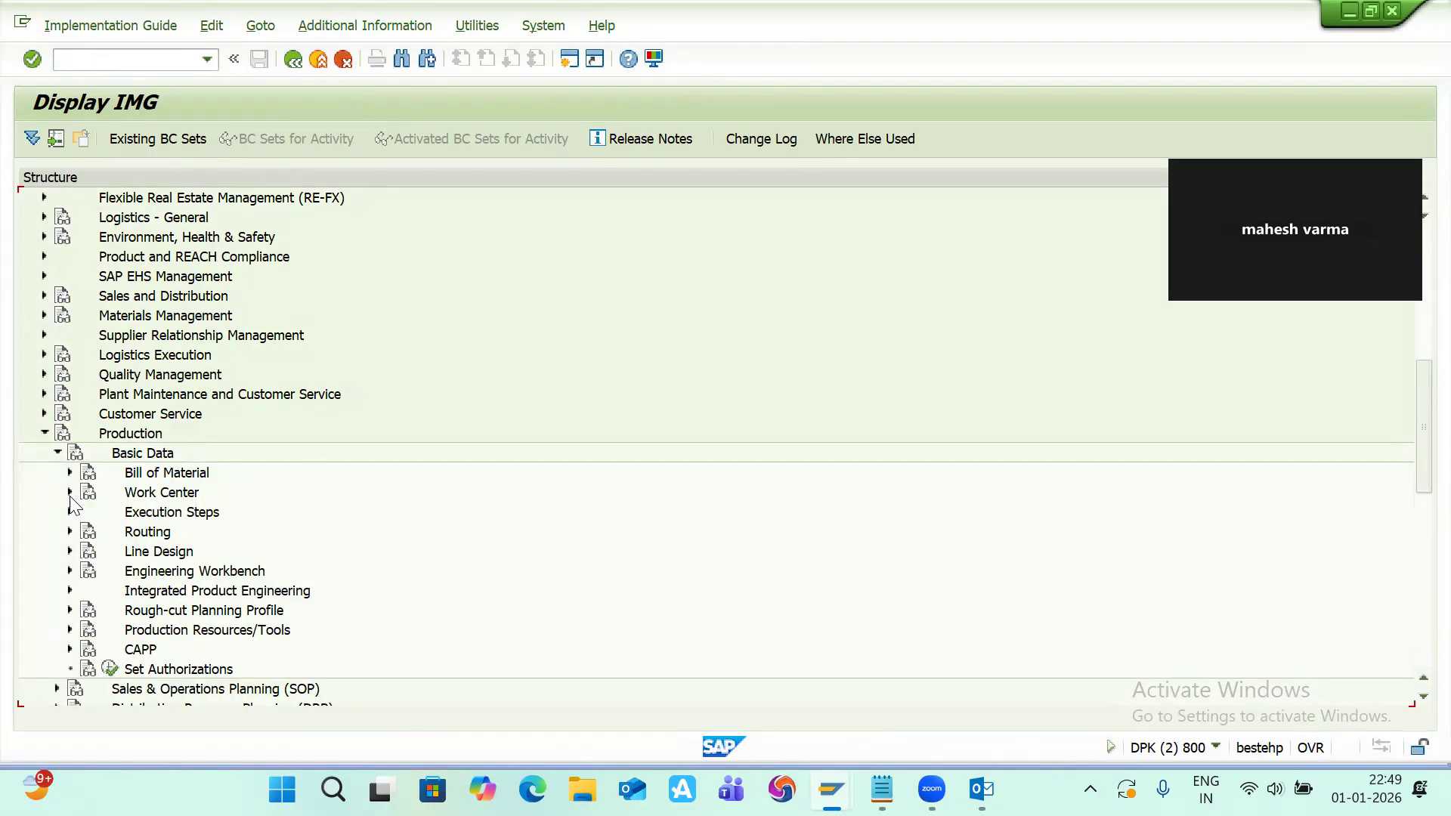
left_click(70, 493)
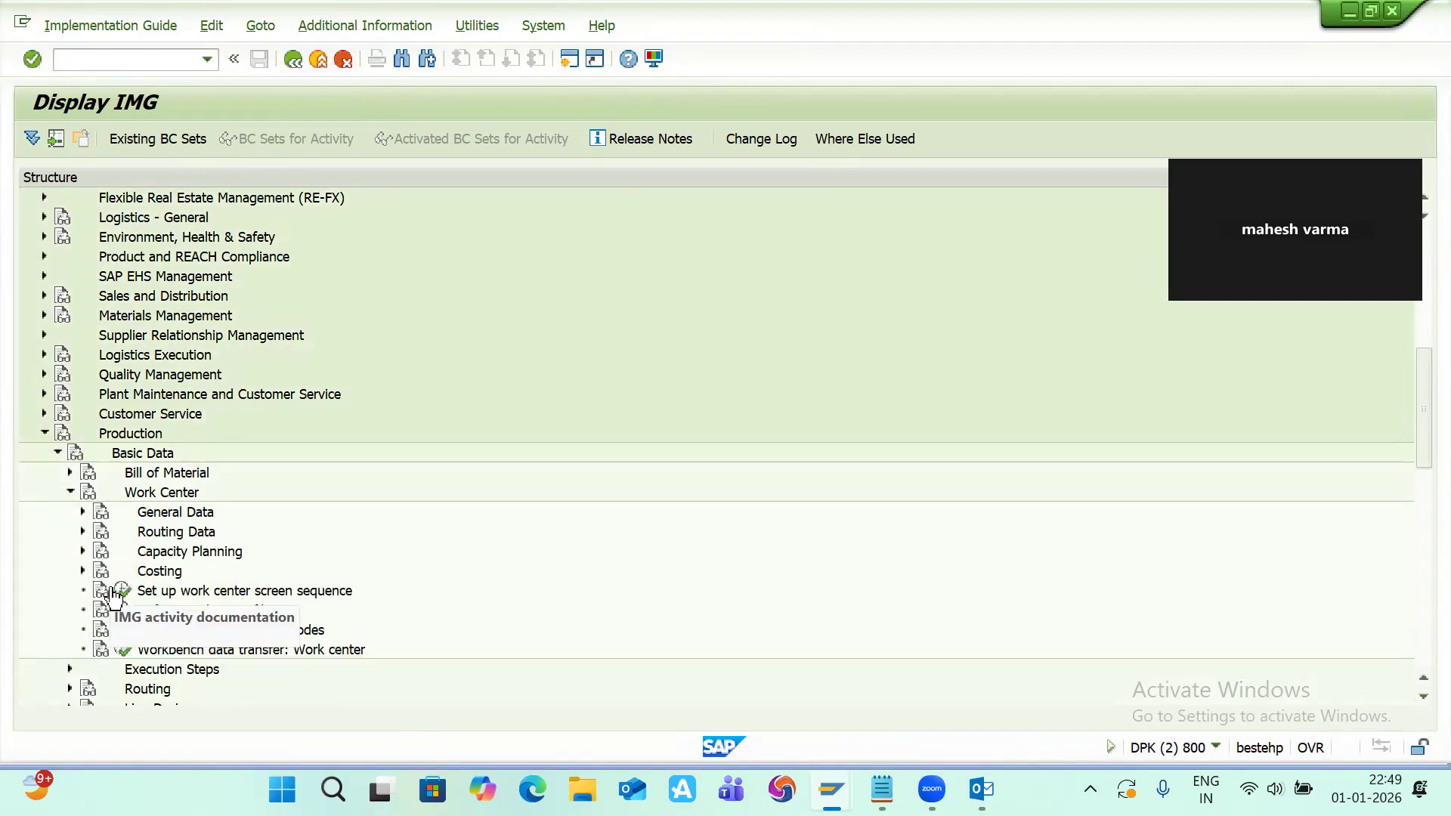
left_click(83, 512)
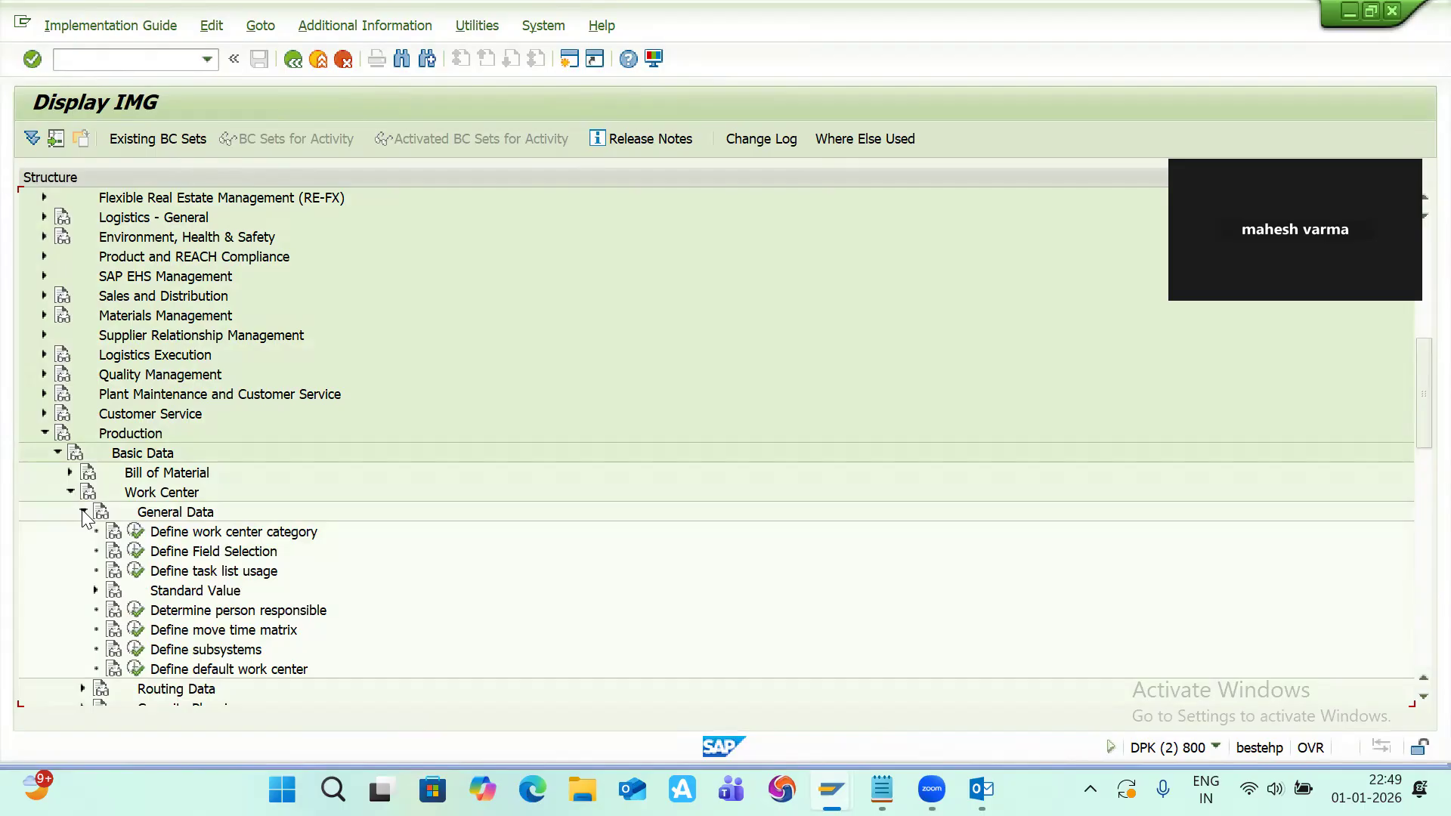
left_click(84, 512)
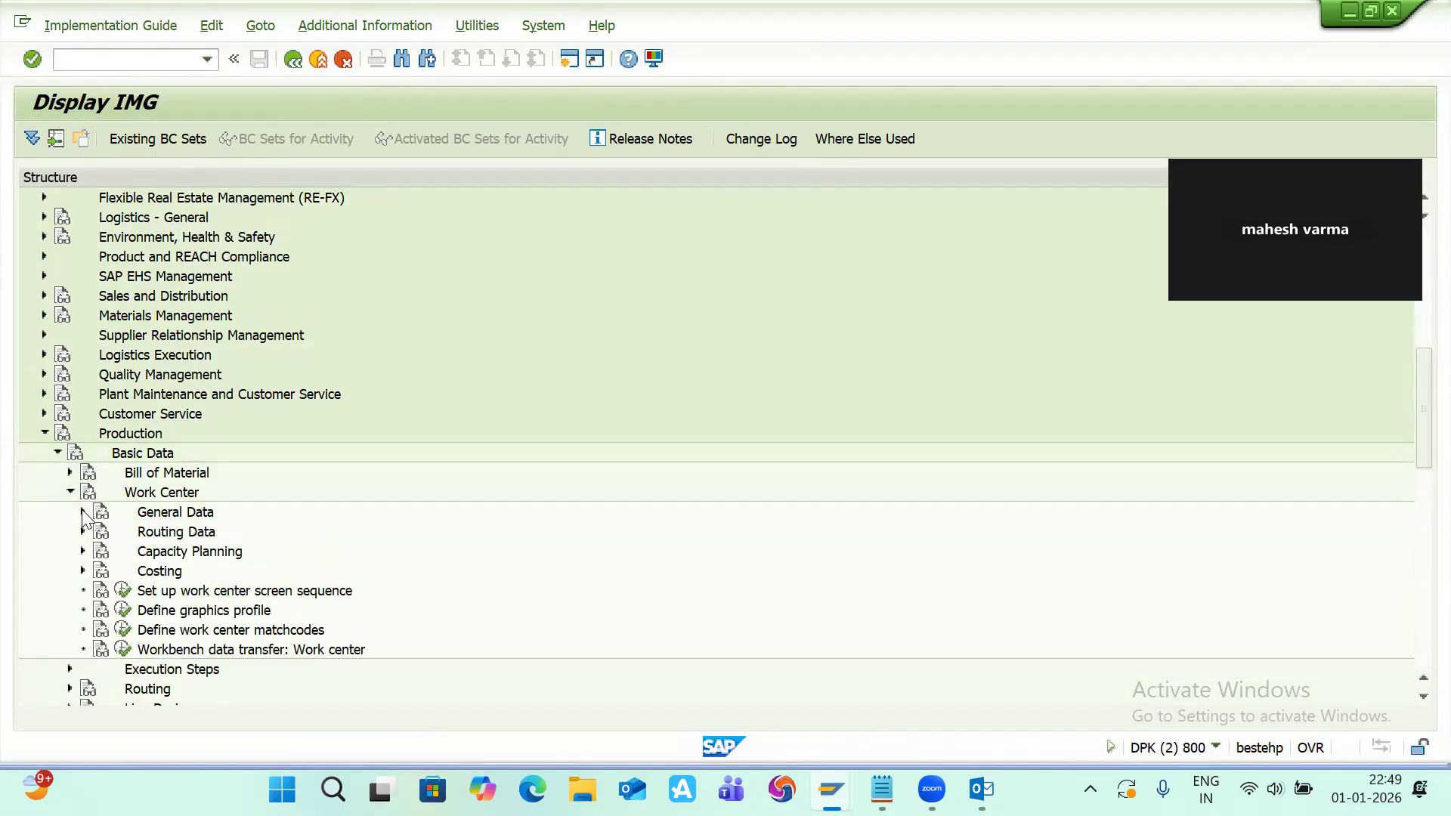
left_click(83, 571)
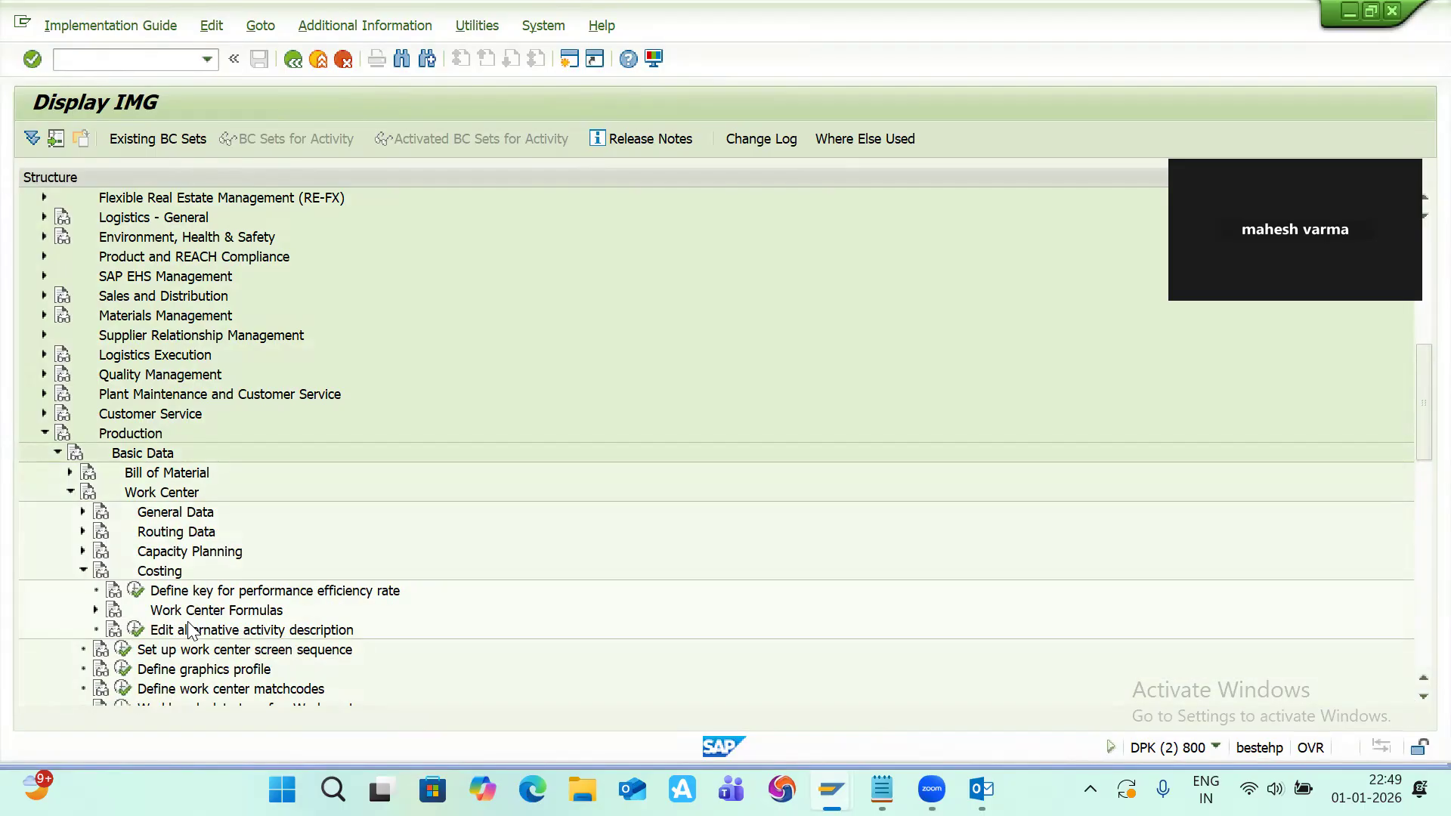
left_click(83, 512)
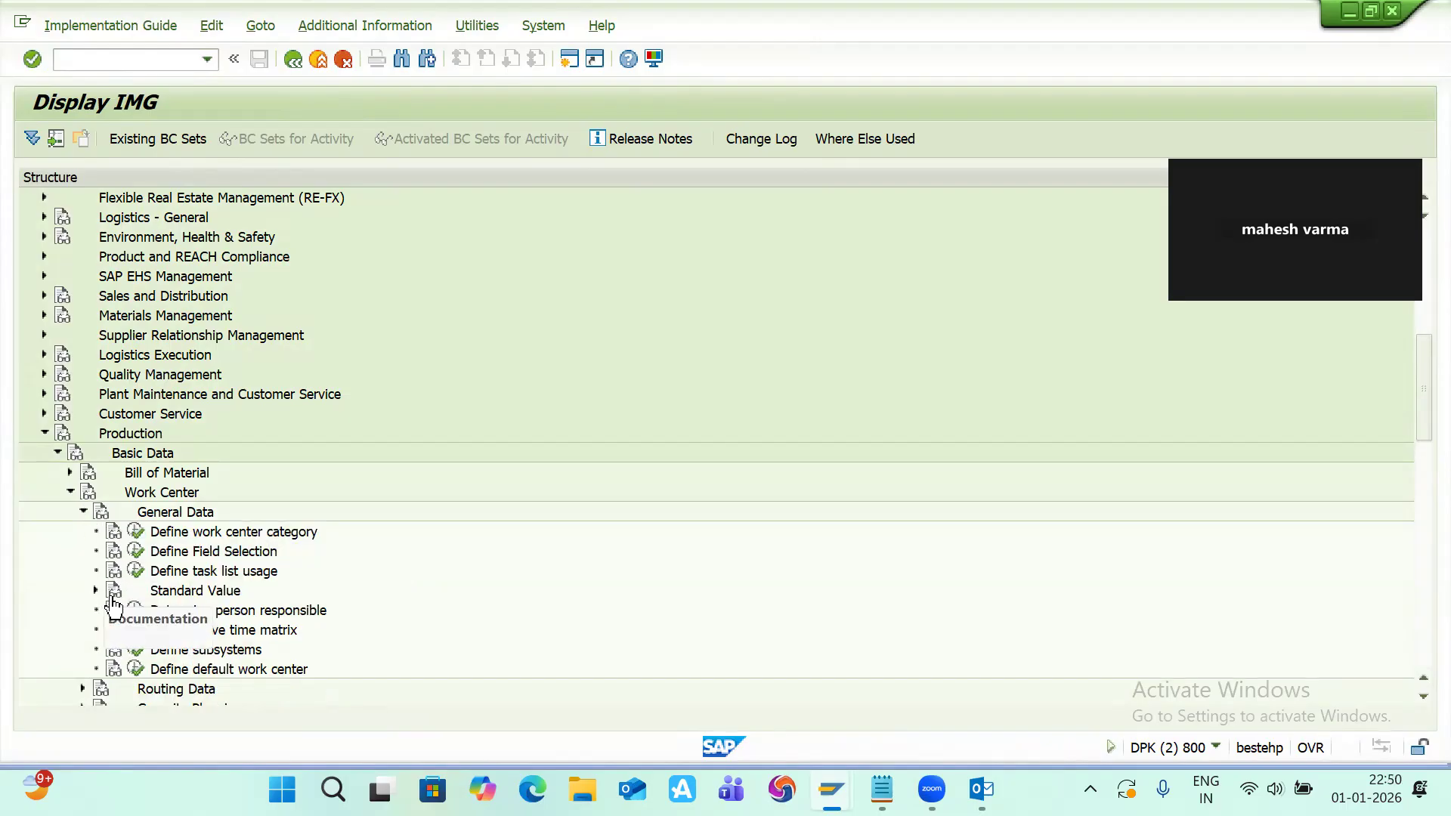
left_click(96, 590)
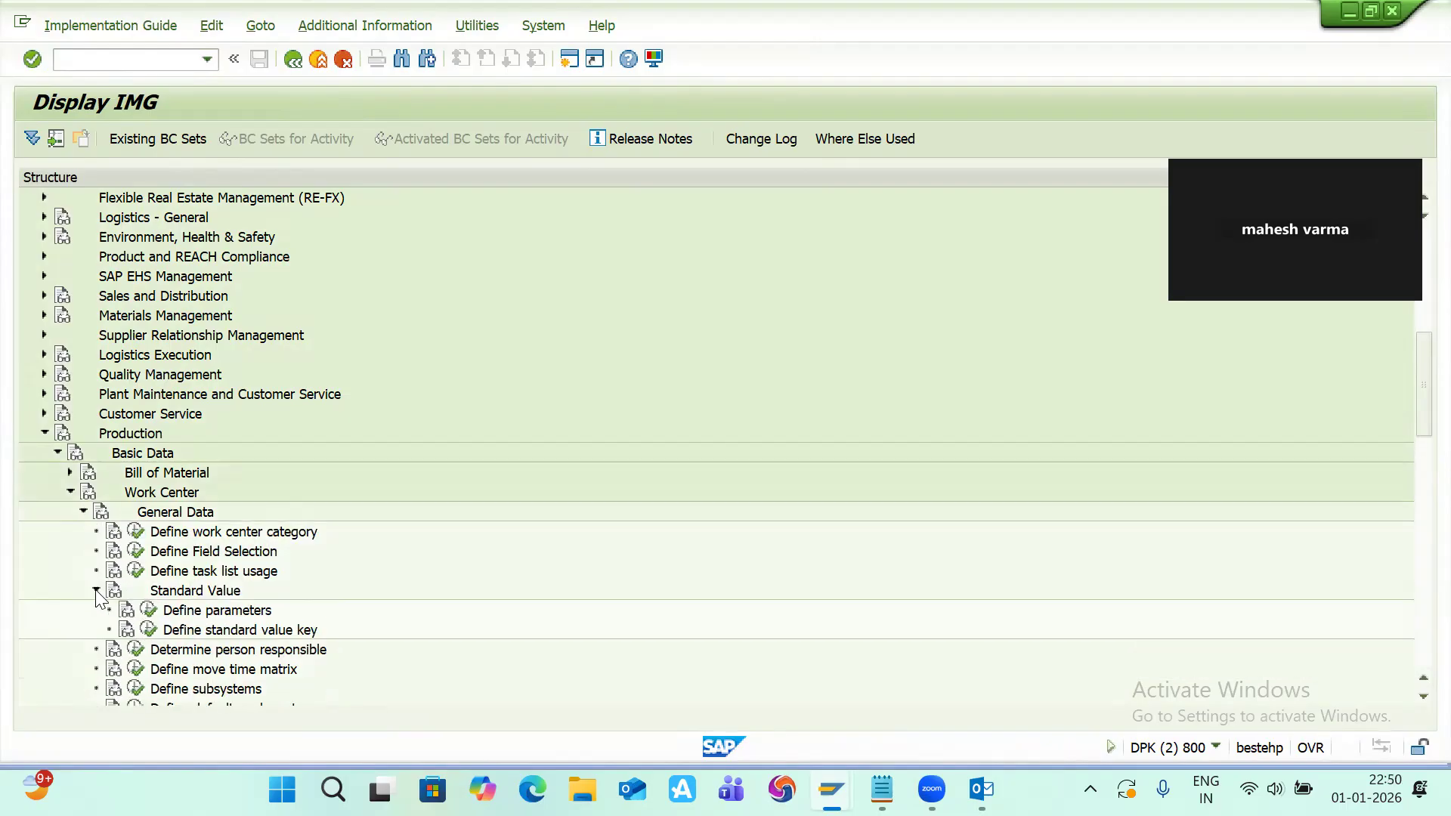
left_click(149, 612)
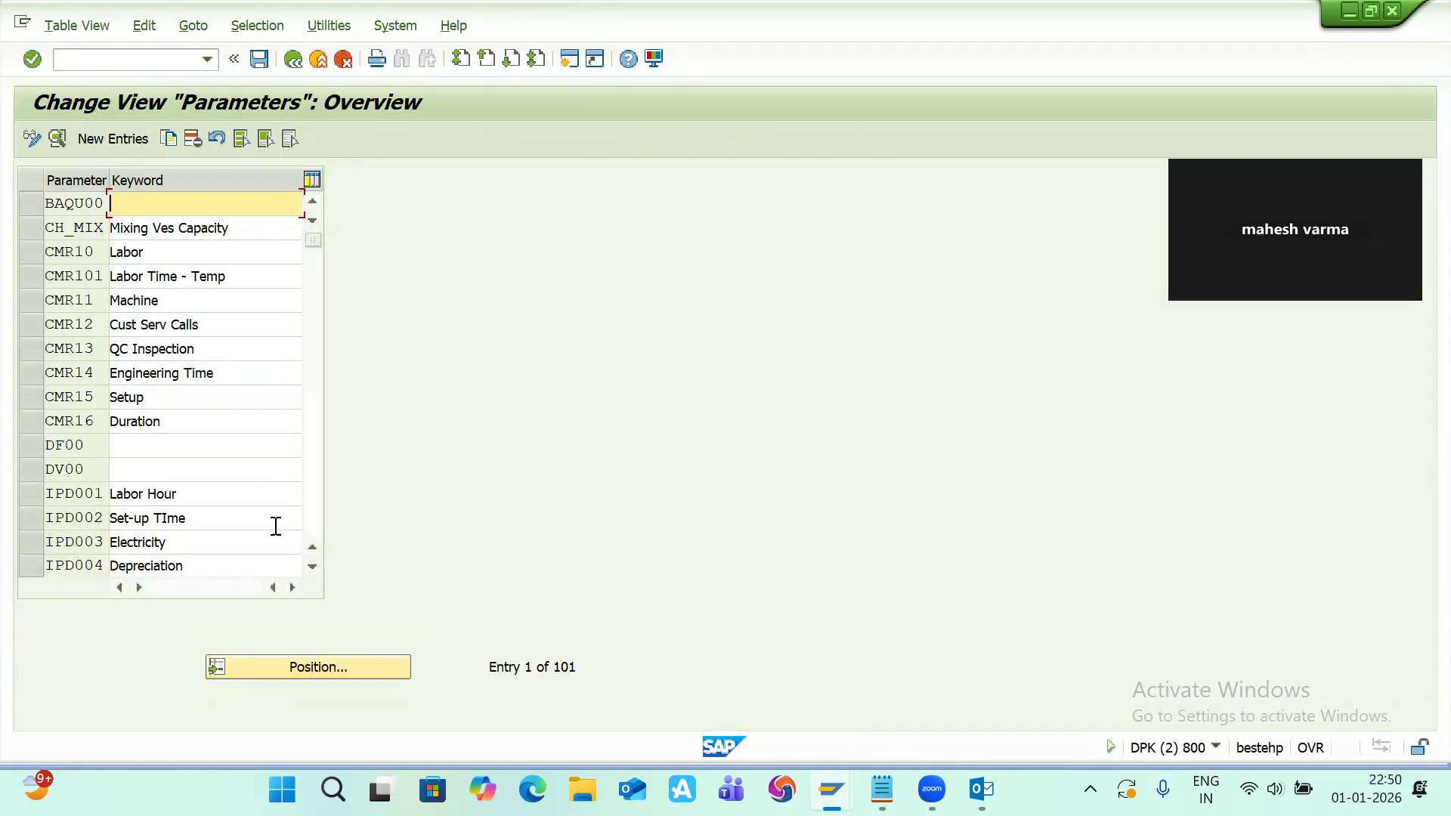
left_click(104, 137)
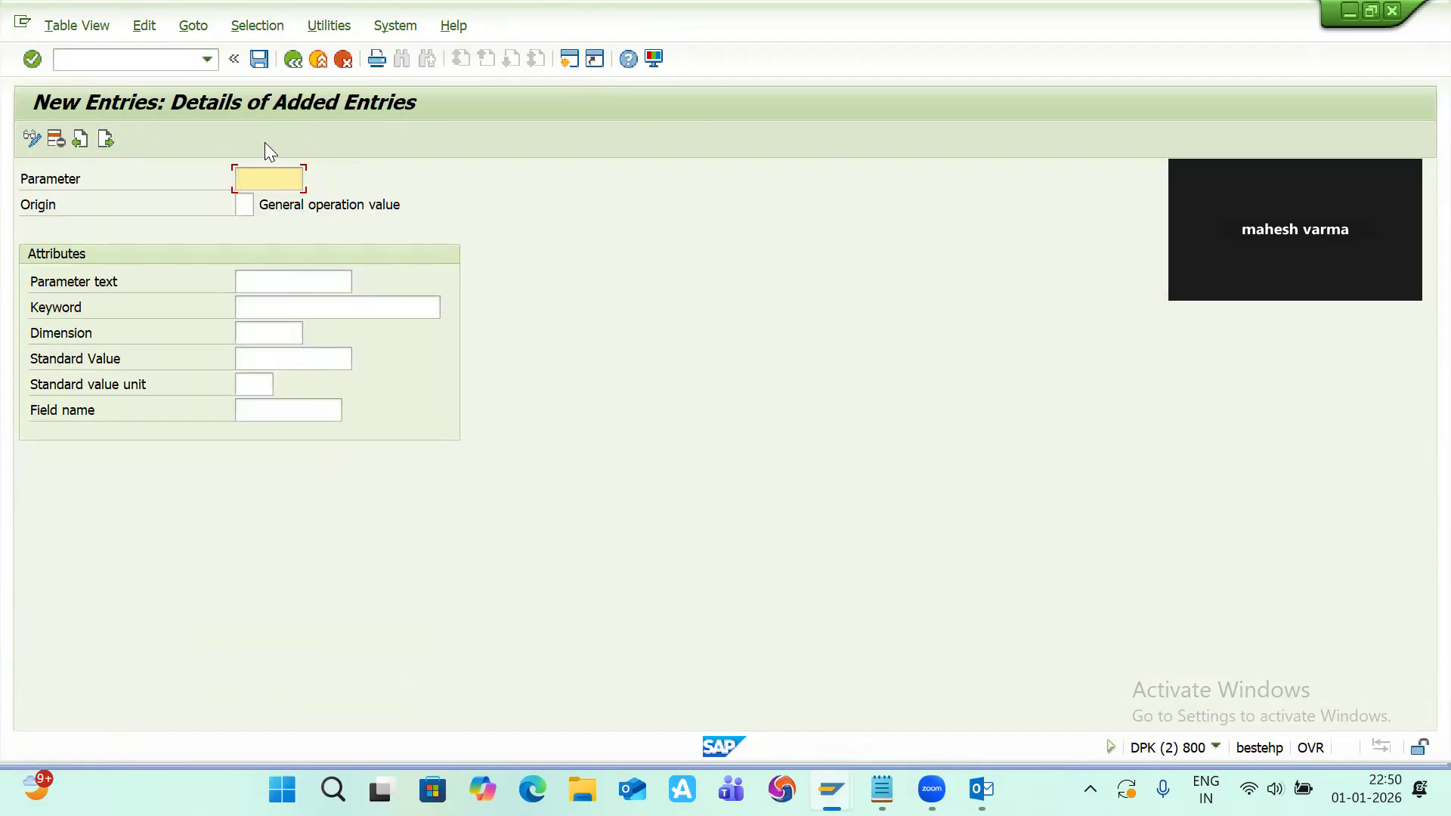
left_click(293, 67)
left_click(321, 63)
left_click(320, 63)
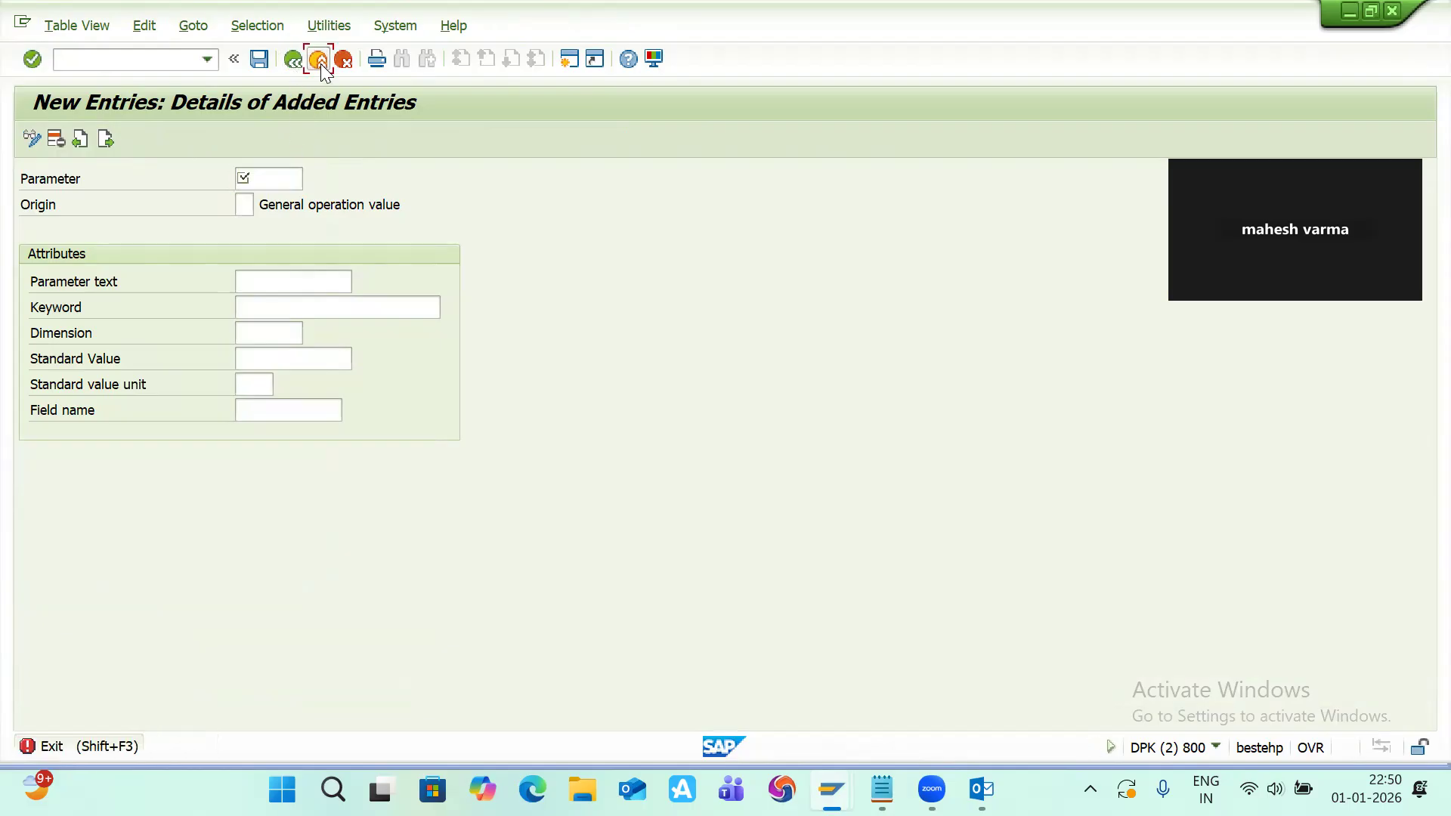
left_click(343, 60)
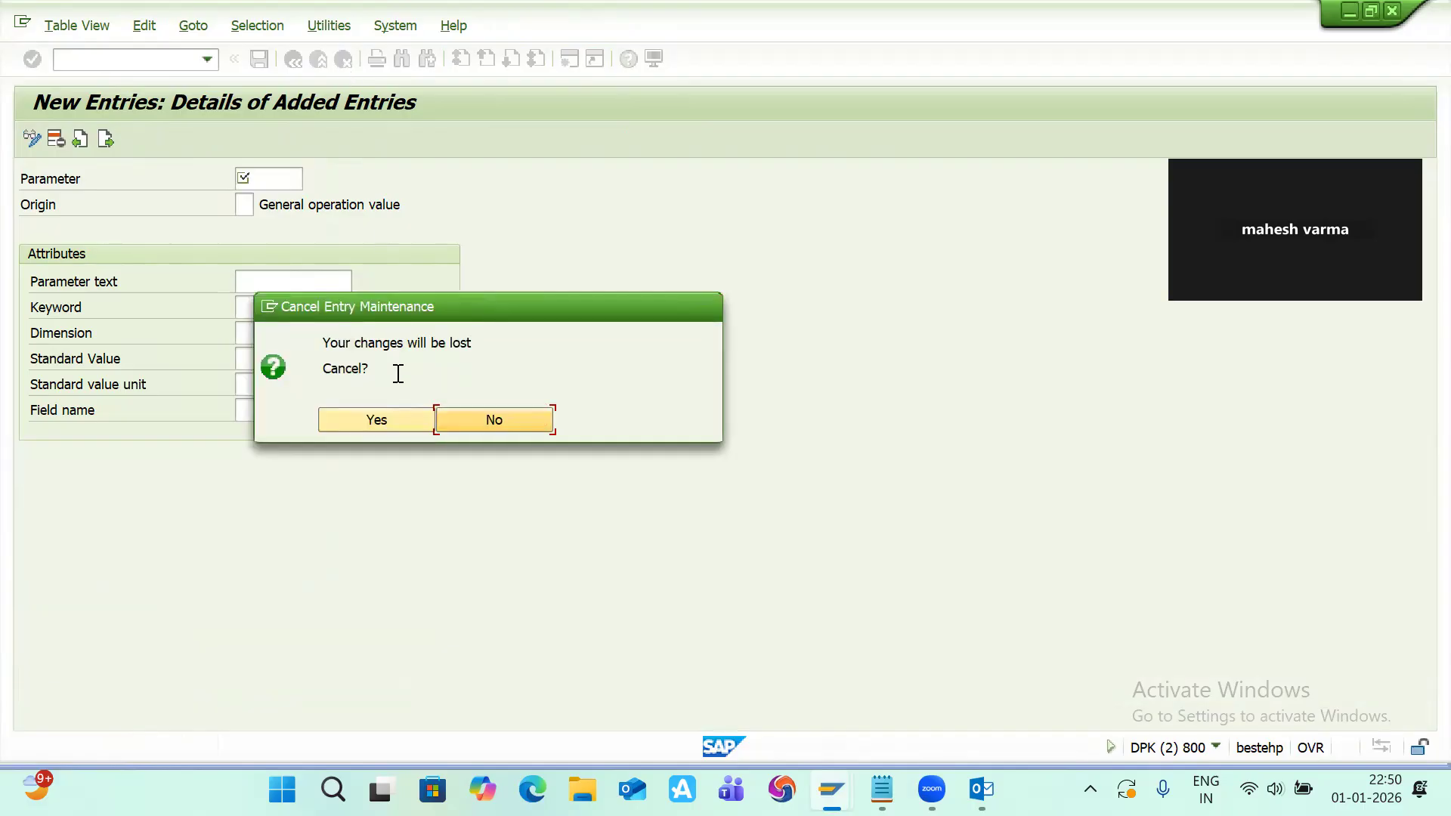
left_click(376, 420)
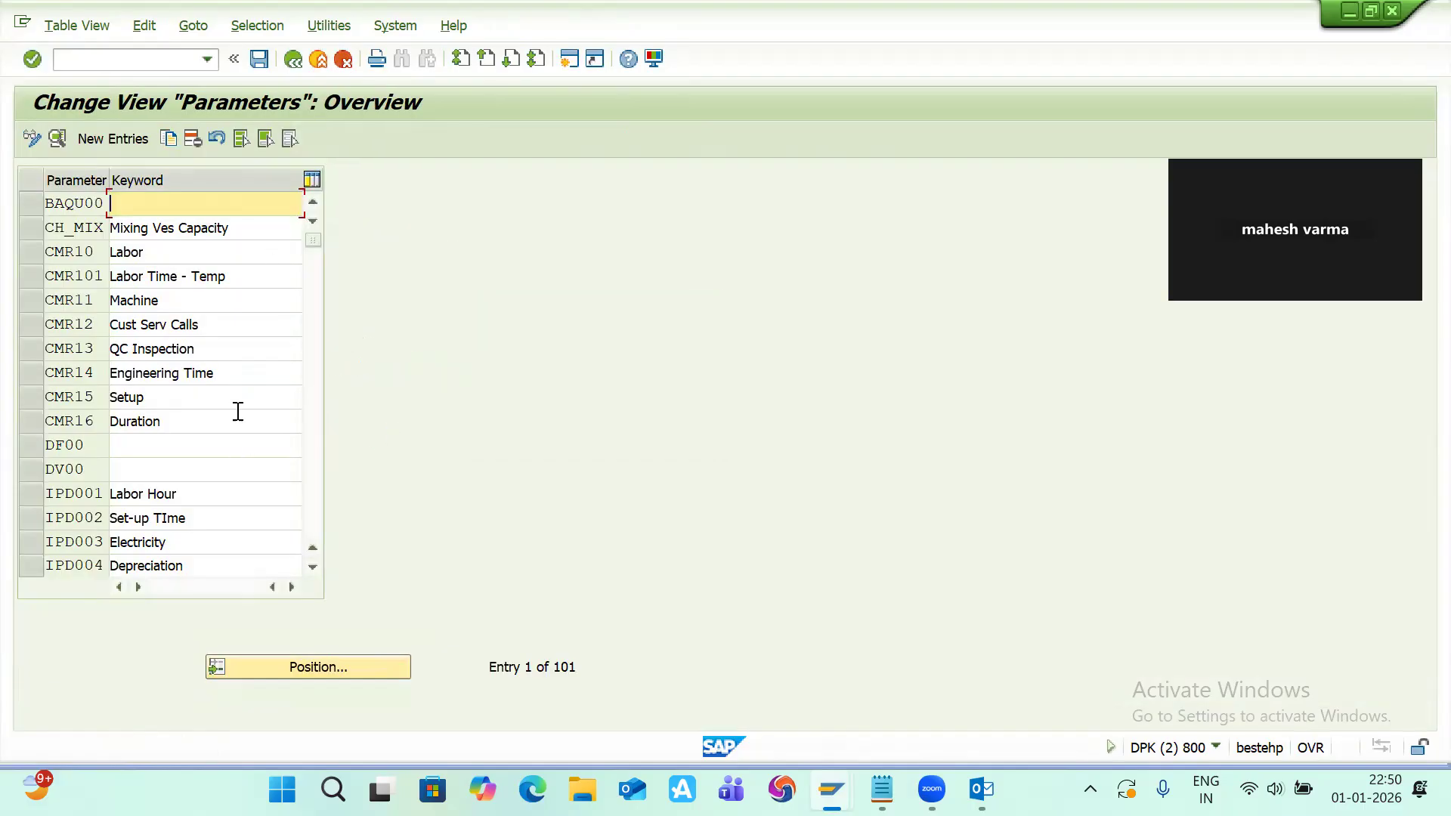
Step: Copy the Machine parameter M2 as a new parameter UTMACH and save it to the customizing request
scroll(95, 469, "down", 2)
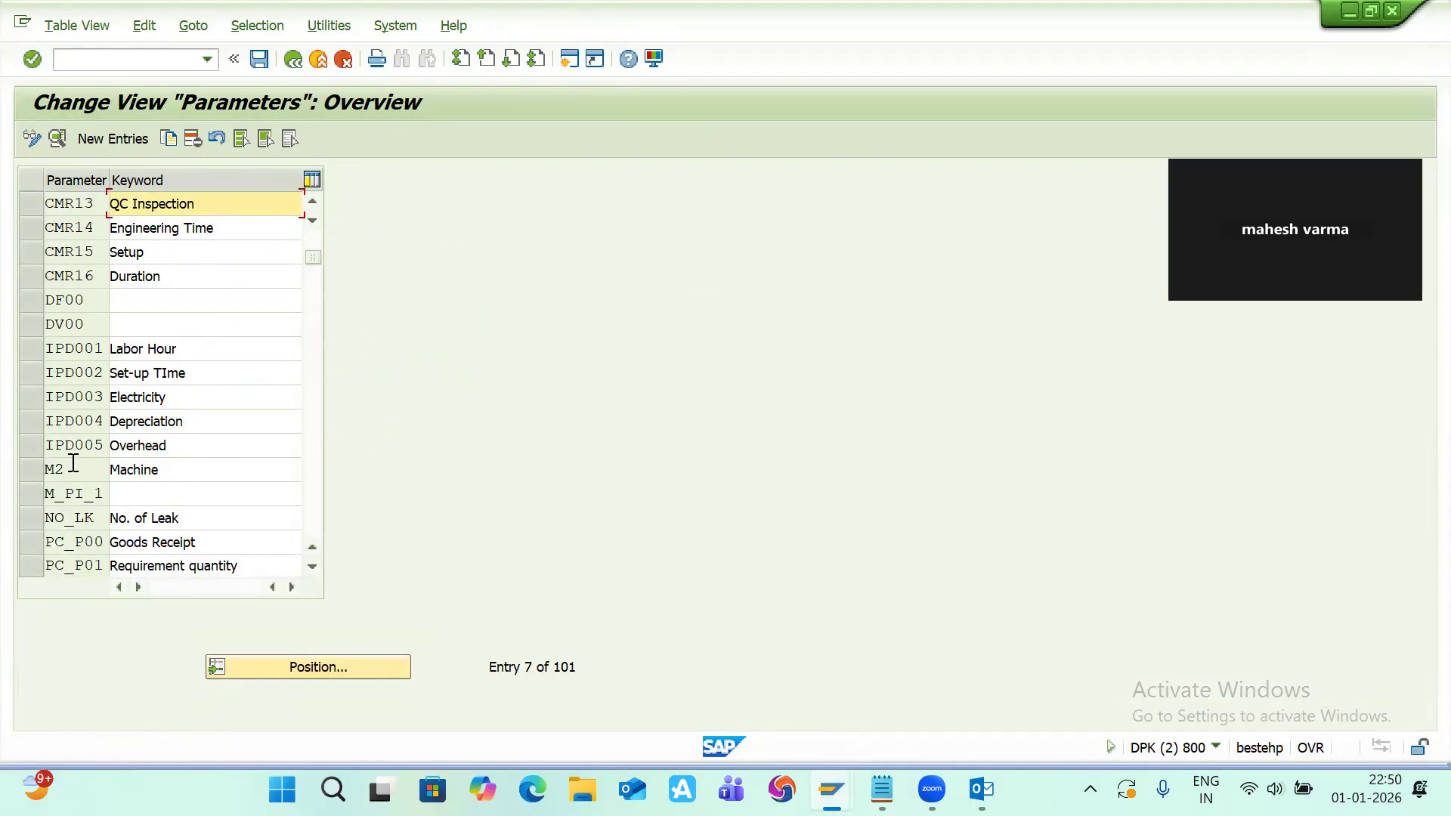
left_click(31, 466)
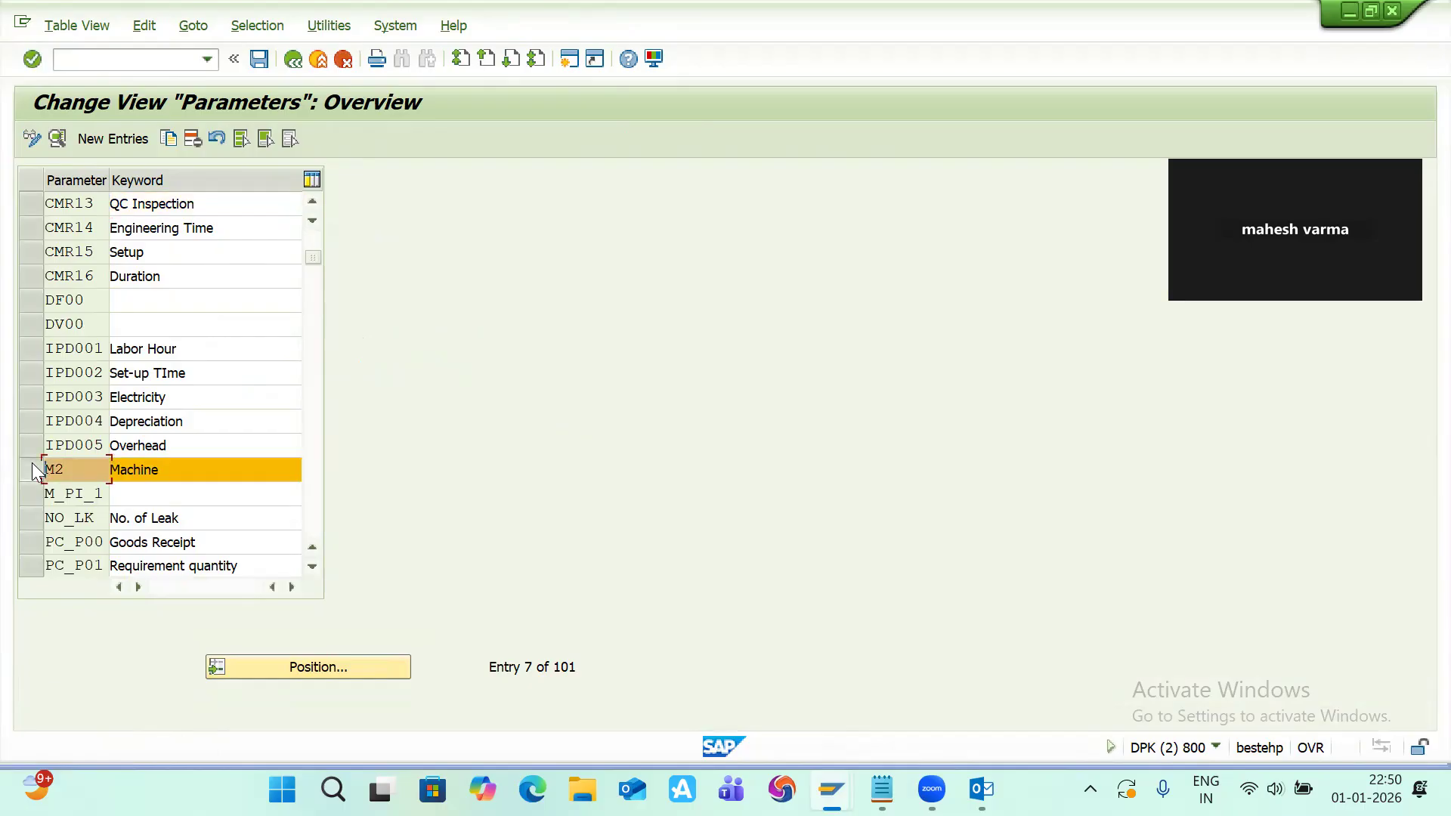
left_click(169, 142)
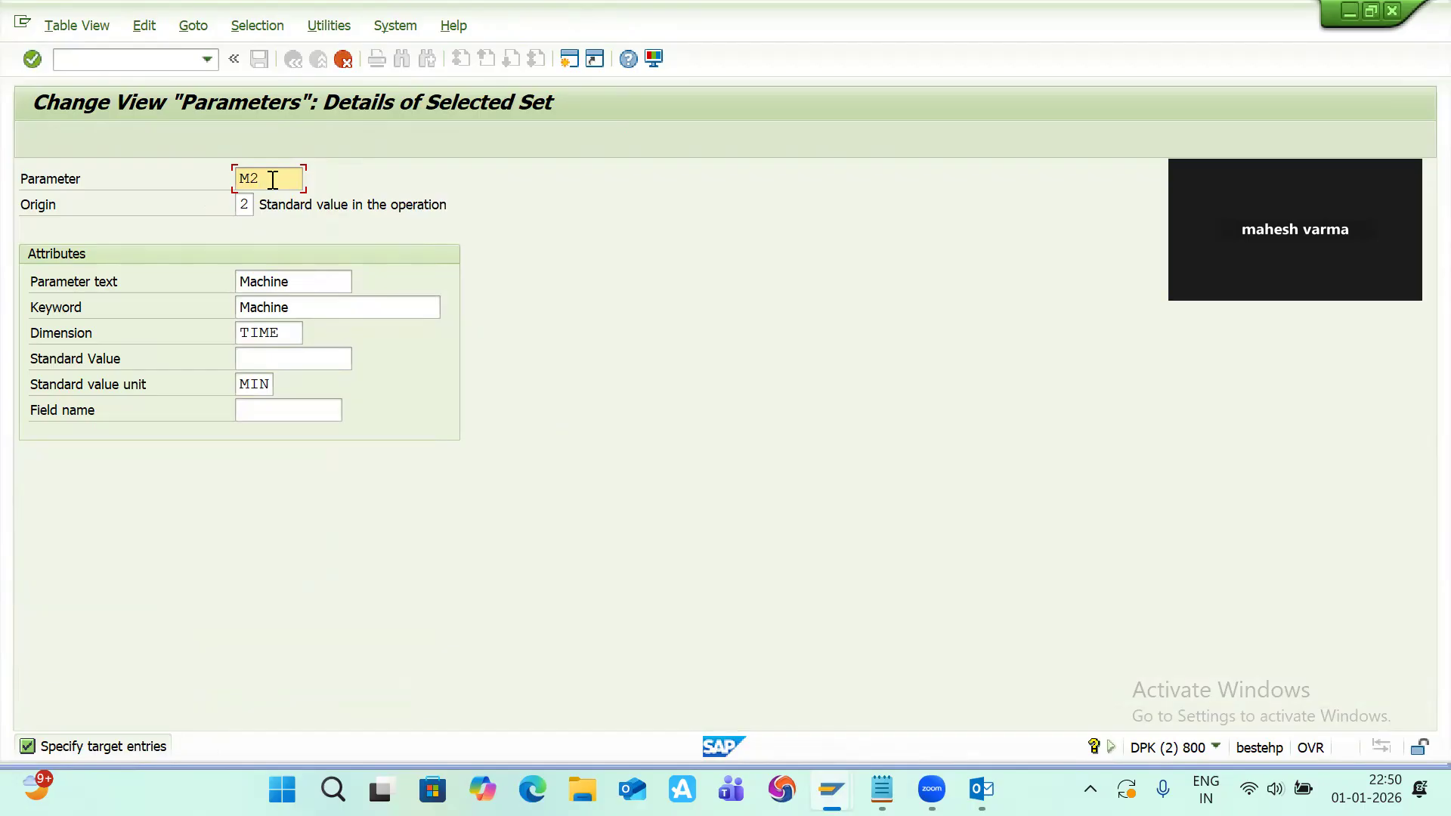
key("BackSpace")
key("BackSpace")
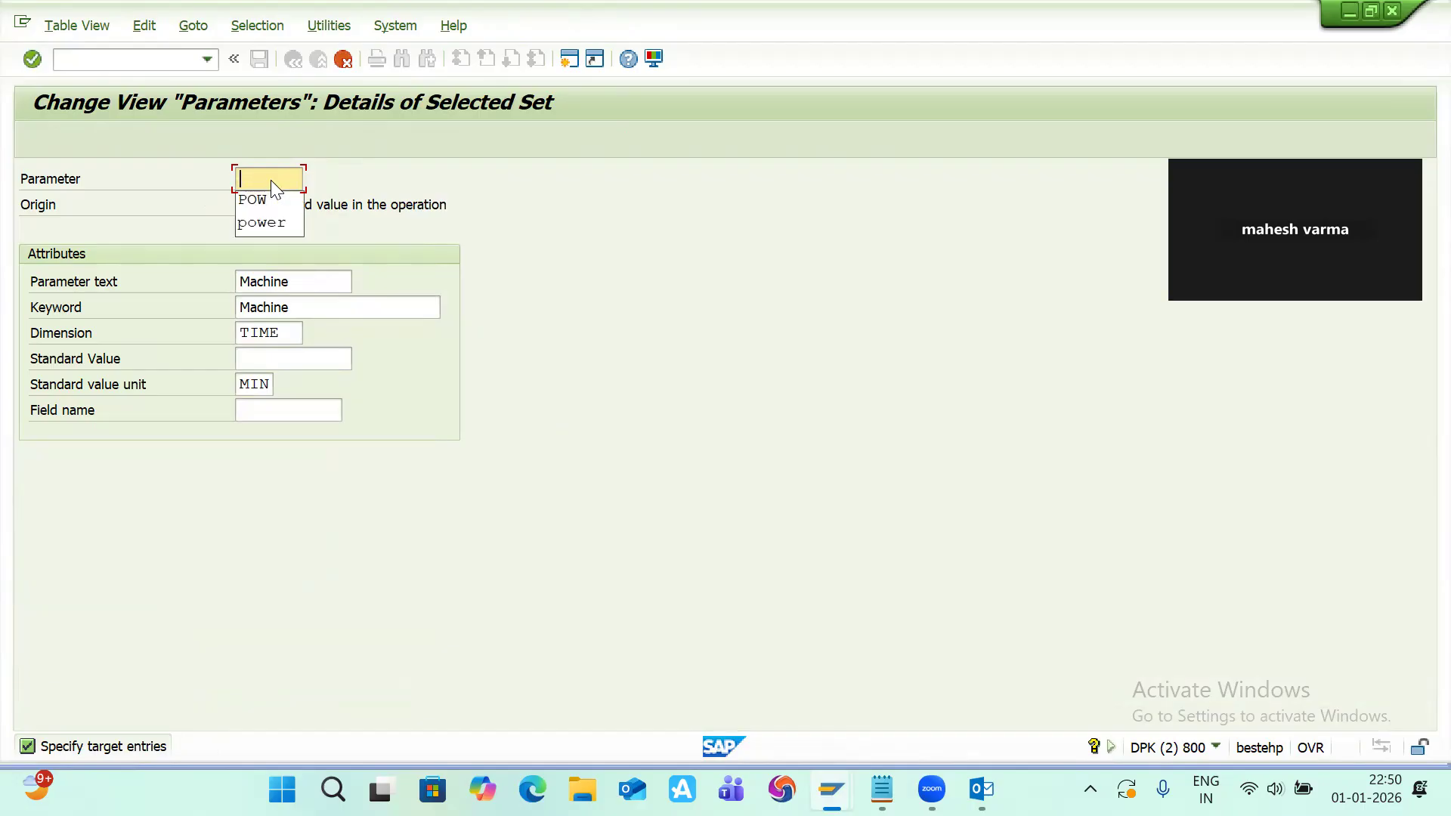
type("UTMACH")
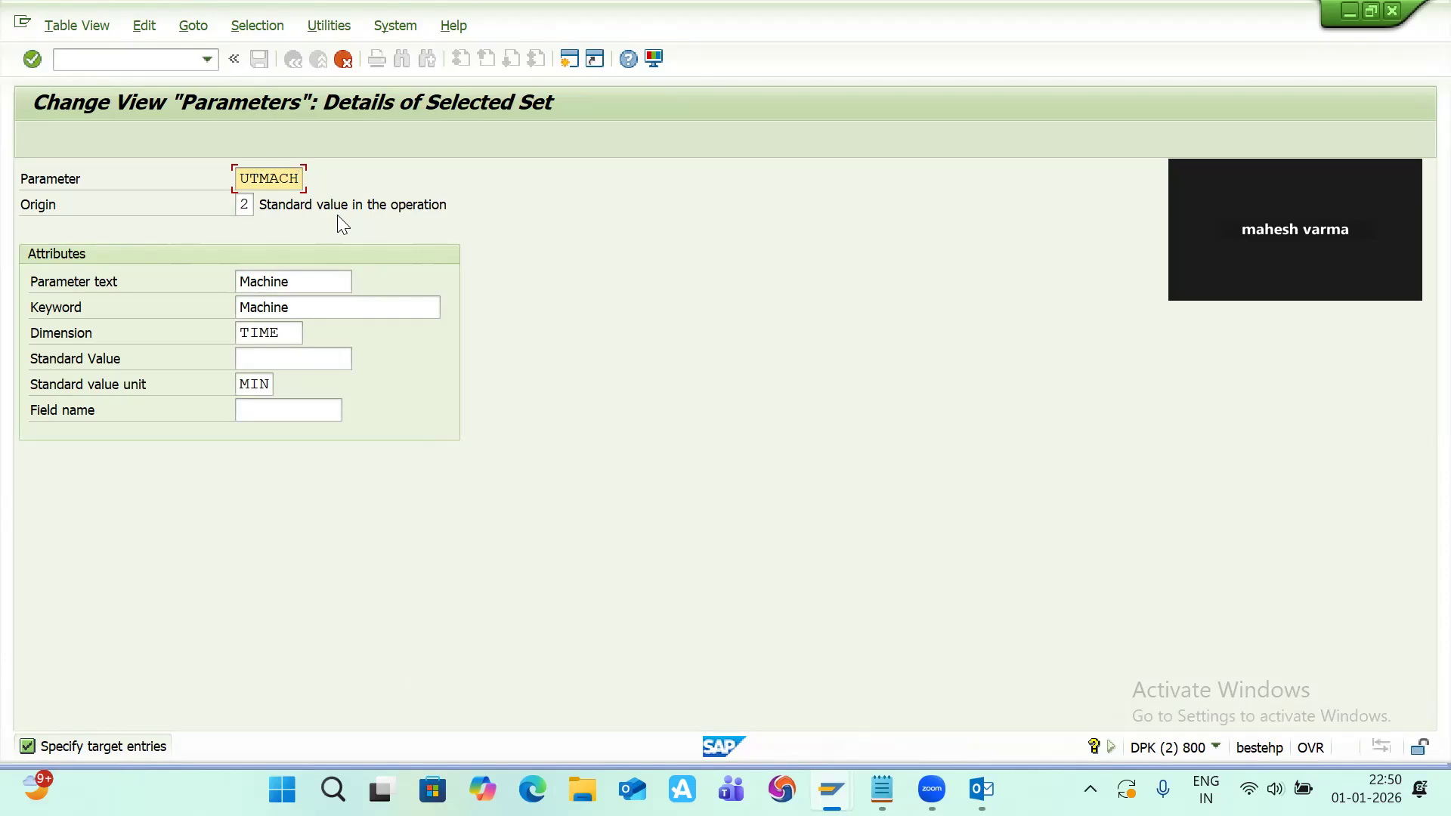
key("Return")
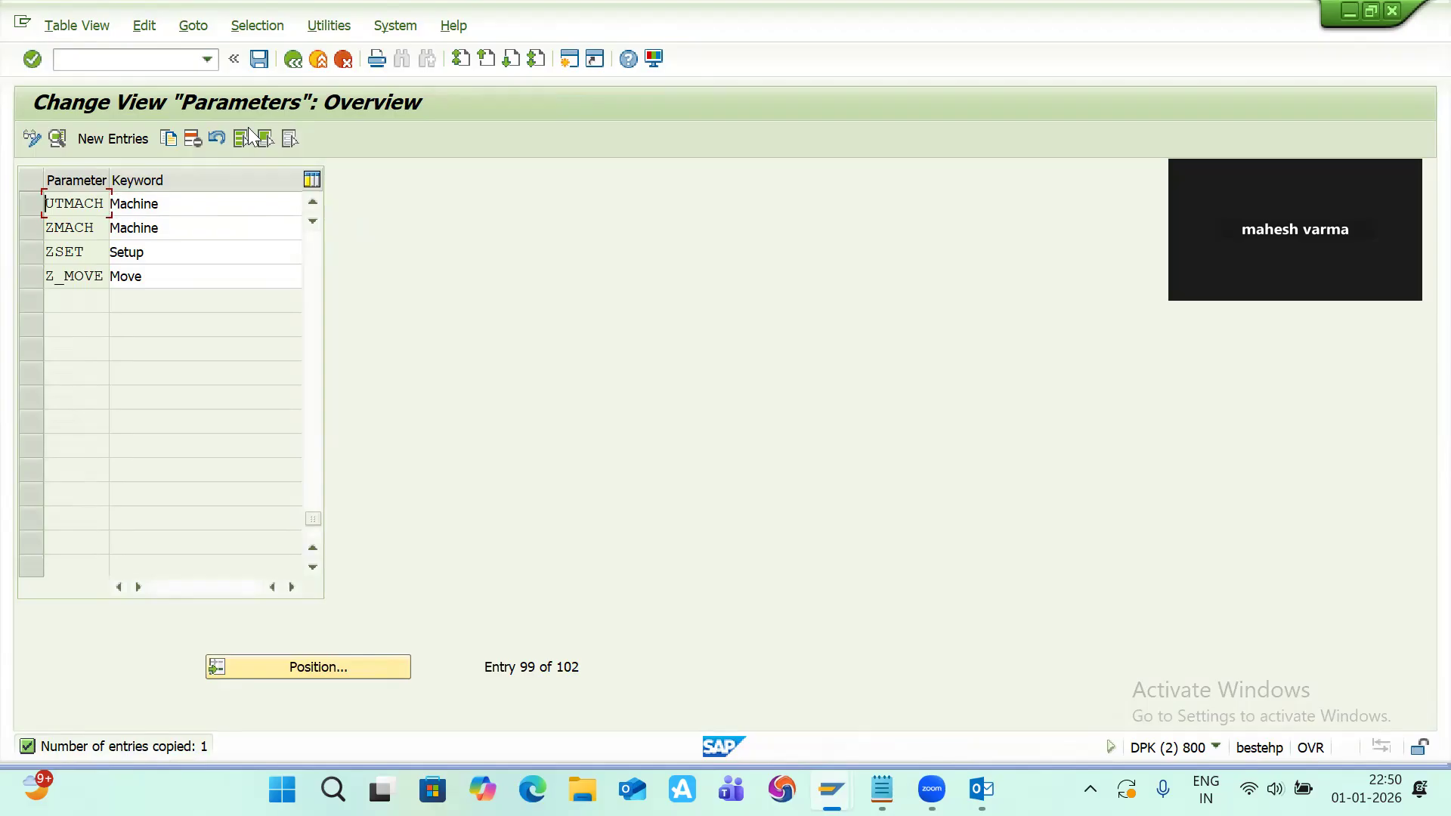
left_click(258, 59)
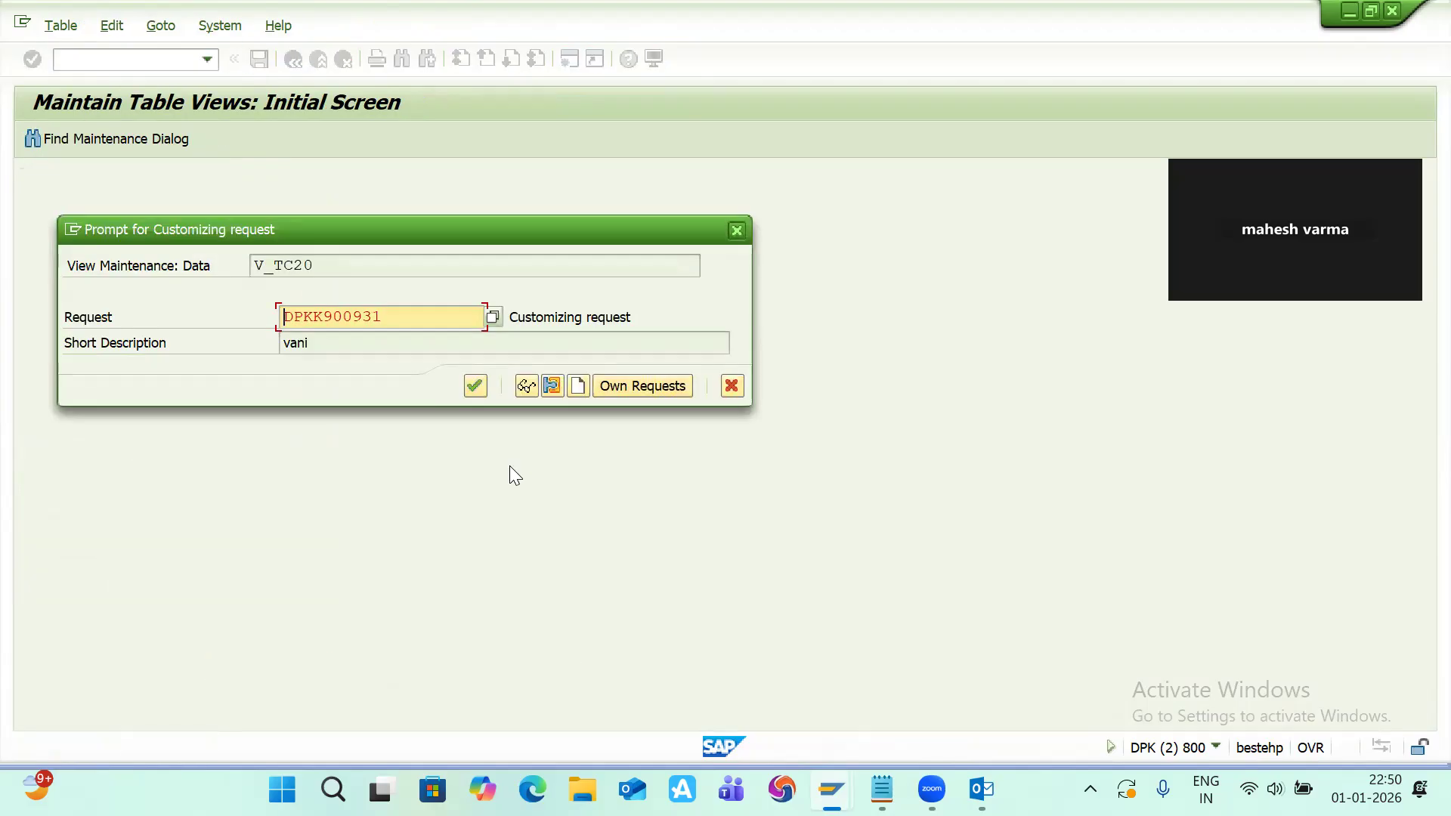
left_click(475, 386)
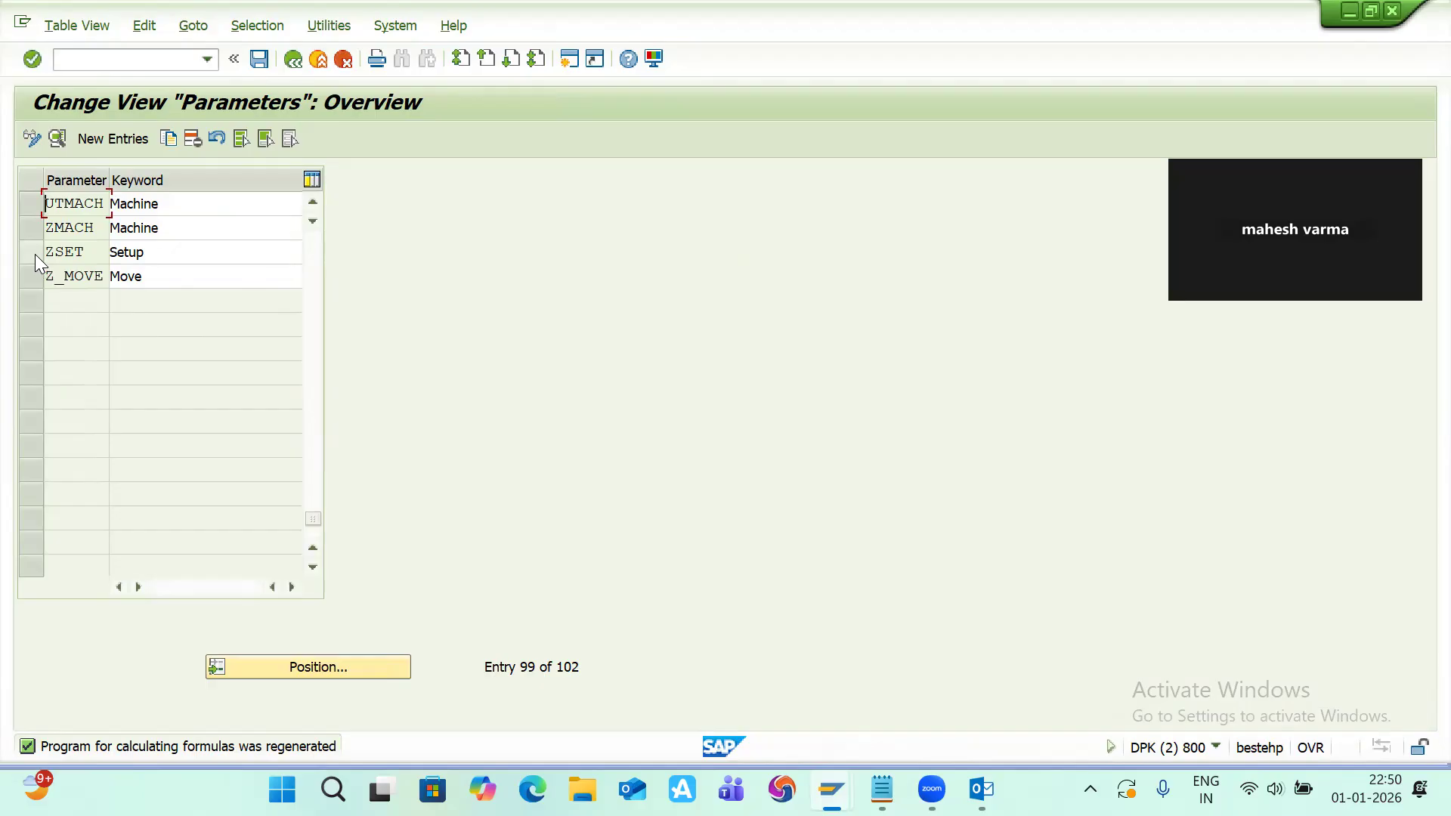
Step: Reopen Define parameters, copy the Electricity parameter IPD003 as new parameter UTPOWE, save it, and return to the IMG
left_click(294, 60)
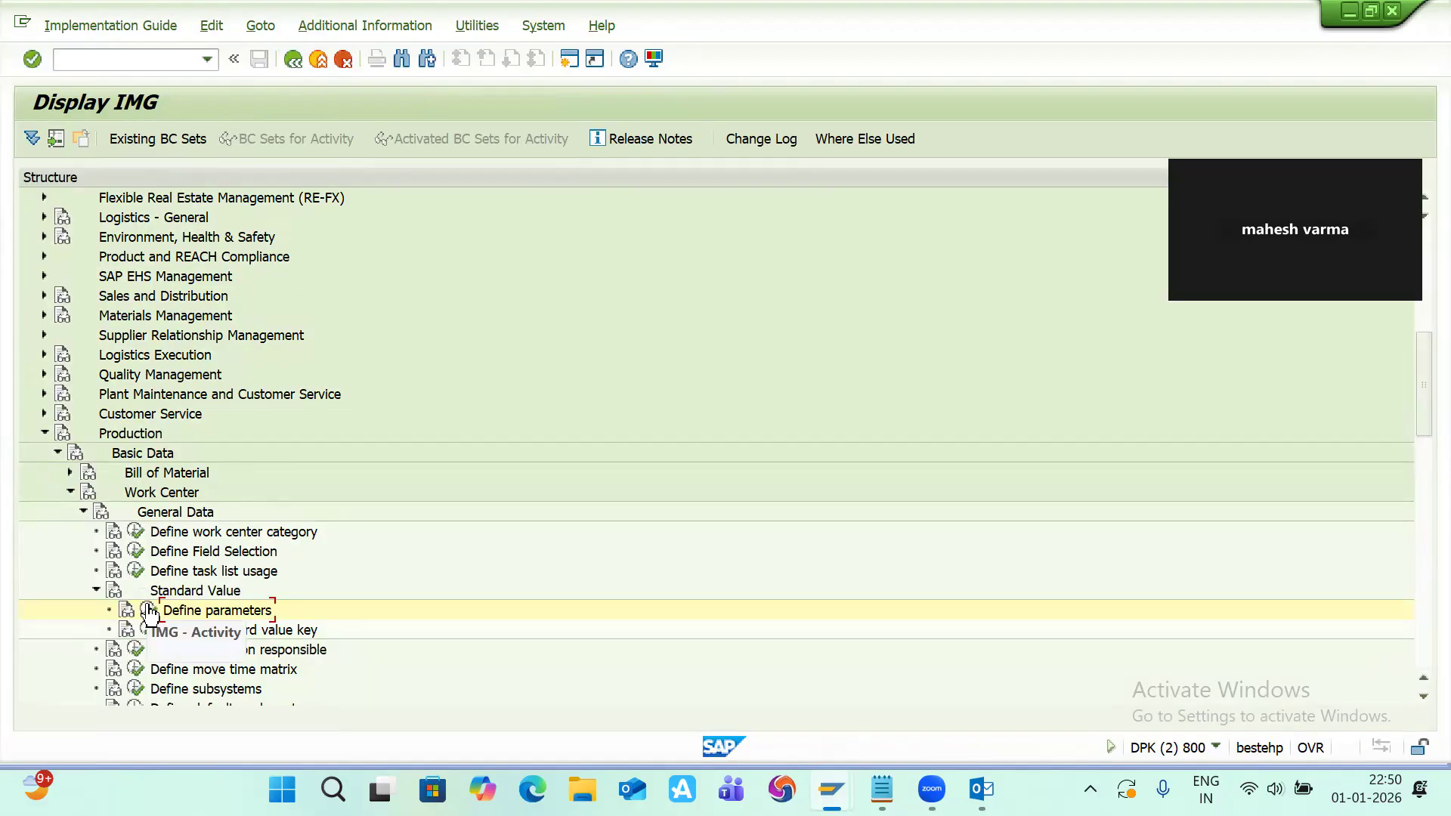
left_click(148, 609)
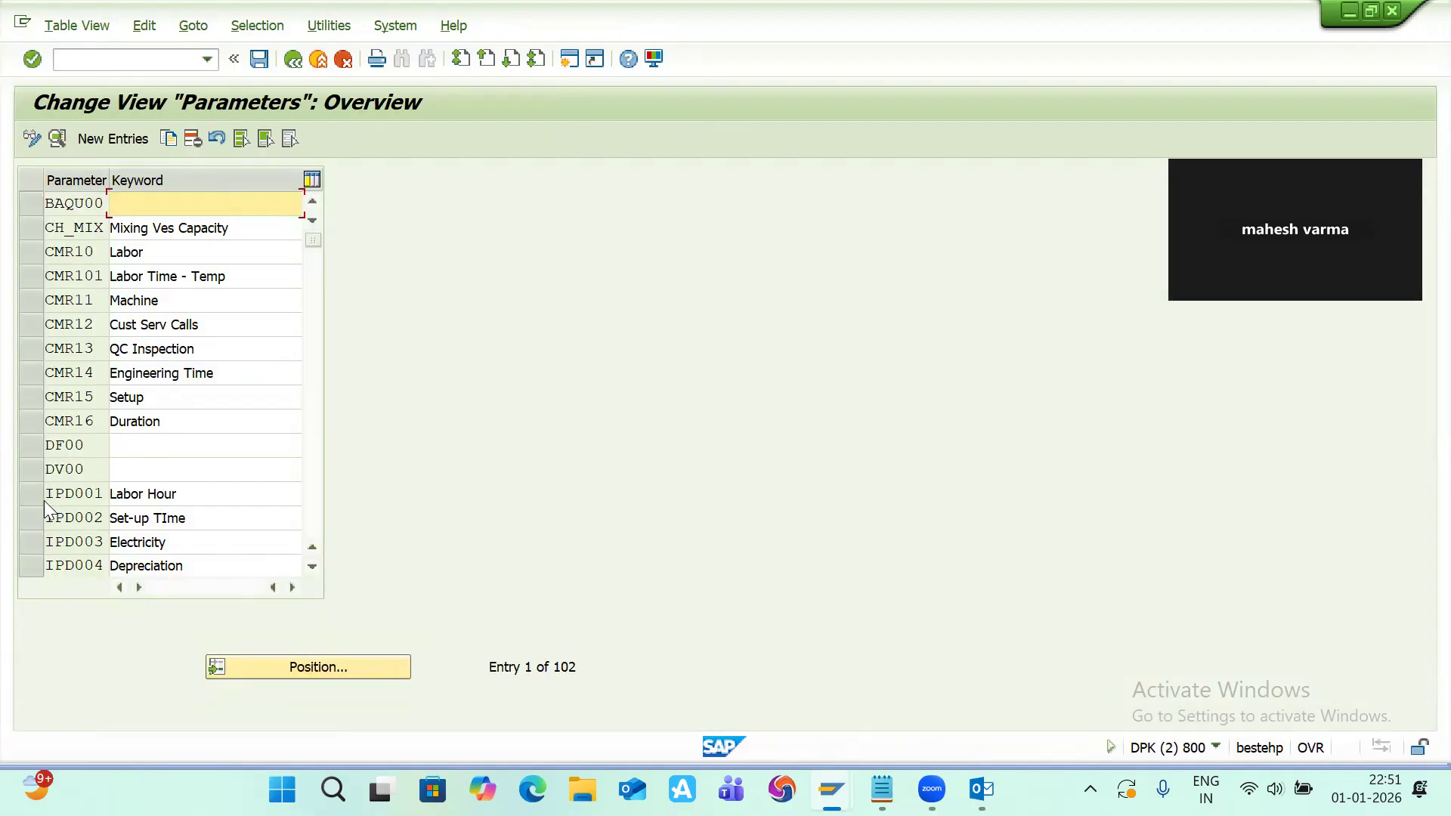
left_click(31, 543)
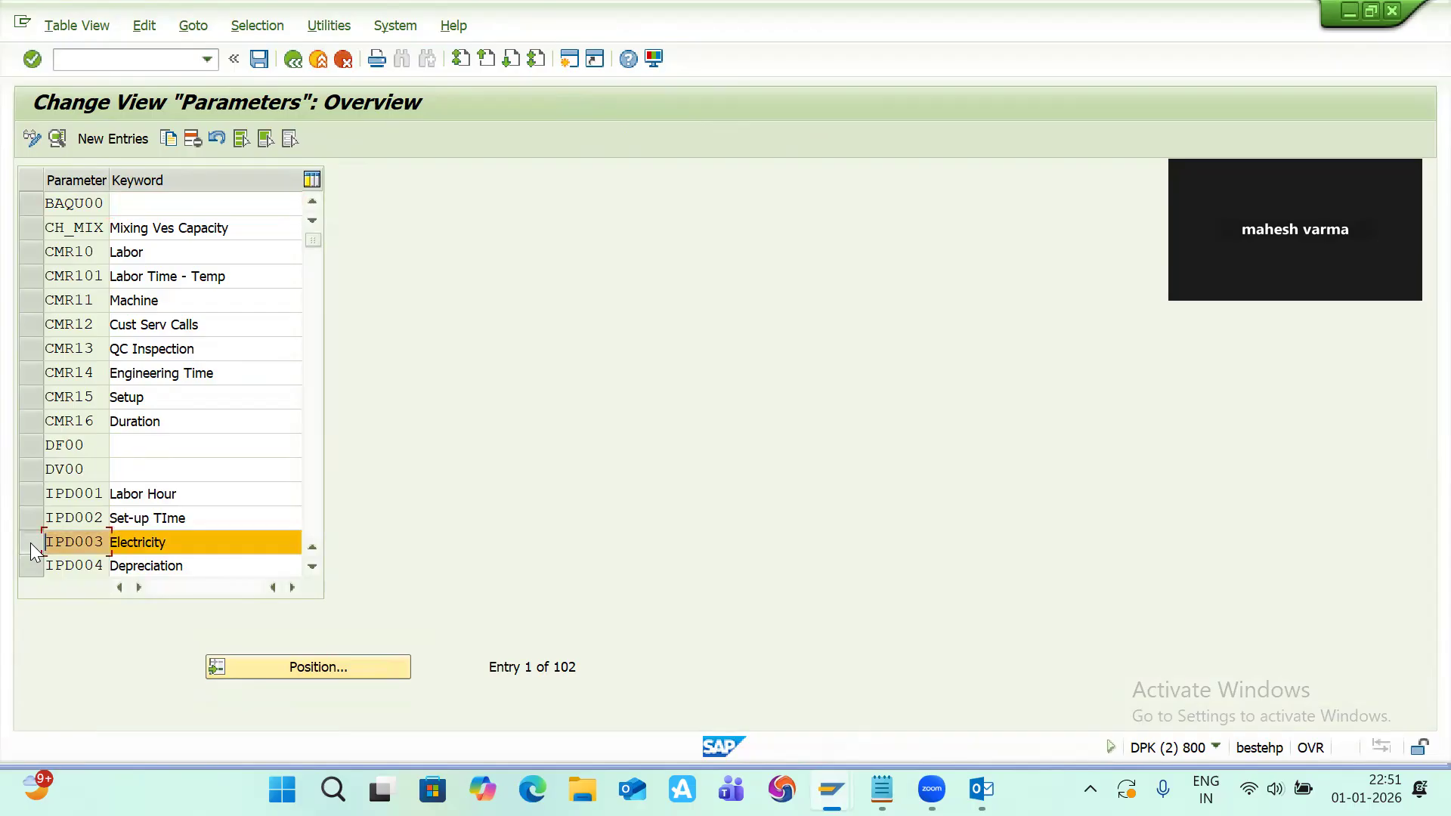
left_click(169, 138)
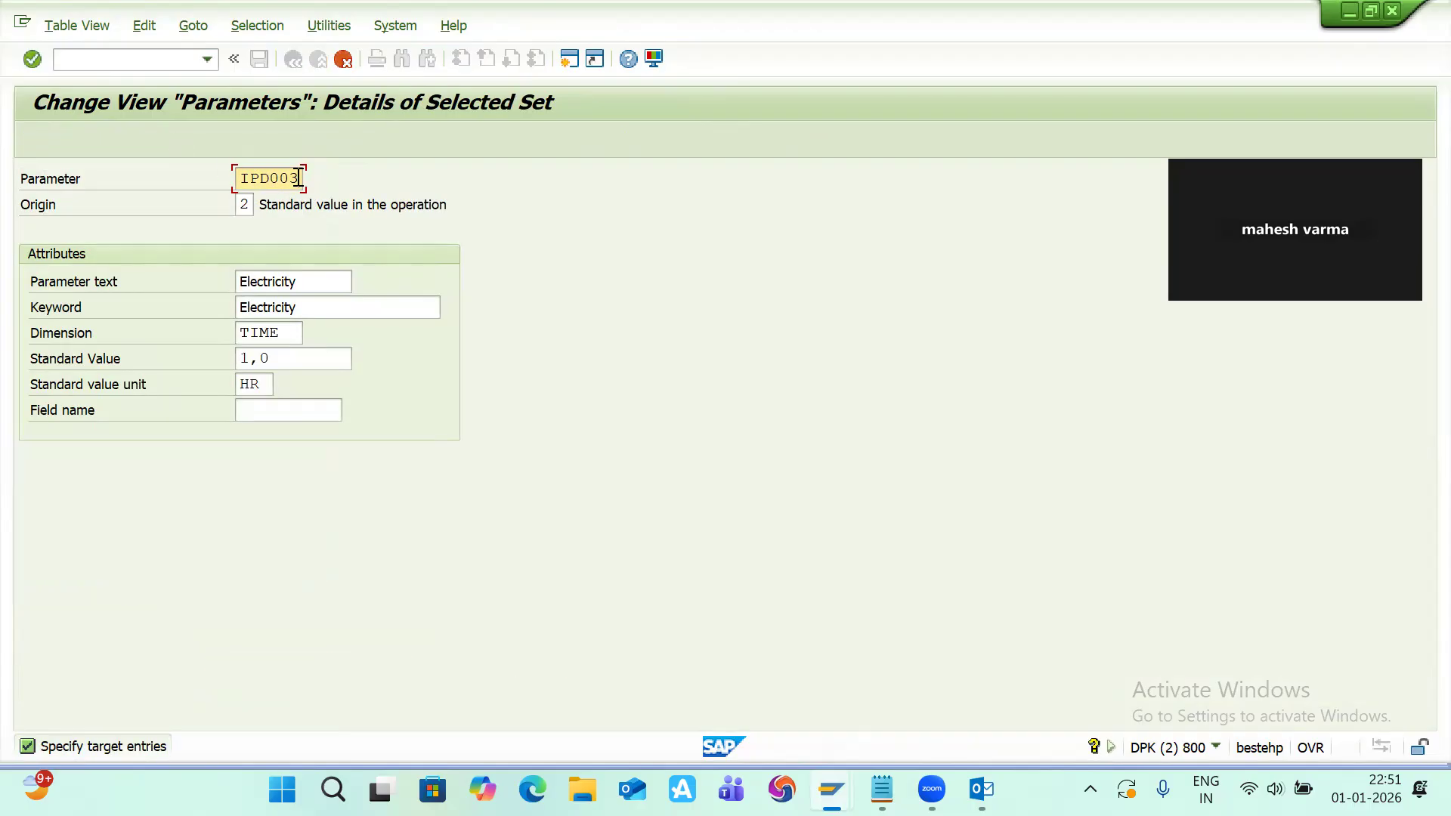
key("BackSpace")
key("BackSpace")
key("BackSpace")
key("BackSpace")
key("BackSpace")
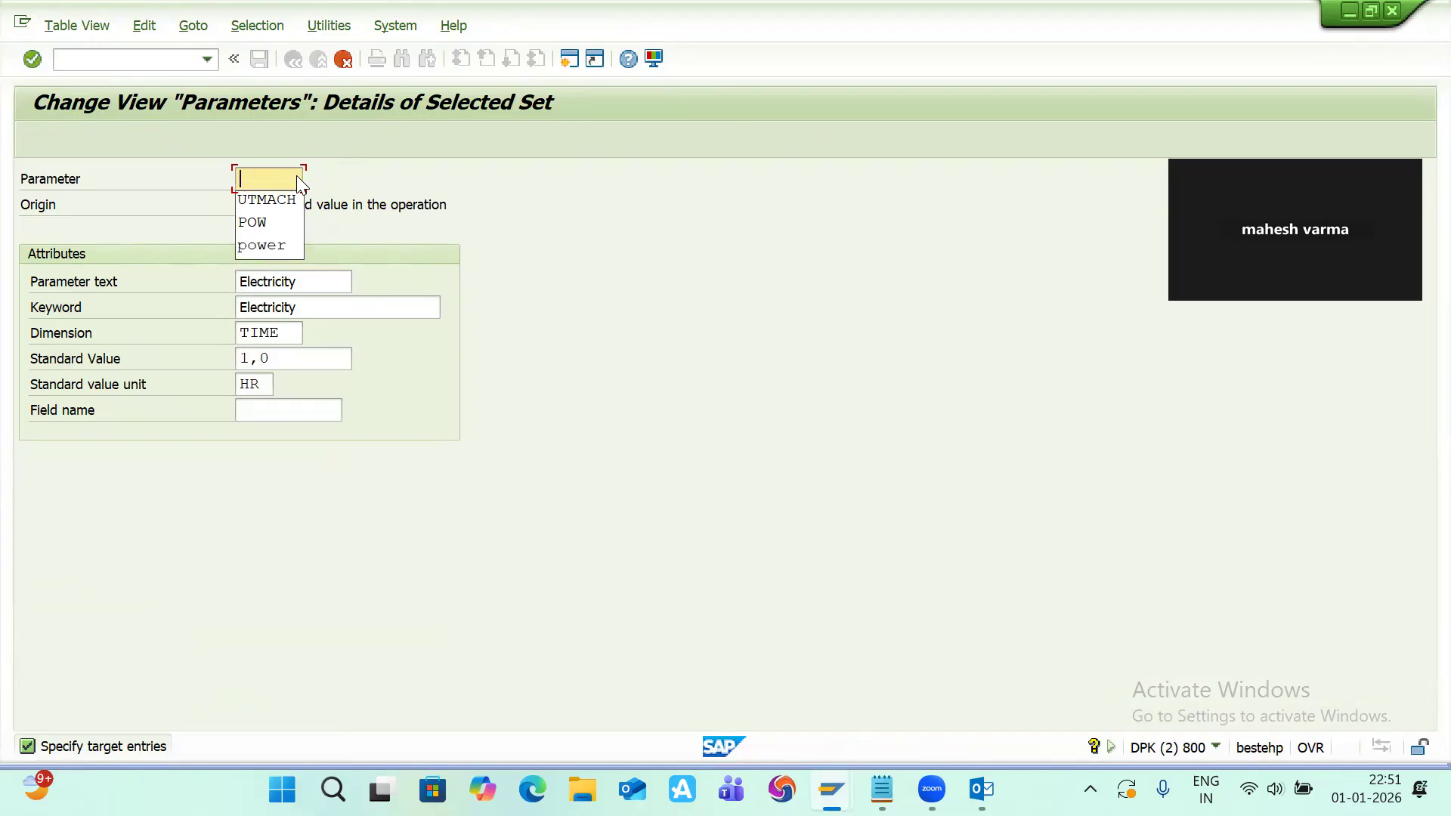
type("UT")
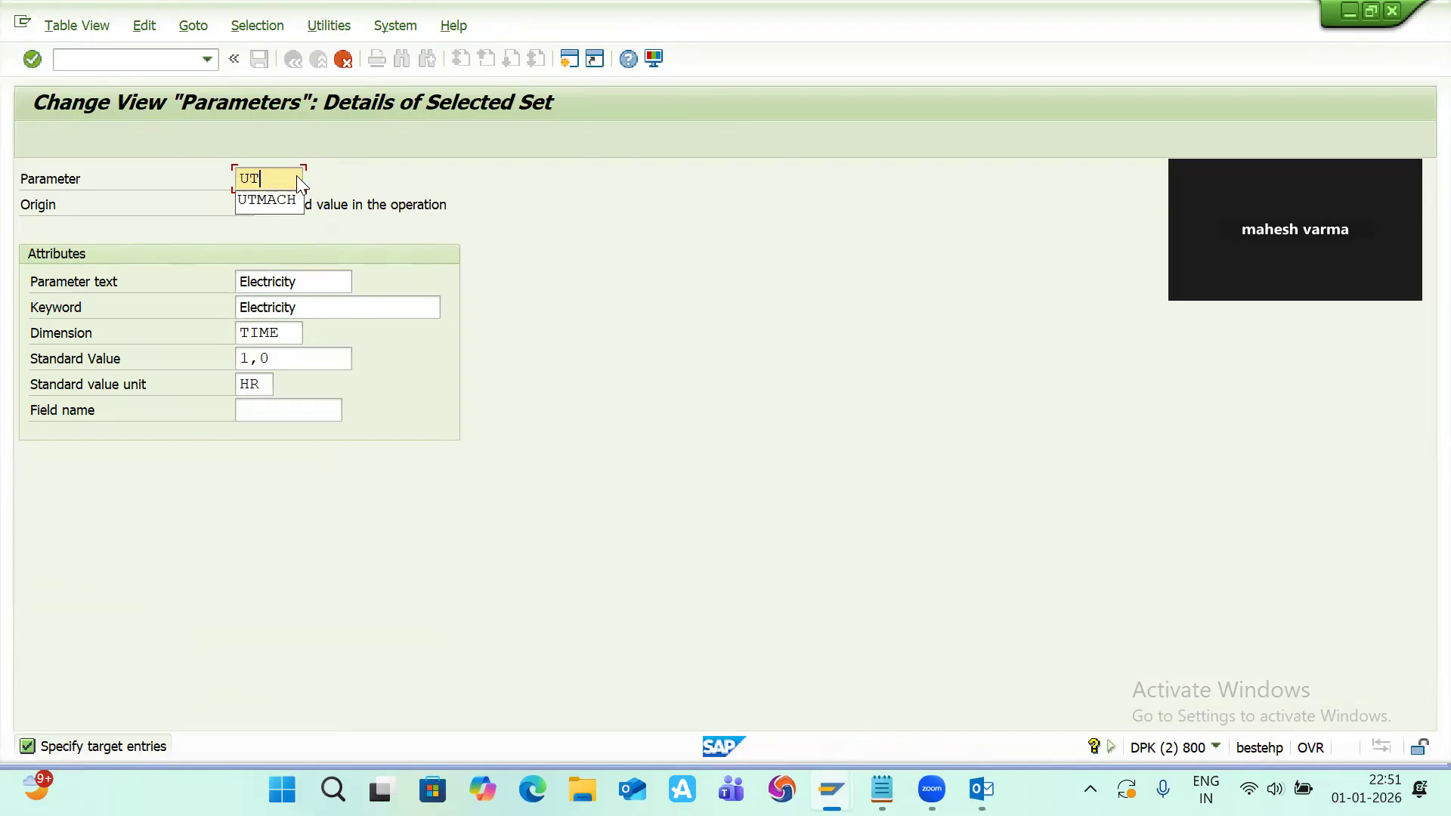
type("POWE")
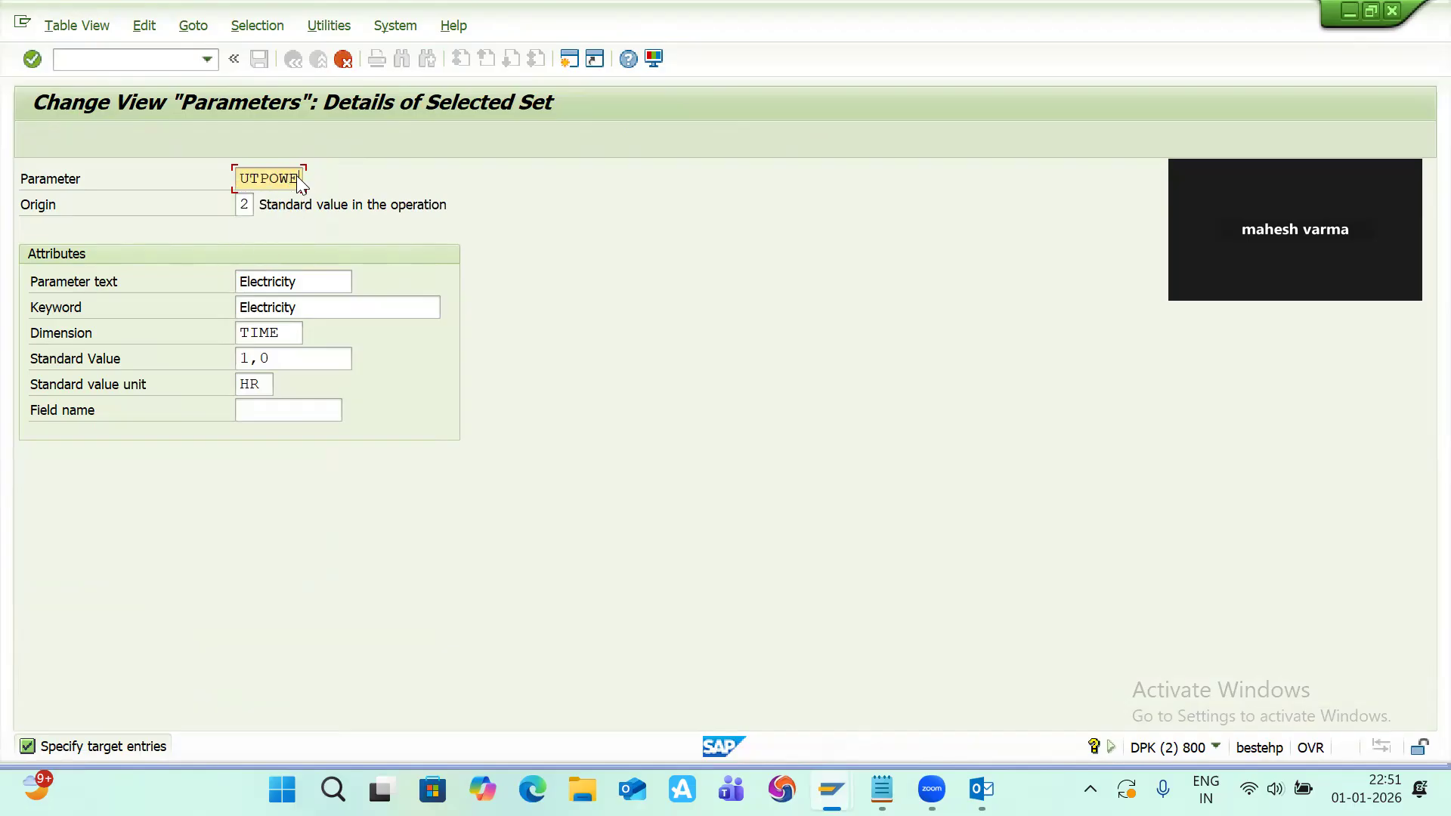
key("Return")
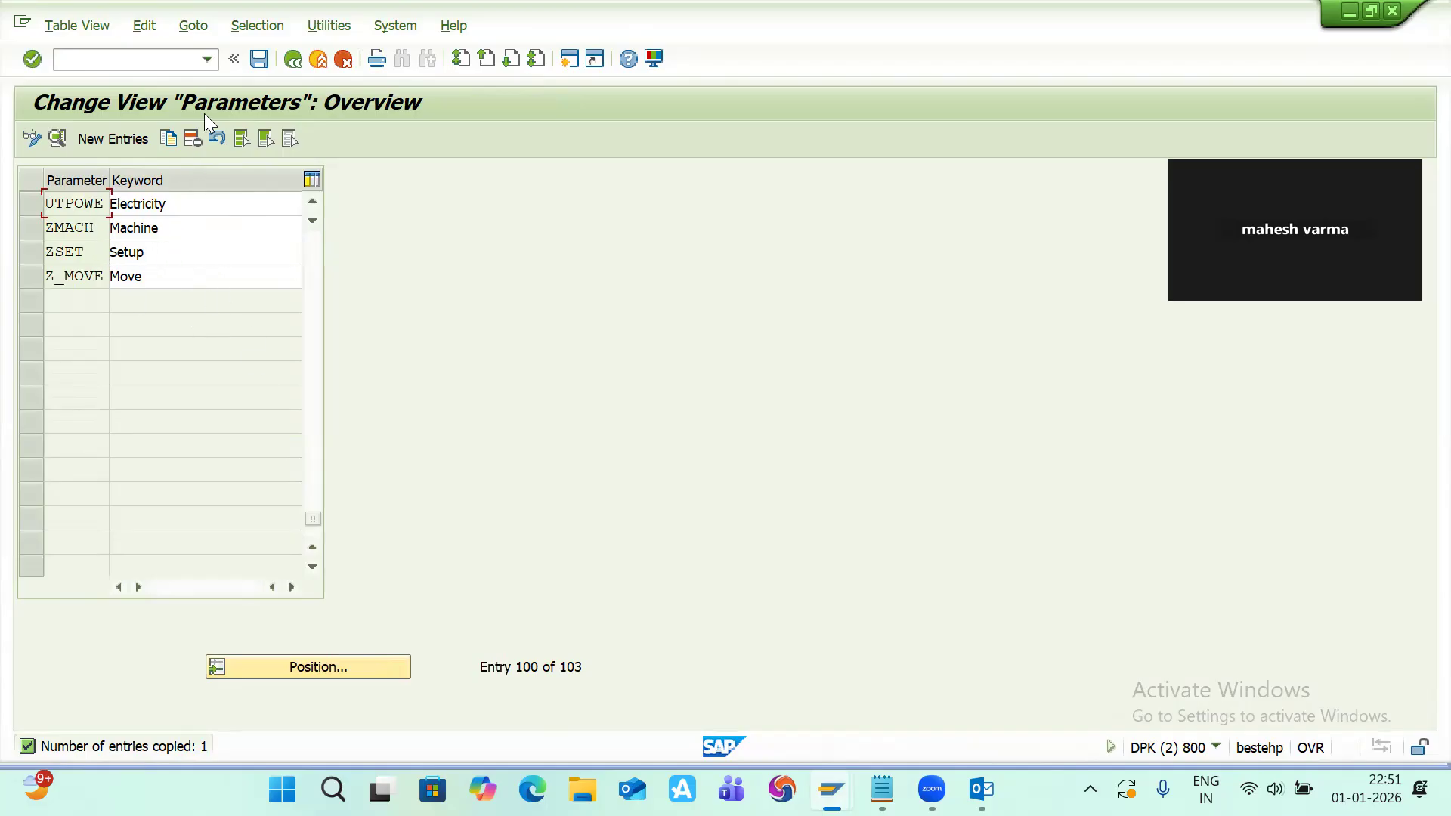
left_click(258, 60)
left_click(474, 386)
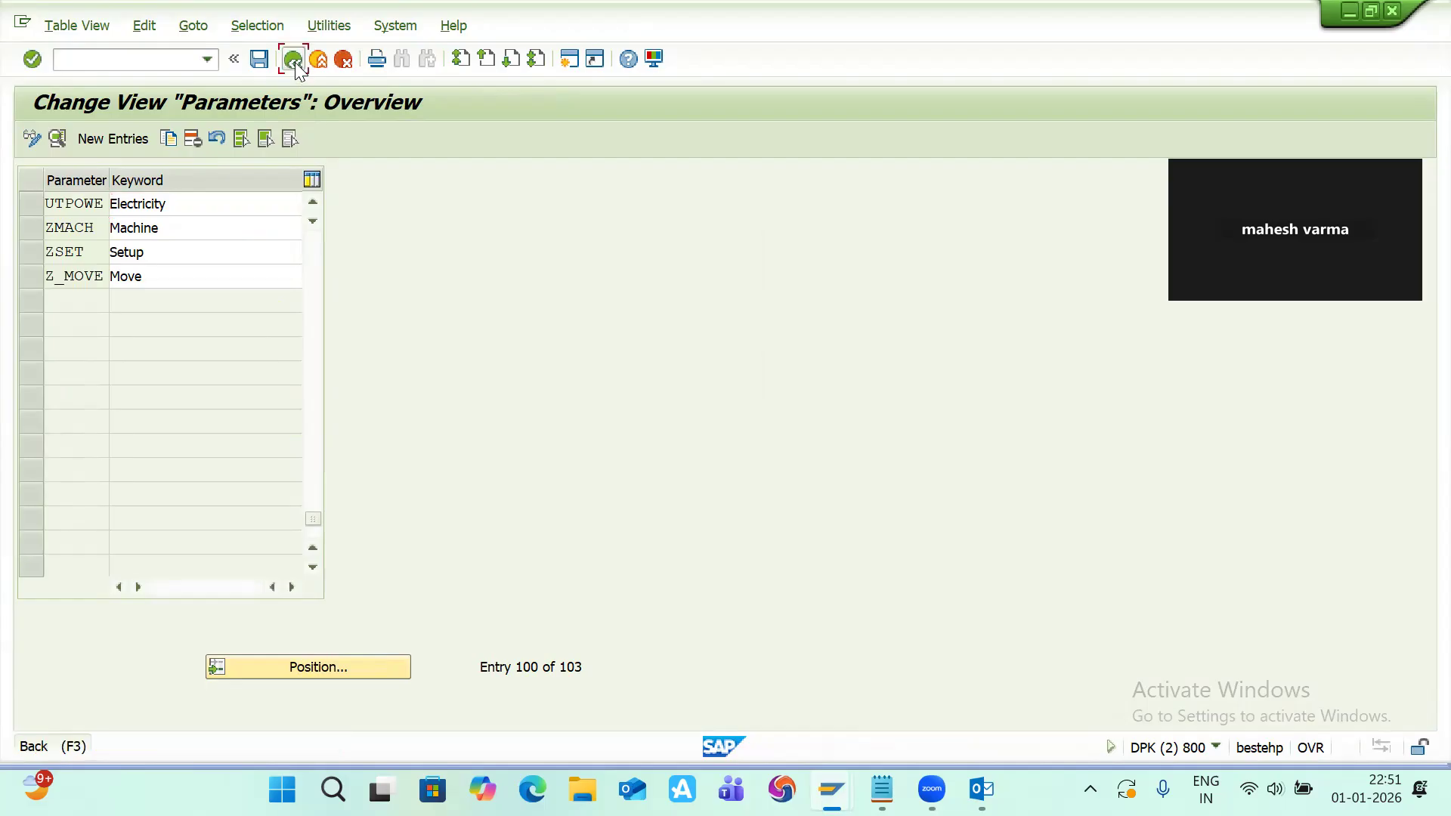
left_click(294, 62)
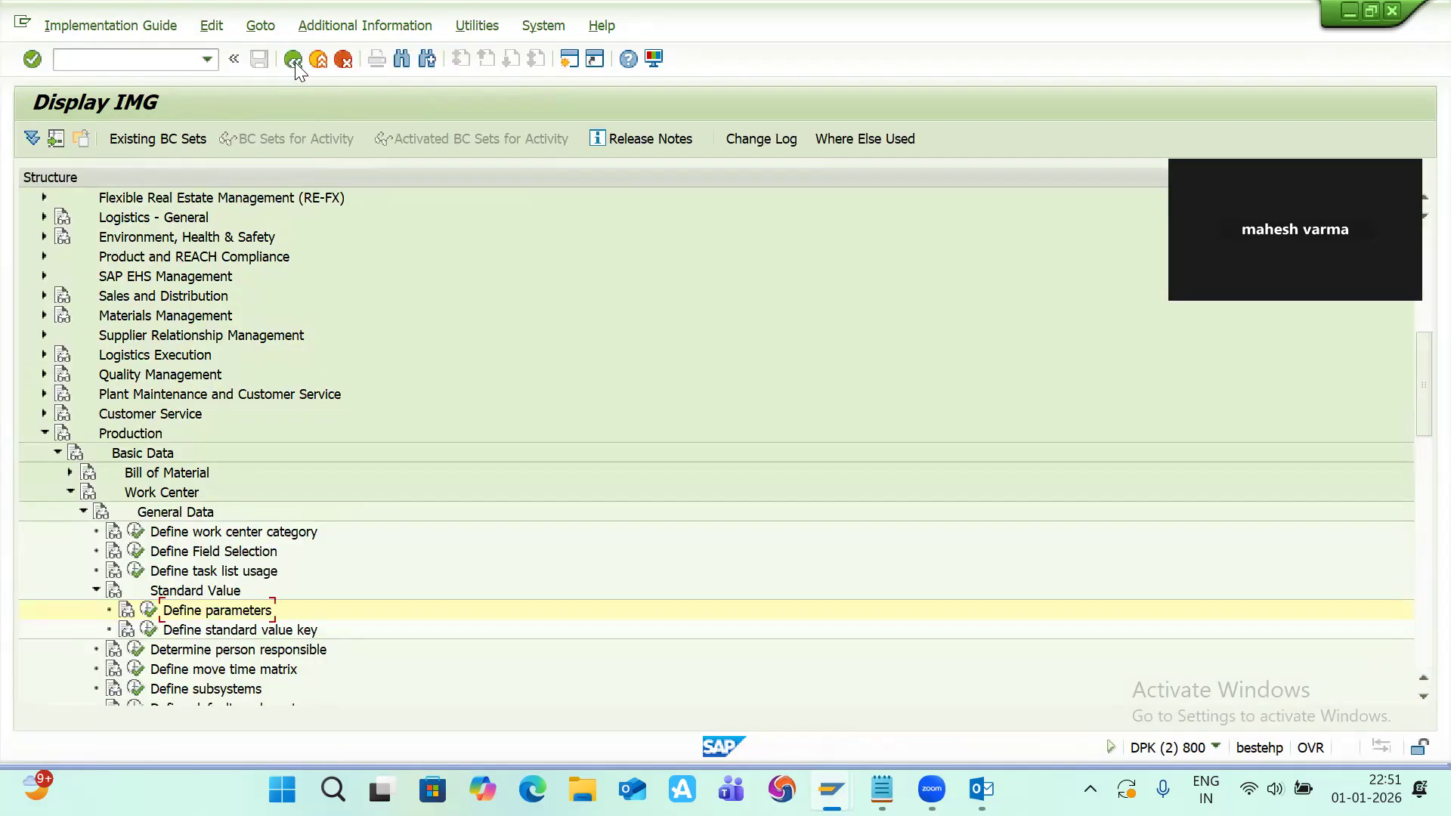
Step: Open Define parameters, copy the Labor Time - Temp parameter CMR101 as new parameter UTLABO, save it to the customizing request, and return
left_click(148, 610)
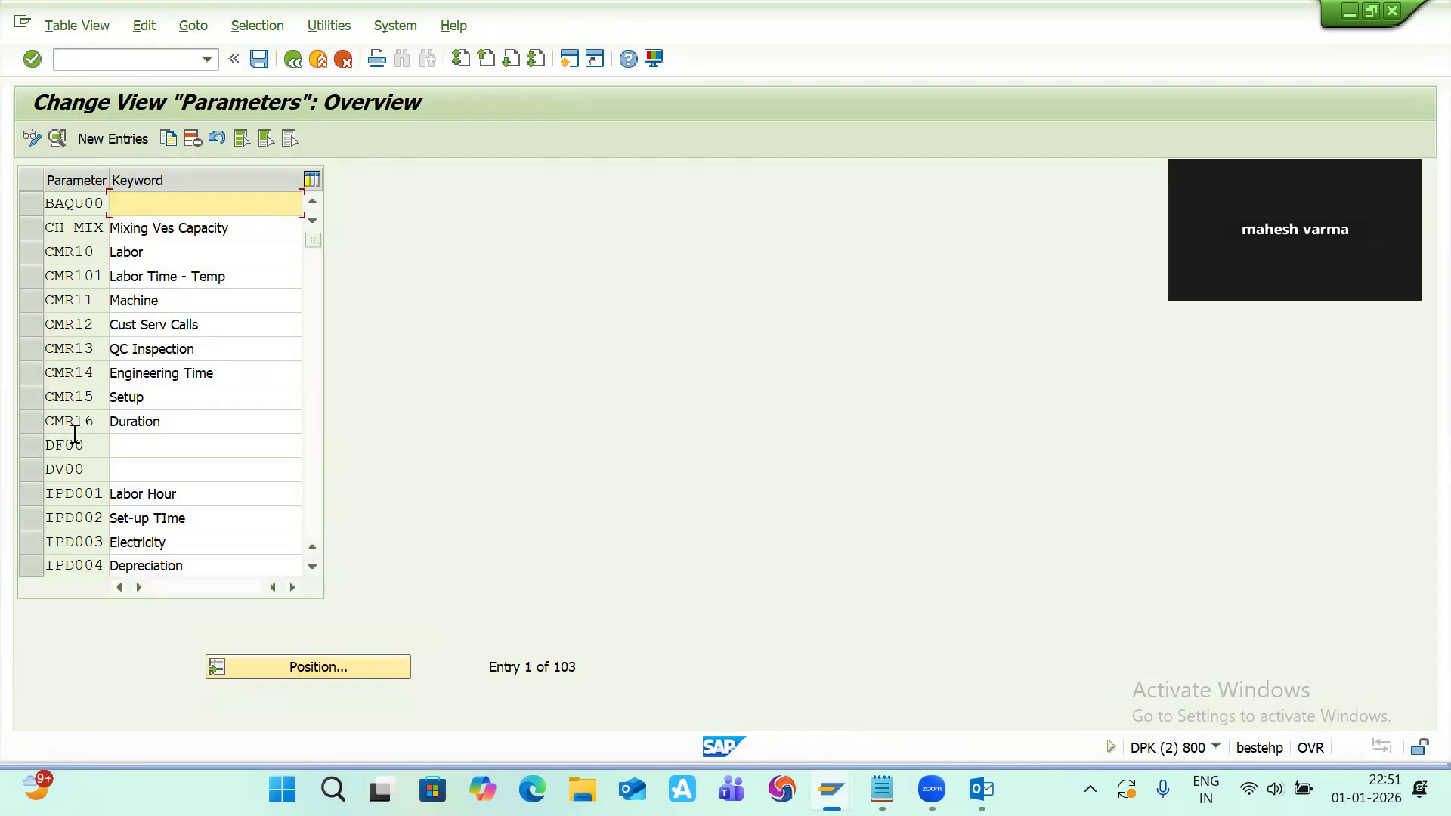
left_click(31, 277)
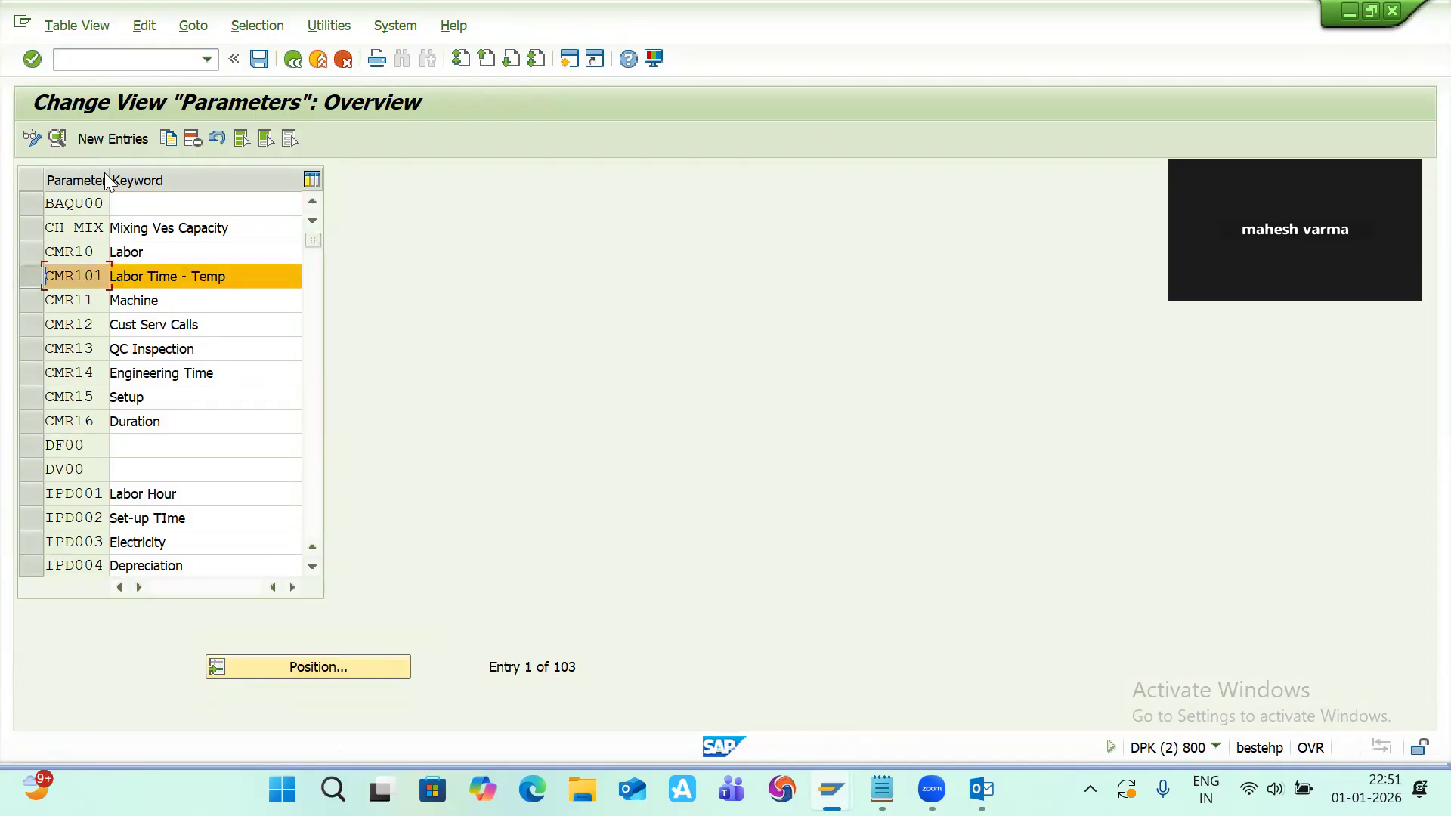
left_click(168, 139)
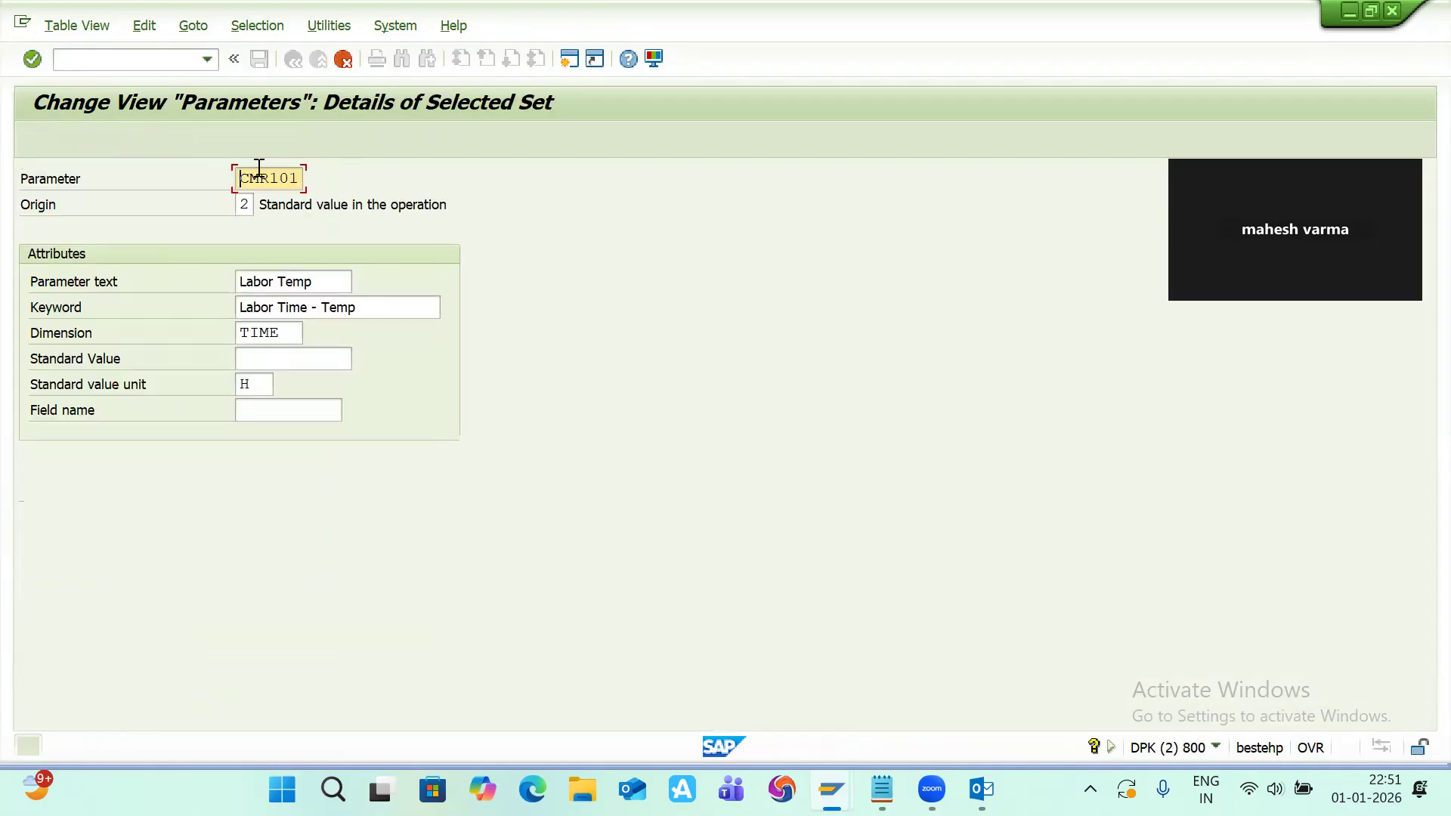
key("BackSpace")
key("BackSpace")
key("BackSpace")
key("BackSpace")
key("BackSpace")
key("BackSpace")
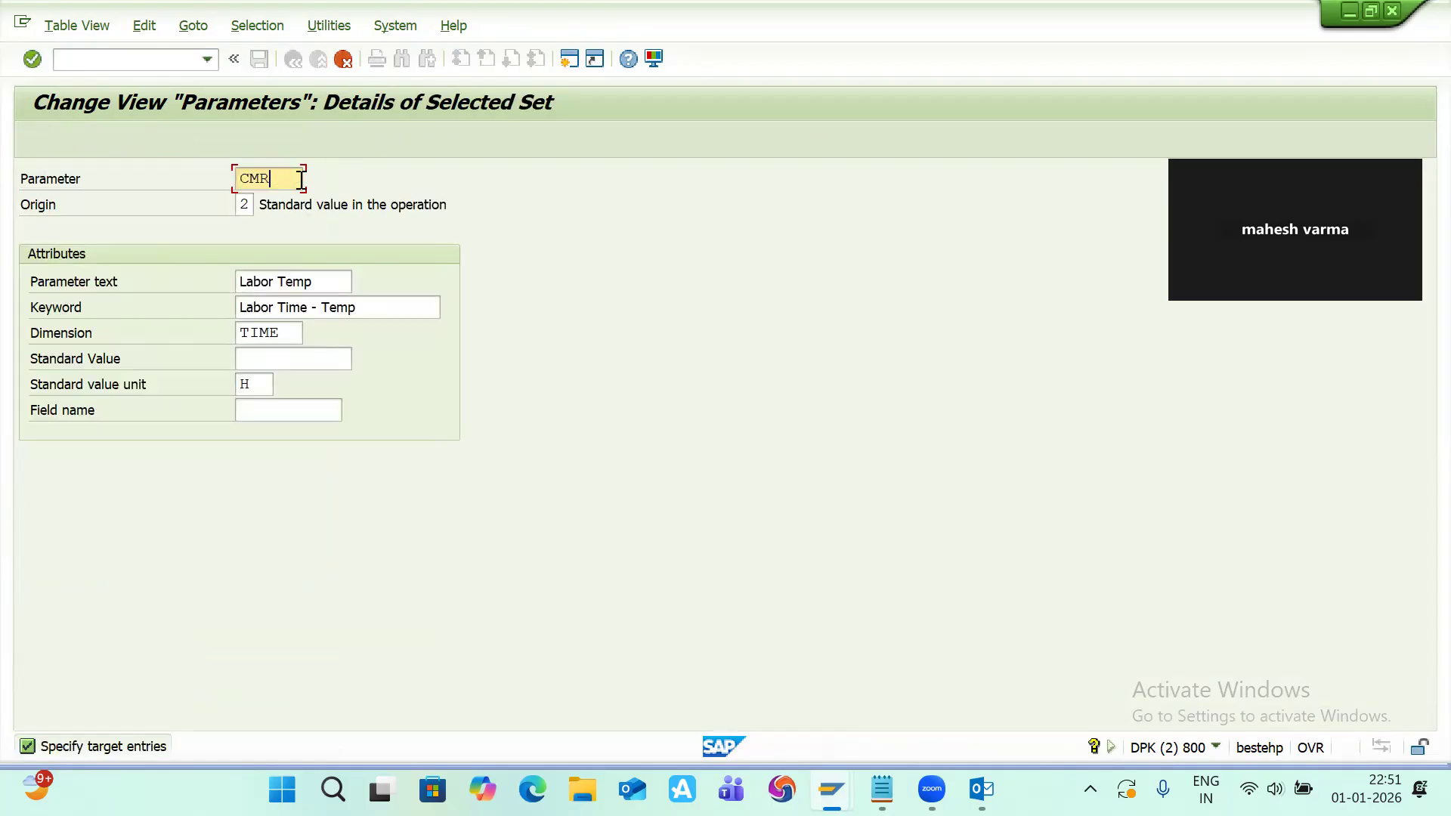
type("UT")
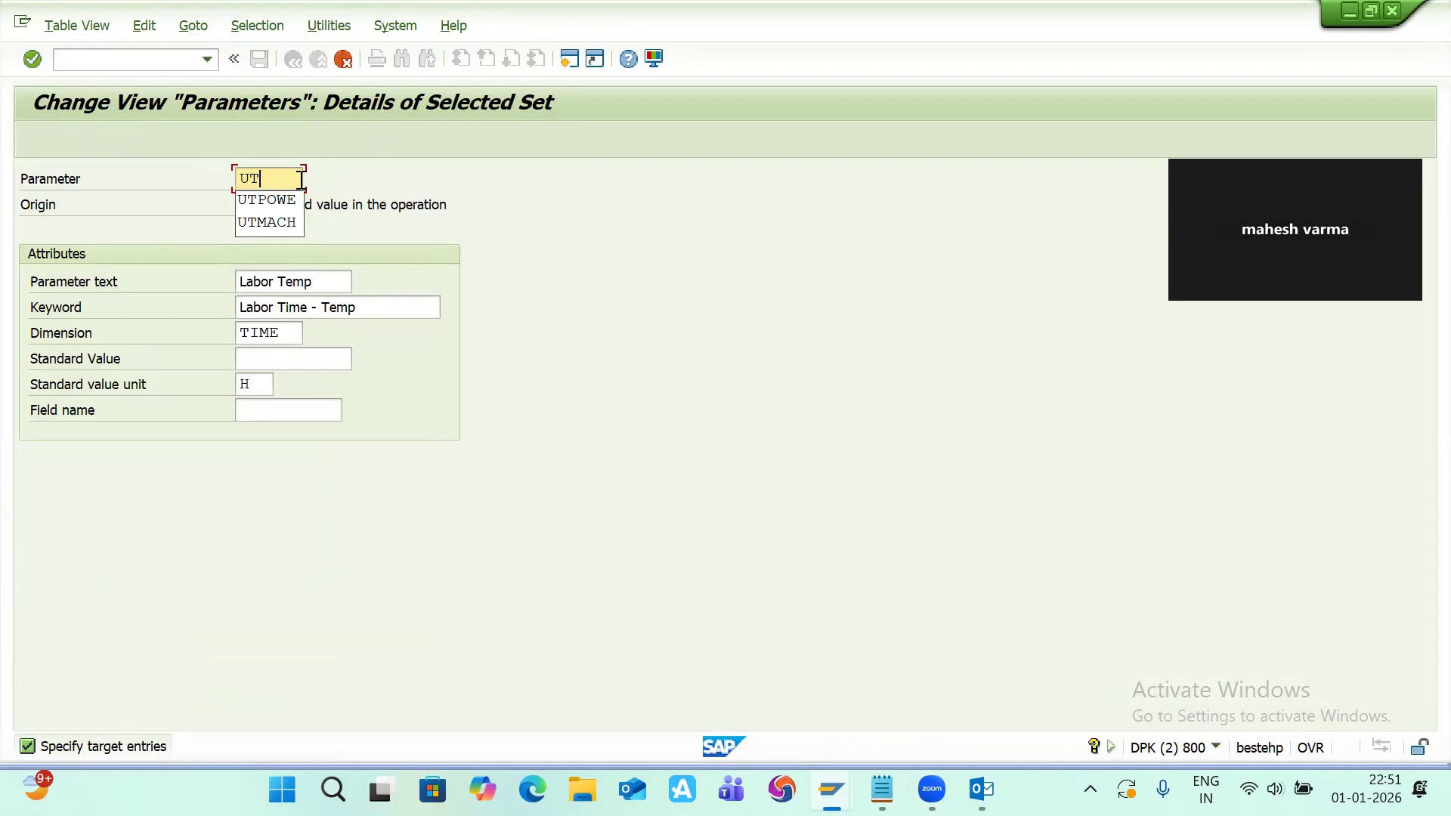
type("LABO")
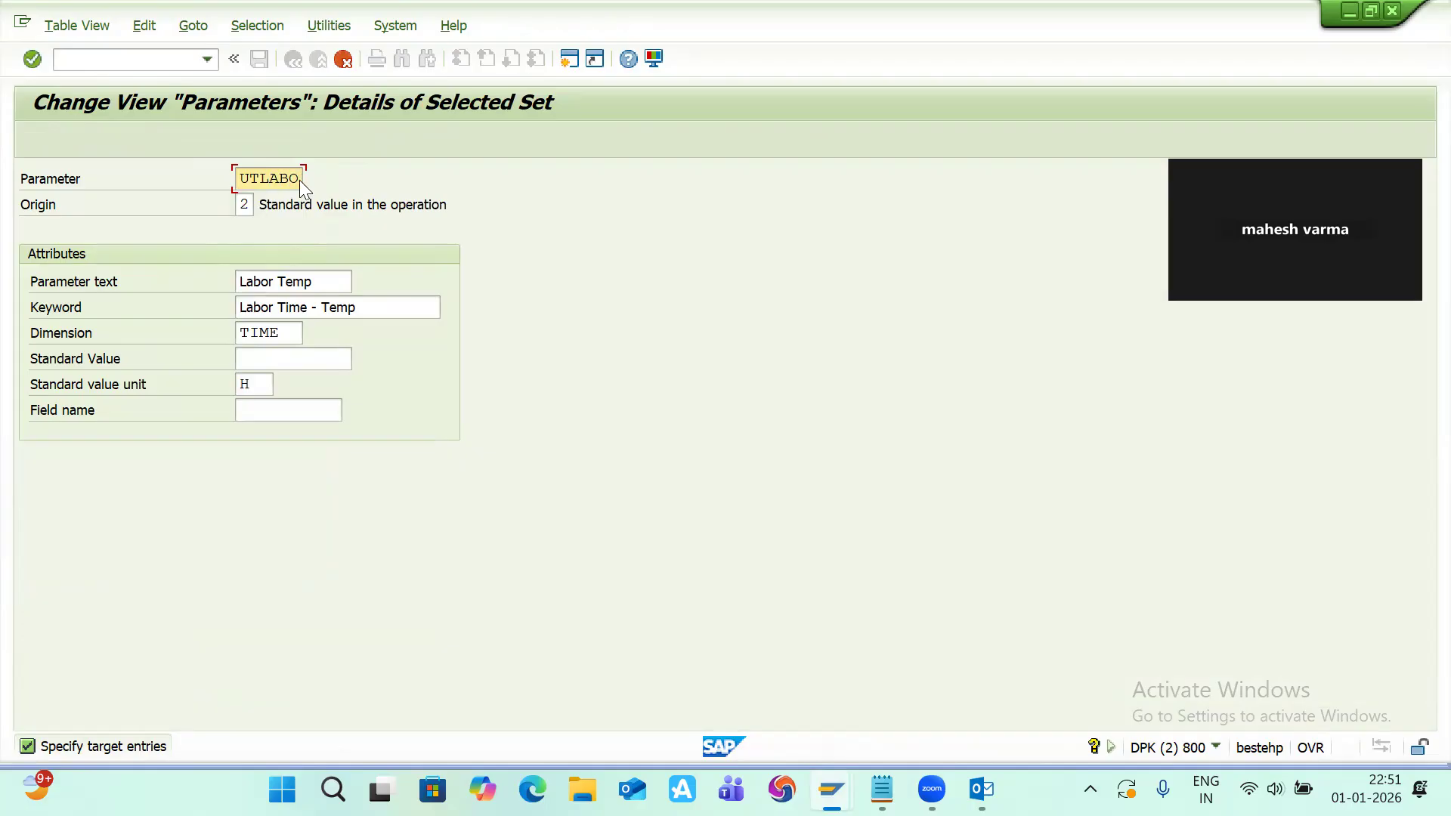
key("Return")
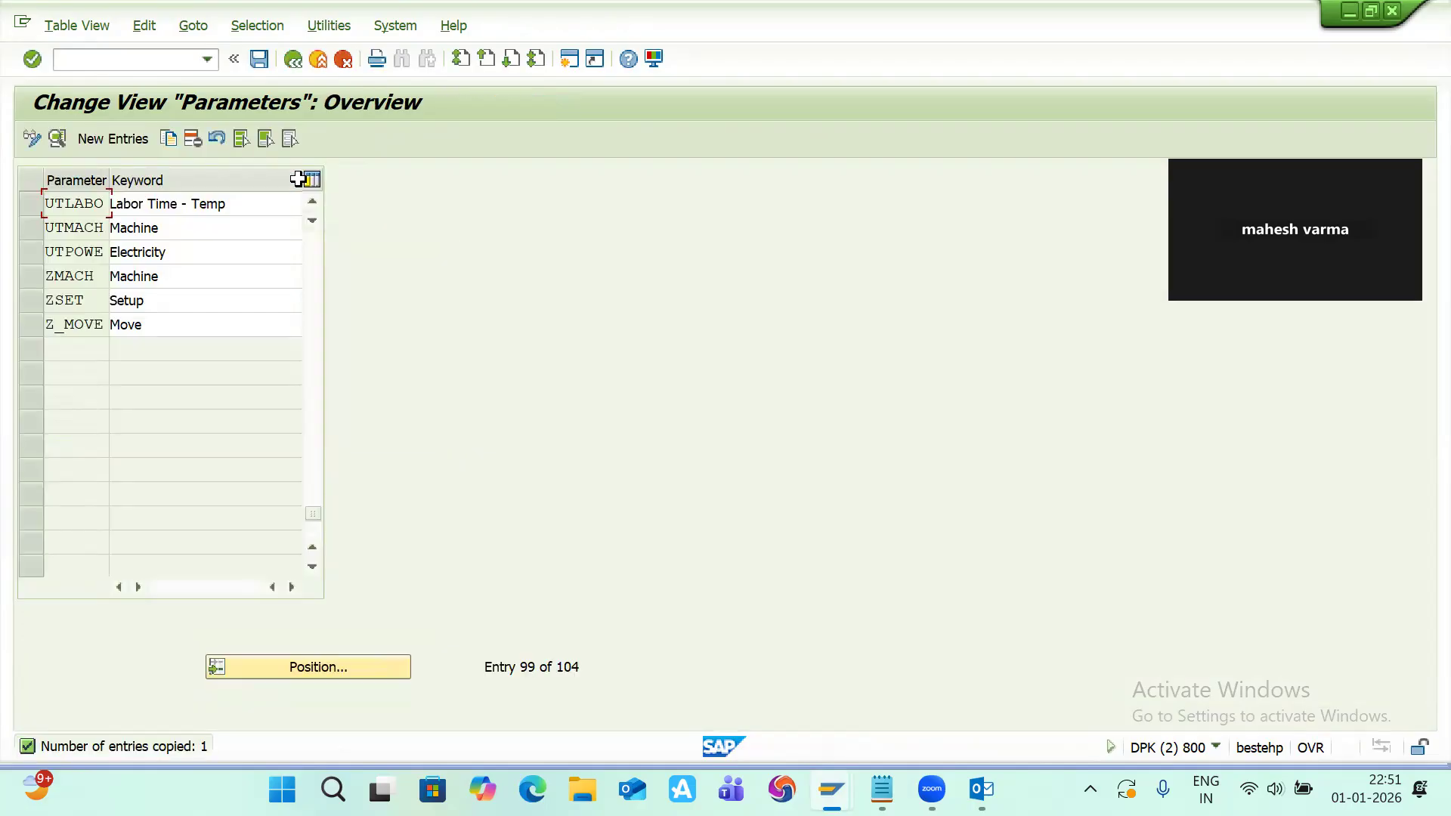
left_click(259, 59)
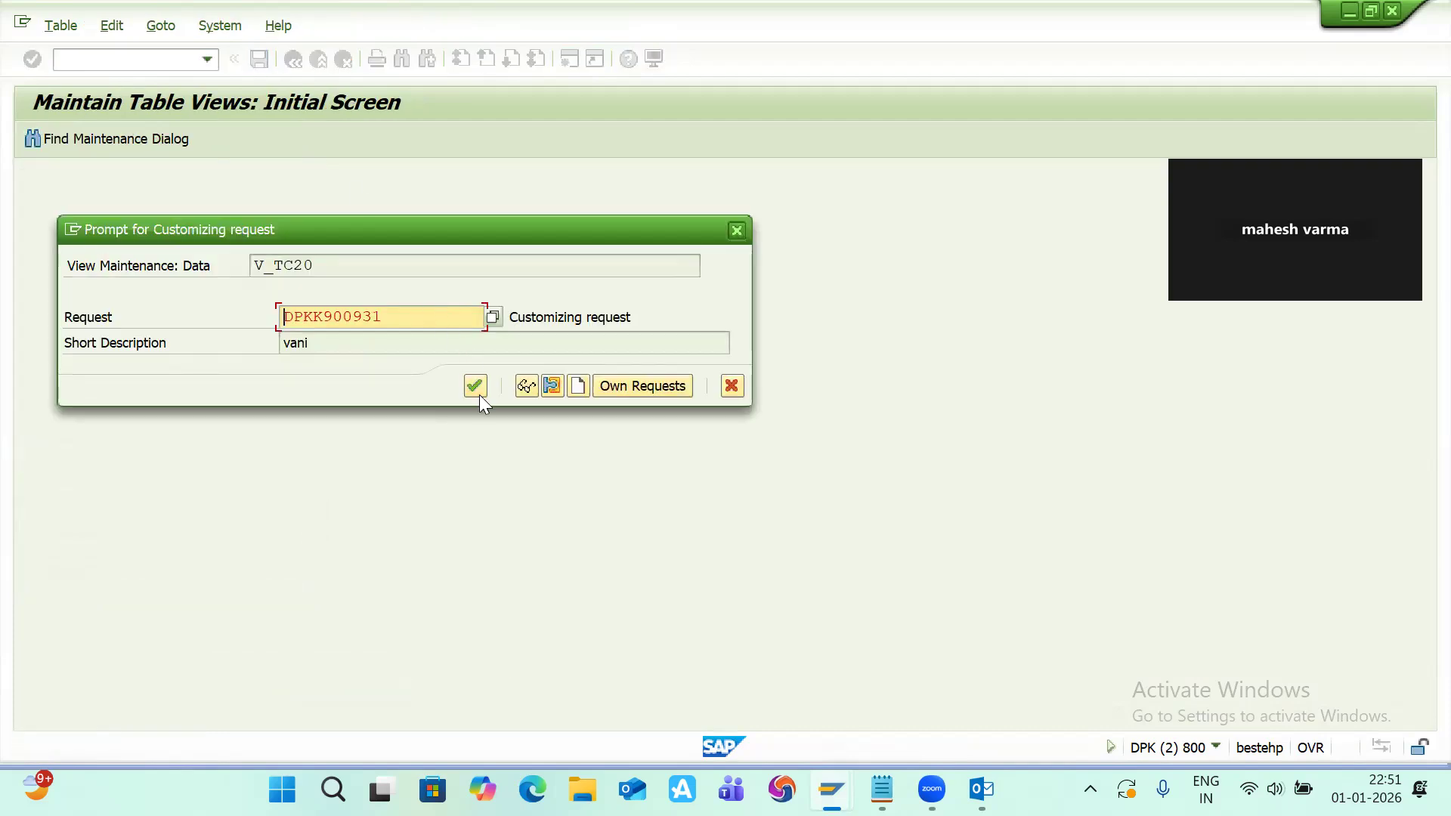
left_click(479, 391)
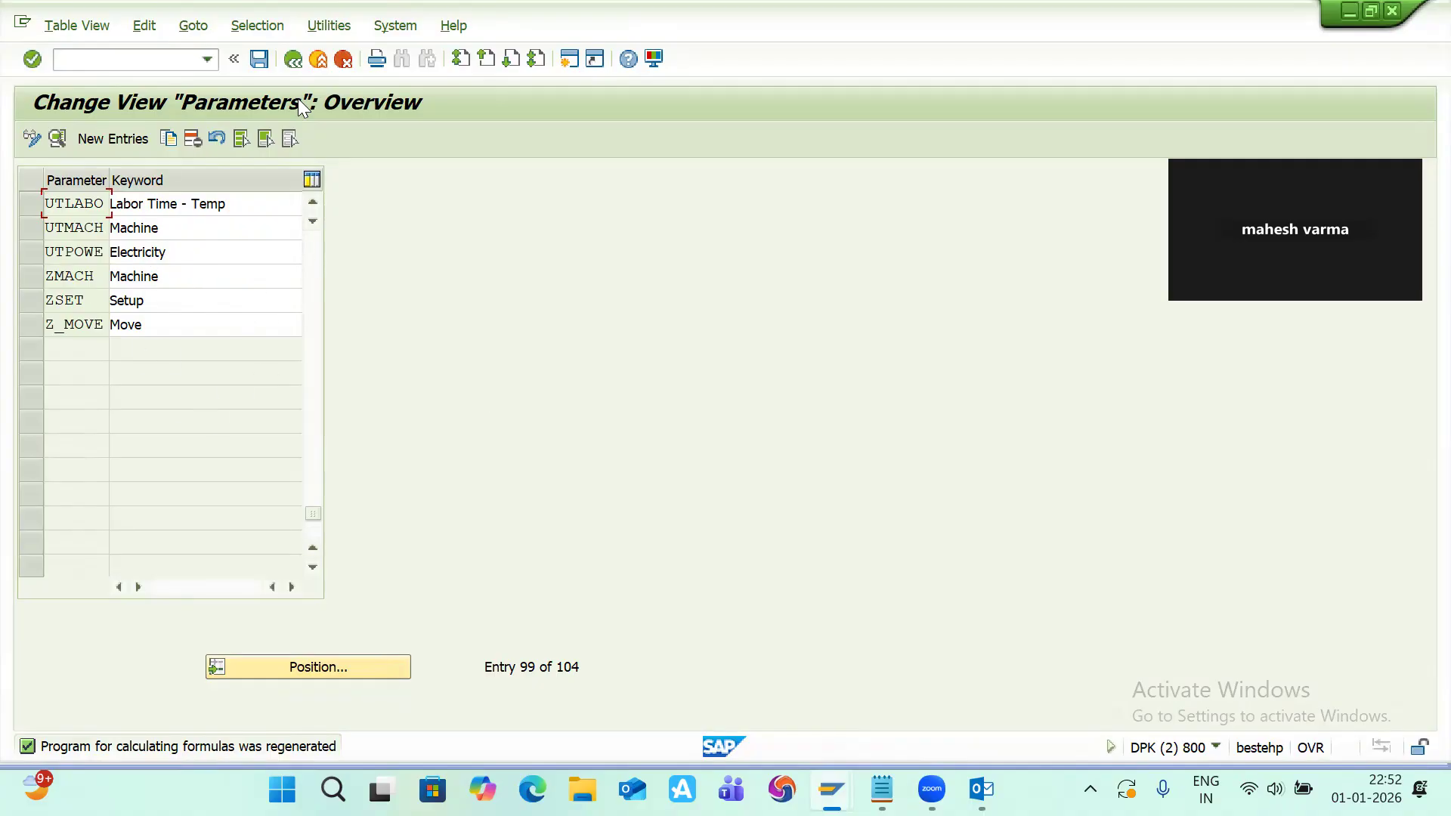
left_click(295, 61)
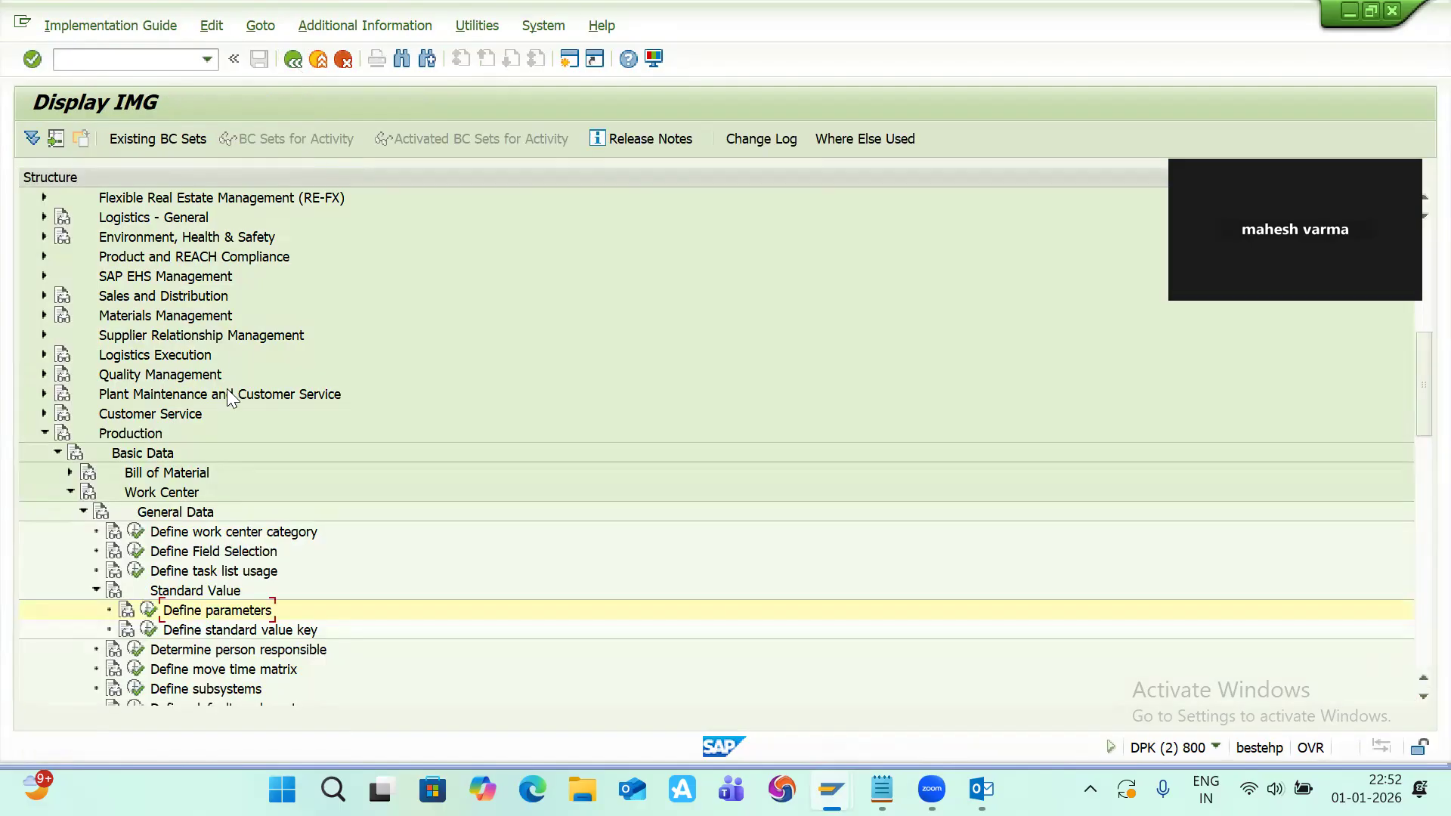
Step: Open Define standard value key and copy key MAH as new key UT with the description UT MACHINE Svk
left_click(149, 630)
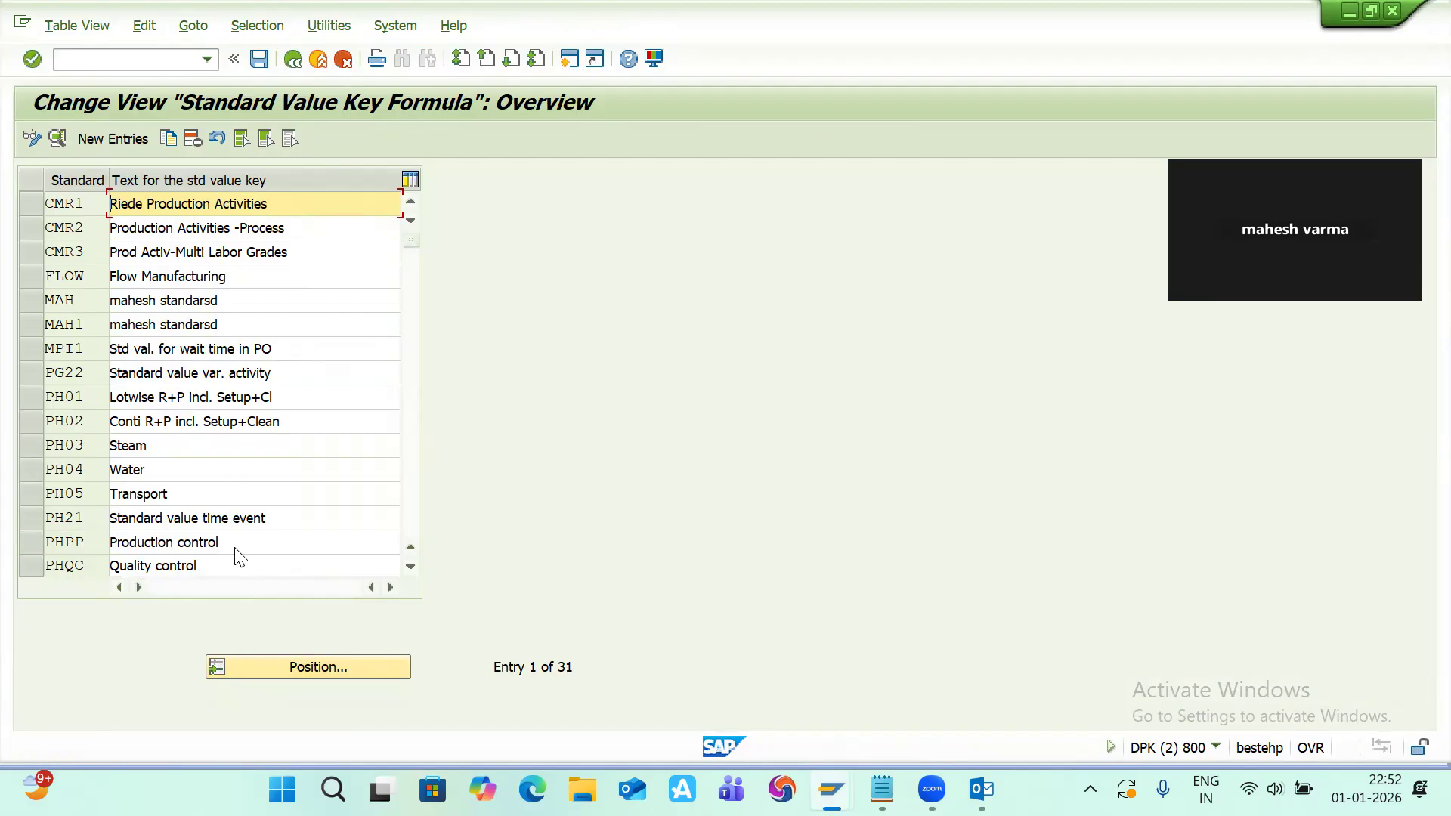
left_click(30, 300)
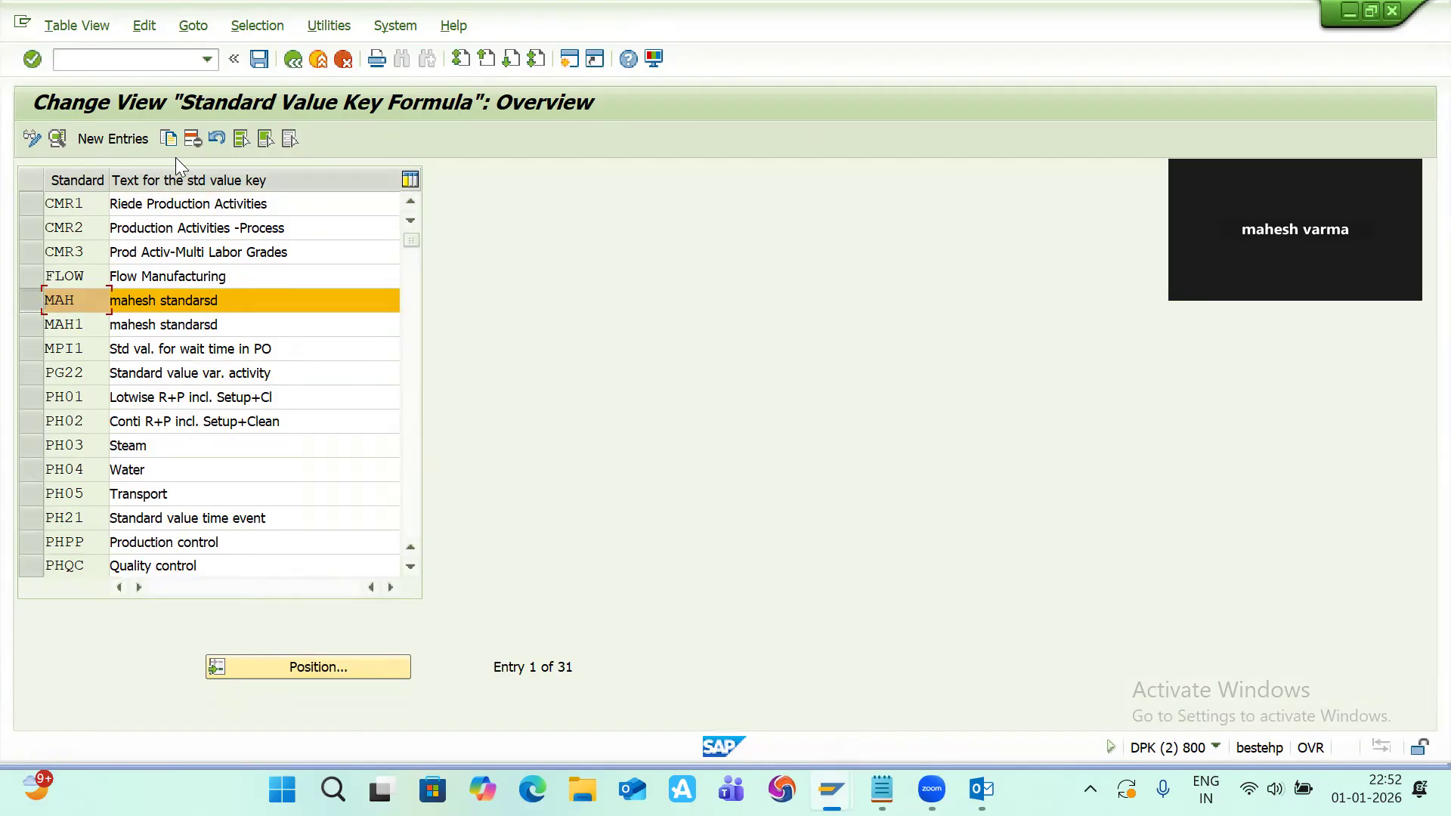
left_click(168, 138)
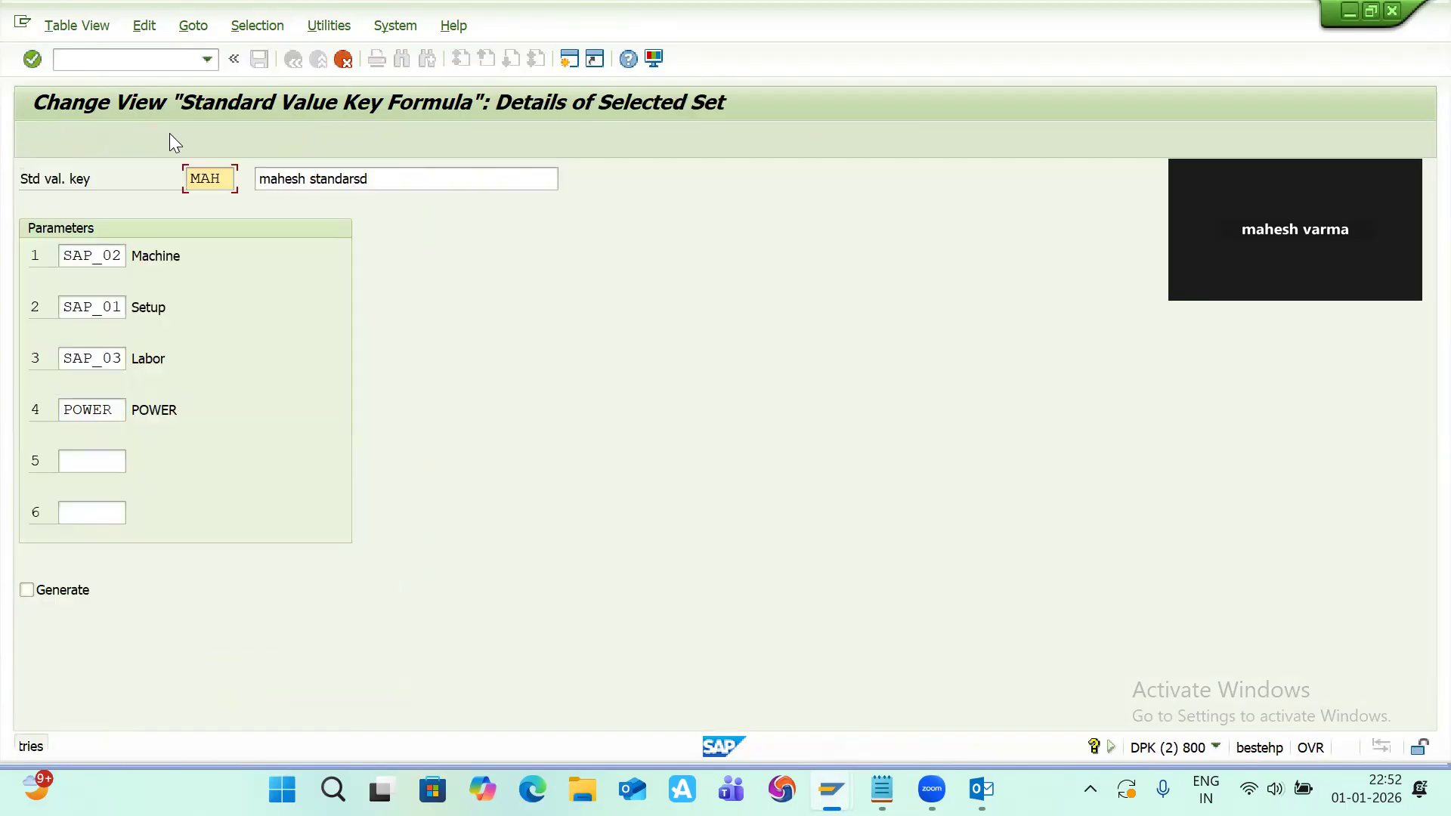
left_click(226, 179)
key("BackSpace")
key("BackSpace")
key("BackSpace")
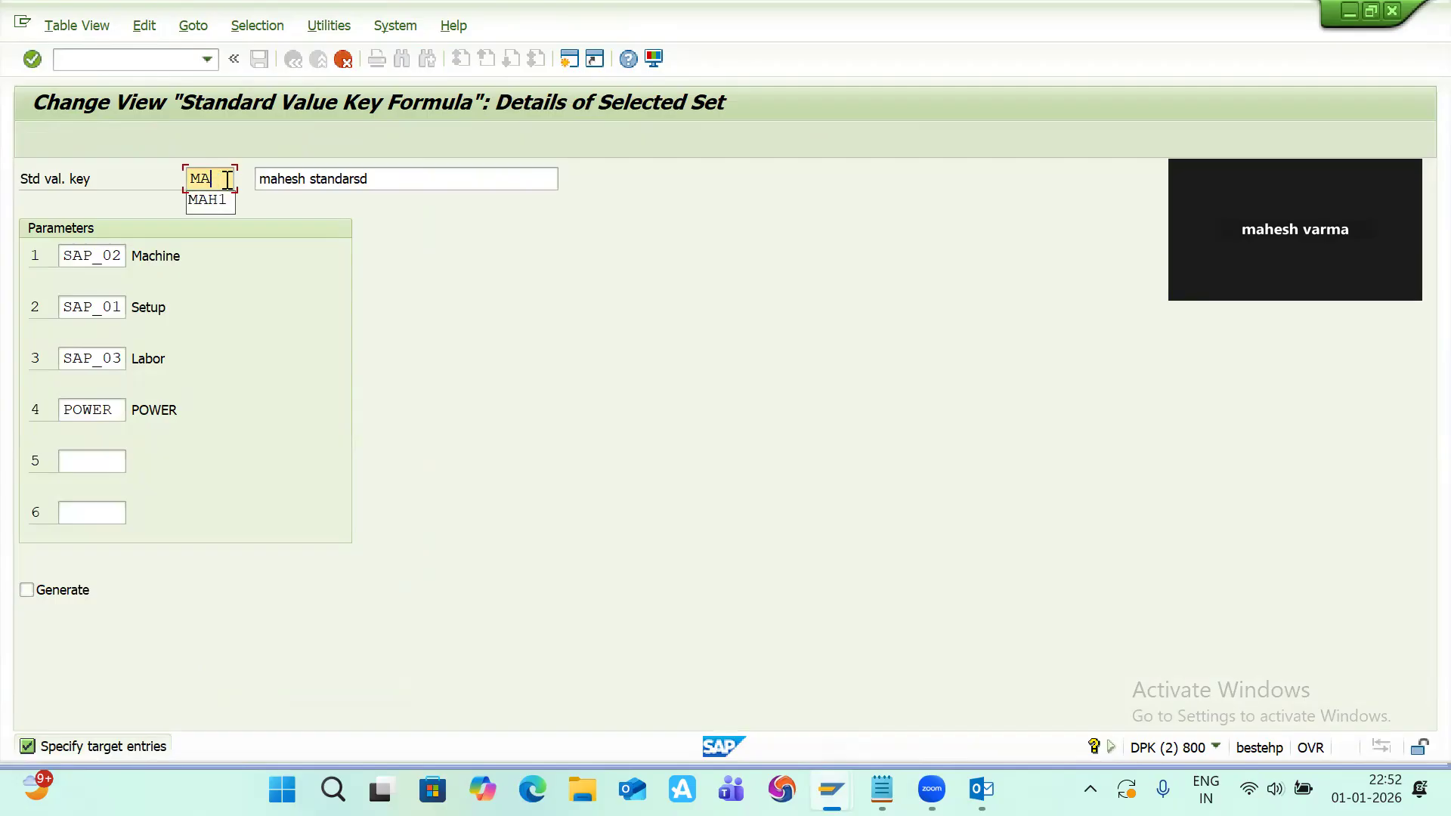
type("UT")
left_click(309, 180)
key("BackSpace")
key("BackSpace")
key("BackSpace")
key("BackSpace")
key("BackSpace")
key("BackSpace")
key("BackSpace")
type("UT ")
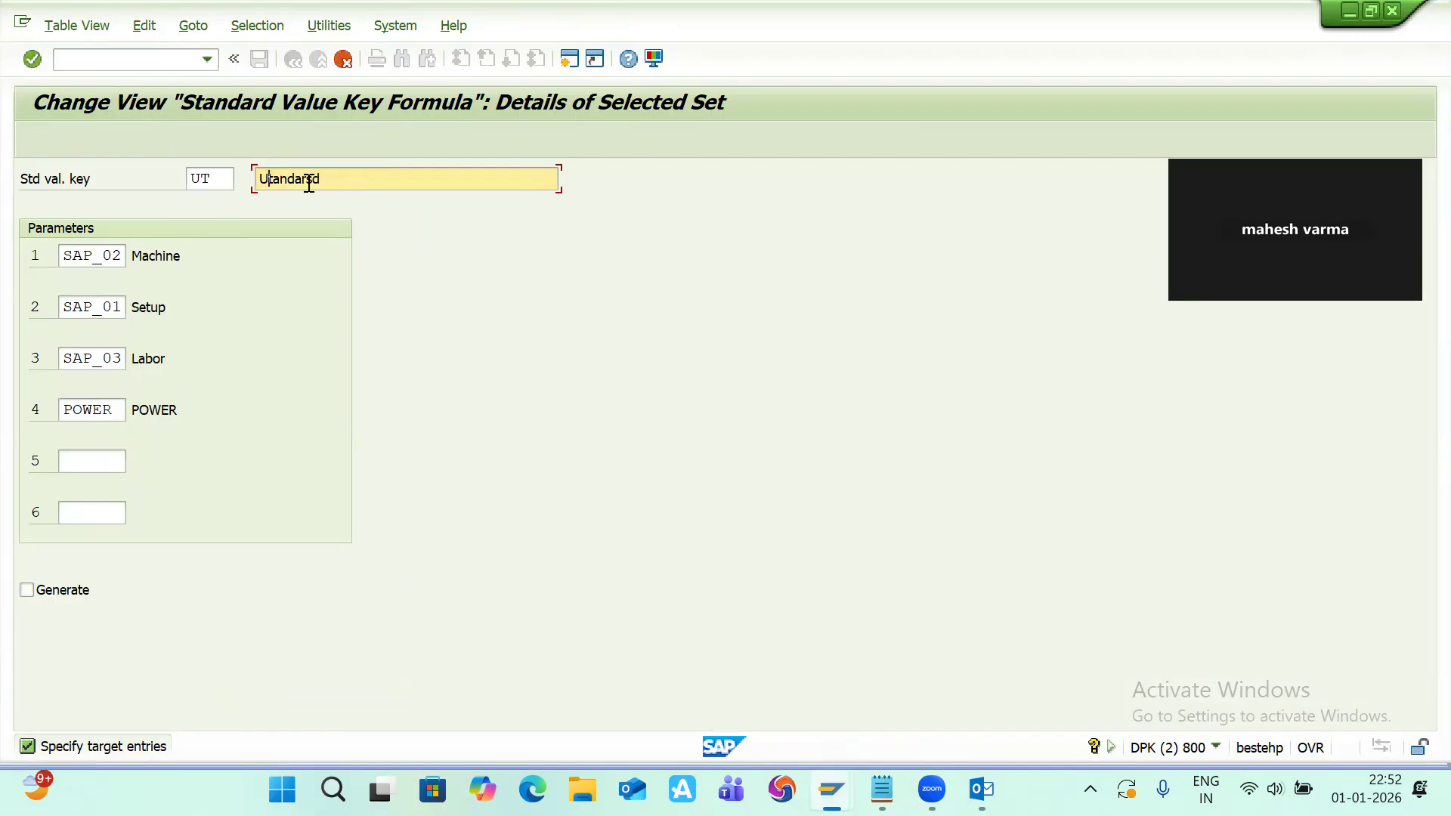
type("MACHINE S")
key("Caps_Lock")
type("td")
key("BackSpace")
key("BackSpace")
type("vk")
Step: Replace the first parameter of the UT key with UTMACH from the parameter value list
left_click(122, 261)
key("BackSpace")
key("BackSpace")
key("BackSpace")
key("BackSpace")
key("BackSpace")
key("BackSpace")
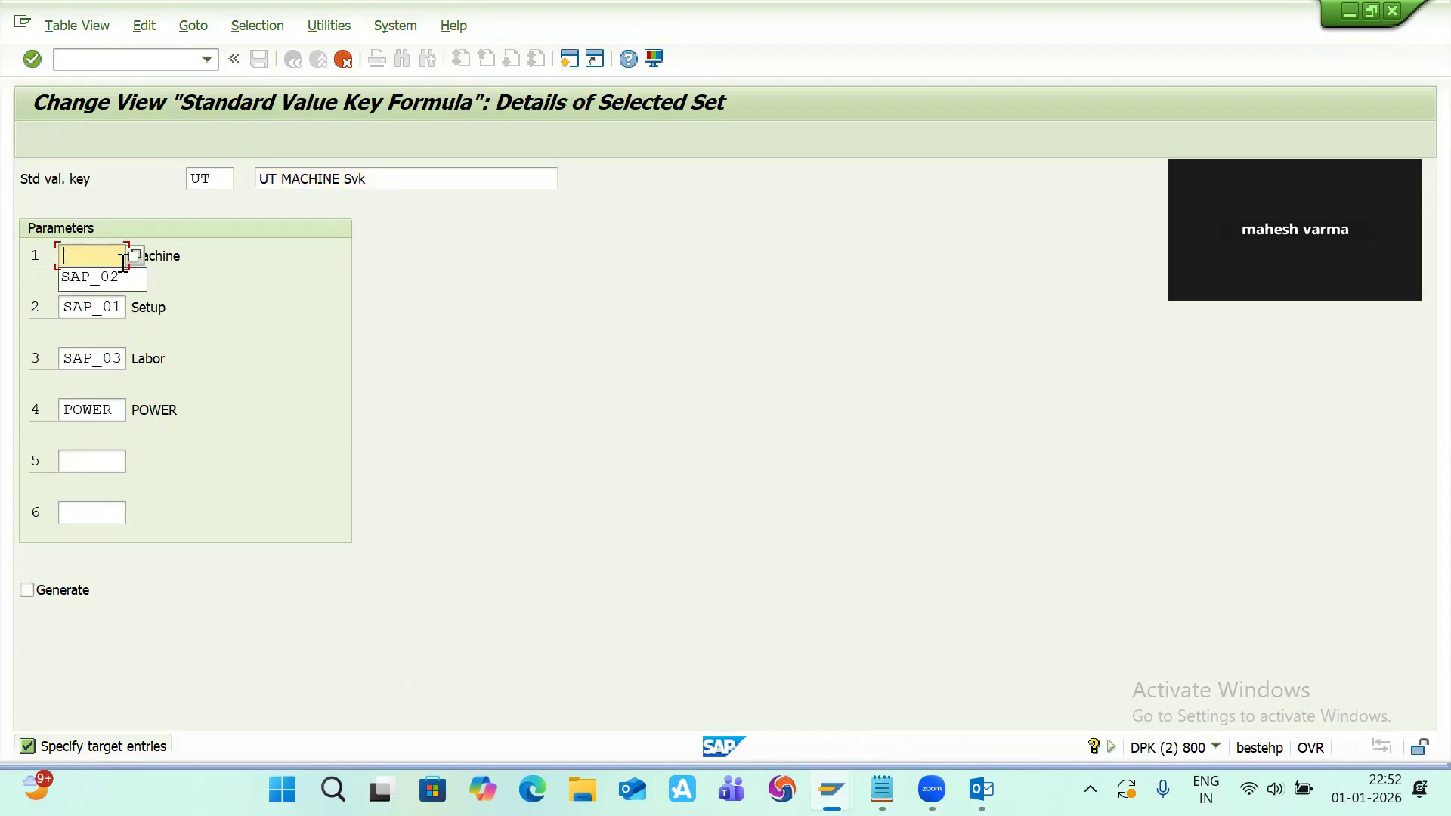
left_click(134, 257)
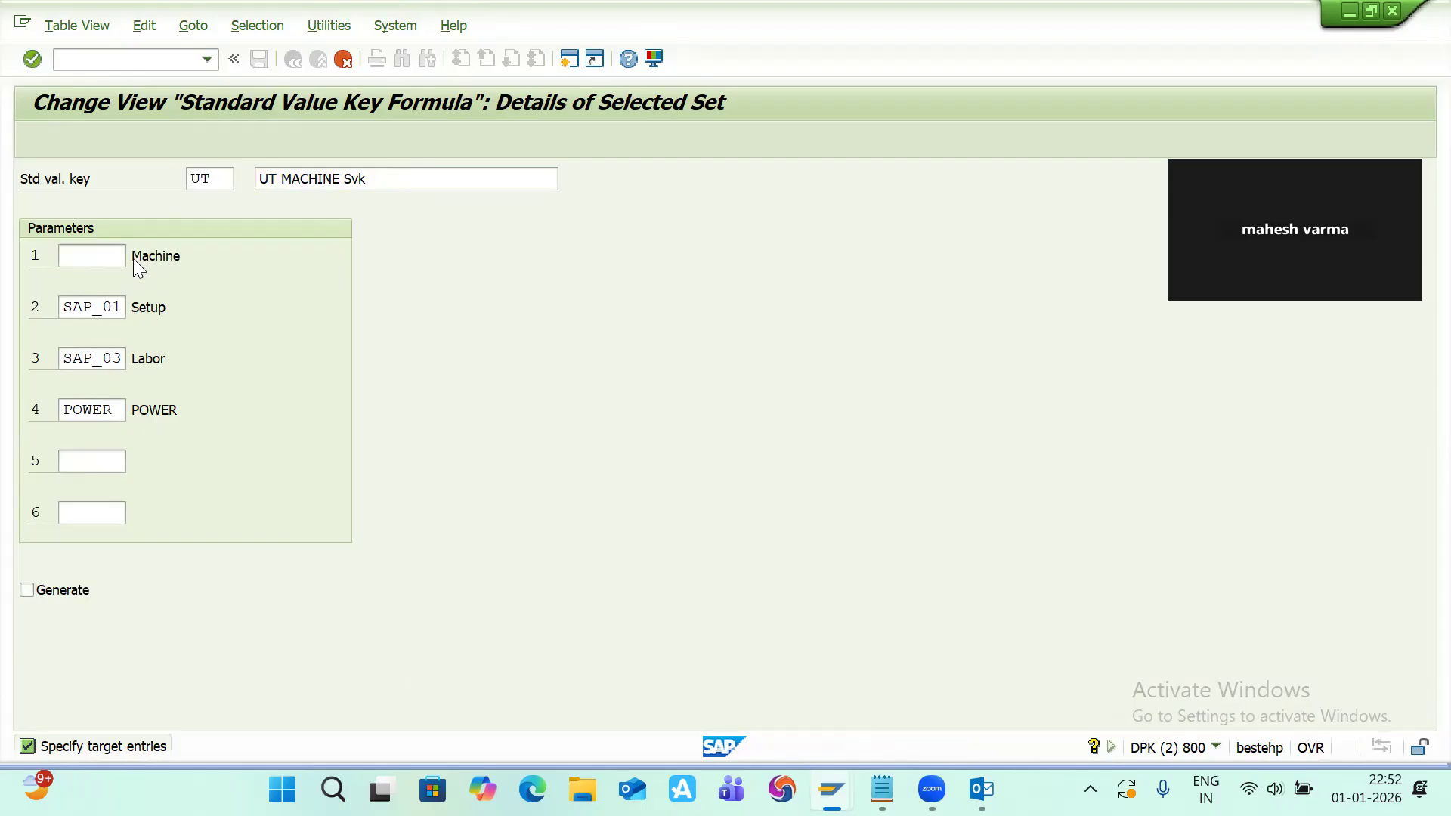
scroll(104, 486, "down", 20)
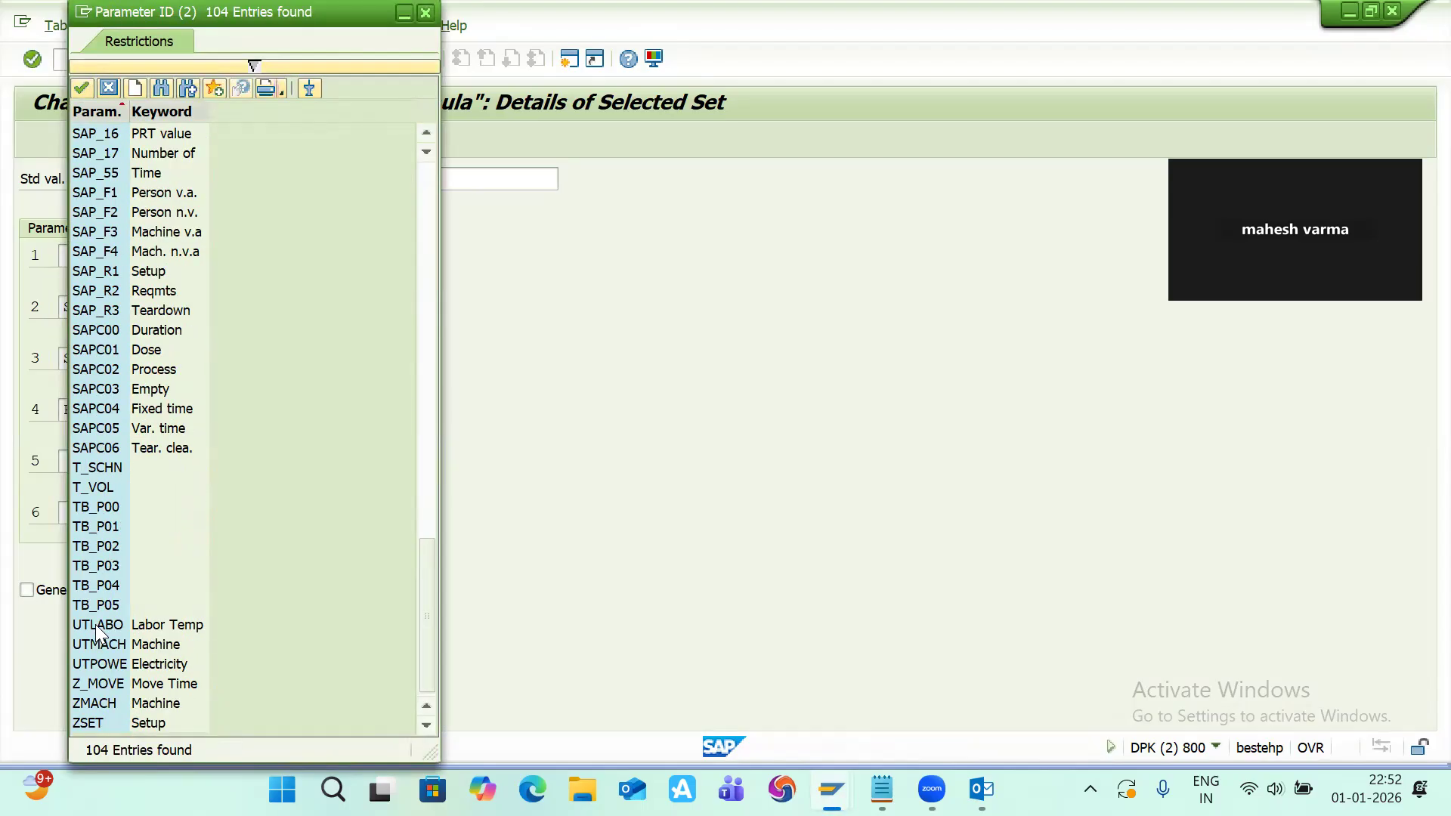
double_click(99, 645)
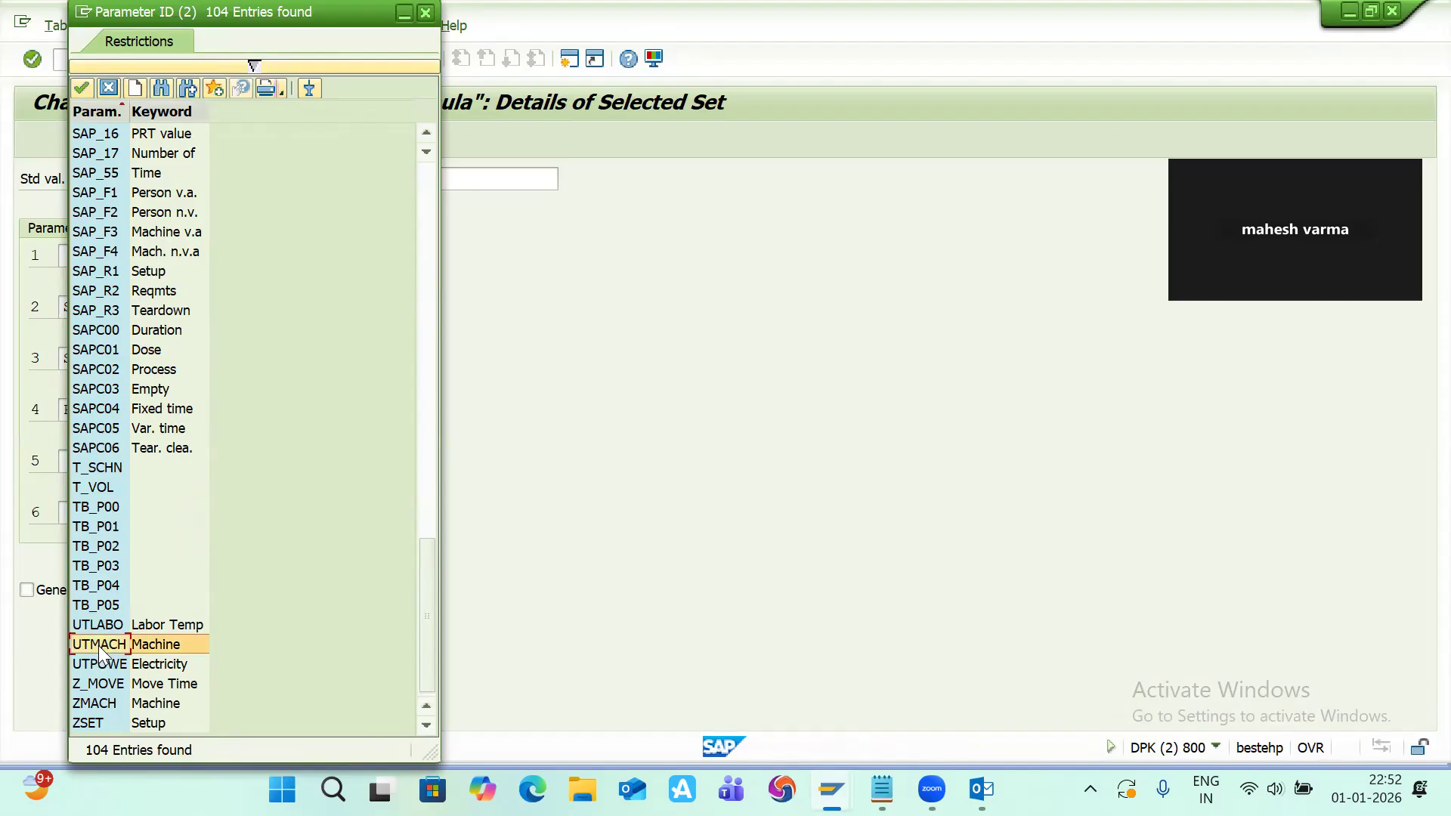
Step: Replace the second parameter of the UT key with UTLABO from the parameter value list
left_click(124, 306)
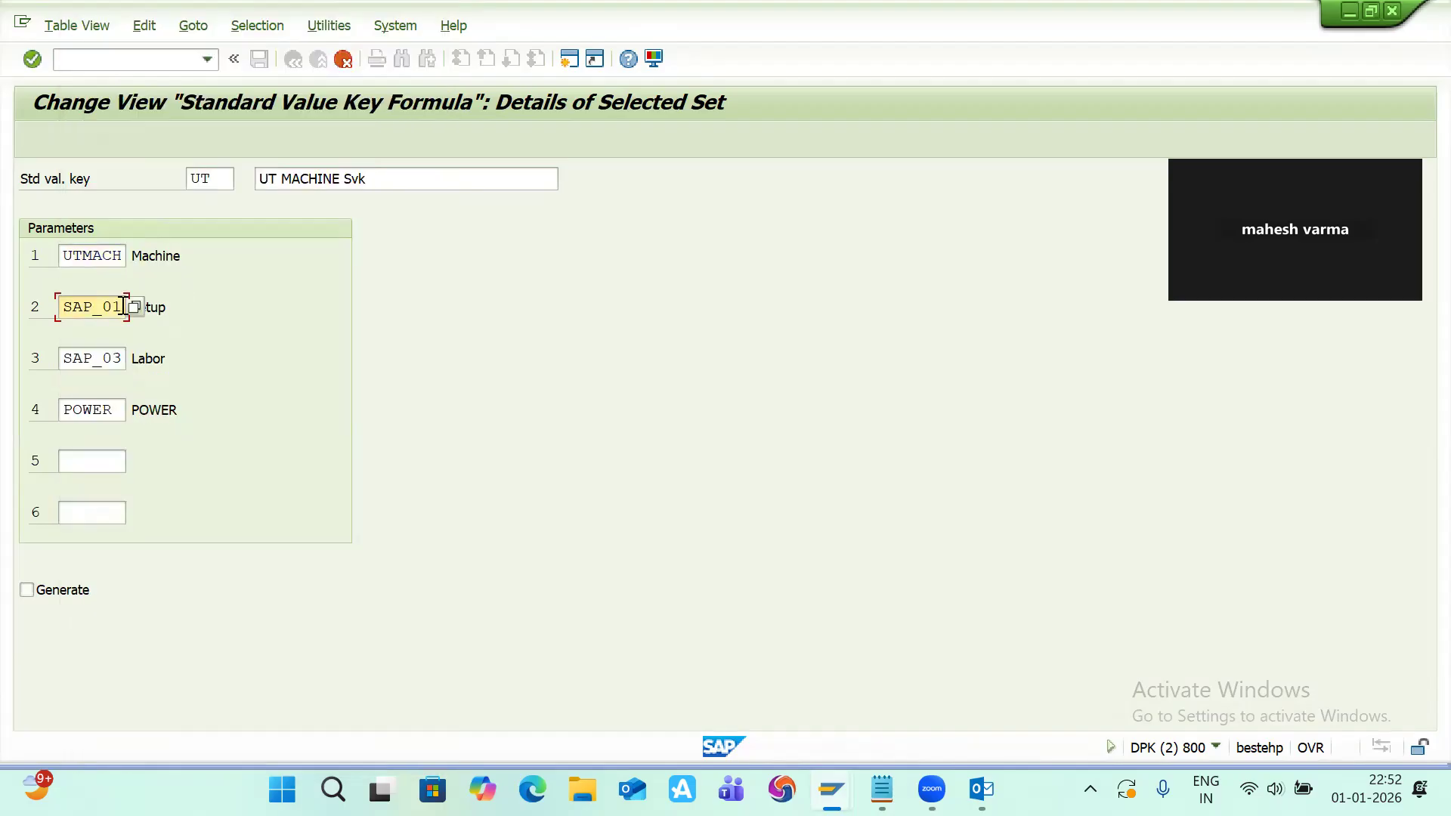
key("BackSpace")
key("BackSpace")
key("BackSpace")
key("BackSpace")
key("BackSpace")
key("BackSpace")
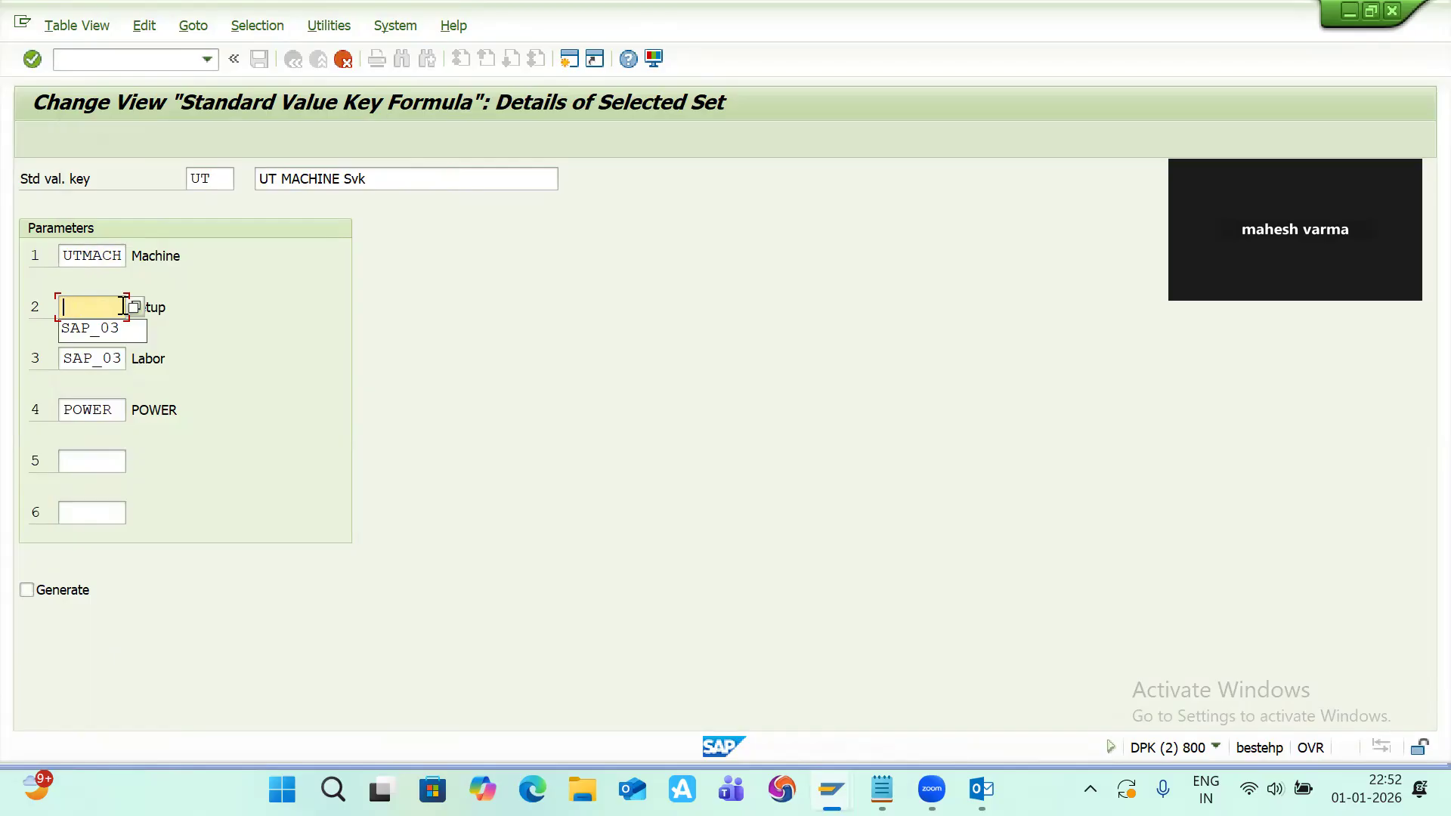
left_click(134, 306)
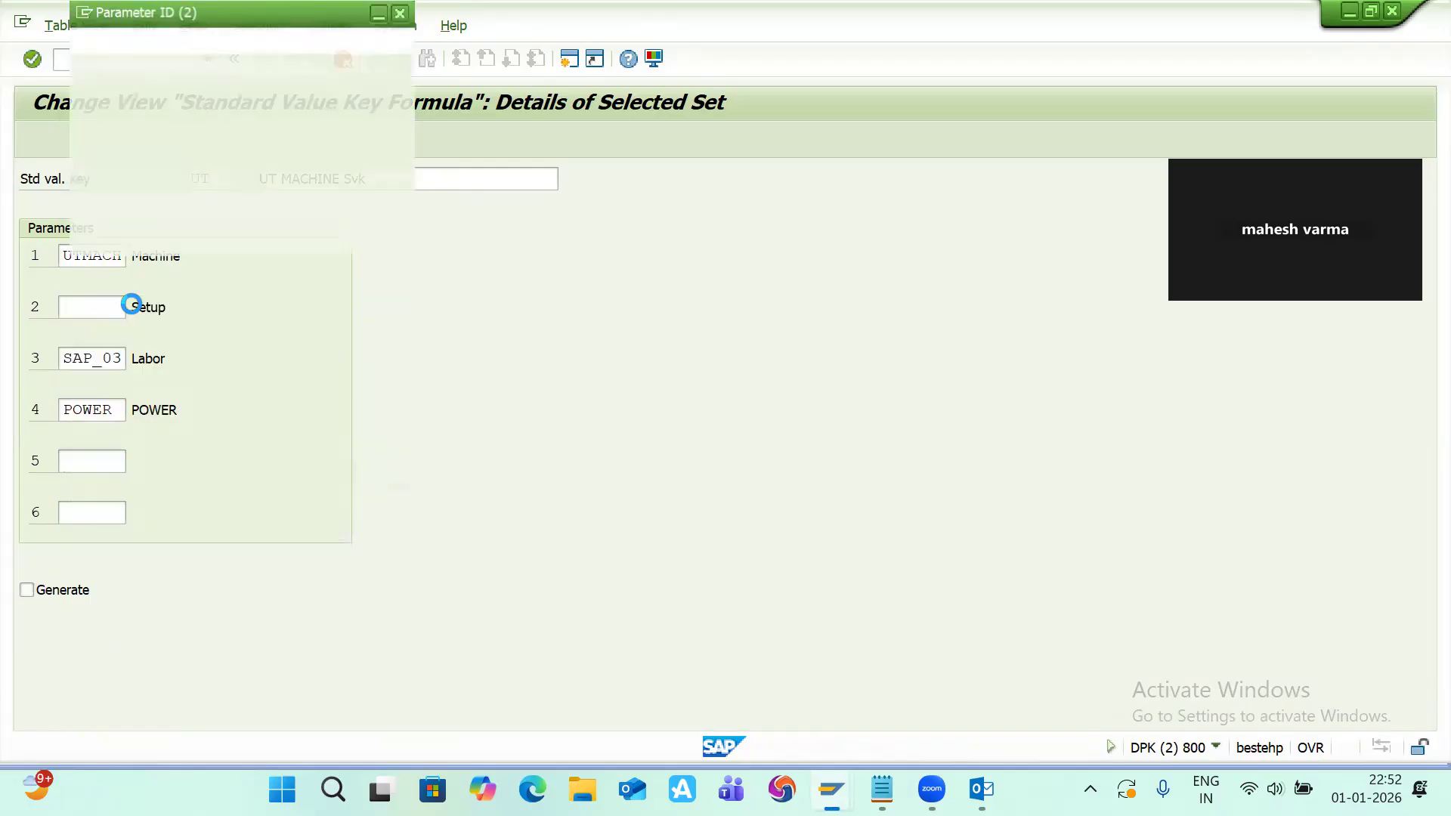
scroll(136, 553, "down", 15)
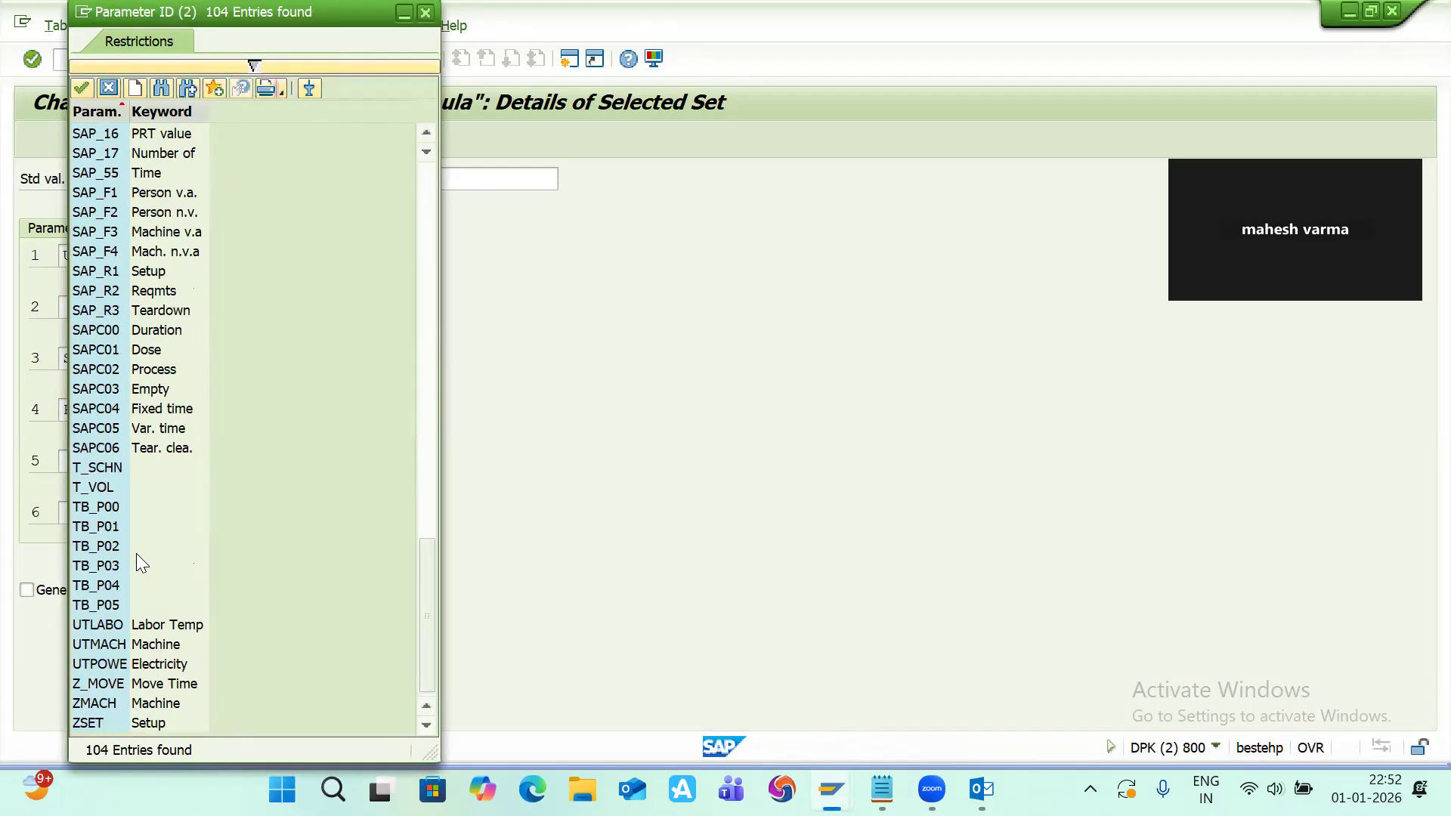
double_click(106, 625)
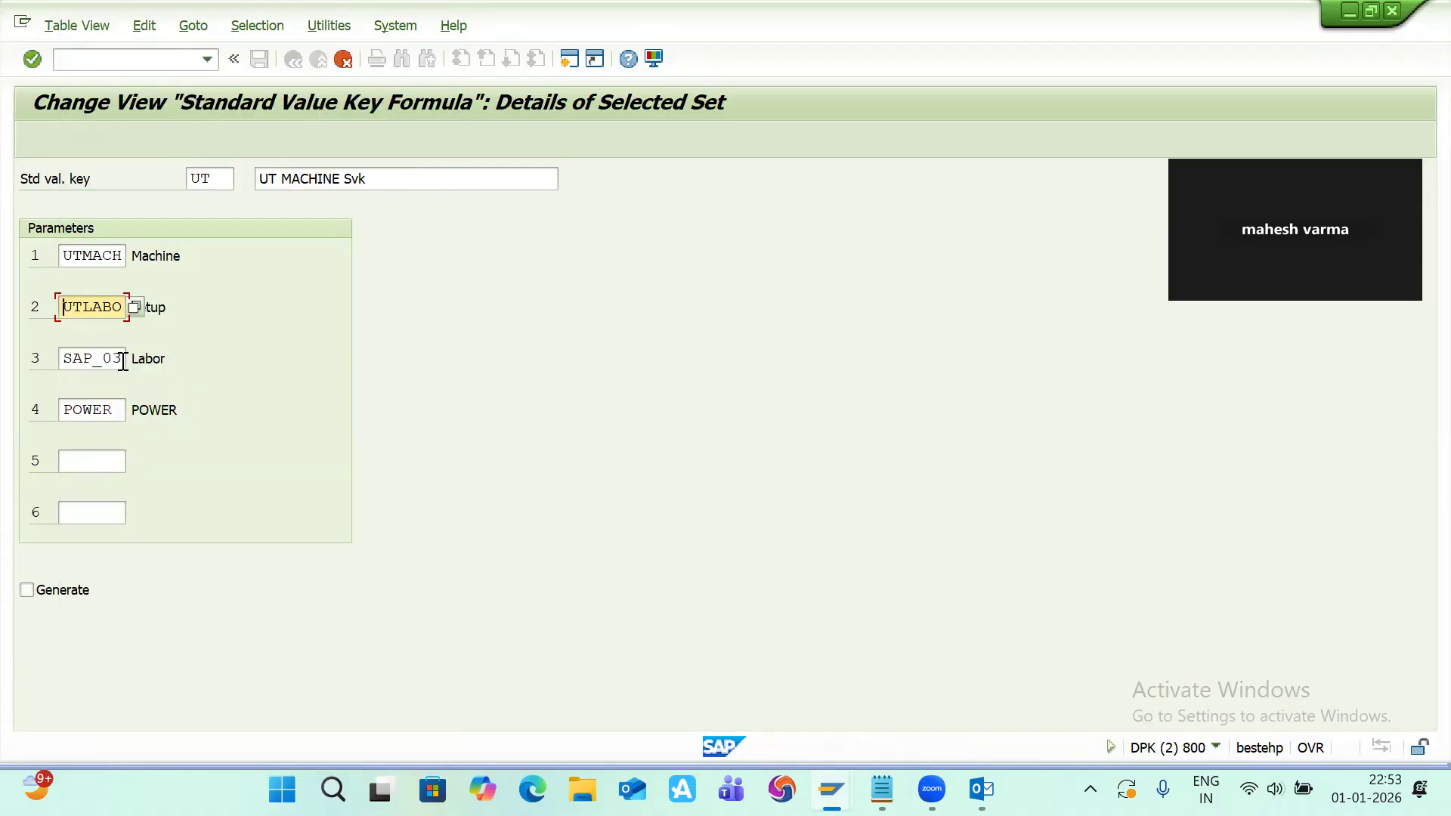
Step: Replace the third parameter of the UT key with UTPOWE from the parameter value list
left_click(121, 361)
key("BackSpace")
key("BackSpace")
key("BackSpace")
key("BackSpace")
key("BackSpace")
key("BackSpace")
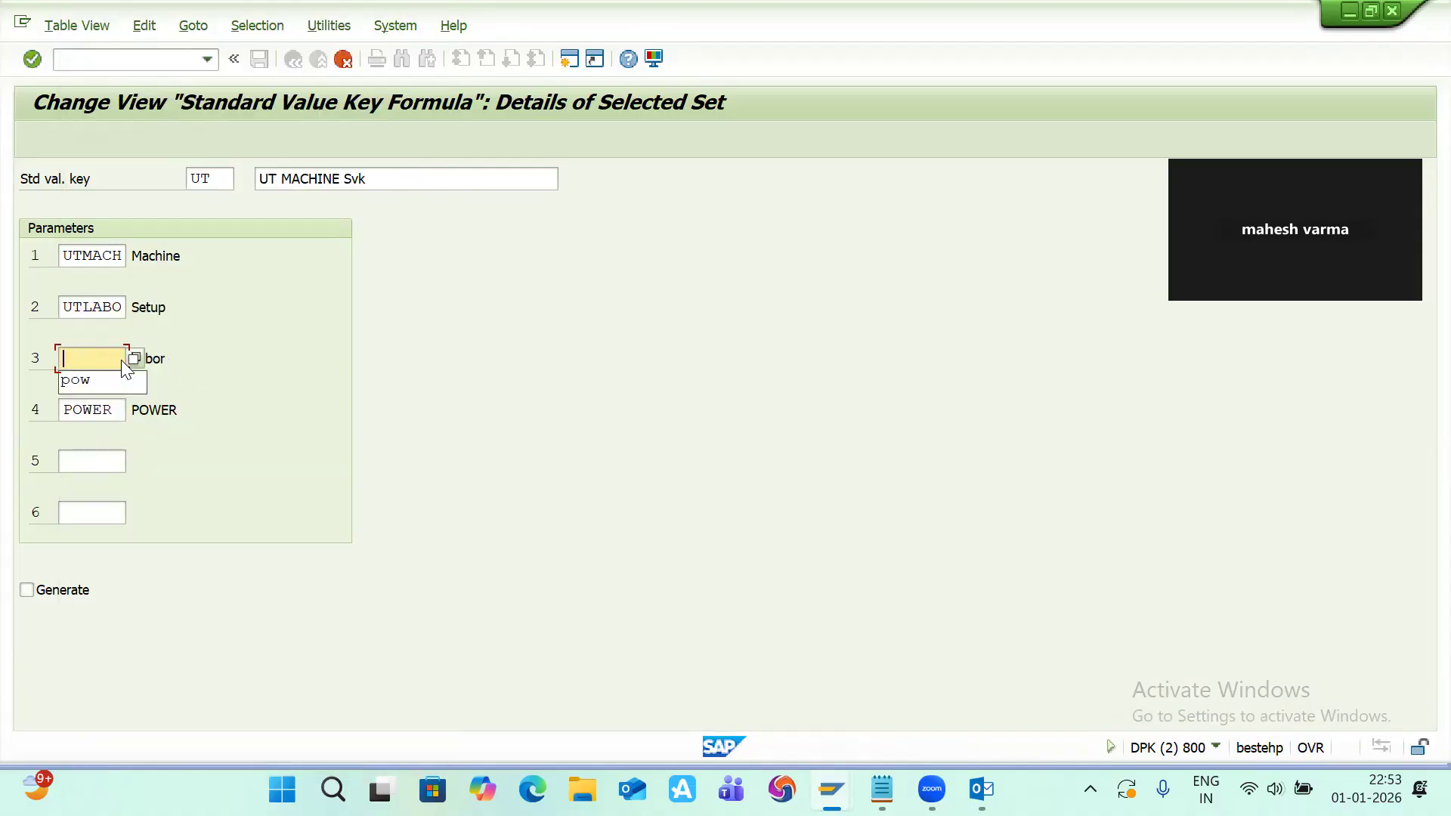
left_click(135, 358)
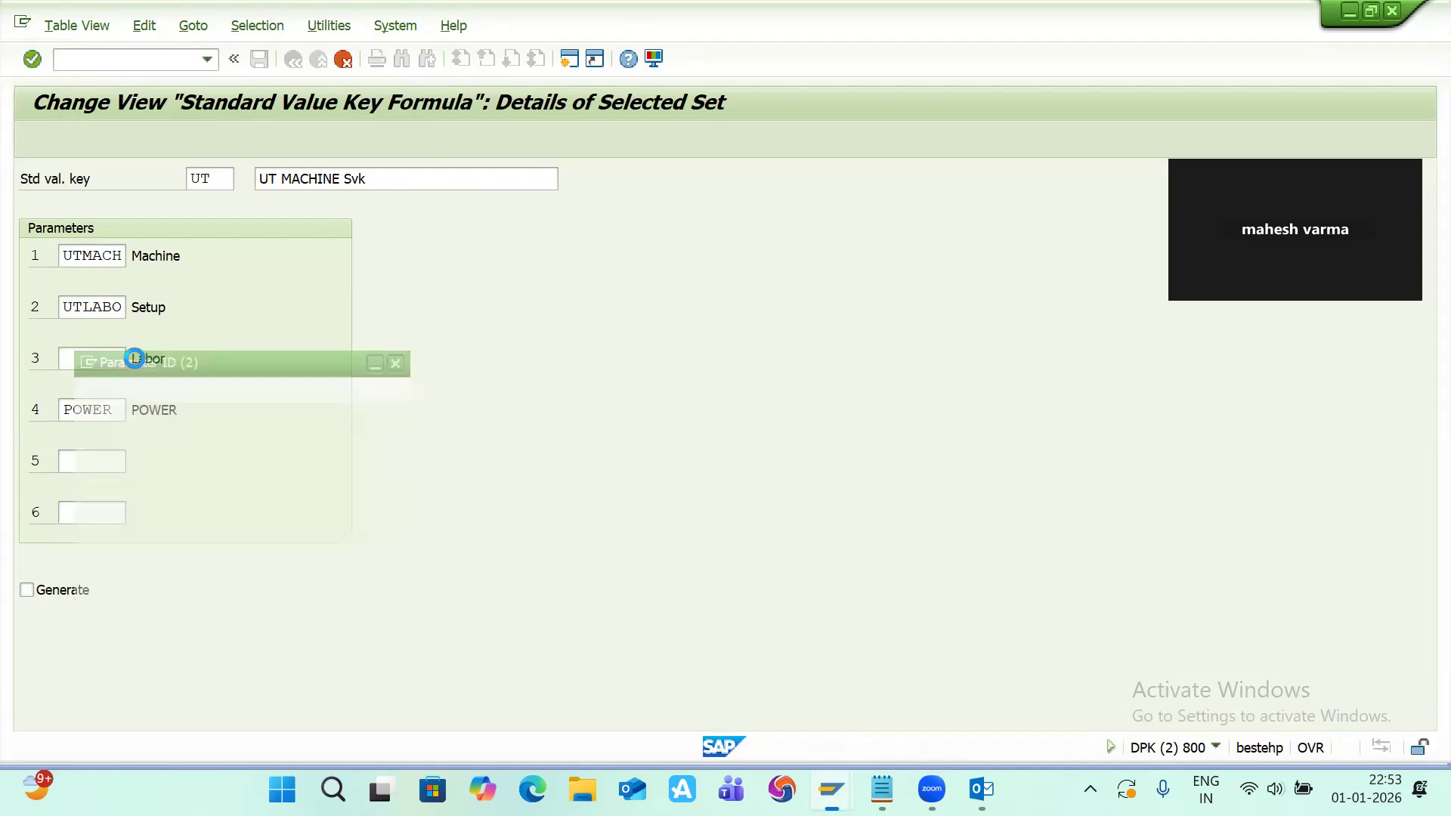
scroll(95, 538, "down", 15)
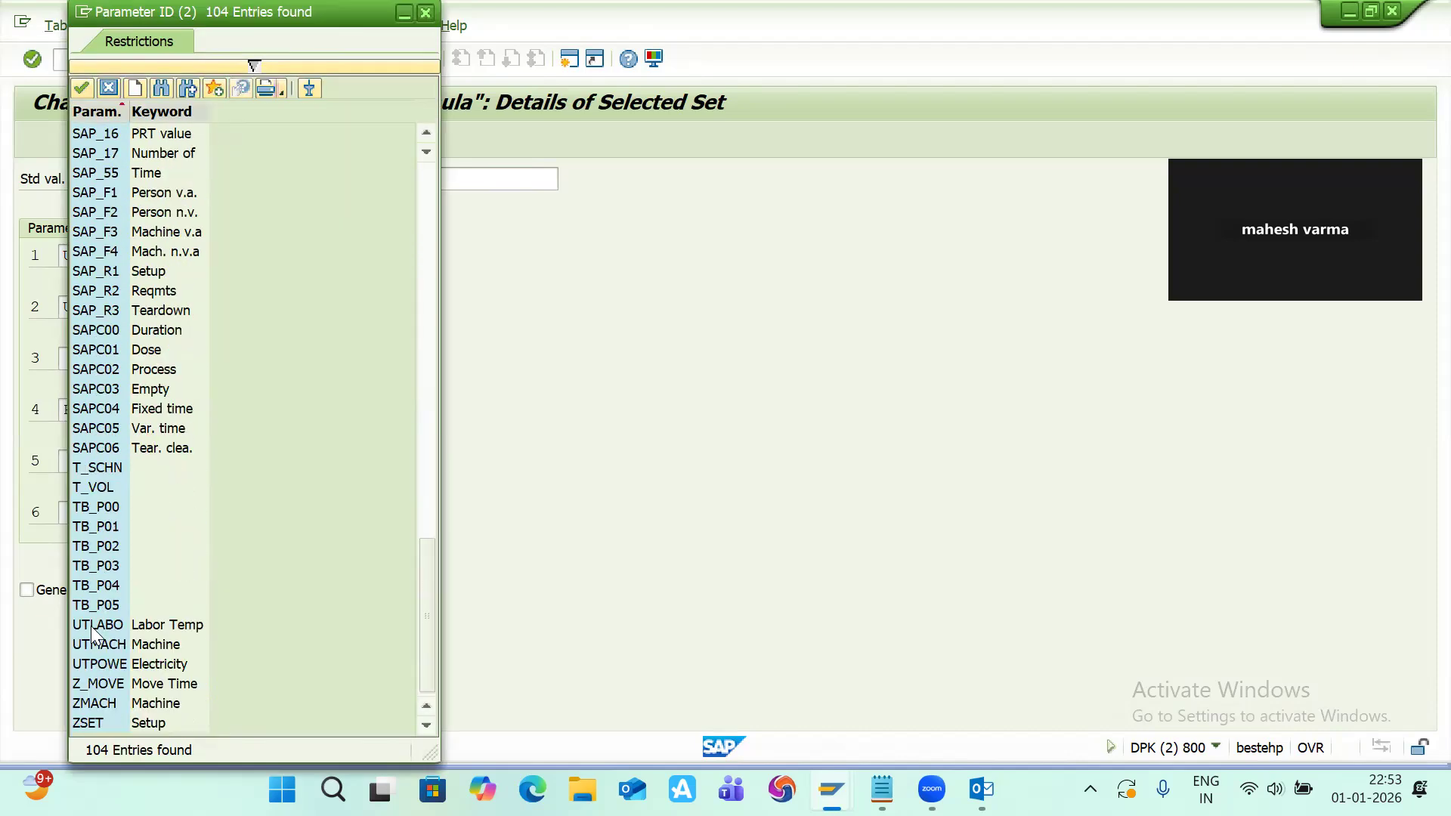
double_click(102, 664)
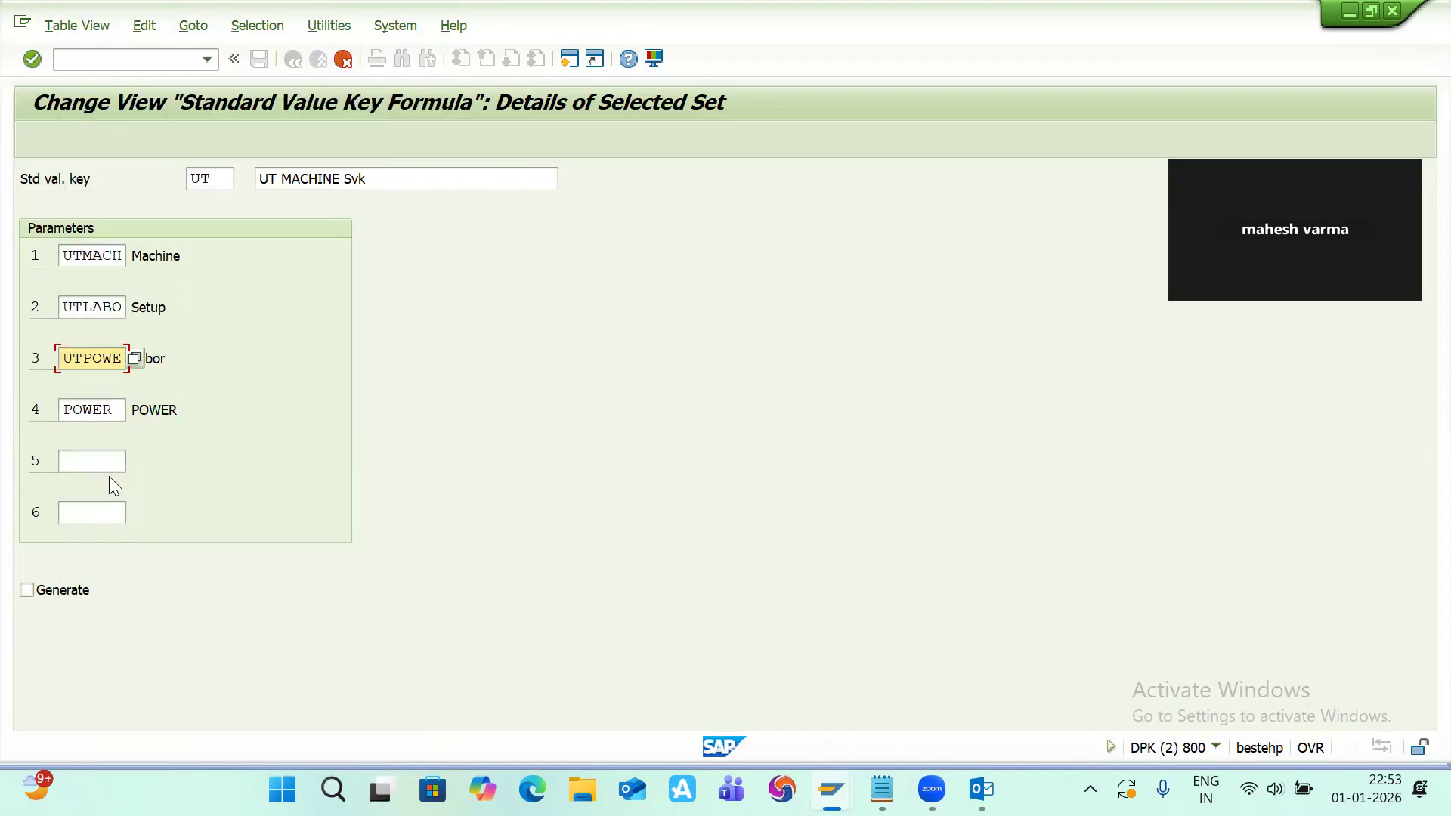
Step: Clear the fourth parameter, confirm the copied UT key, and save it to the customizing request
left_click(114, 410)
key("BackSpace")
key("BackSpace")
key("BackSpace")
key("BackSpace")
key("BackSpace")
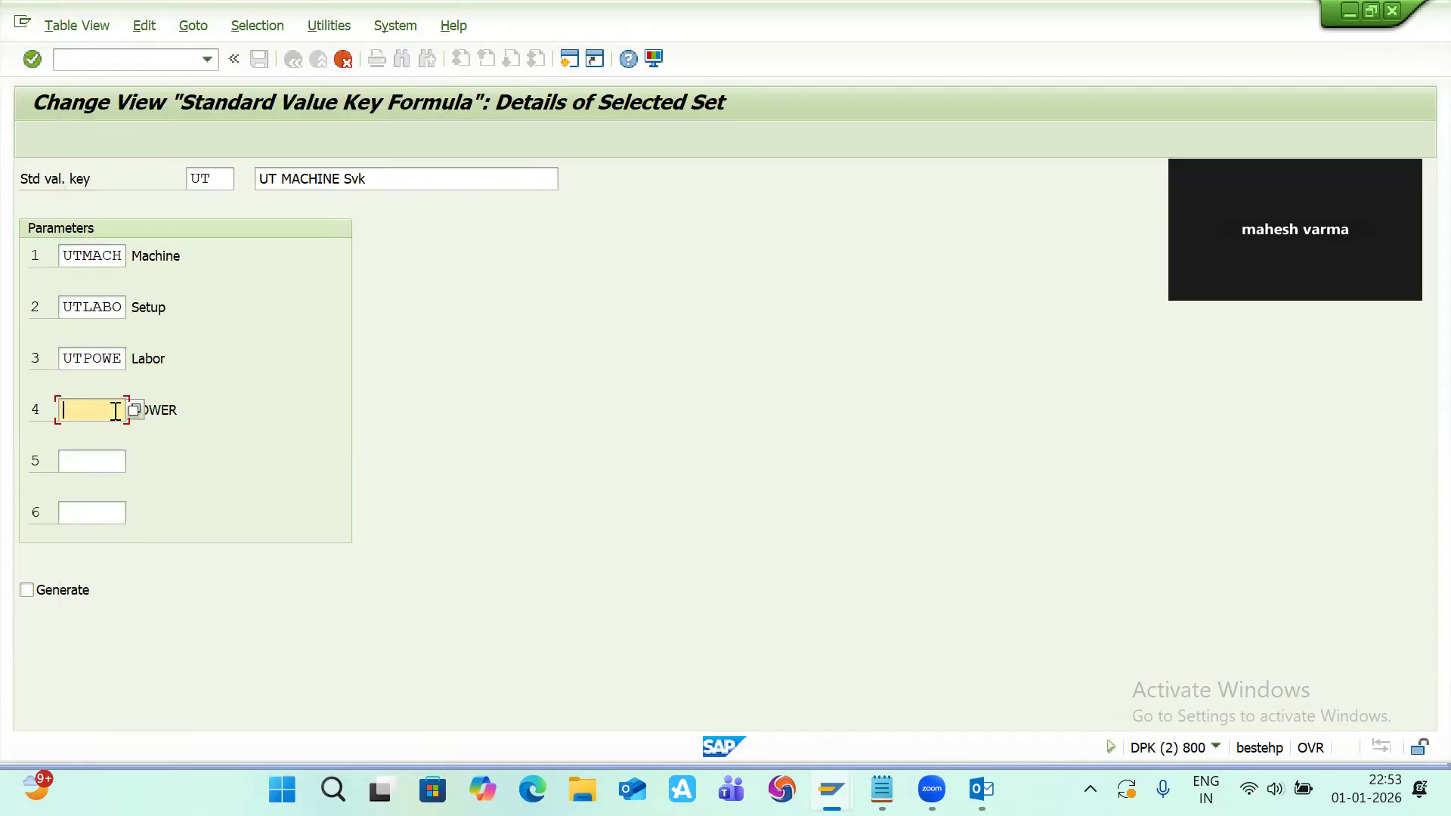
key("Return")
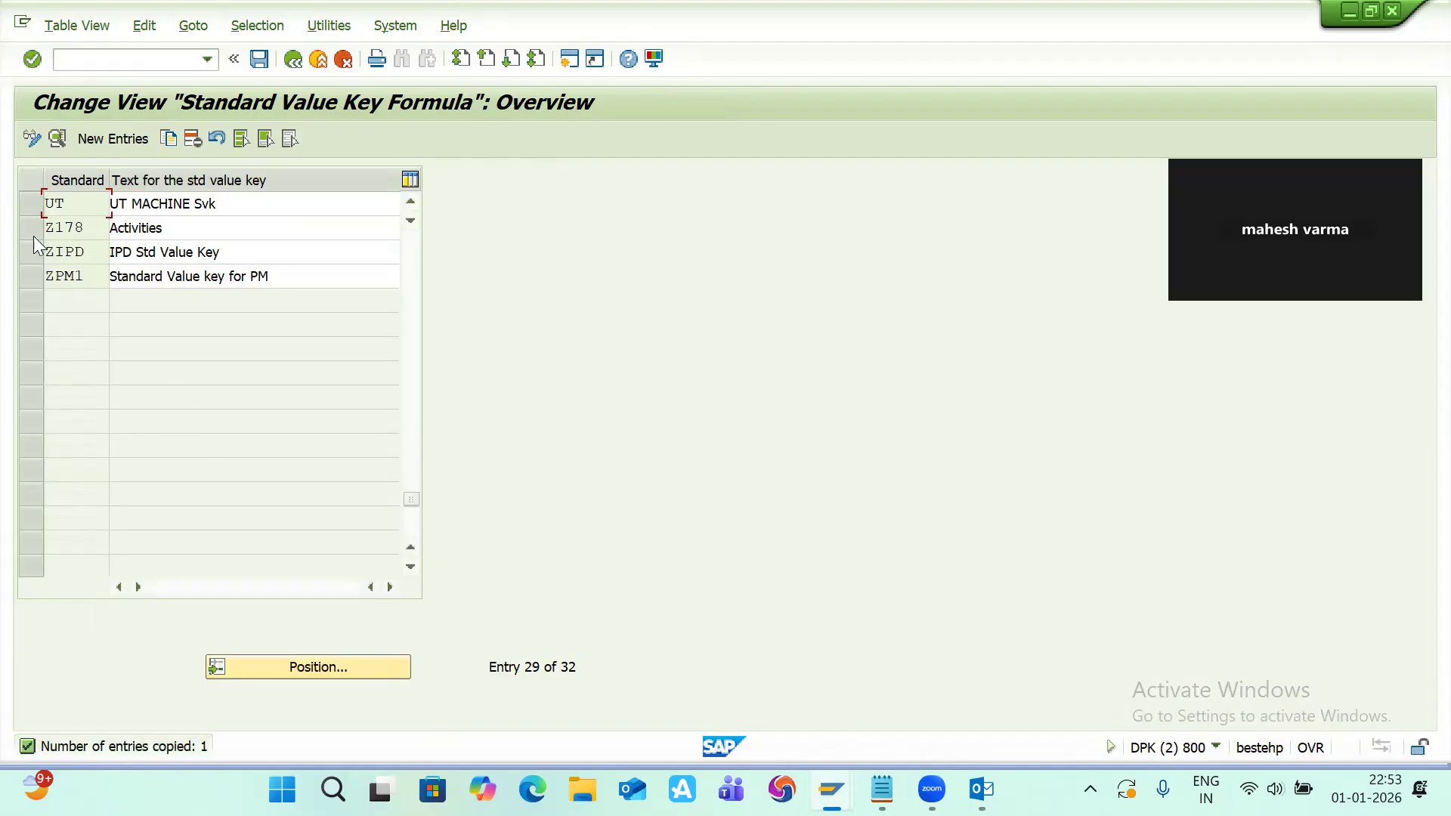
left_click(260, 60)
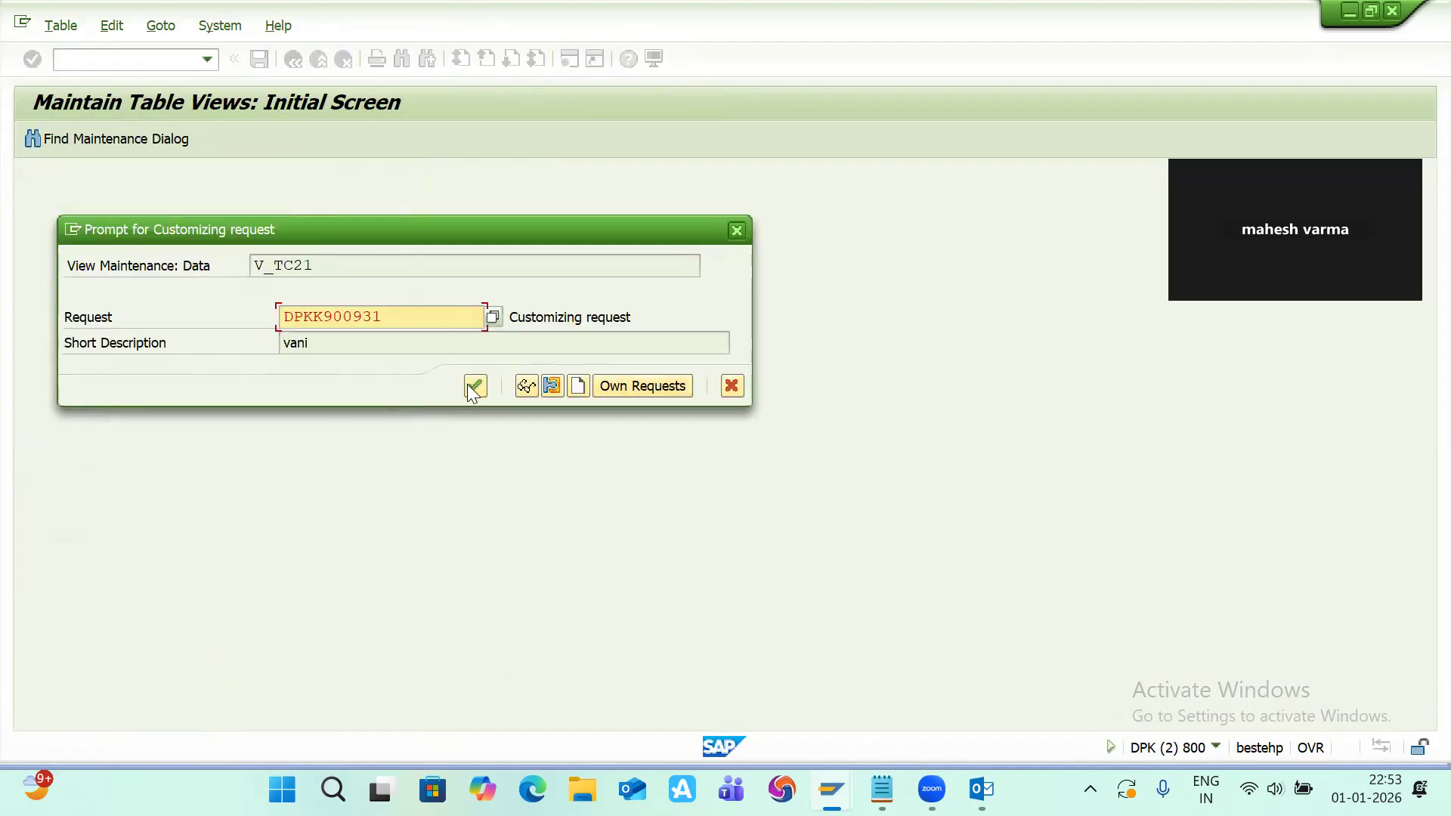
left_click(469, 386)
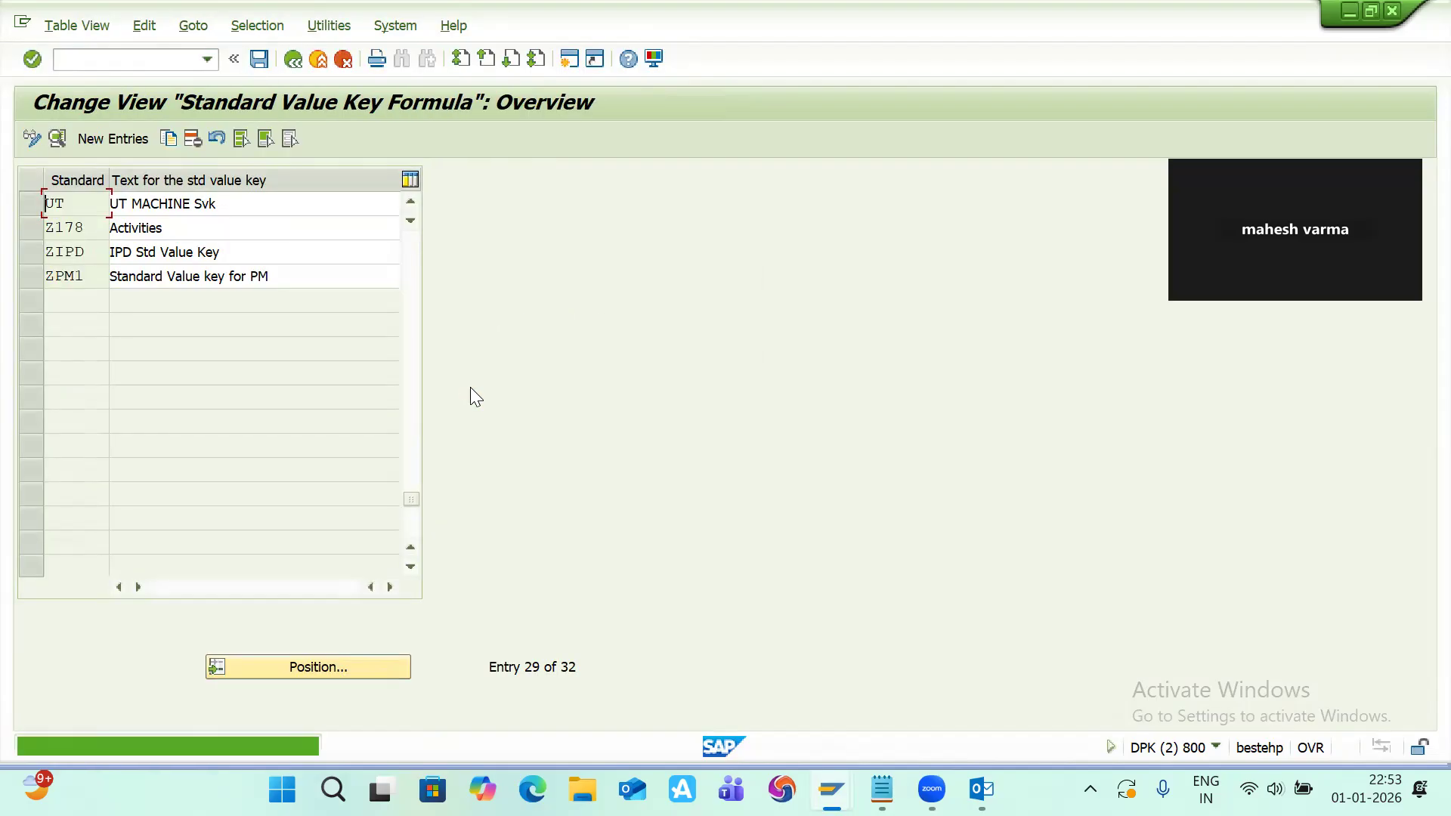
Step: Switch back to the work center and replace its standard value key with UT from the value list
key("alt+Tab")
left_click(293, 537)
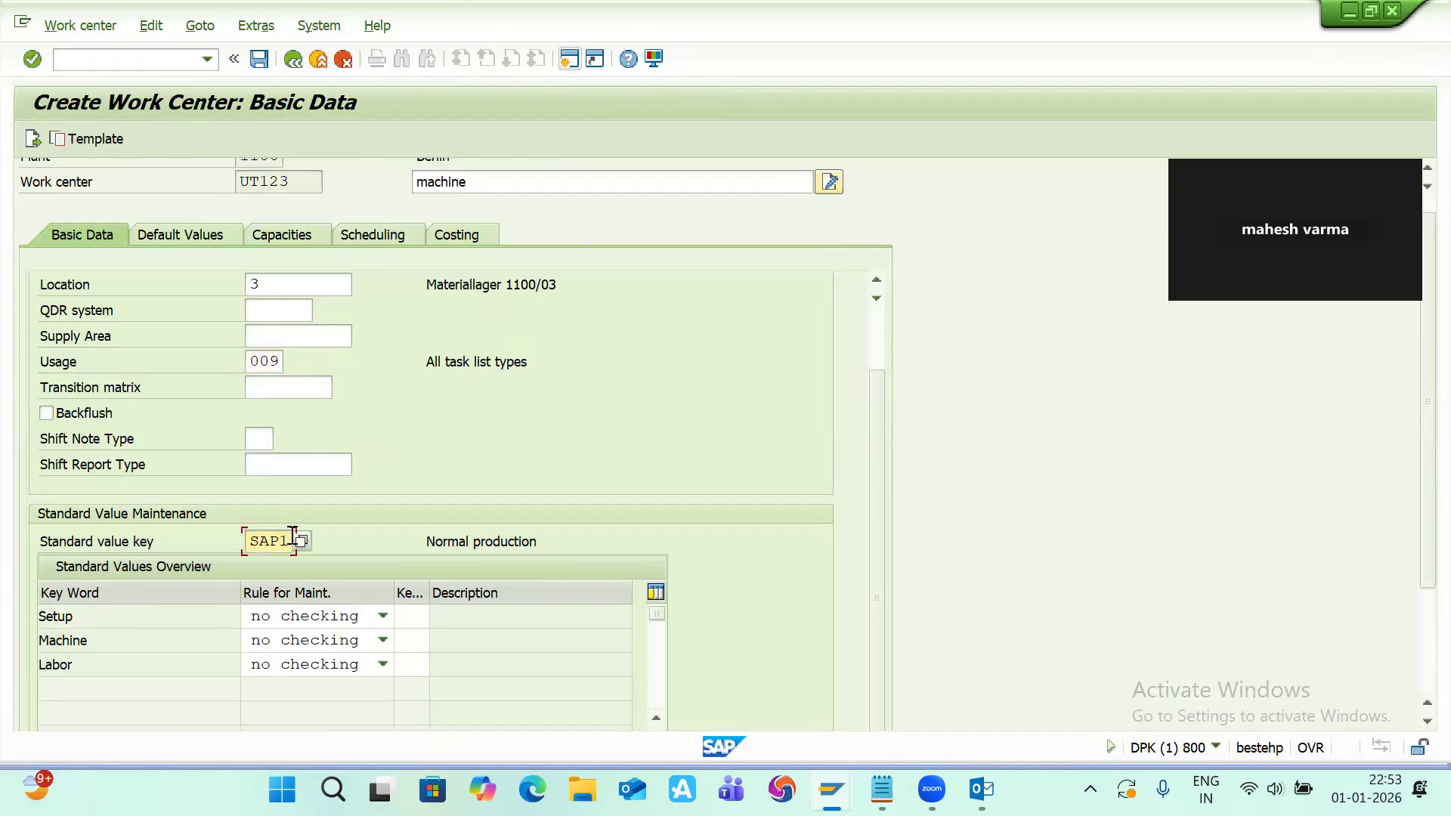
key("BackSpace")
key("BackSpace")
key("BackSpace")
key("BackSpace")
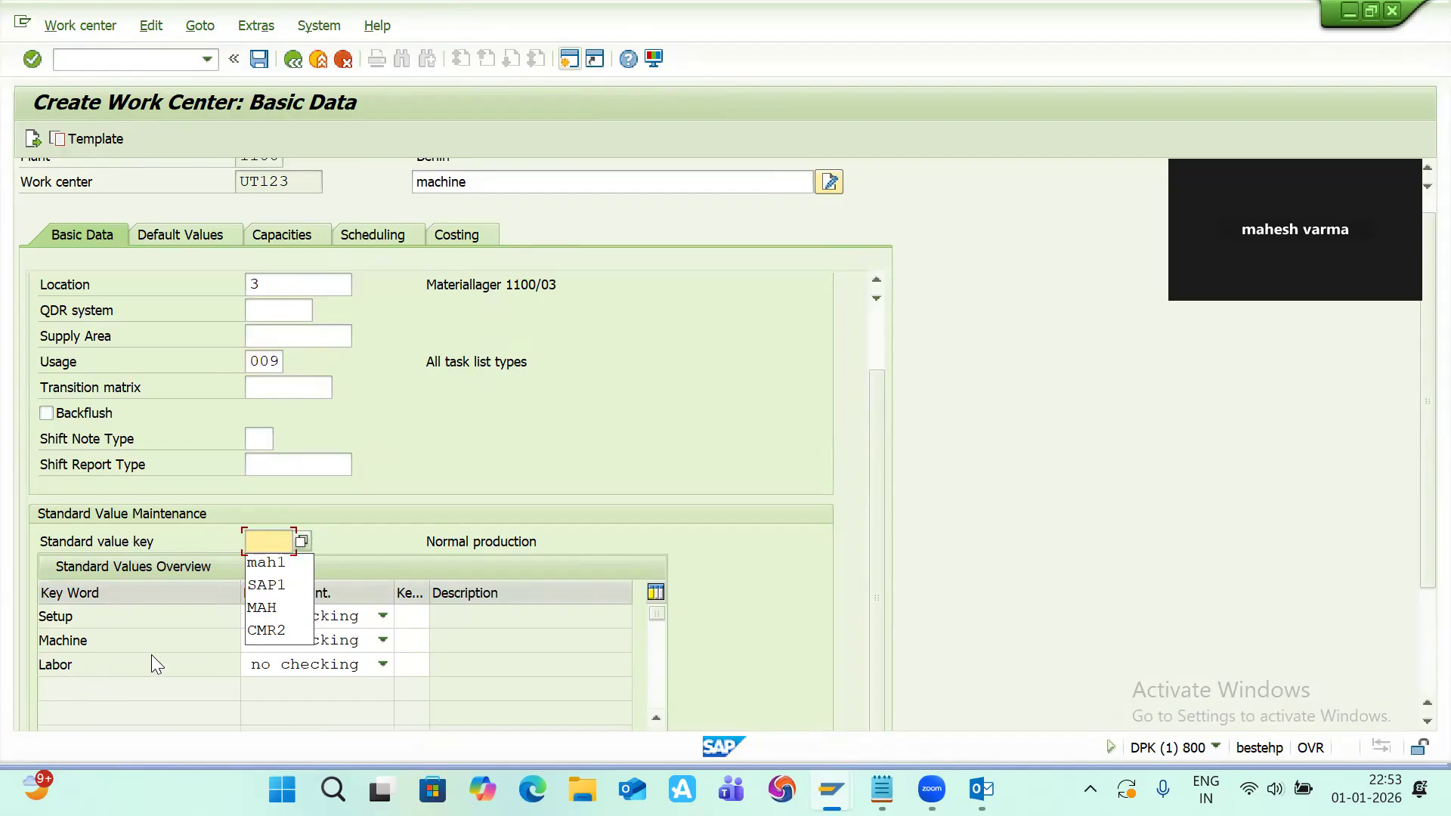
left_click(302, 543)
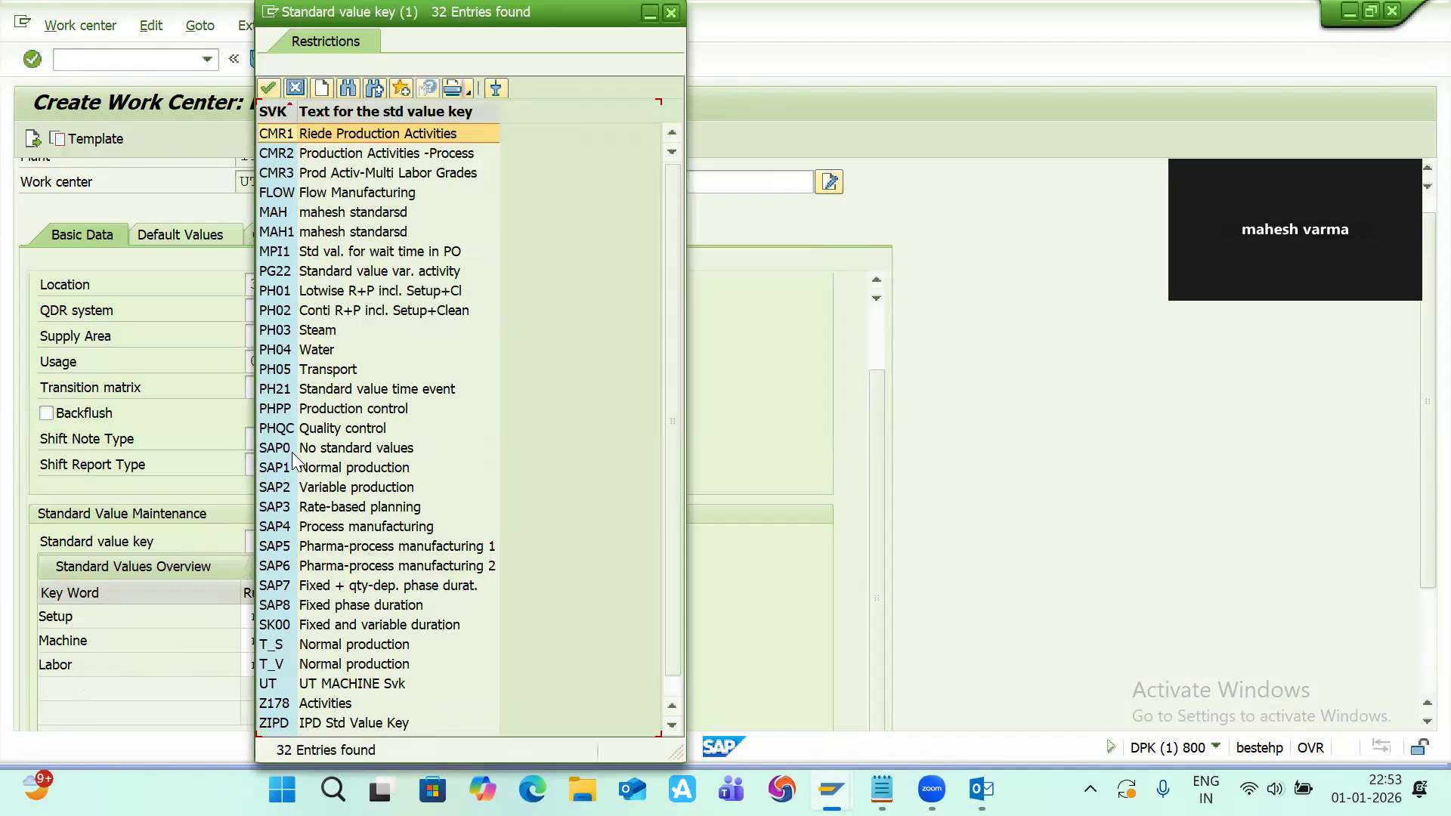
double_click(278, 663)
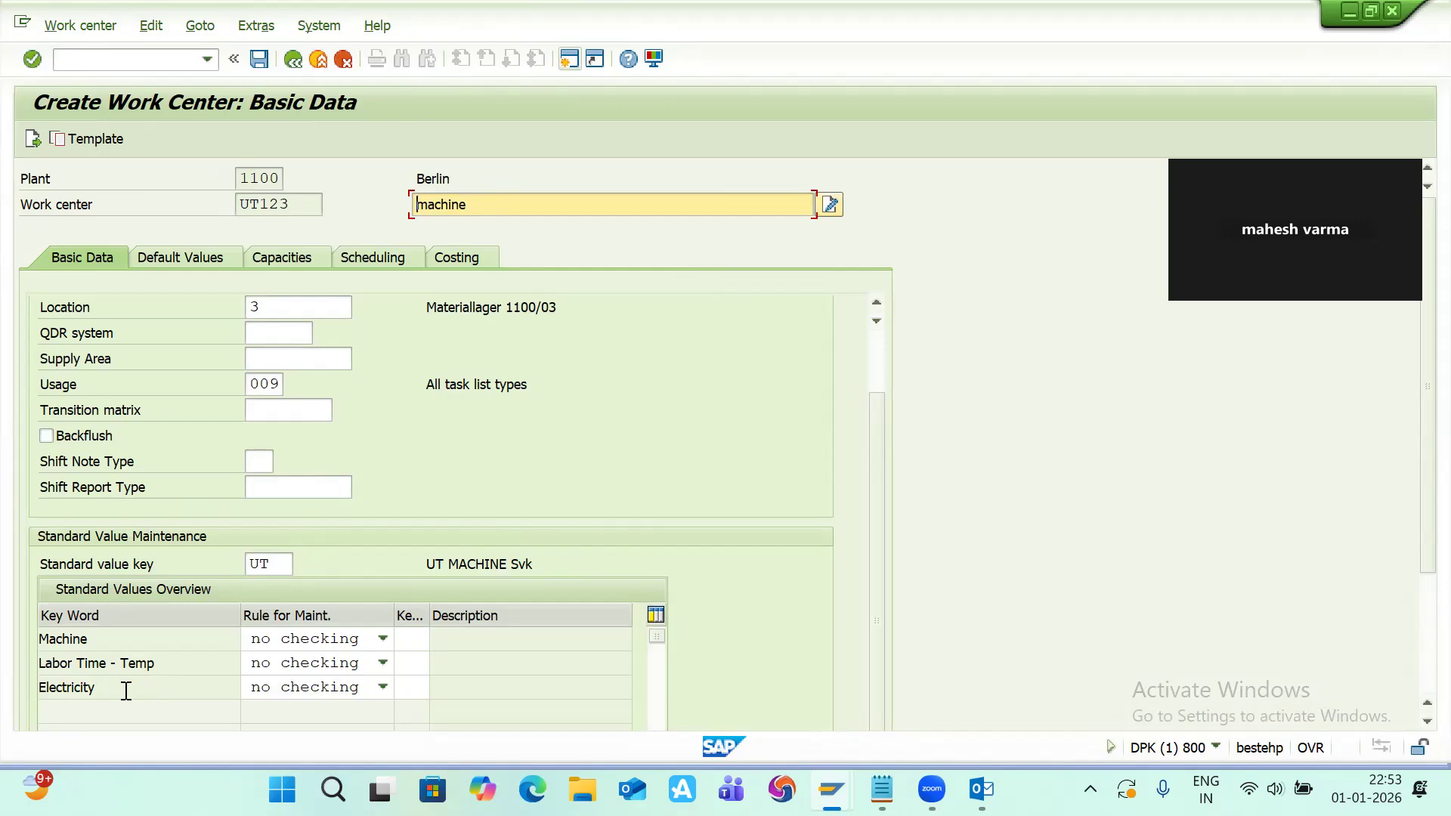
Step: Set the maintenance rule for Machine, Labor Time - Temp and Electricity to 2 should be entered
left_click(382, 640)
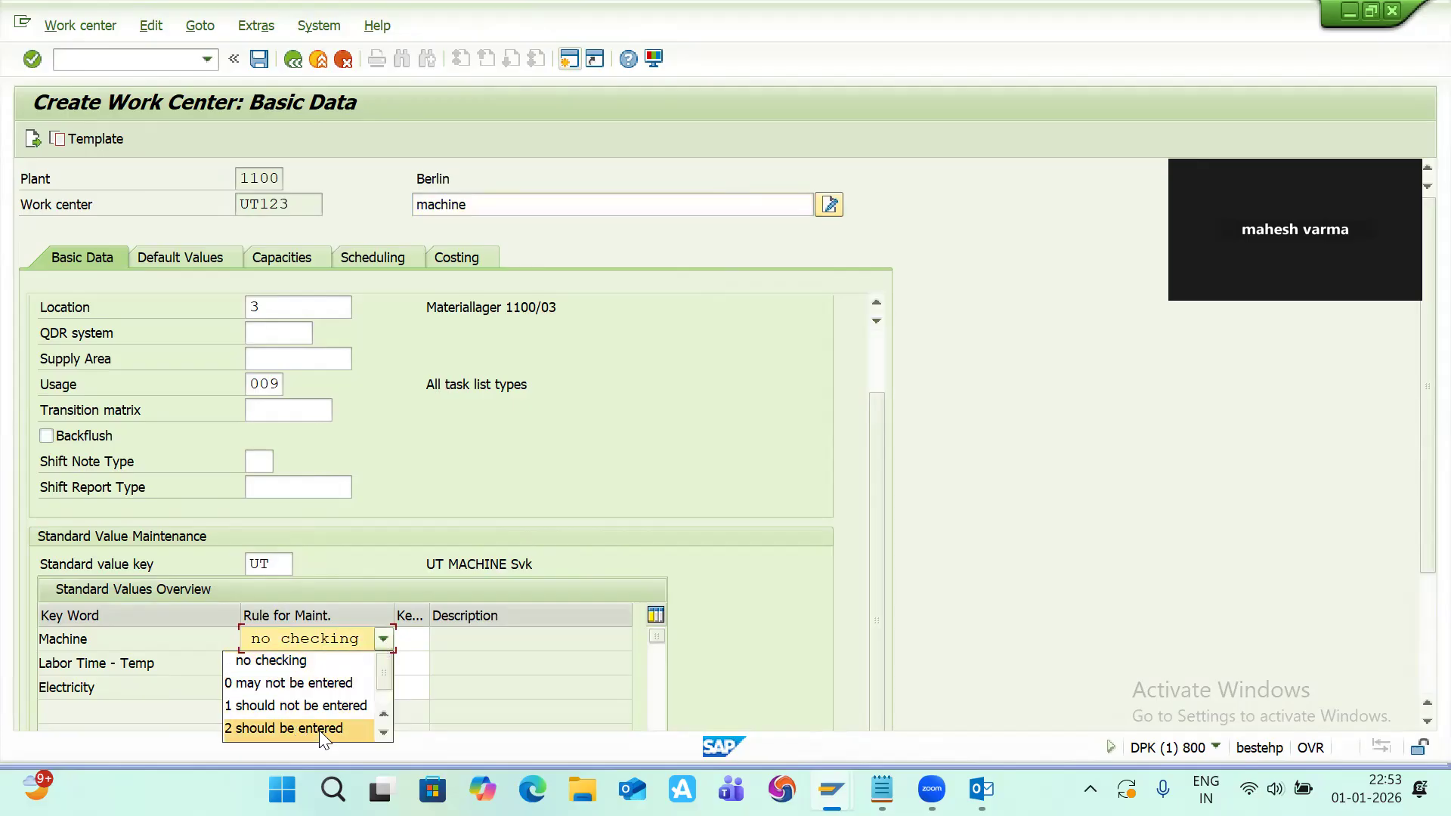
left_click(321, 730)
left_click(381, 664)
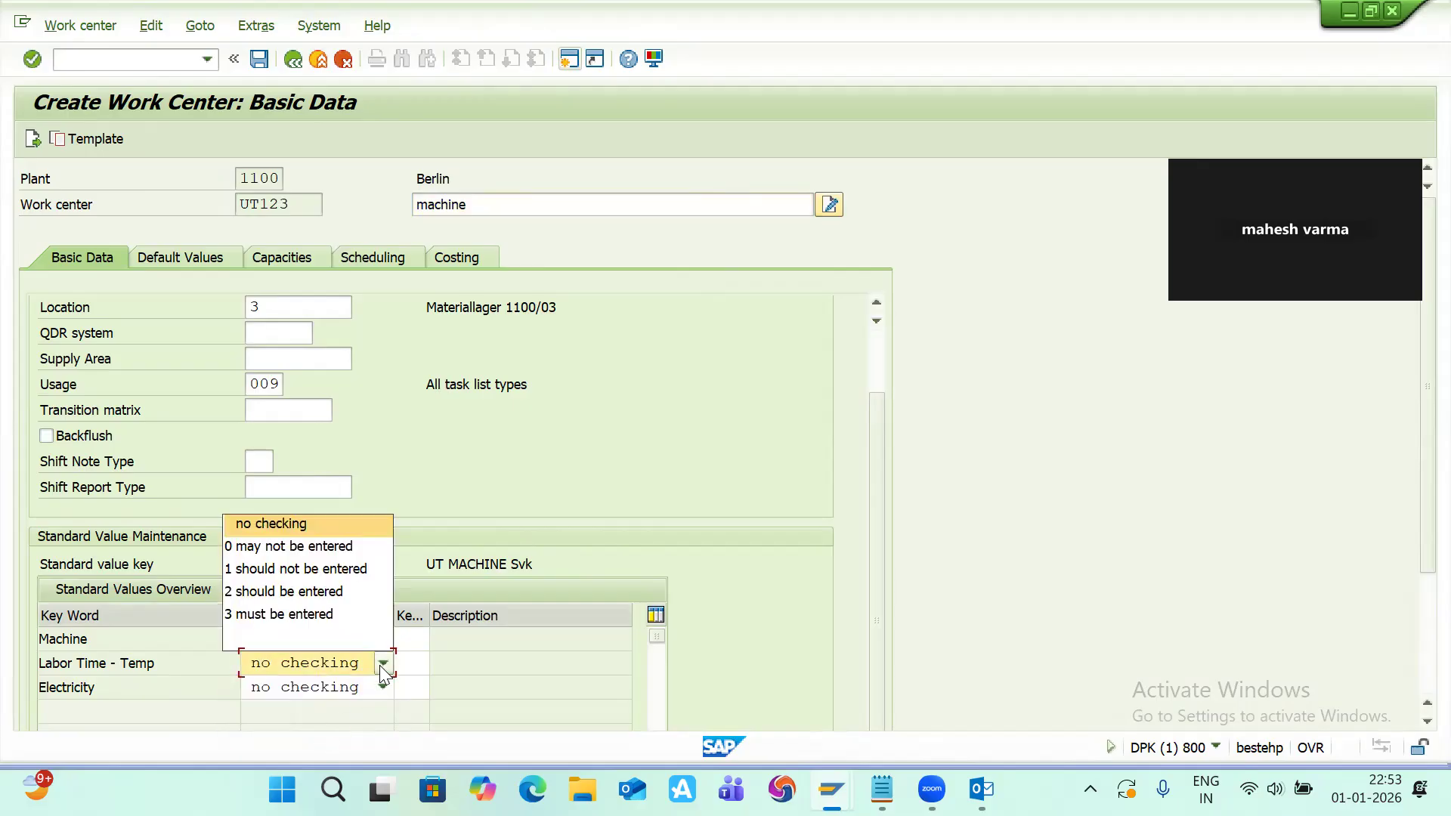
left_click(326, 604)
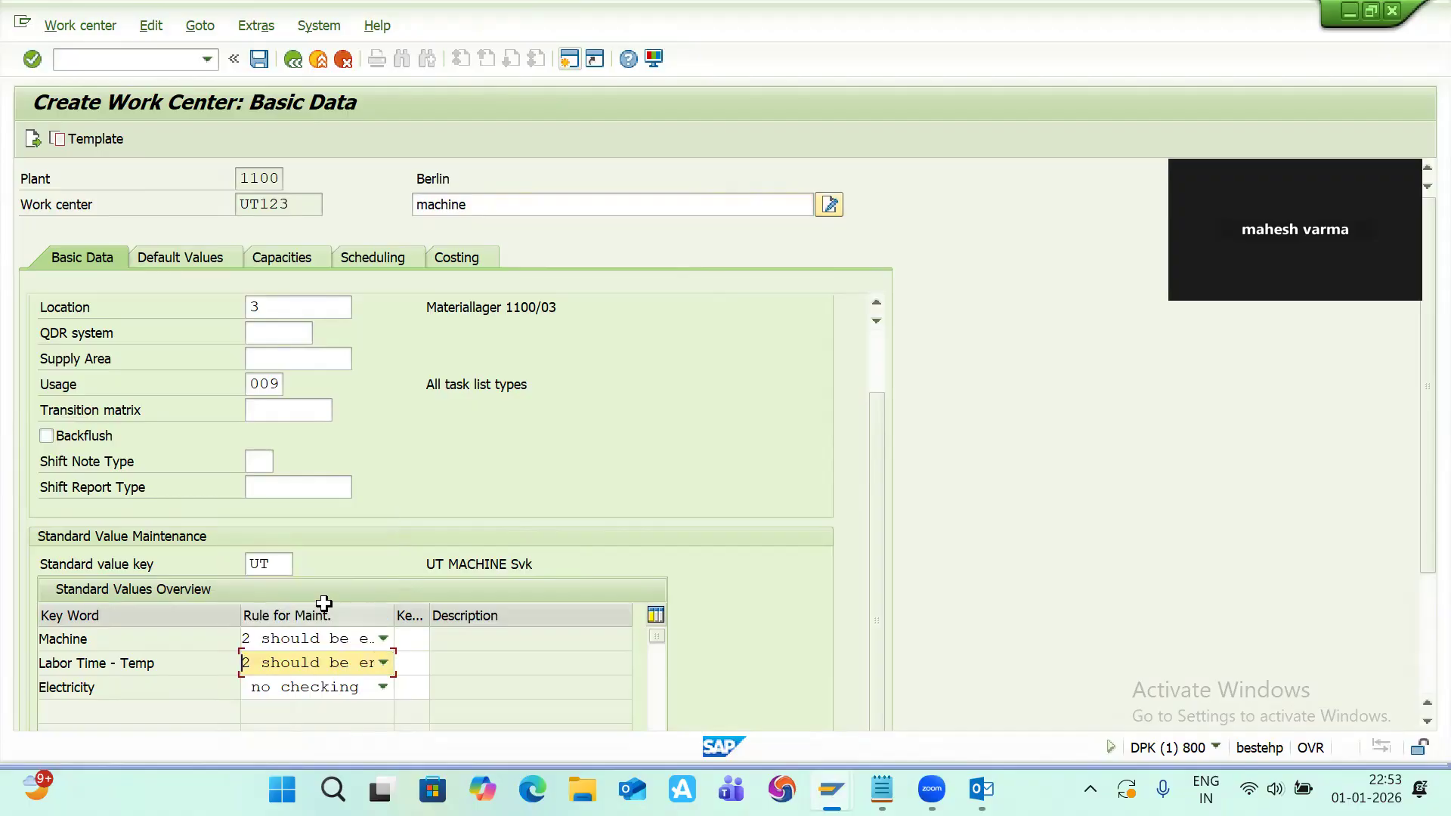
left_click(382, 691)
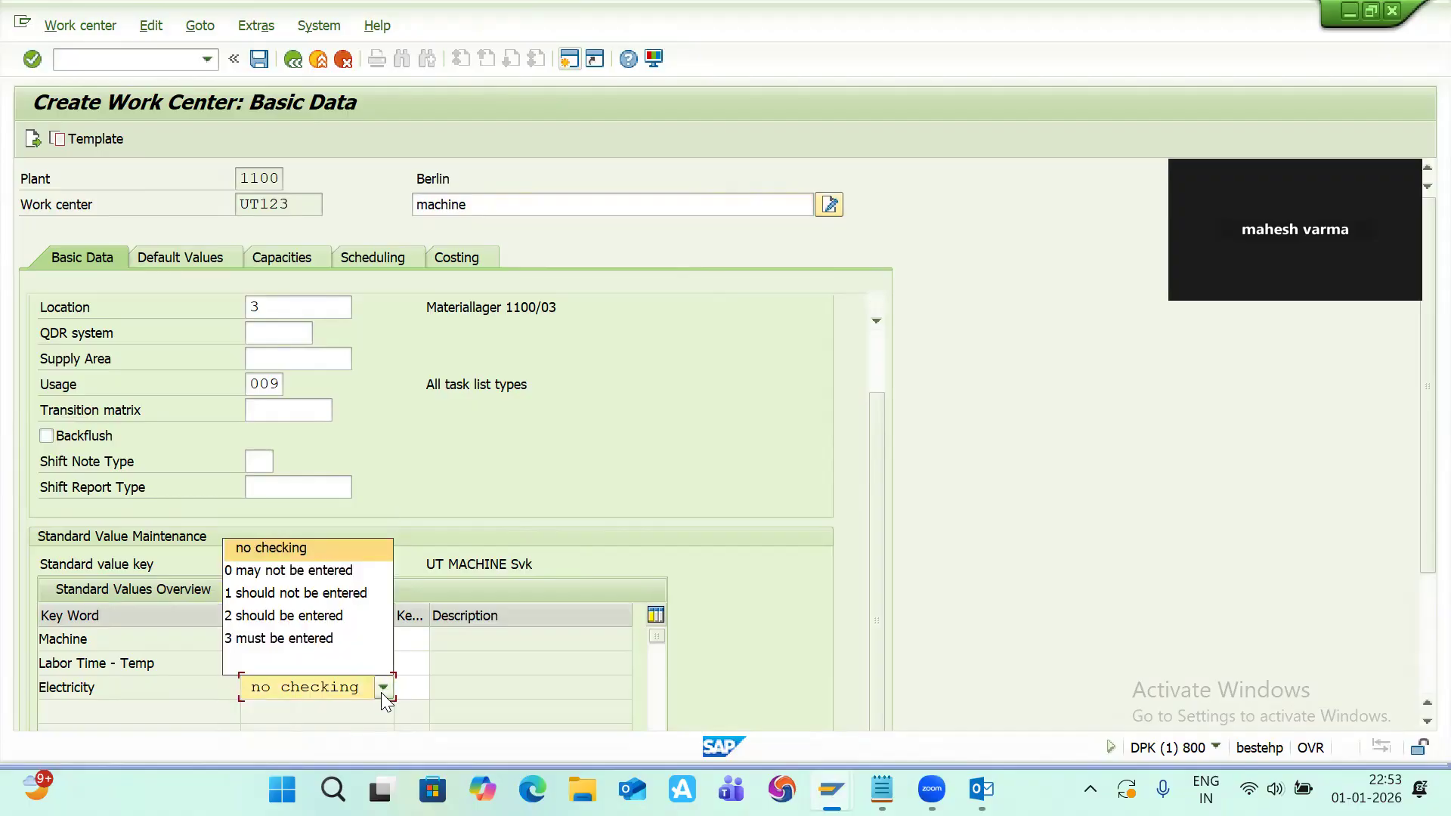
left_click(346, 612)
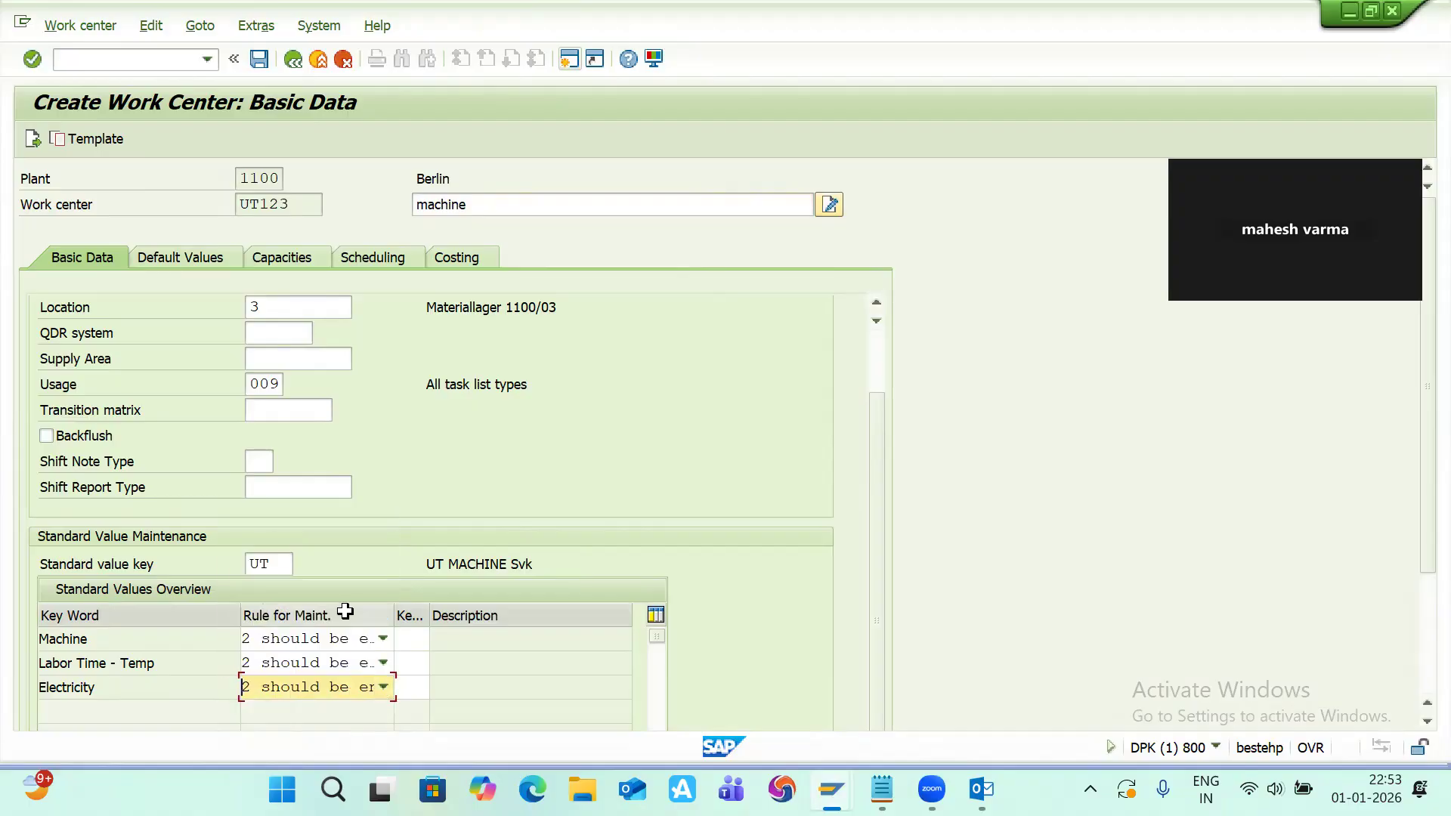
Step: Set the units of measurement for Machine, Labor Time - Temp and Electricity to HR in the default values
left_click(198, 261)
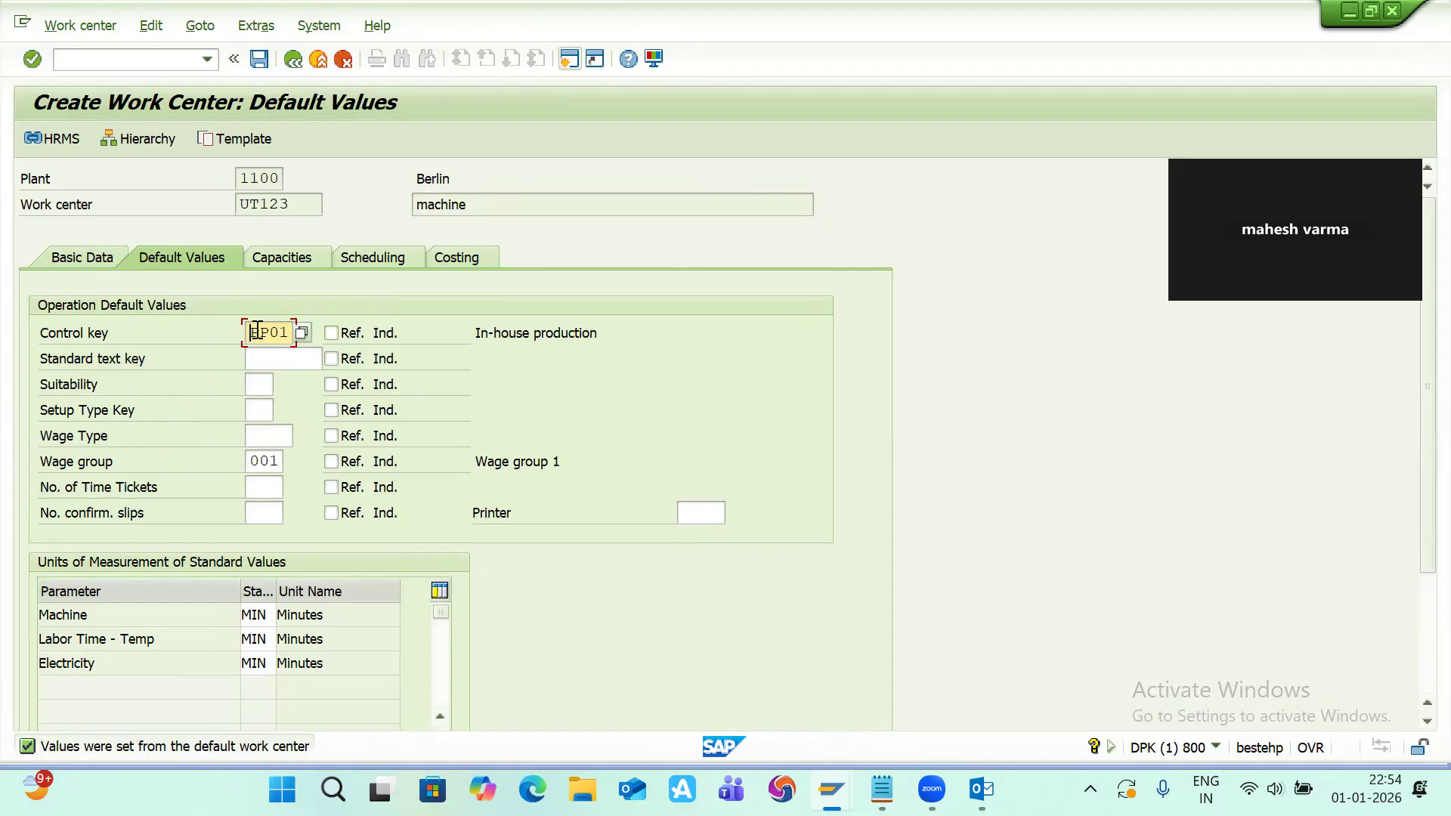
scroll(178, 583, "down", 3)
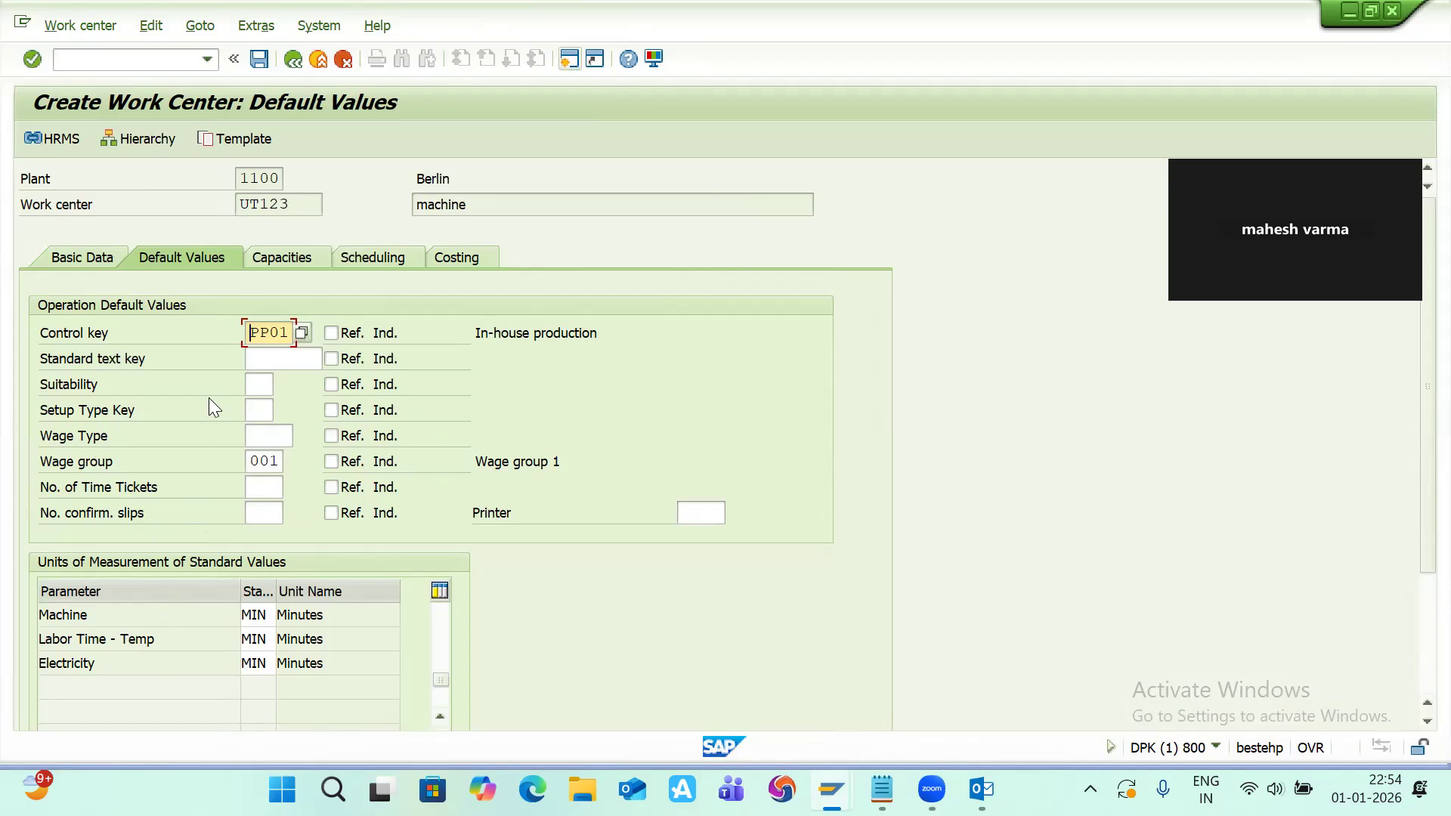
left_click(83, 258)
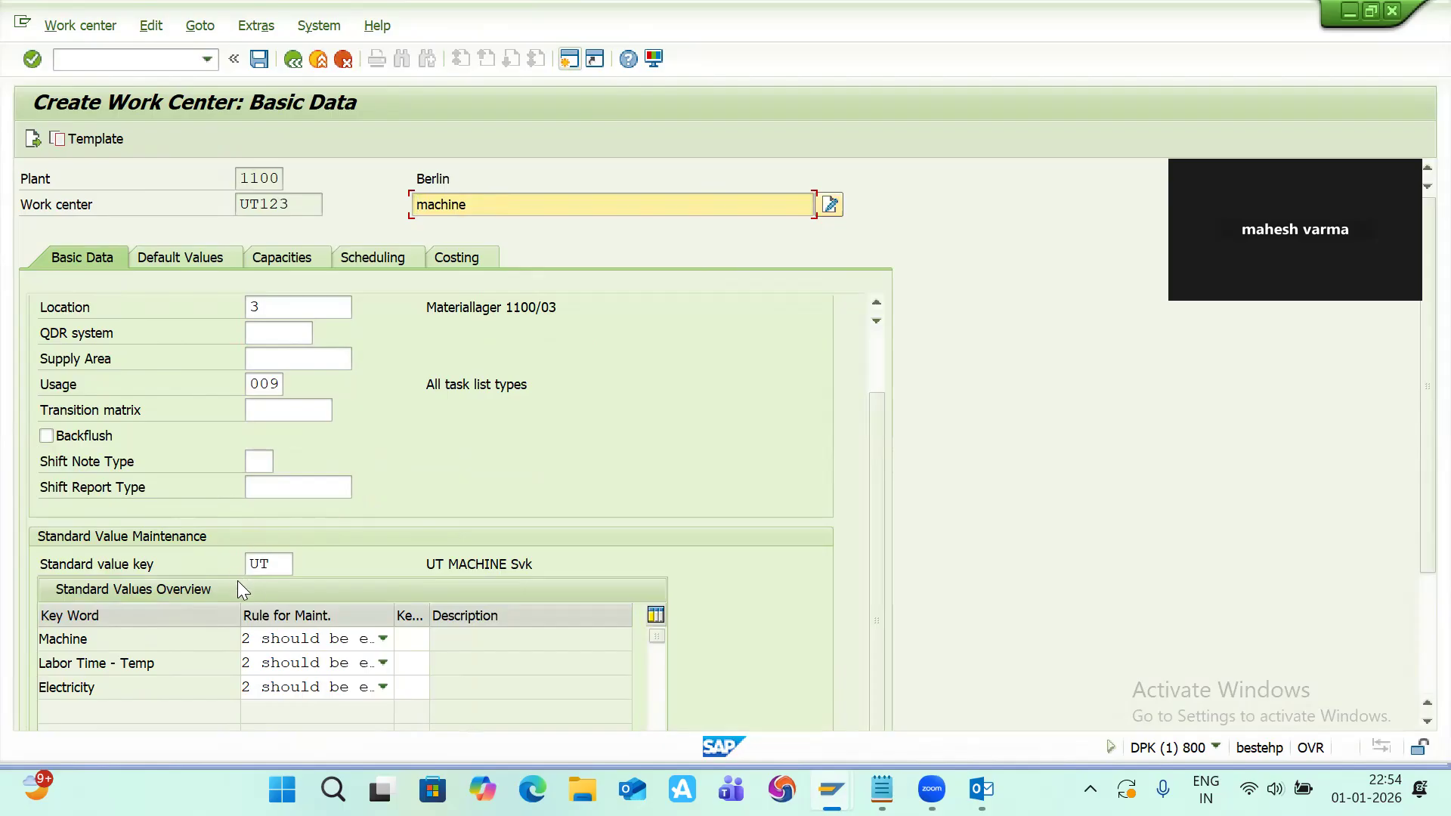
left_click(210, 259)
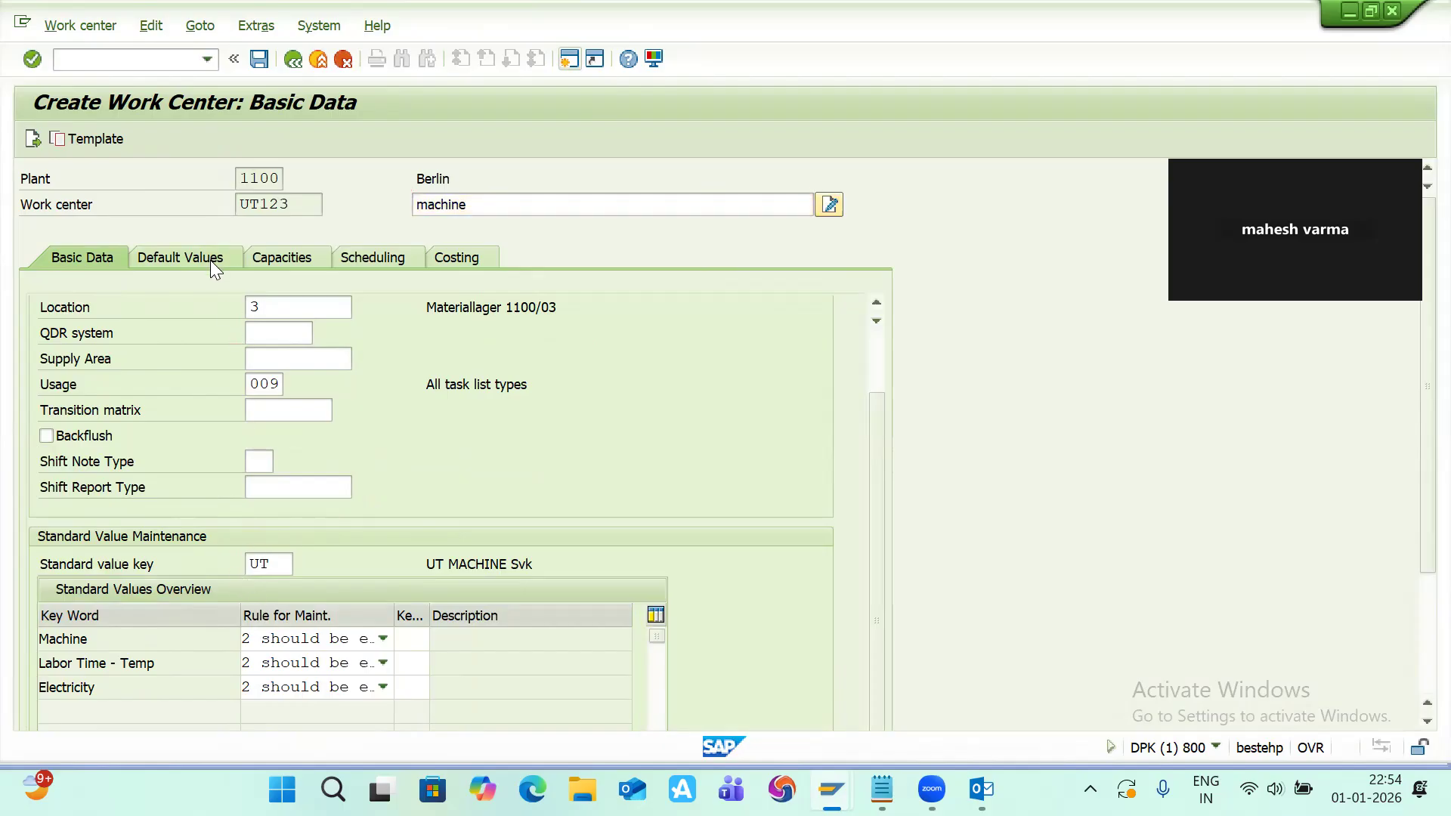
left_click(266, 611)
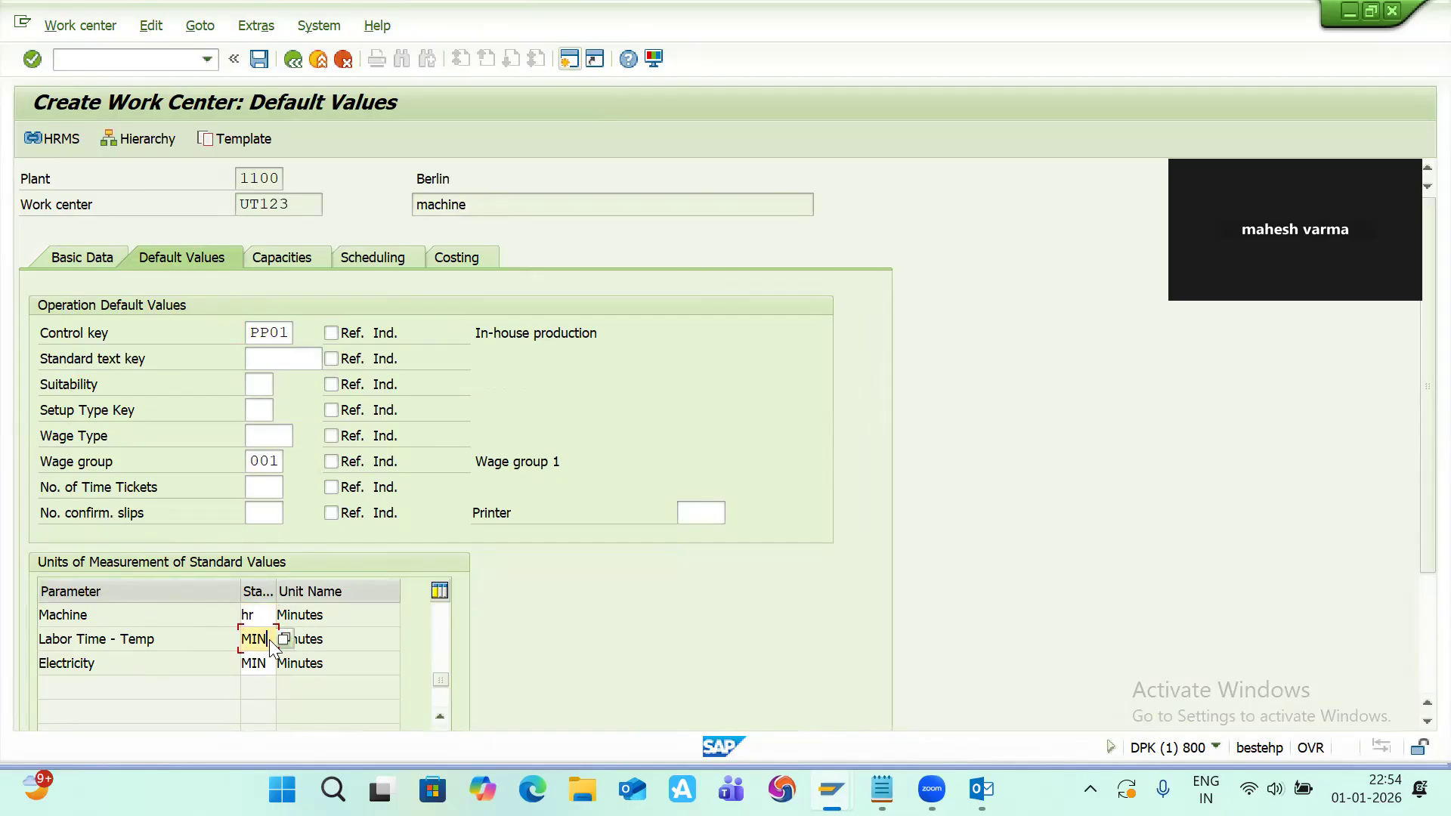
key("BackSpace")
key("BackSpace")
key("BackSpace")
type("hr")
left_click(272, 662)
key("BackSpace")
key("BackSpace")
key("BackSpace")
type("hr")
key("Return")
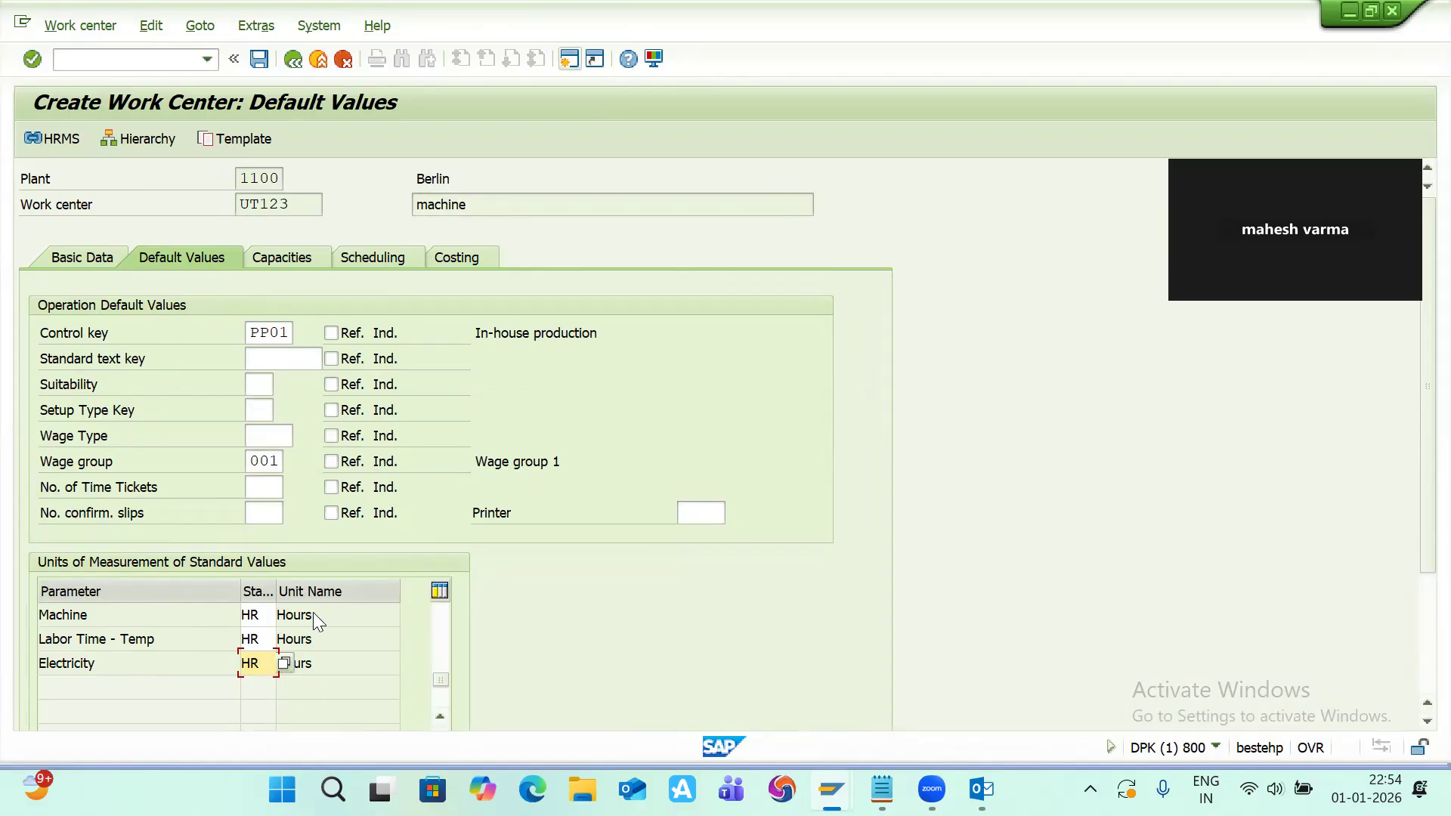
Step: Open the header of capacity category 001 and set its grouping to 01
left_click(277, 255)
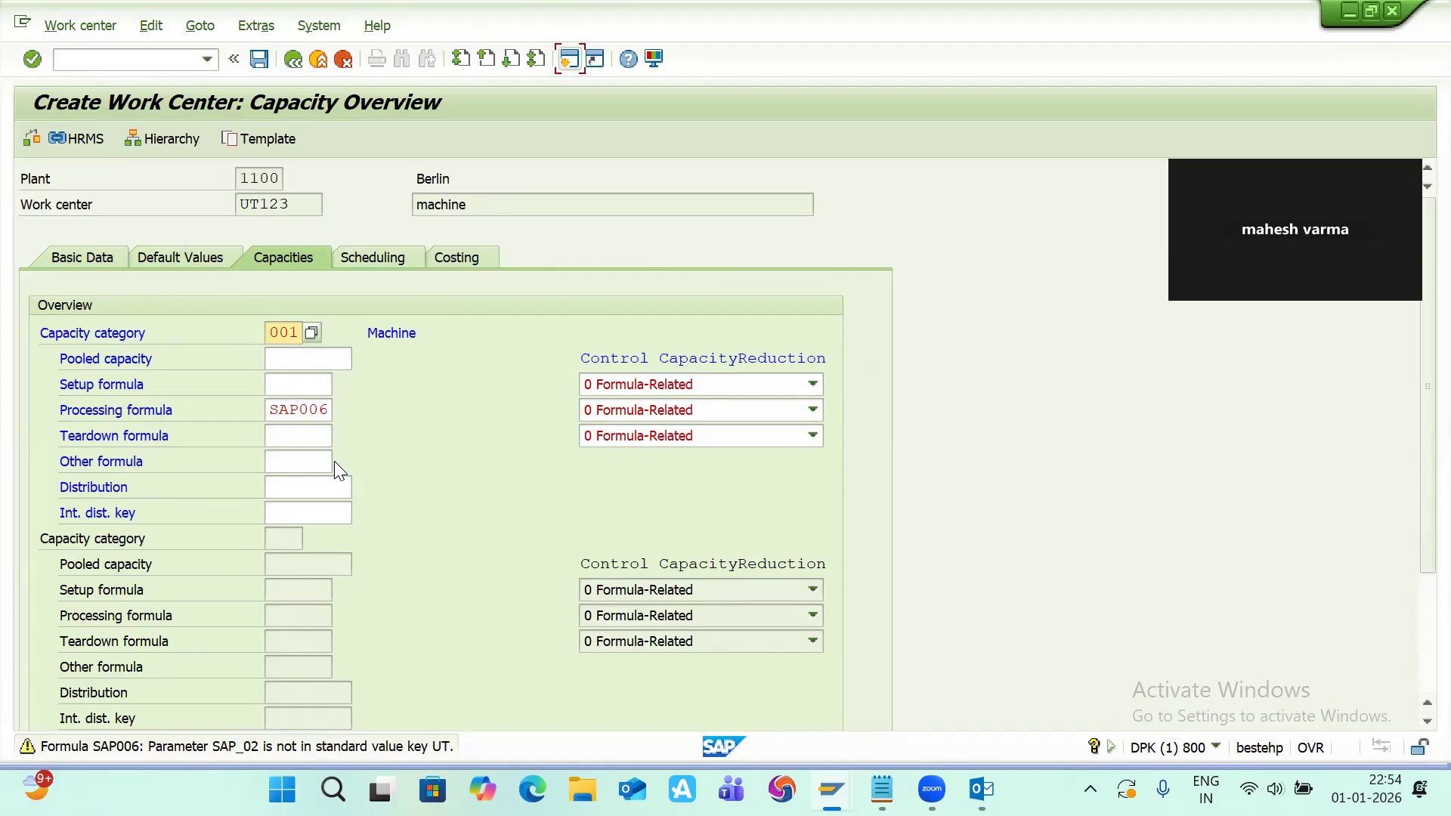
left_click(285, 332)
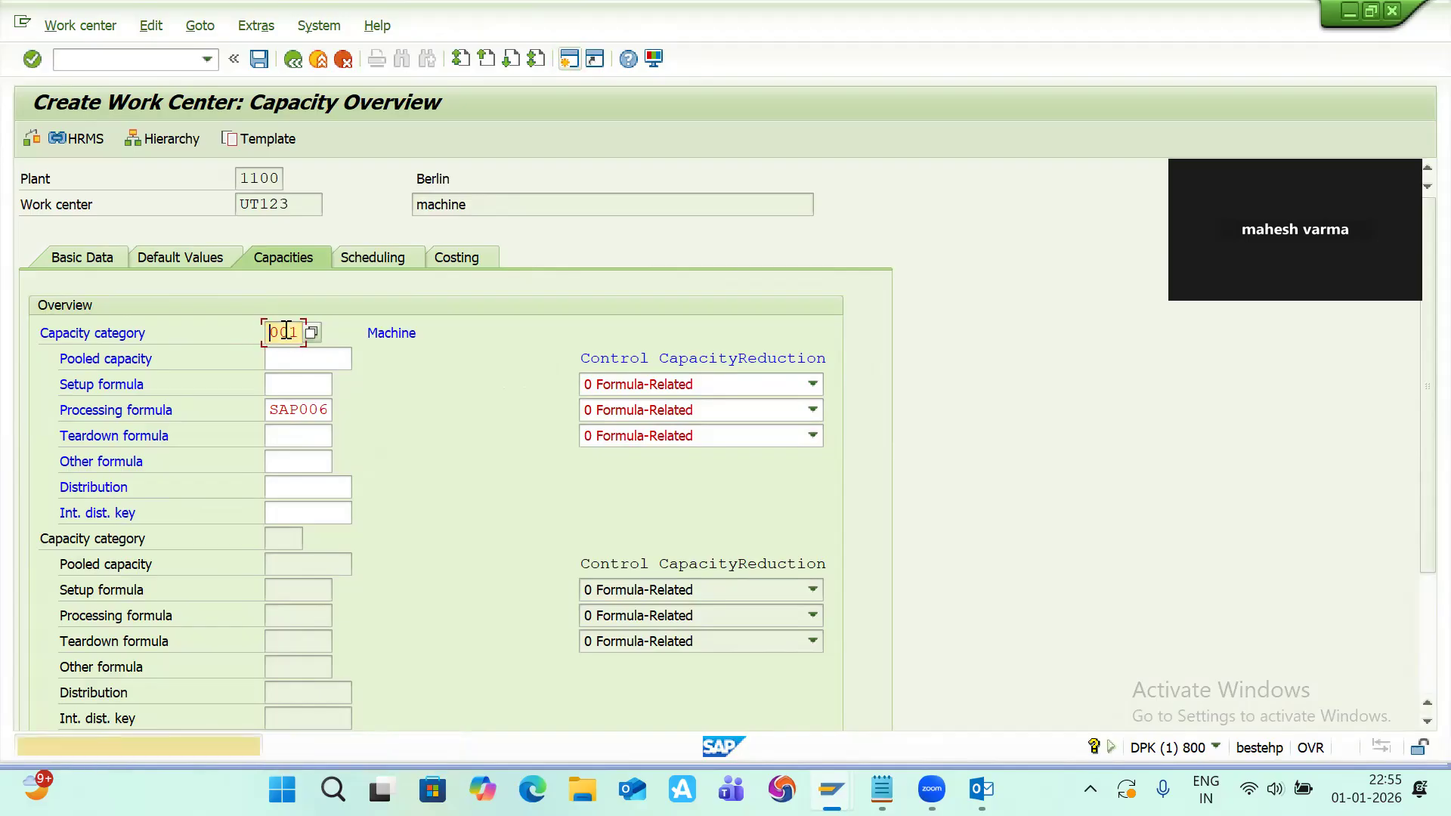
double_click(285, 332)
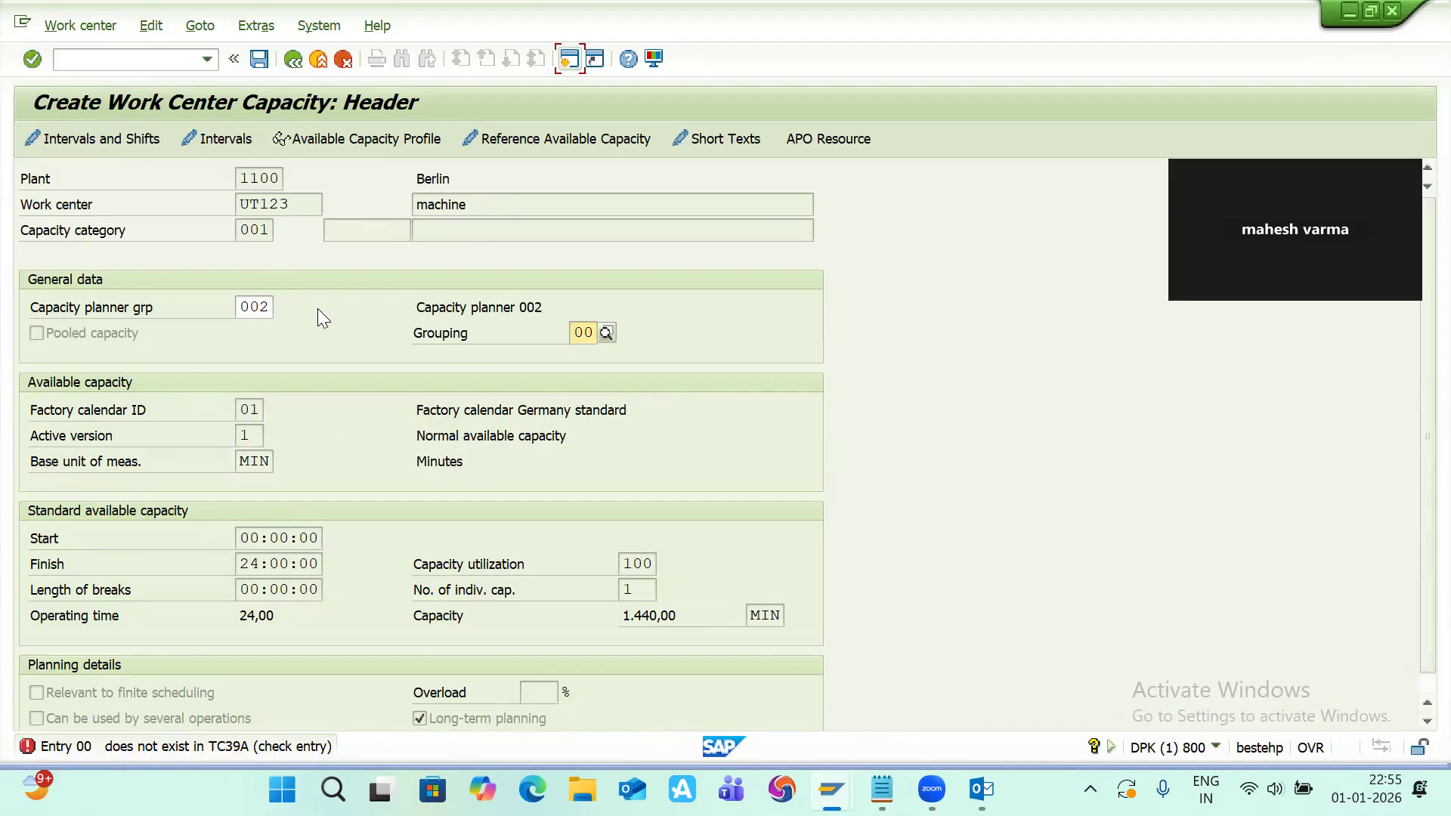
key("BackSpace")
type("1")
key("Return")
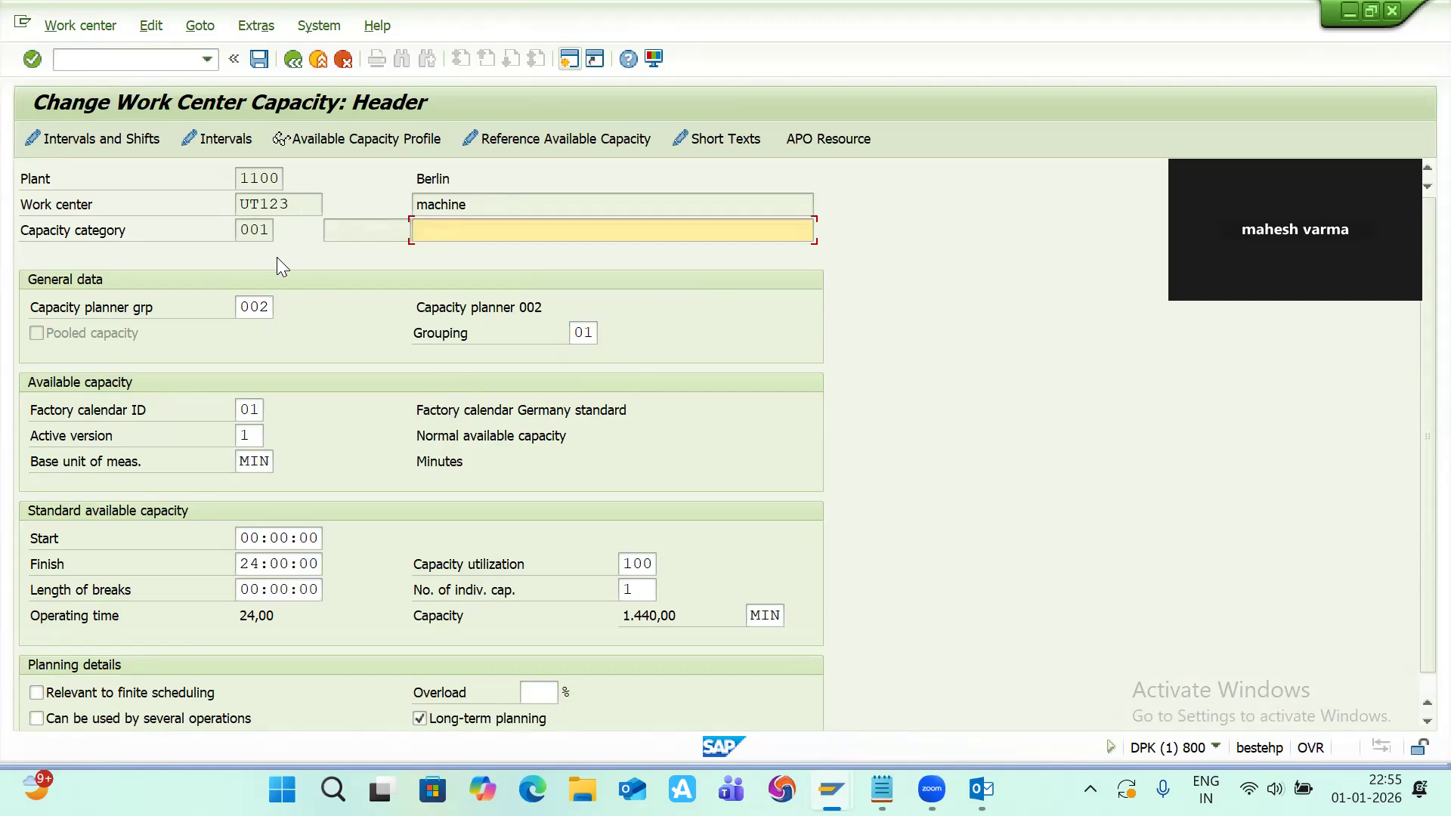
Step: Reopen the capacity header and set the standard available capacity's start time to 10:00:00
left_click(294, 59)
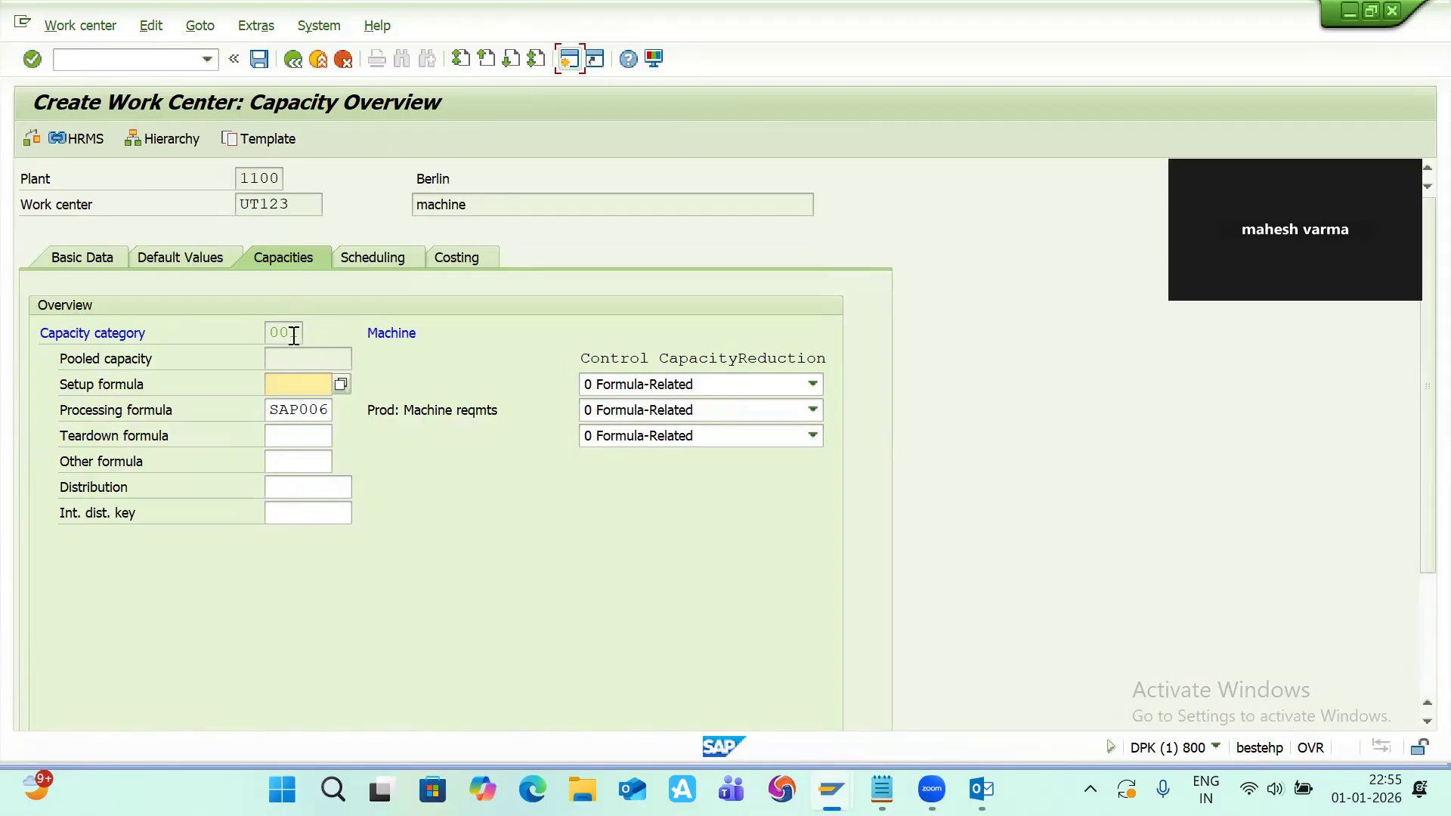
double_click(293, 335)
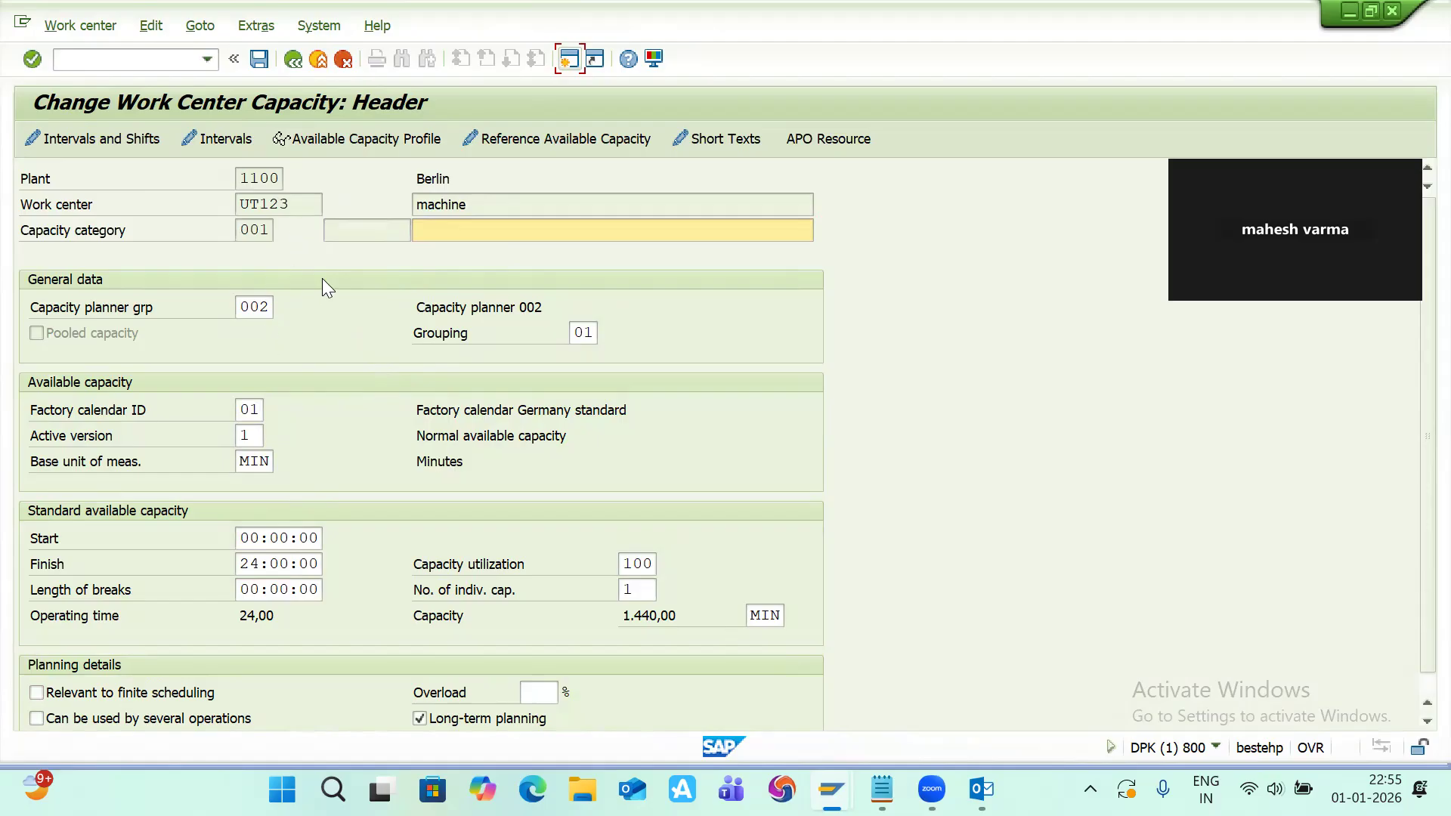
left_click(260, 538)
key("BackSpace")
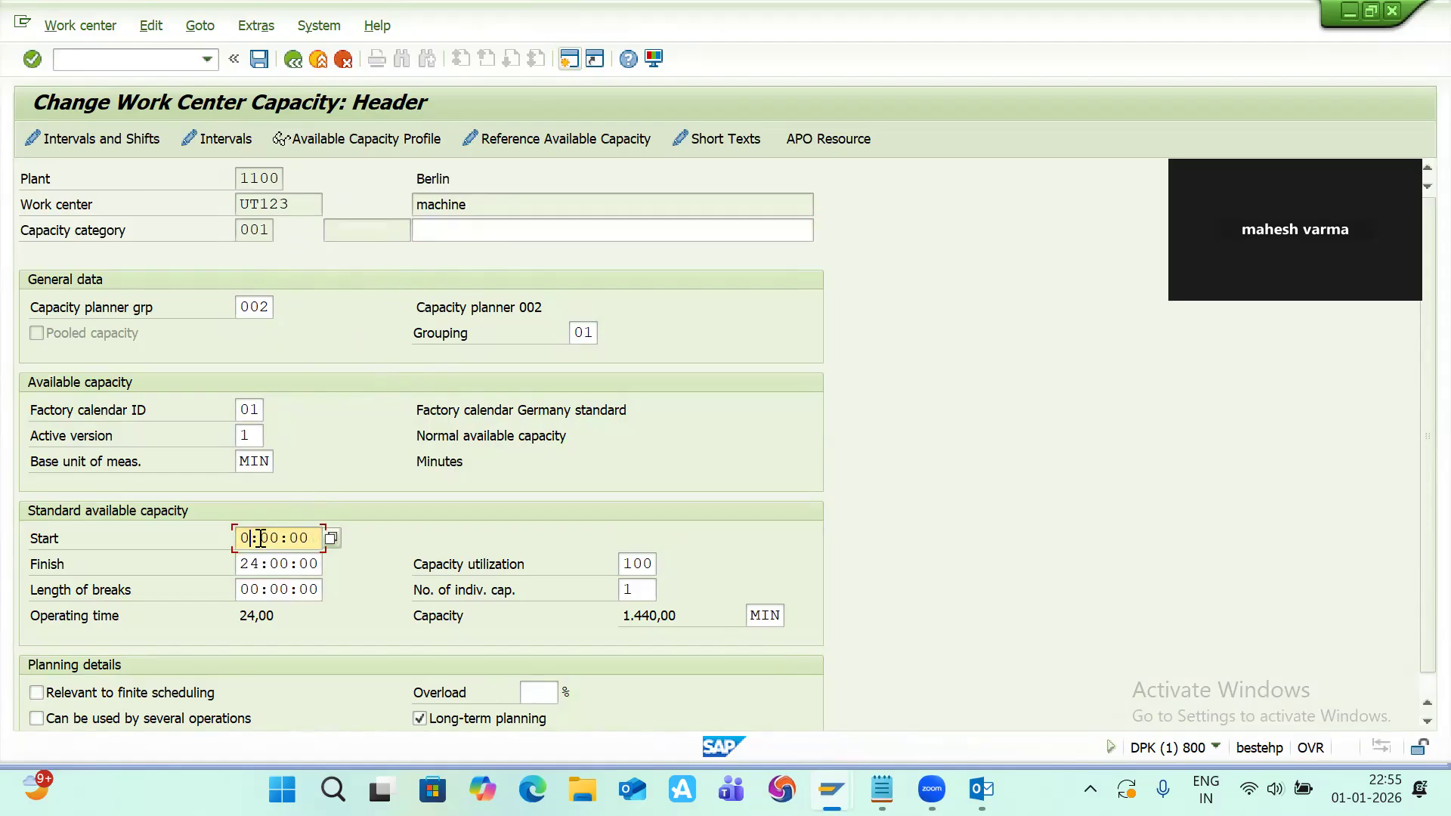
type("7")
left_click(330, 536)
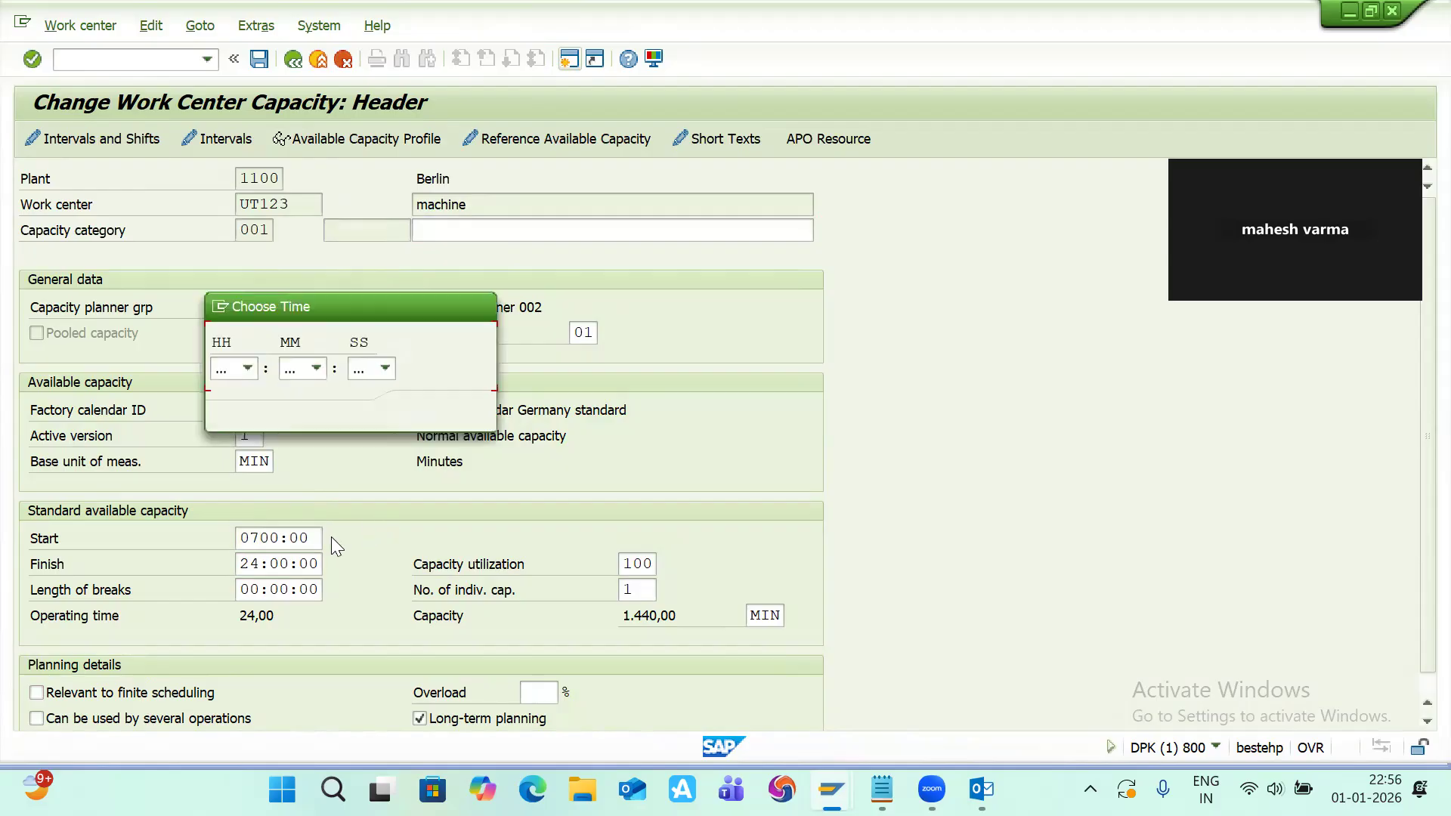
left_click(249, 367)
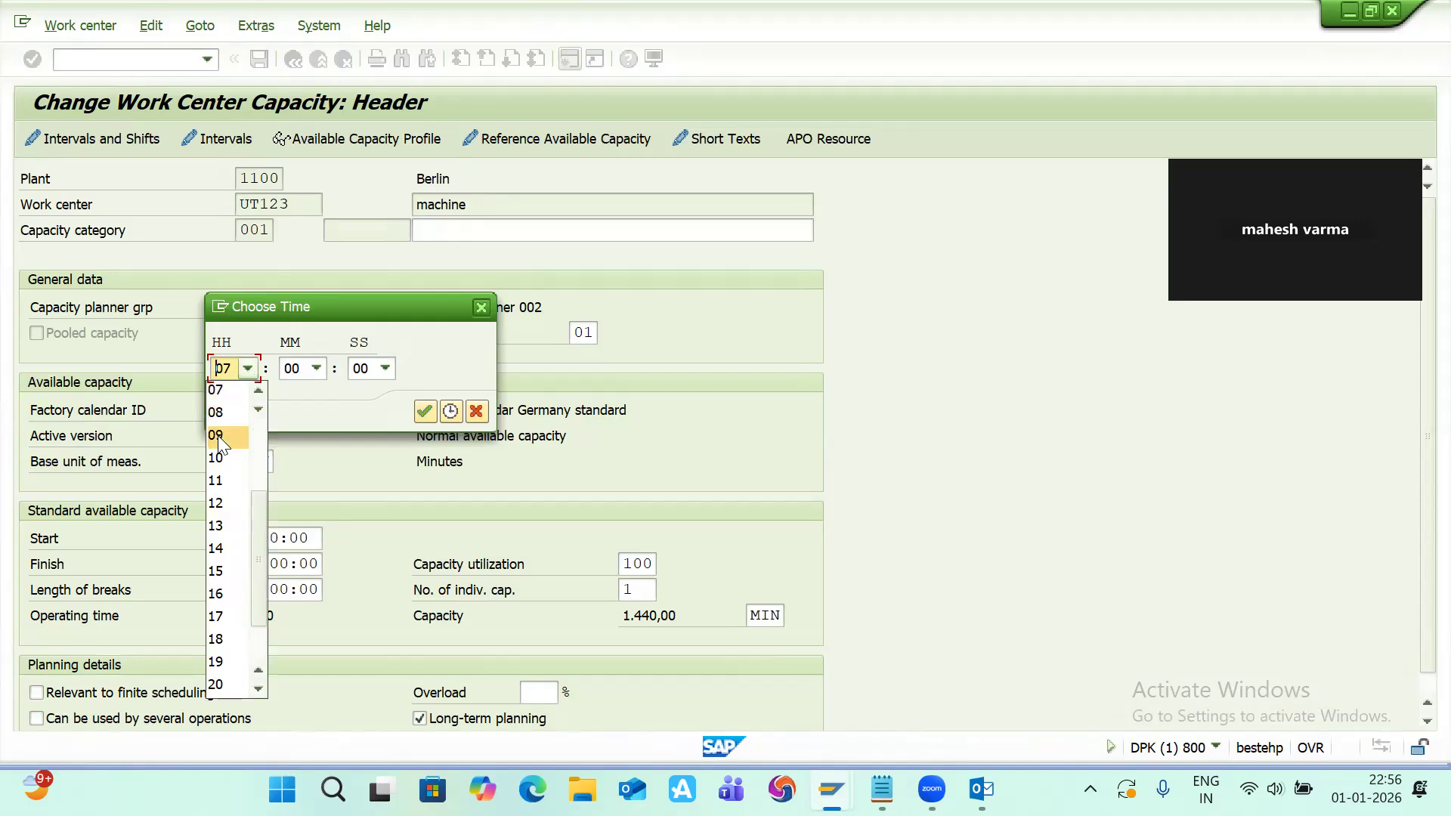
left_click(217, 458)
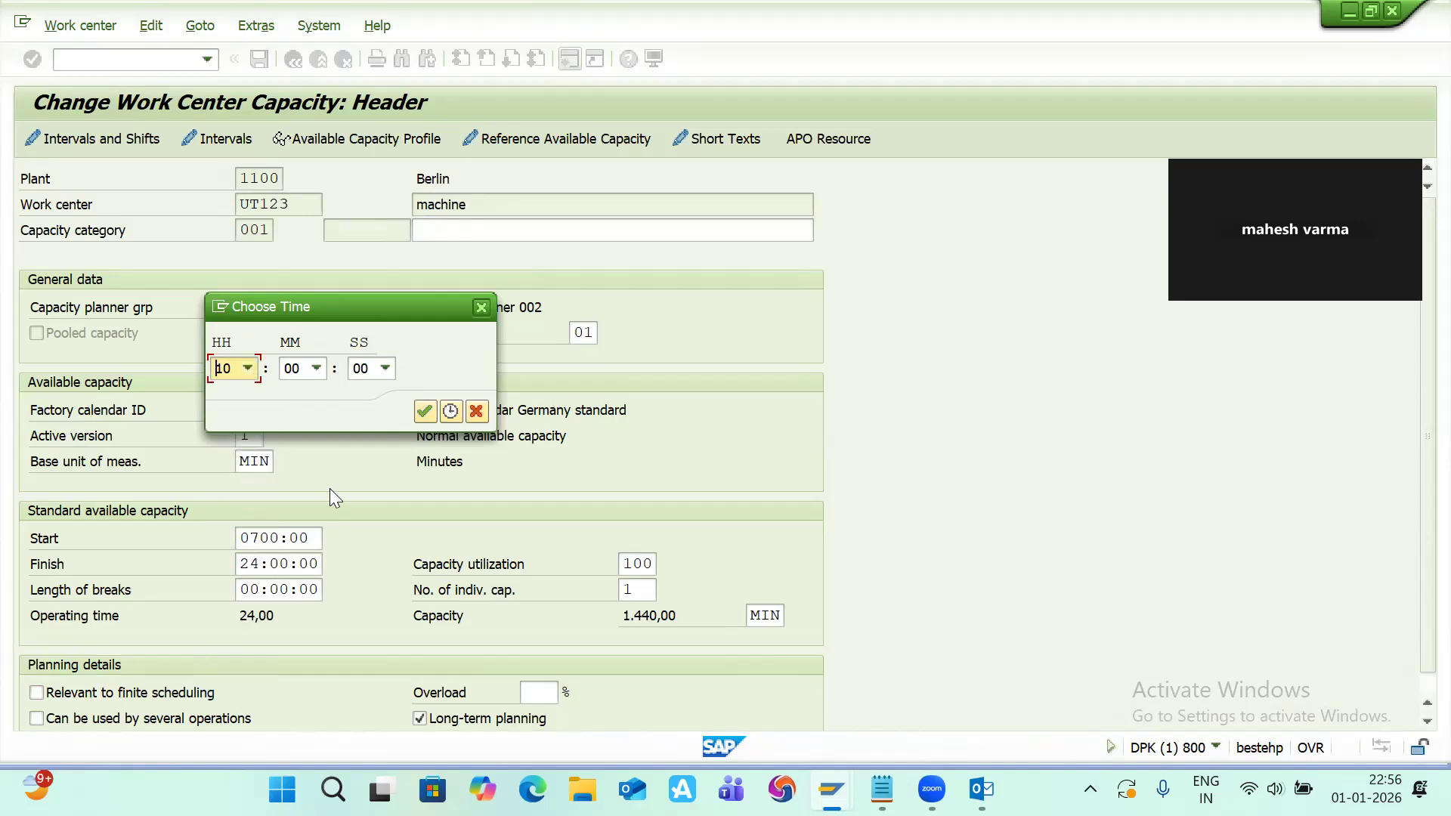
left_click(425, 412)
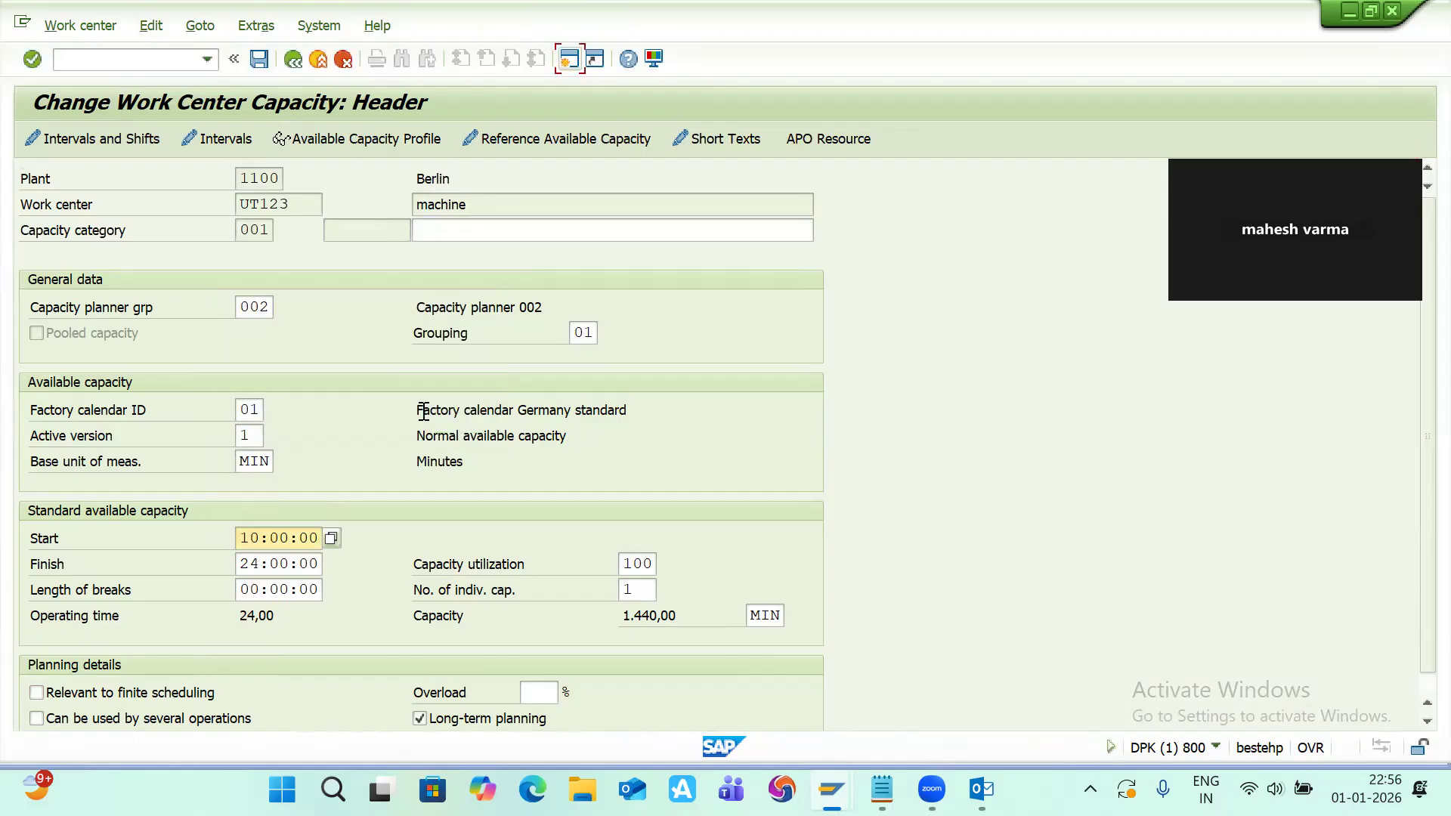
Step: Set the capacity's finish time to 17:42:02 using the time picker
left_click(260, 563)
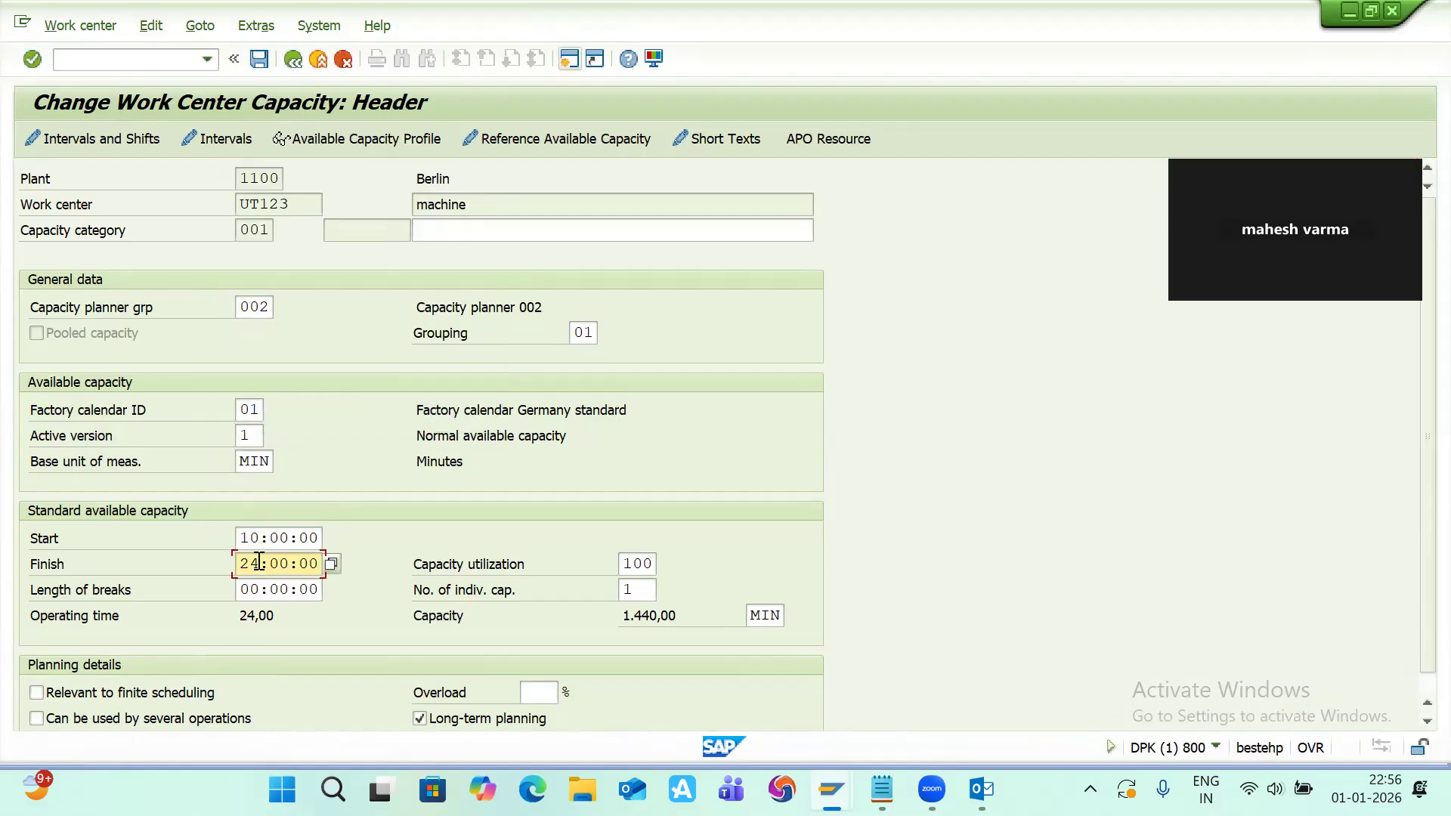
key("BackSpace")
key("BackSpace")
left_click(332, 563)
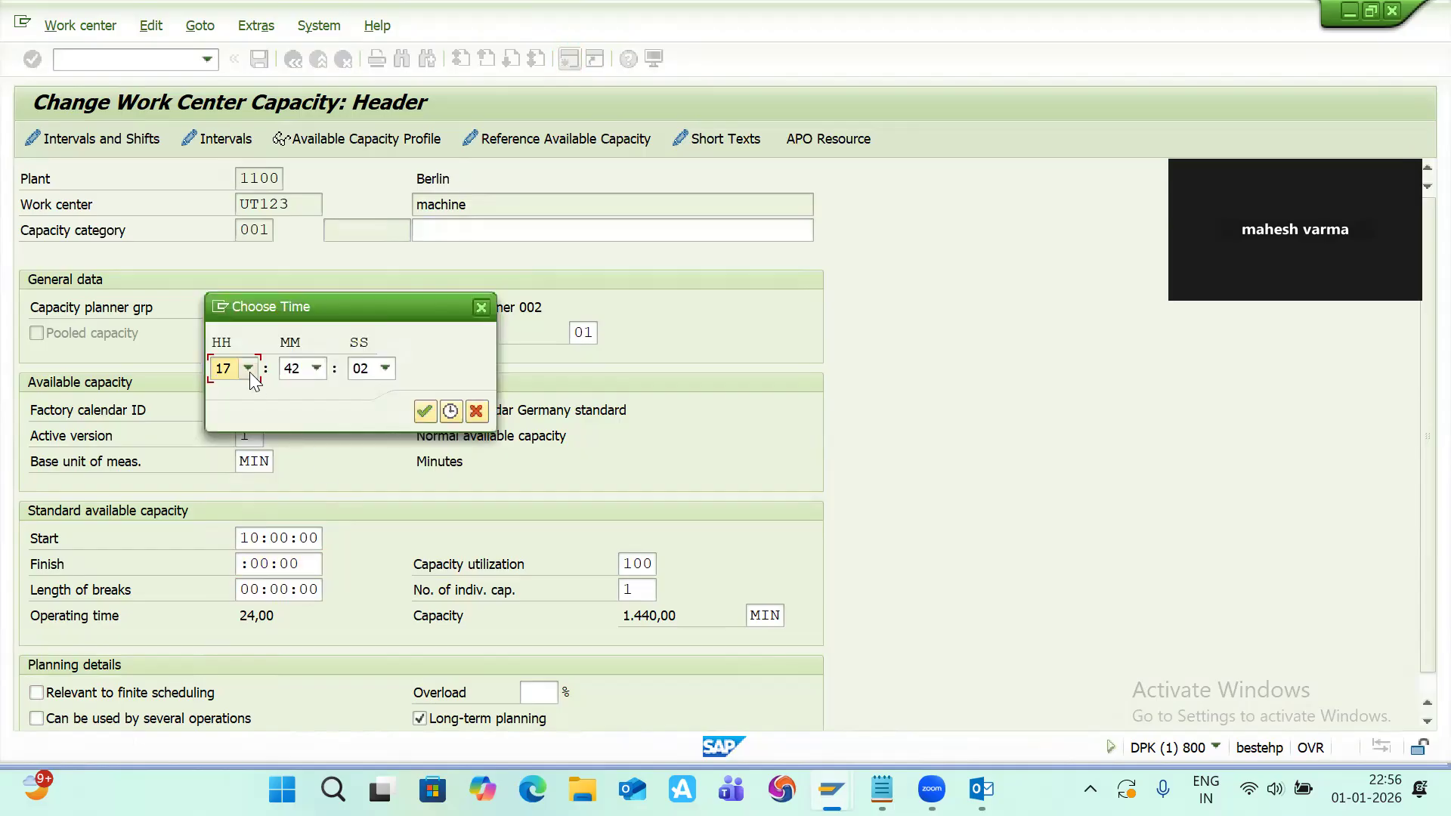
left_click(425, 411)
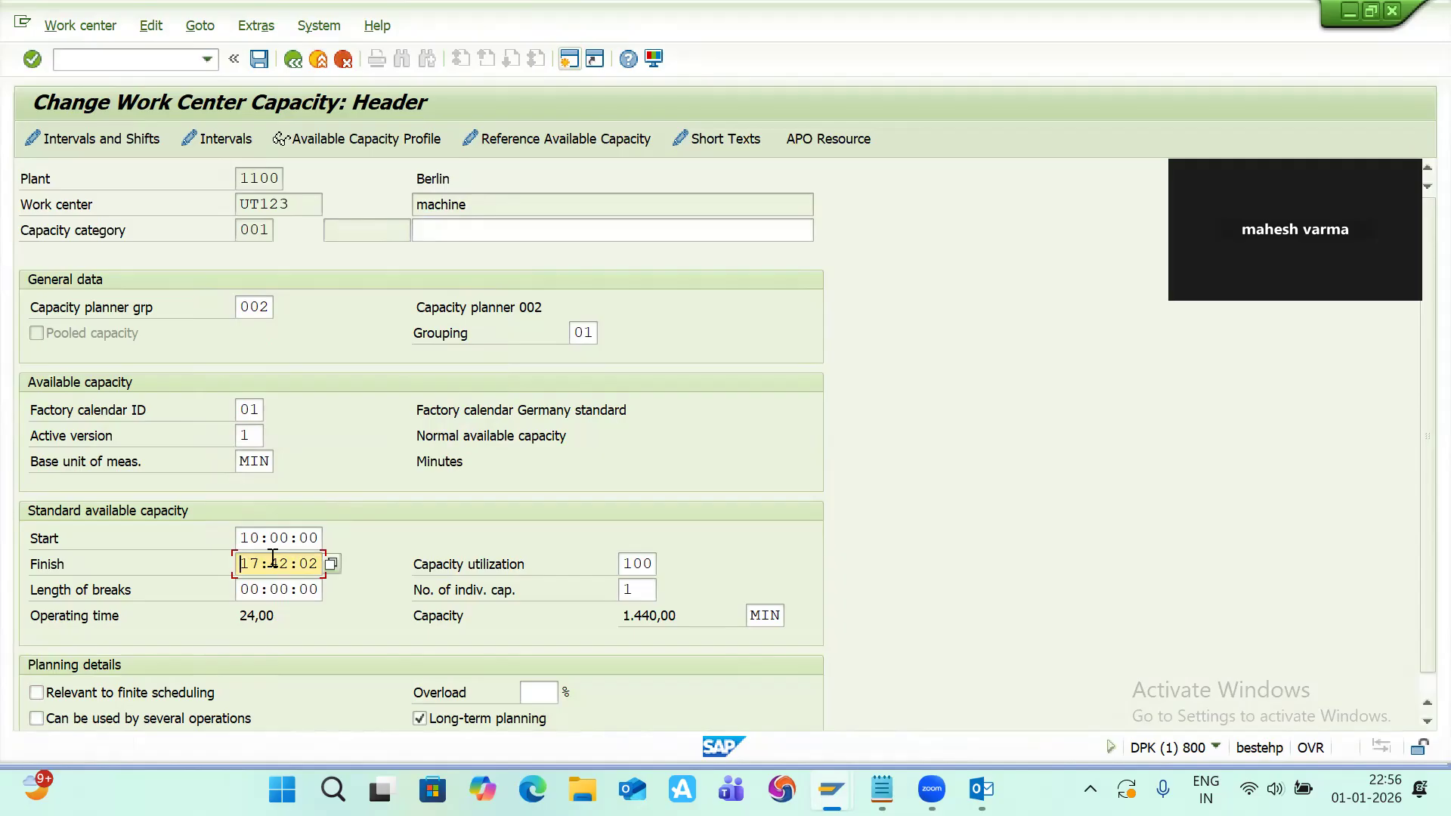
Step: Set the length of breaks to 01:00:00 using the time picker
left_click(261, 589)
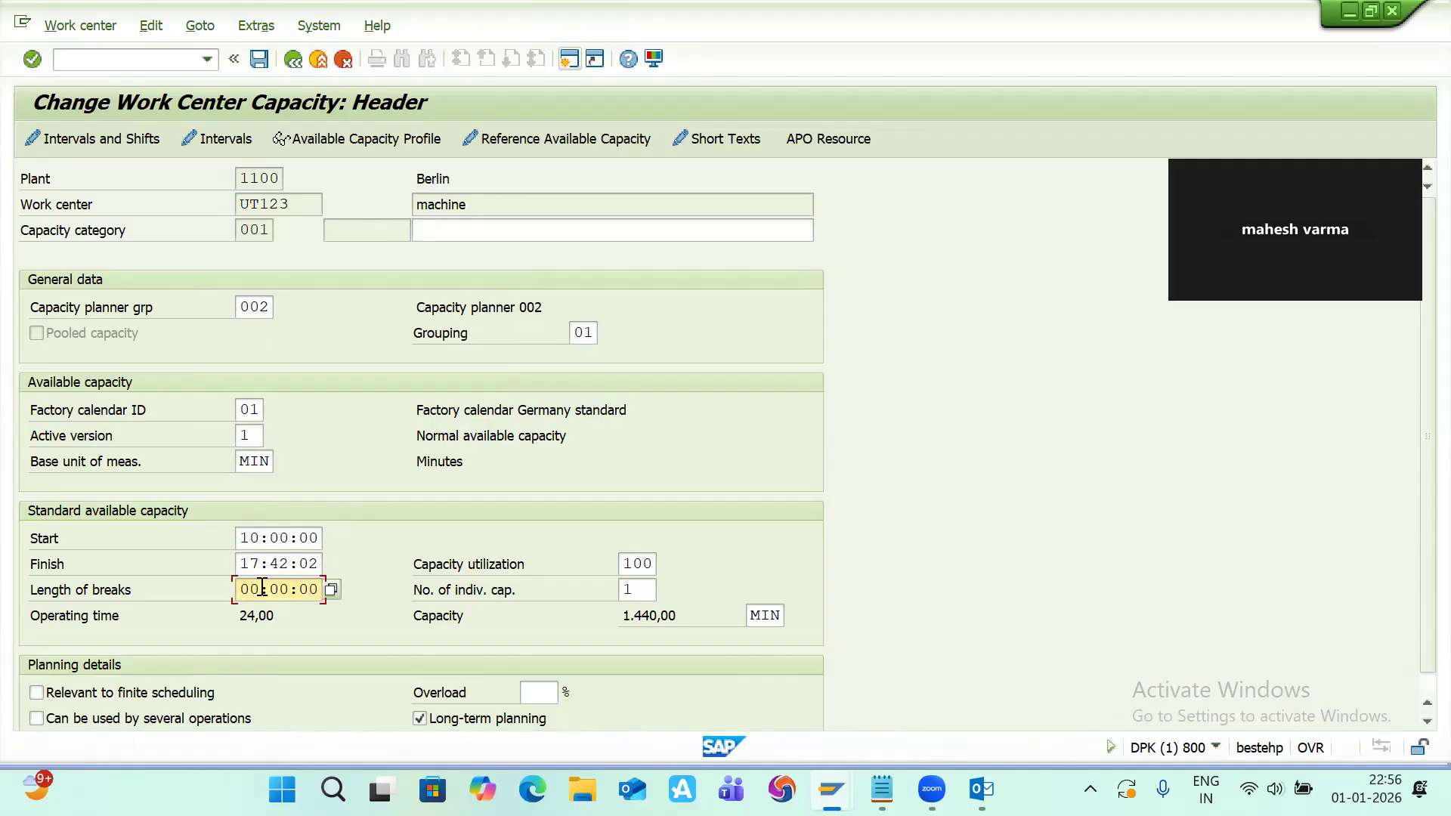
left_click(330, 589)
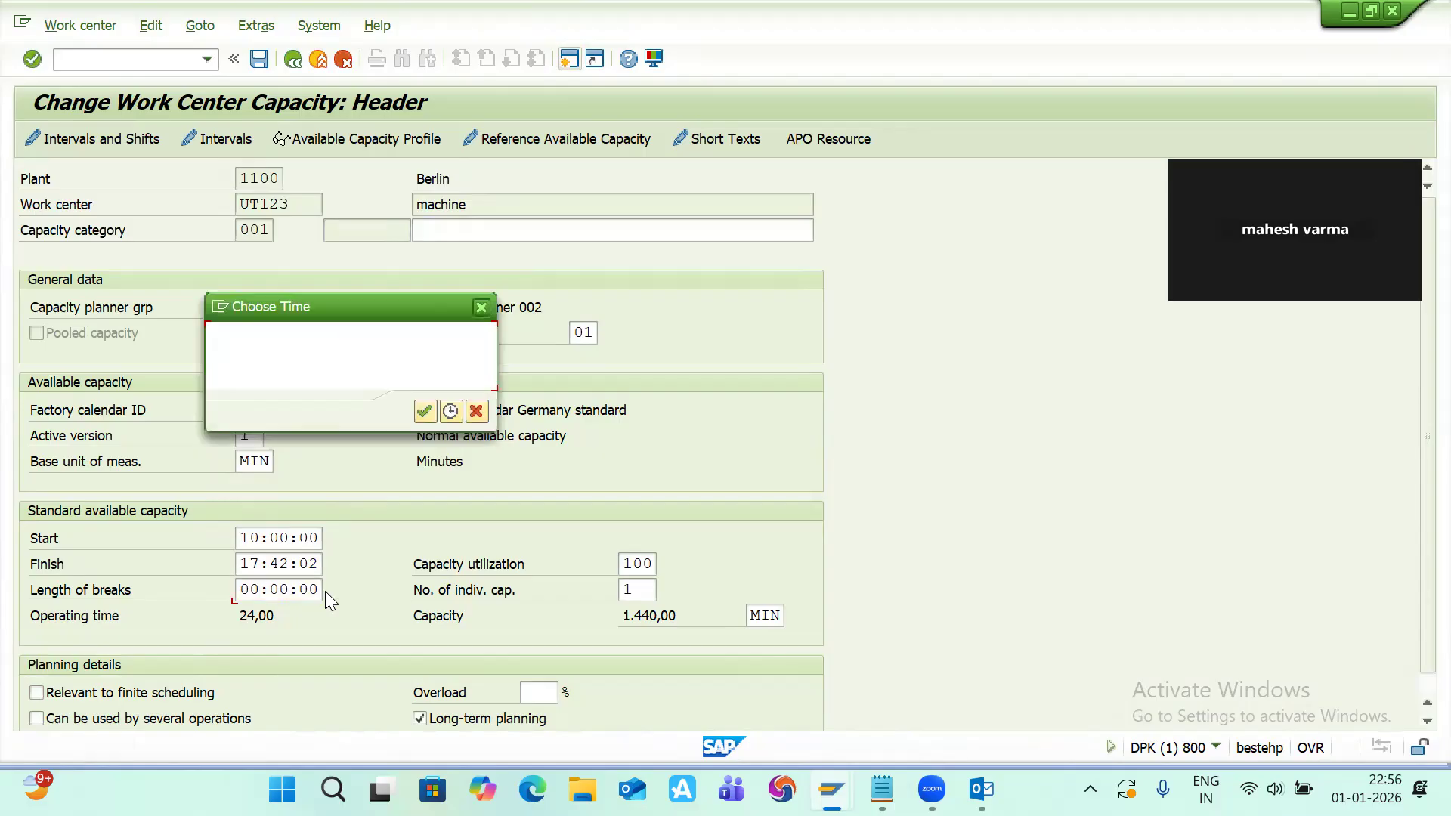
left_click(249, 368)
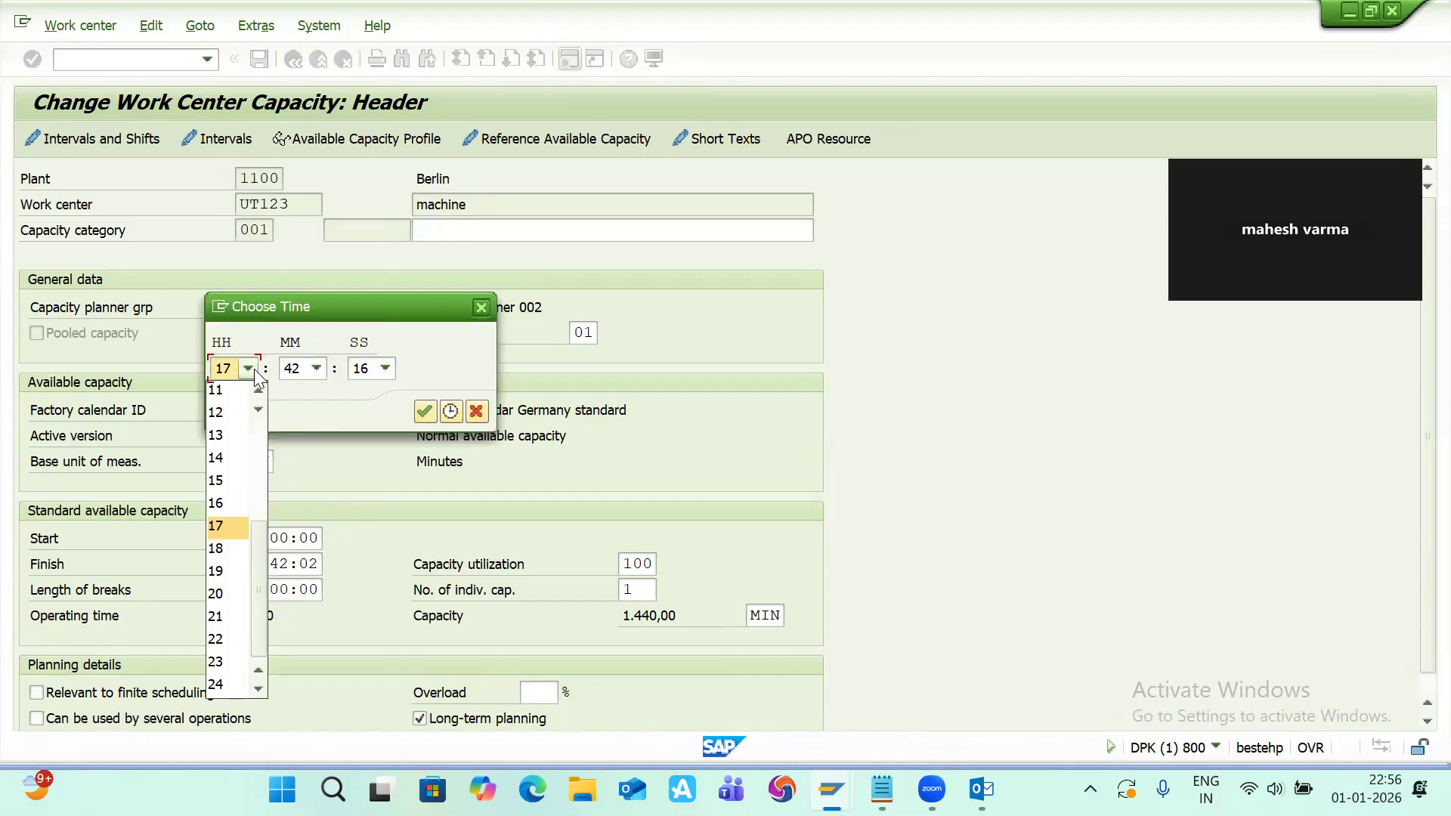
scroll(227, 438, "up", 2)
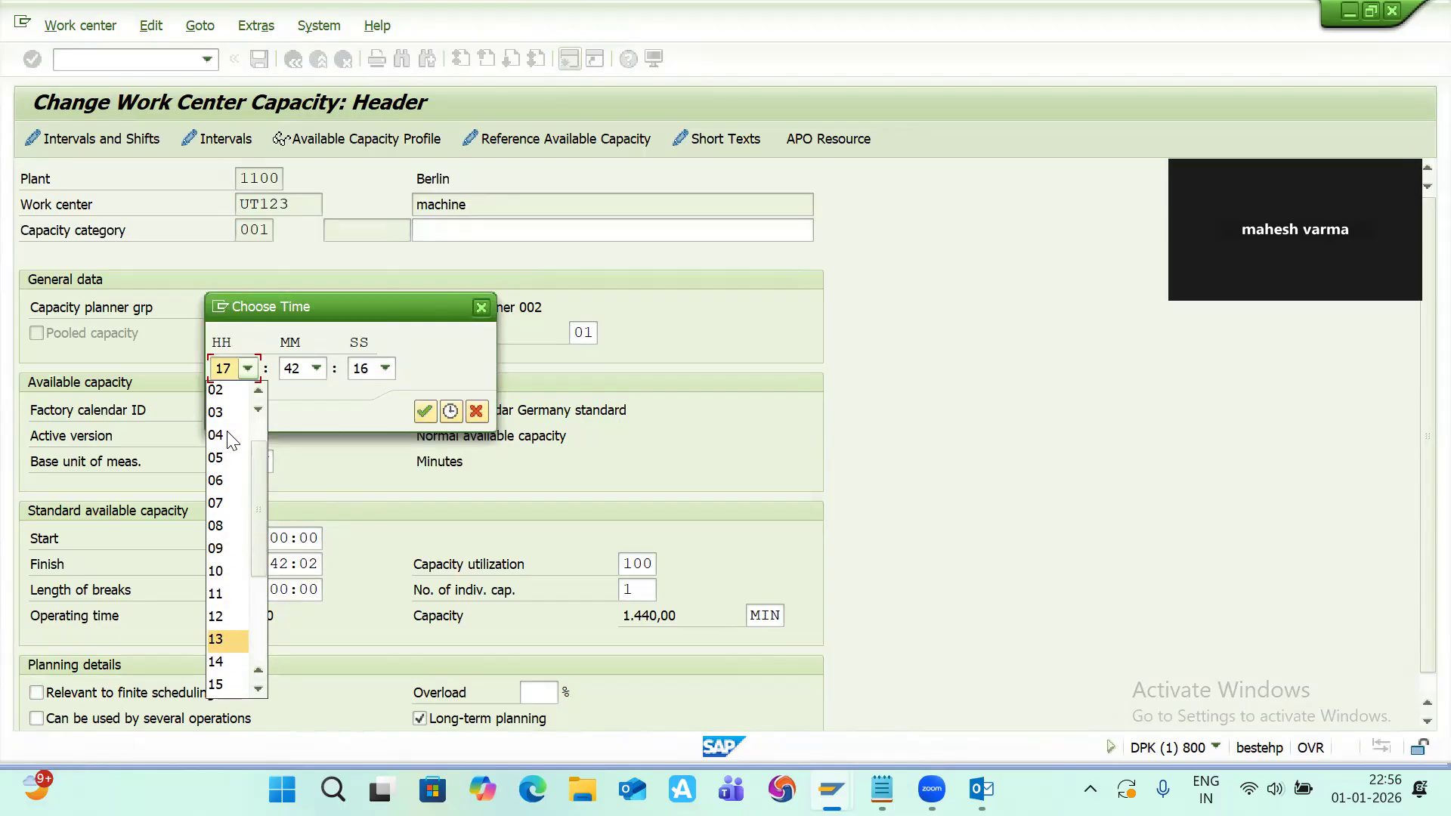
scroll(230, 445, "up", 1)
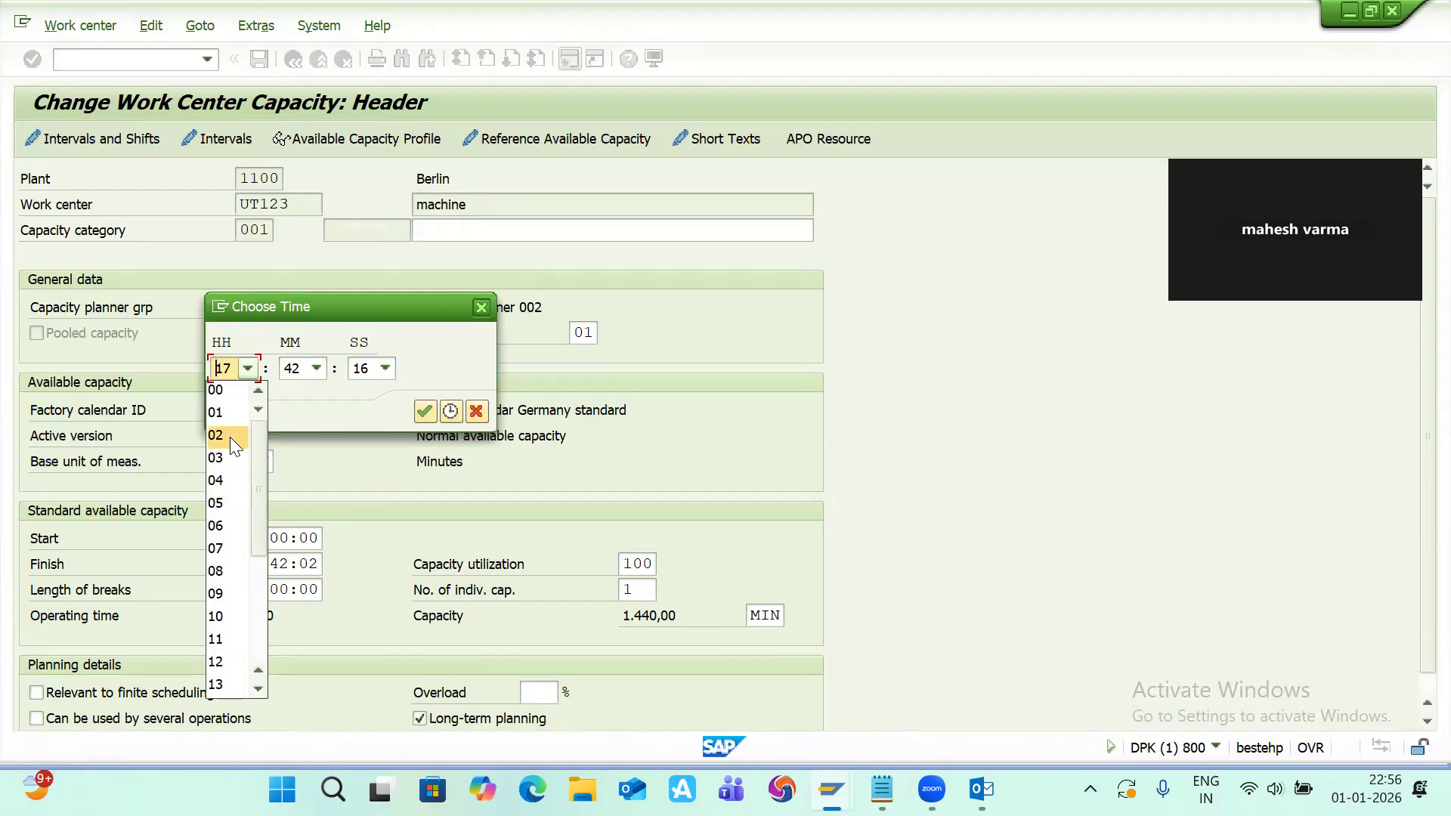
left_click(225, 413)
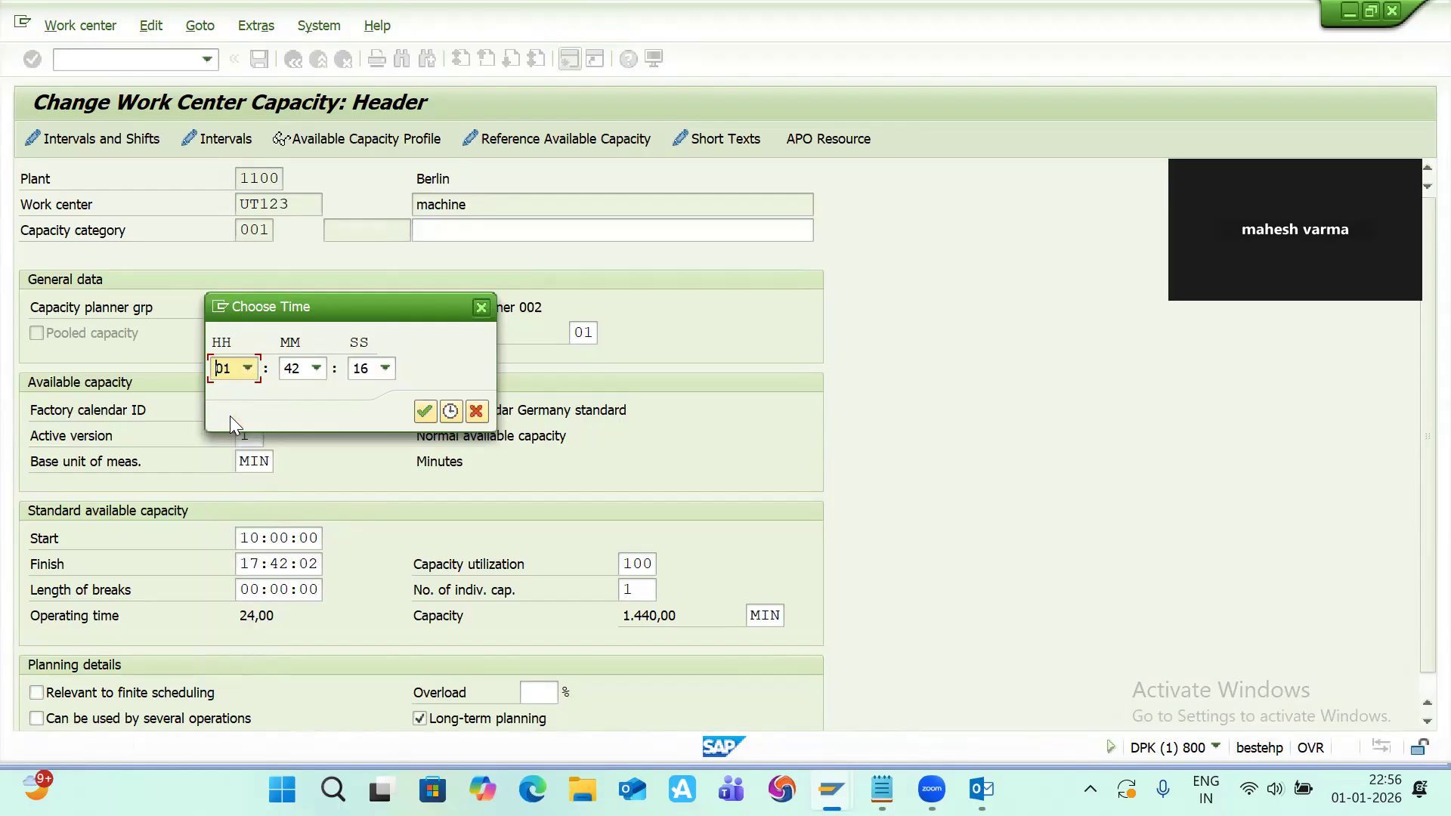
left_click(312, 374)
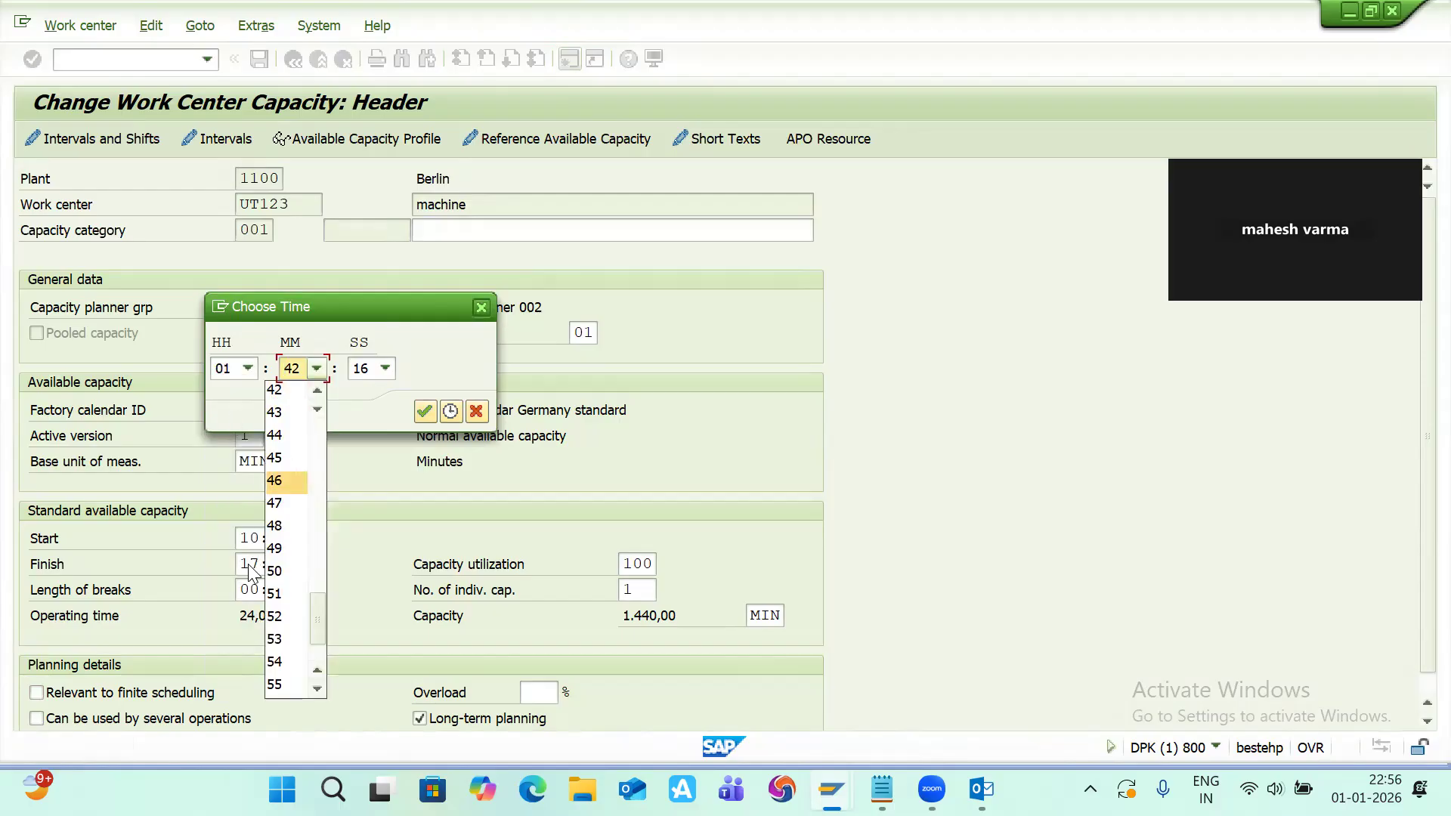
scroll(300, 440, "up", 10)
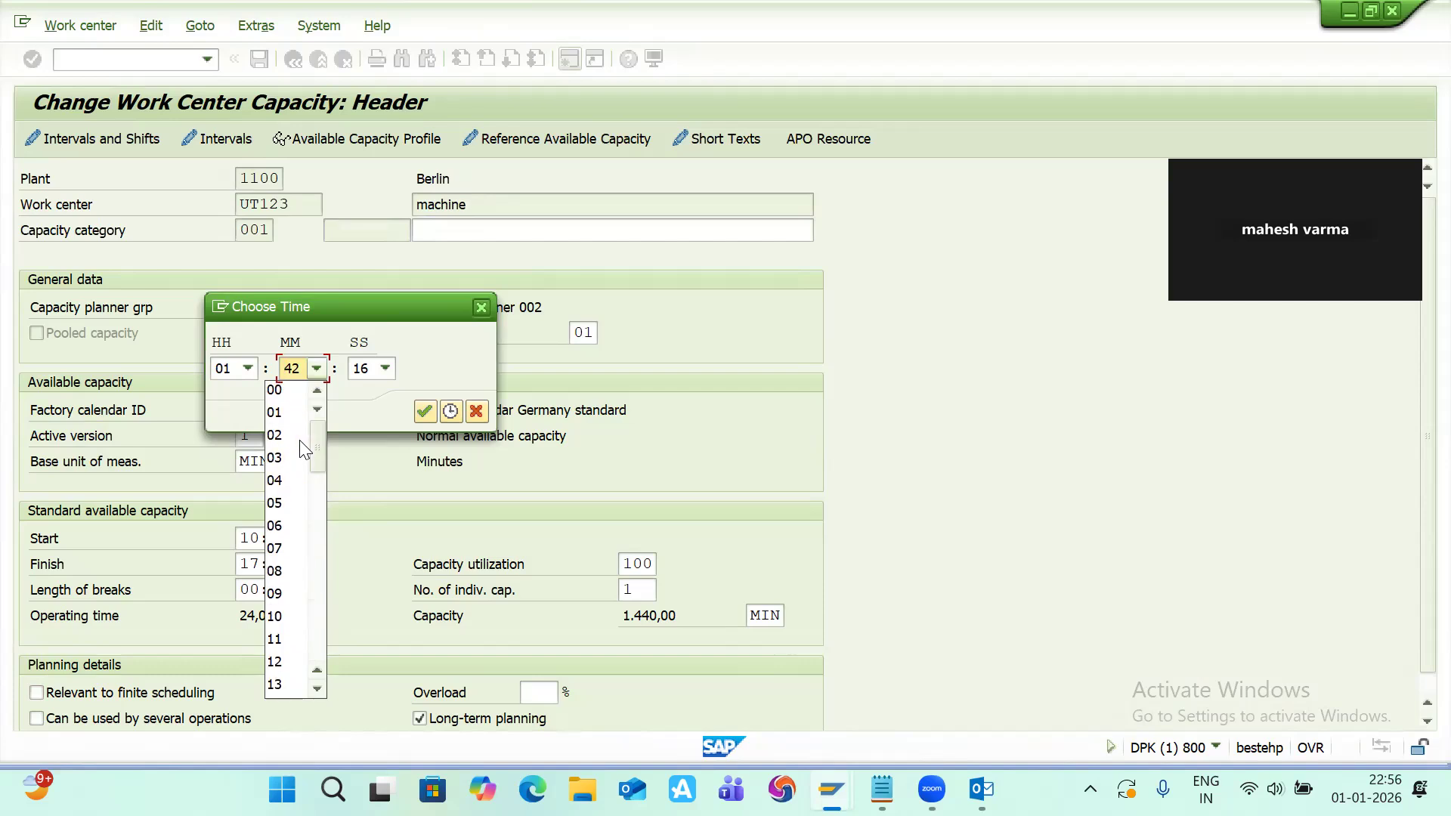
left_click(284, 392)
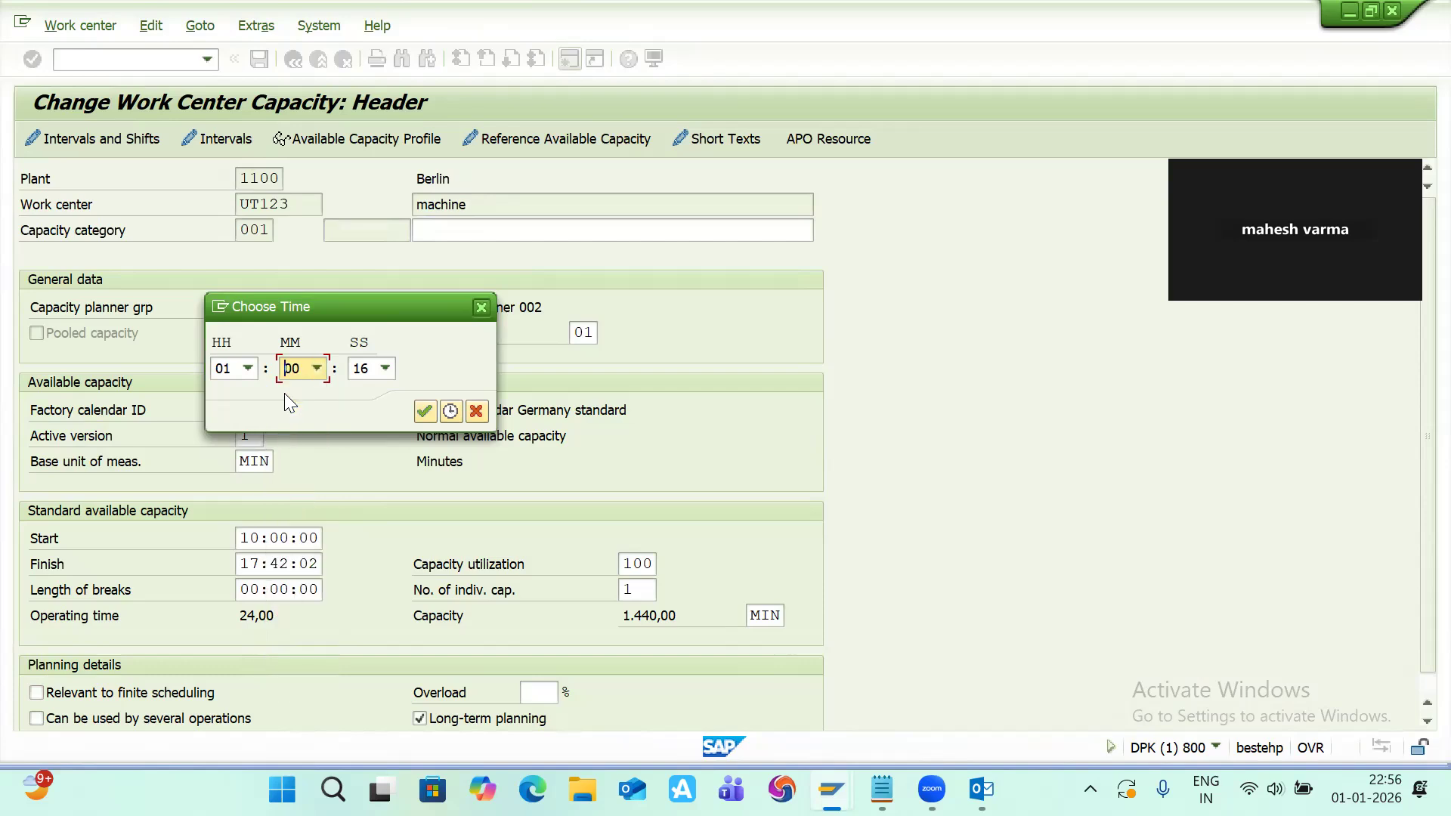
left_click(385, 369)
scroll(346, 483, "up", 4)
scroll(346, 483, "up", 1)
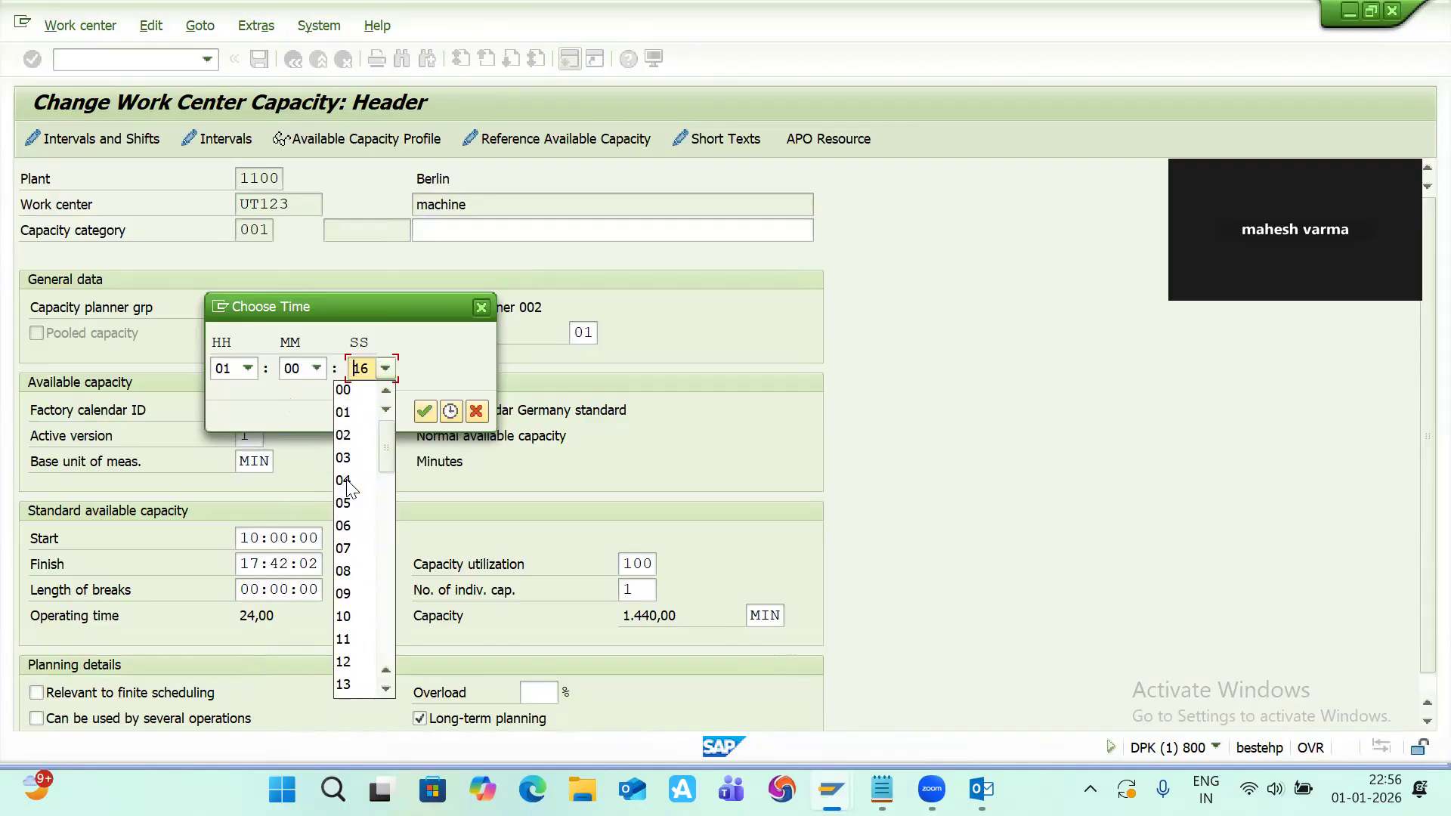
left_click(361, 389)
left_click(426, 412)
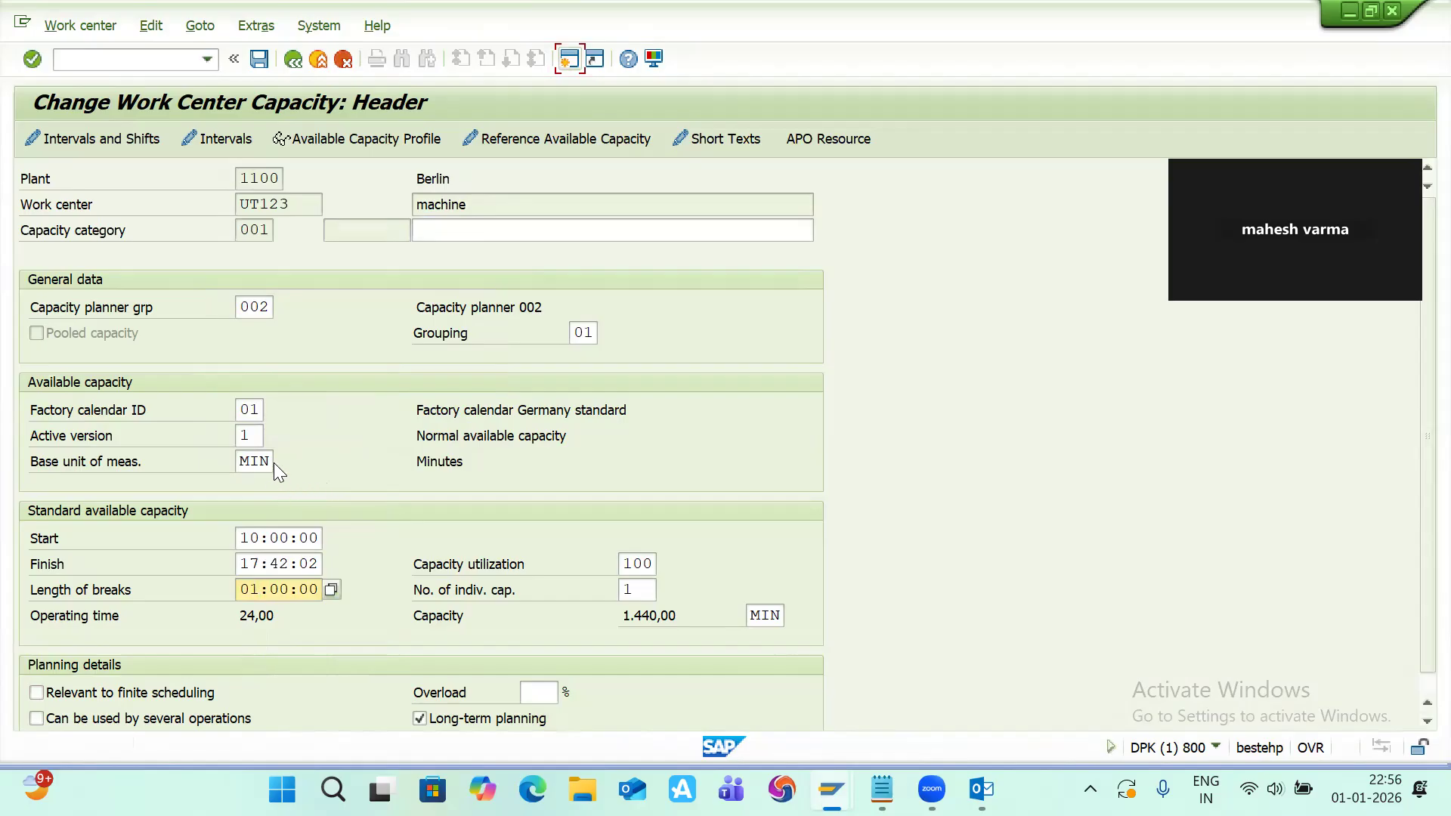
Step: Change both the base unit of measure and the capacity unit to HR
key("BackSpace")
key("BackSpace")
key("BackSpace")
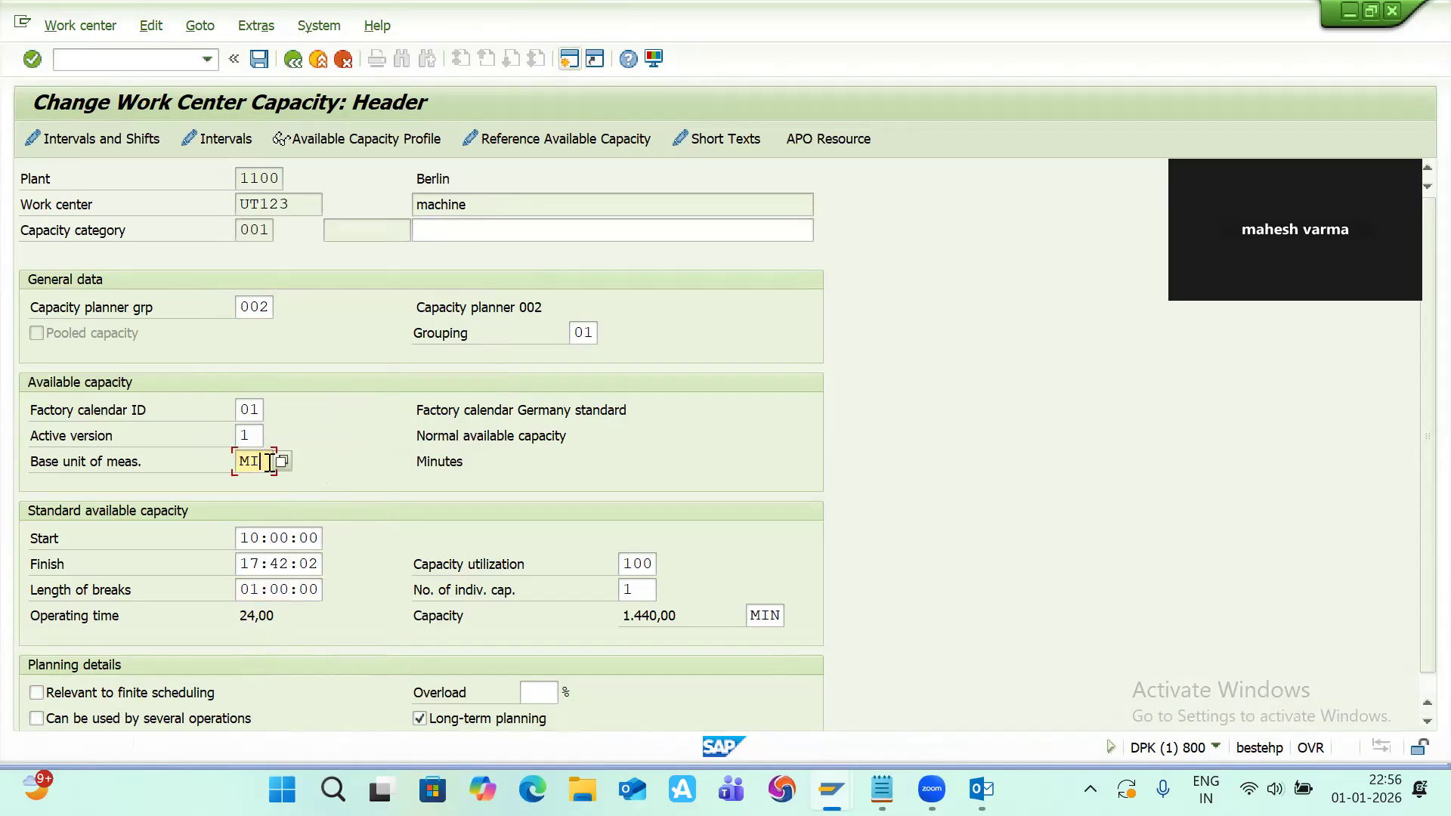
key("Down")
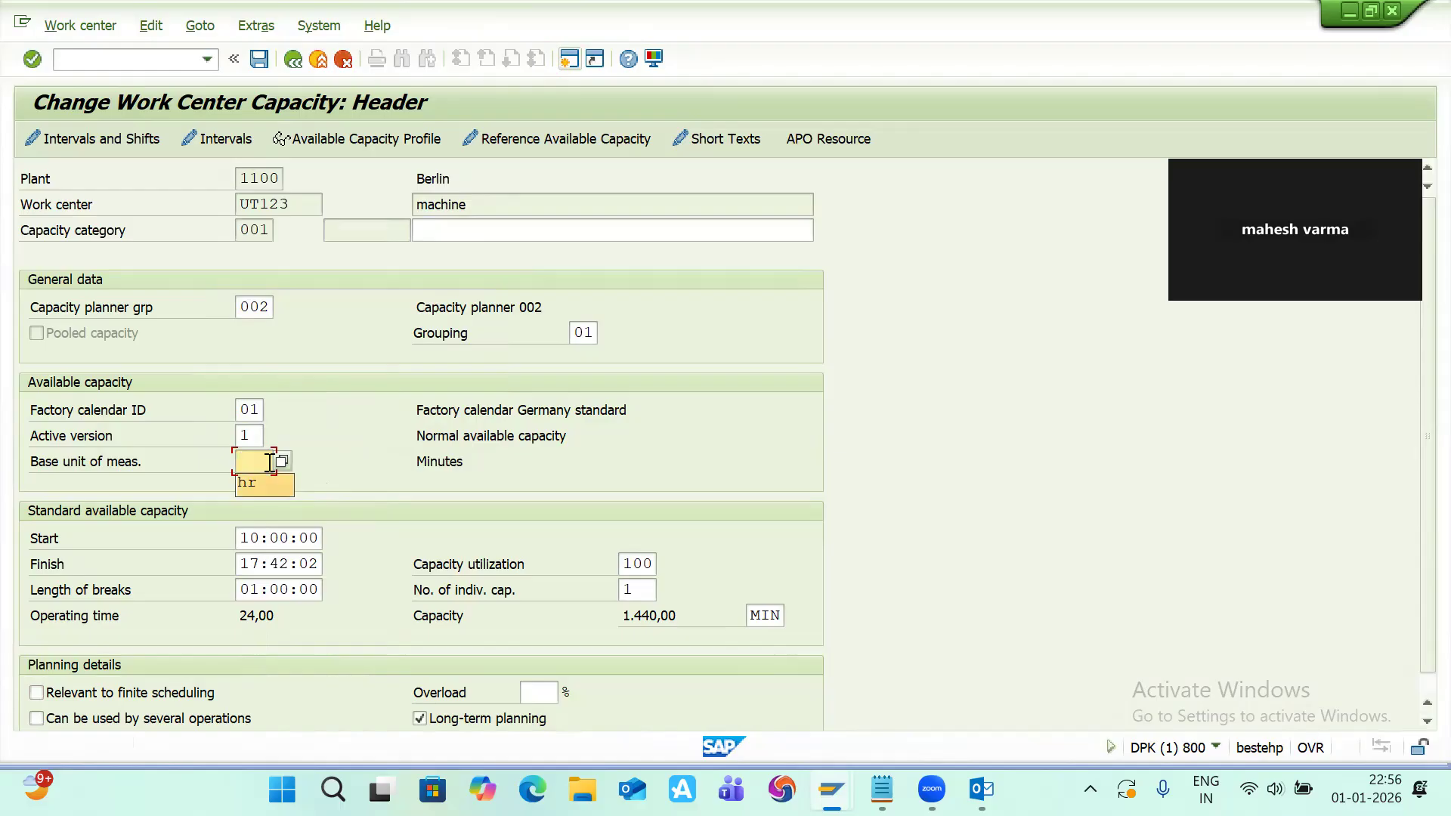
key("Return")
key("Return")
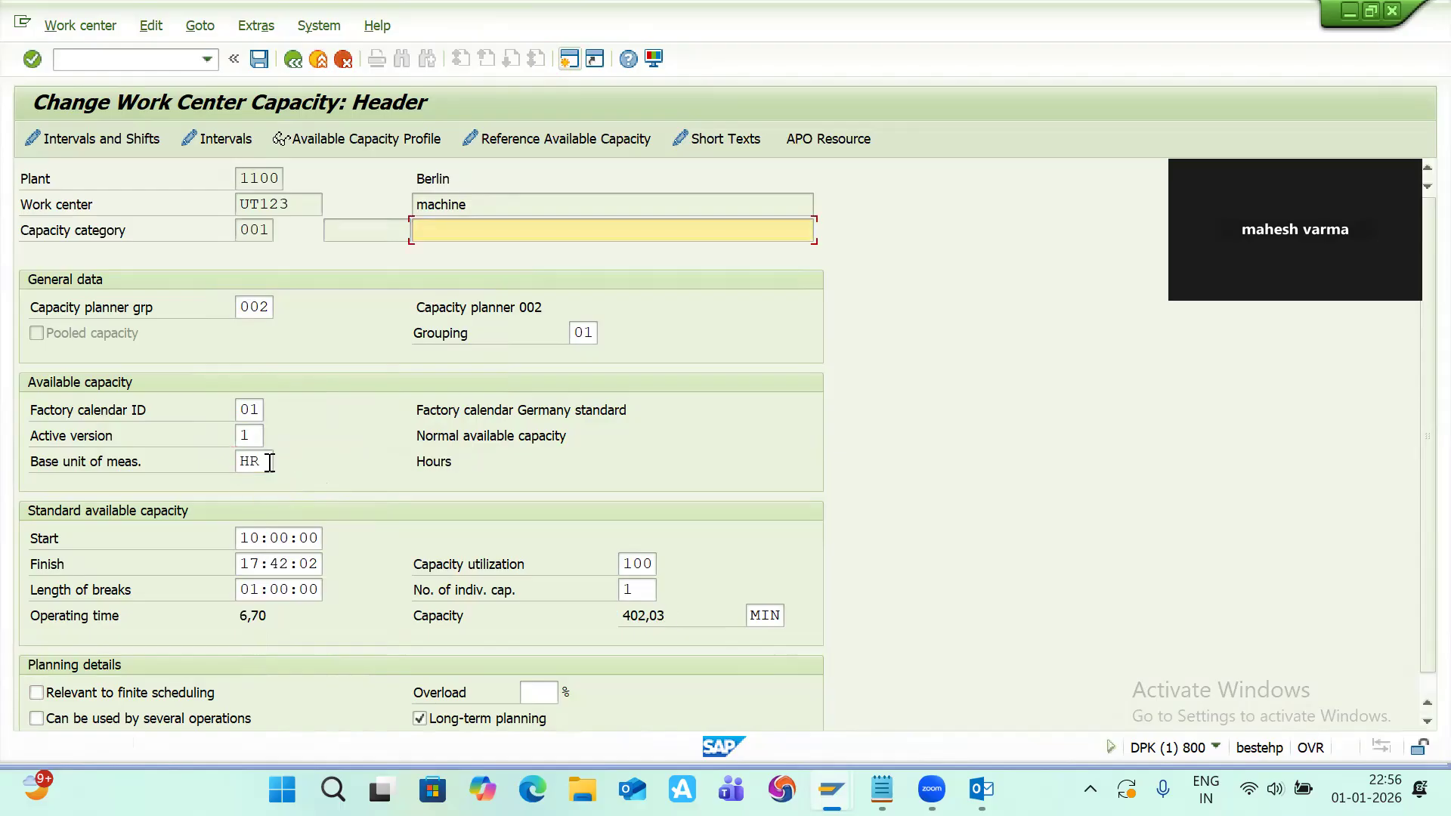
left_click(778, 615)
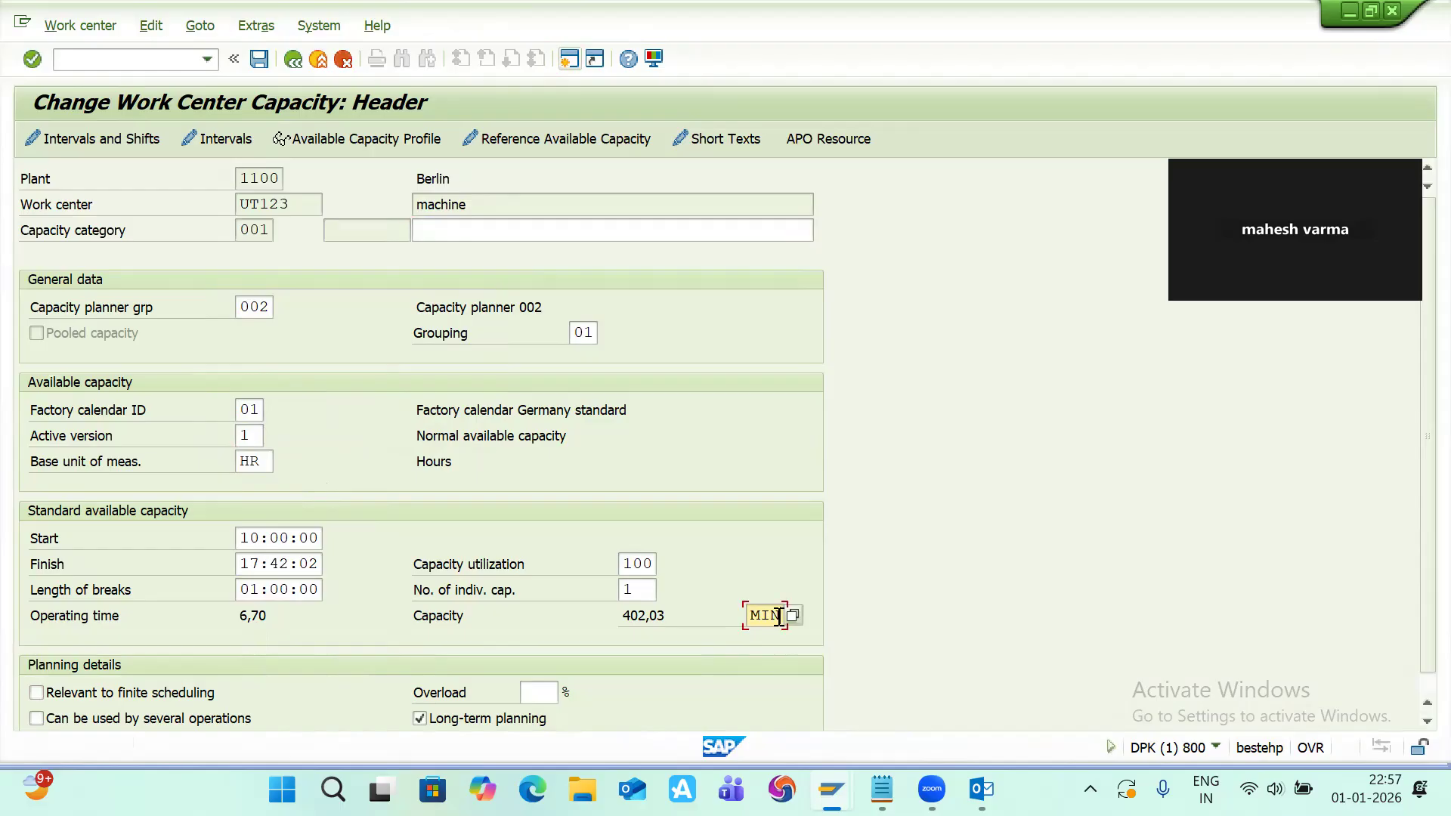
key("BackSpace")
key("BackSpace")
key("BackSpace")
type("hr")
key("Return")
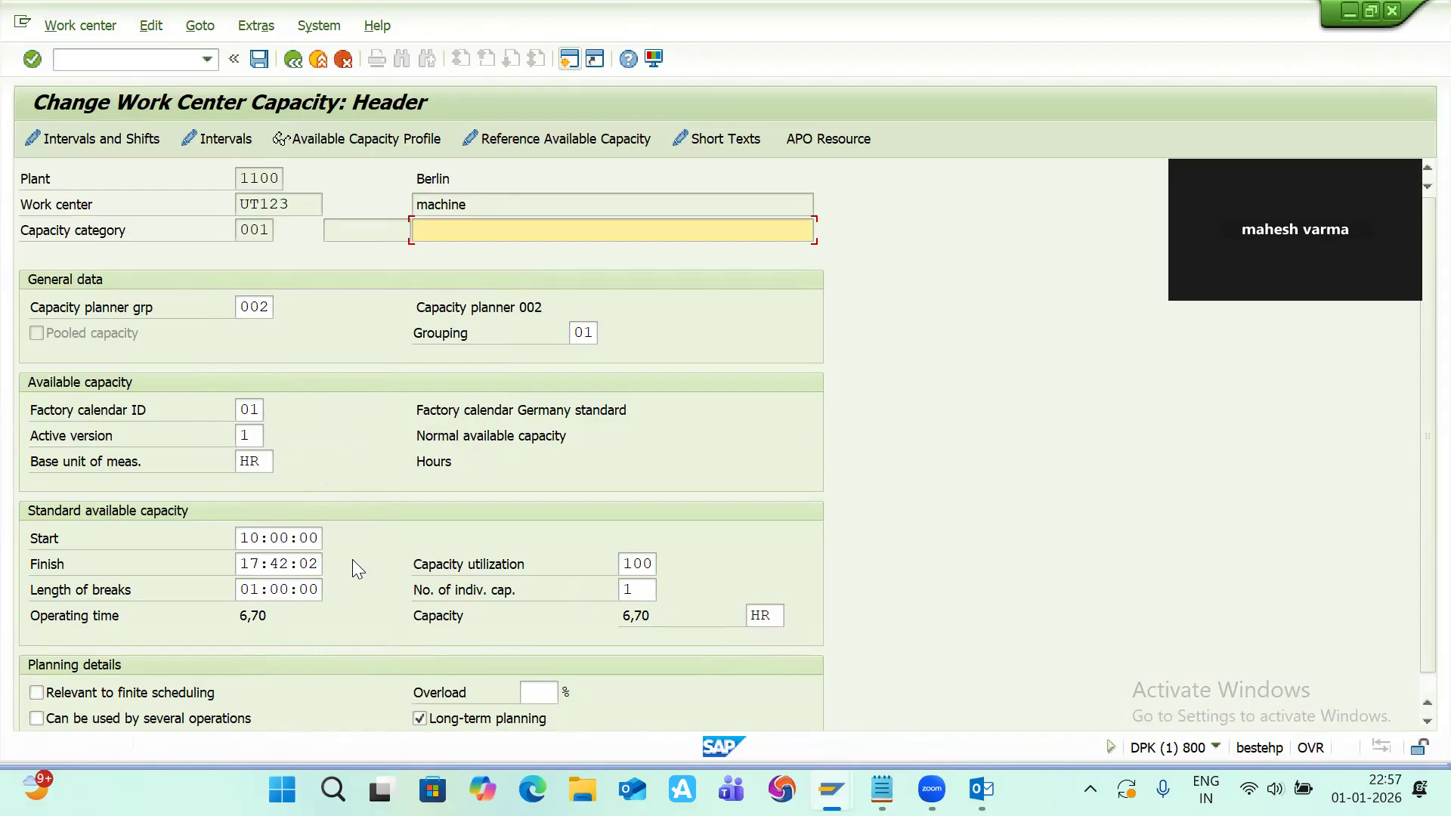
Step: Set the capacity's finish time to 19:00:00 using the time picker
left_click(261, 564)
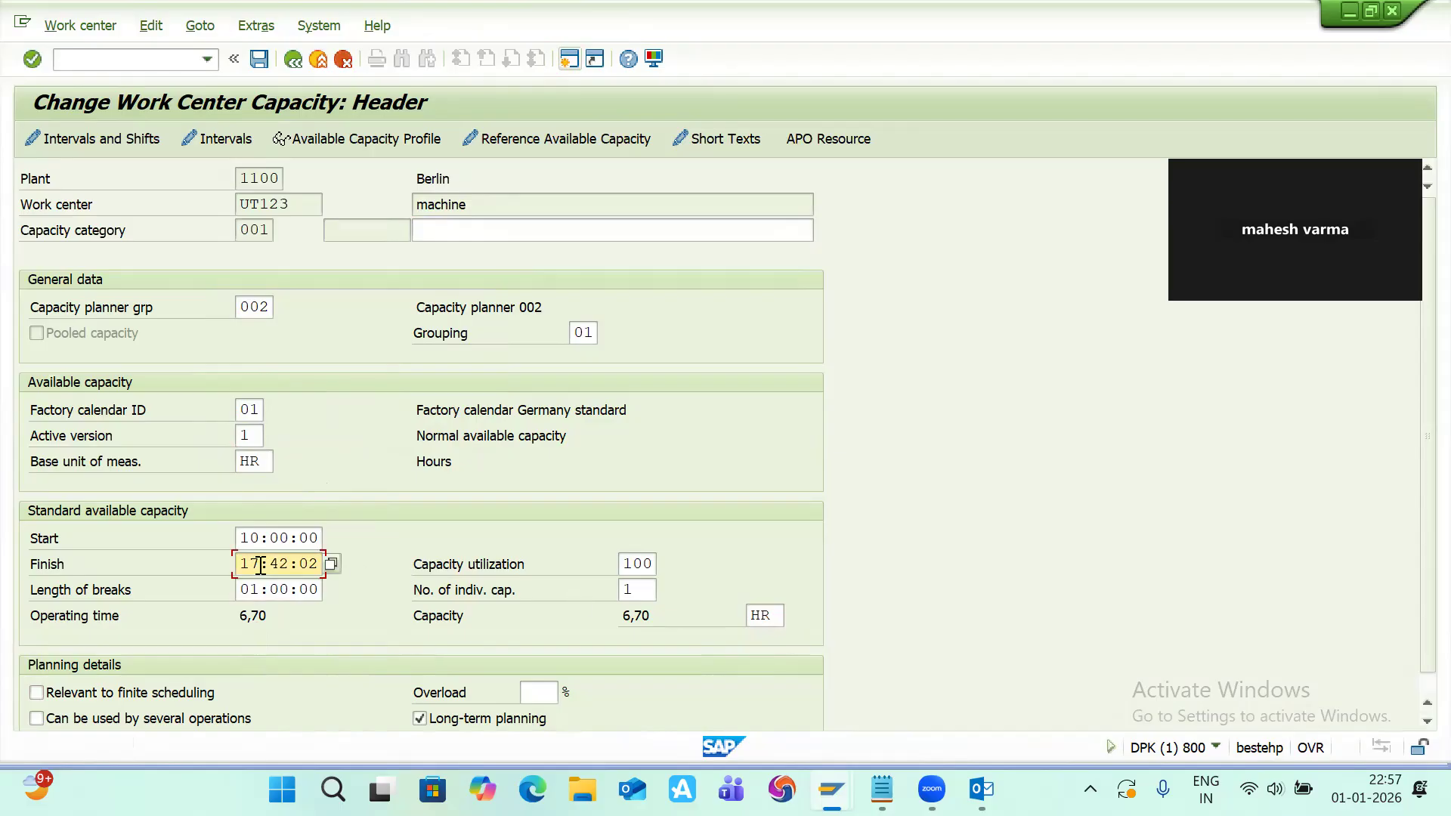
left_click(330, 565)
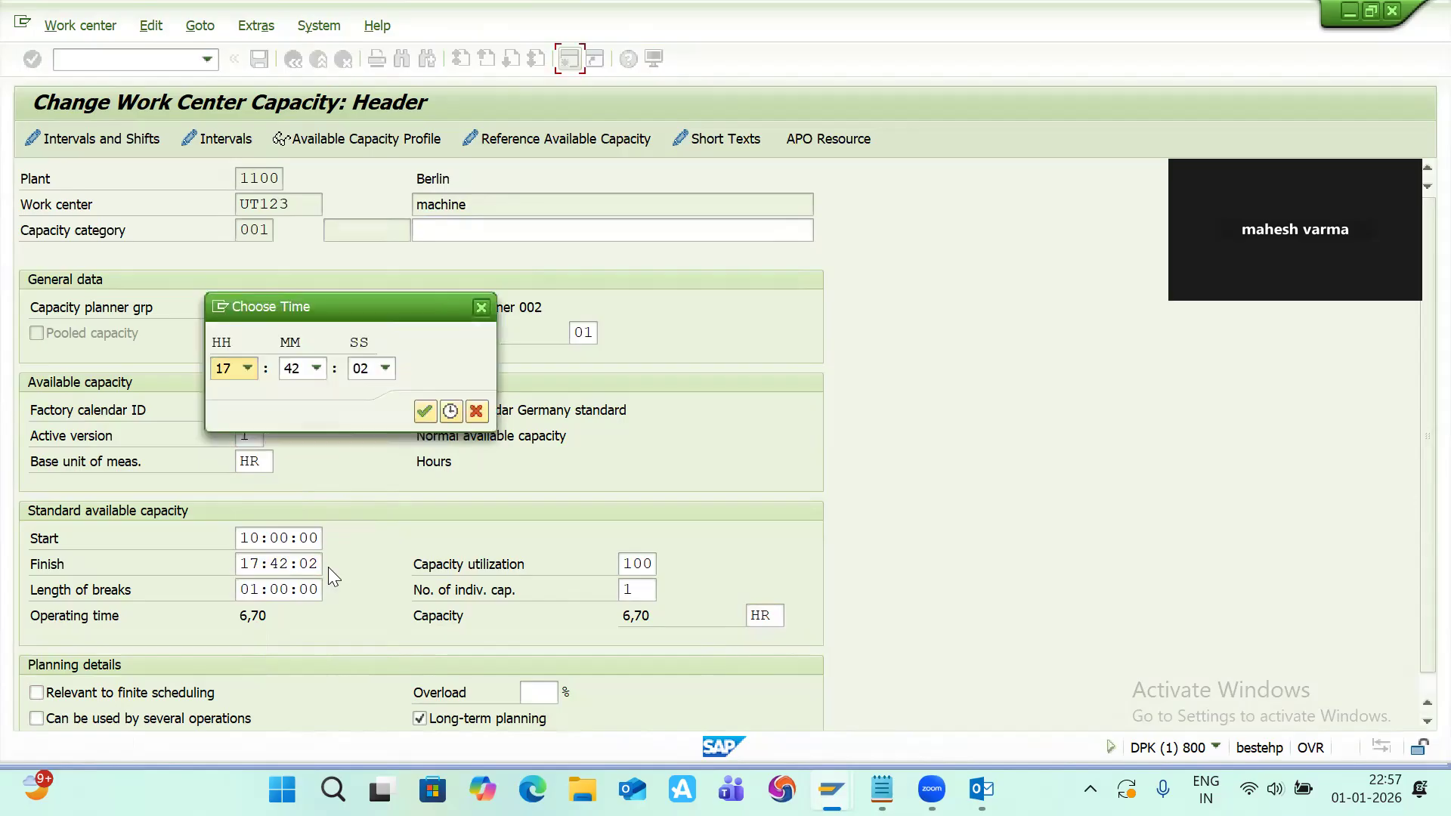
left_click(247, 369)
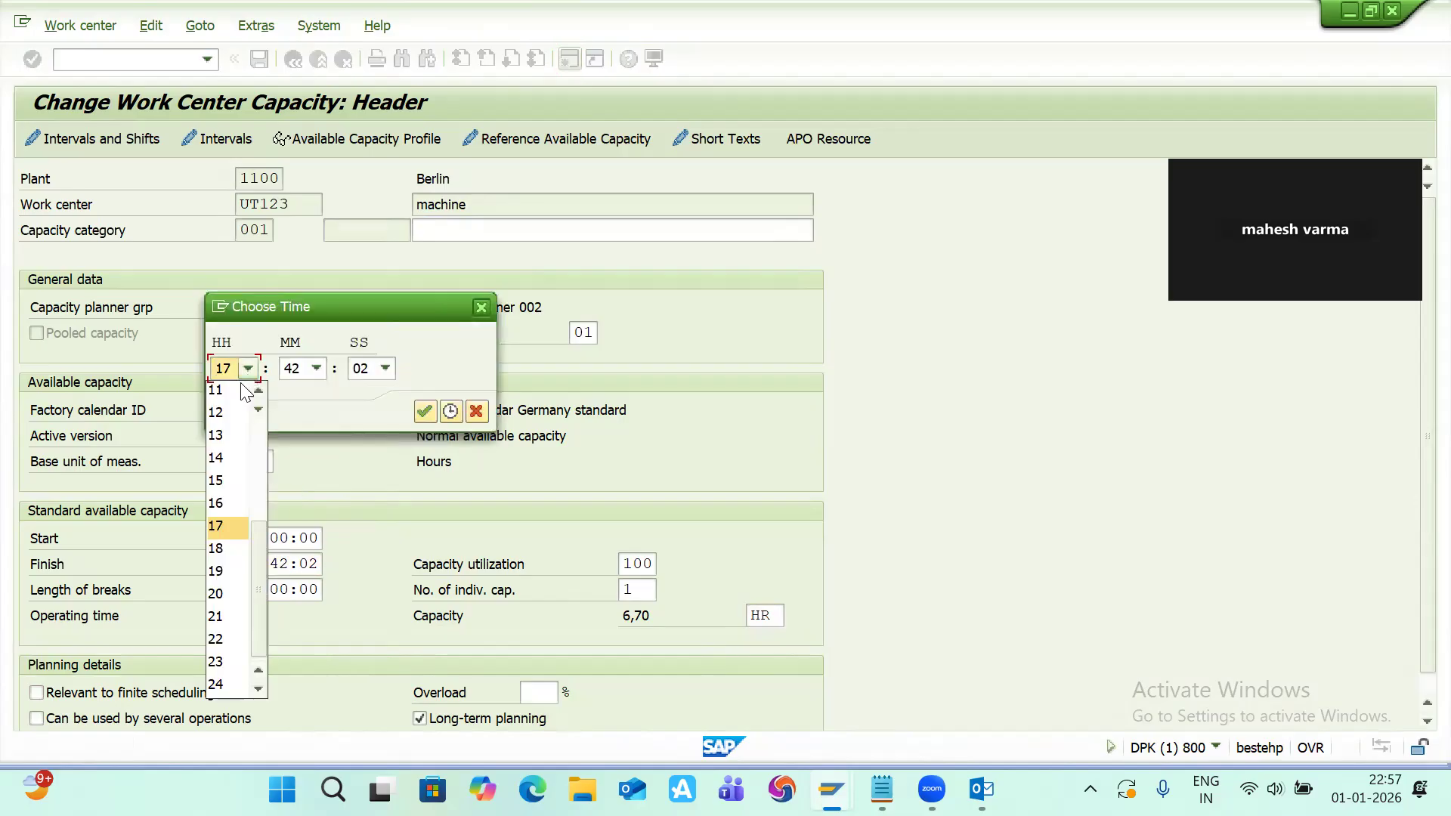
left_click(226, 570)
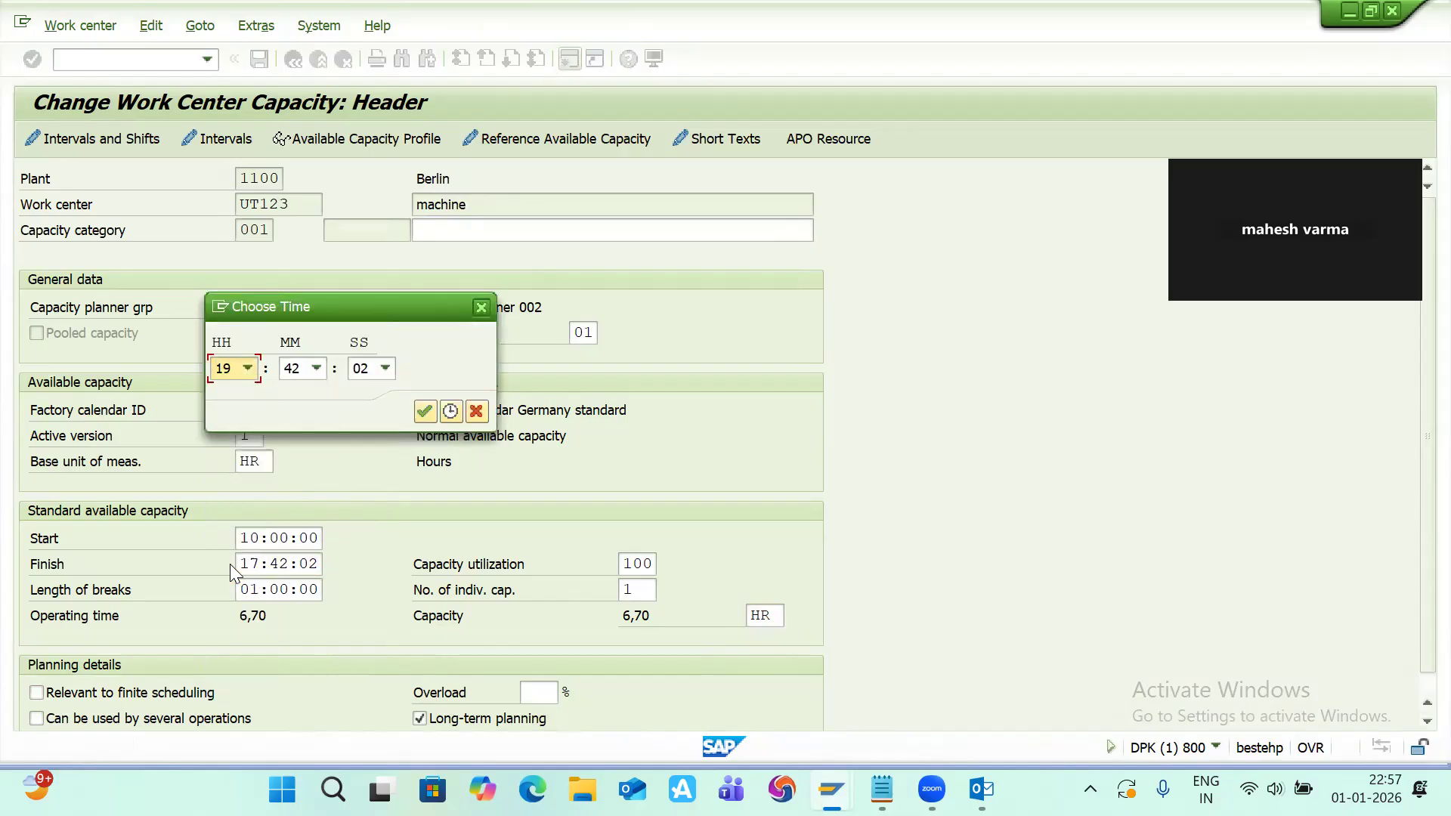
left_click(311, 375)
scroll(291, 434, "up", 10)
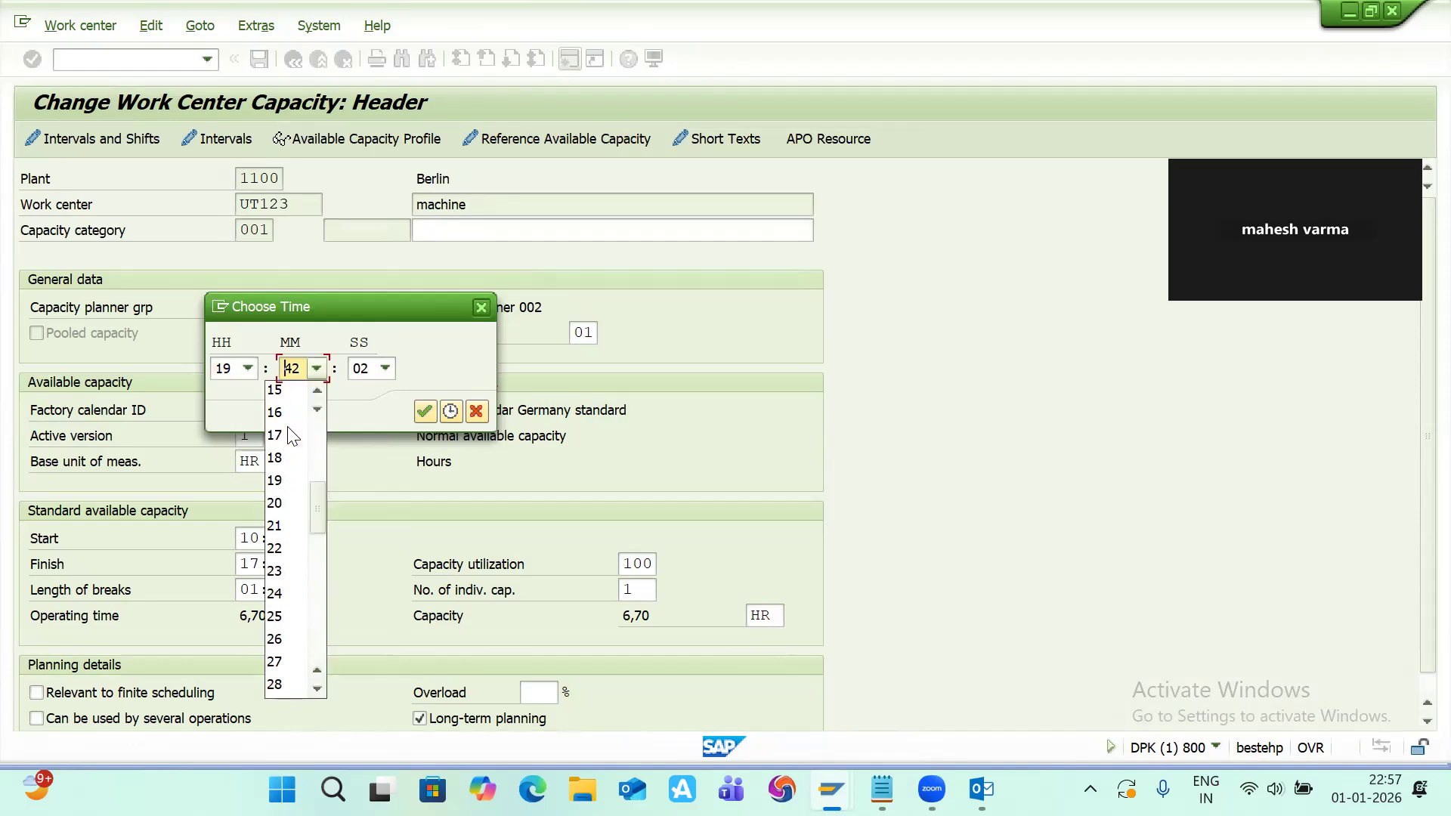
left_click(275, 391)
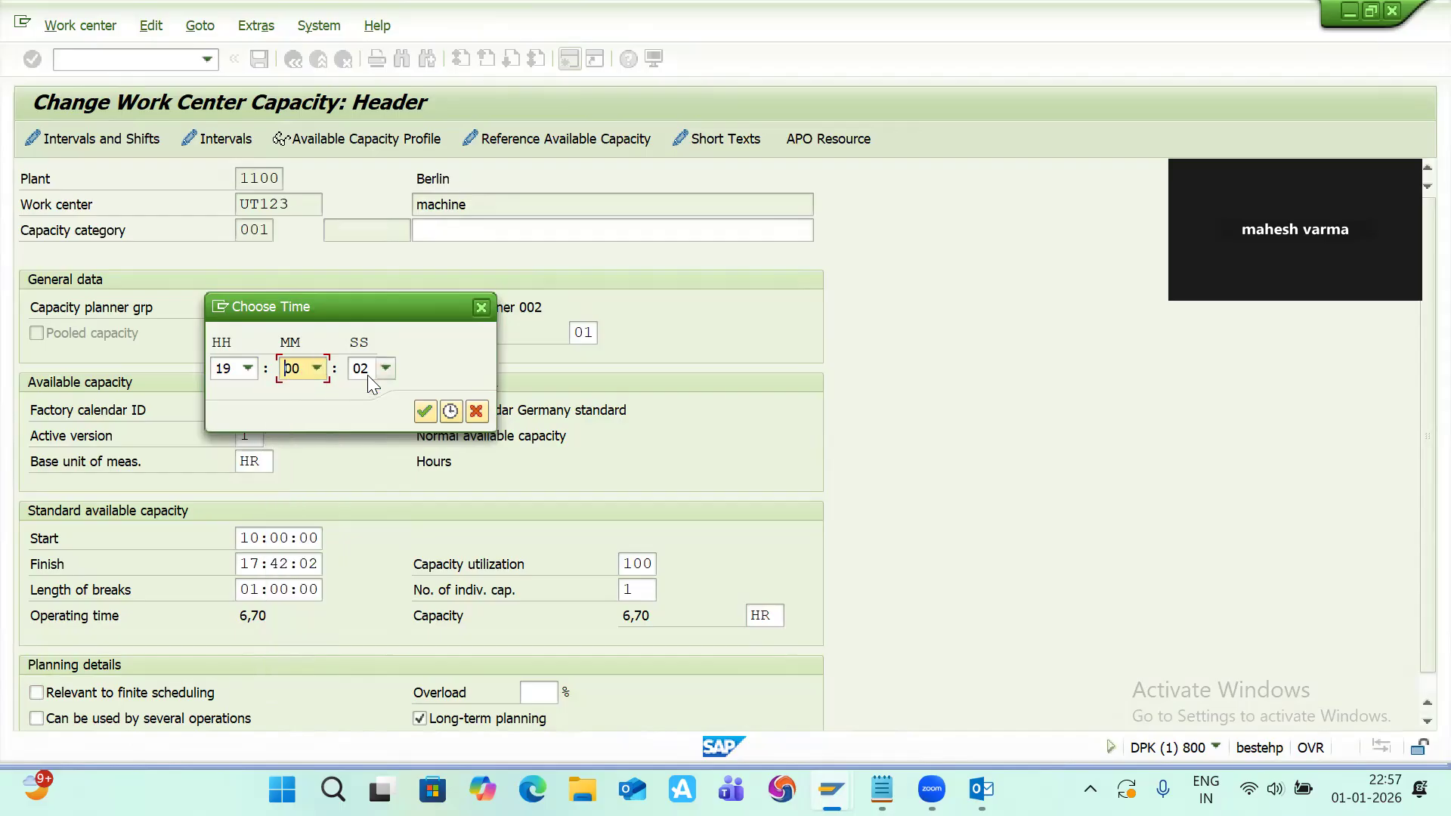
left_click(383, 373)
scroll(363, 419, "up", 2)
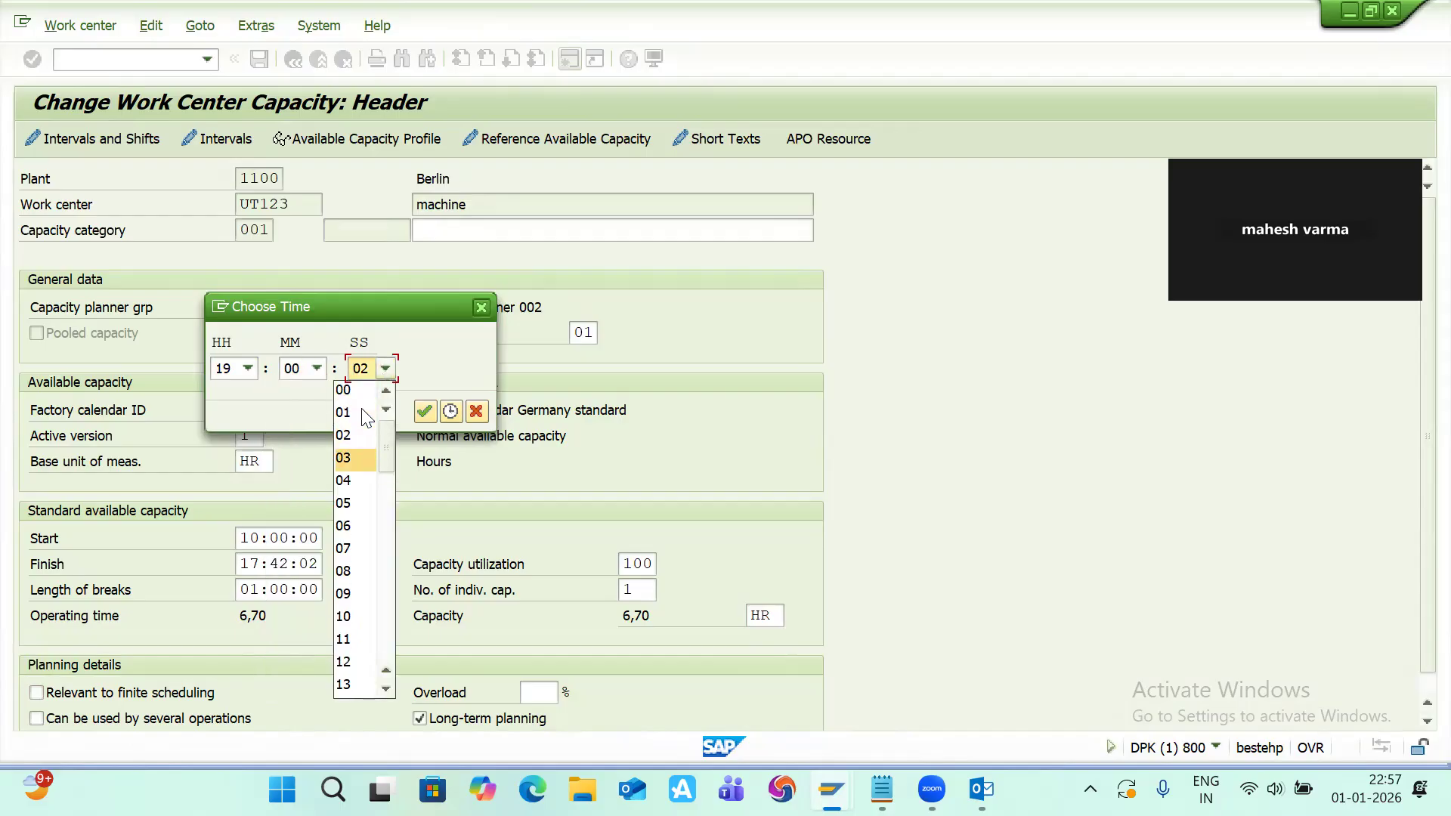
left_click(352, 389)
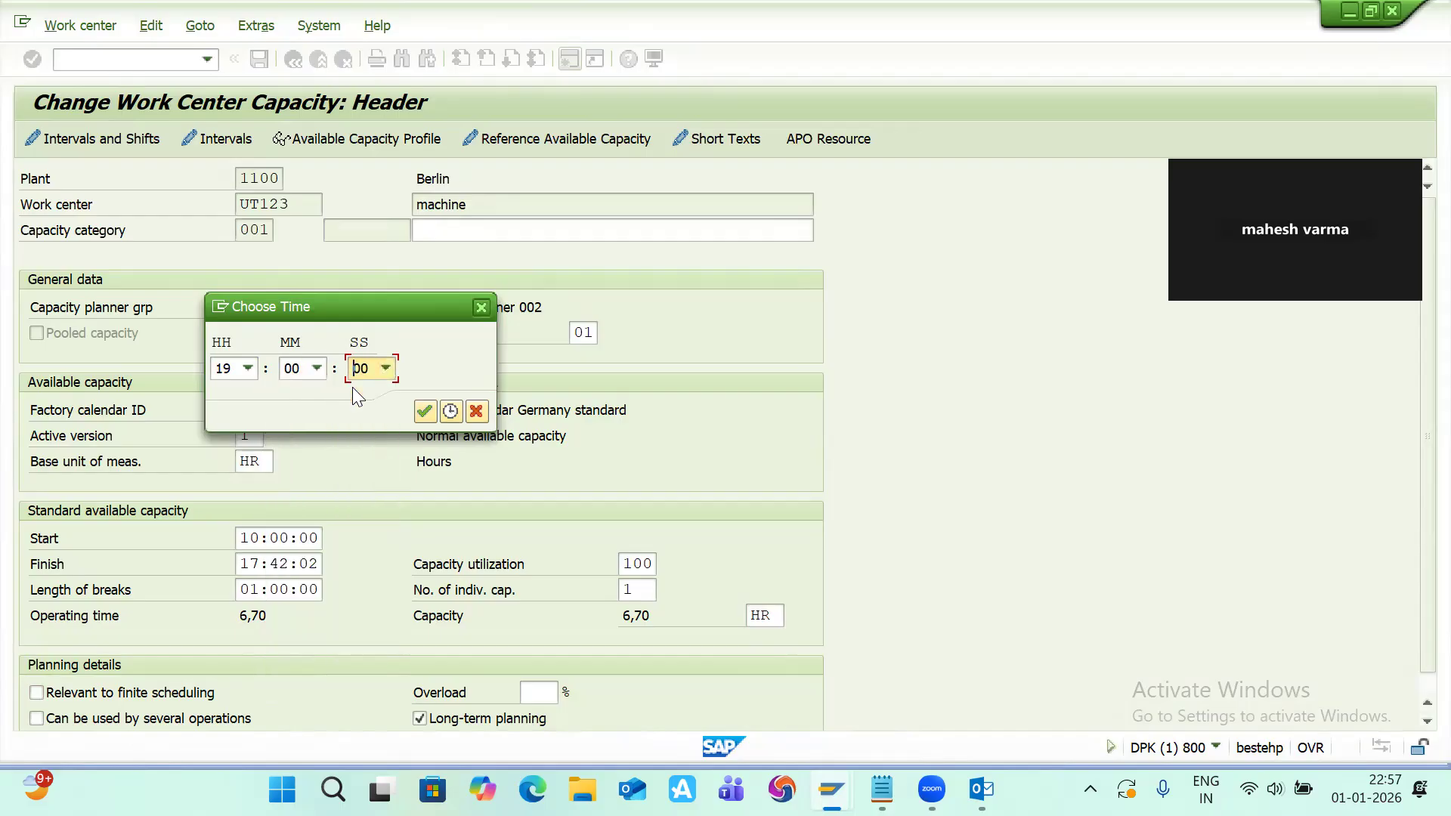
left_click(428, 412)
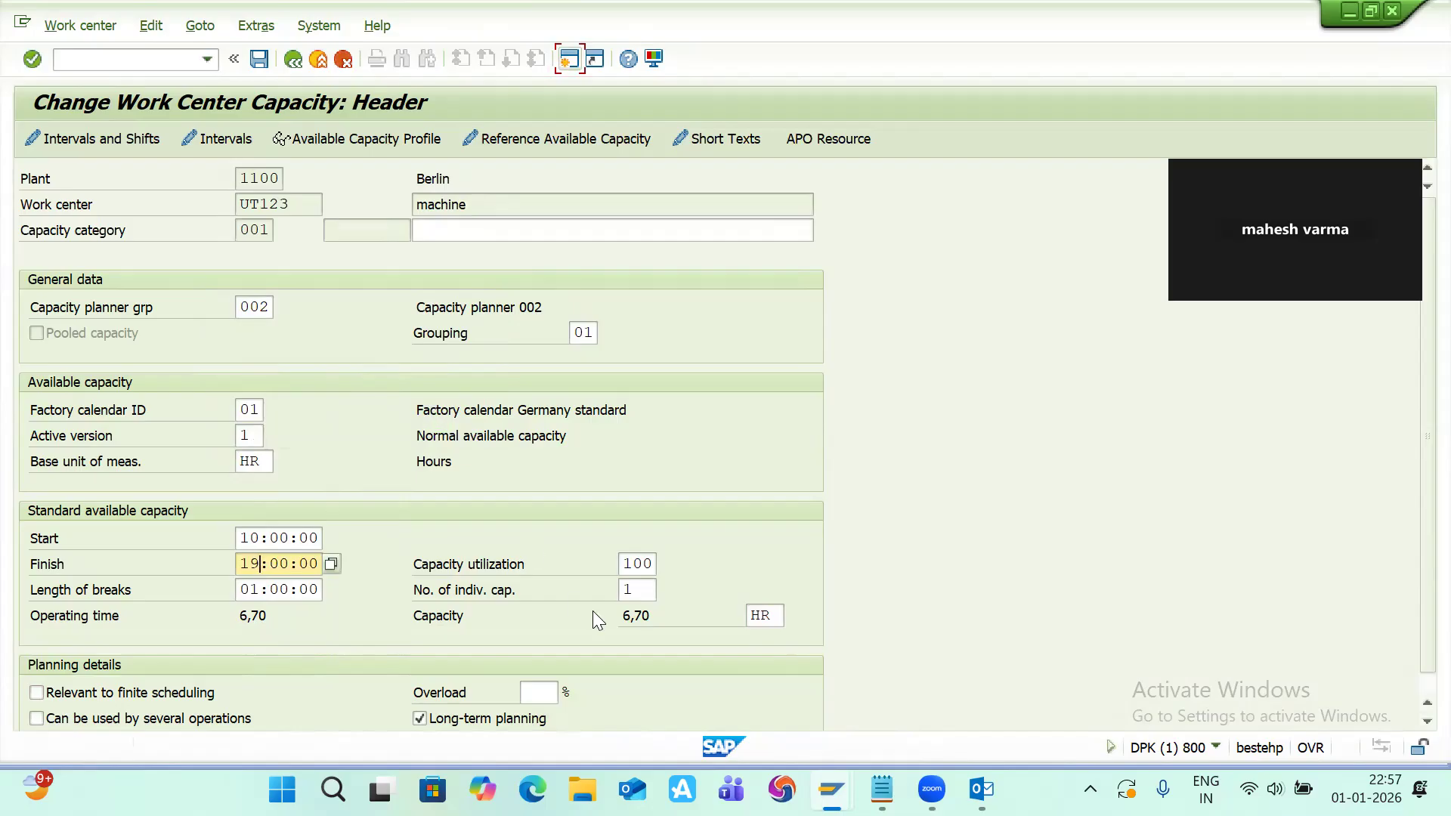
key("Return")
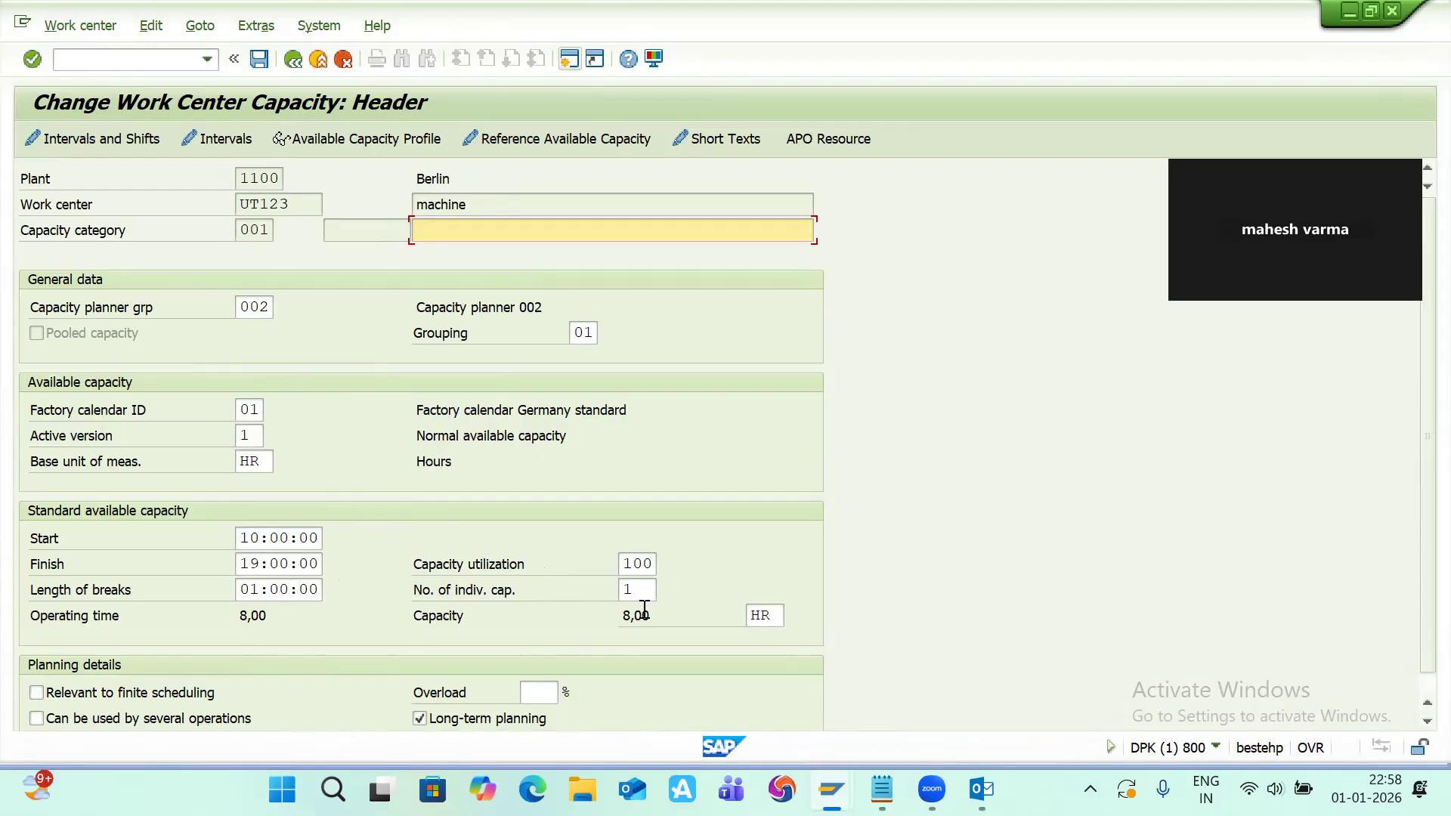
Step: Change the capacity utilization to 90, then restore it to 100
left_click(652, 566)
key("BackSpace")
key("BackSpace")
key("BackSpace")
type("90")
key("Return")
left_click(646, 565)
key("BackSpace")
key("BackSpace")
key("Down")
key("Down")
key("Return")
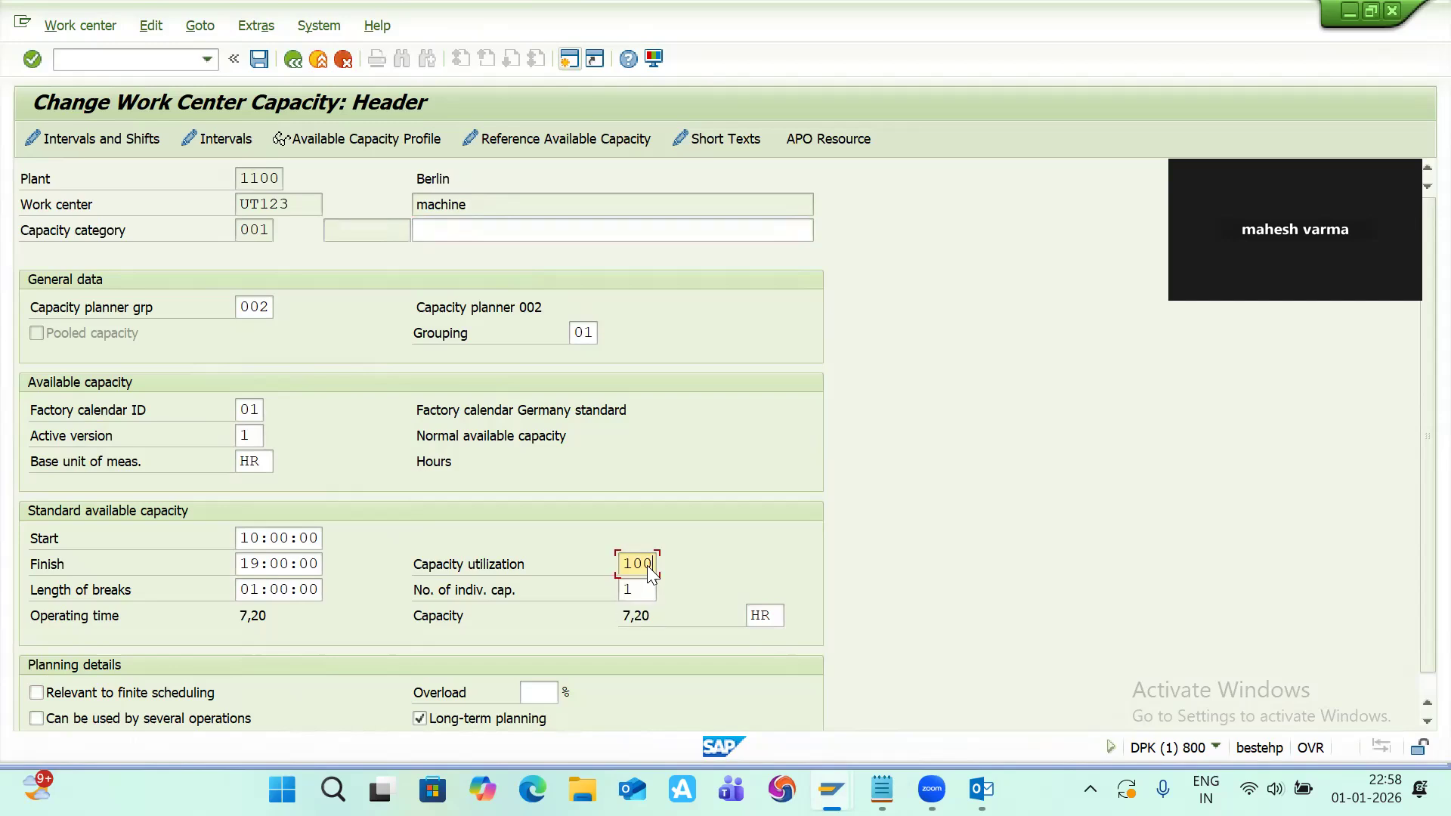
key("Return")
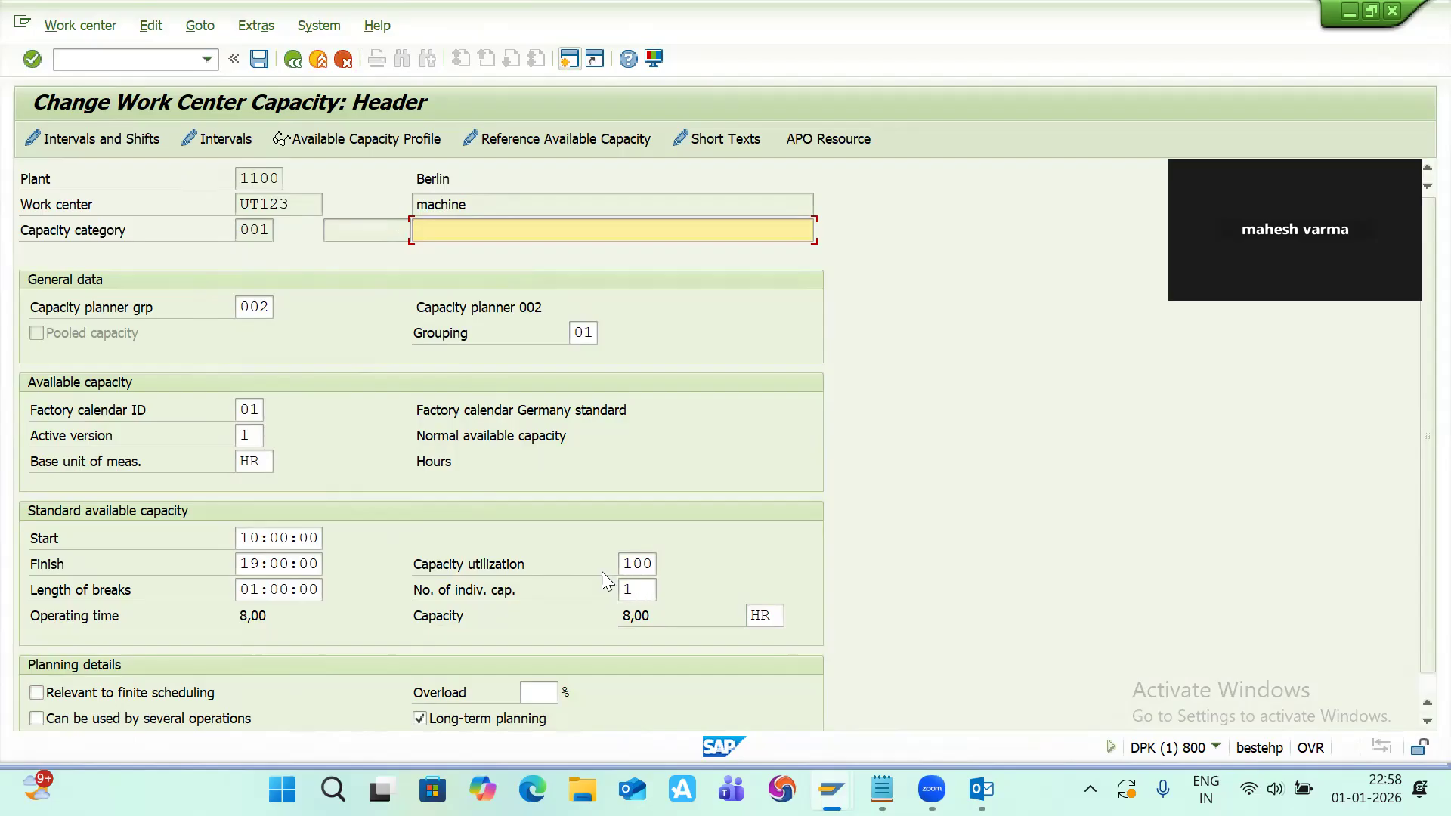
Step: Change the number of individual capacities to 2, then restore it to 1
left_click(628, 591)
type("1")
left_click(635, 590)
key("BackSpace")
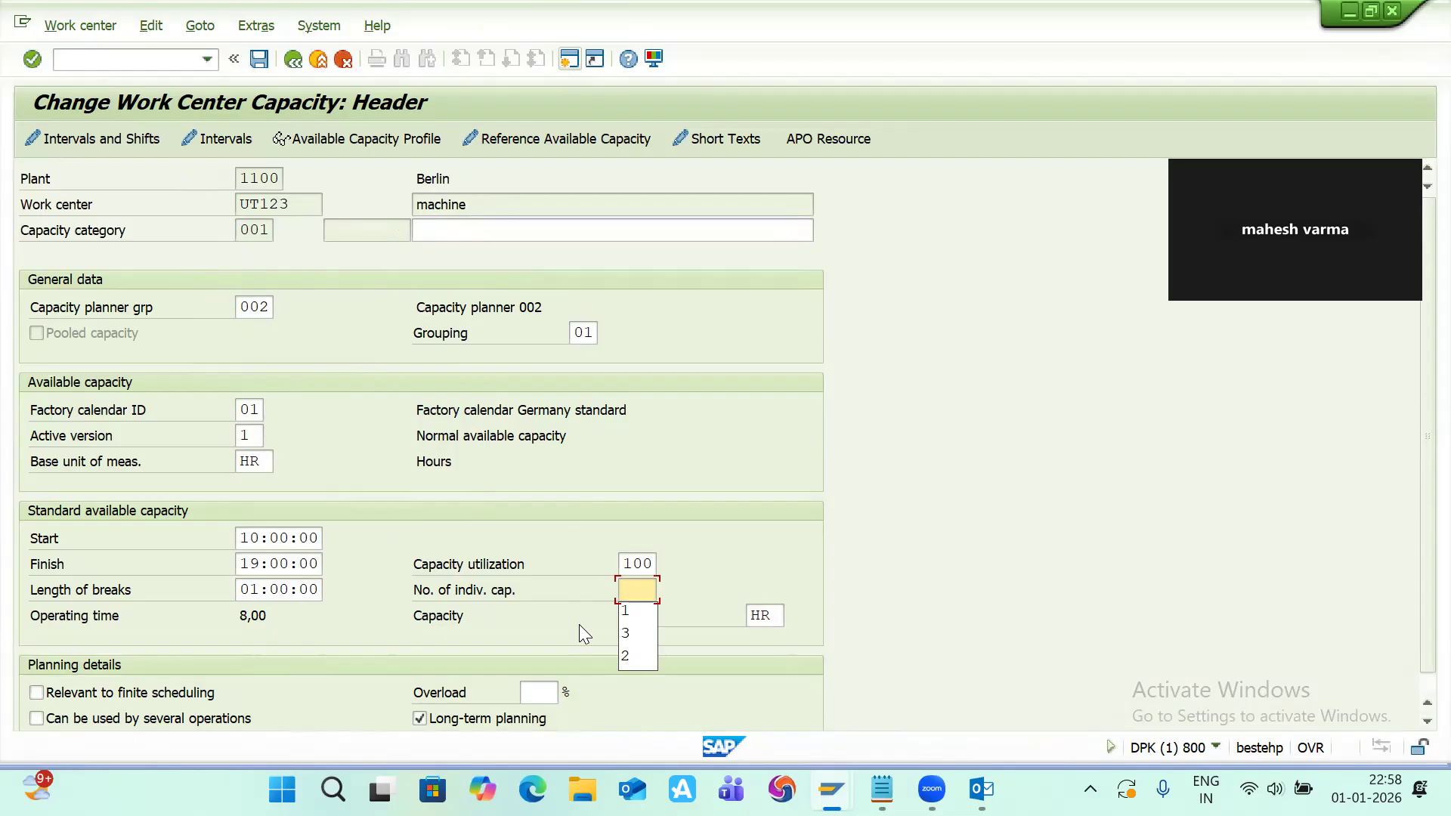
type("2")
key("Return")
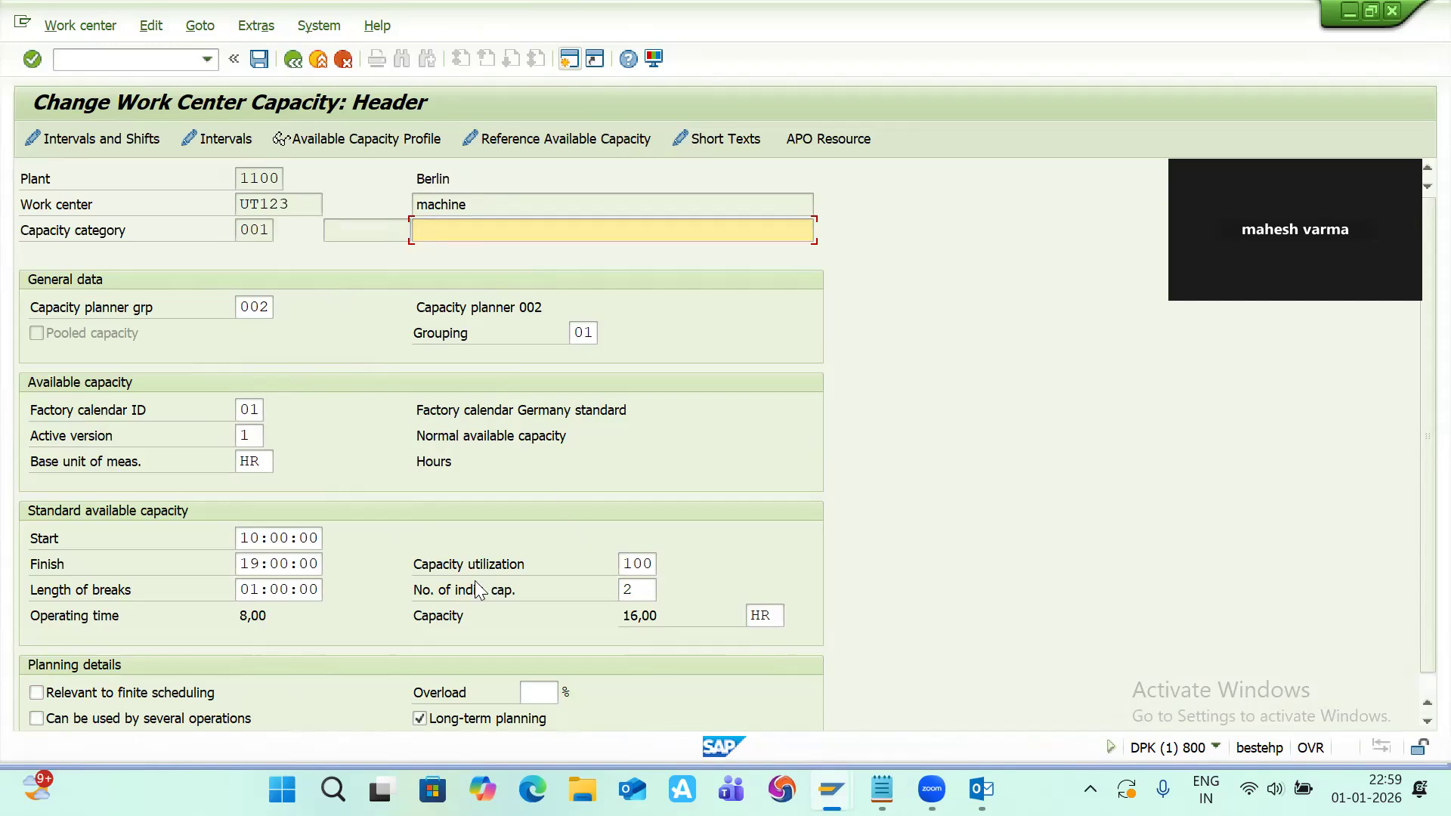
left_click(644, 590)
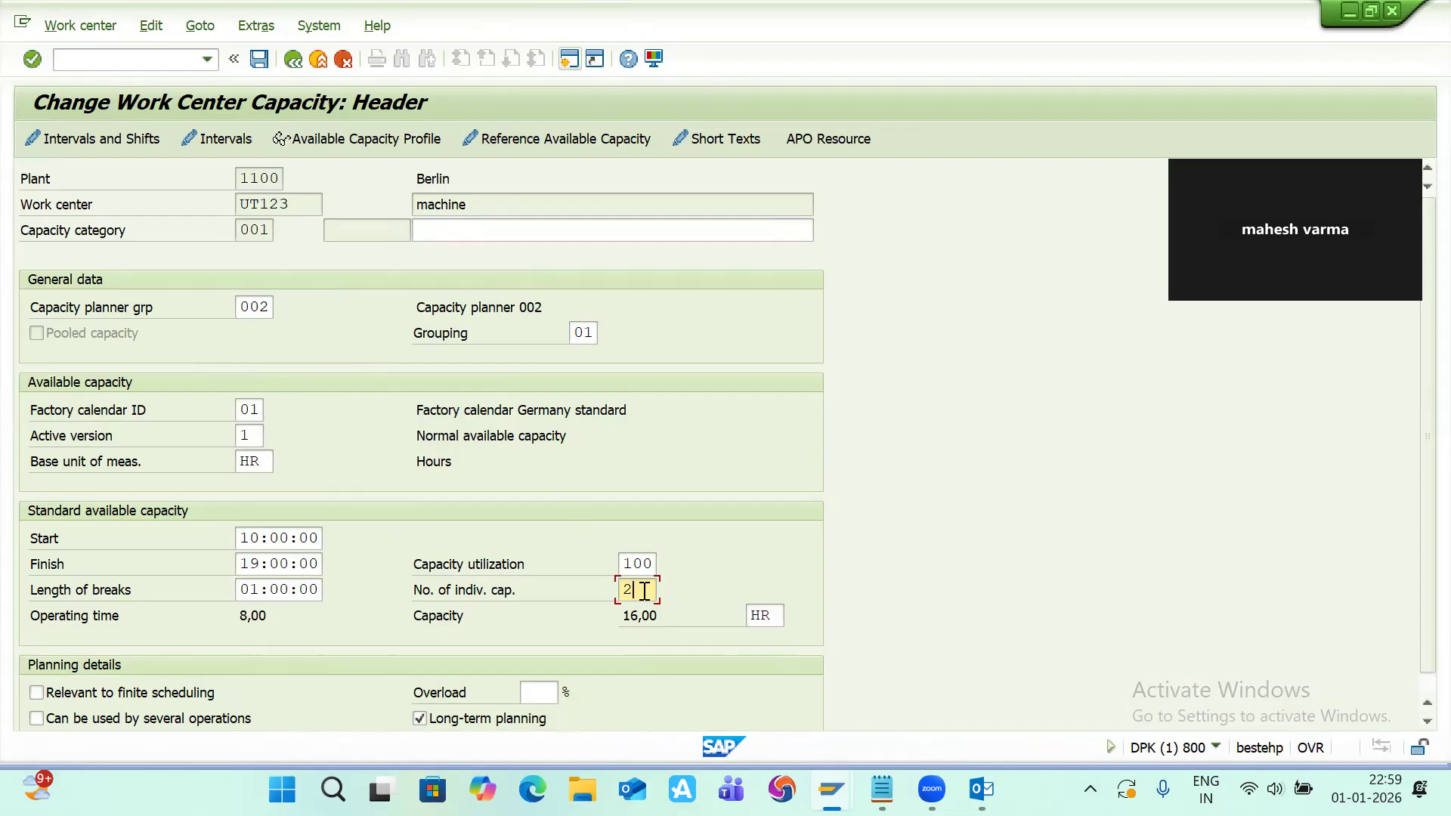
key("BackSpace")
type("1")
left_click(434, 229)
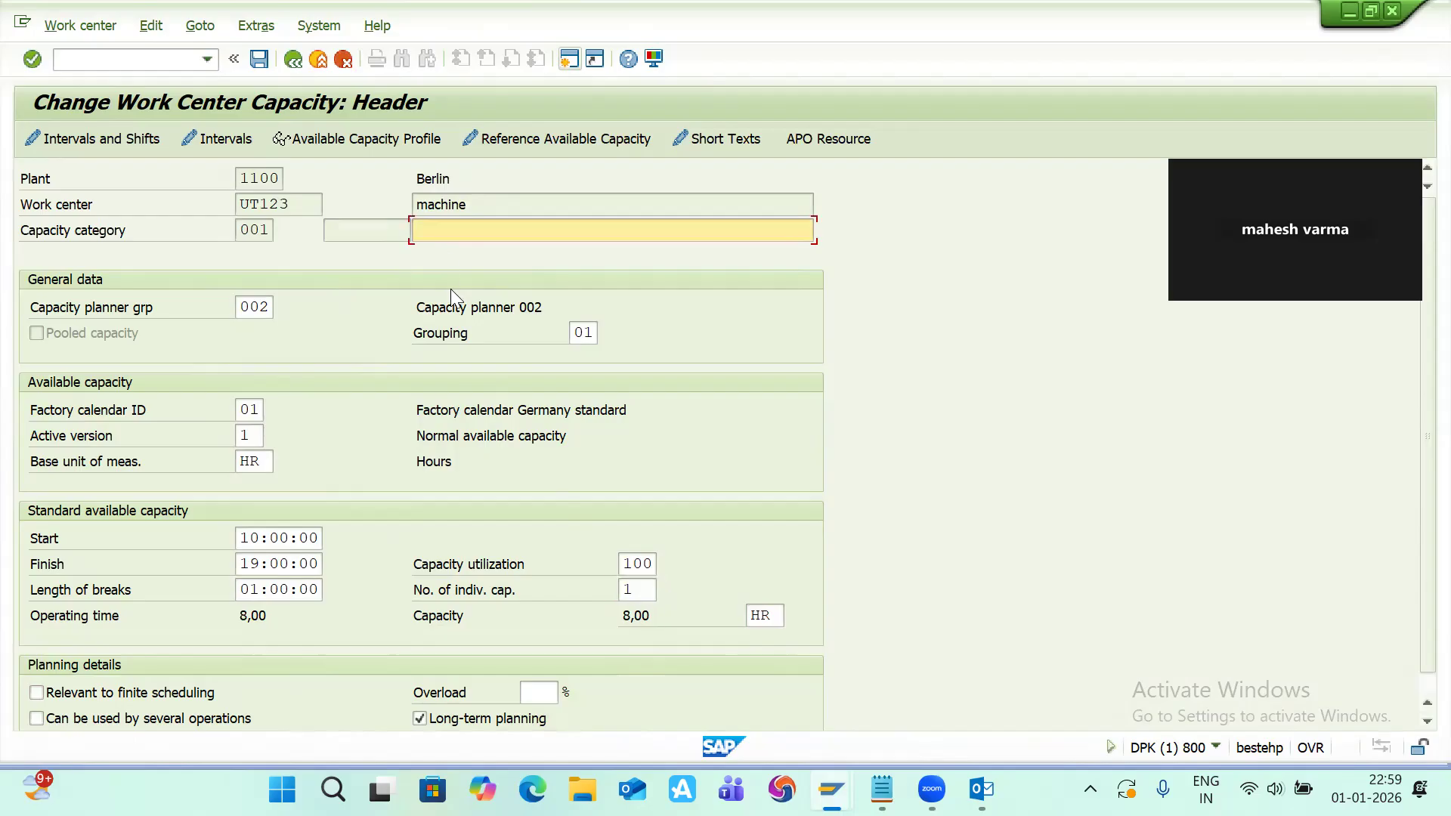
scroll(637, 461, "down", 1)
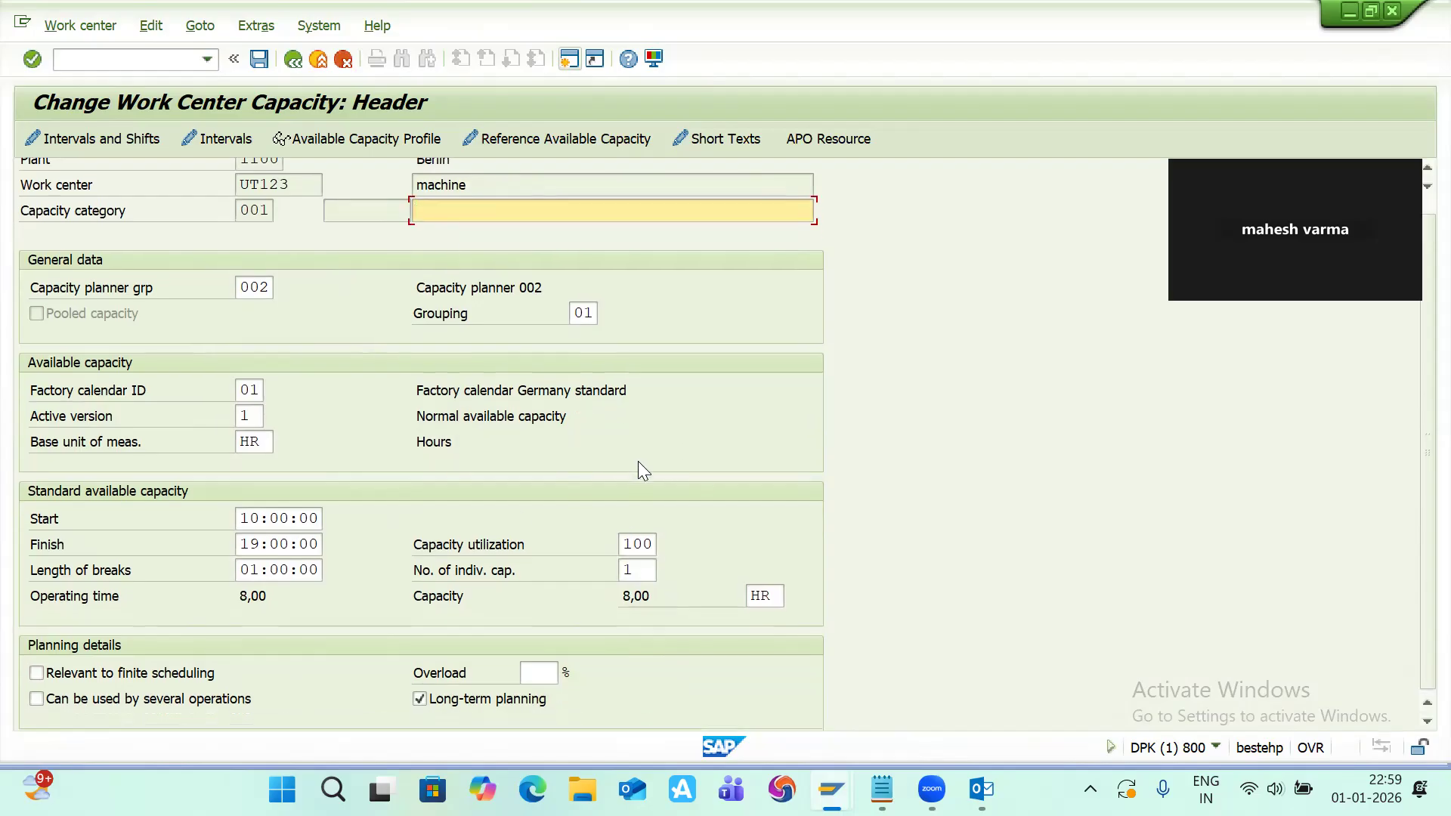
left_click(256, 391)
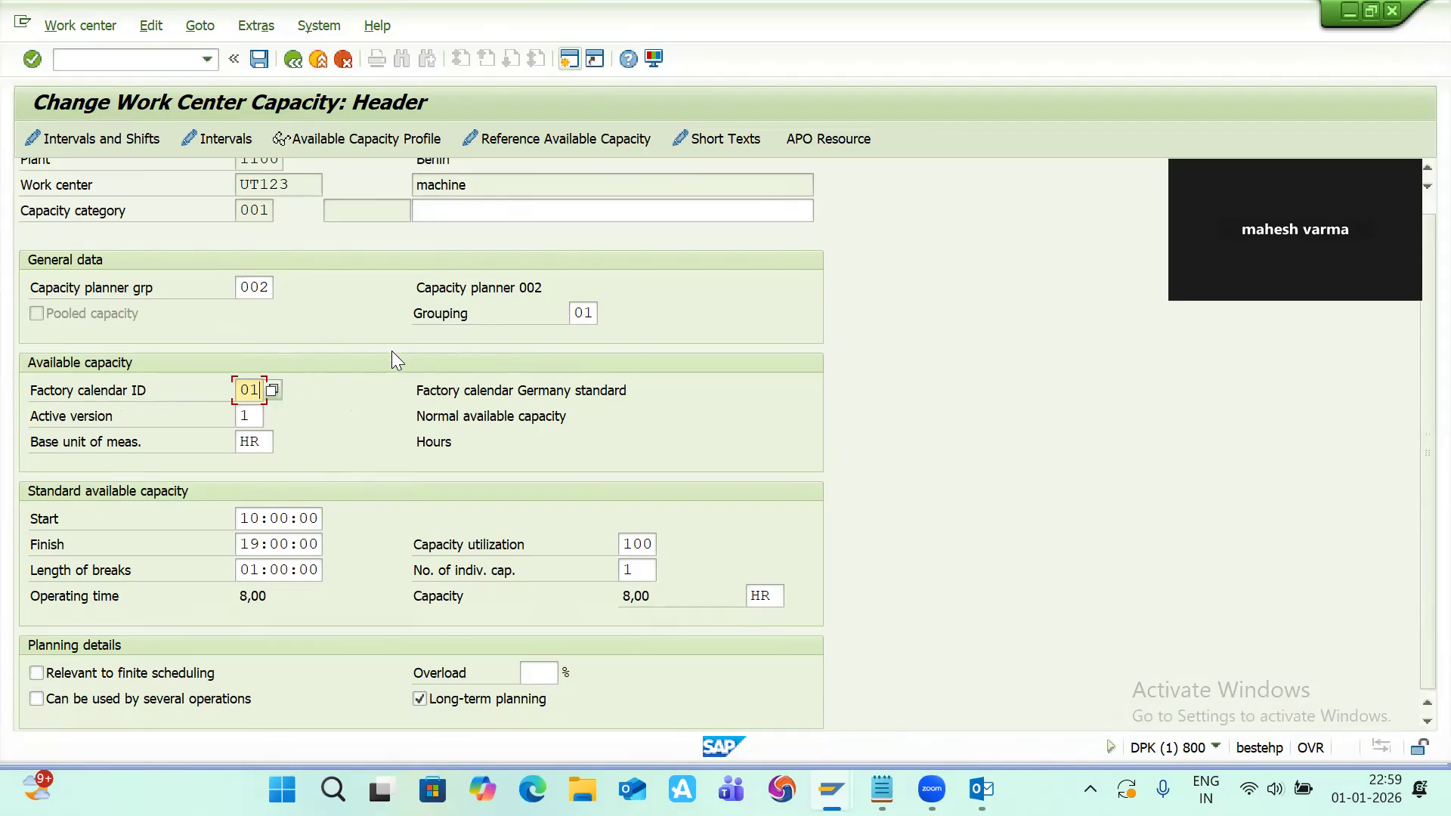
scroll(393, 355, "up", 1)
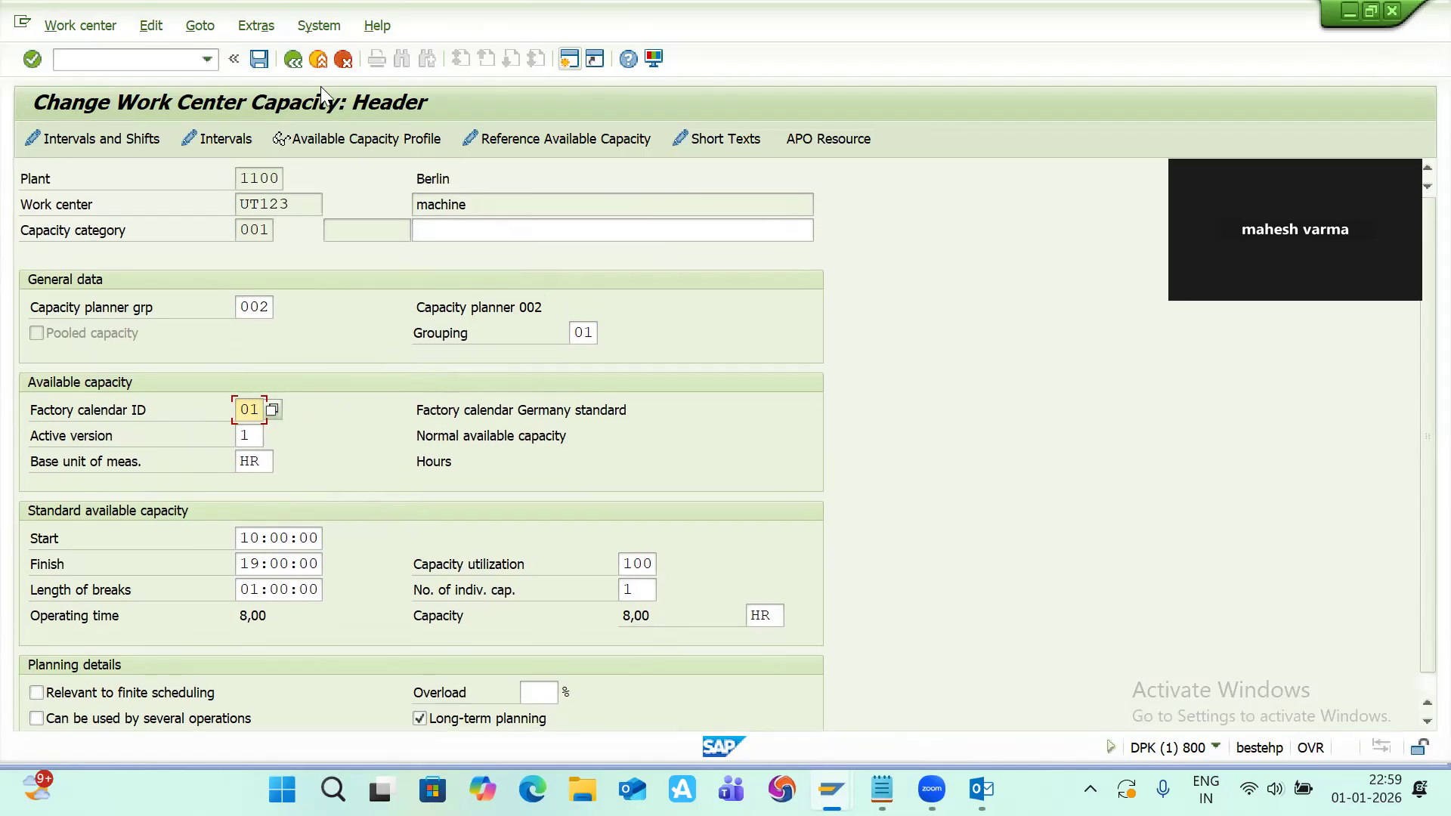
Step: Return to the capacity overview and choose capacity category 001 Machine as the scheduling basis
left_click(299, 60)
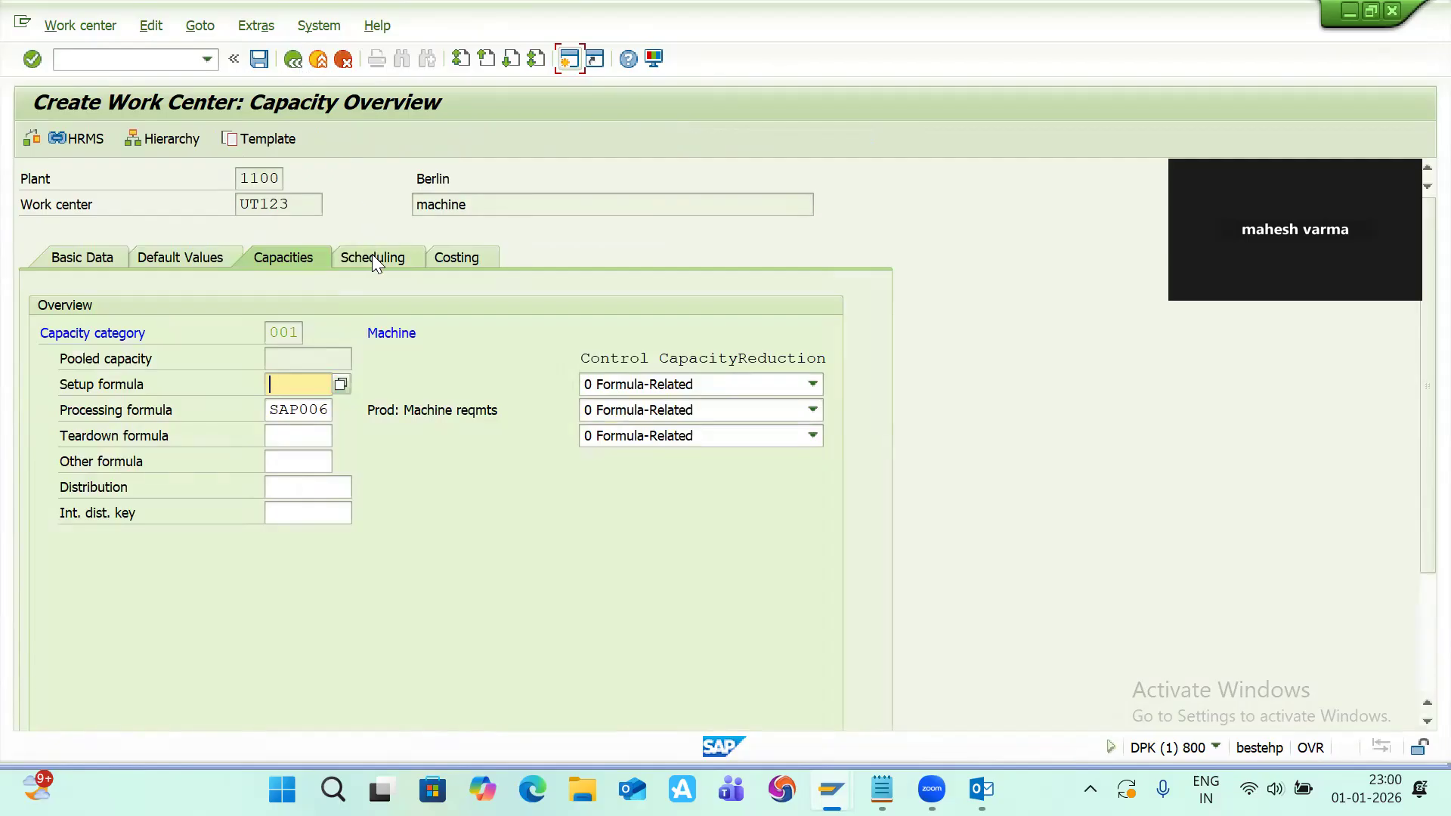
left_click(371, 257)
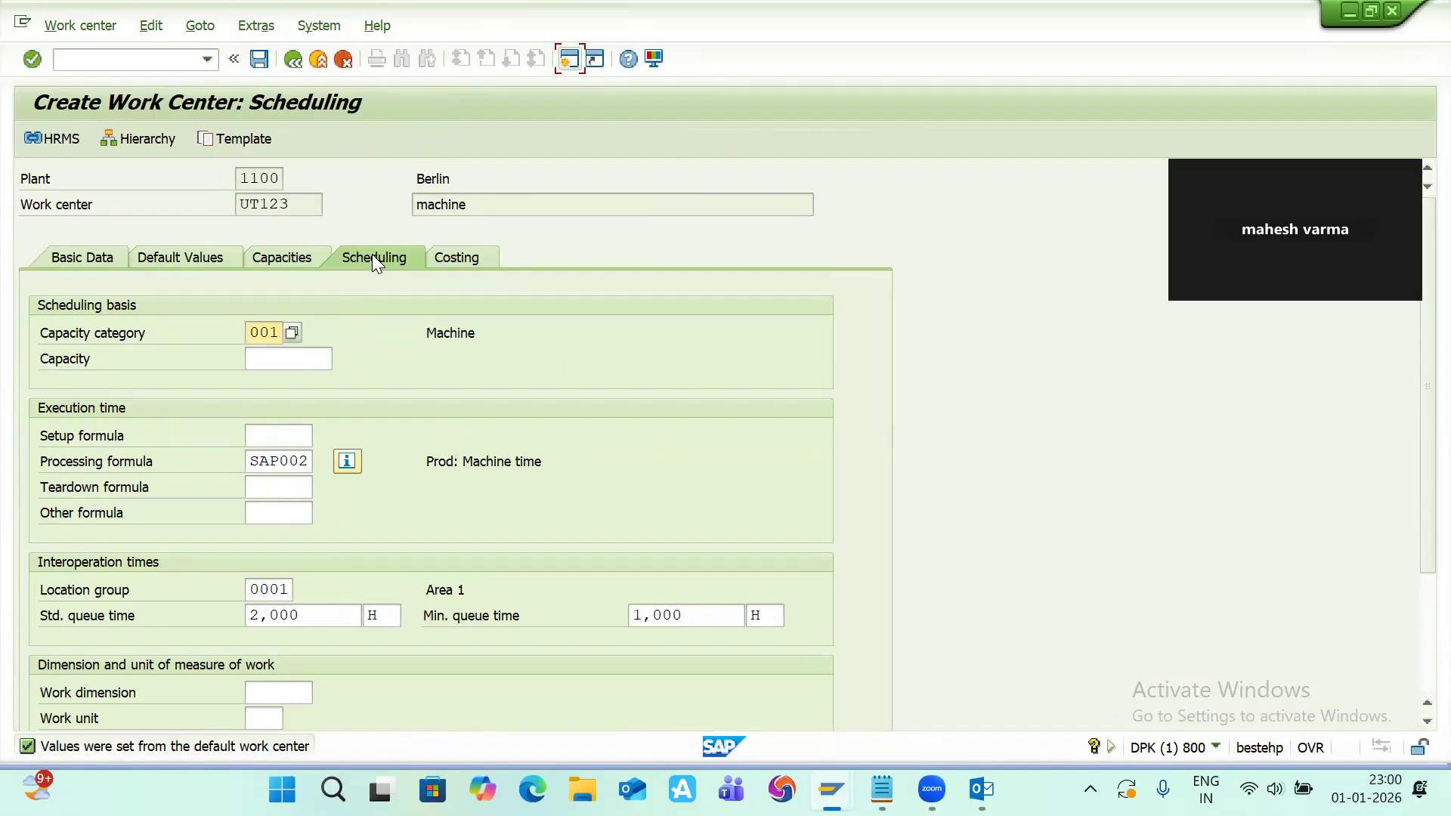
left_click(293, 332)
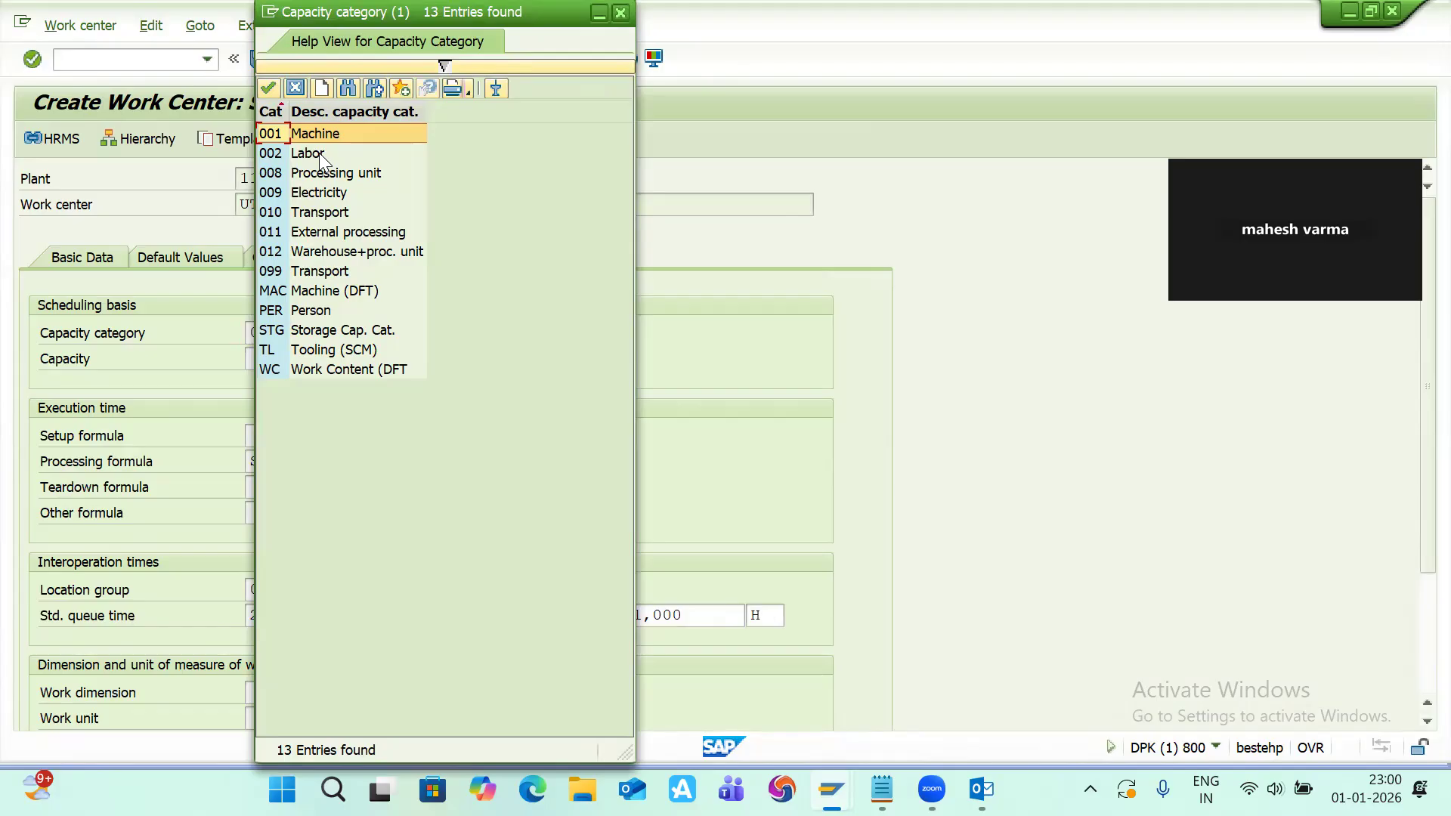
double_click(338, 133)
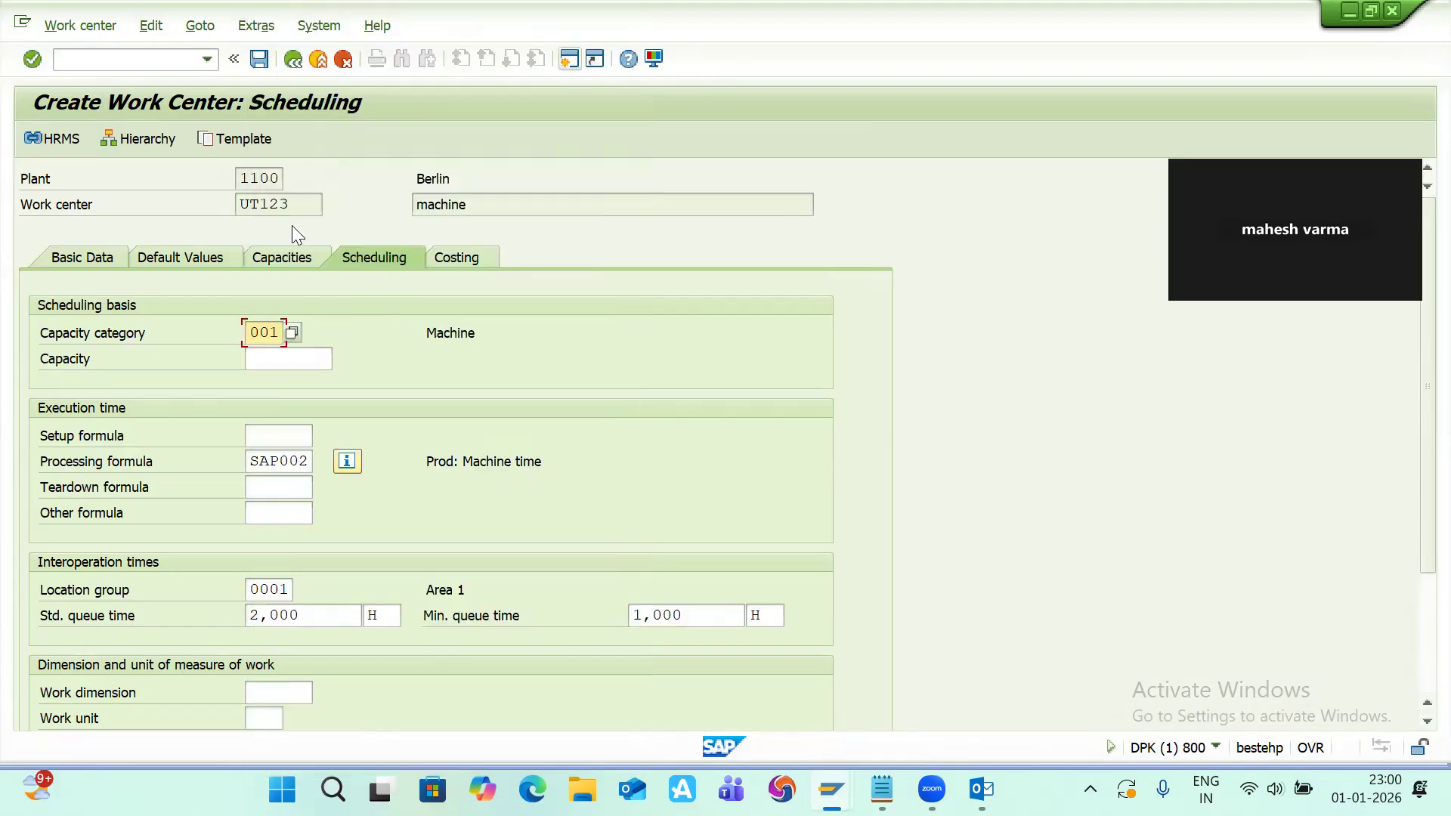
key("Return")
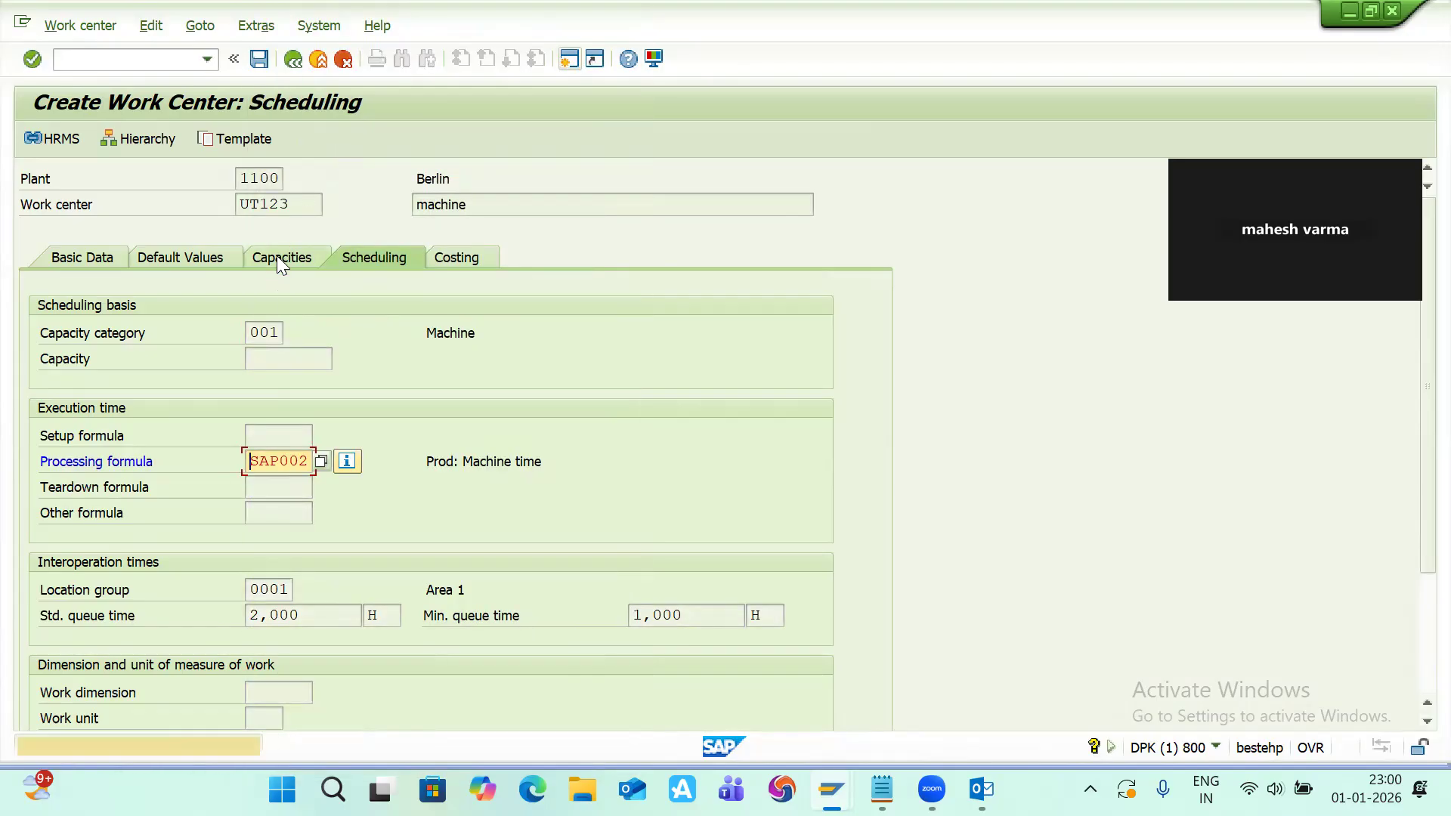
Step: Review the Capacities and Scheduling tabs, briefly reopening the machine capacity header
left_click(276, 257)
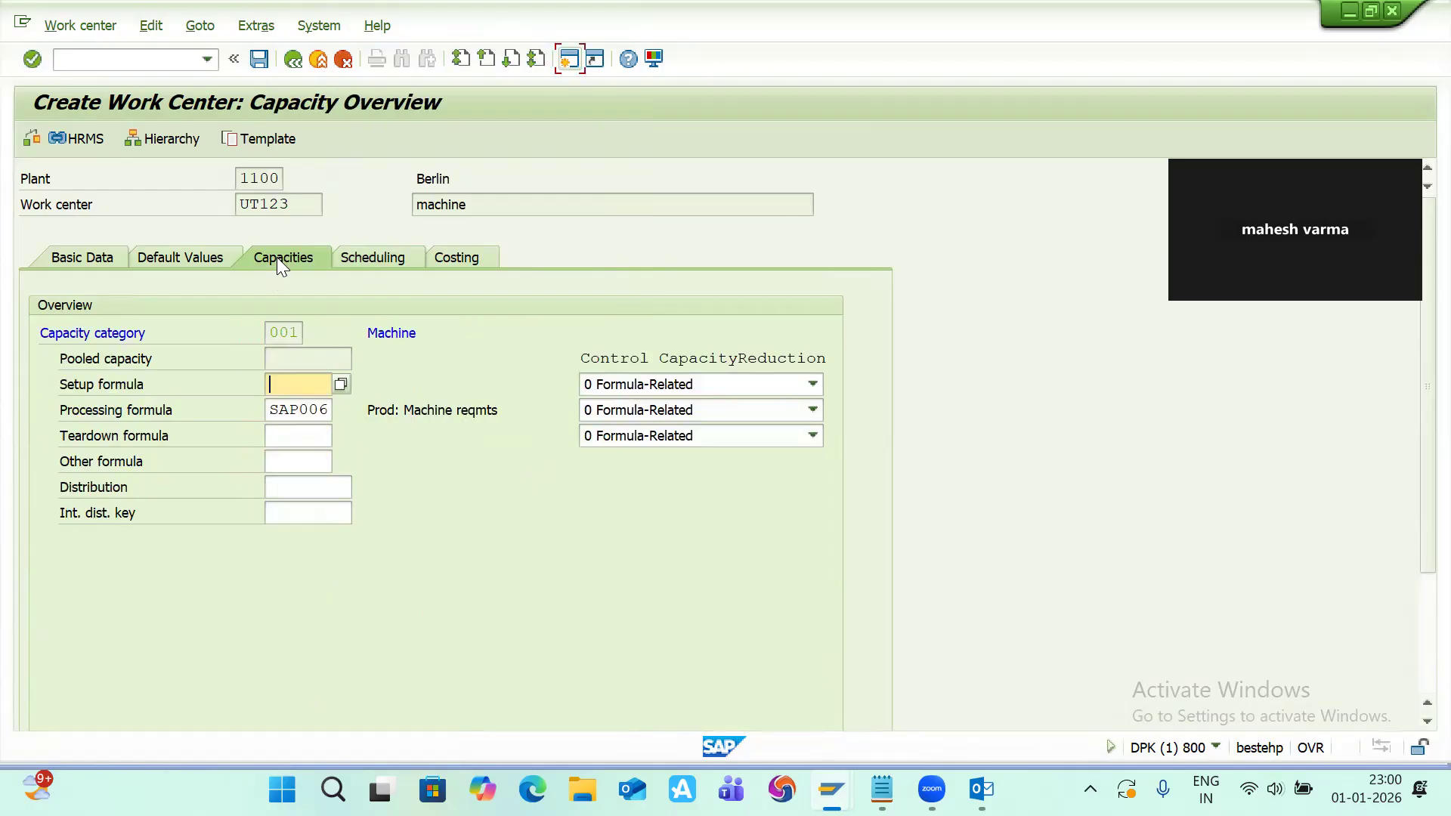
left_click(360, 260)
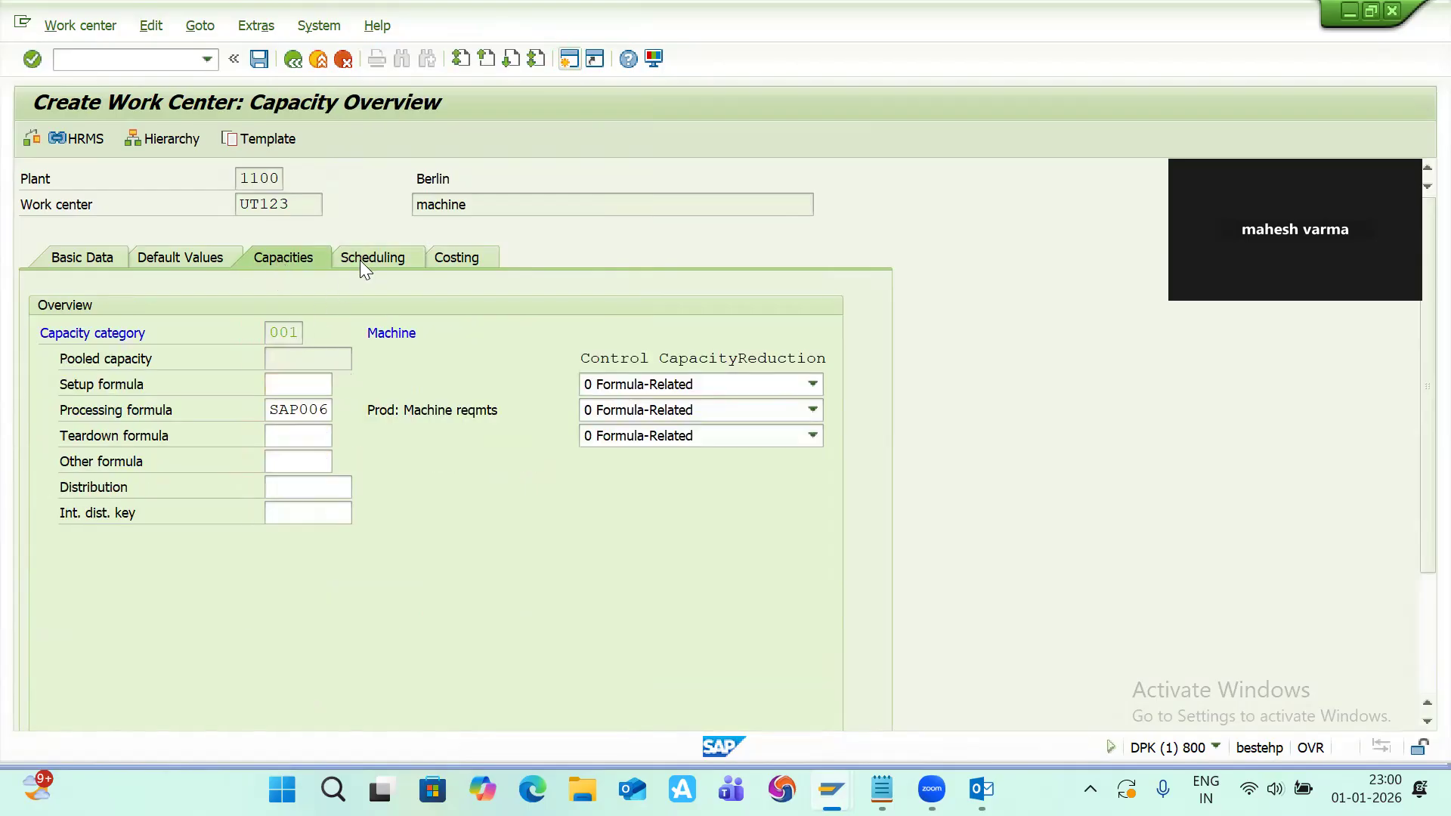
left_click(271, 334)
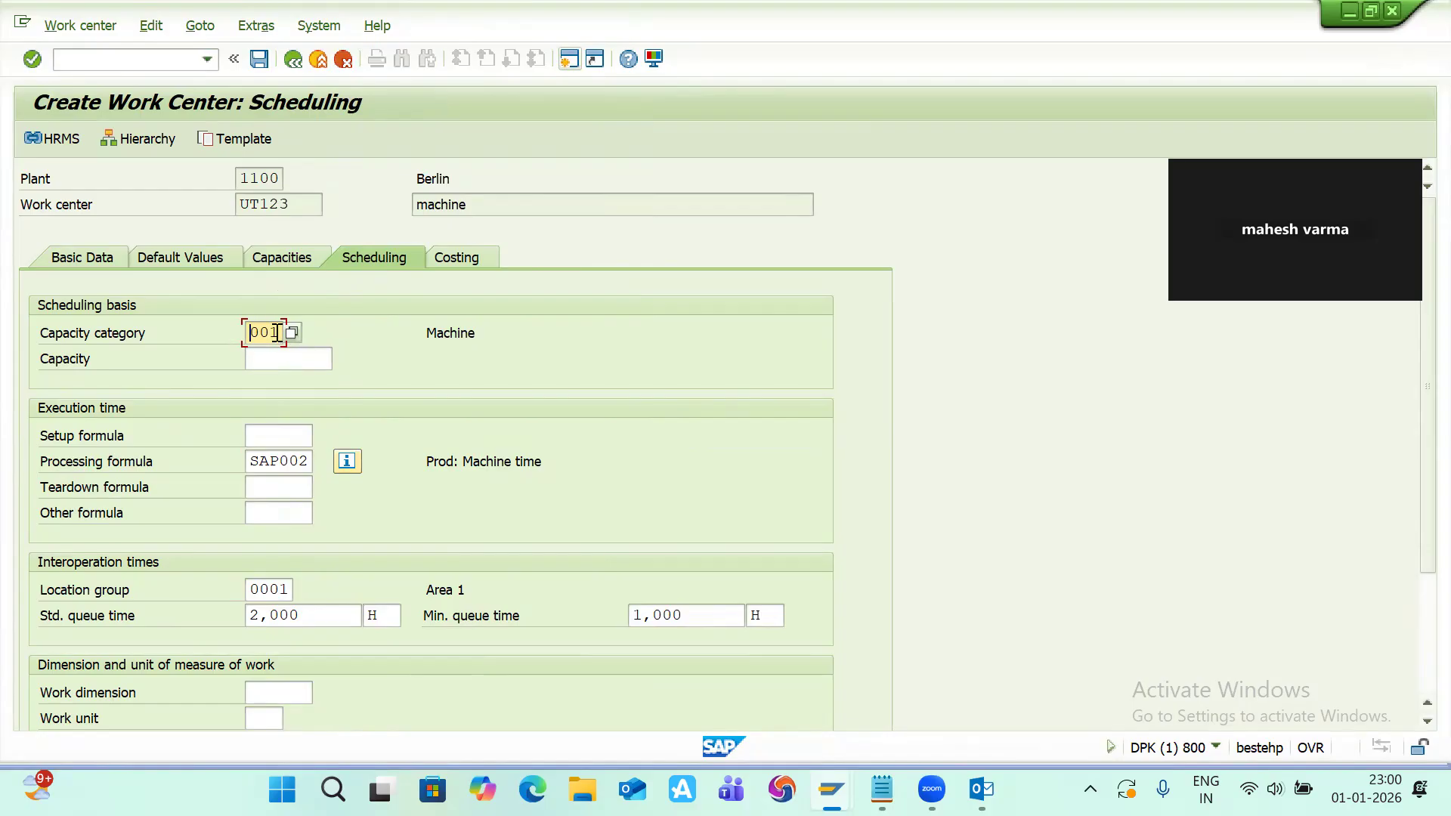
left_click(279, 257)
double_click(282, 330)
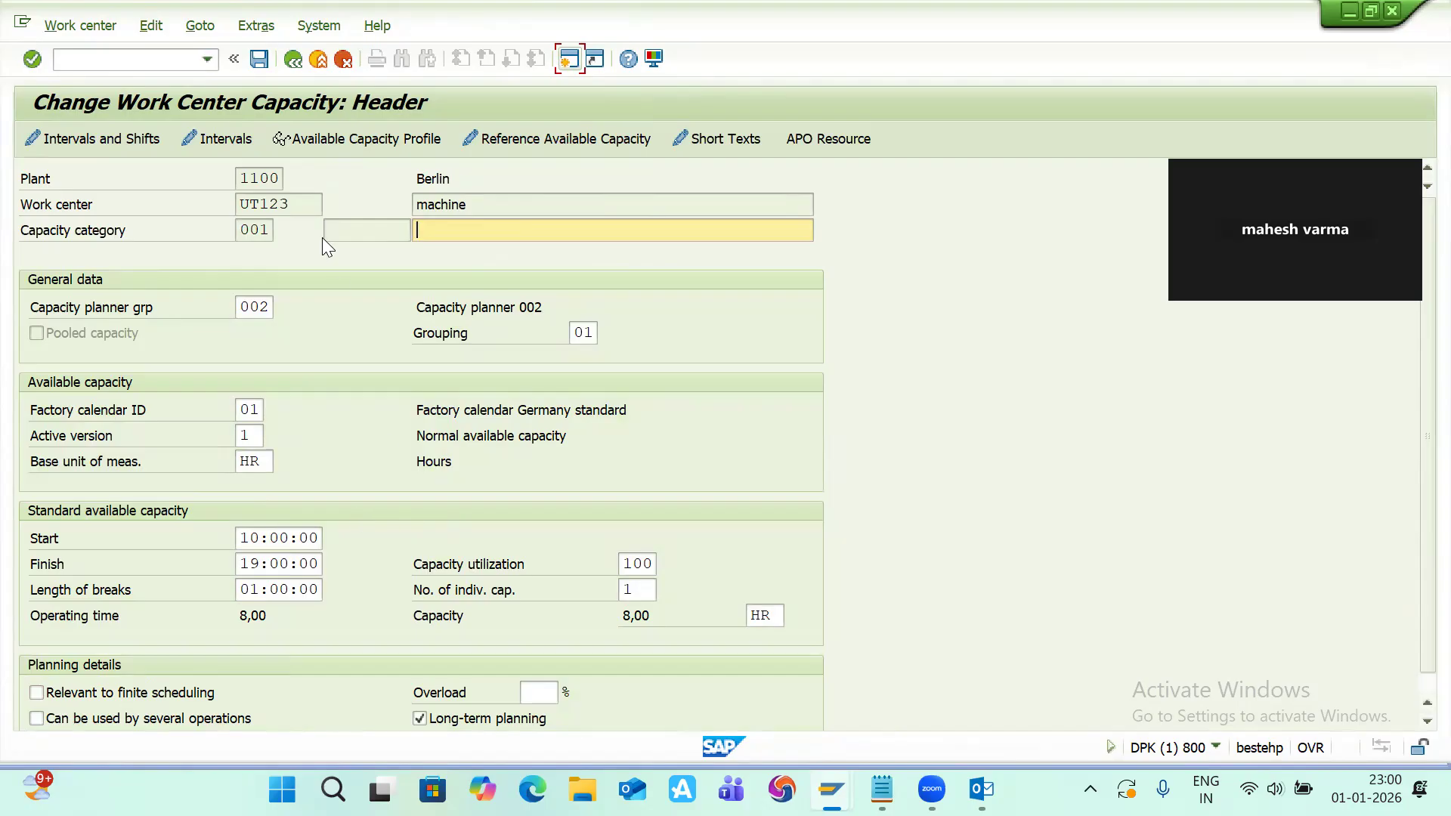
left_click(295, 59)
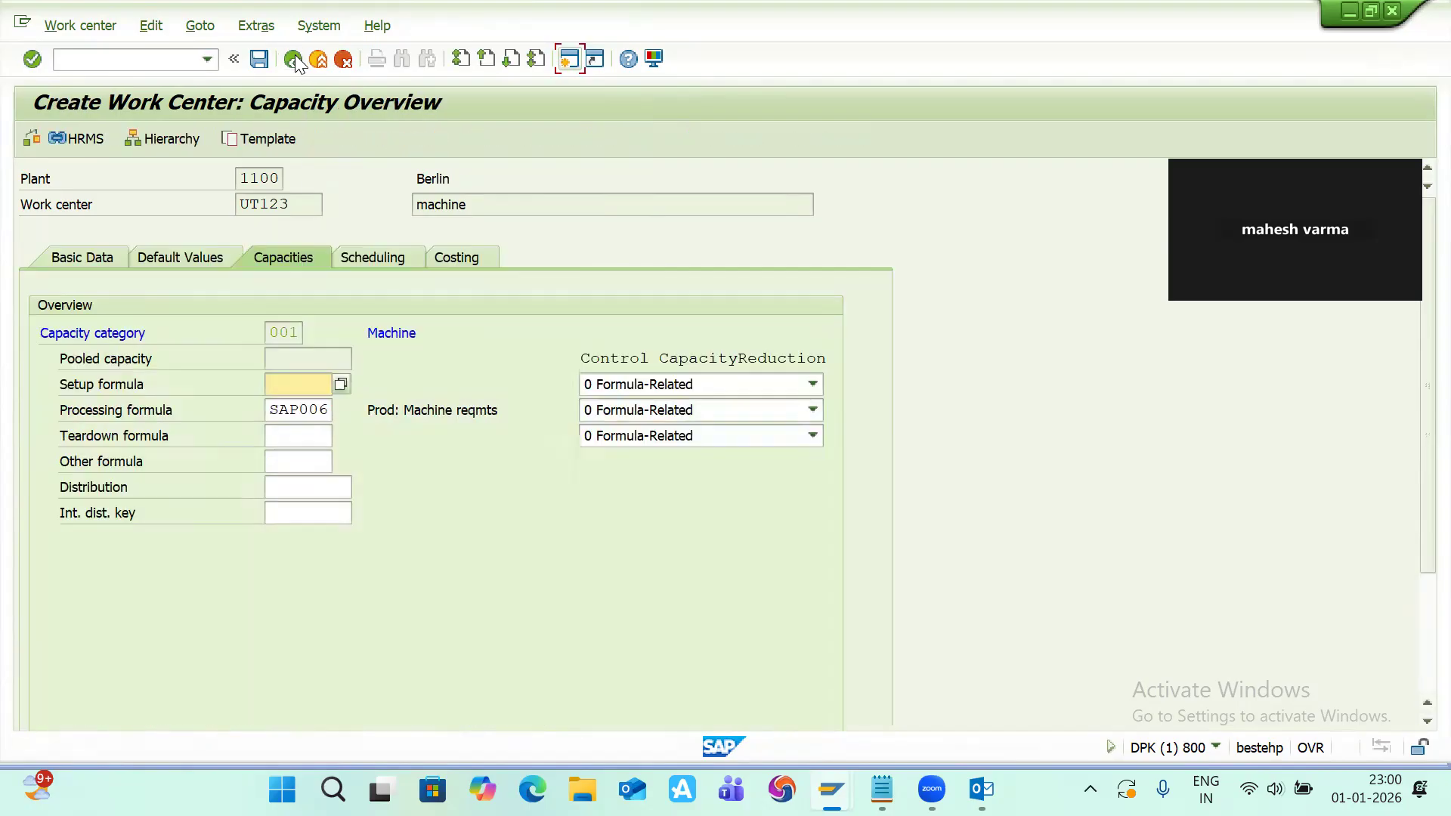
Step: Set the scheduling setup formula to SAP001
left_click(361, 255)
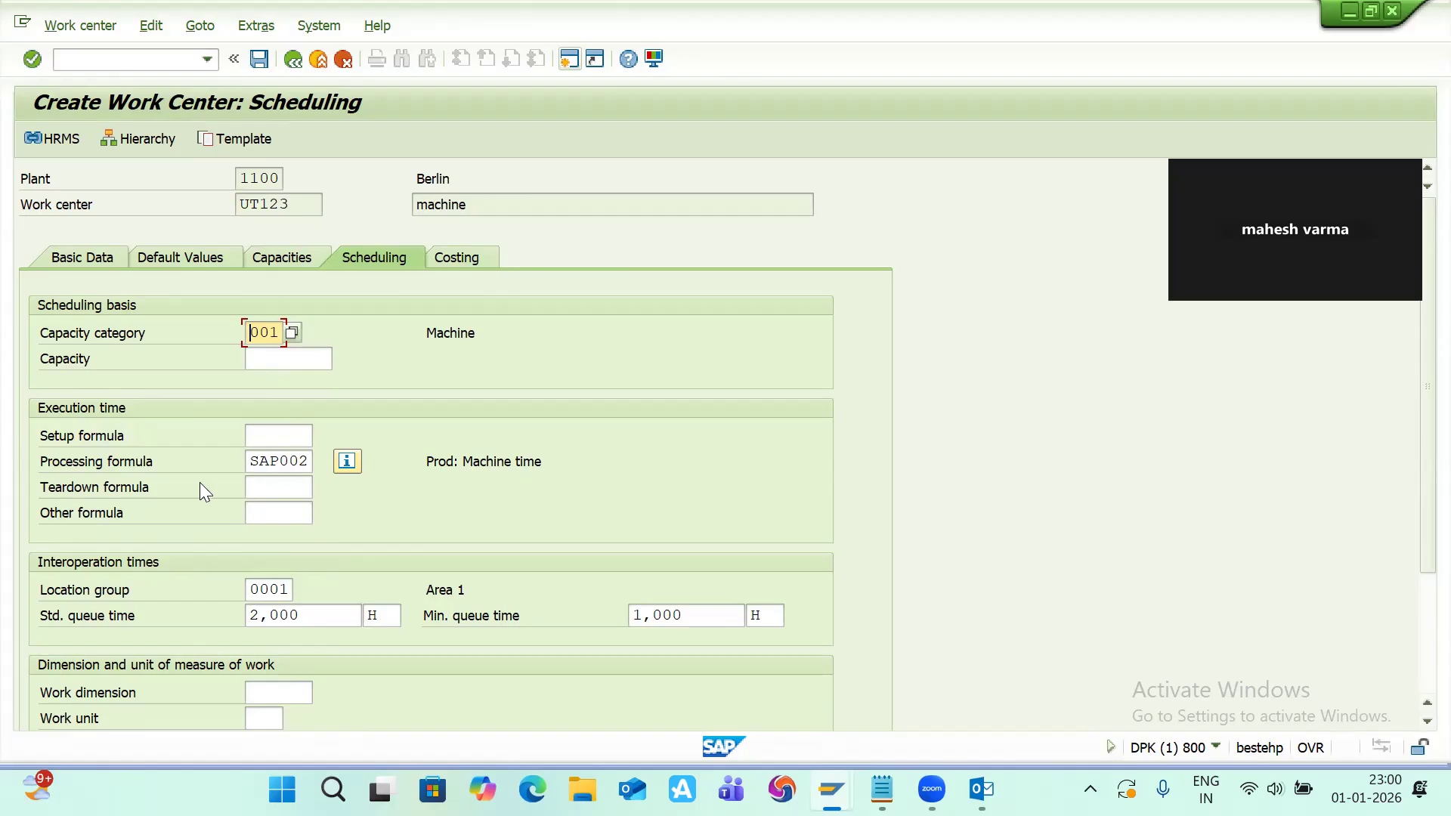
left_click(282, 437)
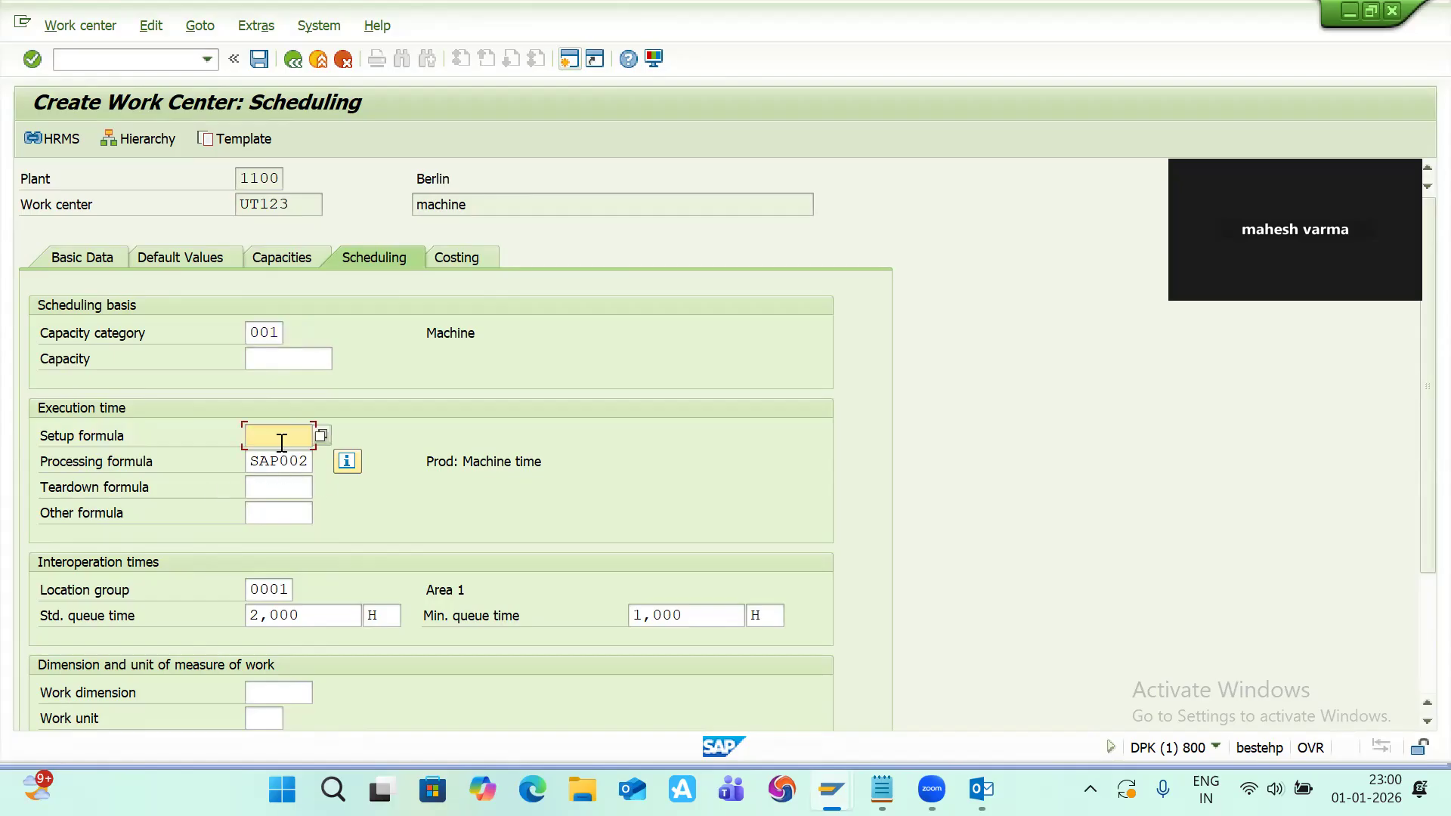
type("SAP001")
key("Return")
key("Return")
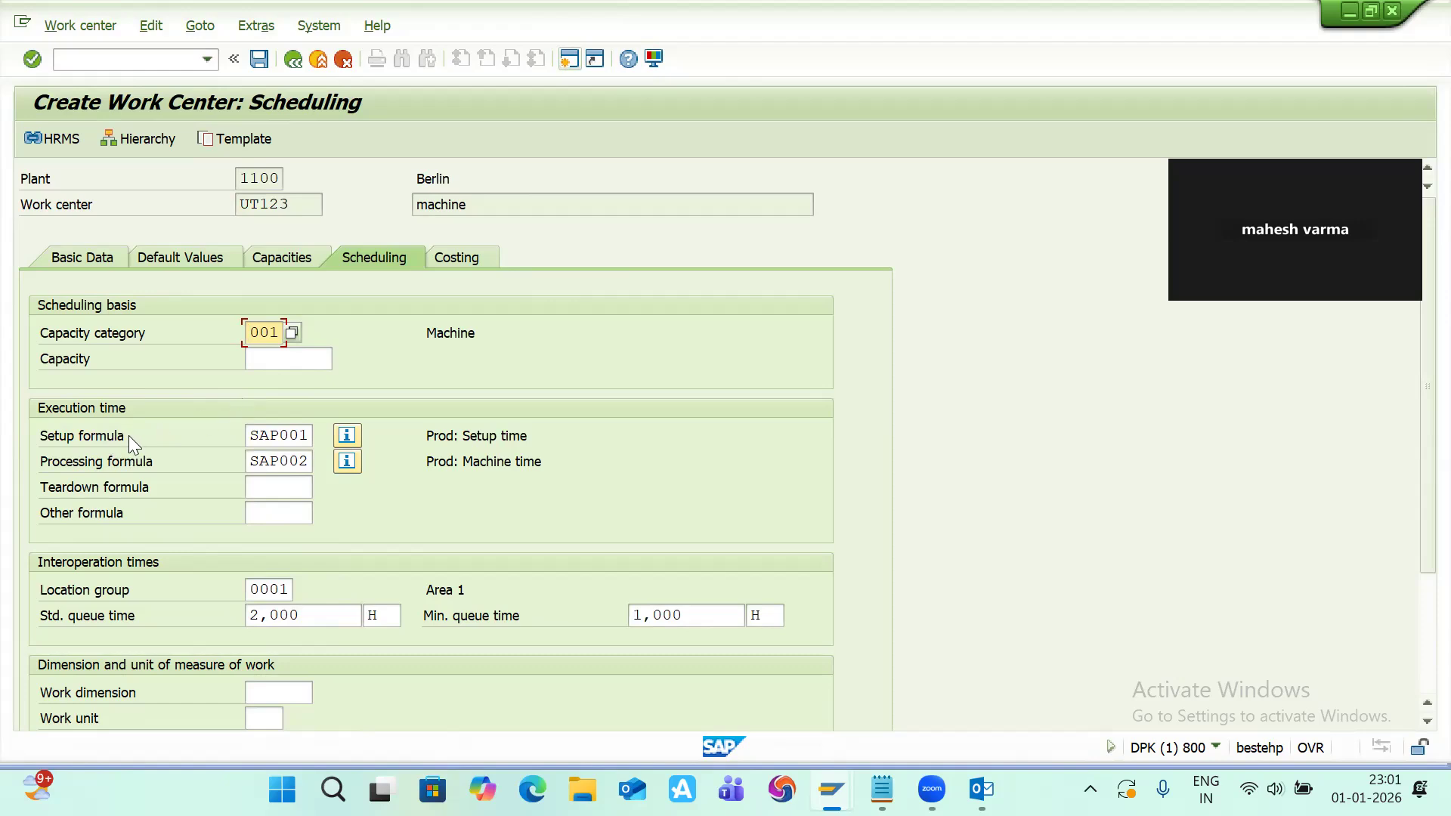
Step: Display the details of the SAP001 setup formula and close them
left_click(291, 436)
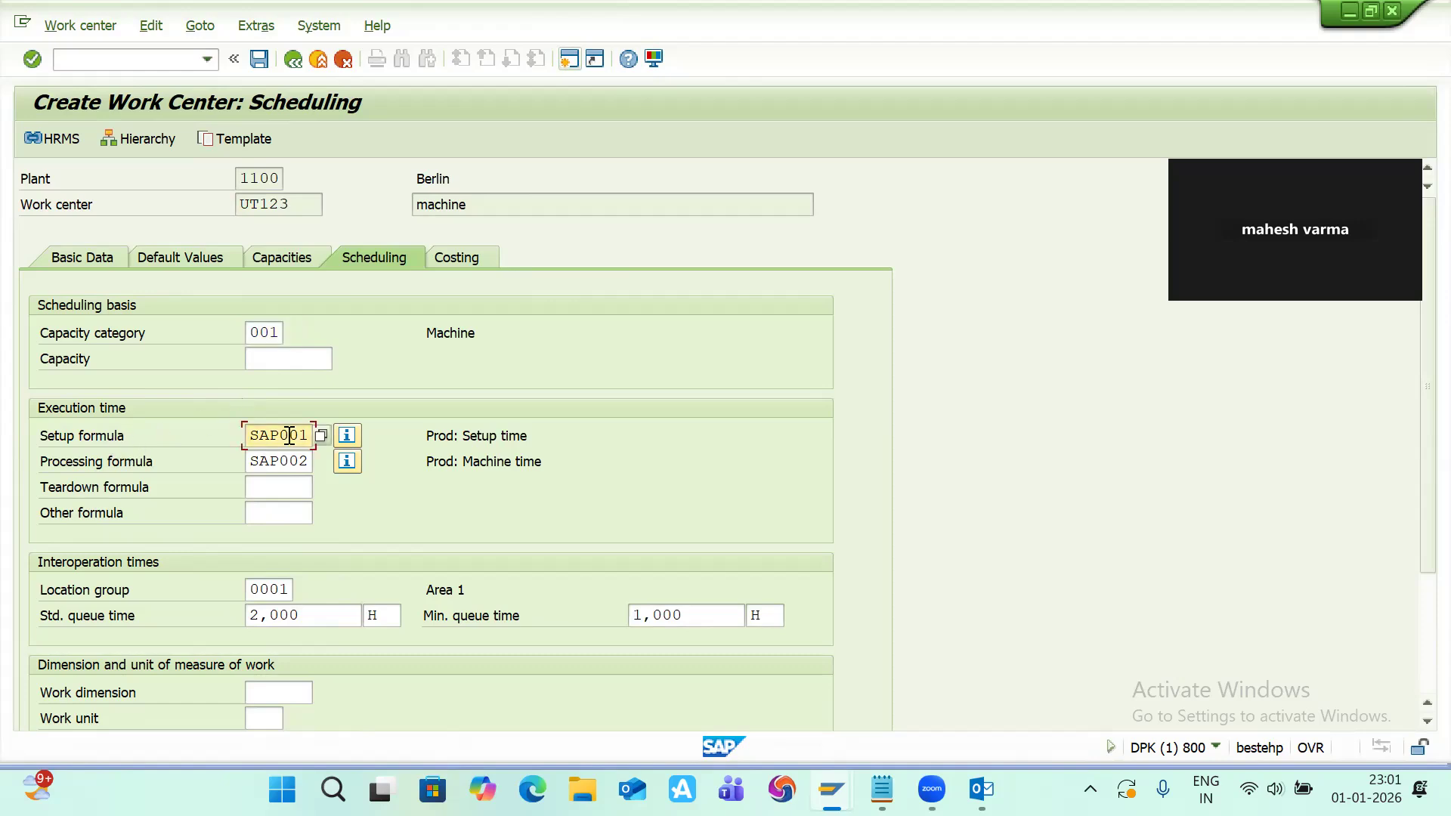
left_click(345, 436)
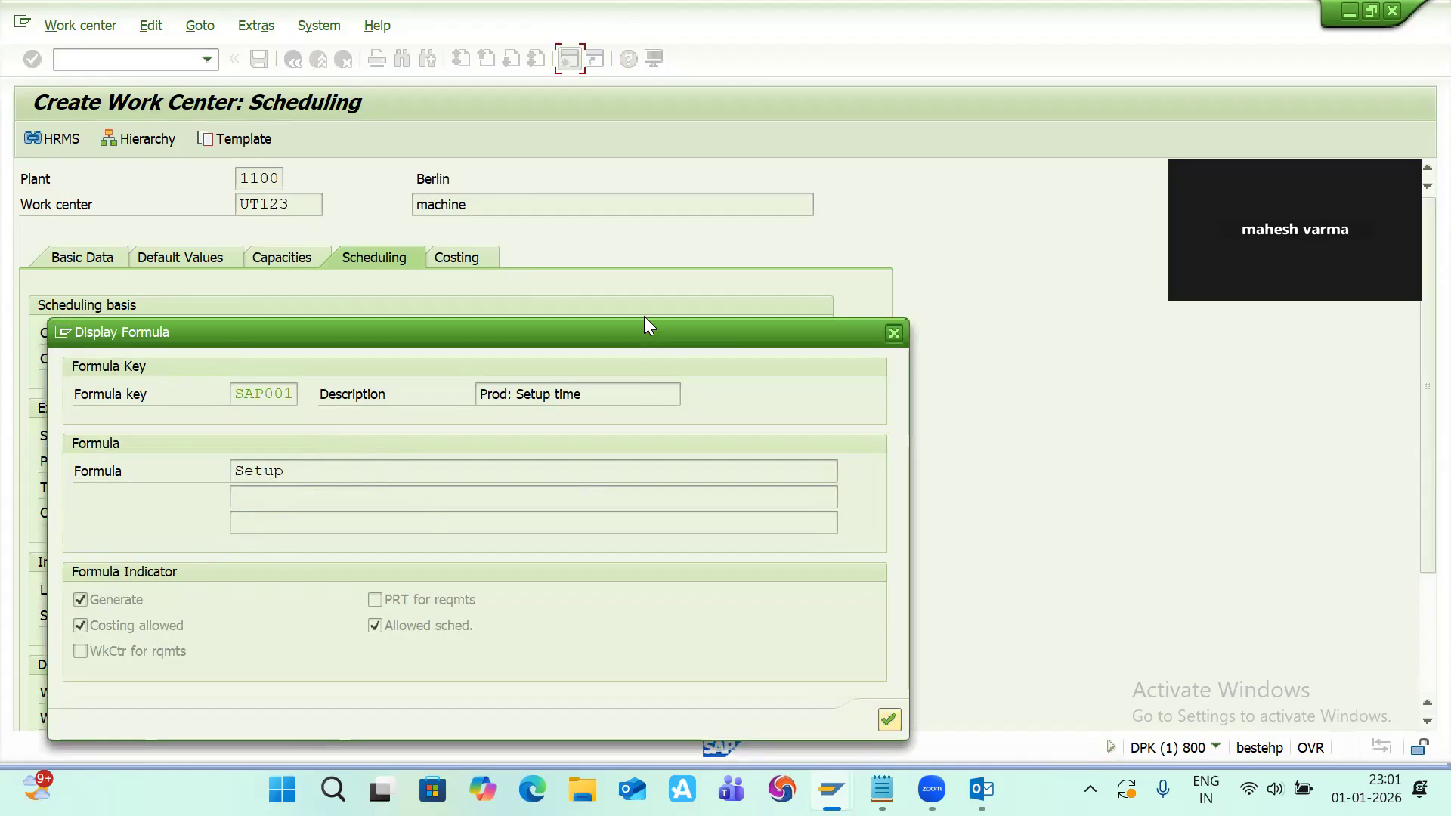
left_click_drag(643, 316, 630, 205)
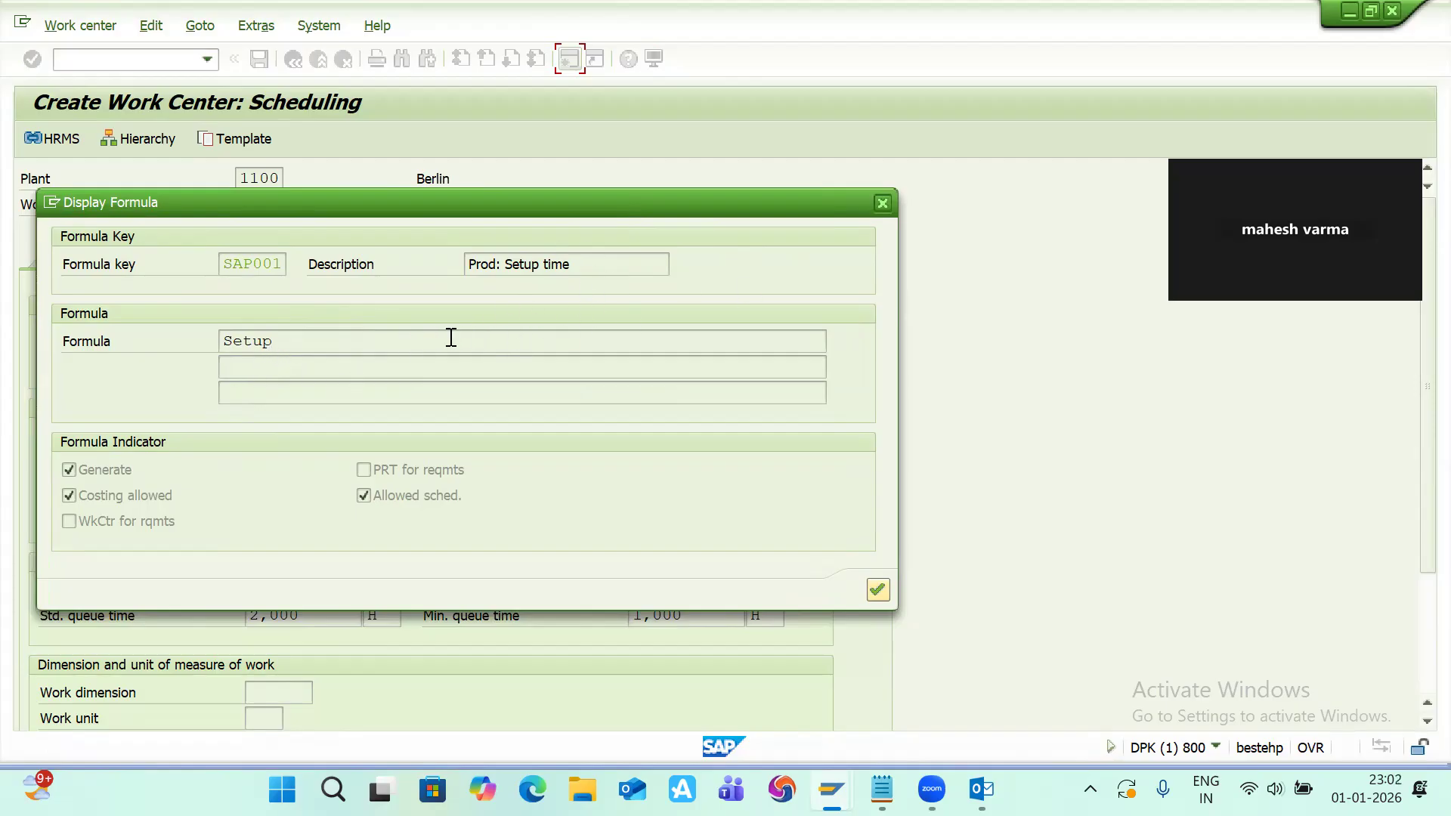
left_click(877, 589)
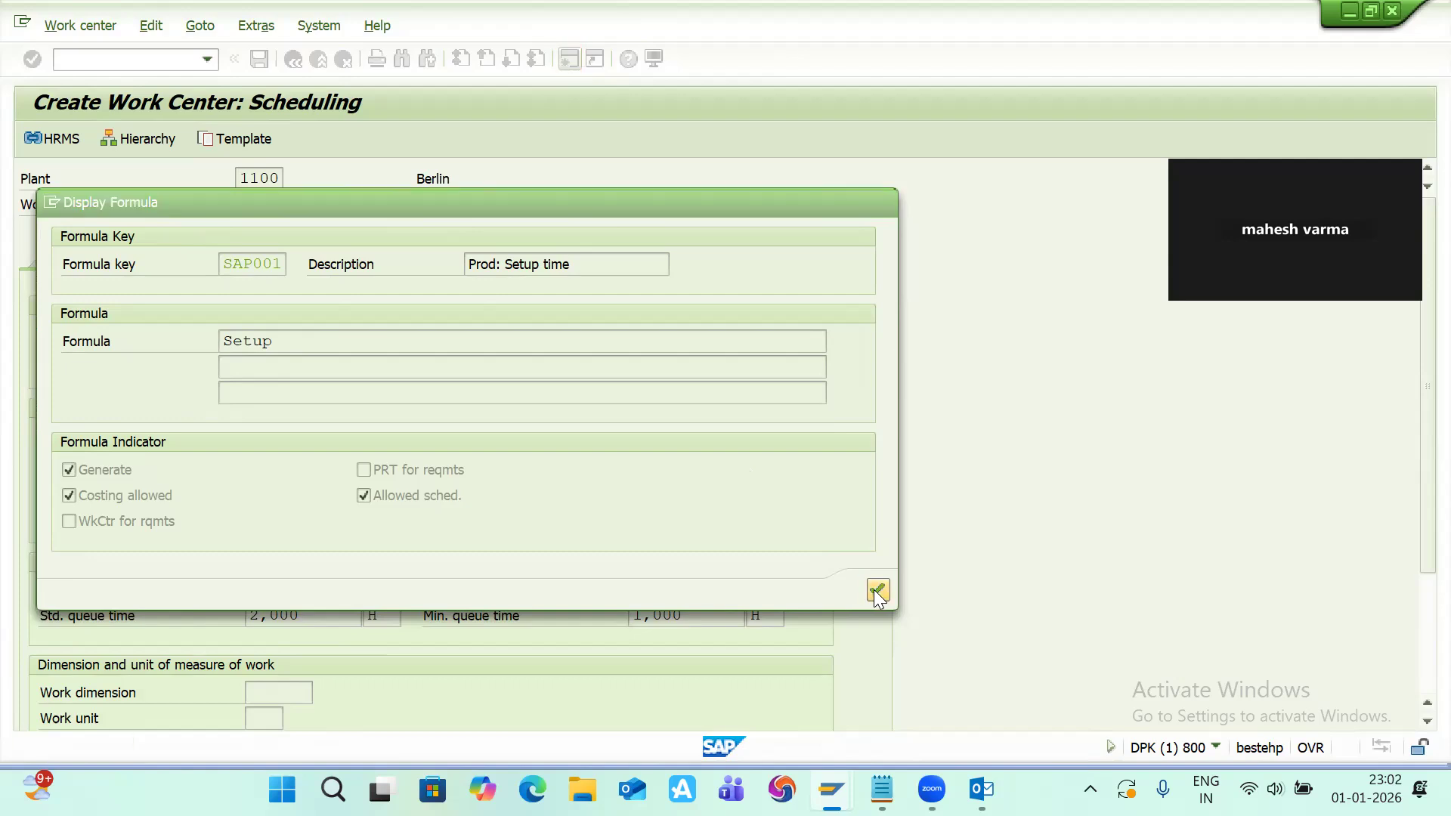
Step: Display the details of the SAP002 processing formula
left_click(290, 461)
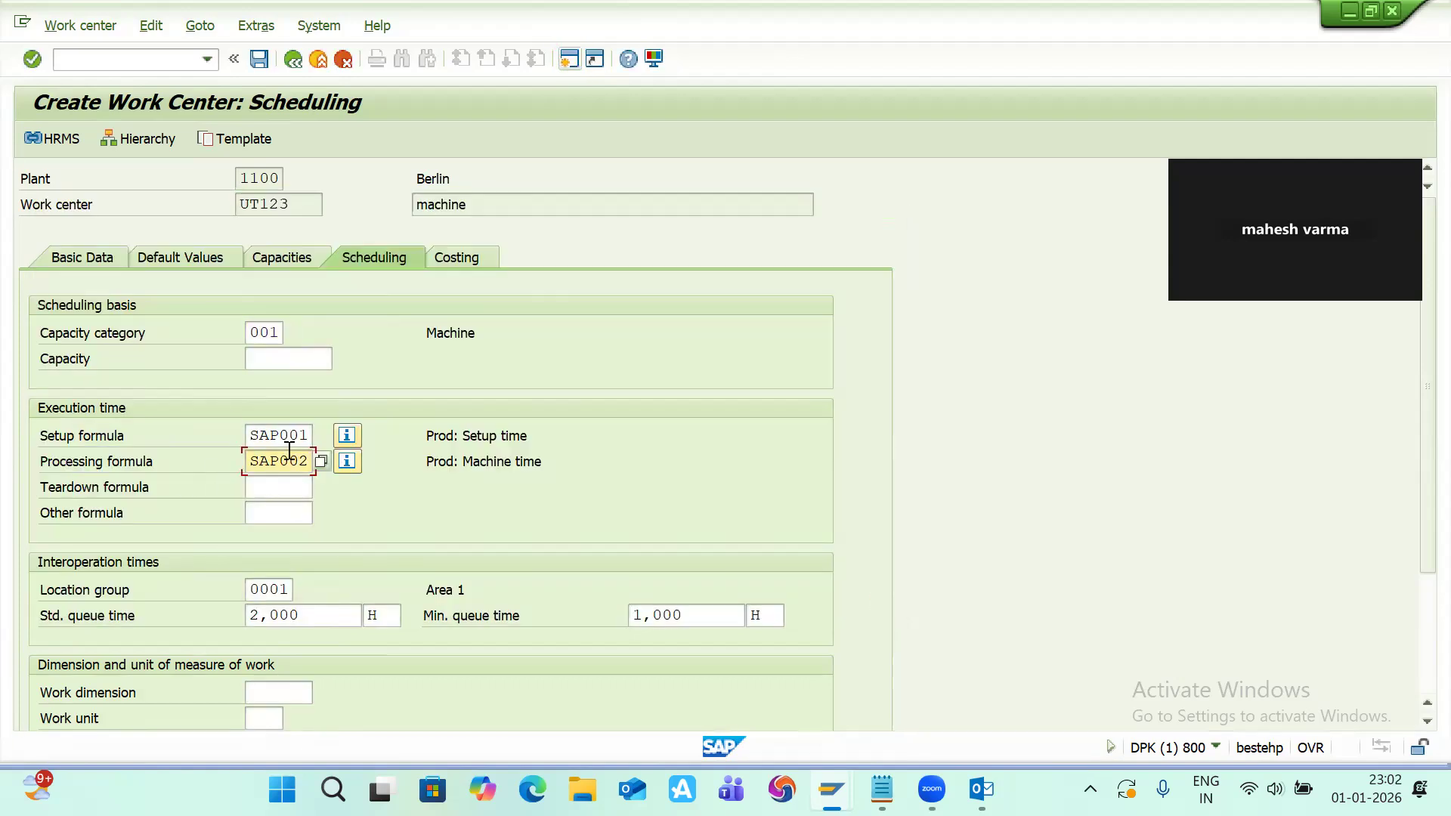
left_click(352, 464)
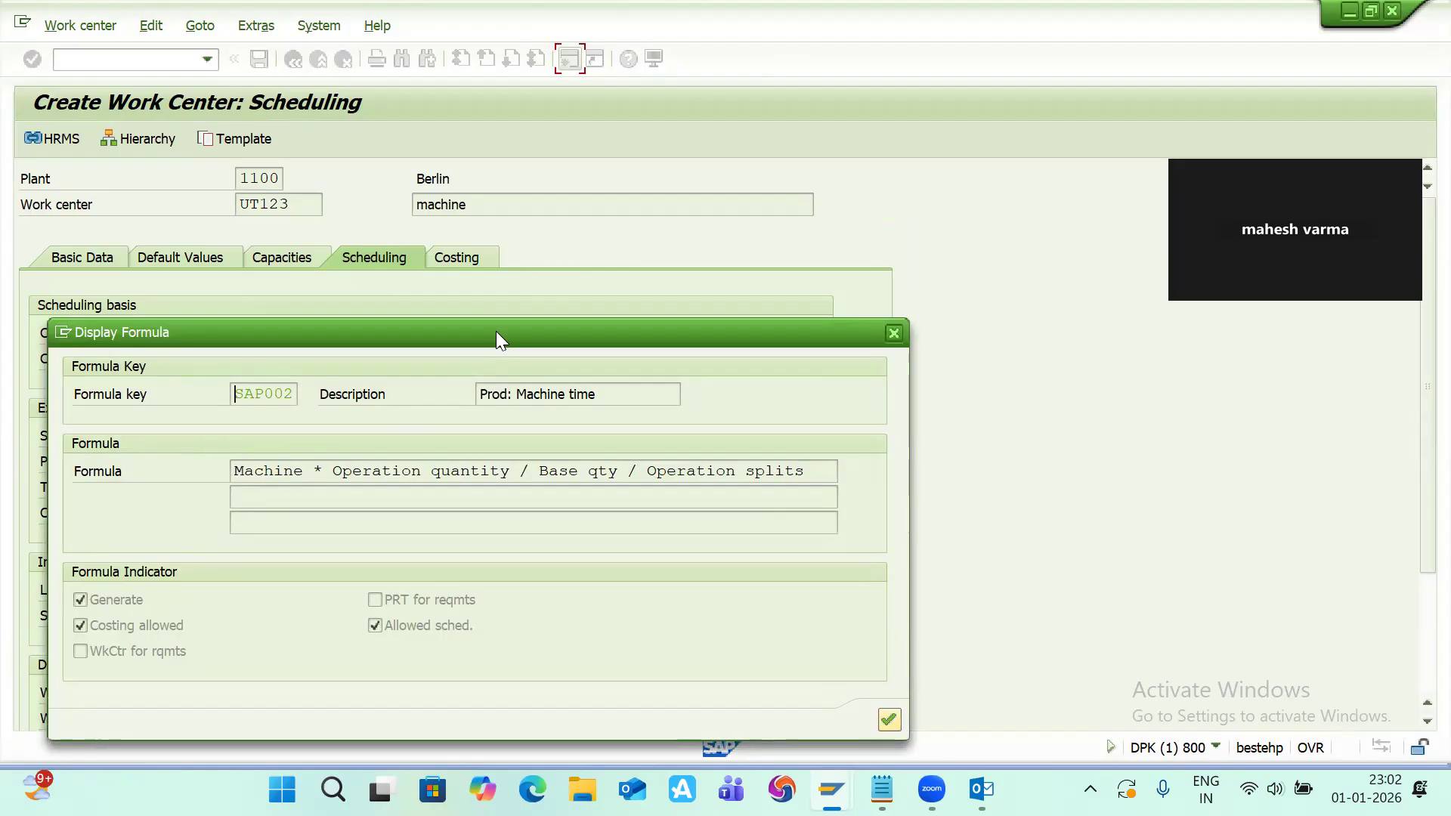
left_click_drag(495, 330, 541, 177)
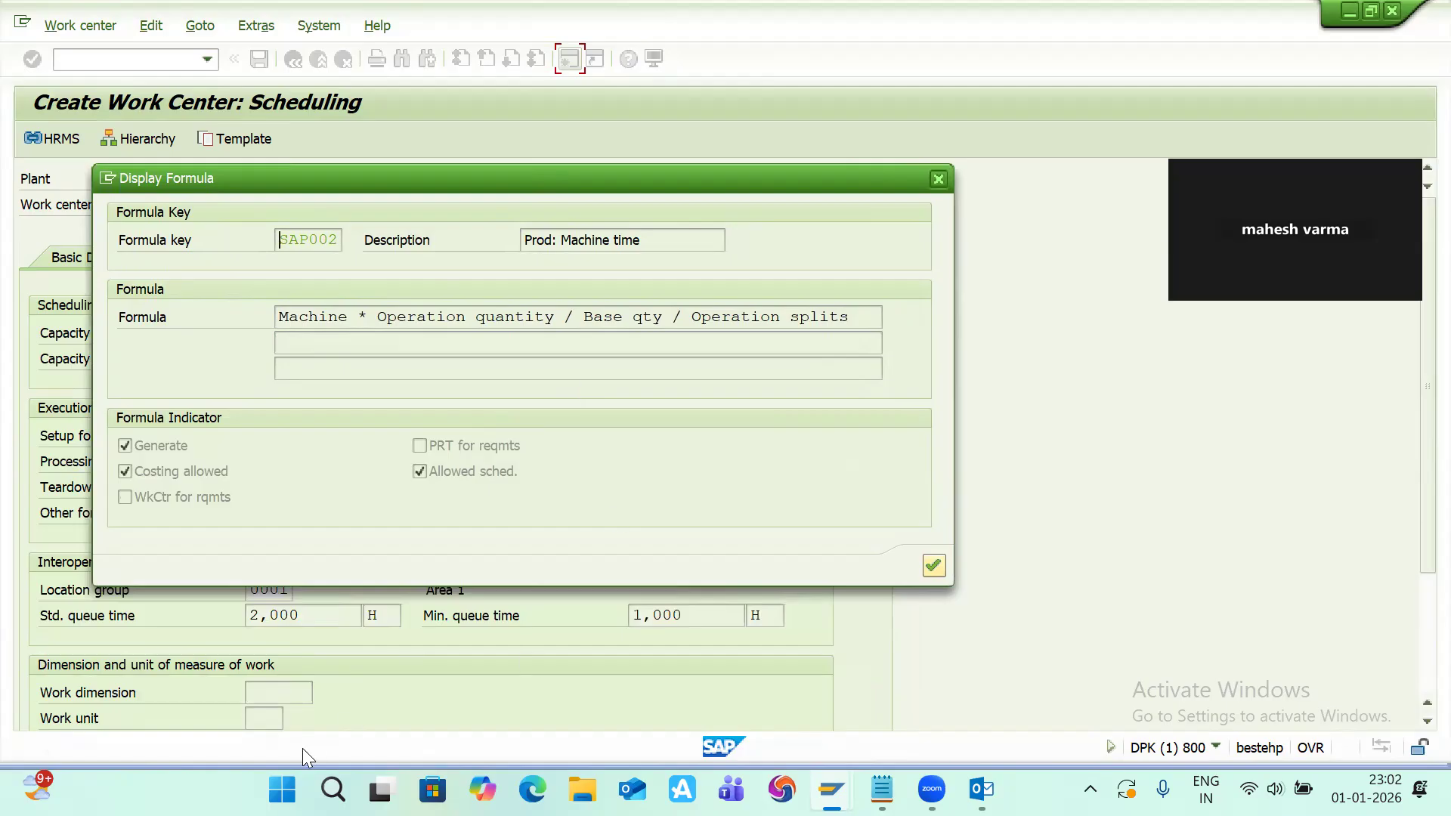
Step: Switch to the work center notes in Notepad and write 'std qty " 10 qty 20 mins'
key("alt+Tab")
key("alt+Tab")
key("alt+Tab")
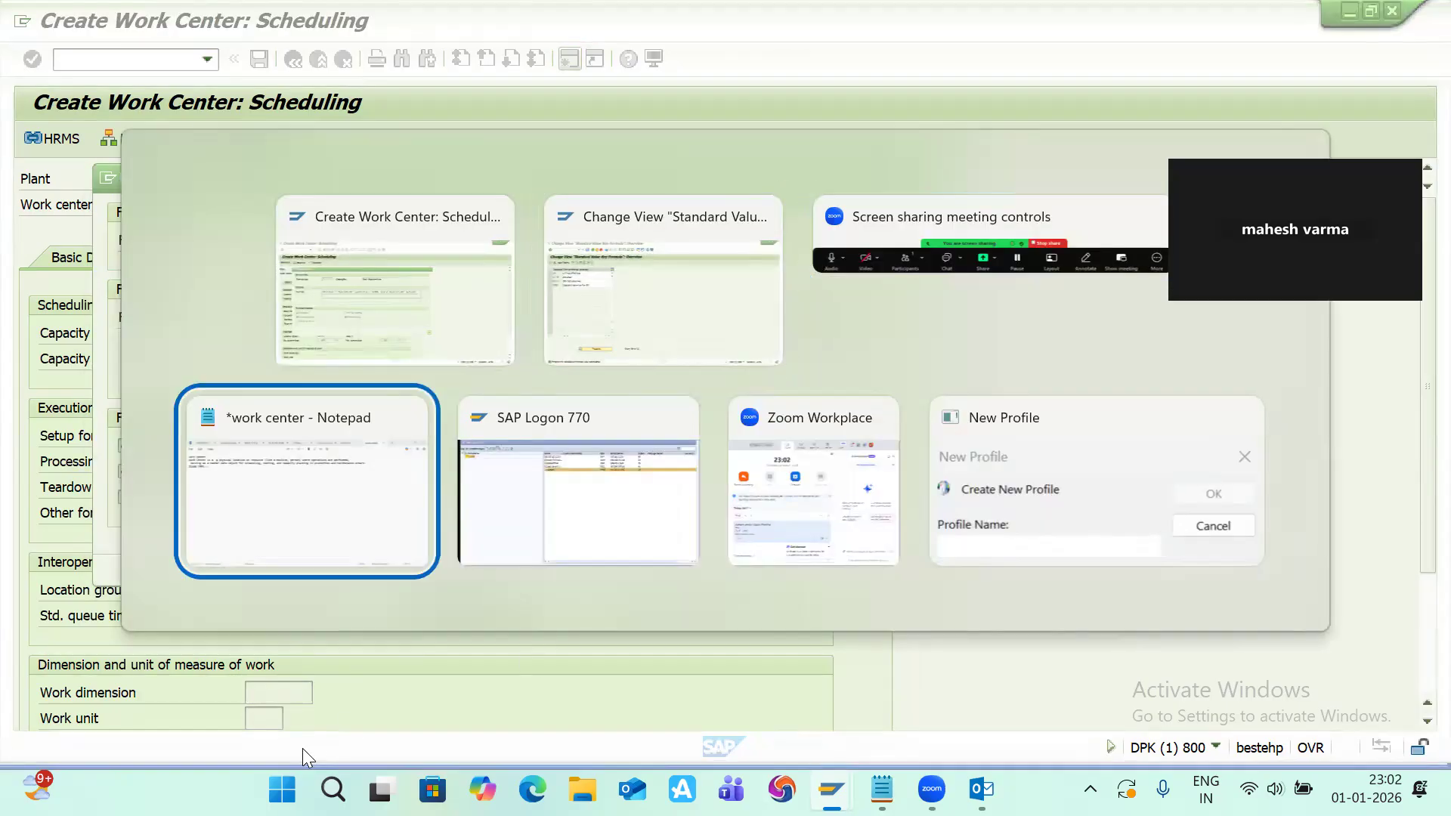
key("Return")
key("Return")
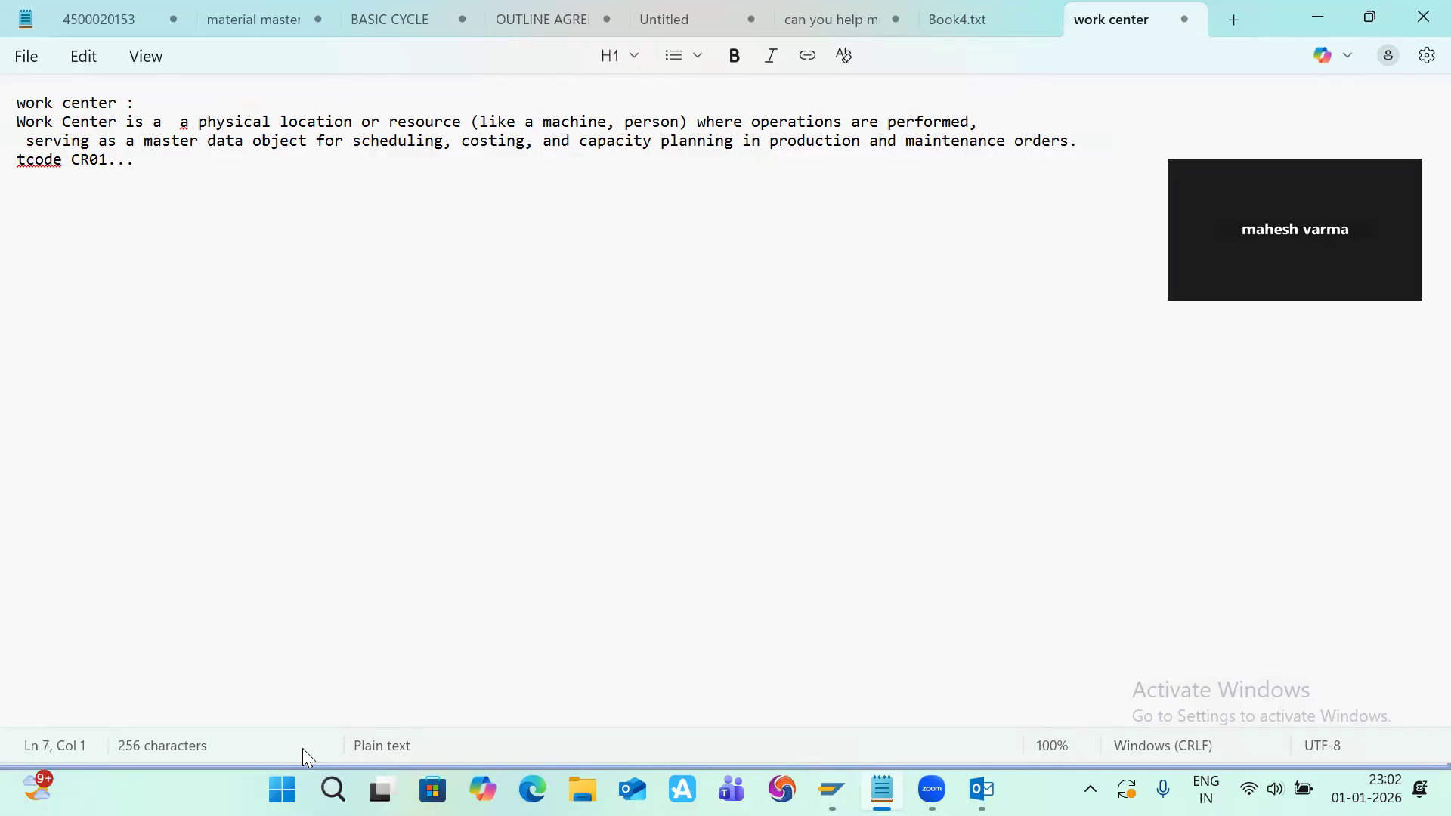
type("stn")
key("BackSpace")
type("d qty \"  10 qty")
type("20 mins")
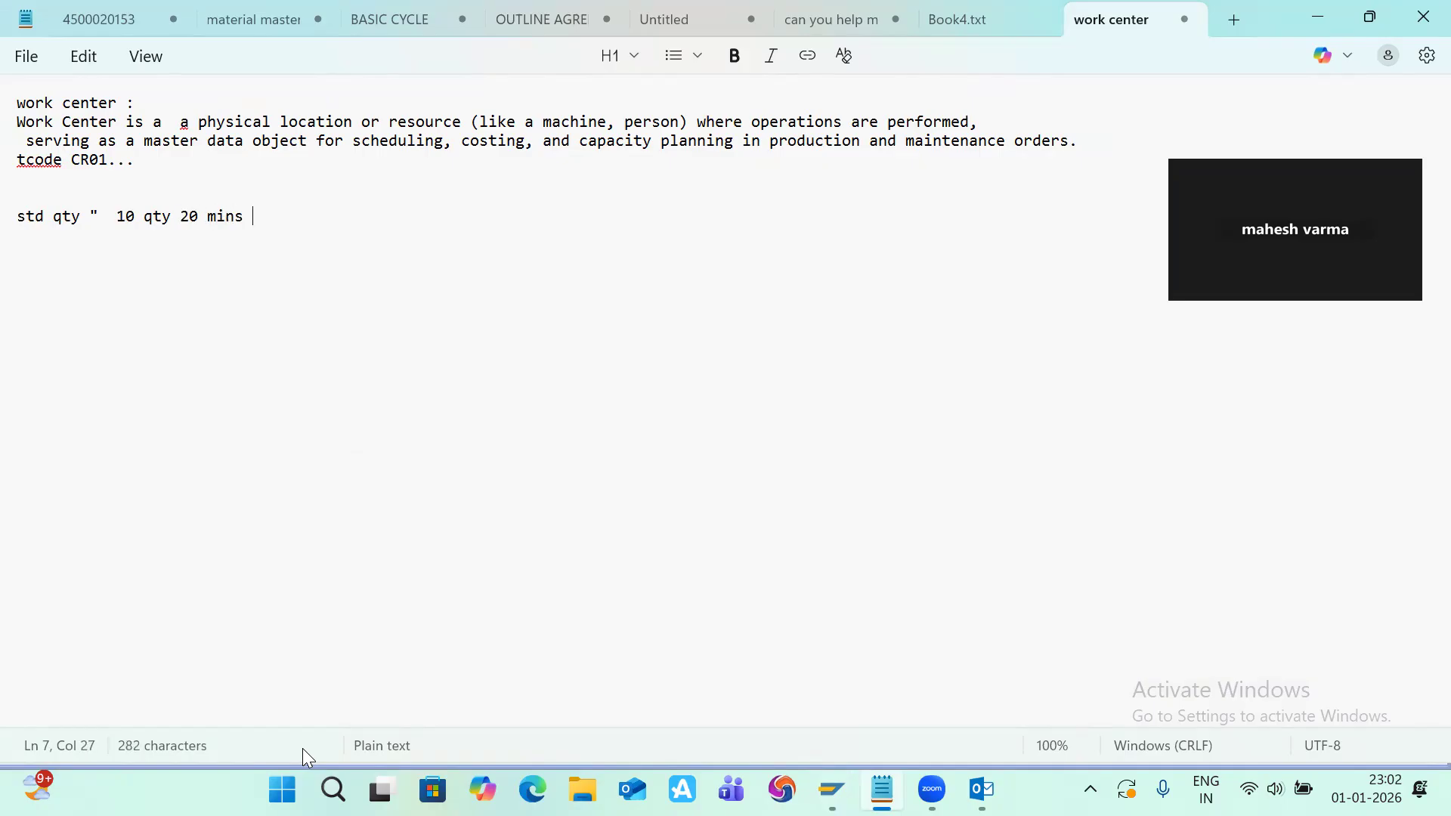
Step: Add the lines '100 qty x' and '20*100 /10' below the standard quantity note
key("Return")
type("100 qty  x")
key("Return")
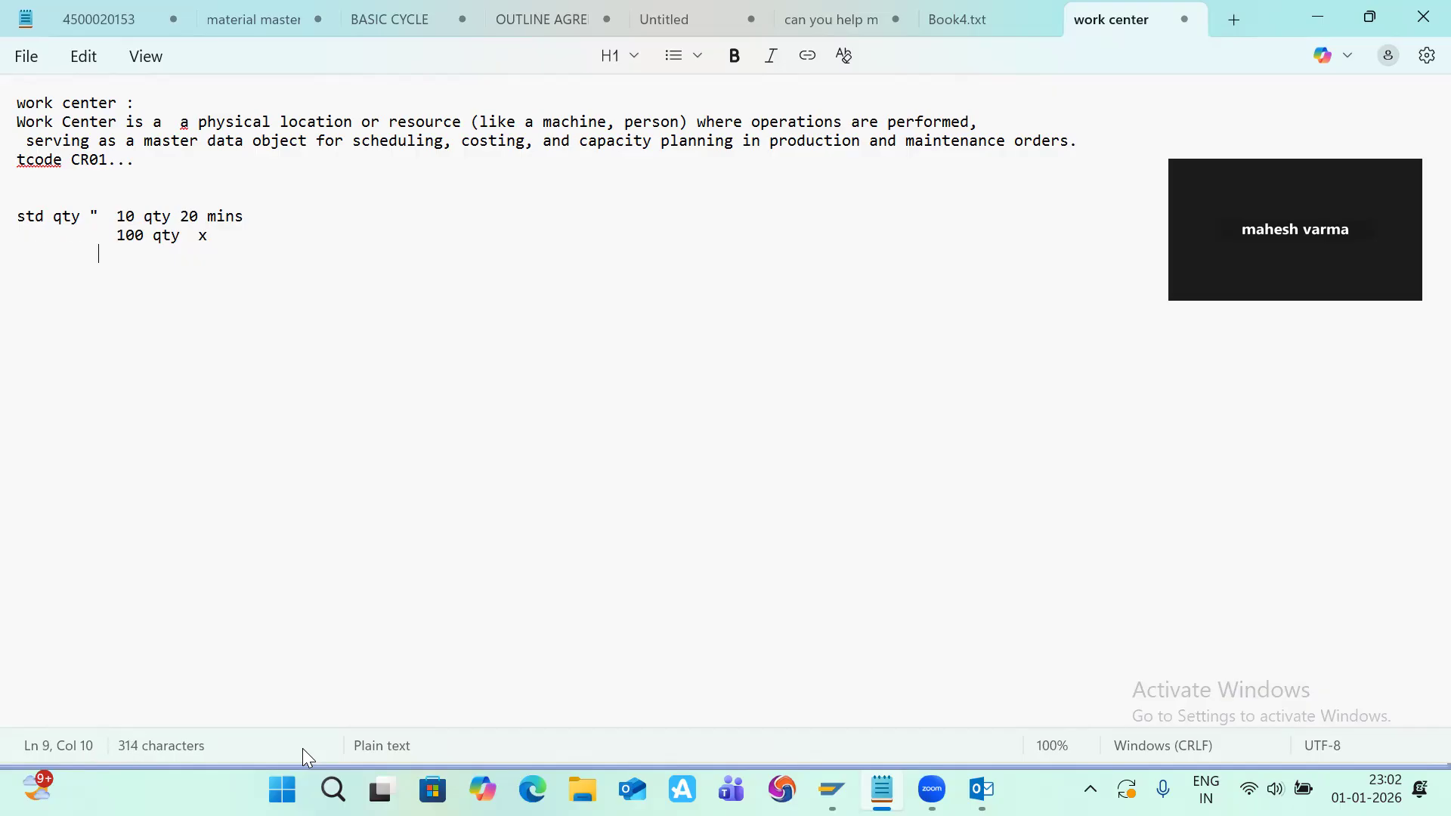
type("20")
key("Return")
type("*")
key("BackSpace")
key("BackSpace")
type("*100 /10")
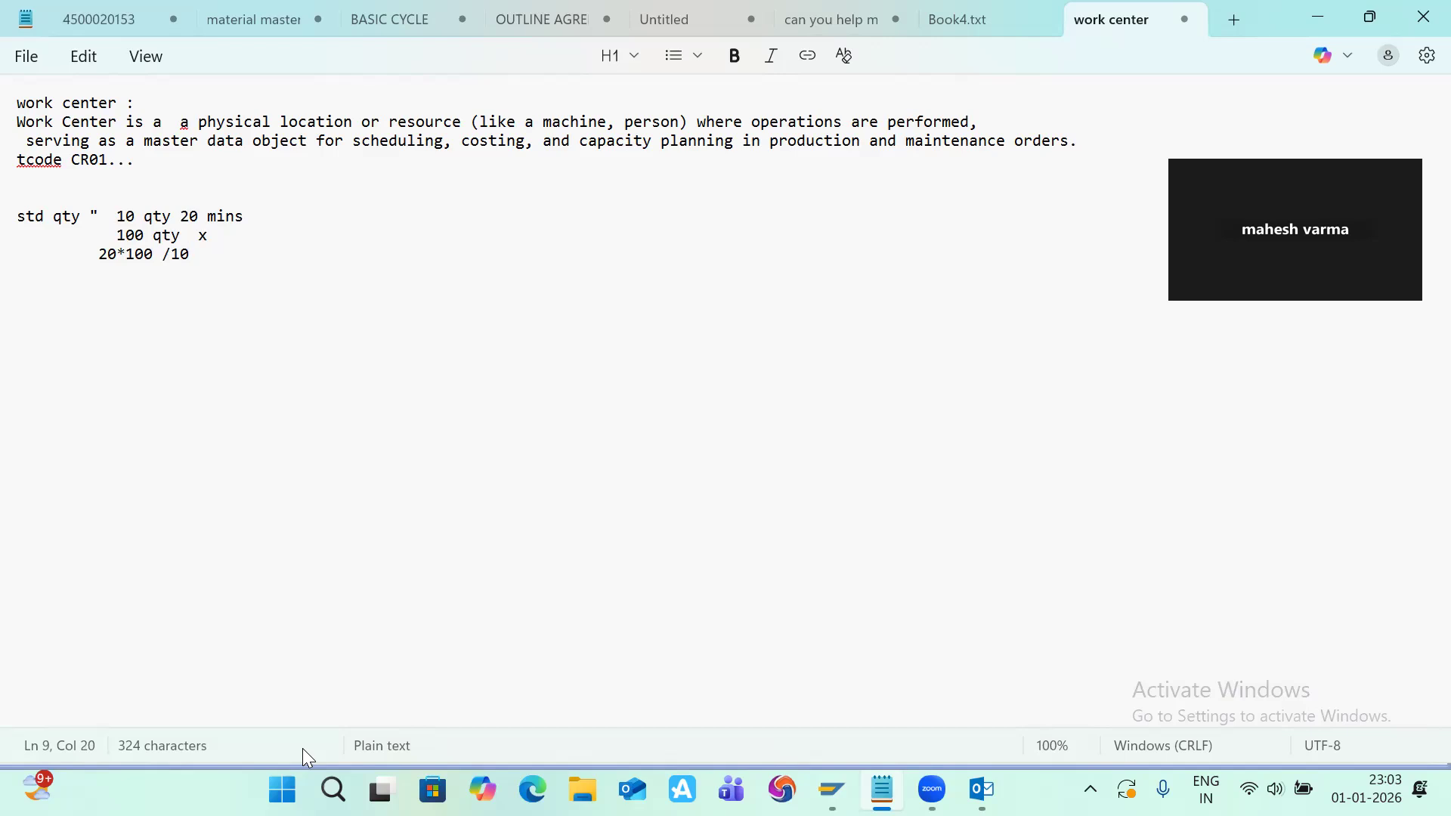
key("Return")
Step: Compare the processing formula with the Notepad calculation, then close the formula display
key("alt+Tab")
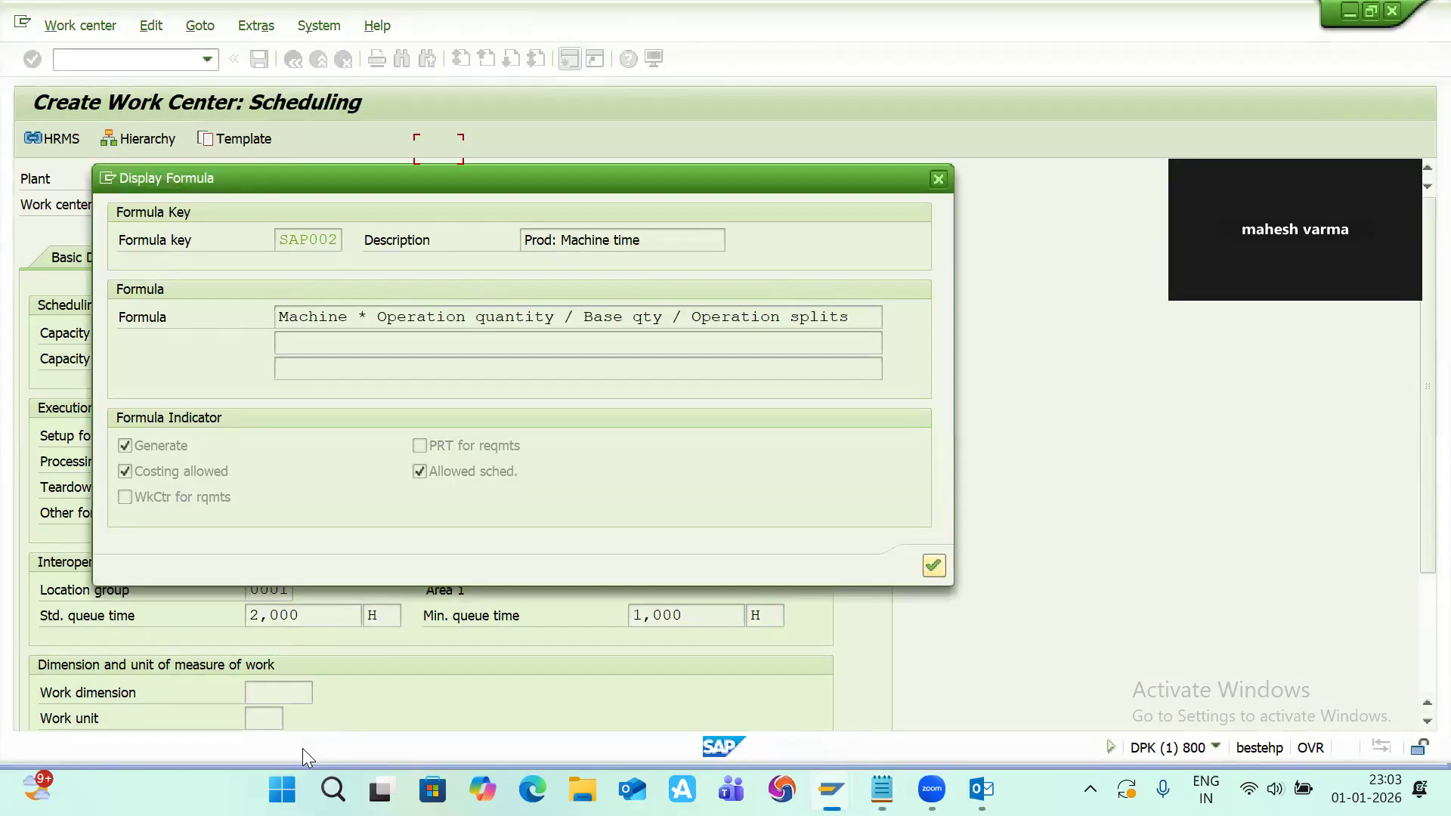
key("alt+Tab")
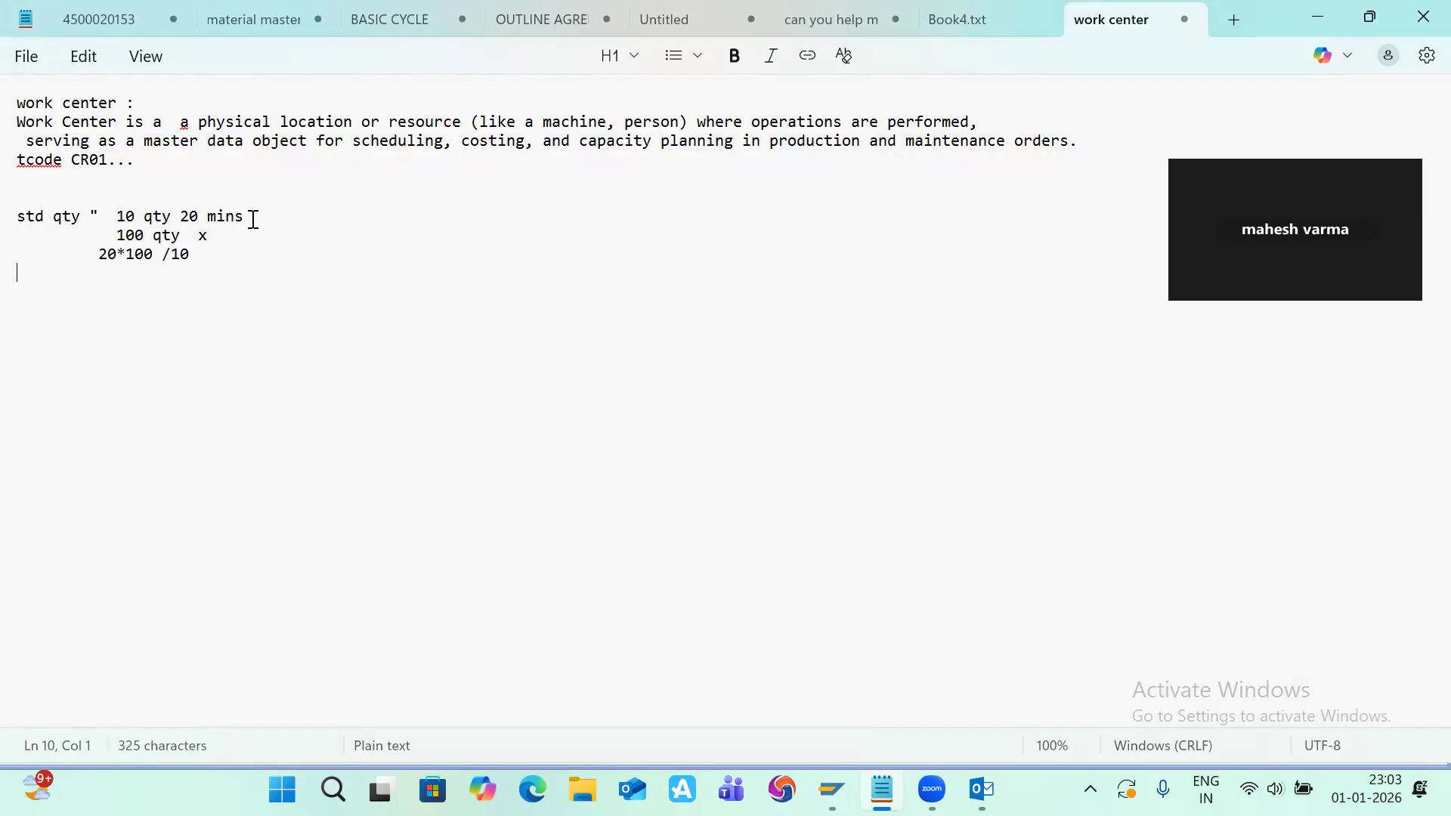
key("alt+Tab")
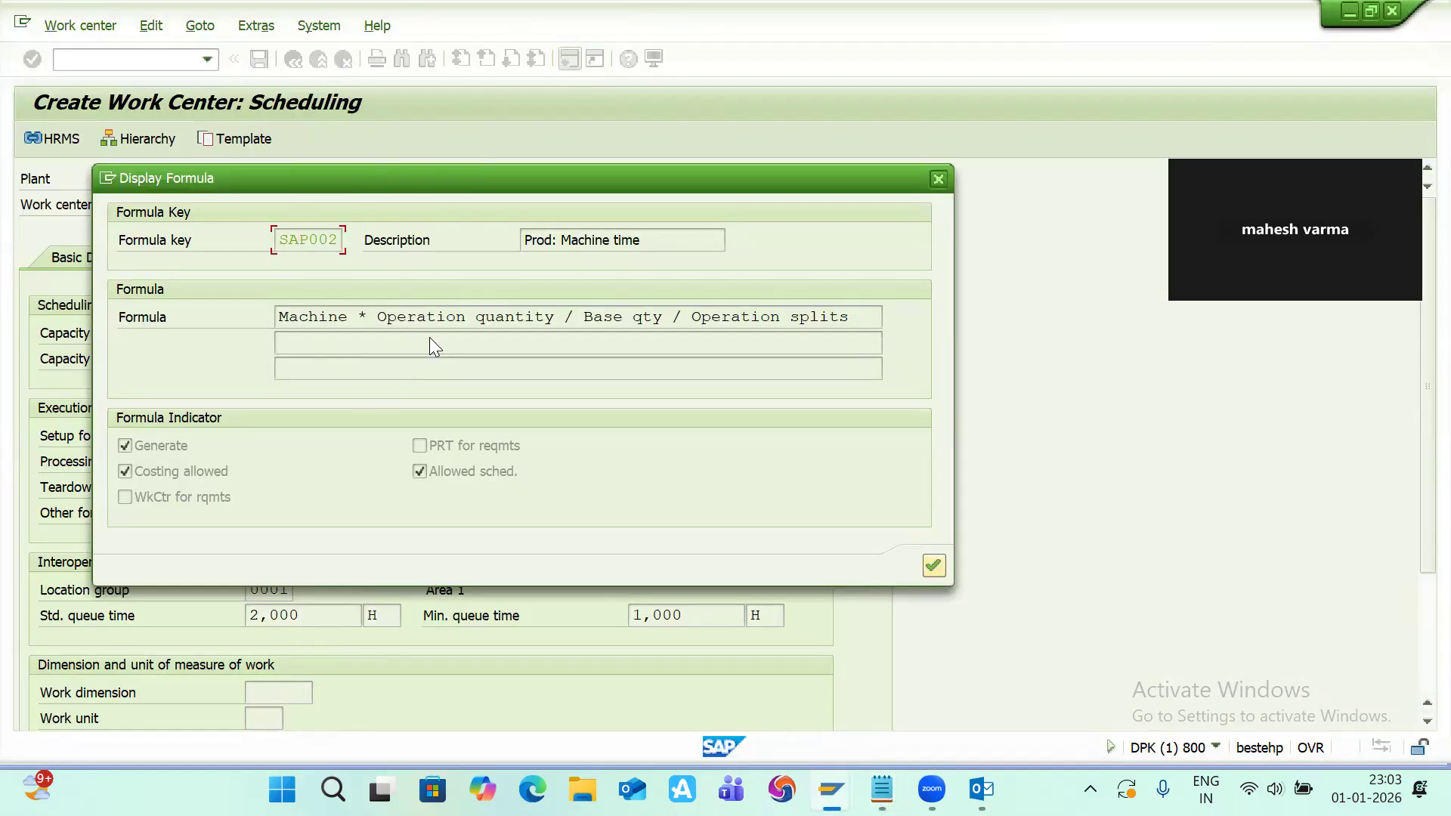
key("alt+Tab")
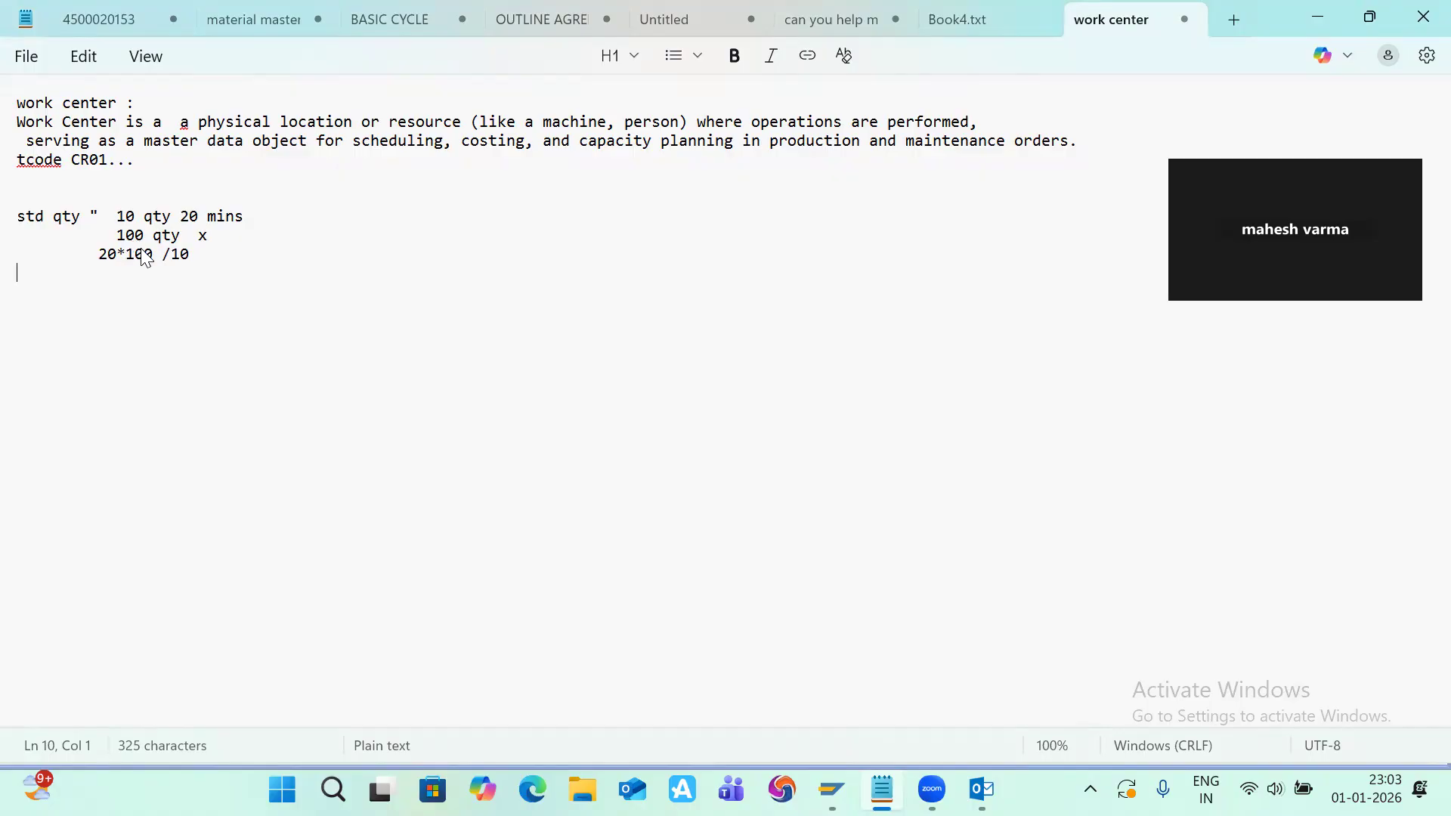
key("alt+Tab")
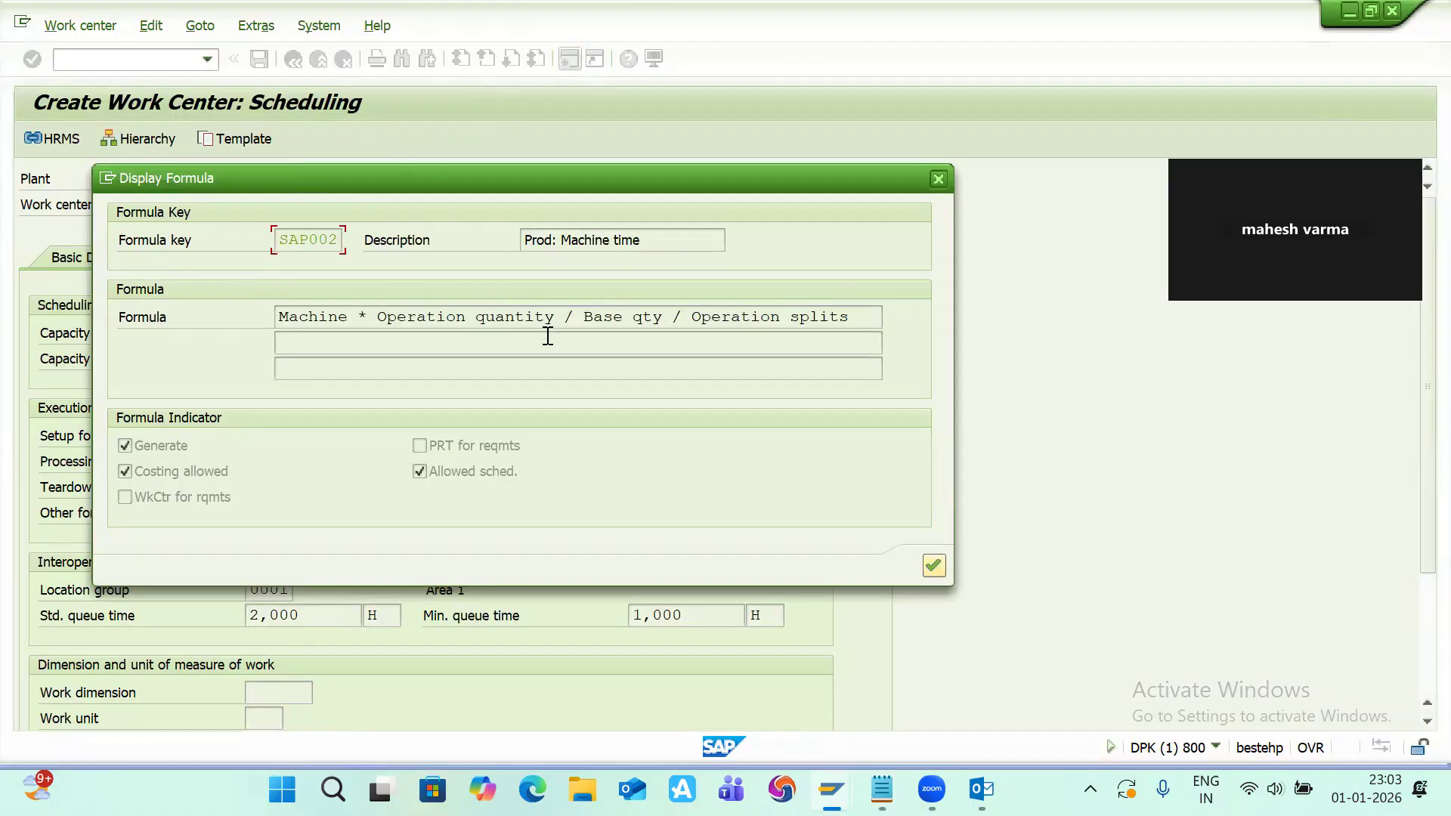
key("alt+Tab")
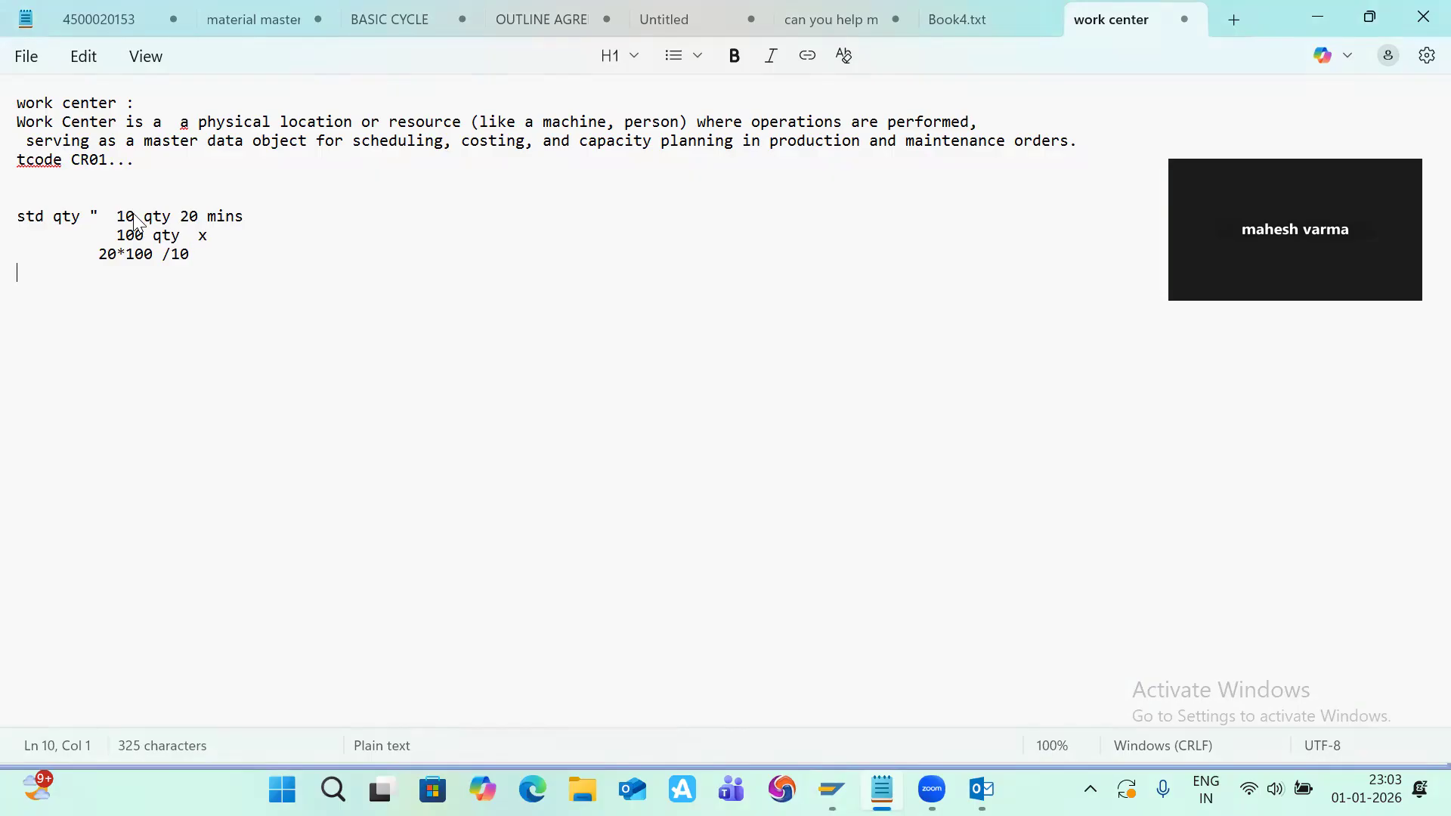
key("alt+Tab")
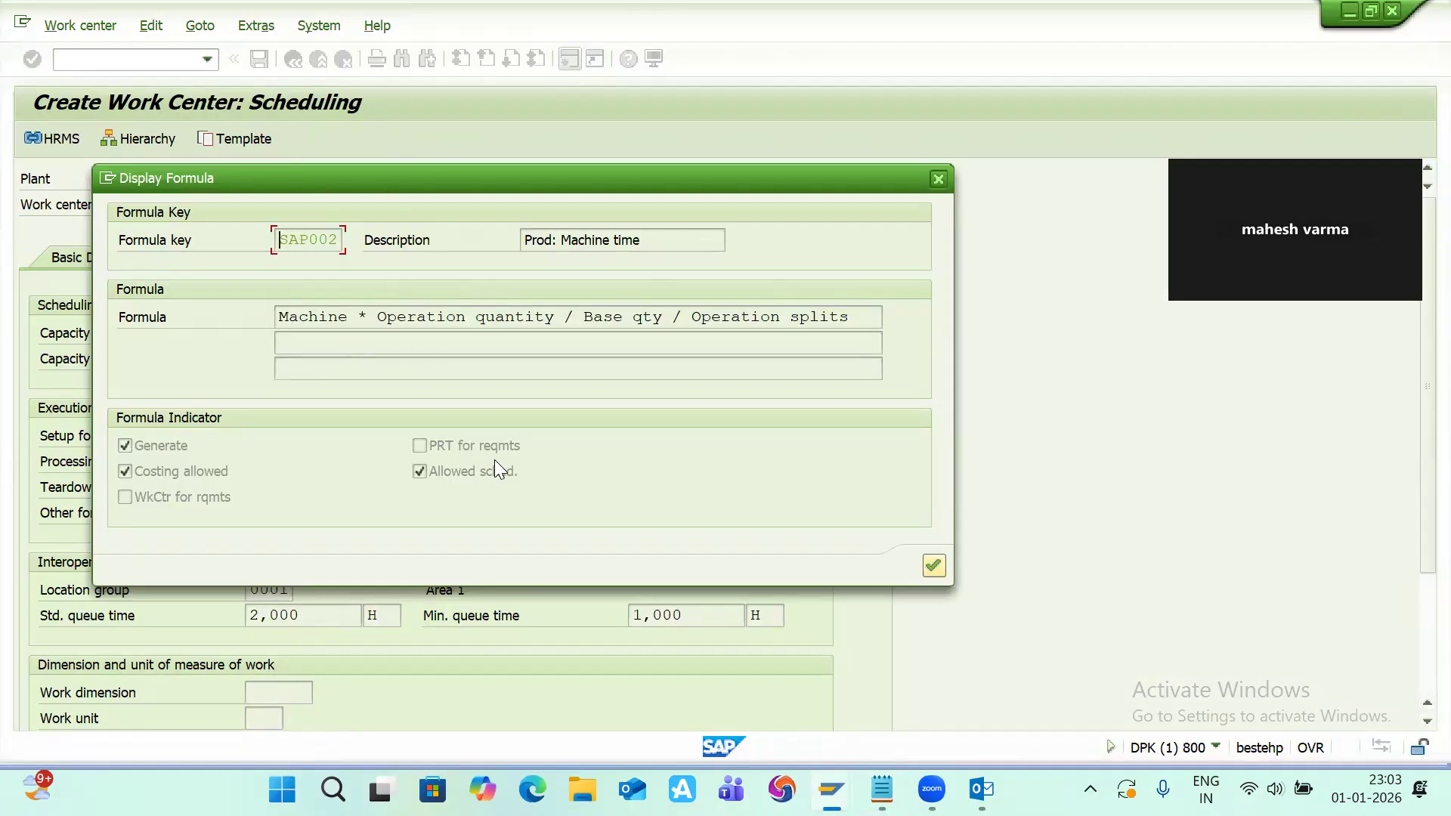
left_click(933, 567)
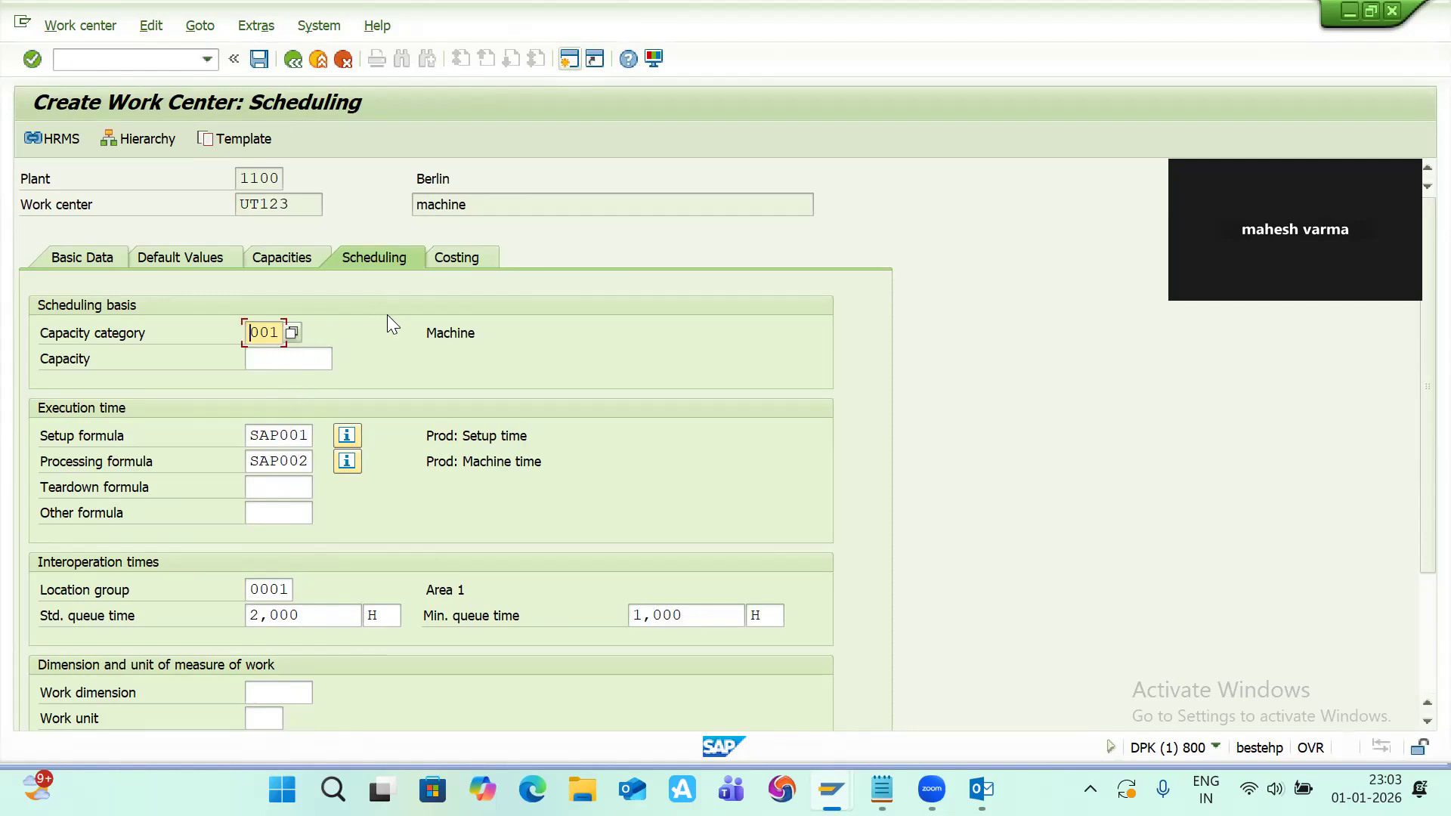
Step: Return to the work center, open its costing assignment and clear the cost center 4240 and the Labor Time activity type 1420
key("alt+Tab")
key("alt+Tab")
left_click(478, 262)
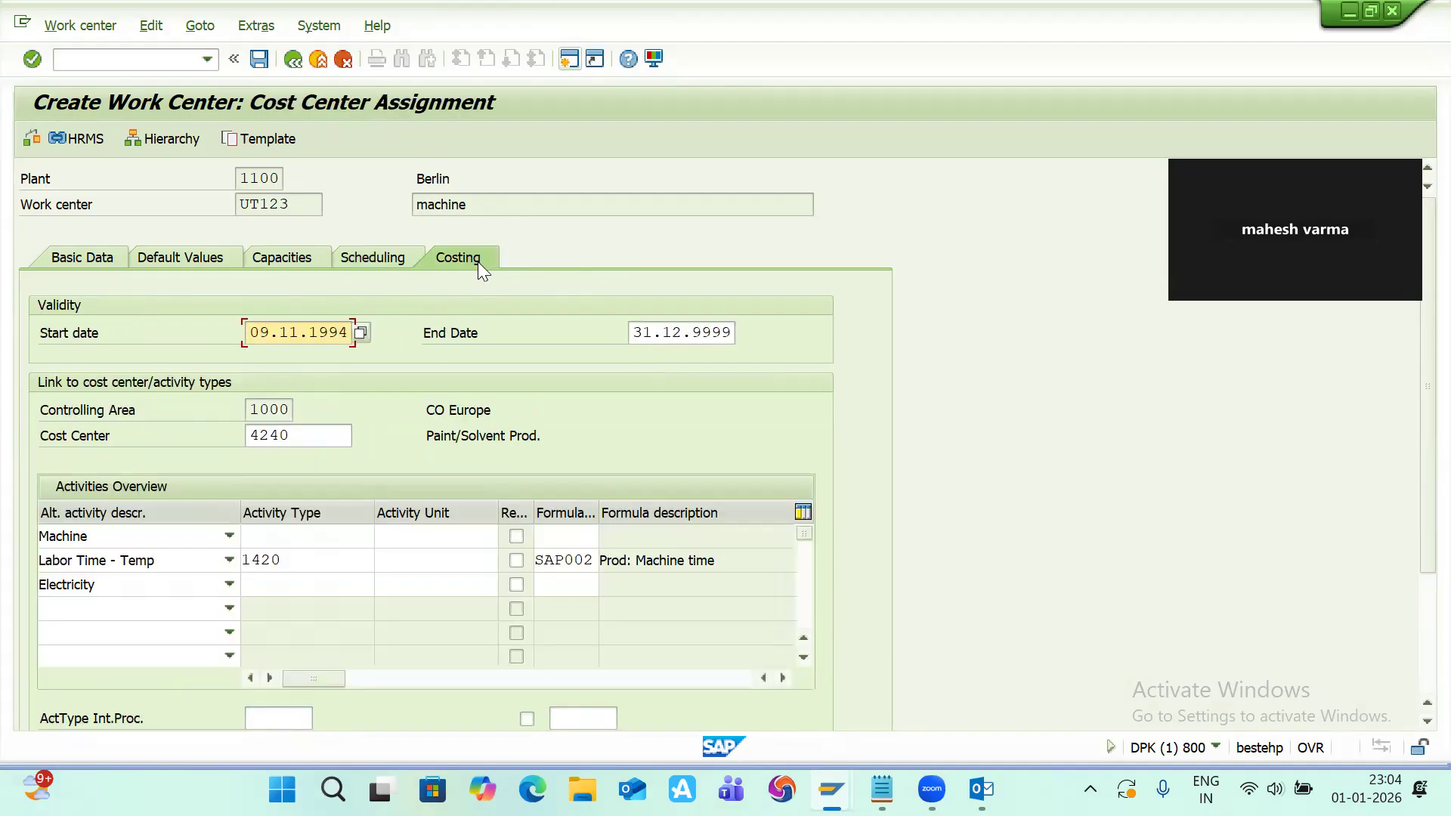
left_click(299, 445)
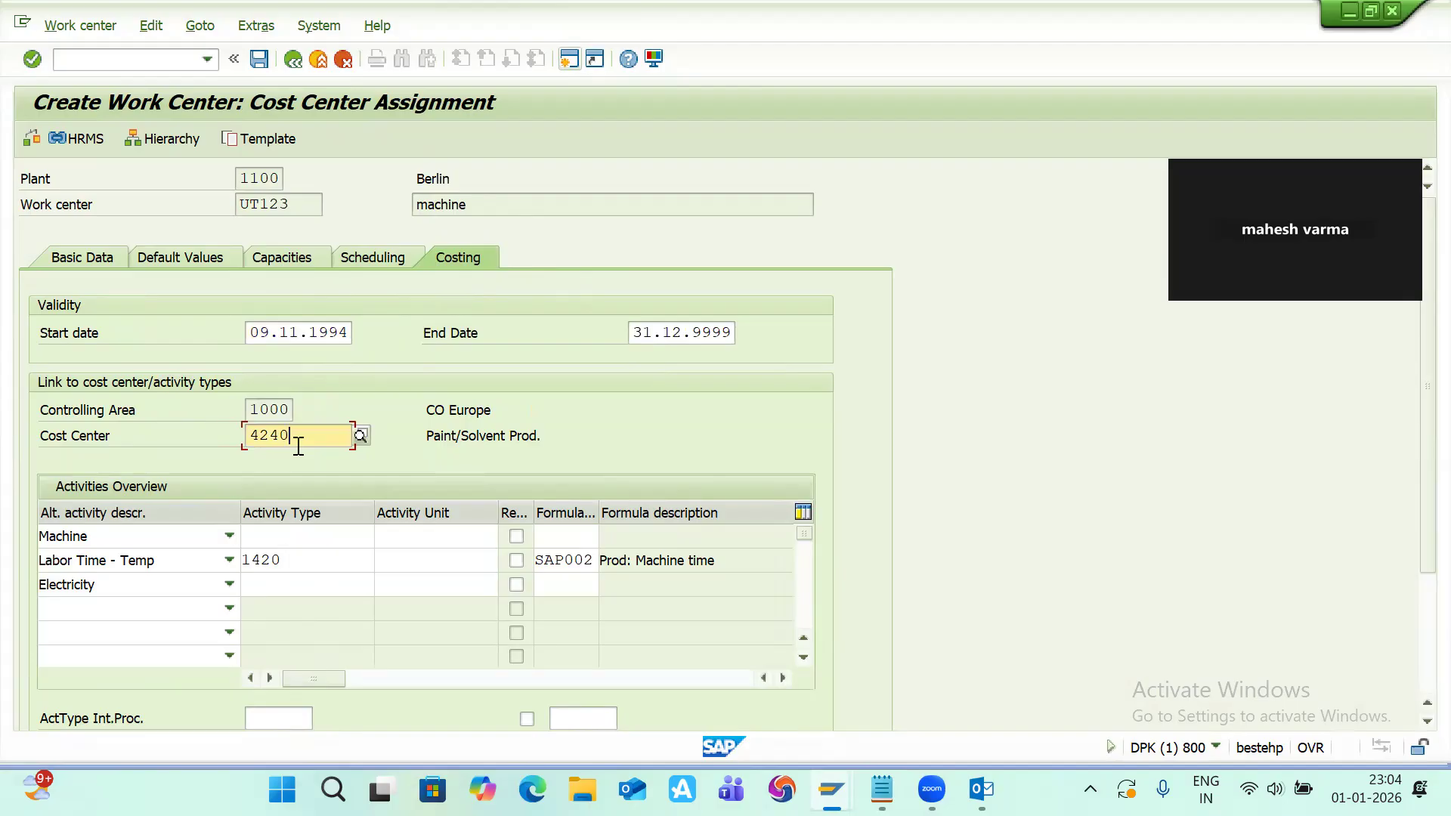
key("BackSpace")
key("BackSpace")
key("BackSpace")
key("BackSpace")
left_click(293, 558)
key("BackSpace")
key("BackSpace")
key("BackSpace")
key("BackSpace")
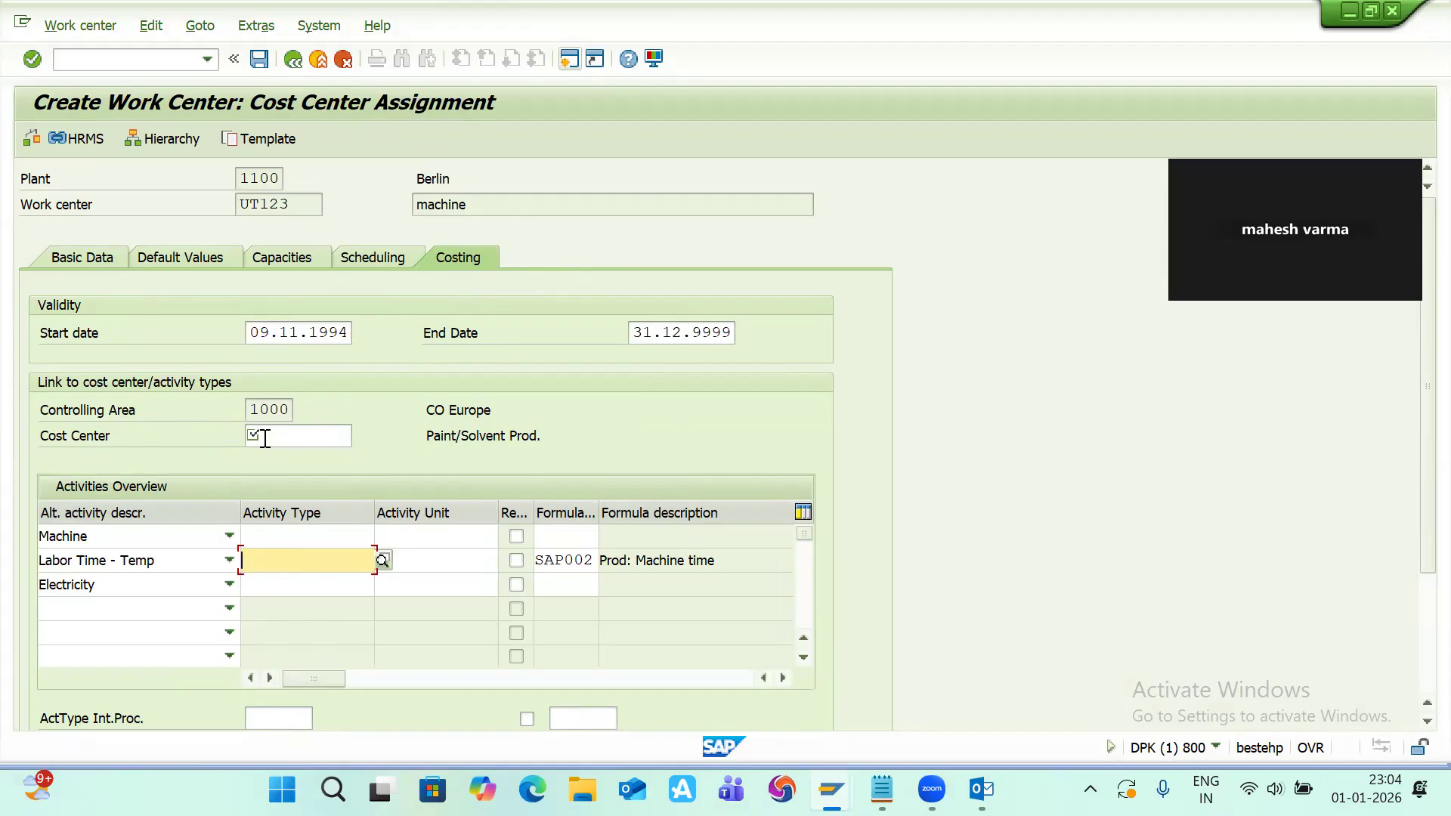
left_click(292, 436)
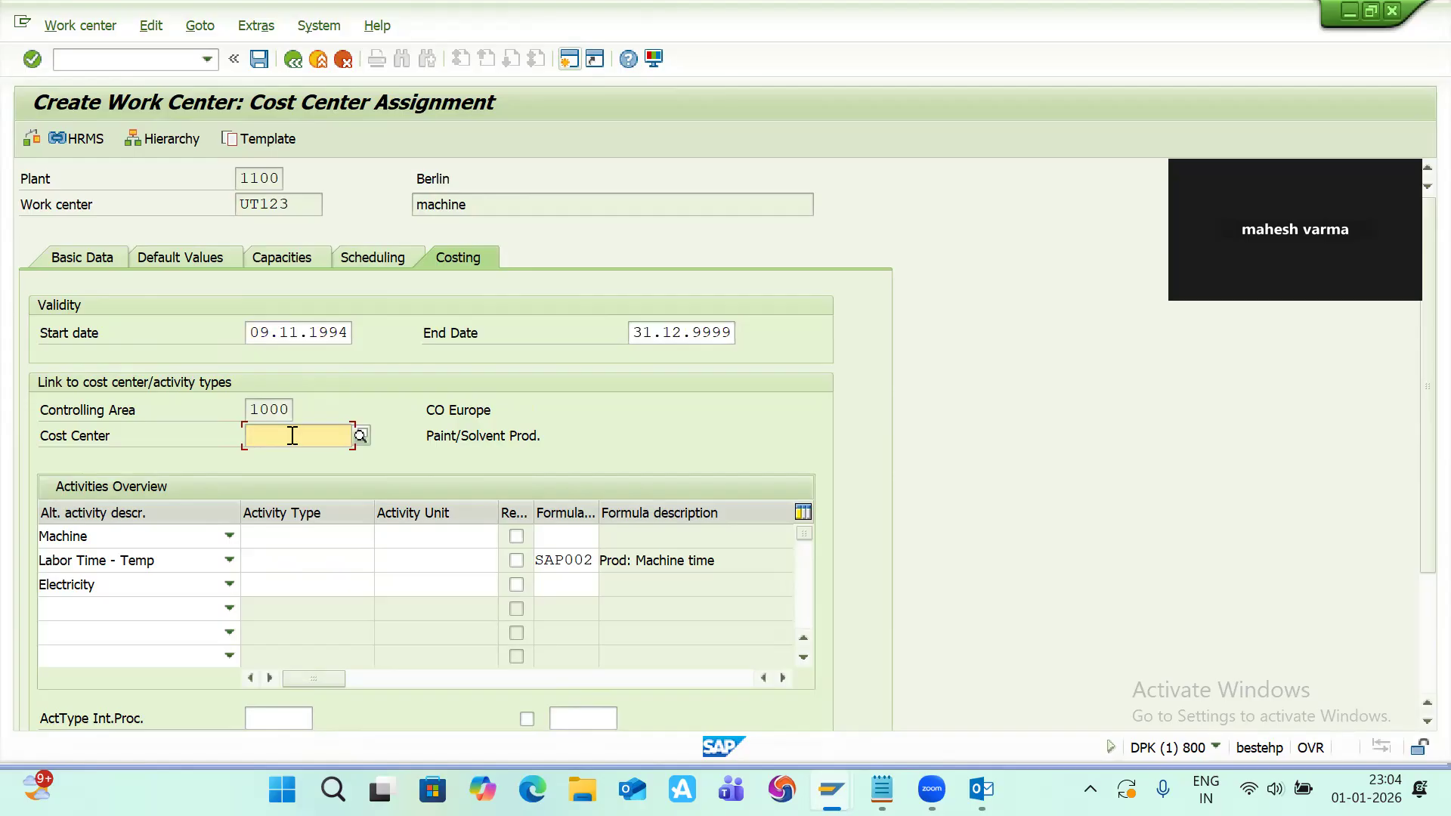
Step: Start transaction KS01 in a new session and set the controlling area to 1000
left_click(568, 59)
type("ks01")
key("Return")
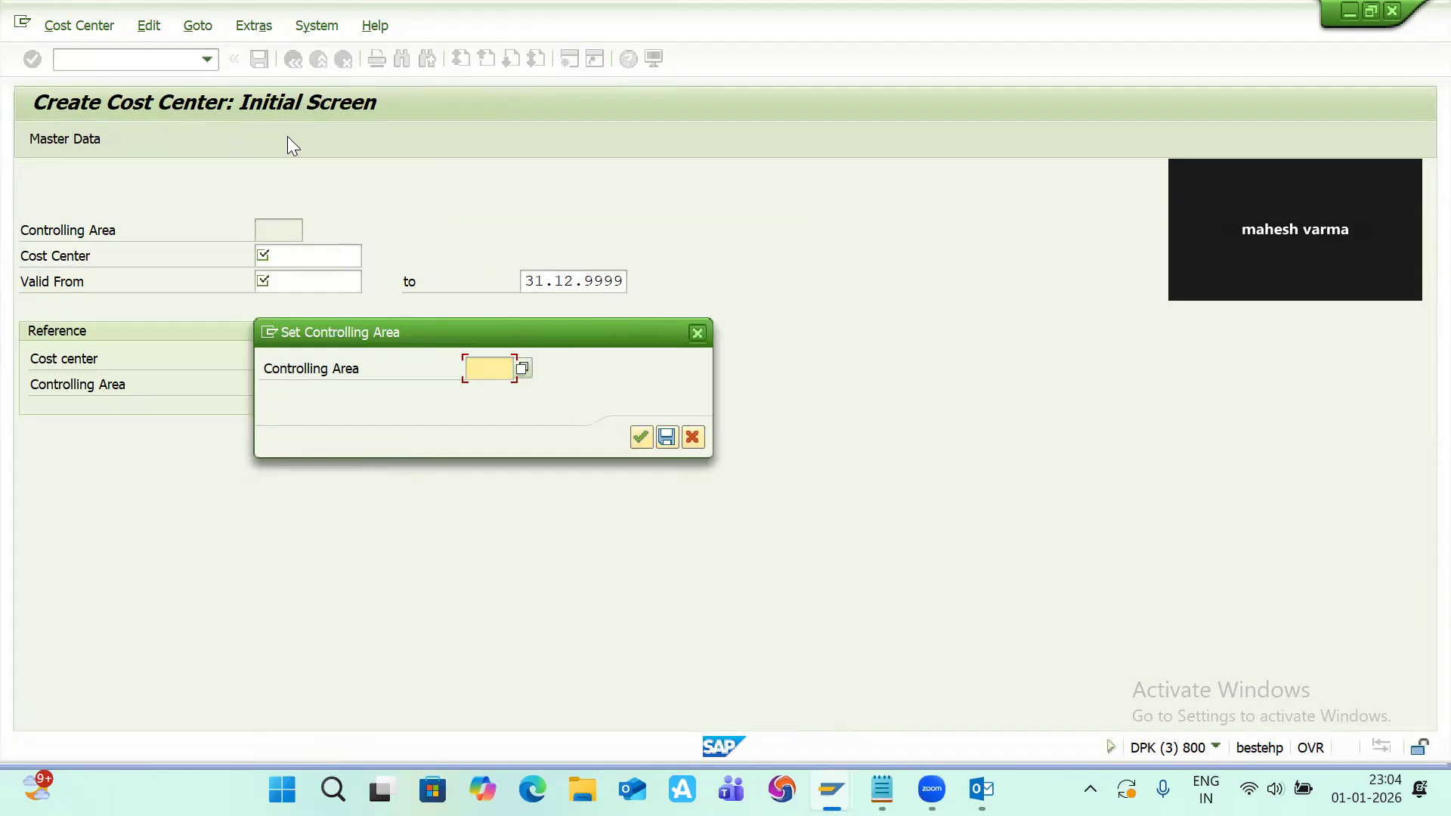
left_click(482, 365)
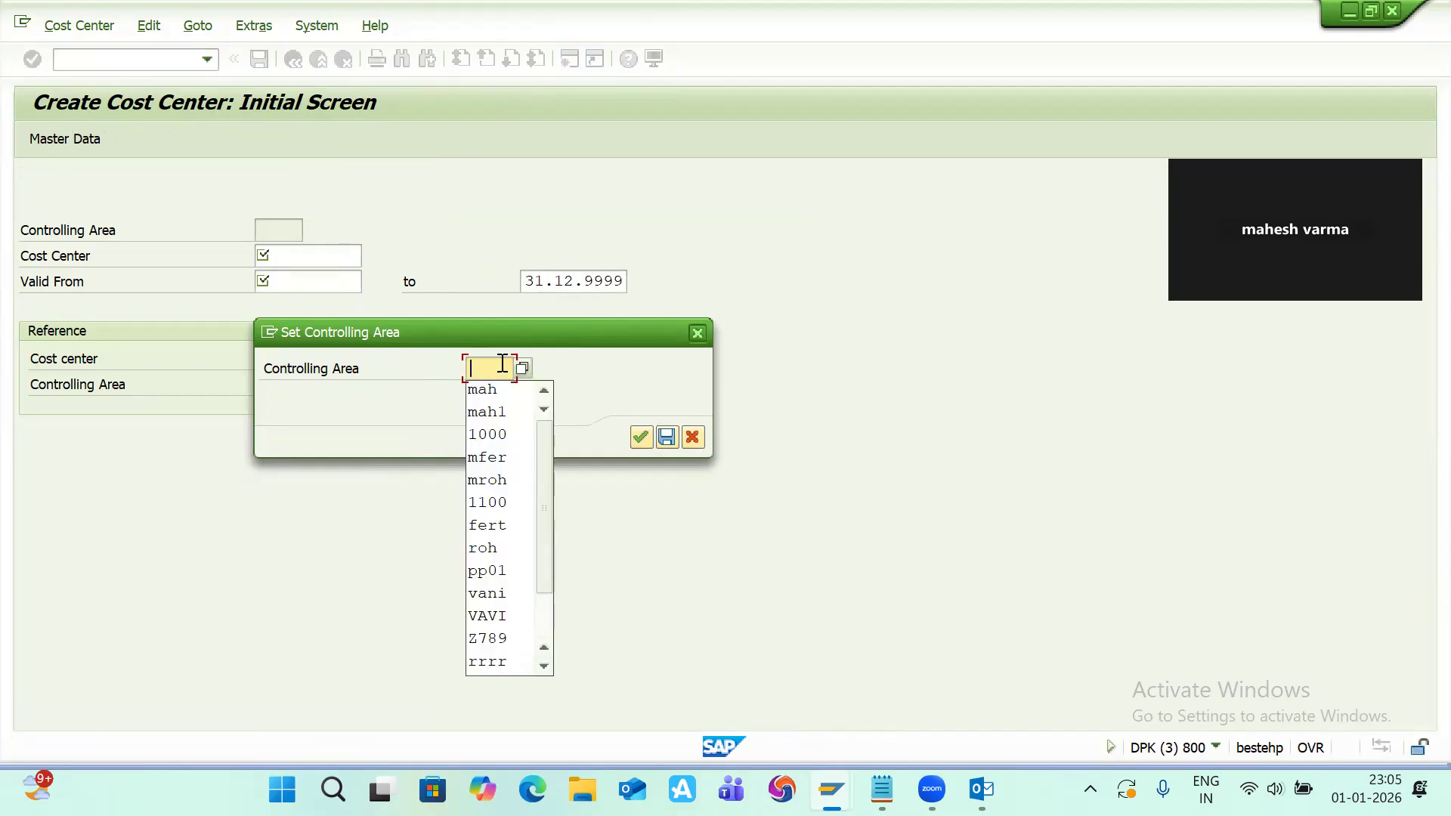
type("1000")
key("Return")
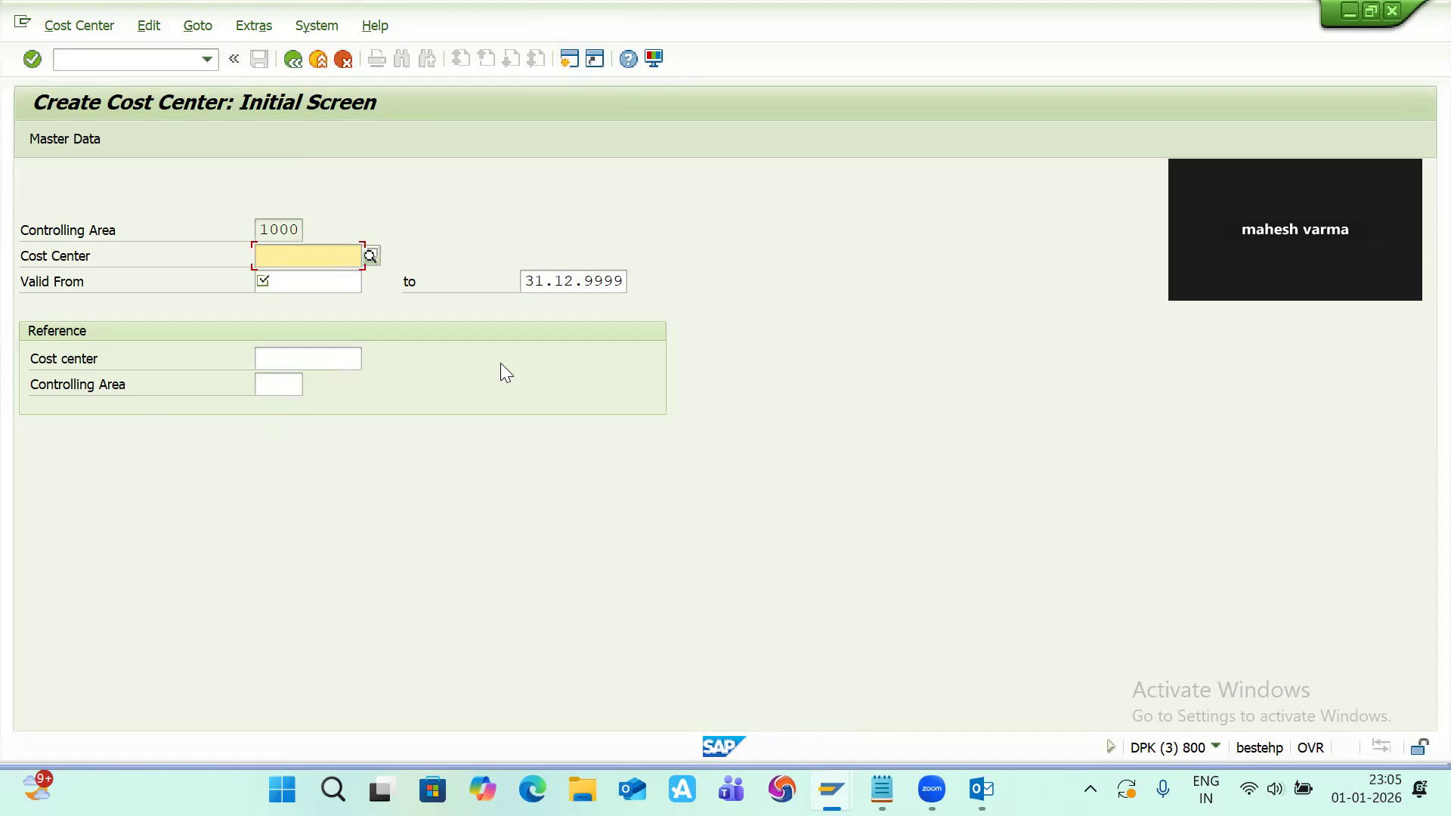
Step: Enter cost center UT valid from 01.01.2026 to open its basic screen
type("ut")
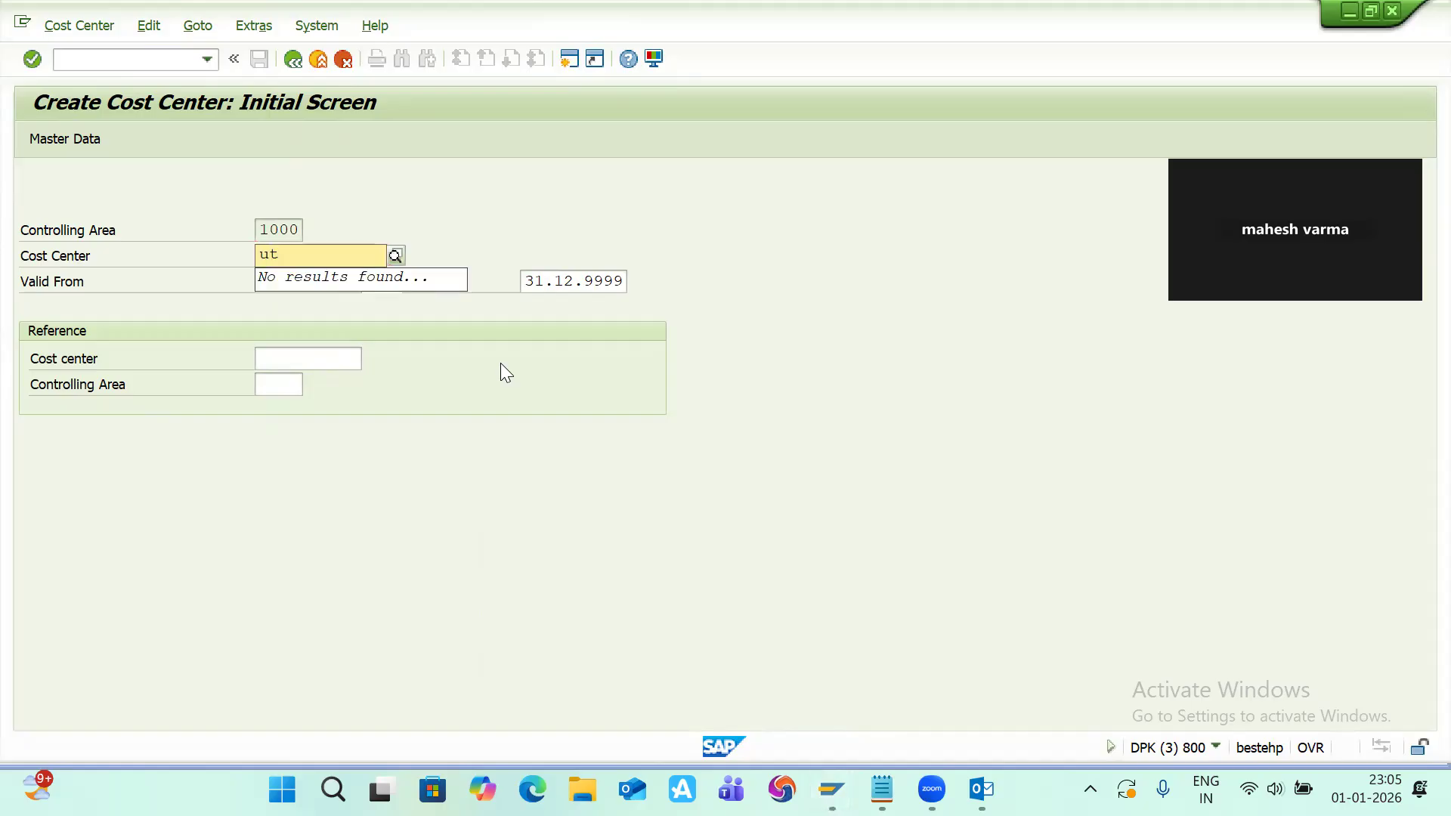
key("Tab")
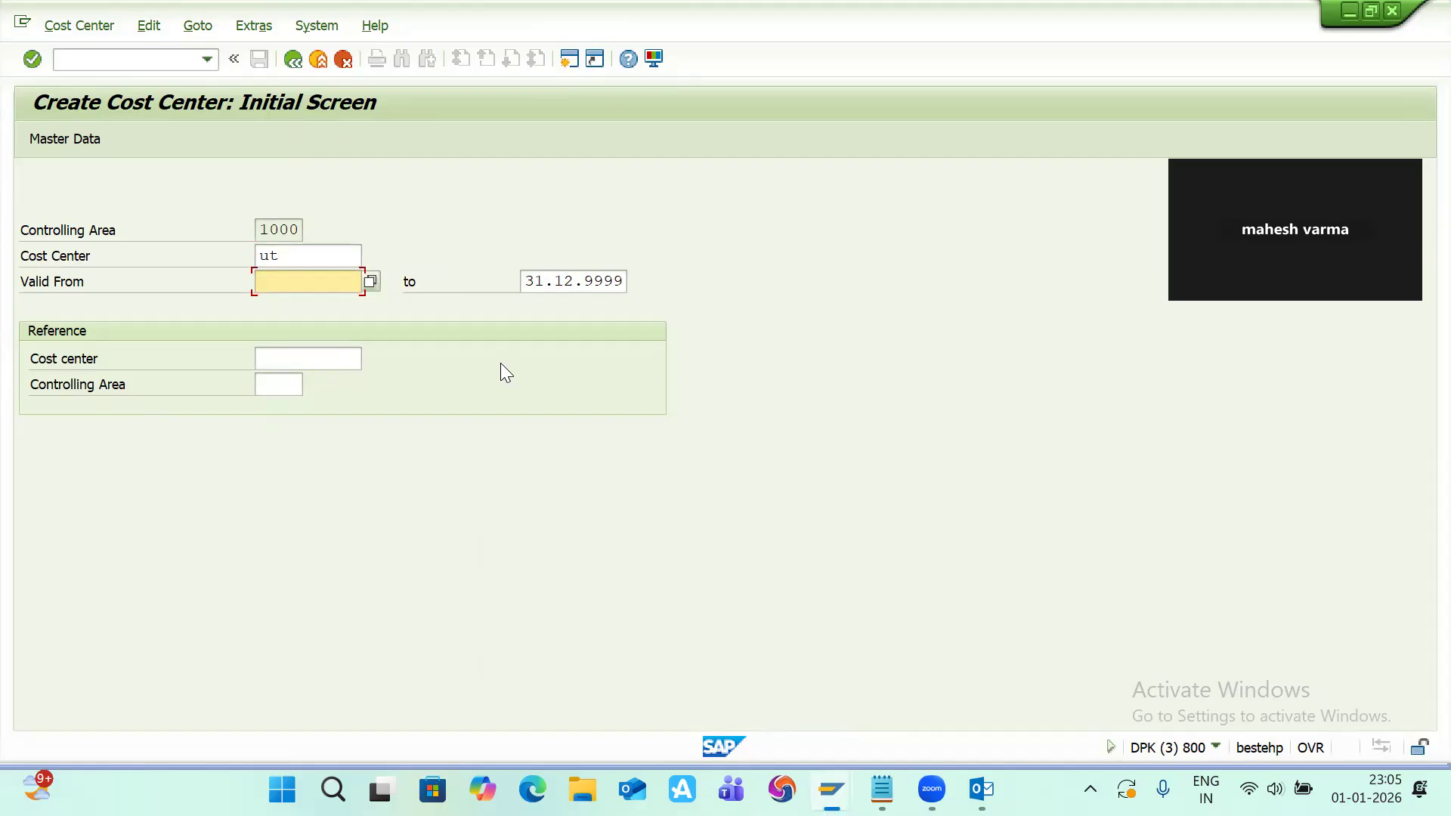
type("01.01.2026")
key("Return")
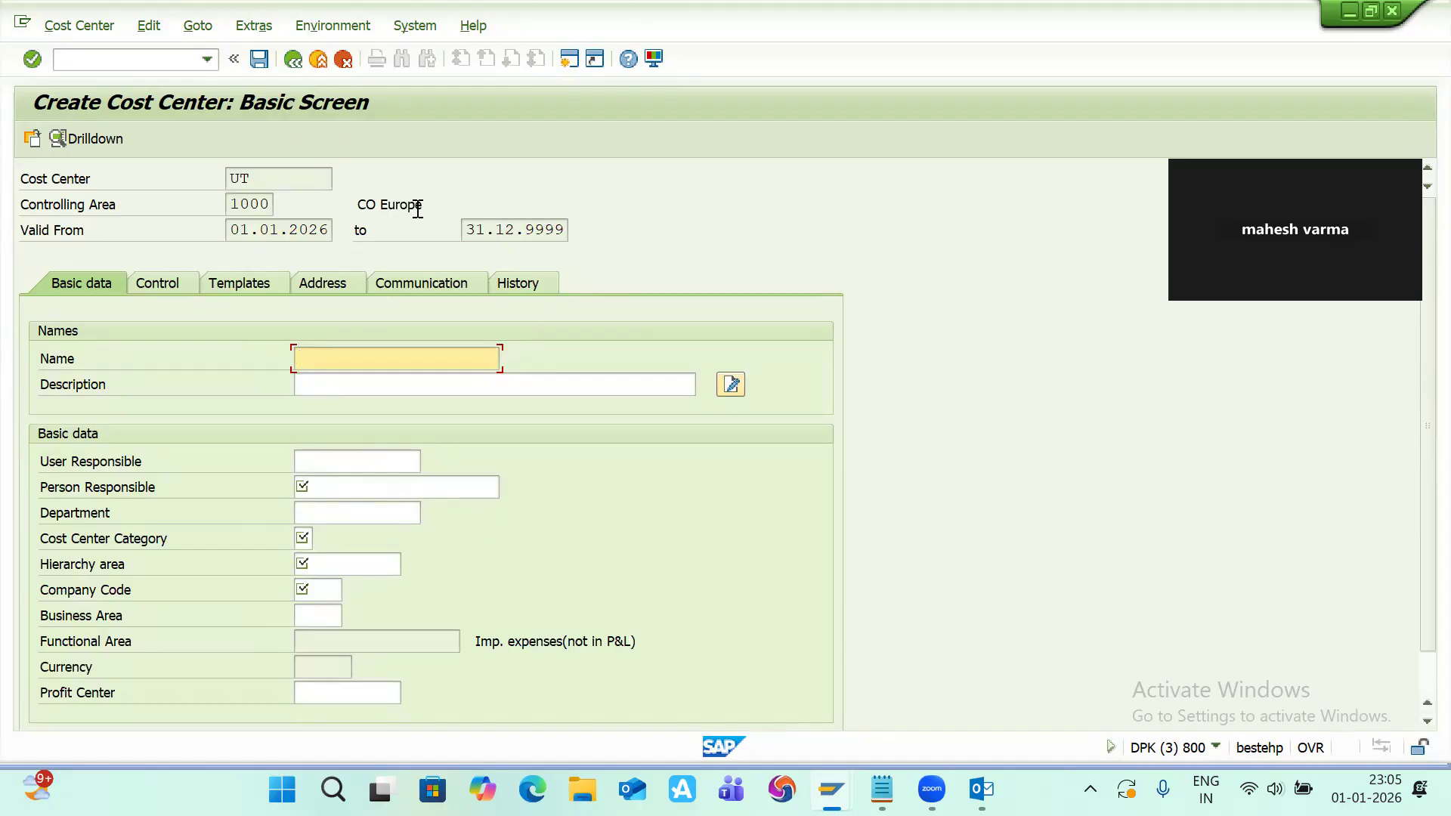
Step: Name the cost center 'machine in productio' and set its description to 'machine in production'
type("machine in productio")
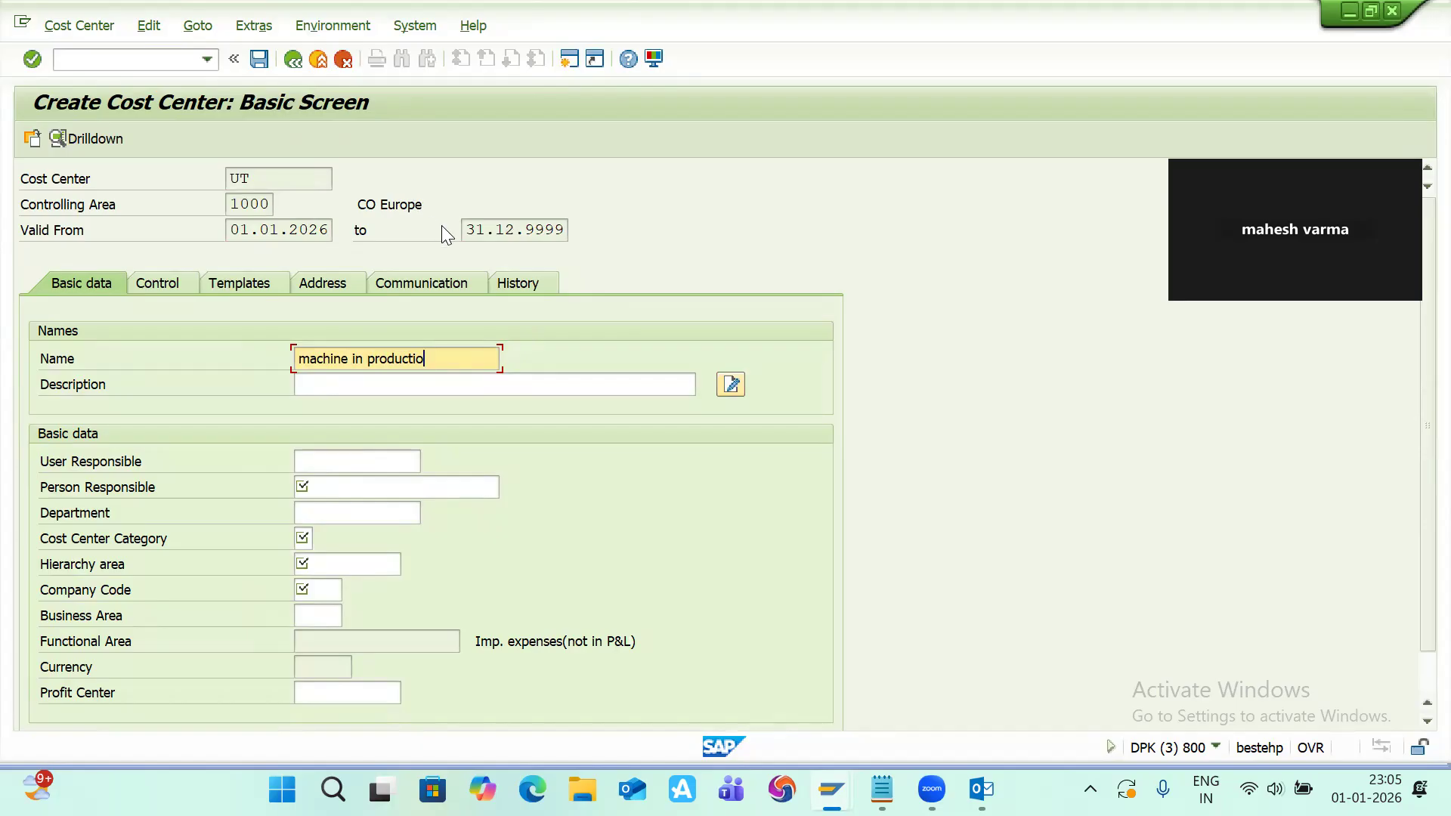
key("ctrl+a")
key("ctrl+c")
key("Tab")
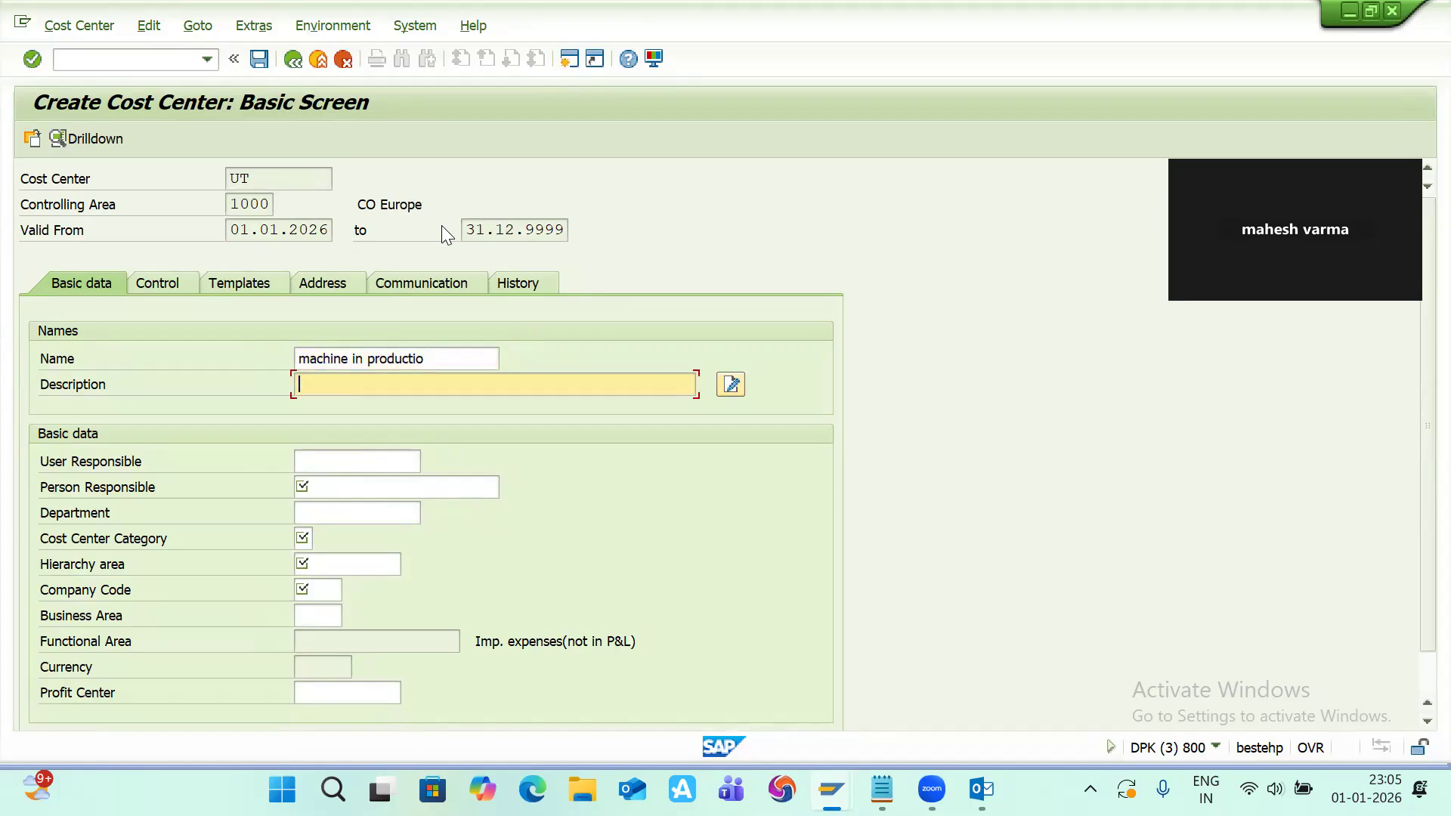
key("ctrl+v")
type("n")
key("Return")
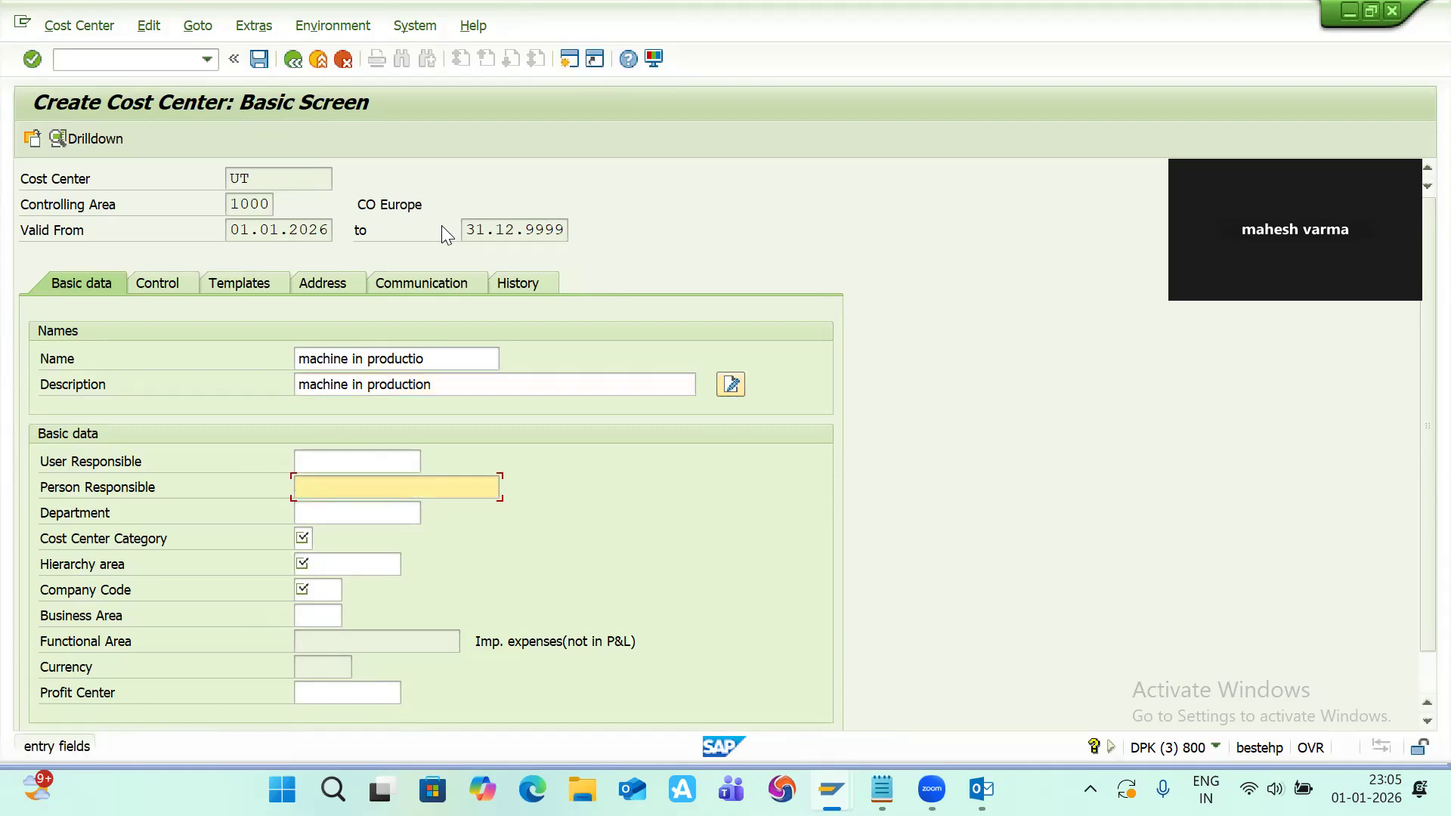
Step: Set the person responsible to 'production dept' and the cost center category to 1 Production
key("Down")
key("Down")
key("Return")
key("Return")
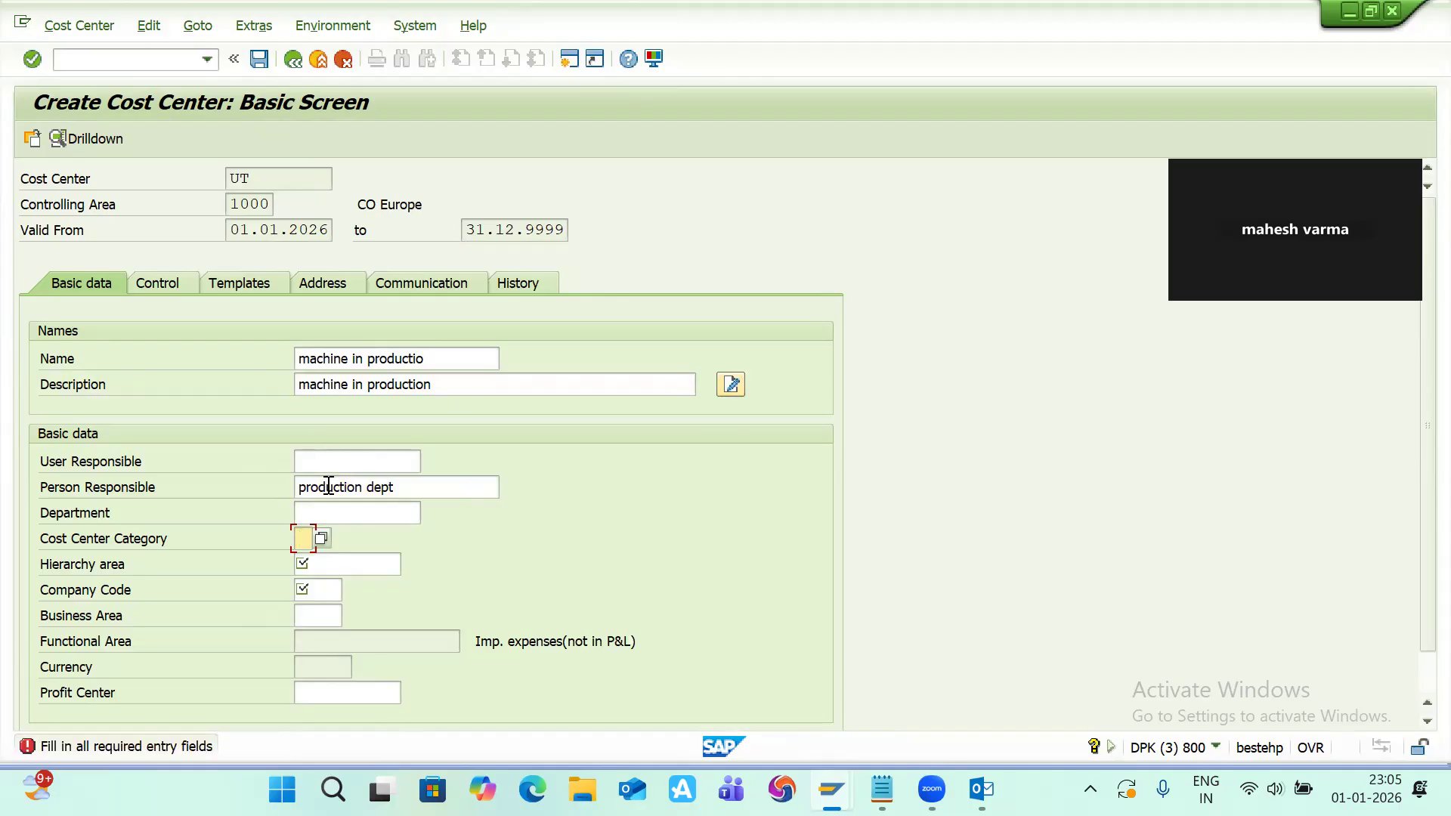
left_click(322, 539)
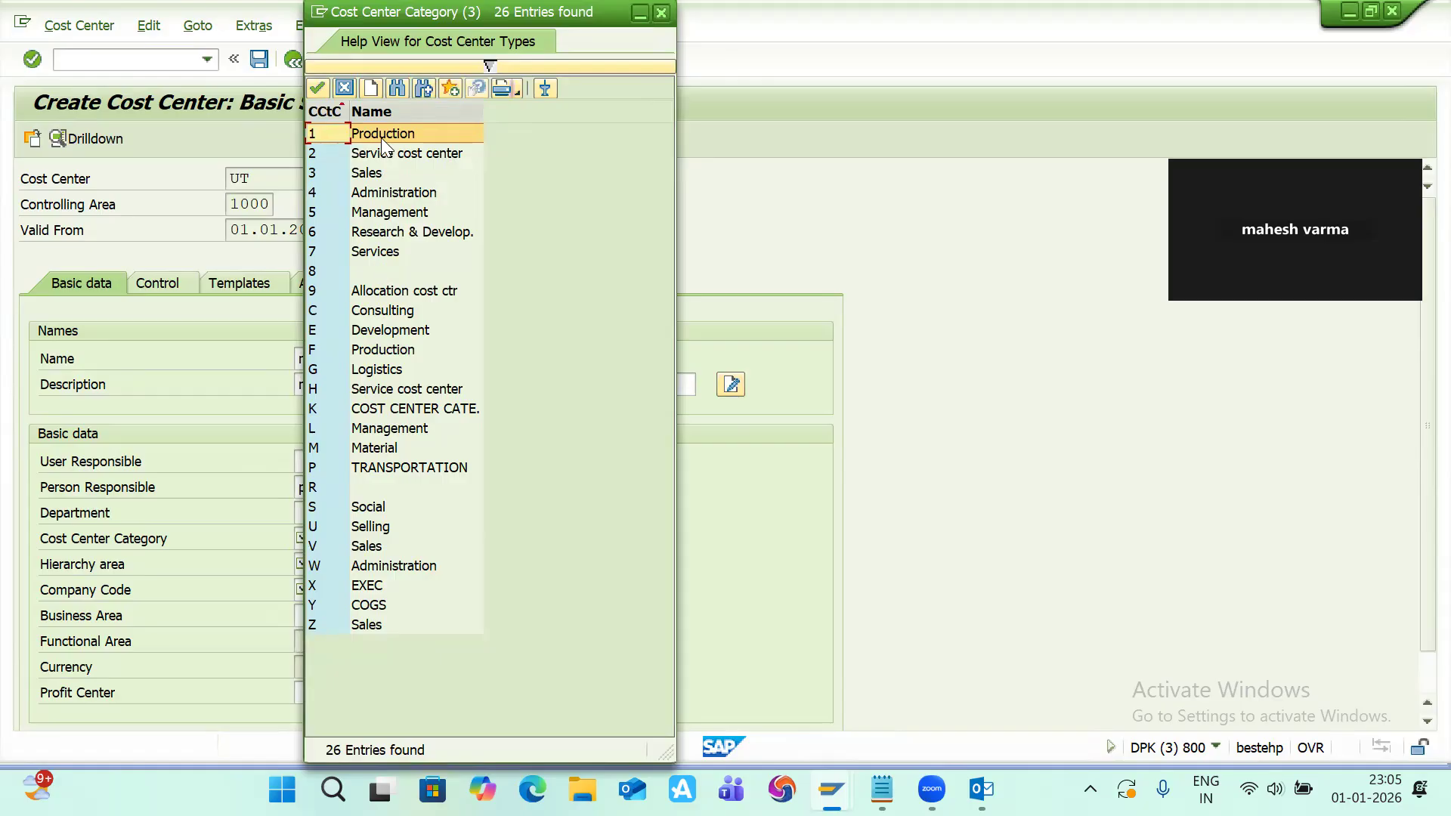
double_click(383, 136)
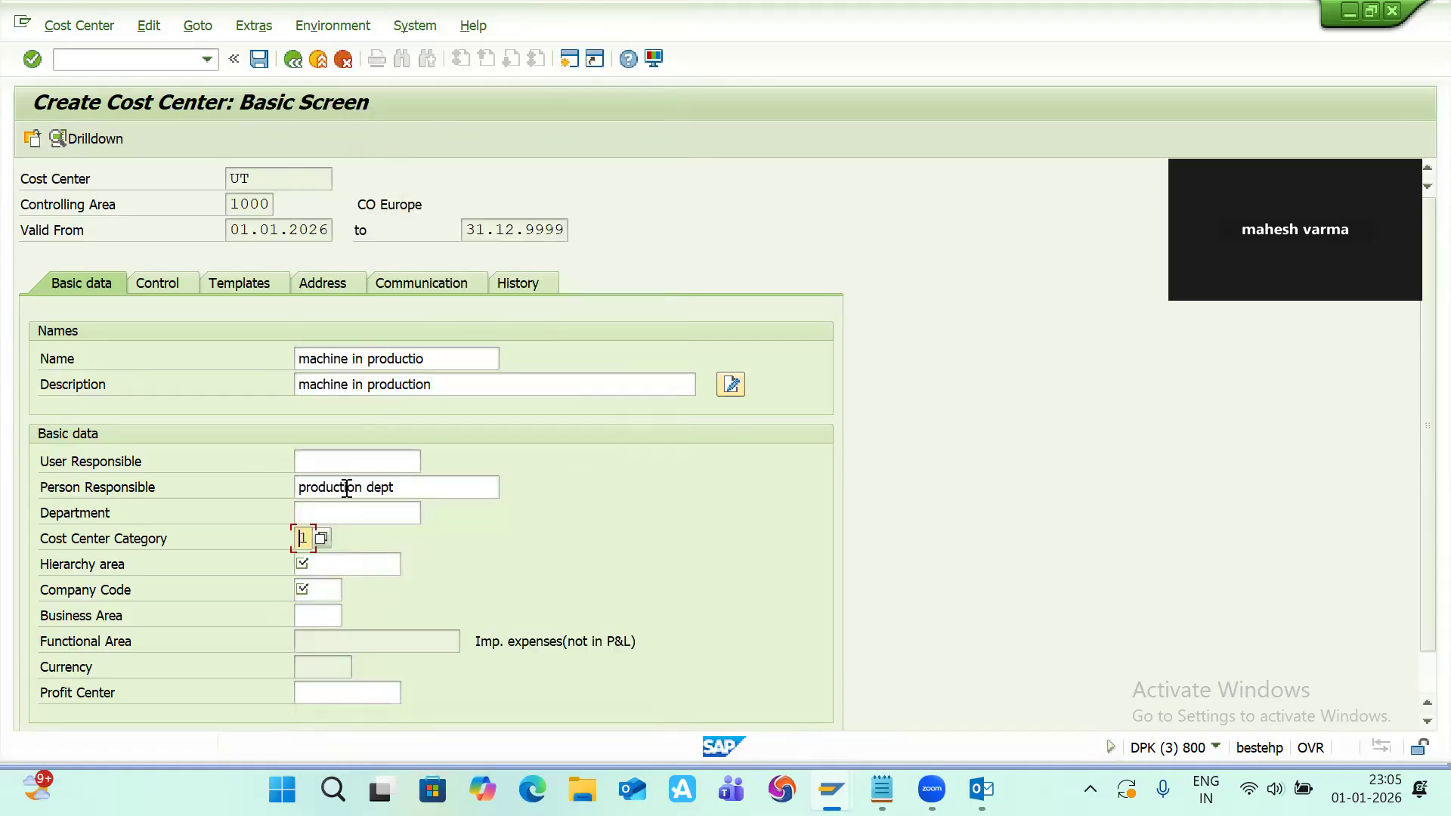
Step: Pick hierarchy area H1 from the cost center group list
left_click(322, 567)
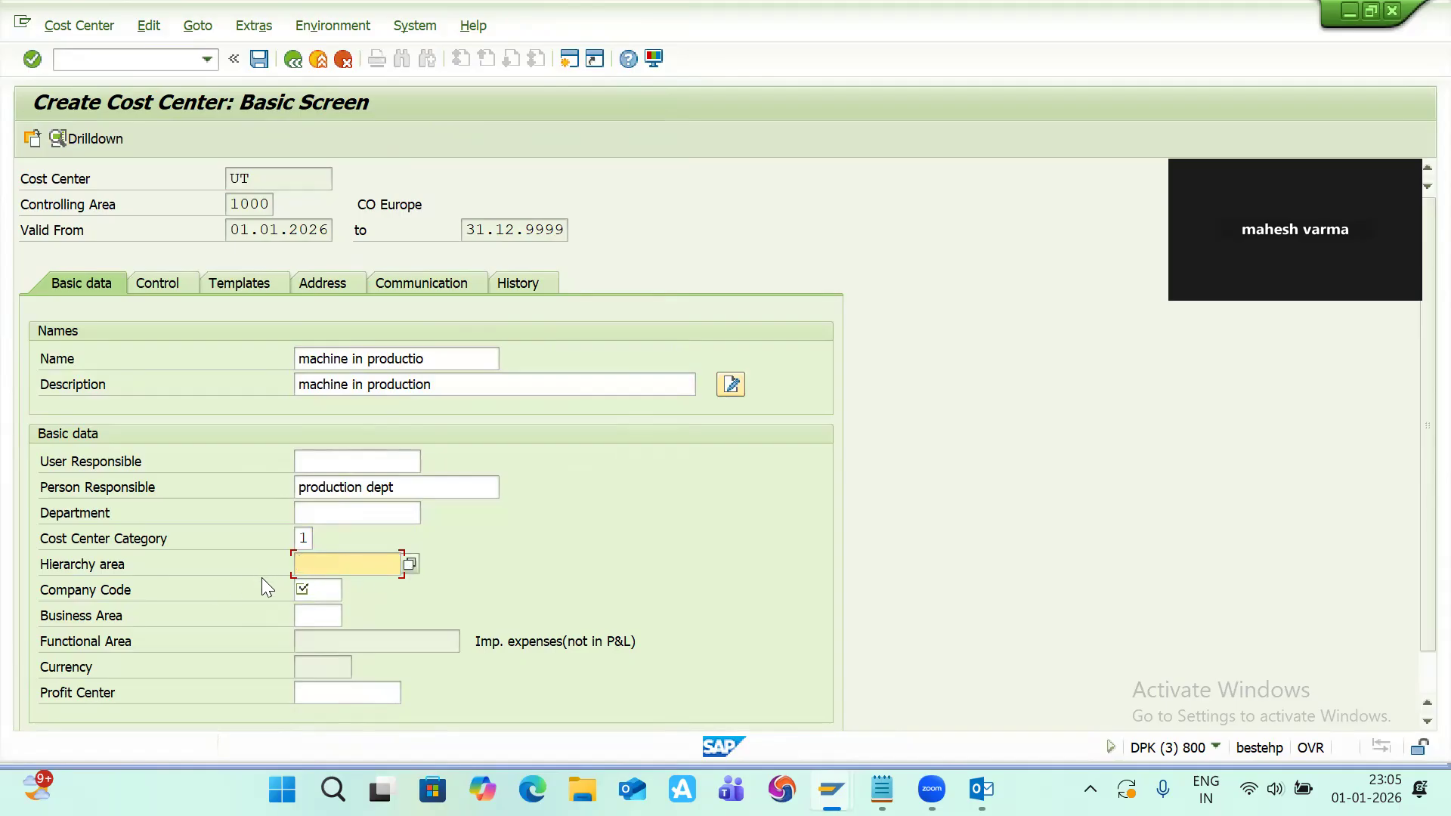
left_click(409, 567)
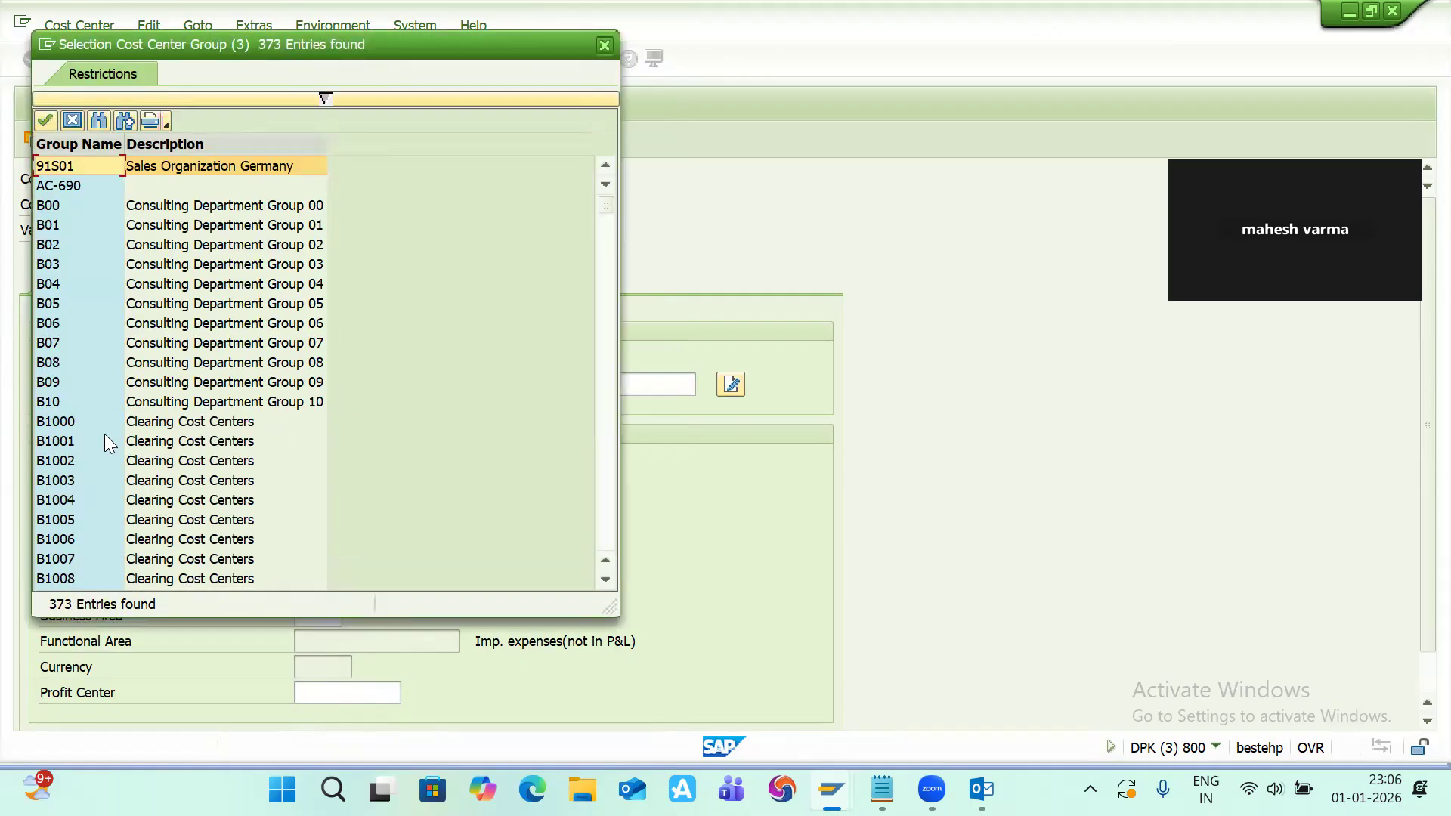
scroll(104, 434, "down", 20)
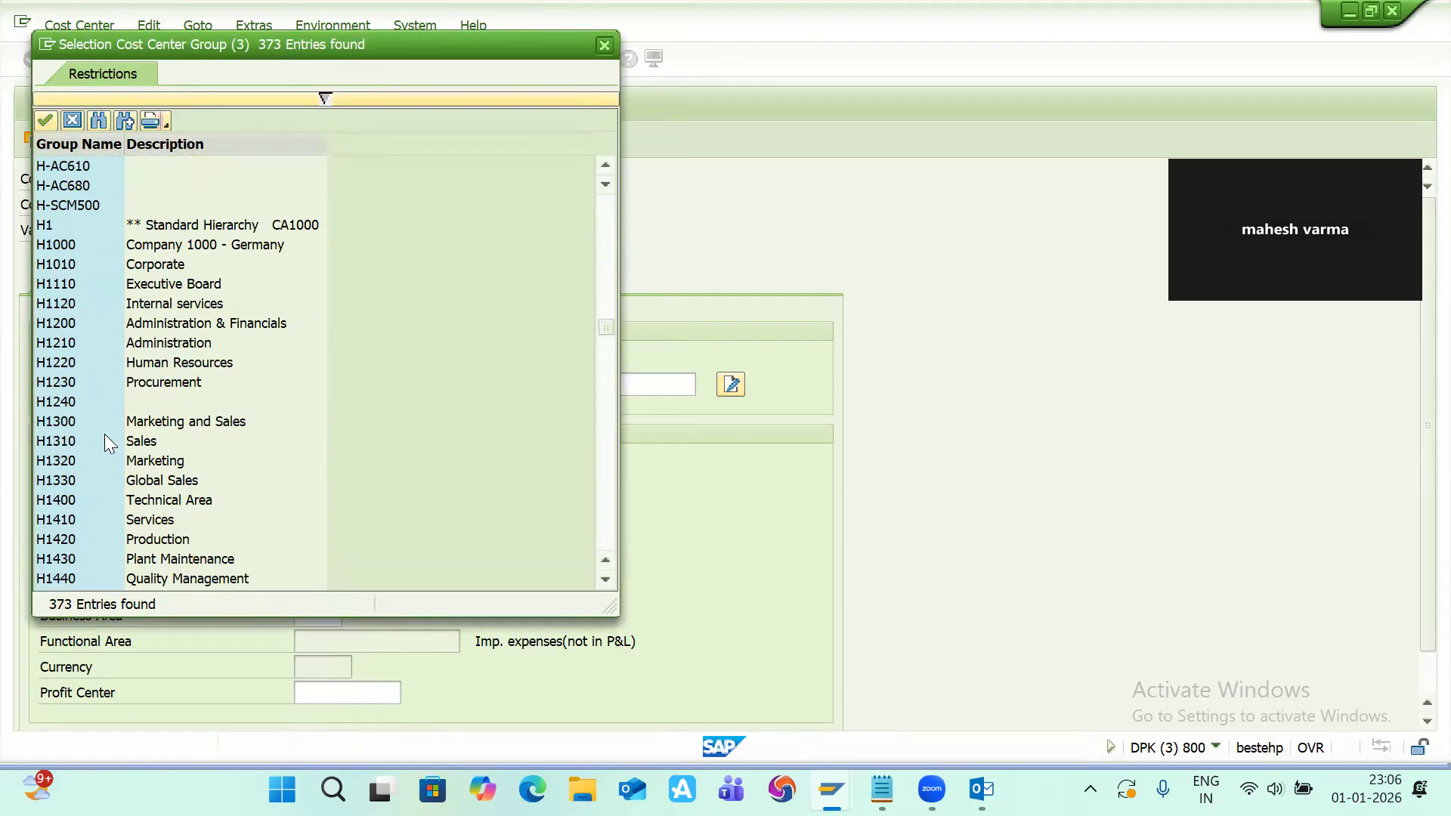
left_click(46, 221)
double_click(45, 221)
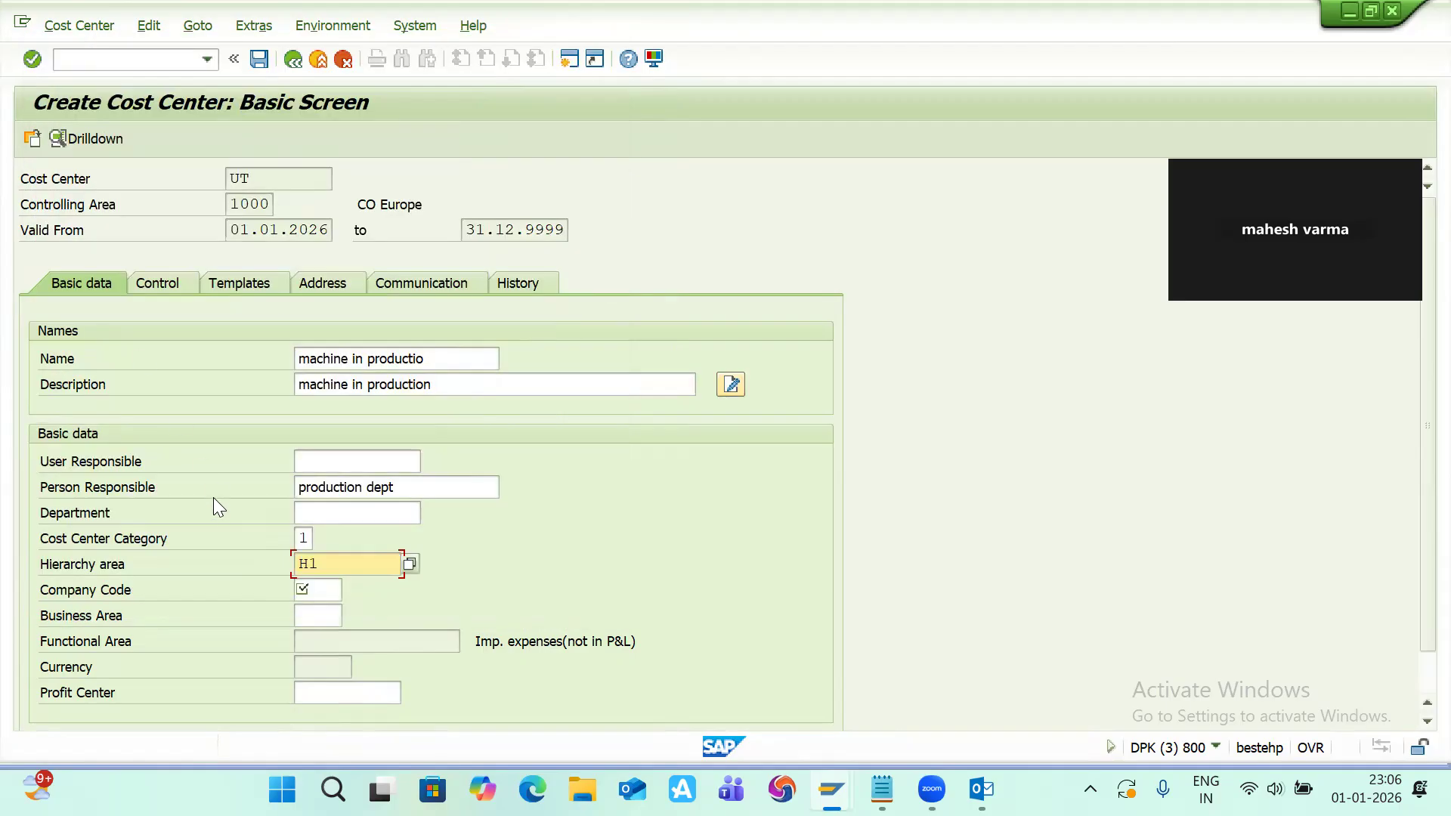
Step: Set the company code to 1000
left_click(299, 591)
left_click(299, 591)
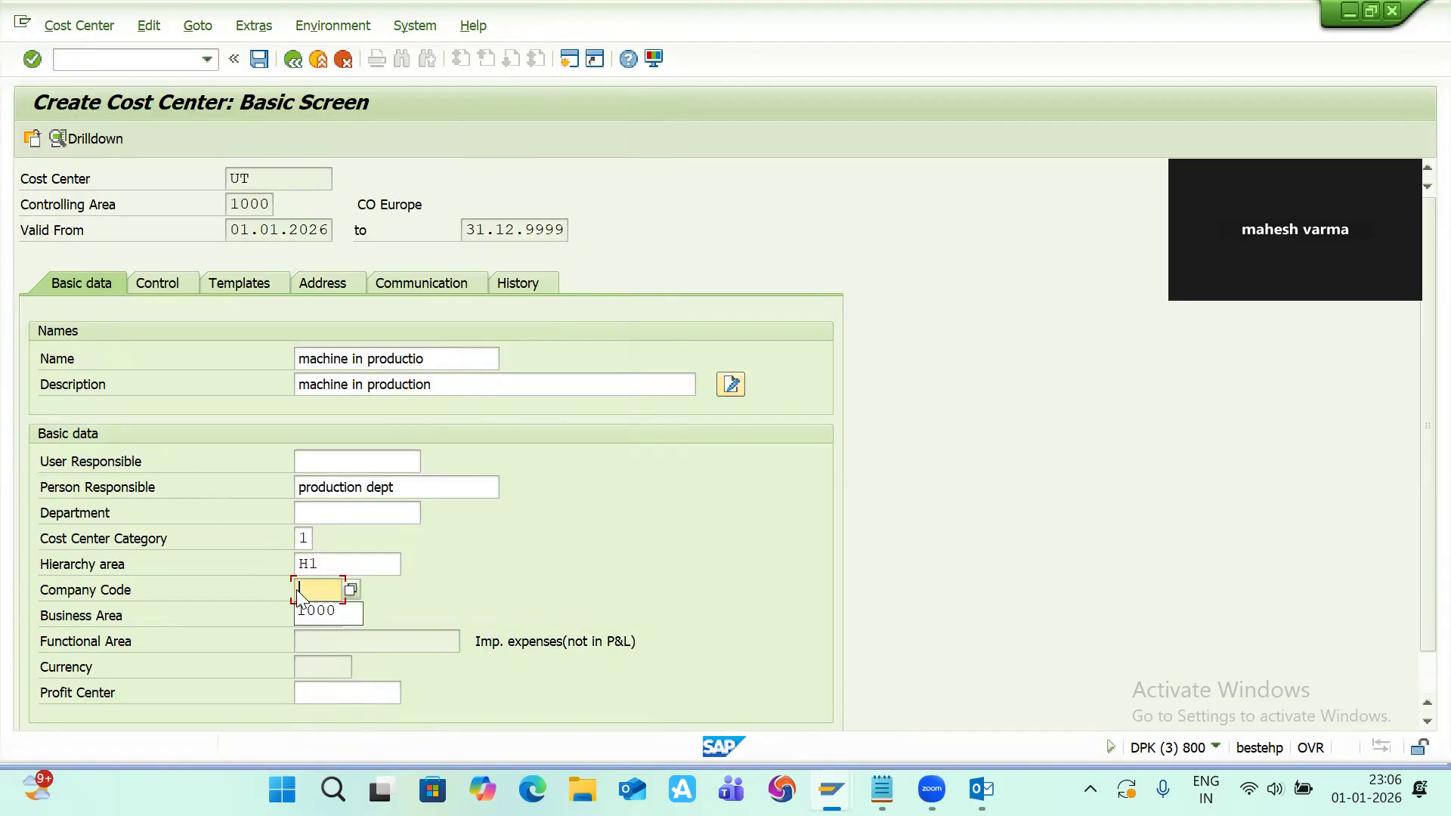
key("Down")
key("Return")
scroll(244, 602, "down", 1)
key("Return")
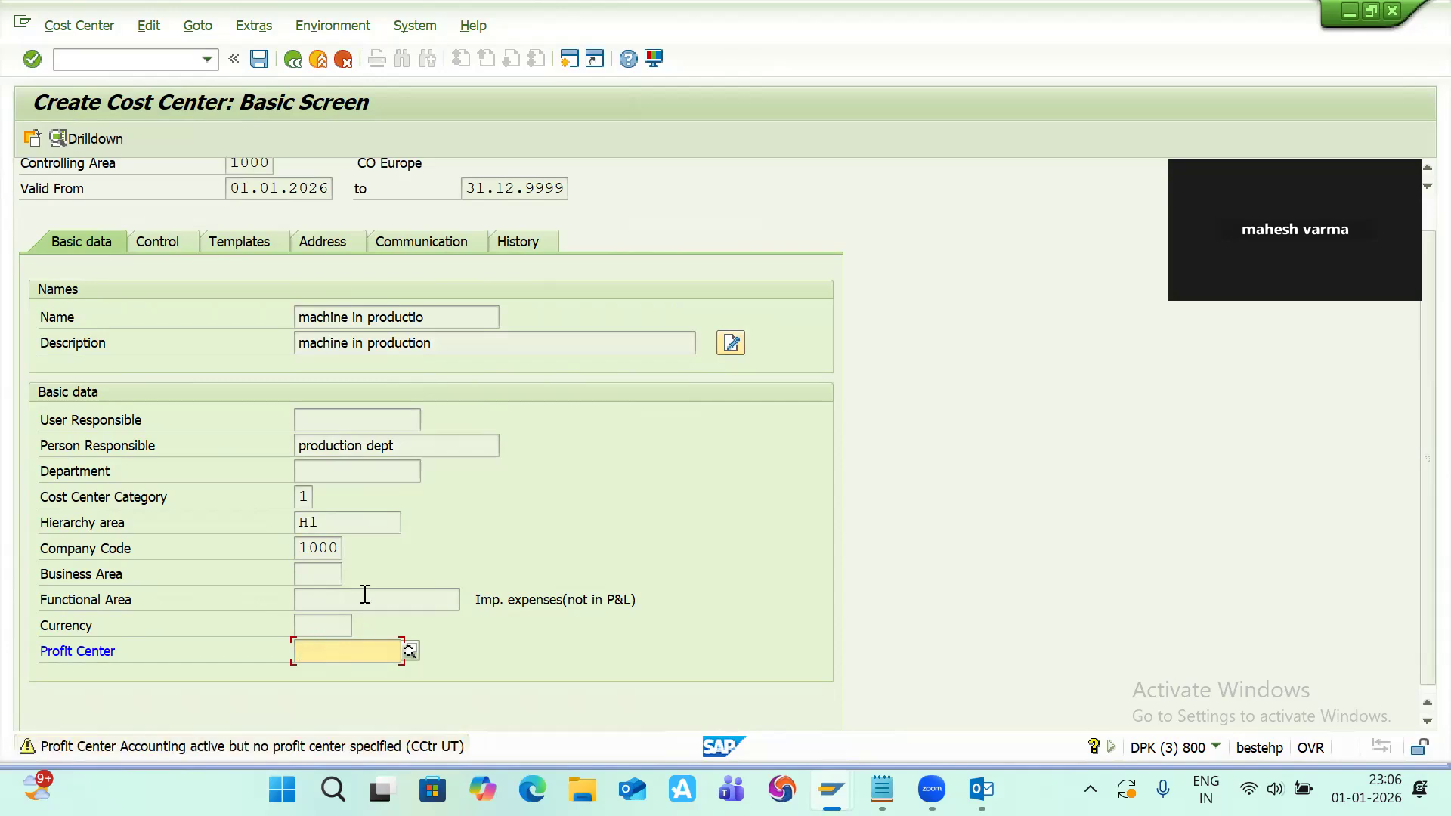
Step: Select profit center 1000 through the profit center search help
scroll(363, 593, "down", 1)
left_click(395, 647)
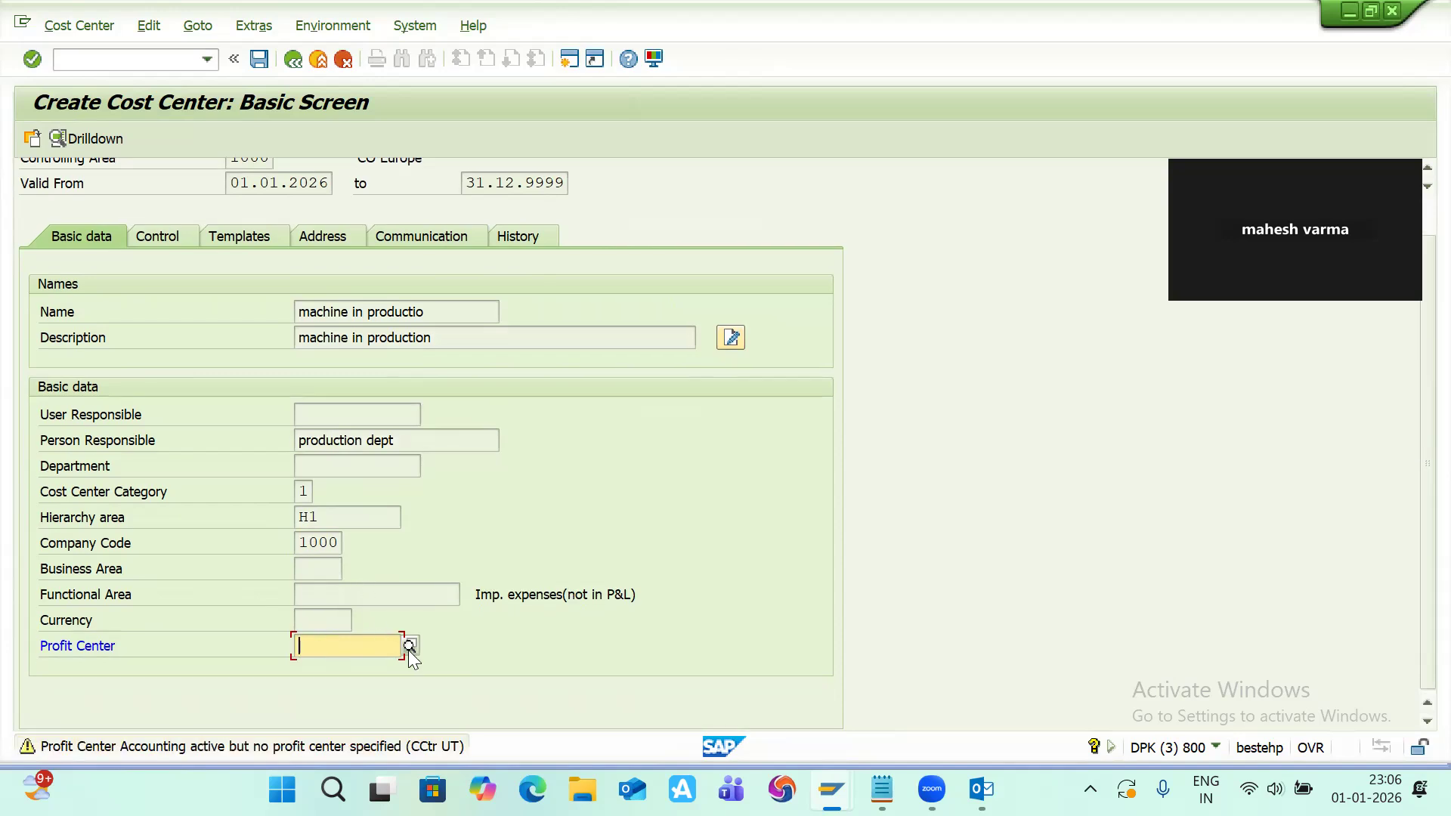
left_click(409, 646)
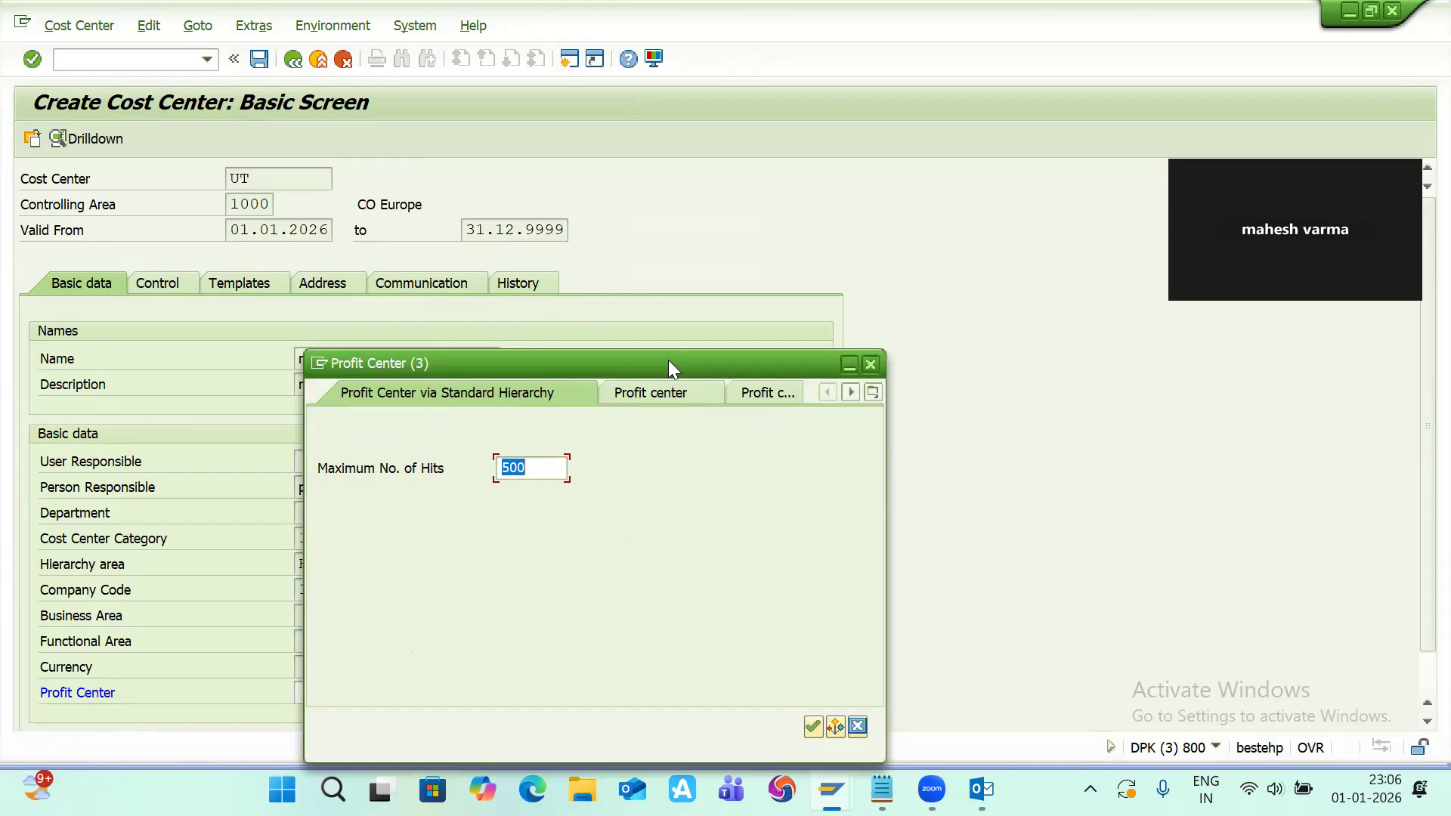
left_click_drag(668, 359, 513, 71)
left_click(658, 437)
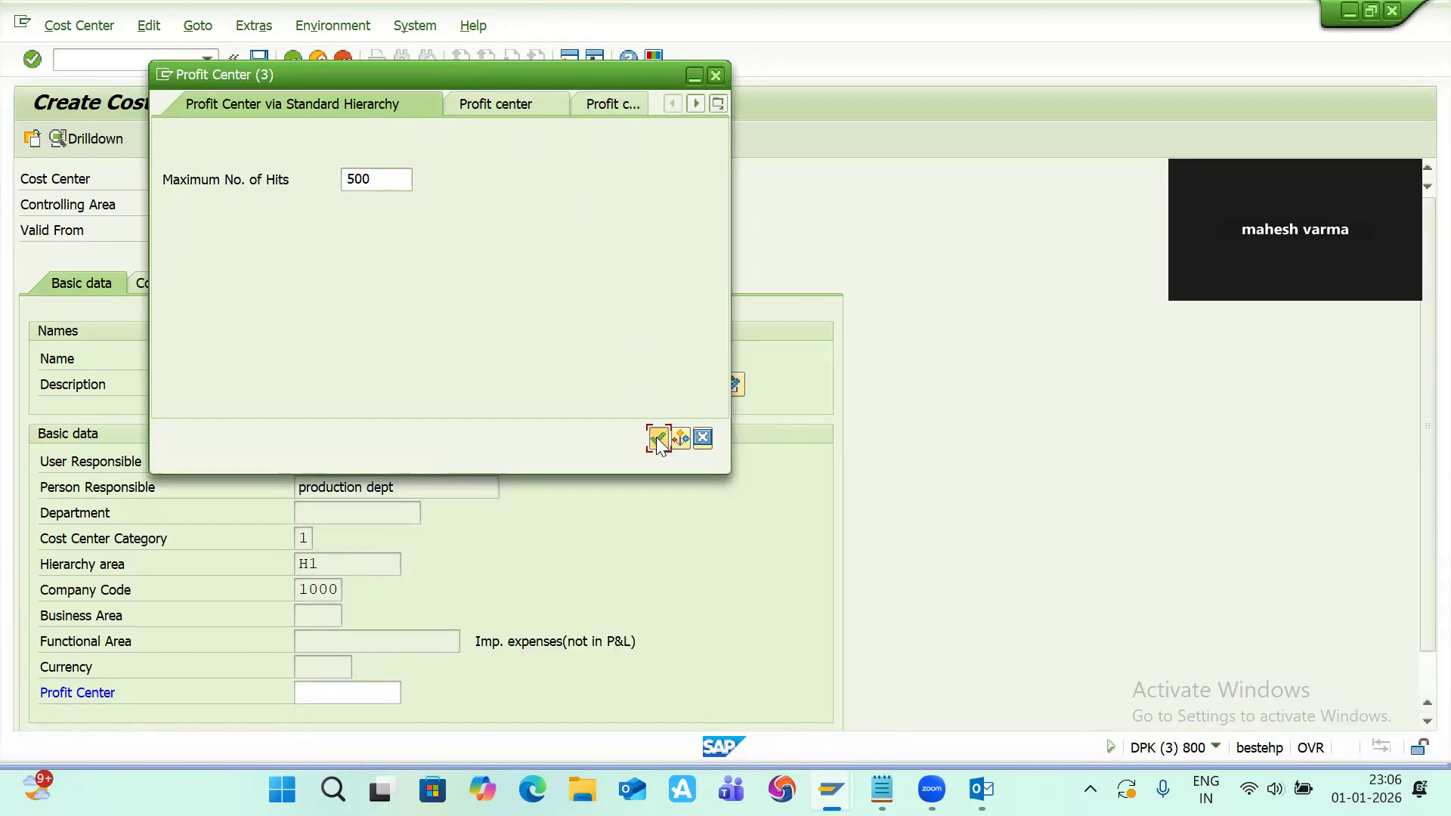
double_click(195, 464)
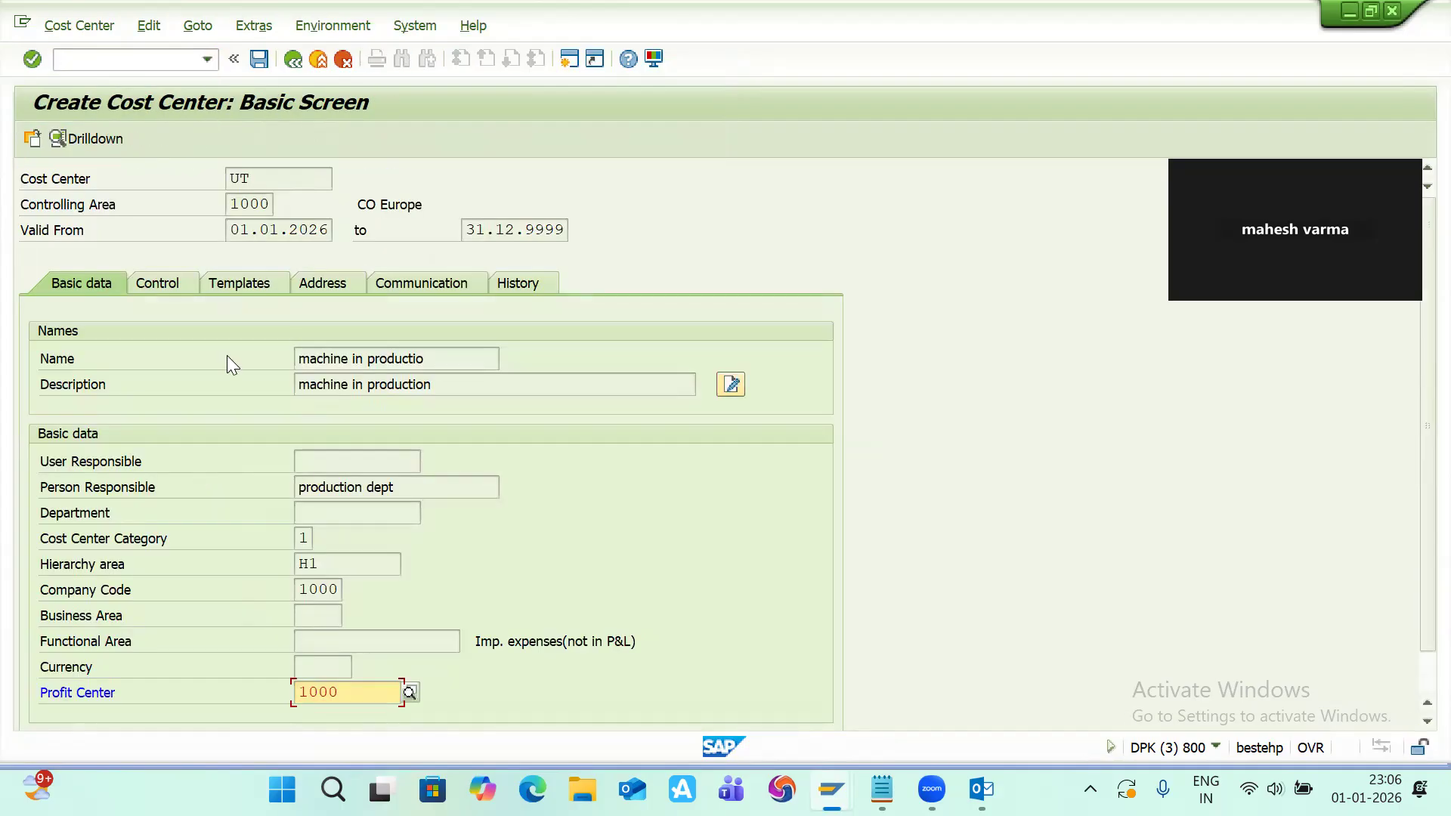
key("Return")
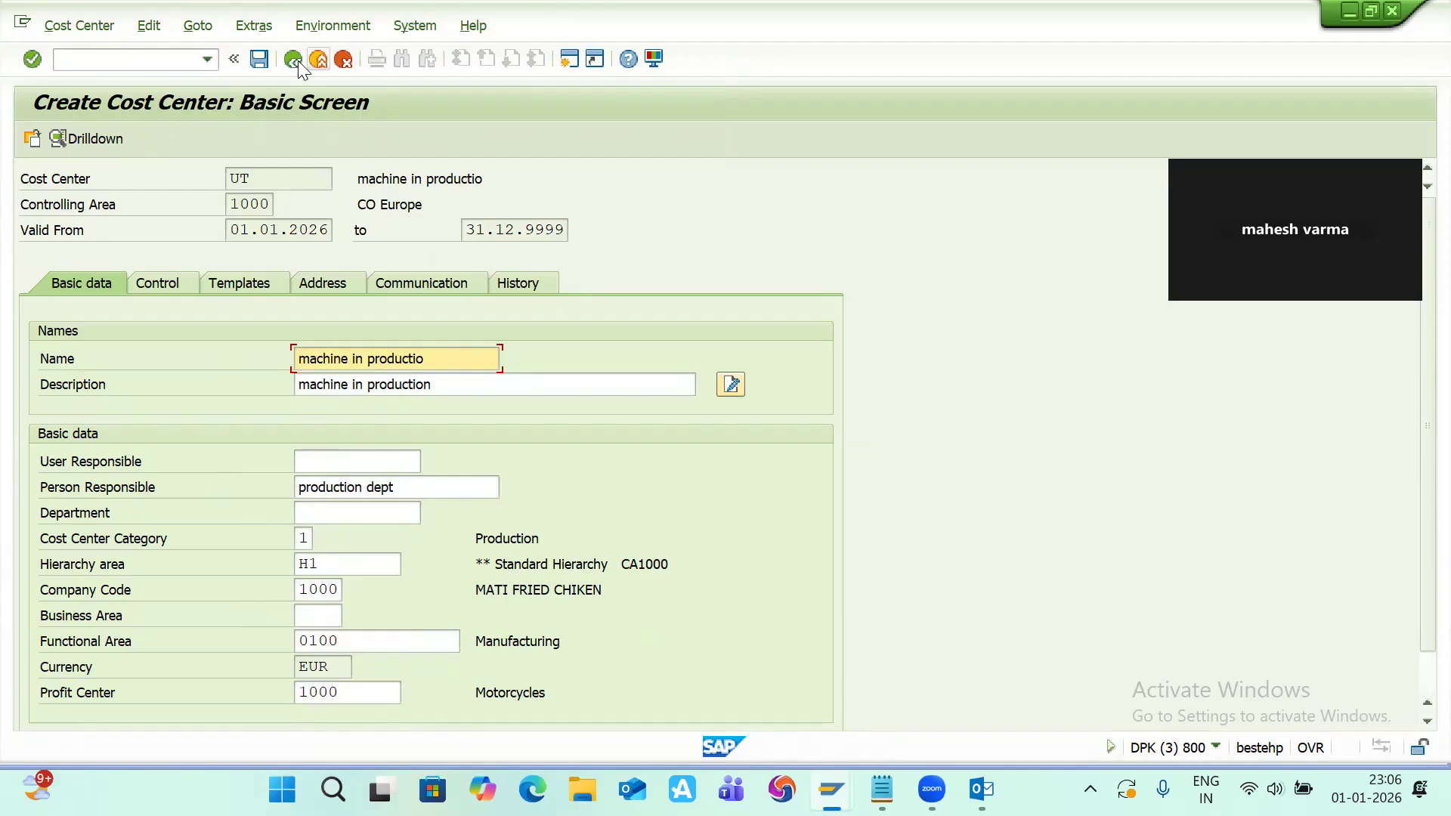
Step: Save cost center UT and switch back to the work center costing screen
left_click_drag(259, 179, 224, 178)
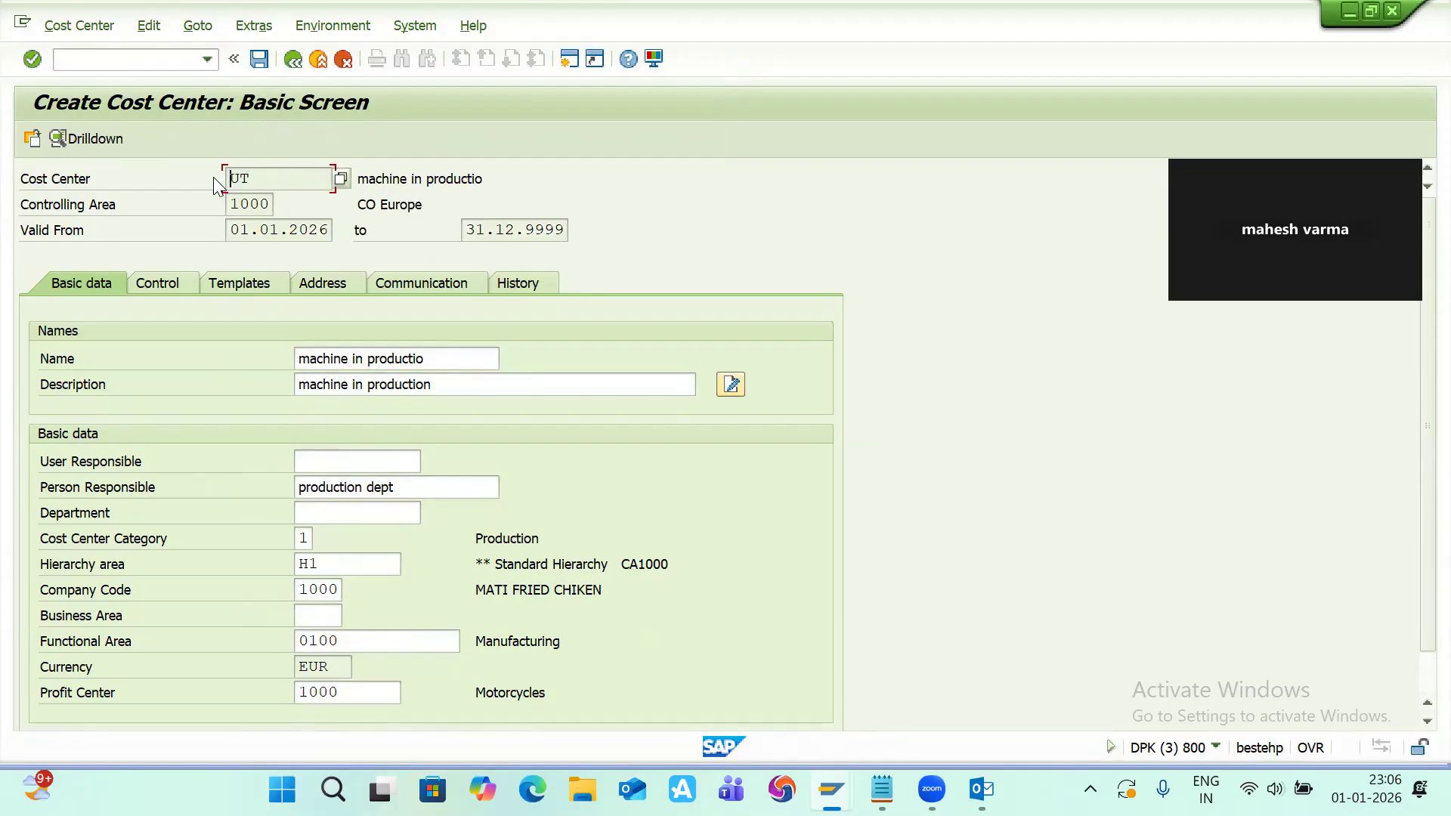
left_click(259, 59)
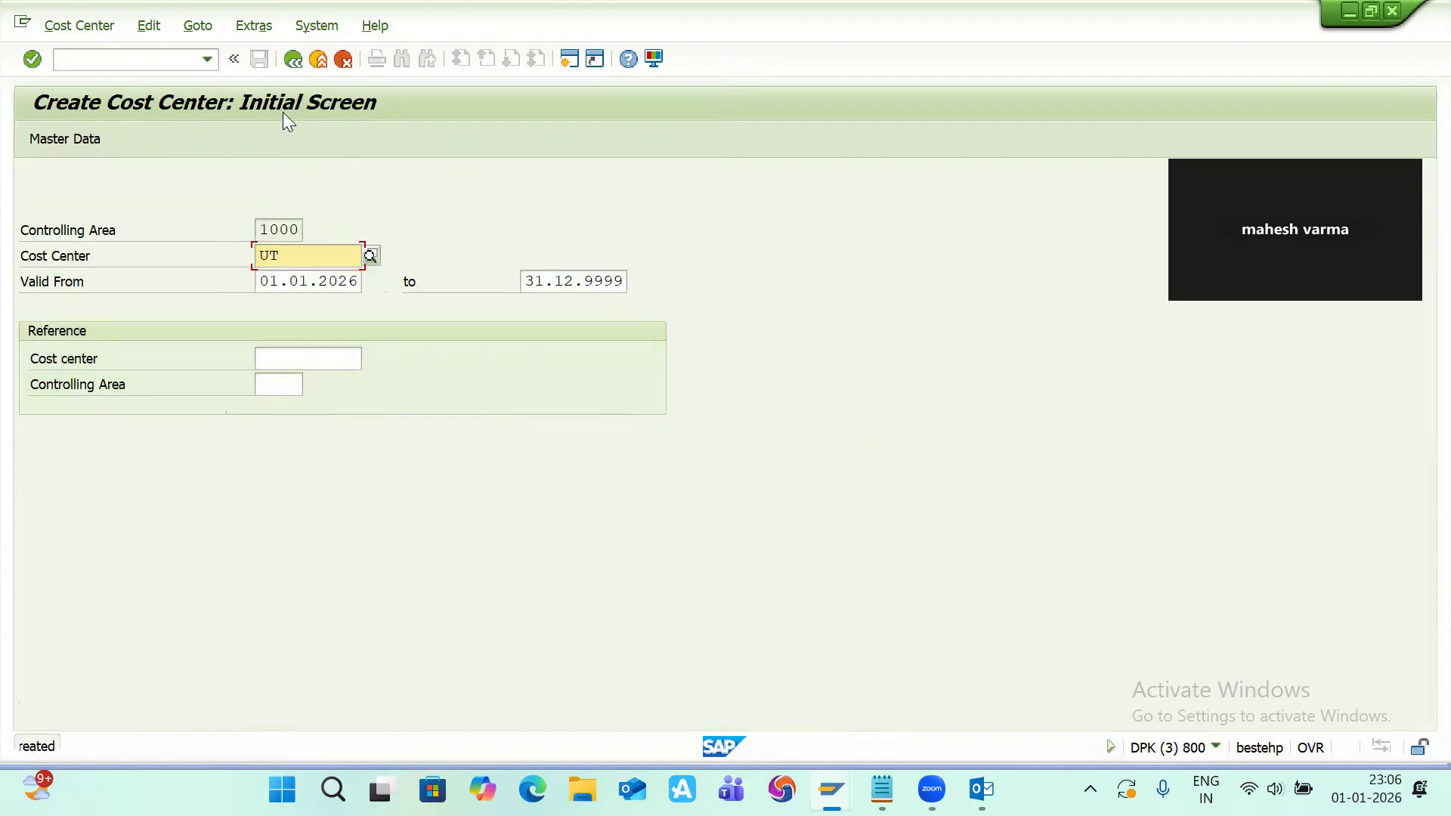
key("alt+Tab")
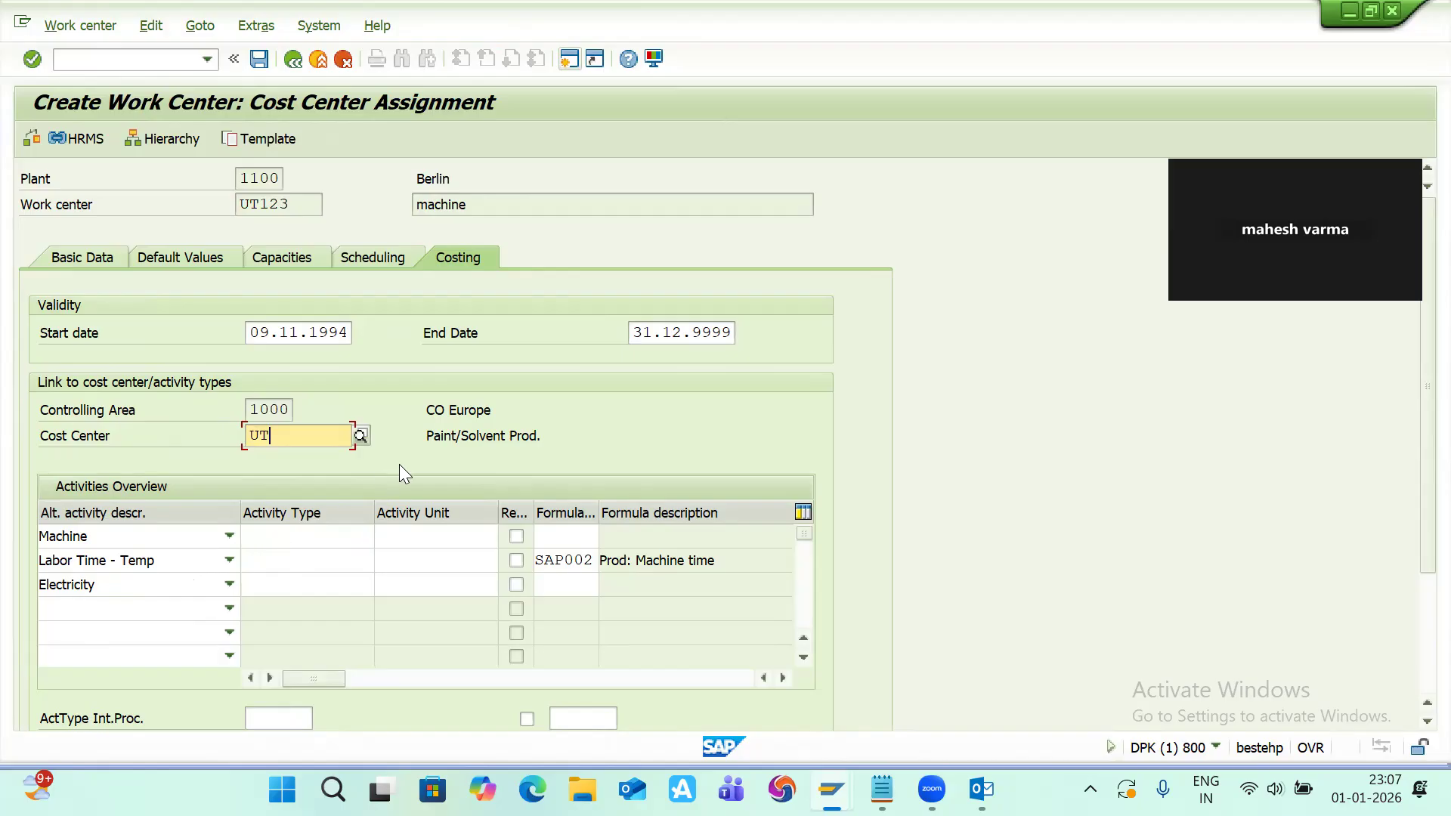
Step: Switch to the cost center session and start the Create Activity Type transaction KL01
key("alt+Tab")
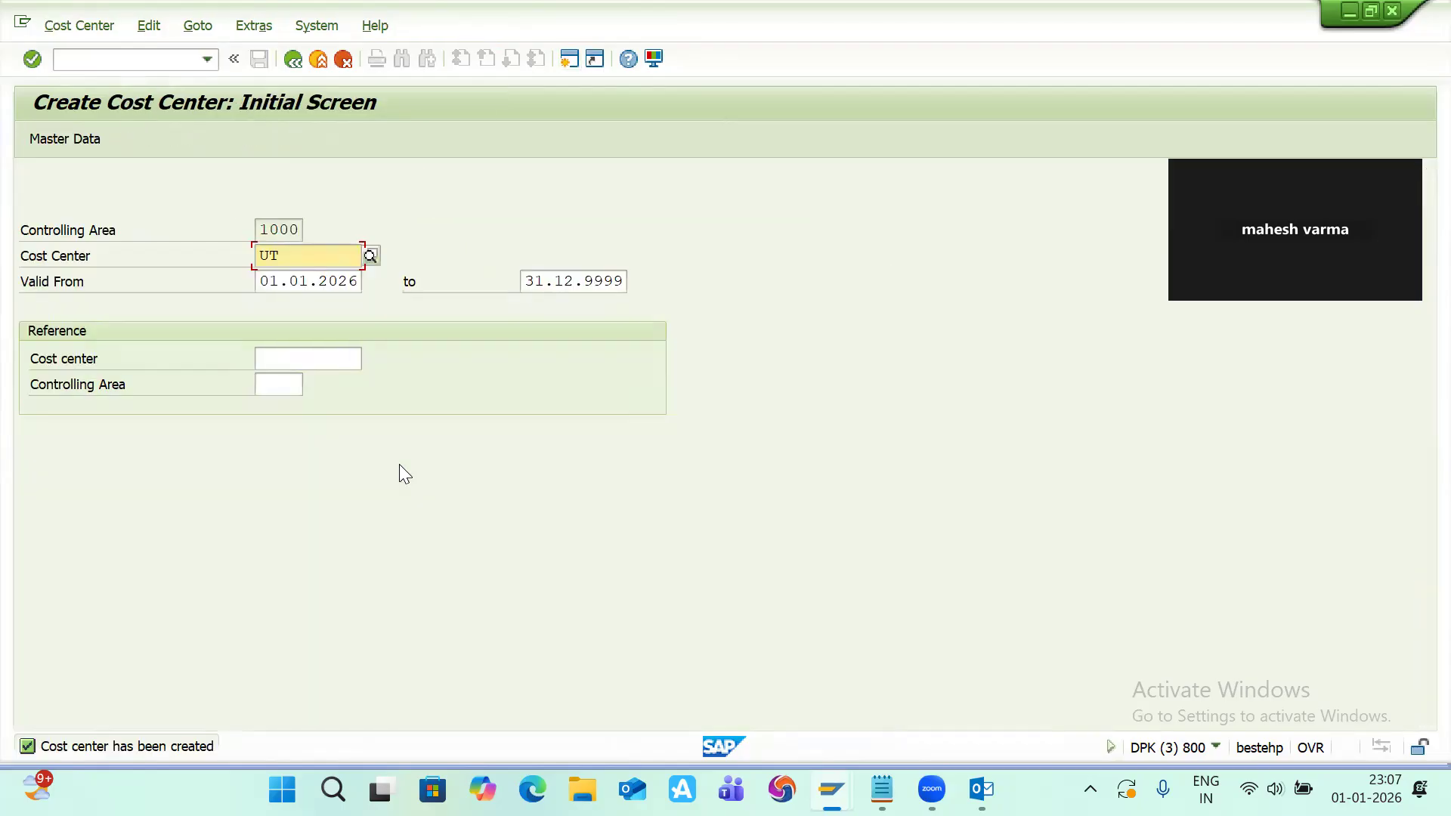
left_click(136, 60)
type("/n")
key("Return")
type("k")
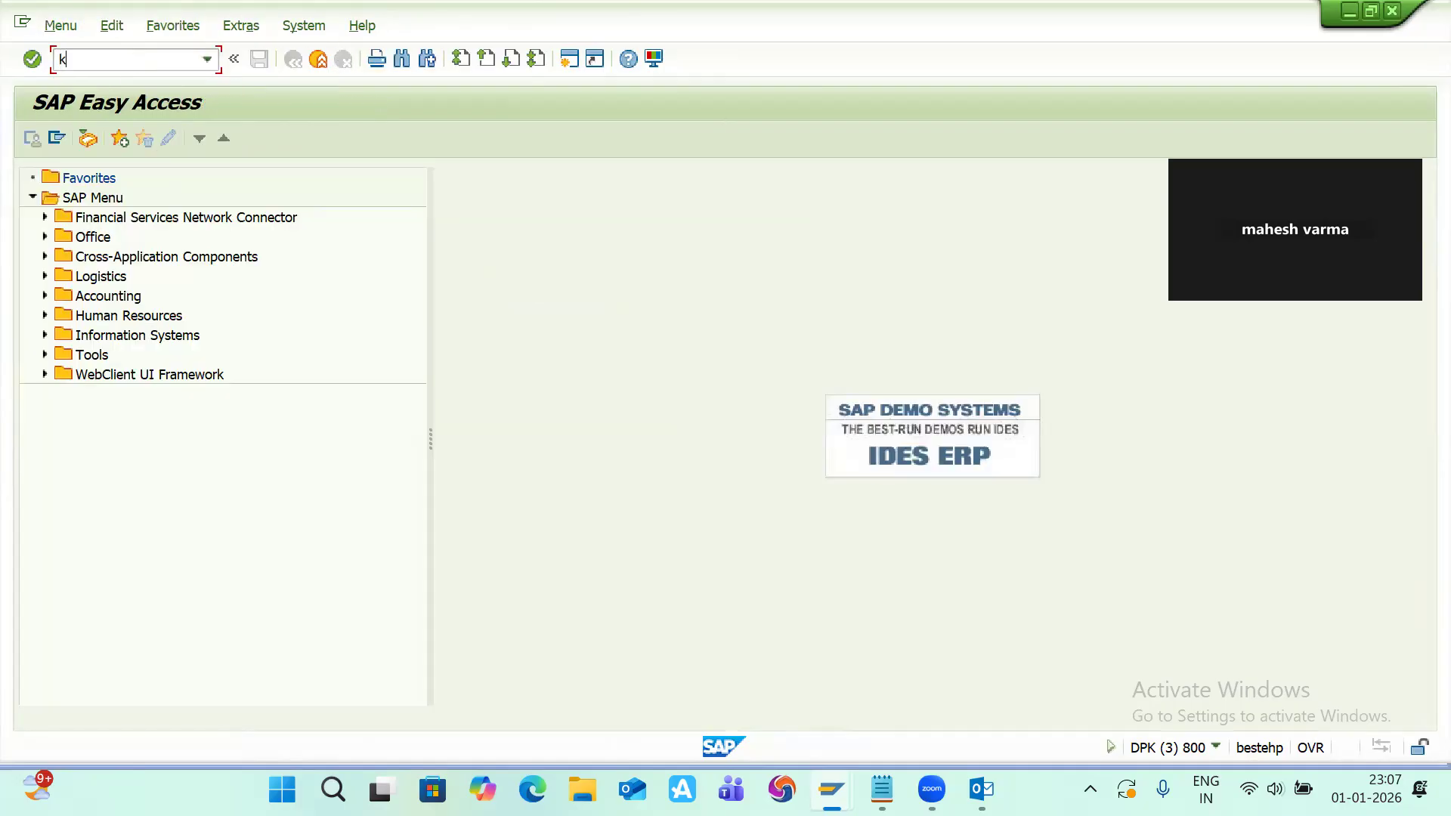
type("l01")
key("Return")
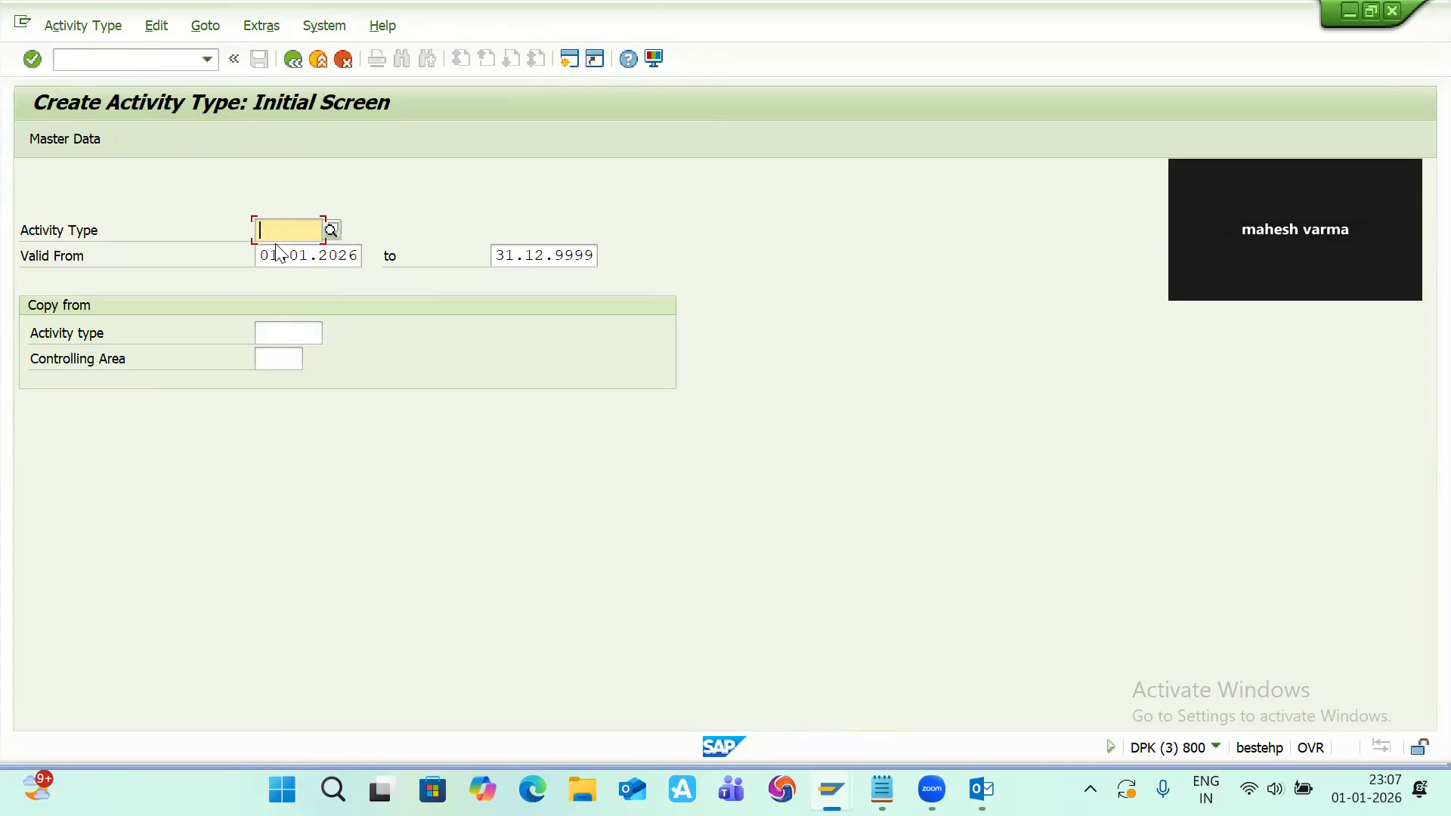
Step: Enter activity type UT1 and open its basic screen
type("ut1")
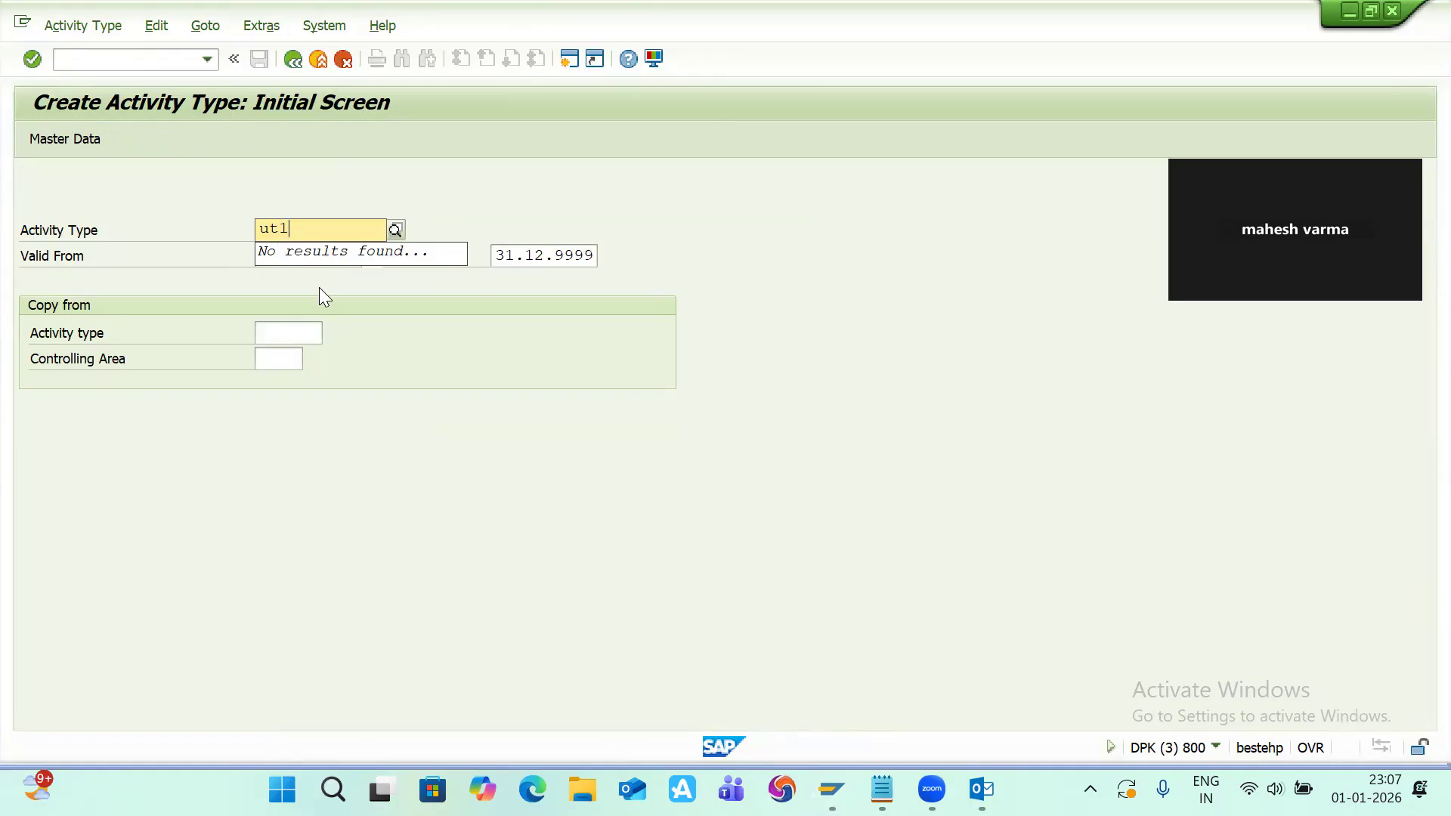
key("Return")
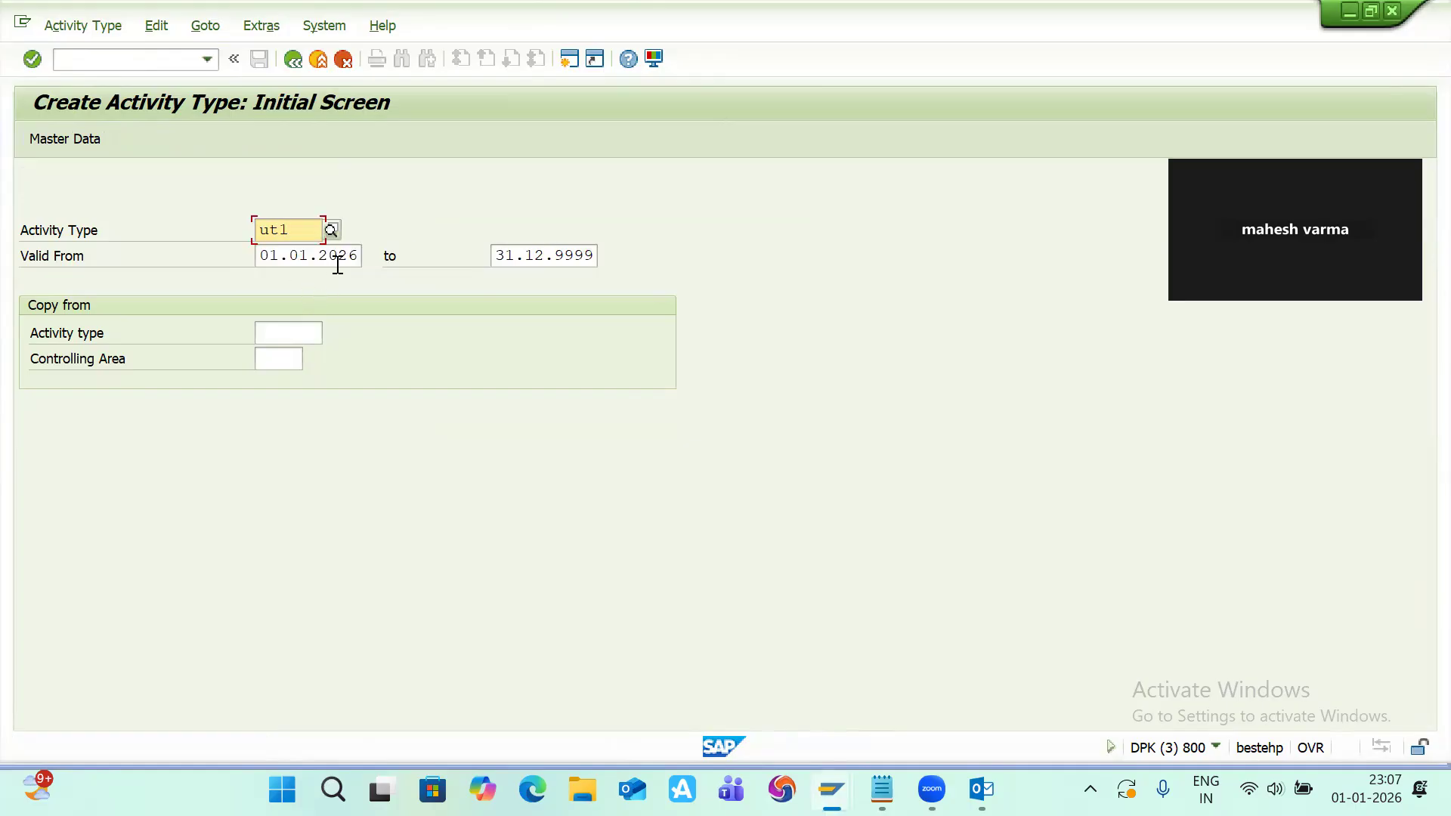
key("Return")
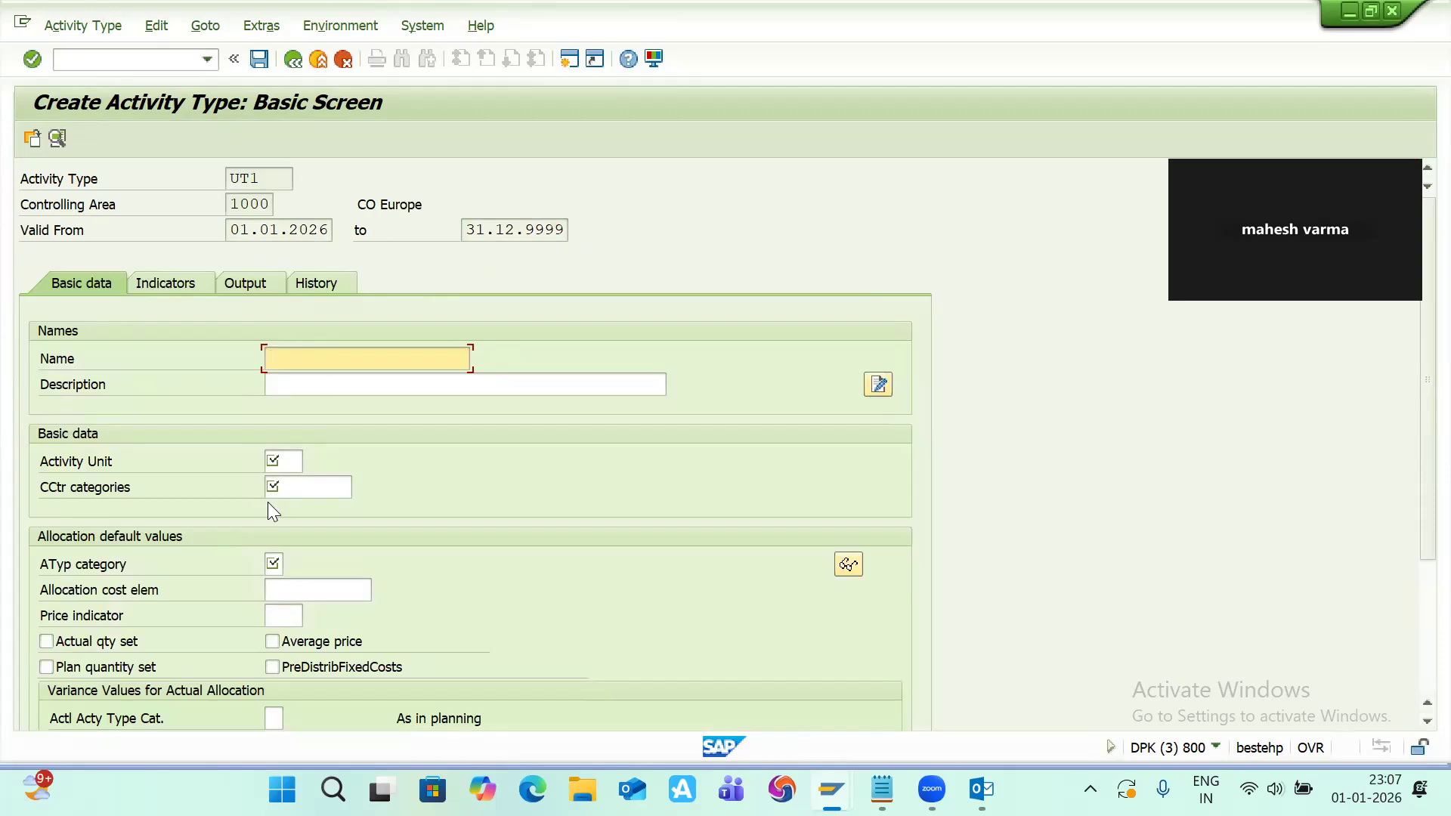
Step: Open a new SAP session from the activity type basic screen
scroll(266, 502, "down", 2)
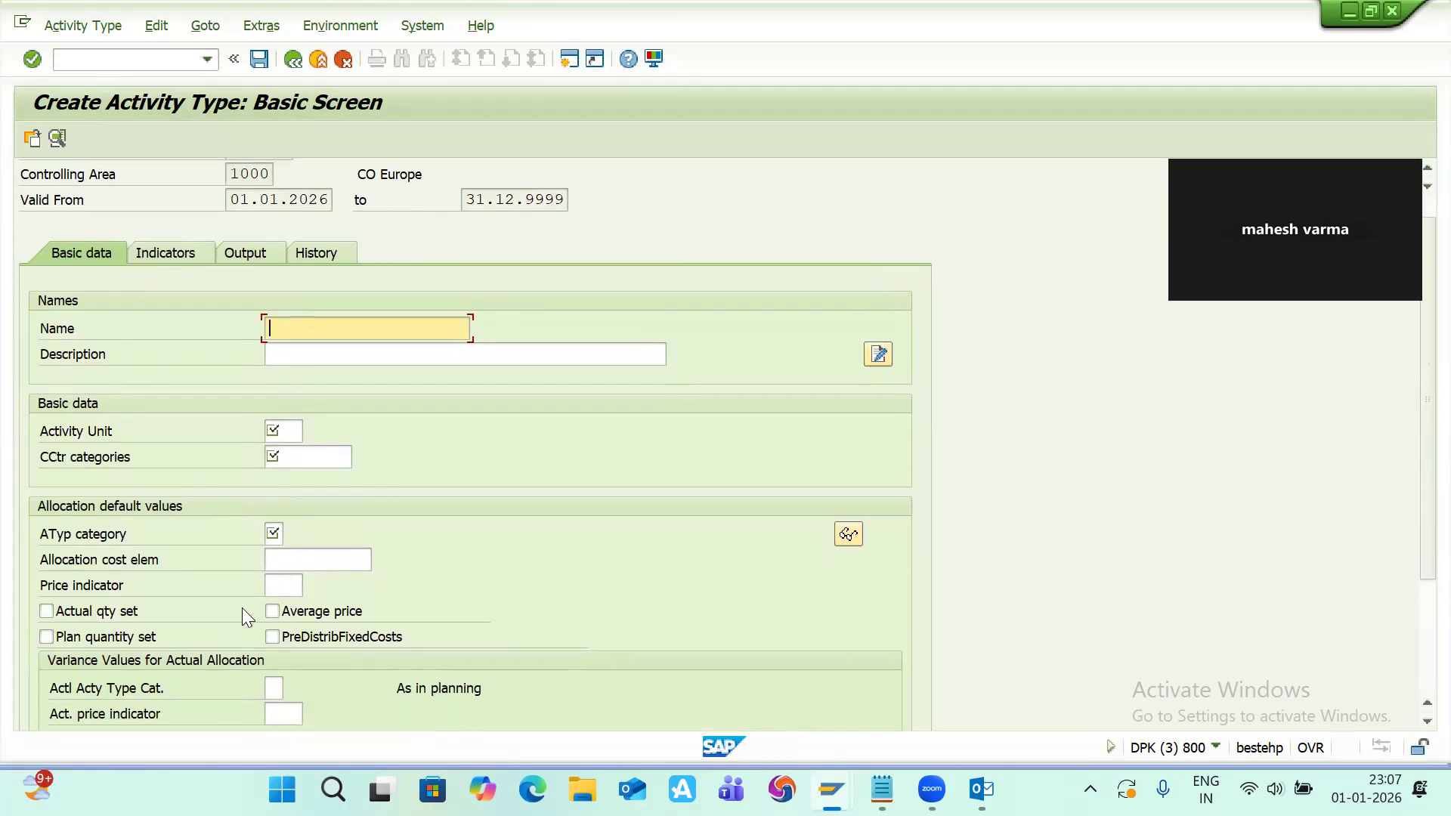
scroll(242, 607, "down", 3)
scroll(241, 607, "down", 1)
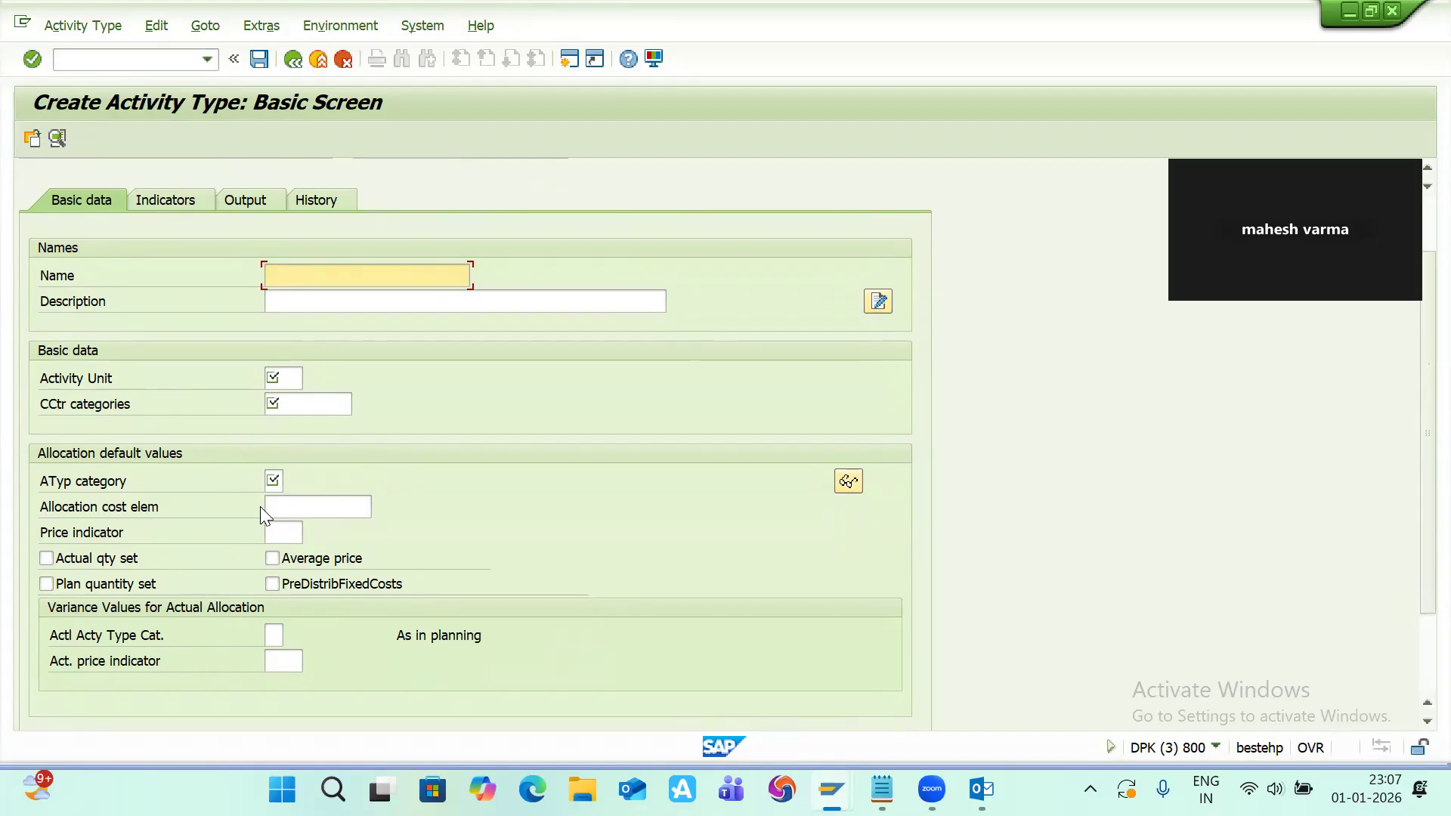
left_click(281, 506)
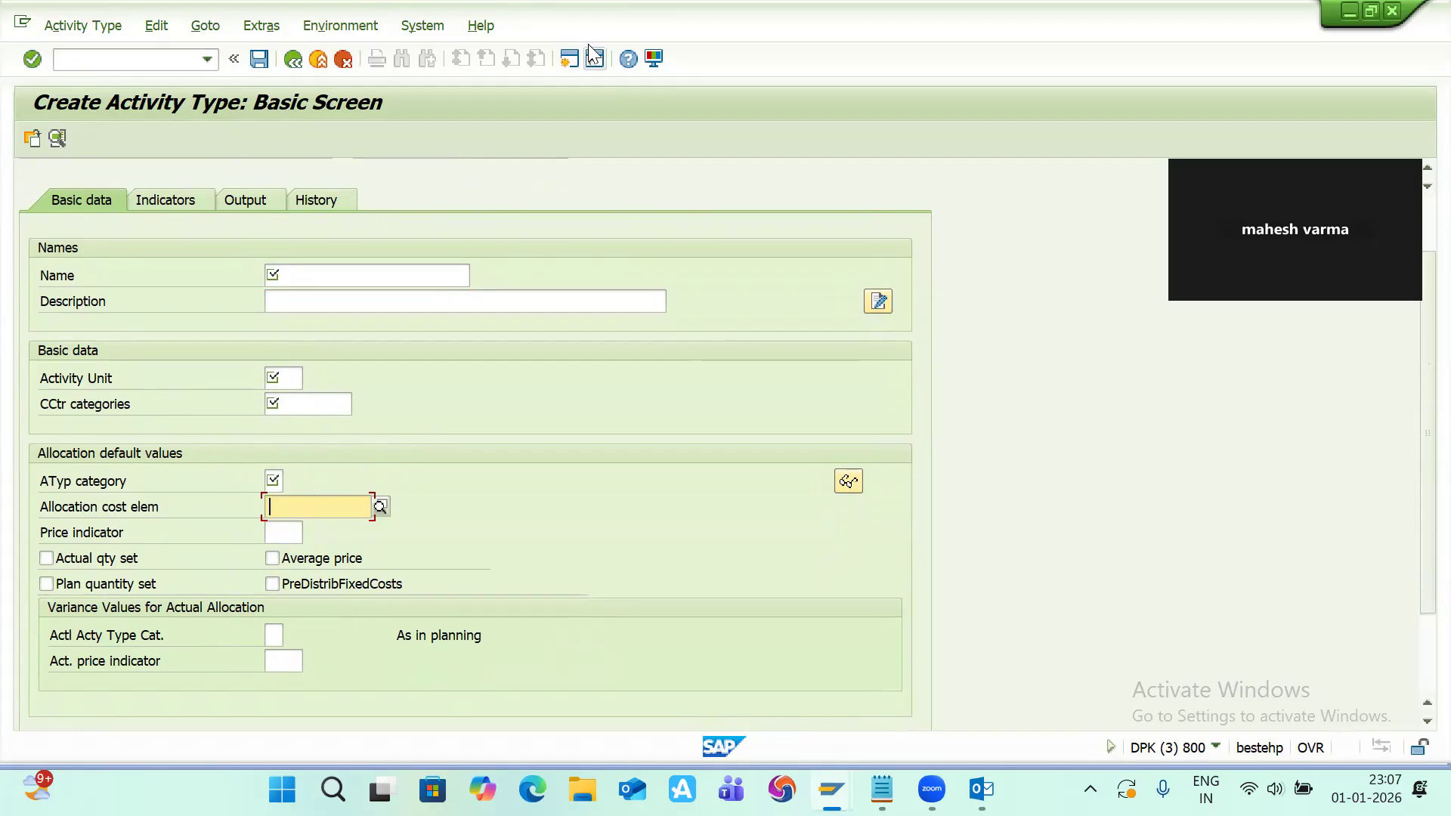
left_click(570, 61)
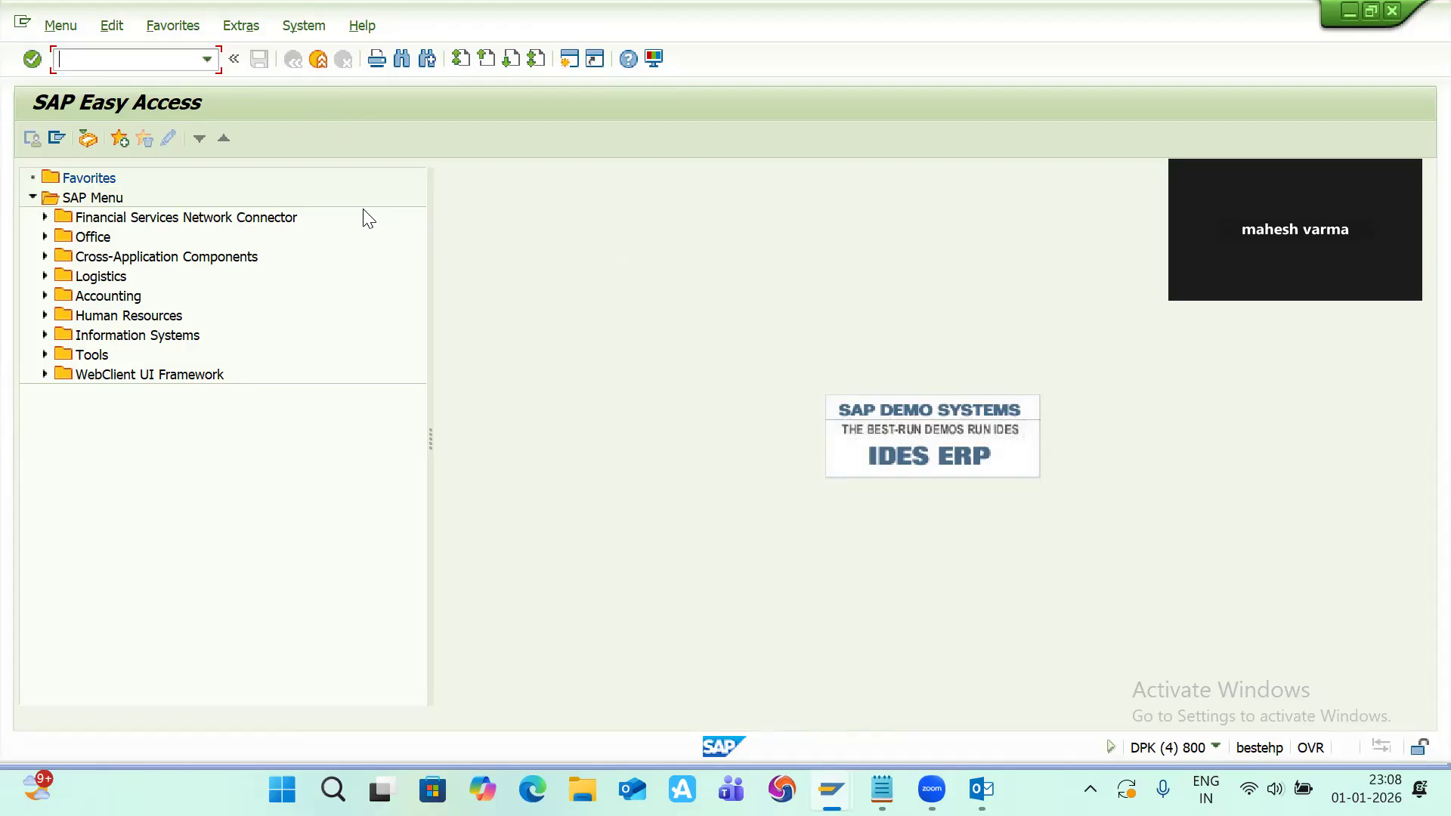
Step: Start creating cost element MA1 with transaction KA06
type("ka06")
key("Return")
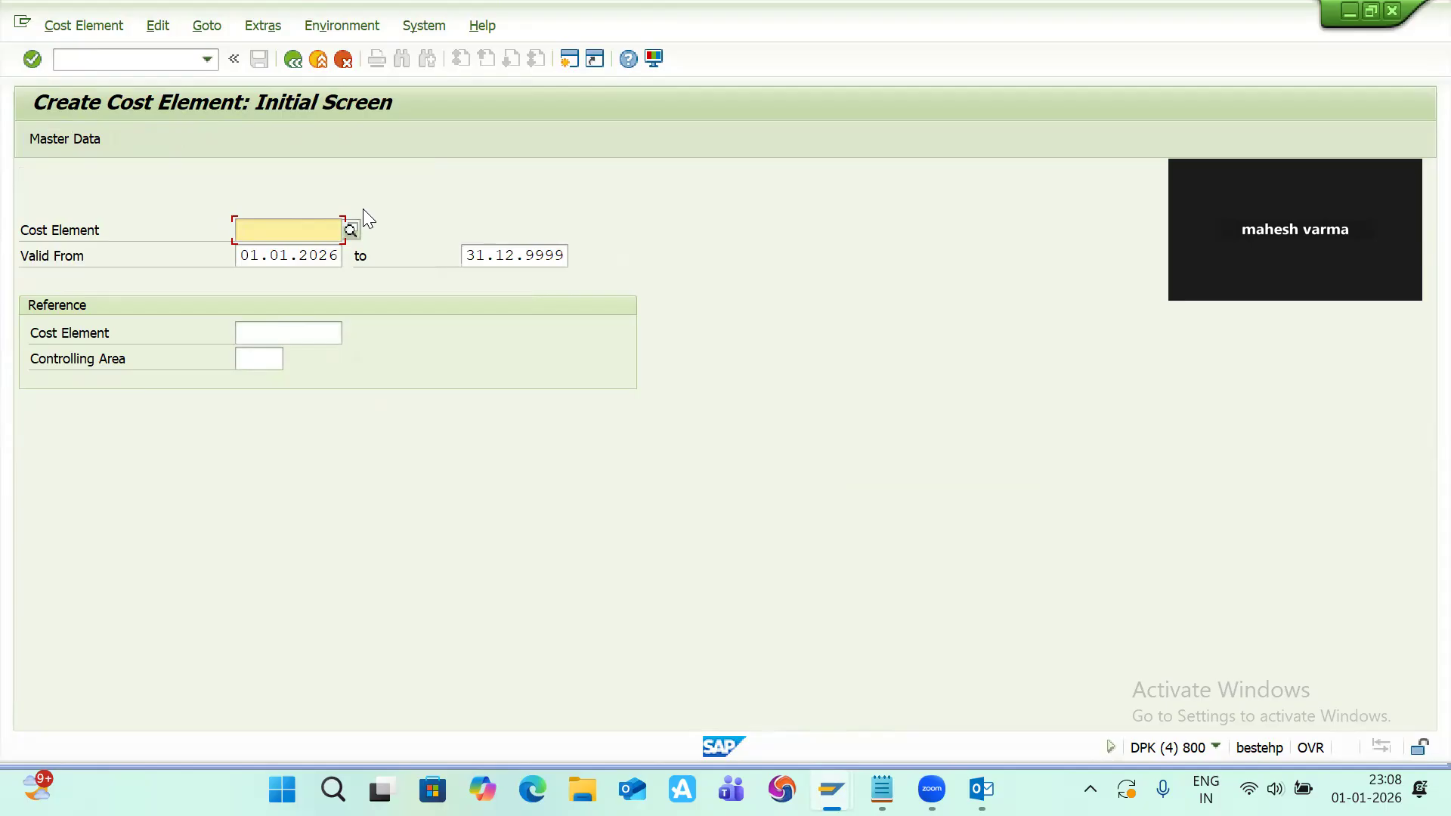
type("m")
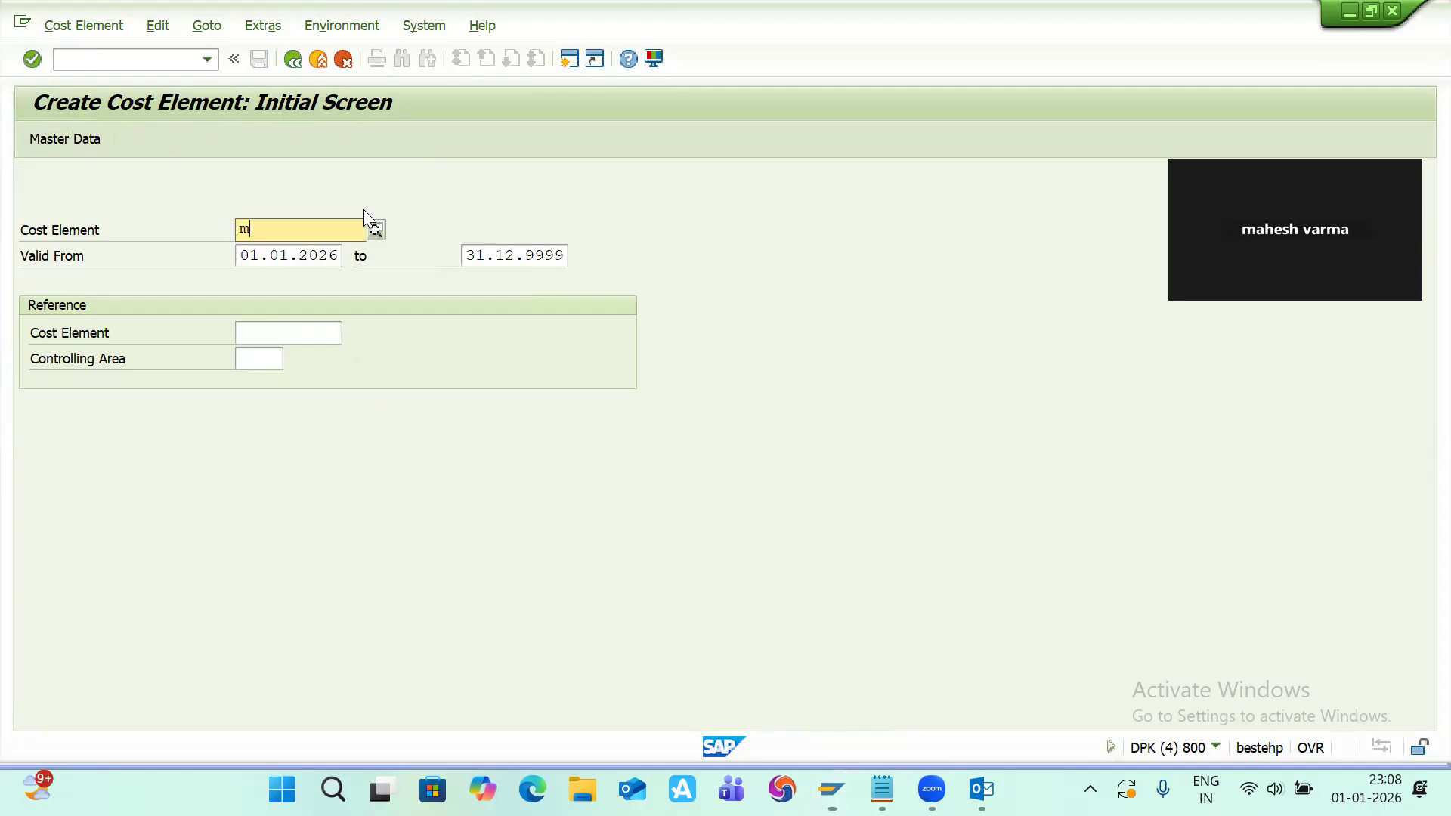
type("a1")
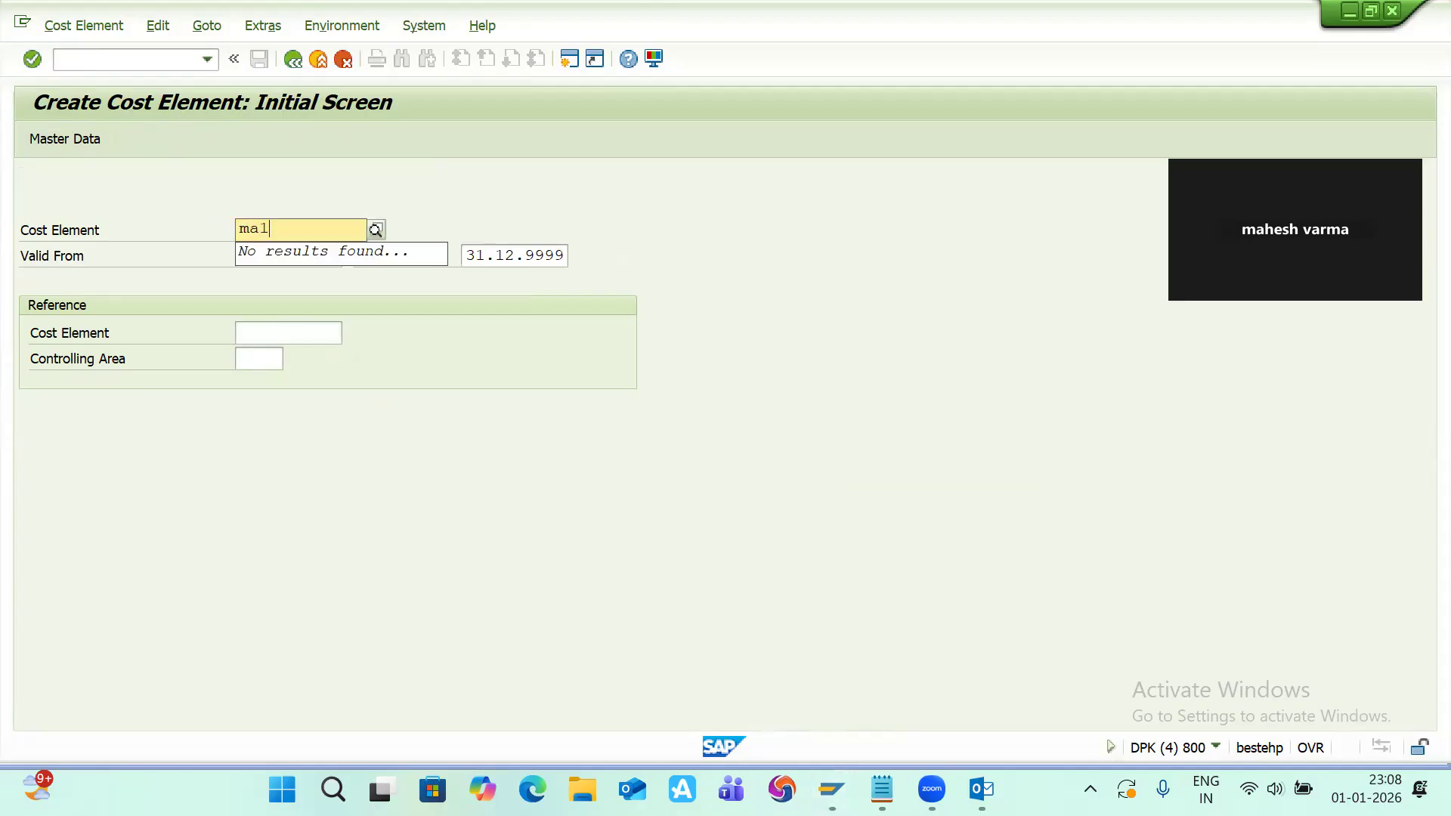
key("Return")
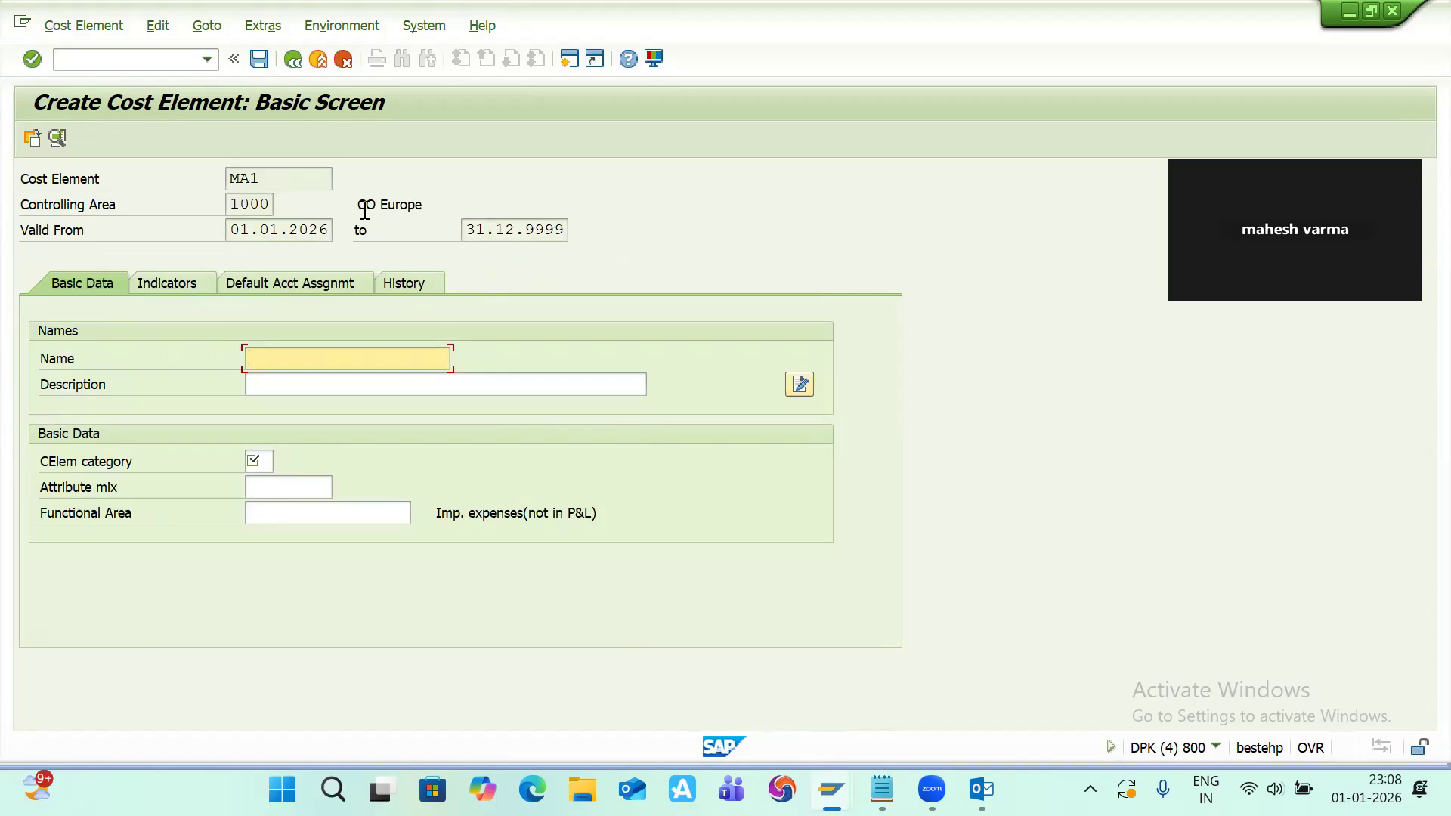
Step: Set both the name and description of cost element MA1 to machine
type("machi")
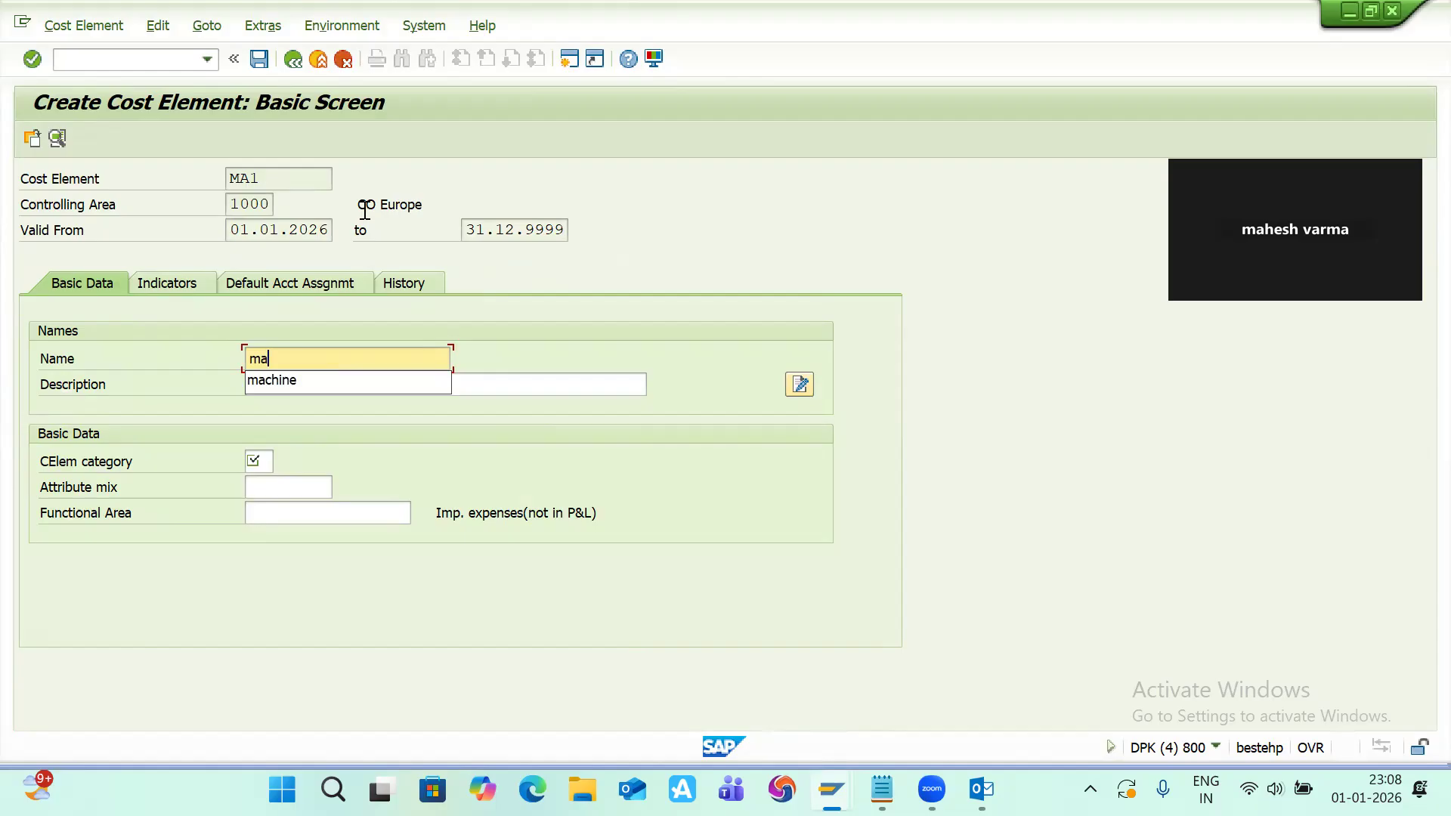
type("ne")
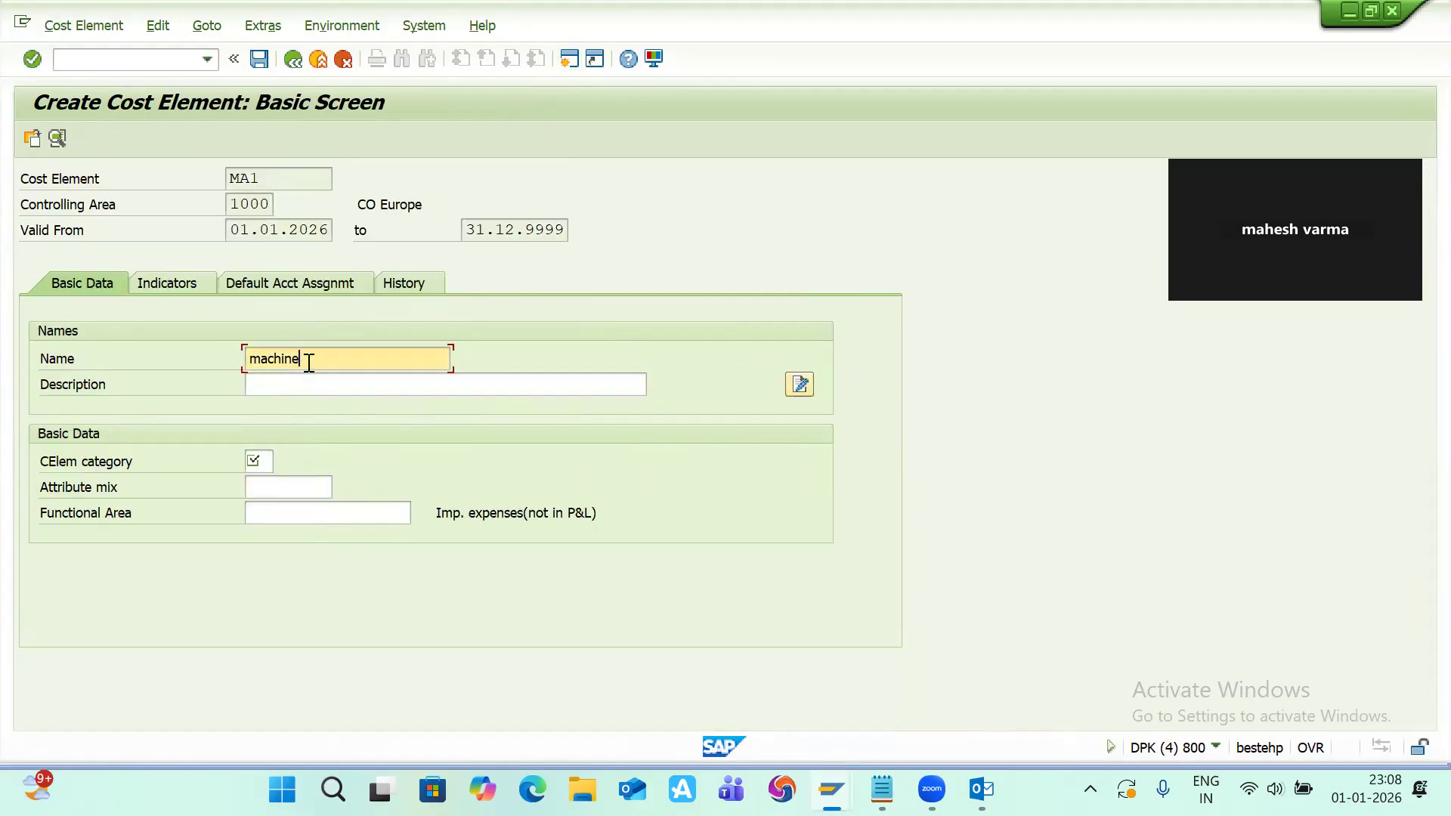
left_click_drag(309, 364, 199, 373)
key("ctrl+c")
left_click(273, 386)
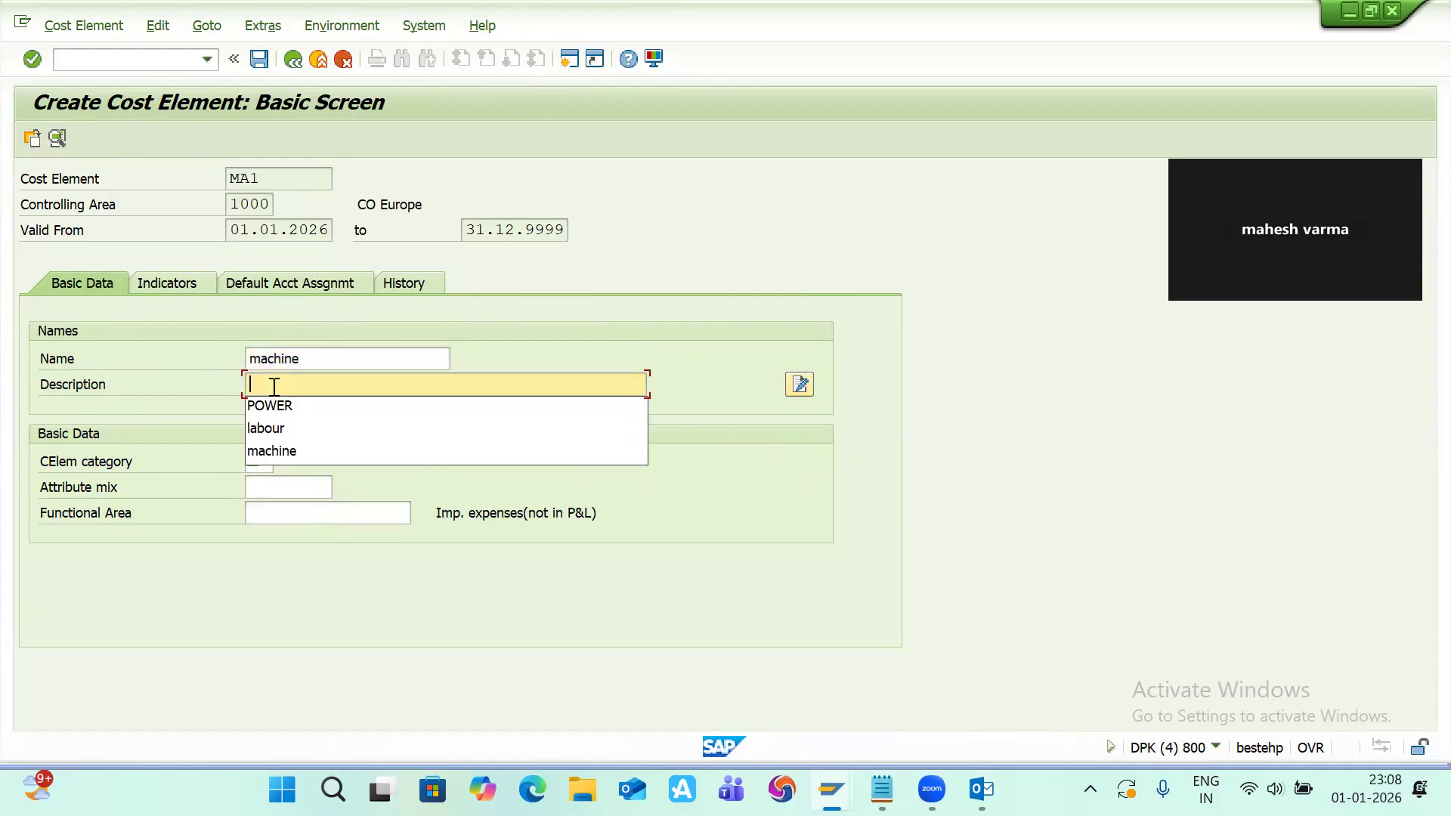
key("ctrl+v")
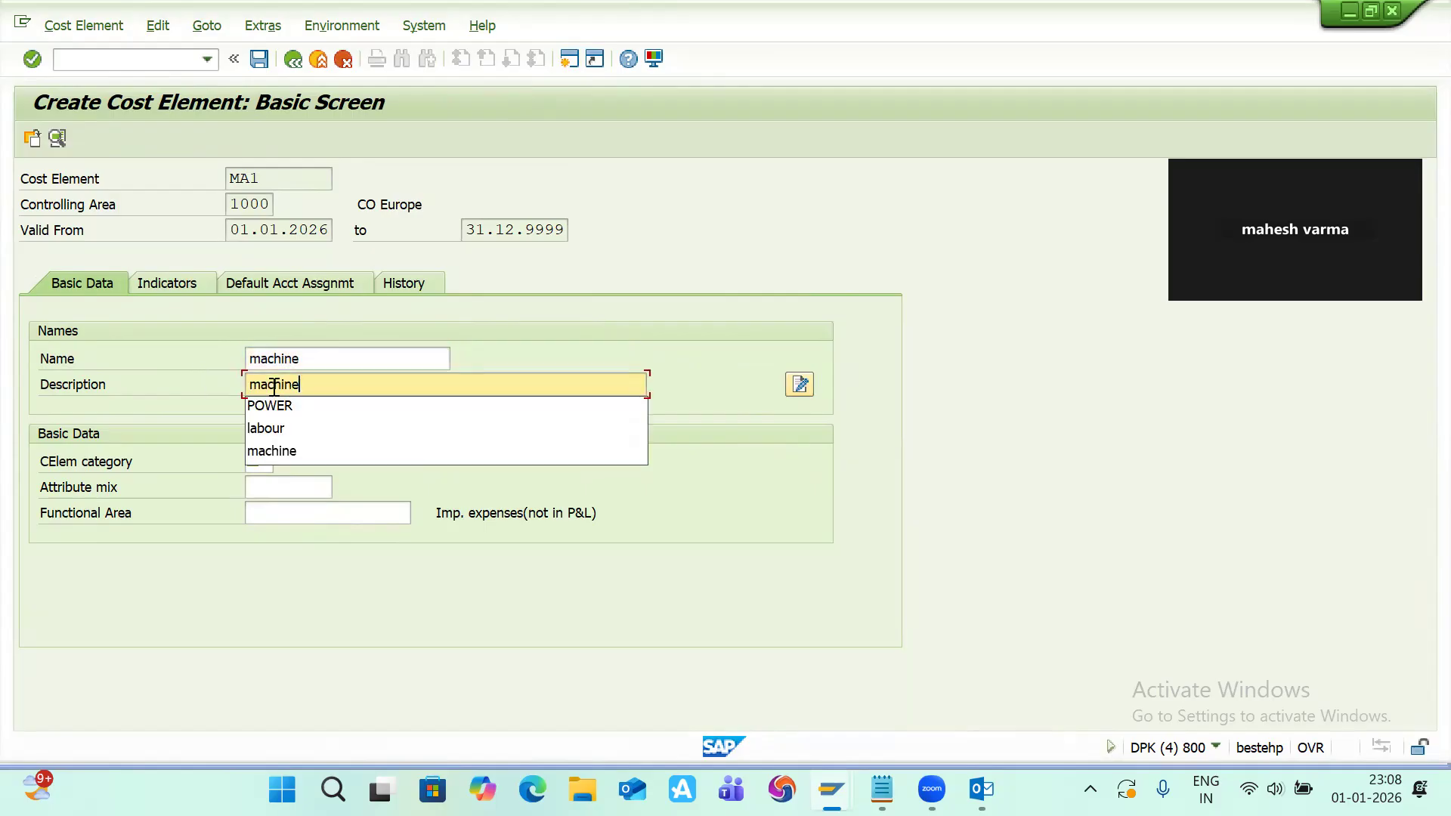
left_click(289, 573)
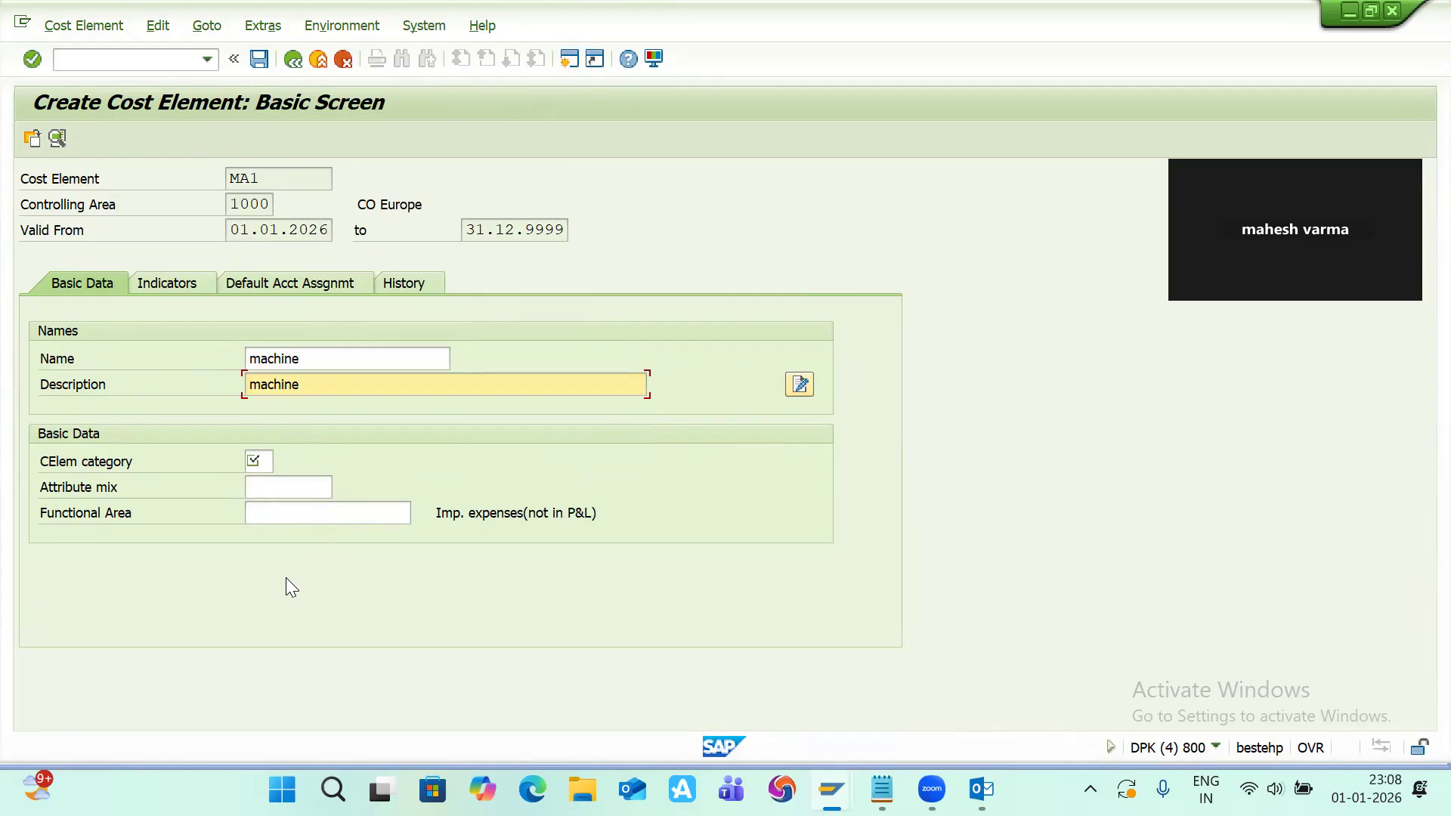
Step: Set the cost element category to 43 Internal activity allocation through its search help
left_click(261, 460)
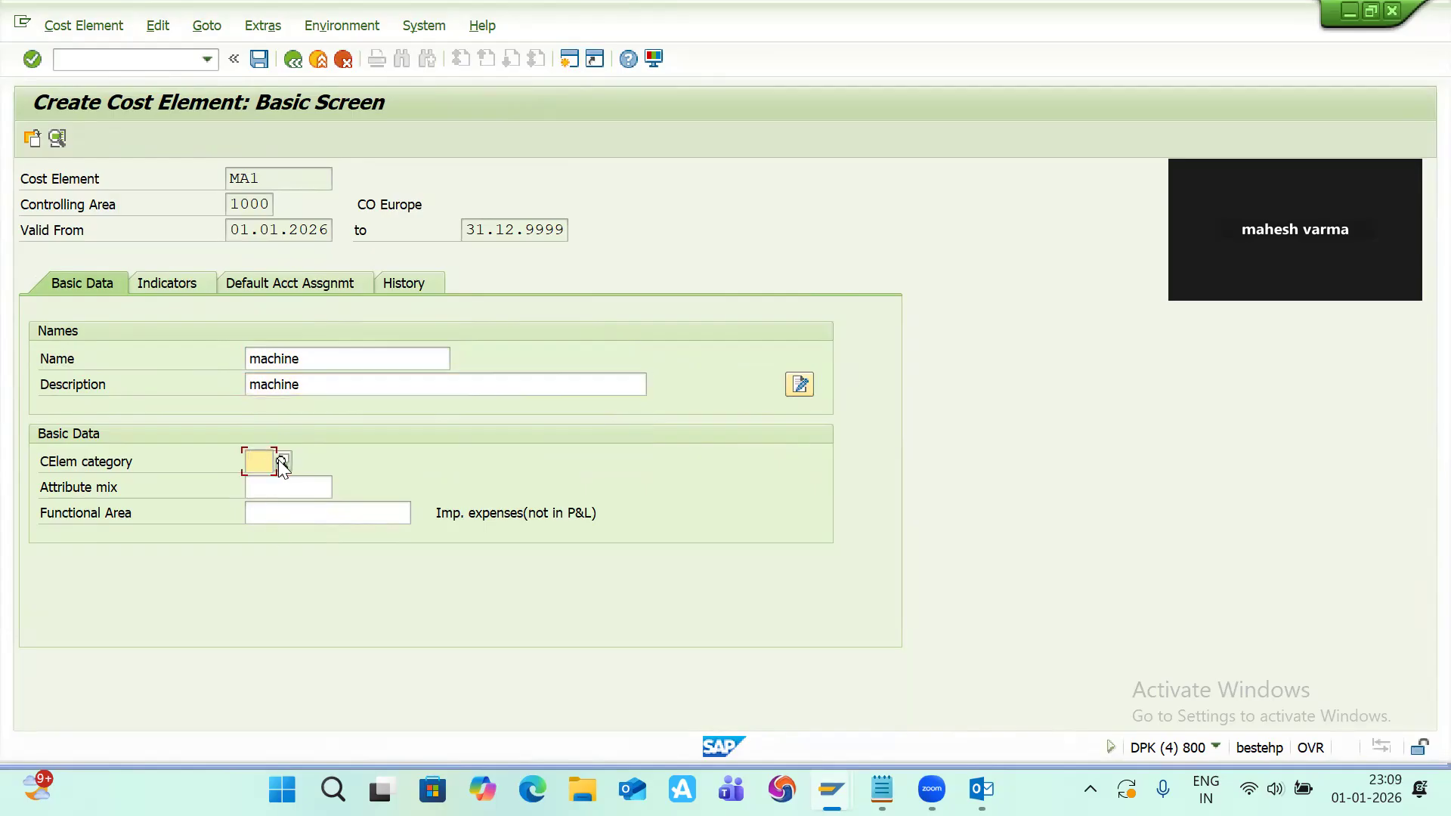
left_click(282, 461)
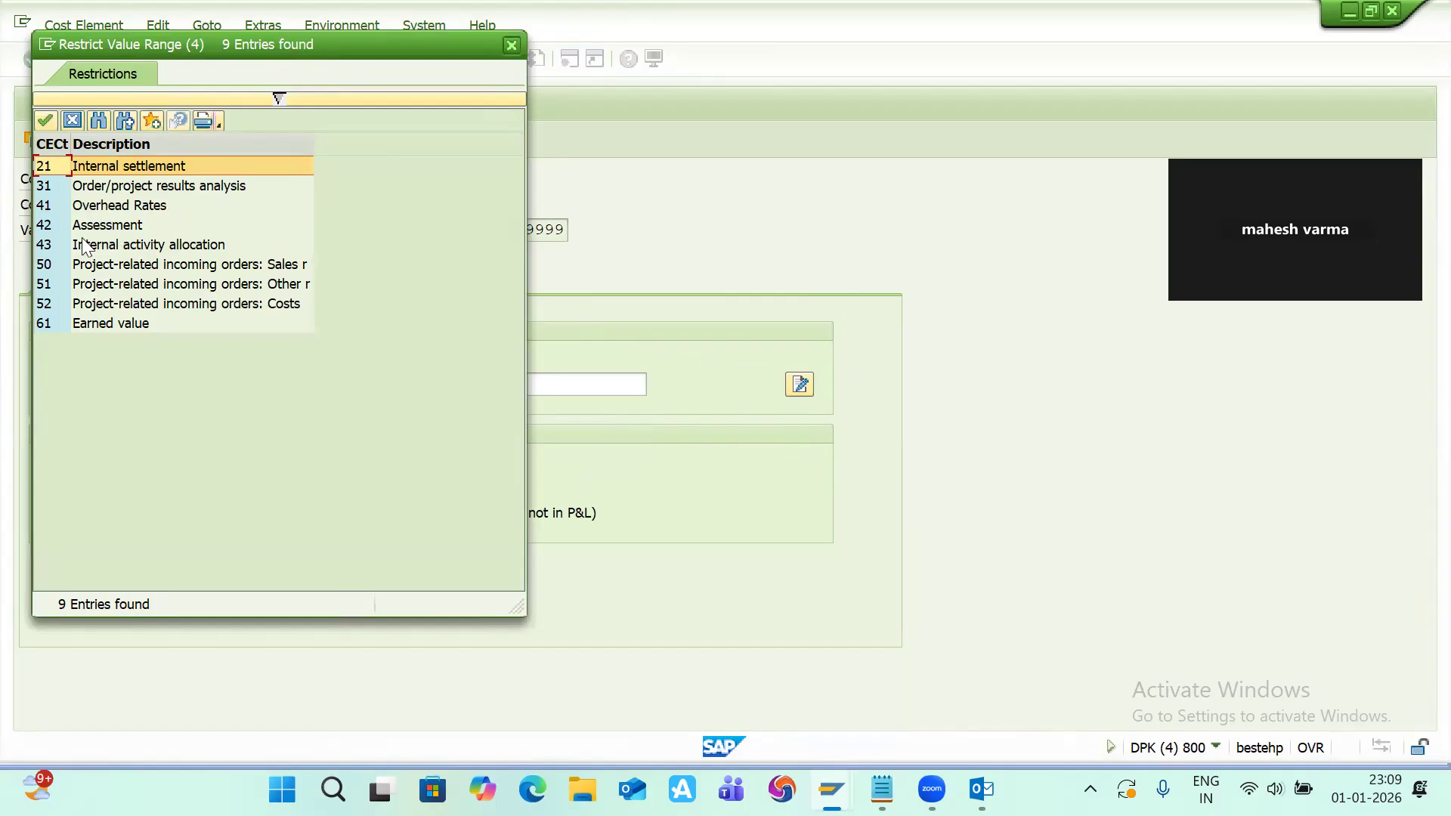
double_click(61, 245)
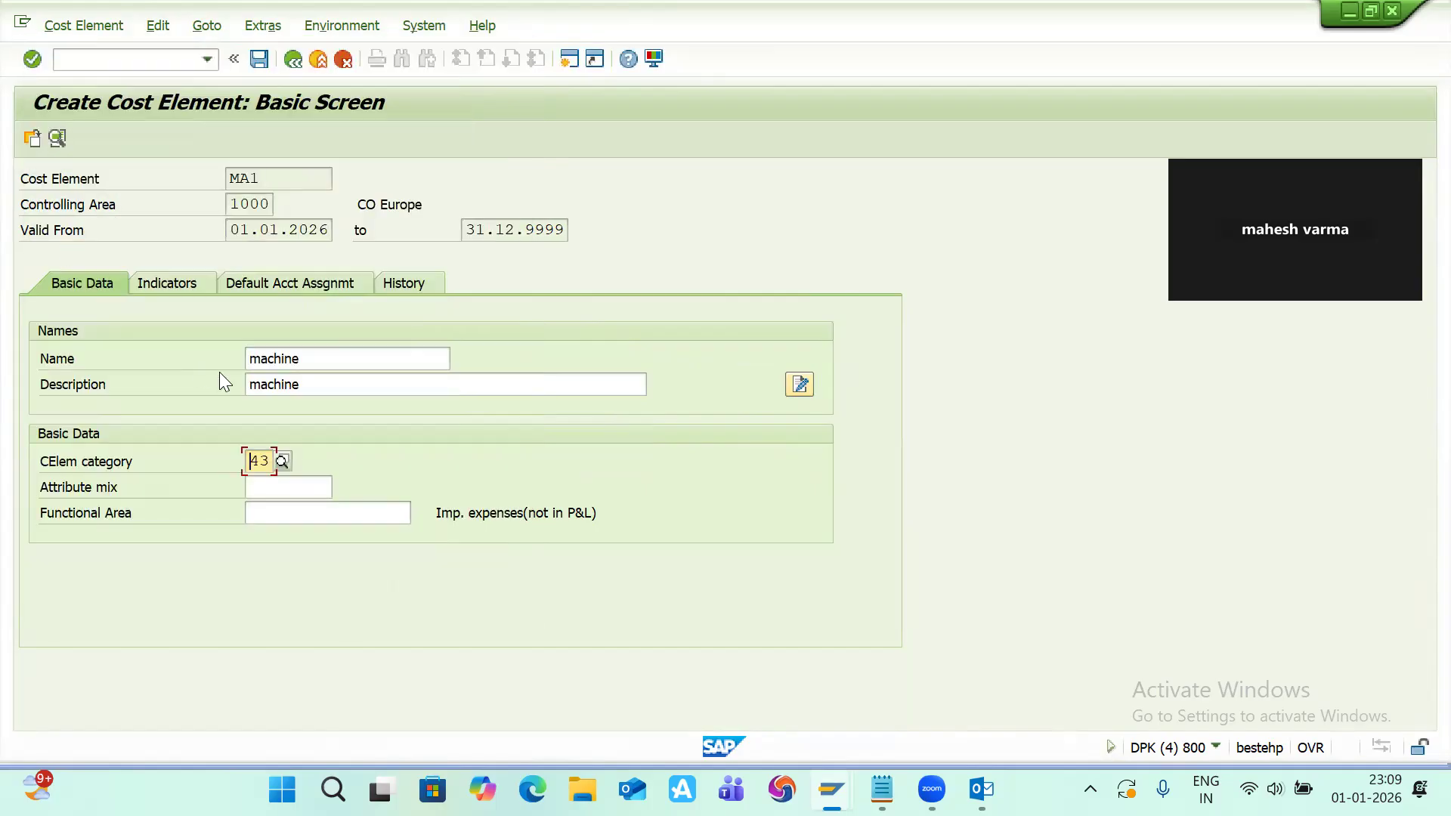
key("Return")
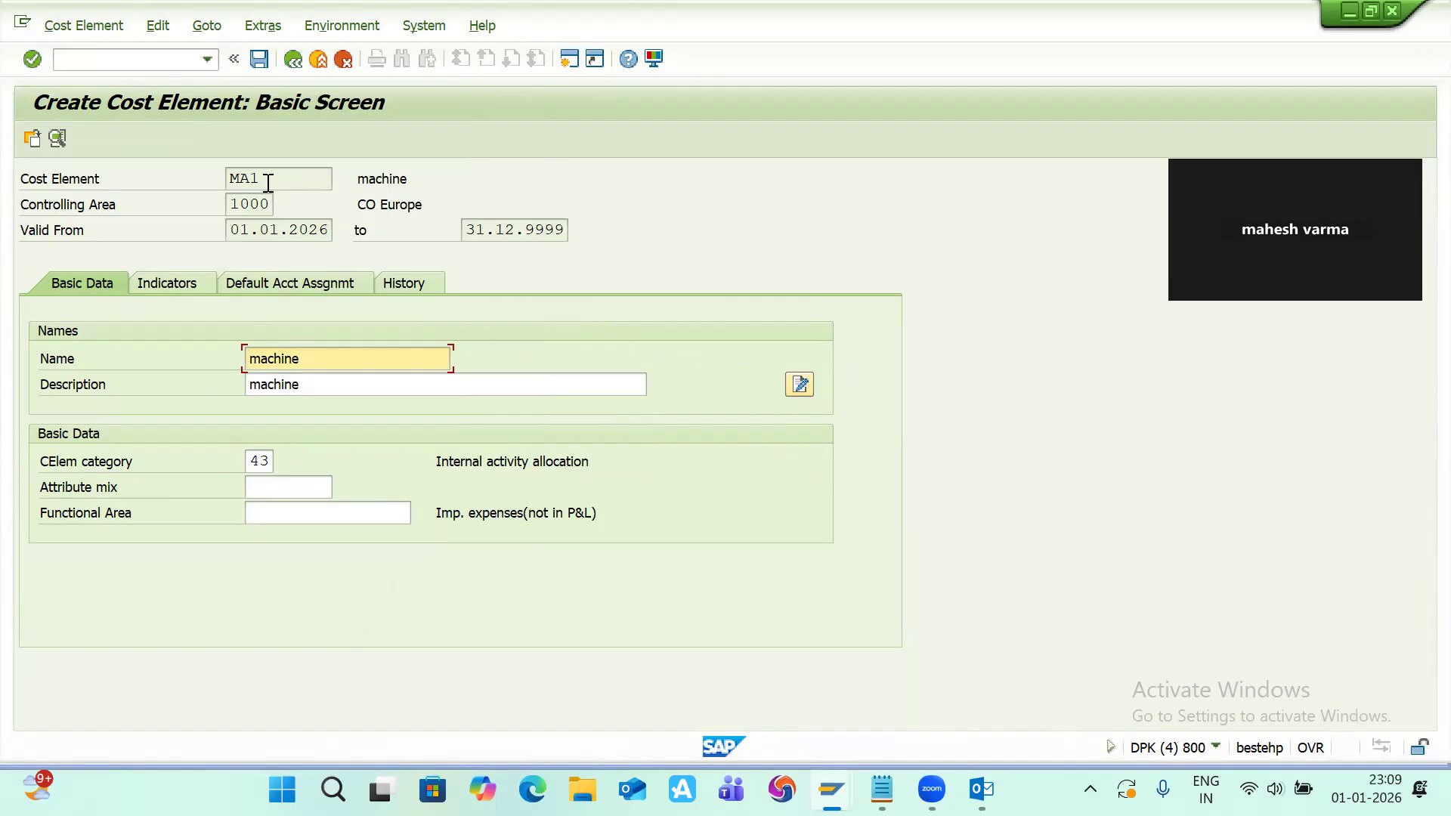
Step: Copy the cost element MA1 into the Notepad work center file and add the note 'machine'
left_click_drag(267, 183, 203, 177)
key("ctrl+c")
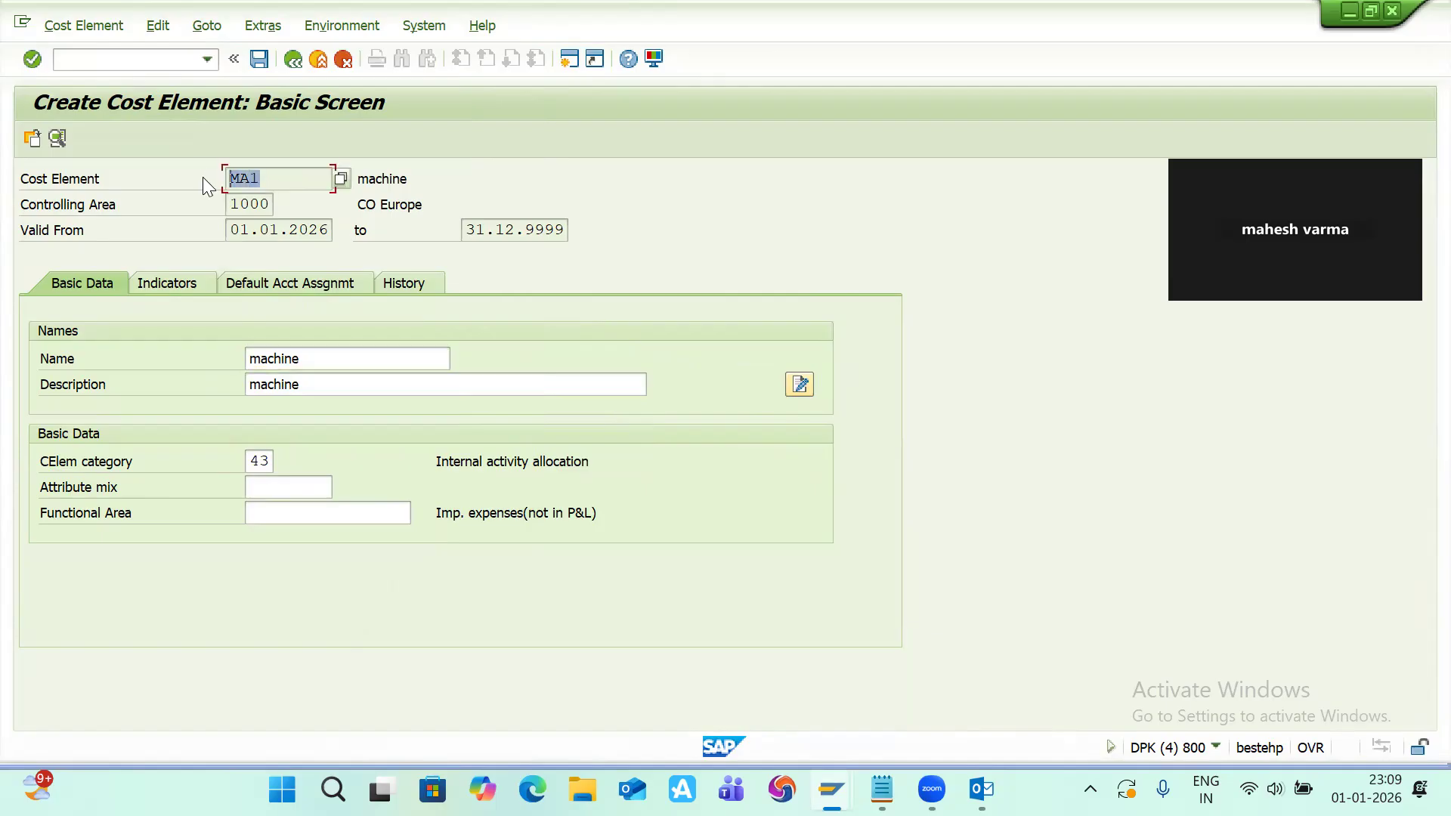
left_click(202, 177)
key("alt+Tab")
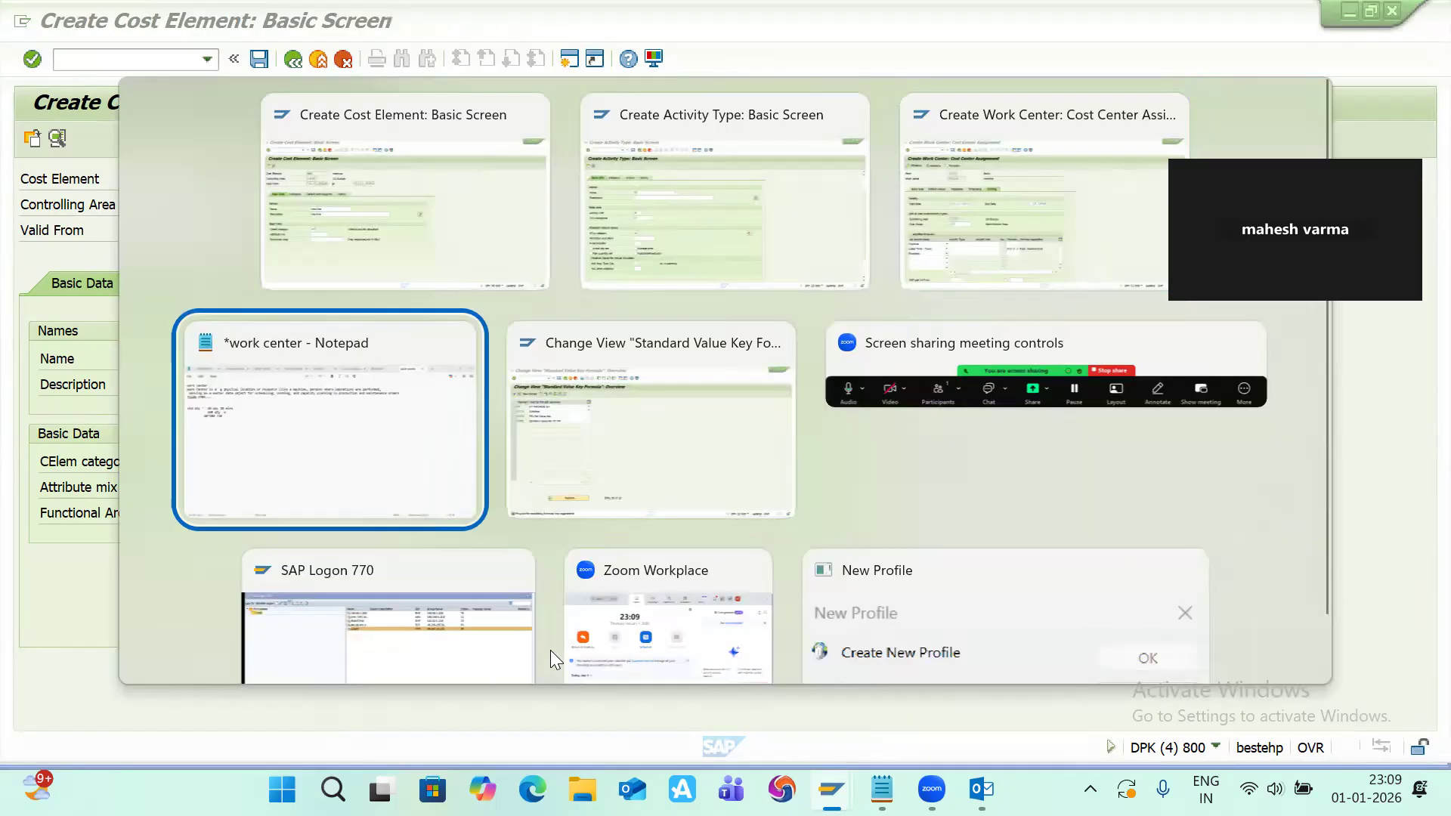
key("ctrl+v")
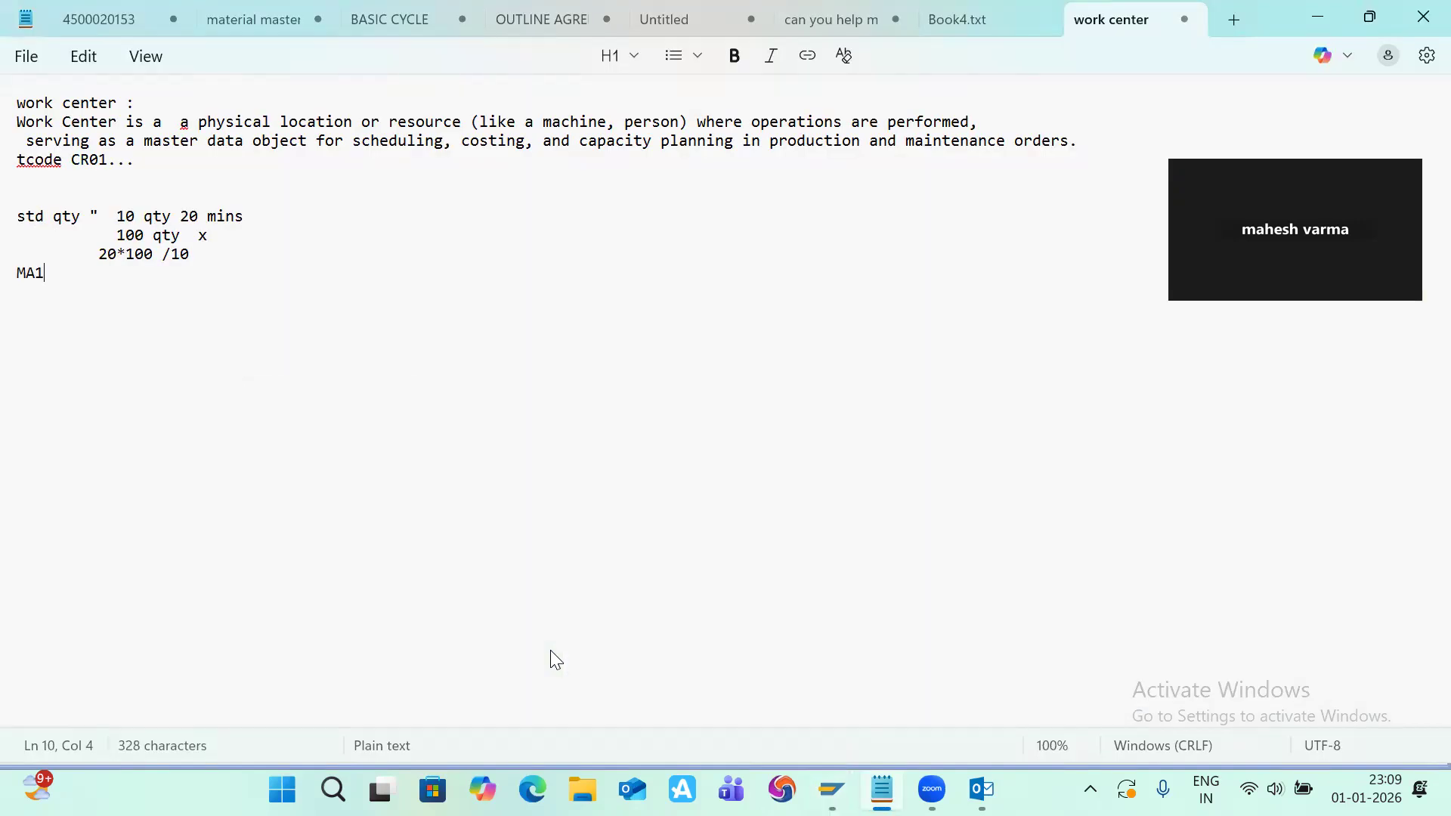
type("...  machine")
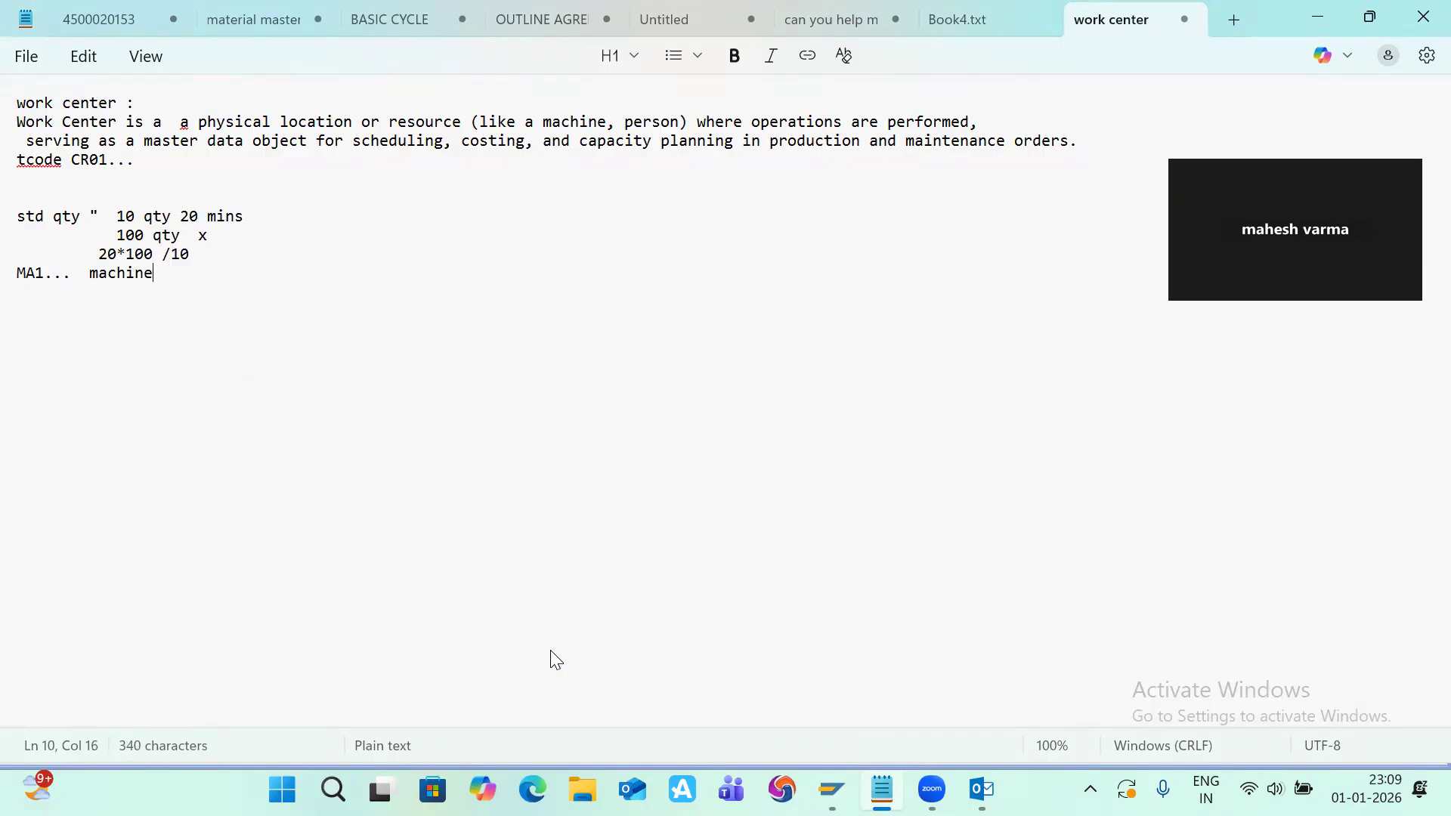
key("ctrl+Home")
key("alt+Tab")
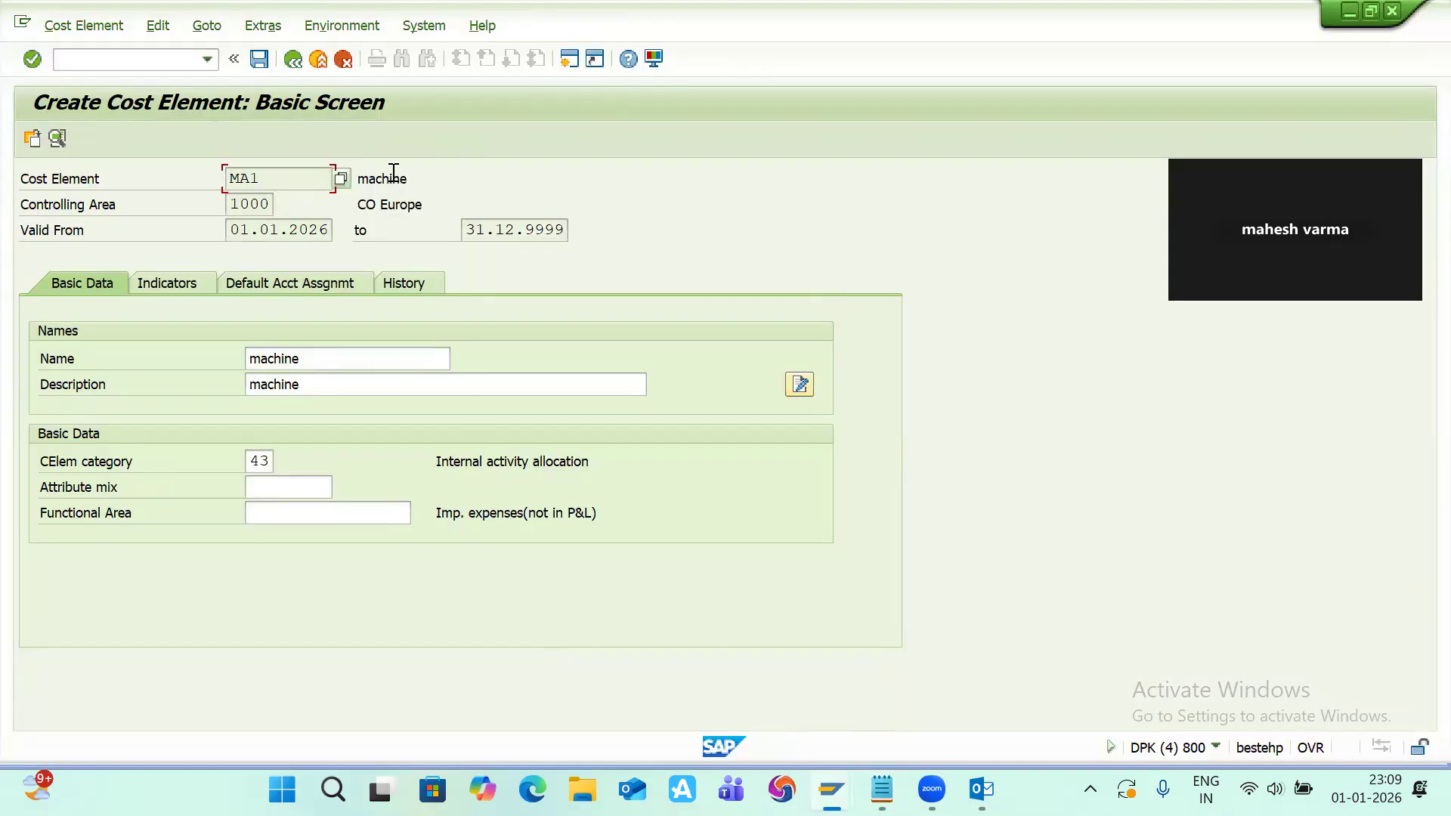
Step: Save cost element MA1
left_click(261, 59)
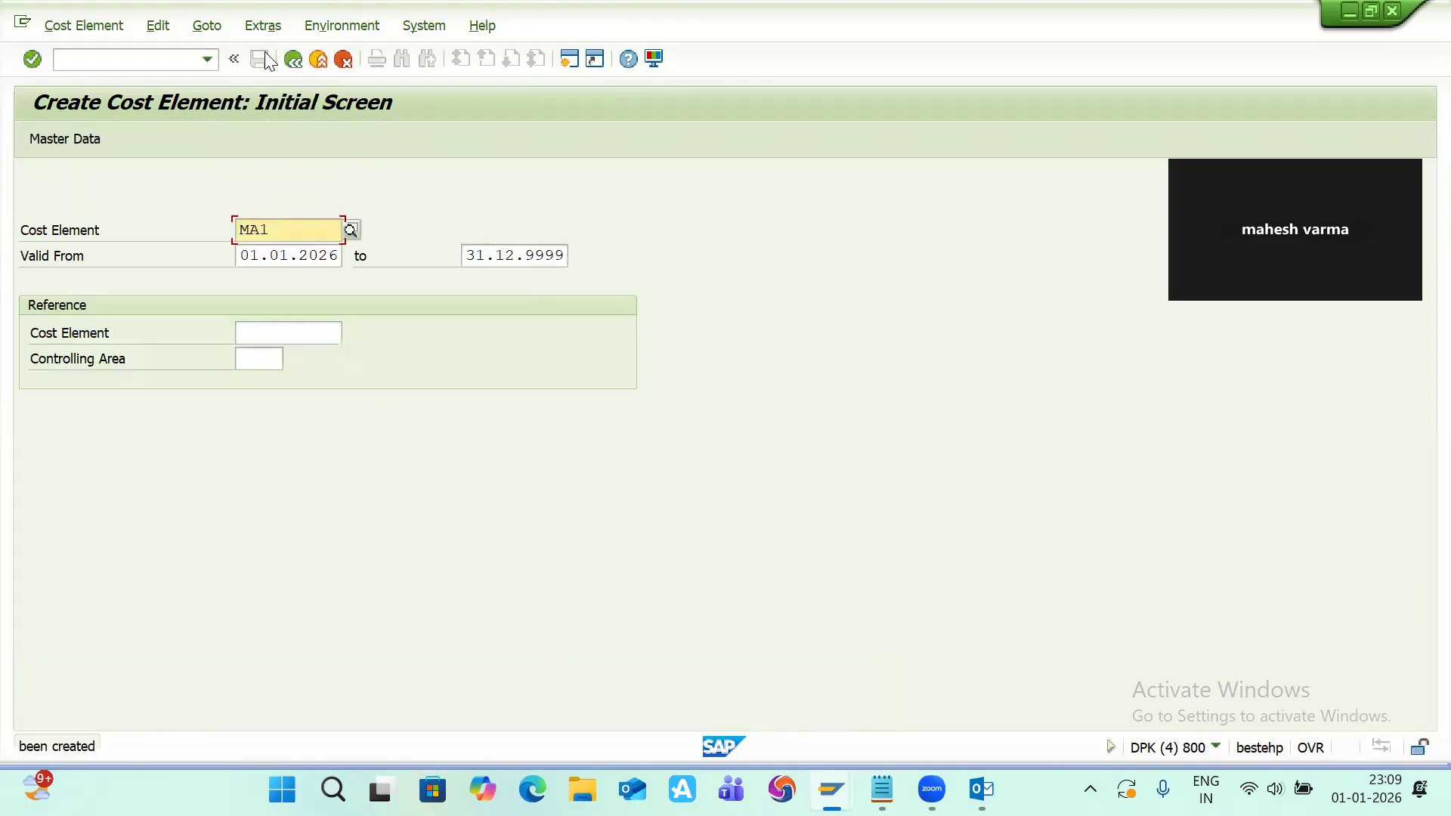
key("alt+Tab")
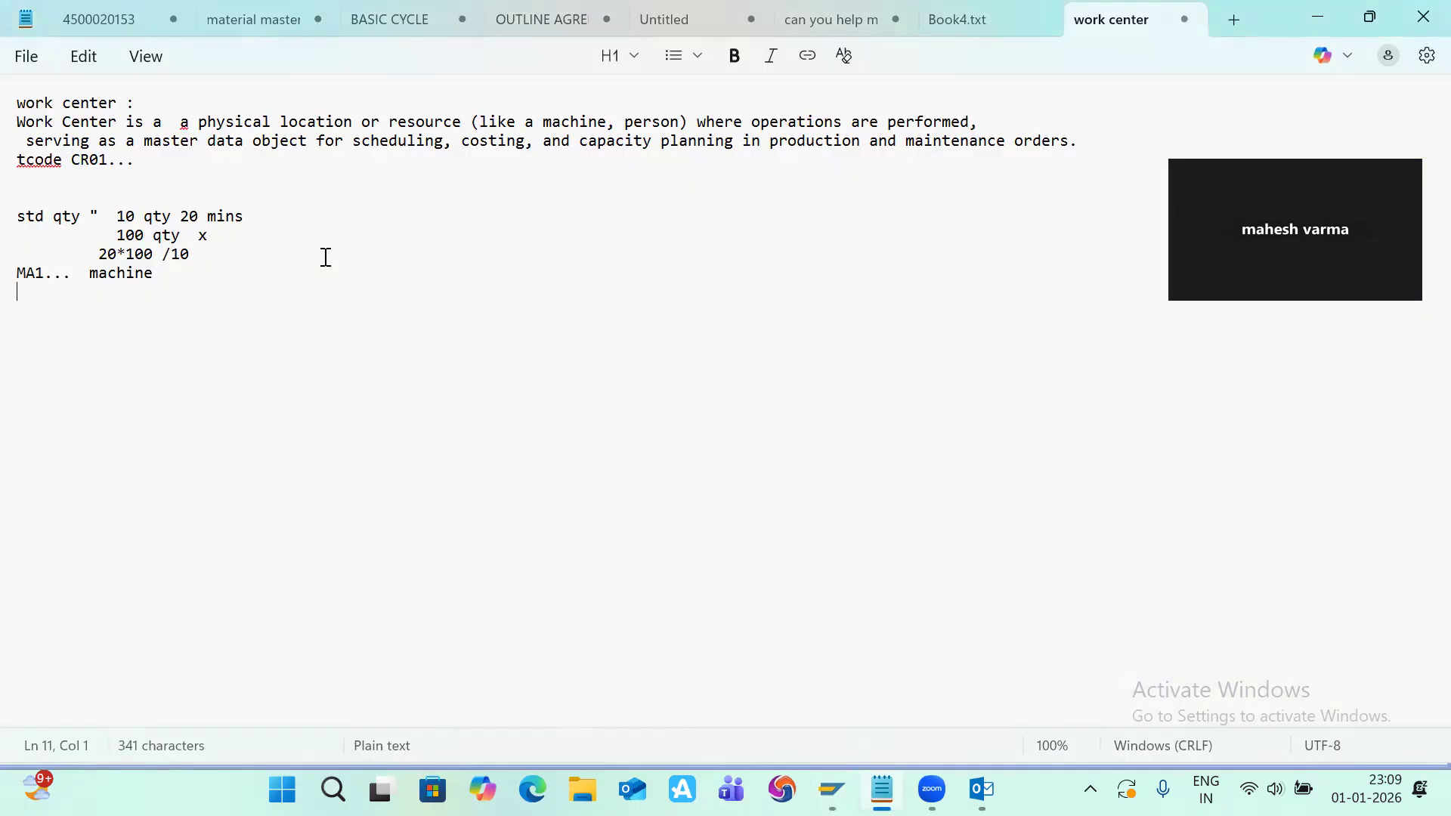
key("alt+Tab")
key("alt+Tab")
key("Tab")
key("Tab")
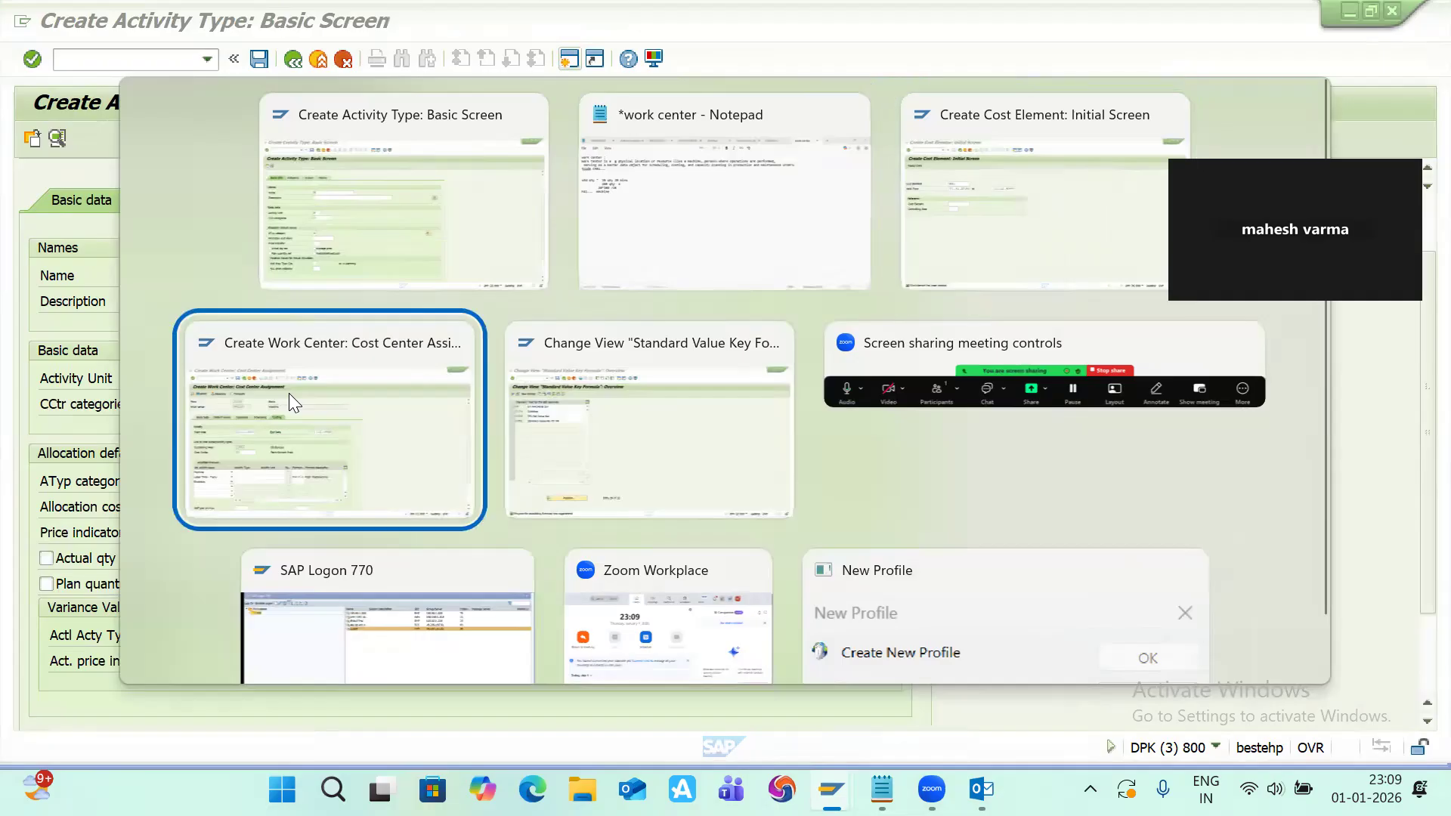
key("alt+Tab")
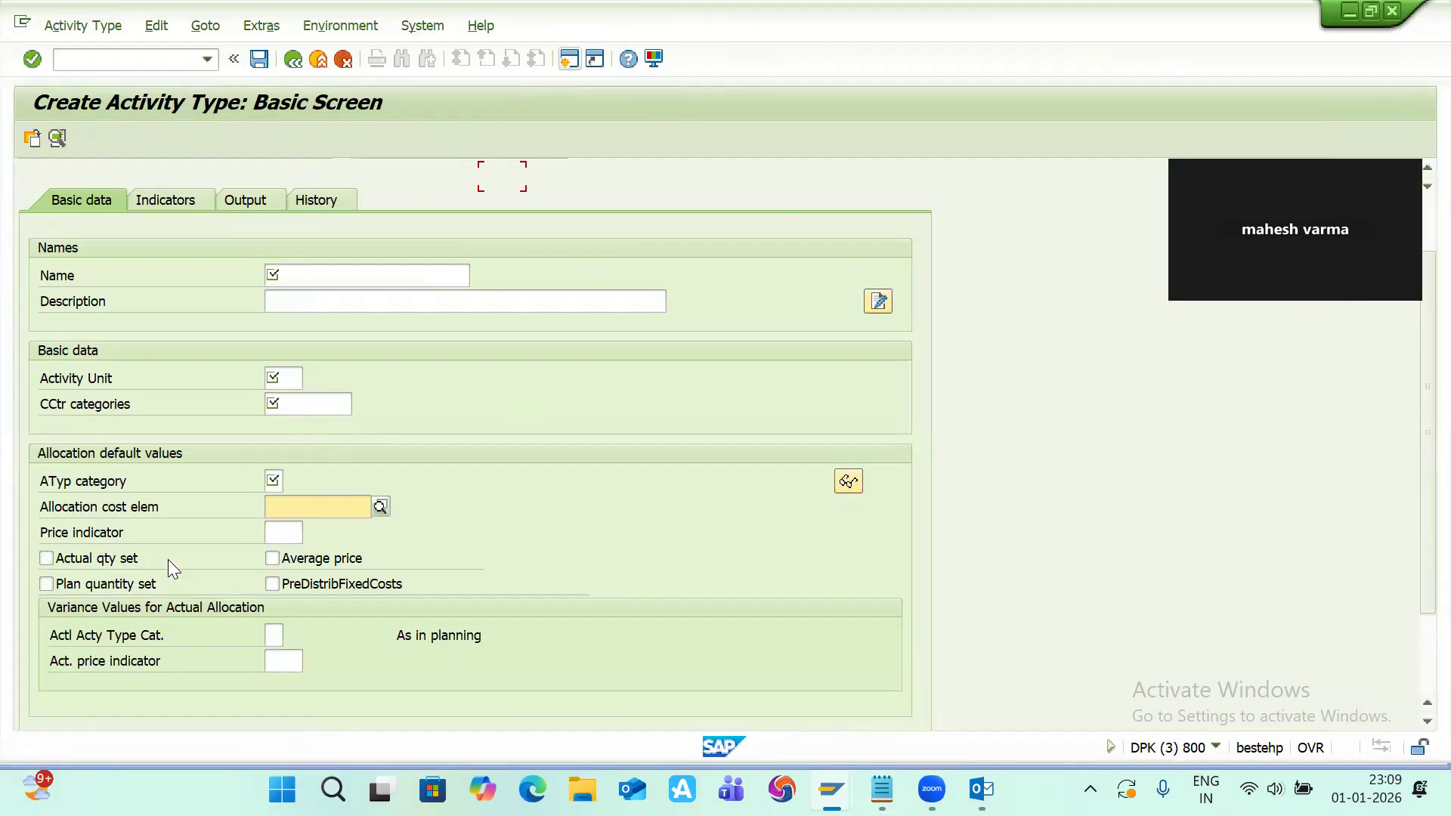
key("alt+Tab")
key("alt+Tab")
key("Tab")
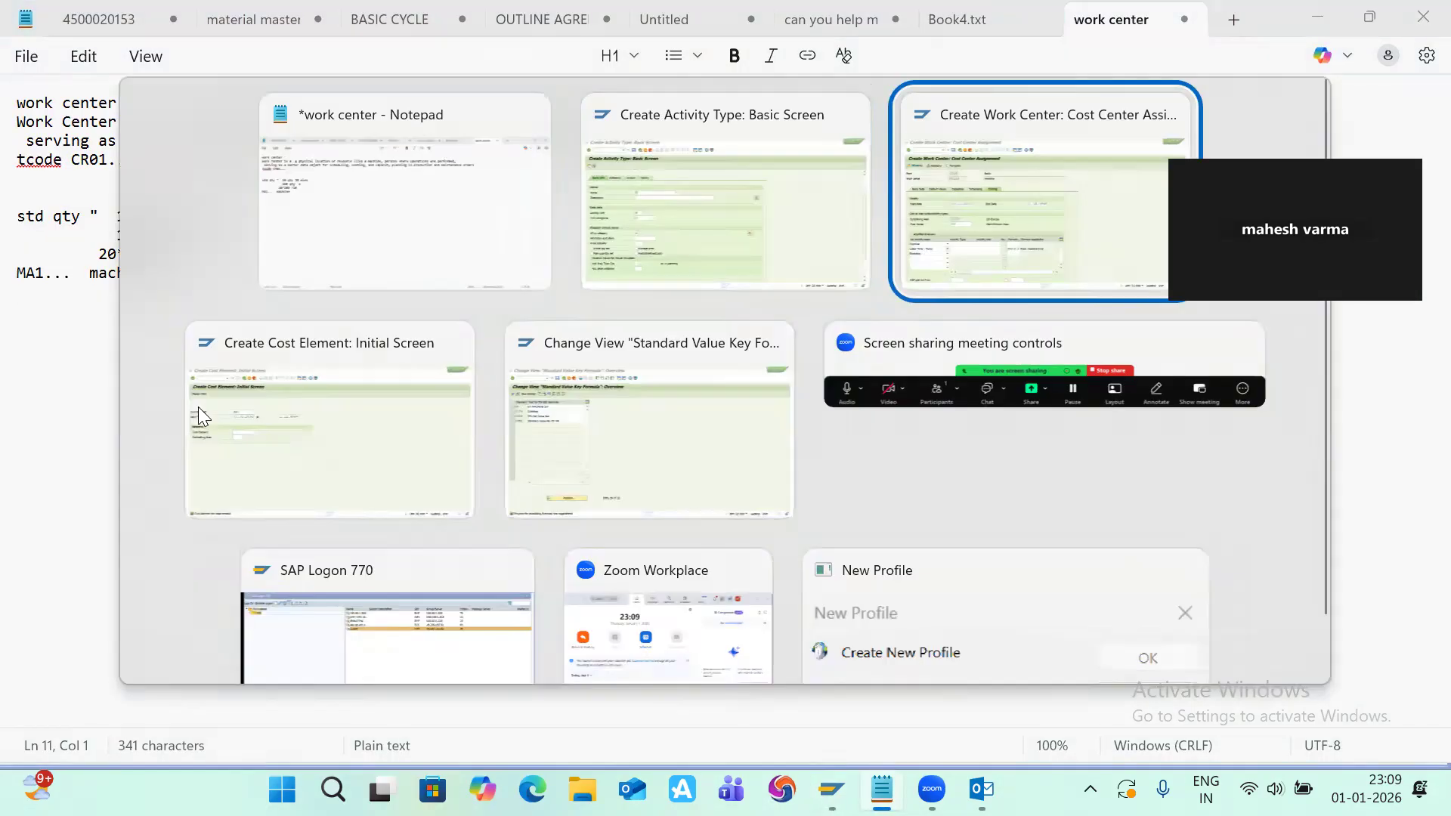
key("Tab")
Step: Start creating a second cost element MA2
left_click(272, 231)
key("BackSpace")
type("2")
key("Return")
Step: Enter labour as both the name and description of cost element MA2
type("la")
key("Down")
key("Return")
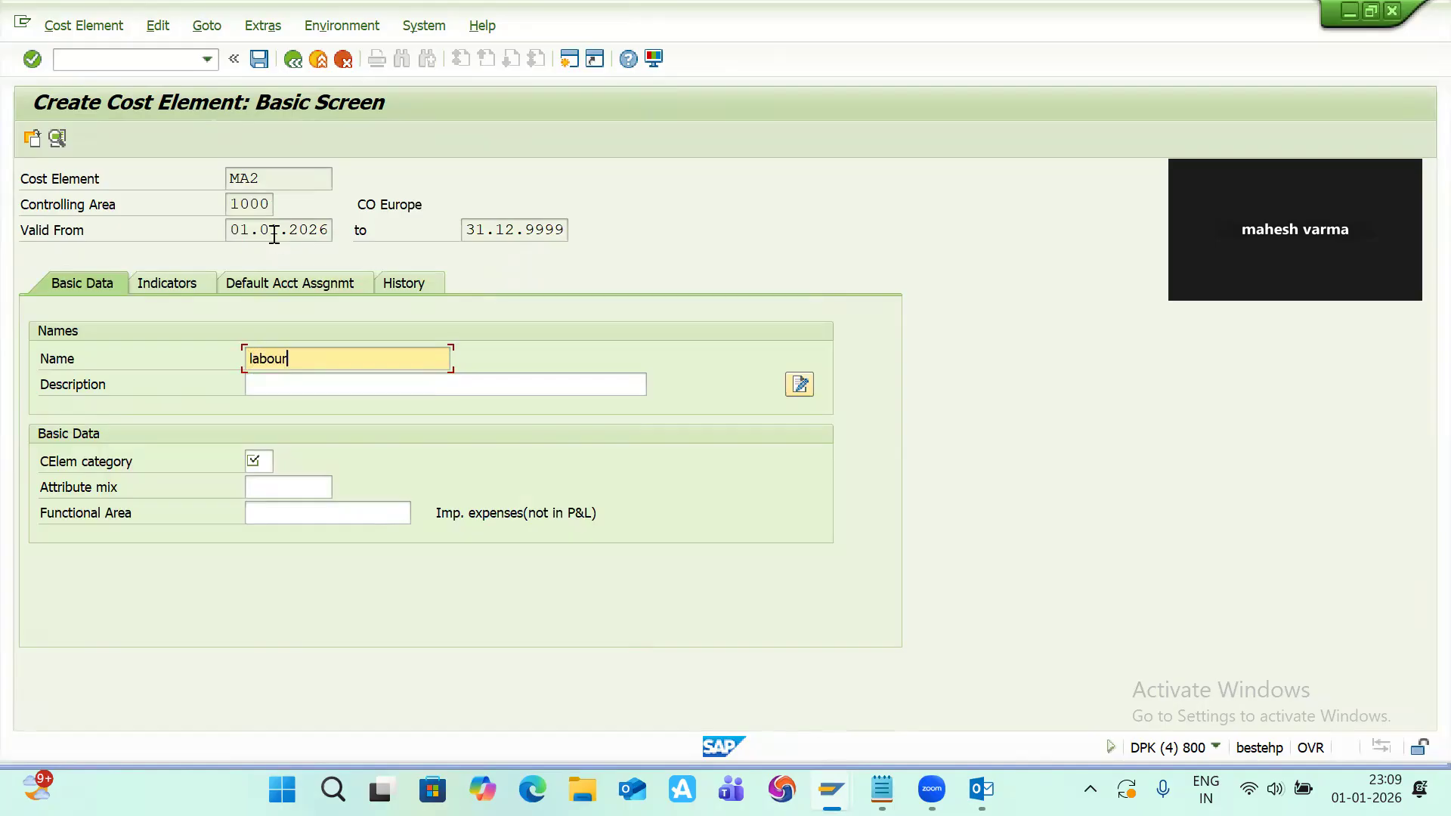
key("Tab")
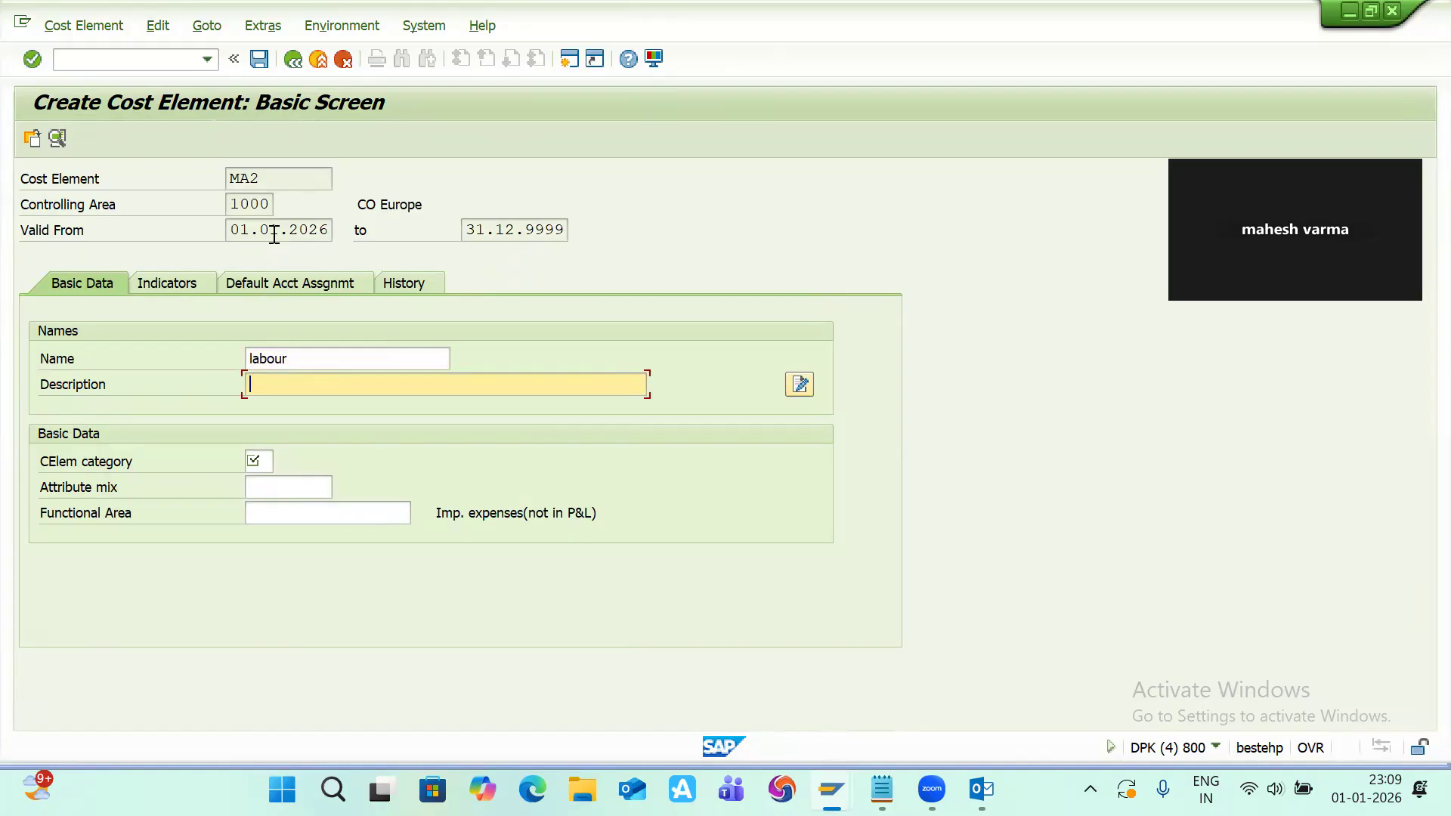
type("la")
key("Down")
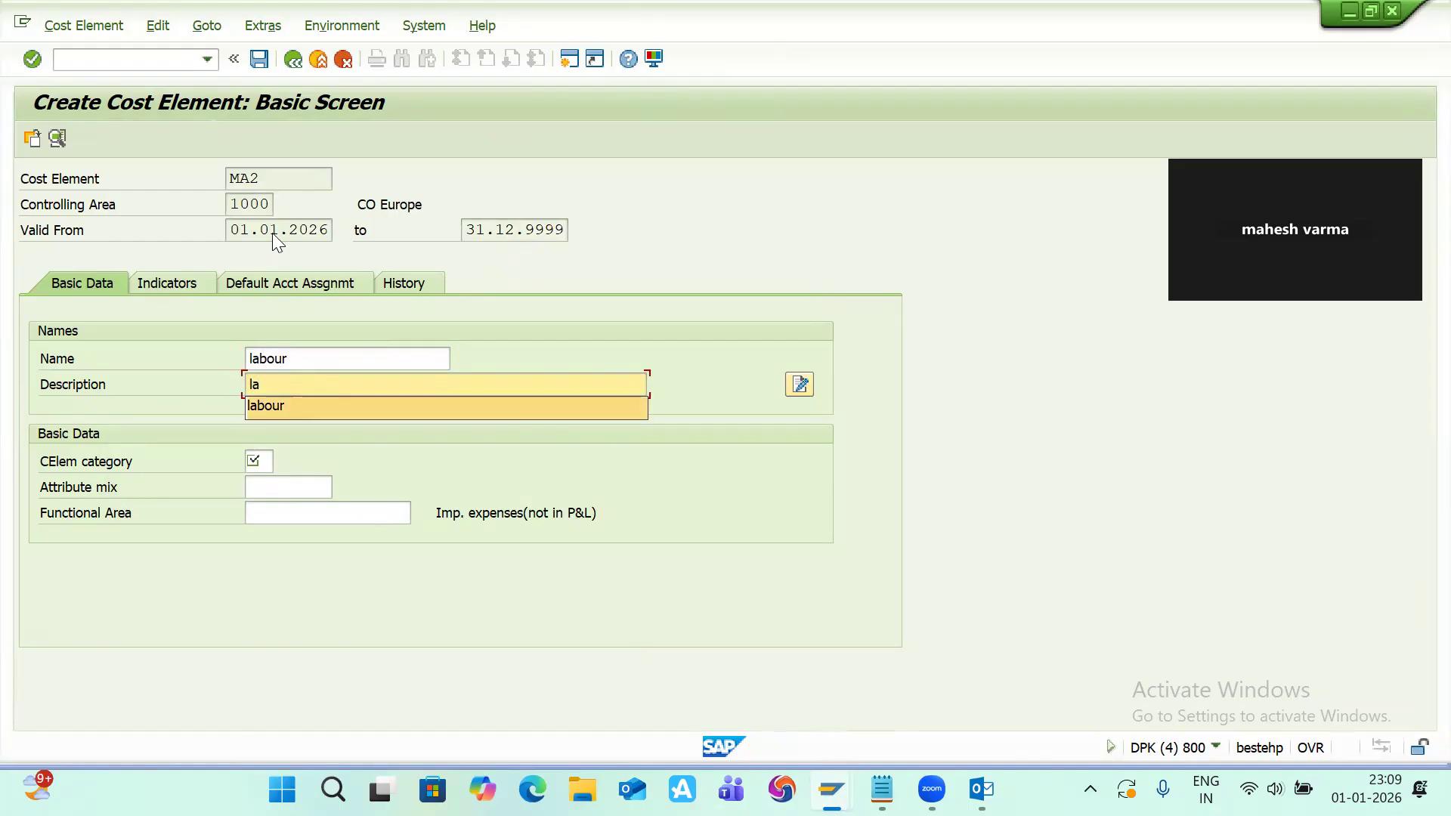
key("Return")
Step: Set the cost element category to 43 Internal activity allocation and save cost element MA2
key("Tab")
key("Tab")
key("Down")
key("Down")
key("Return")
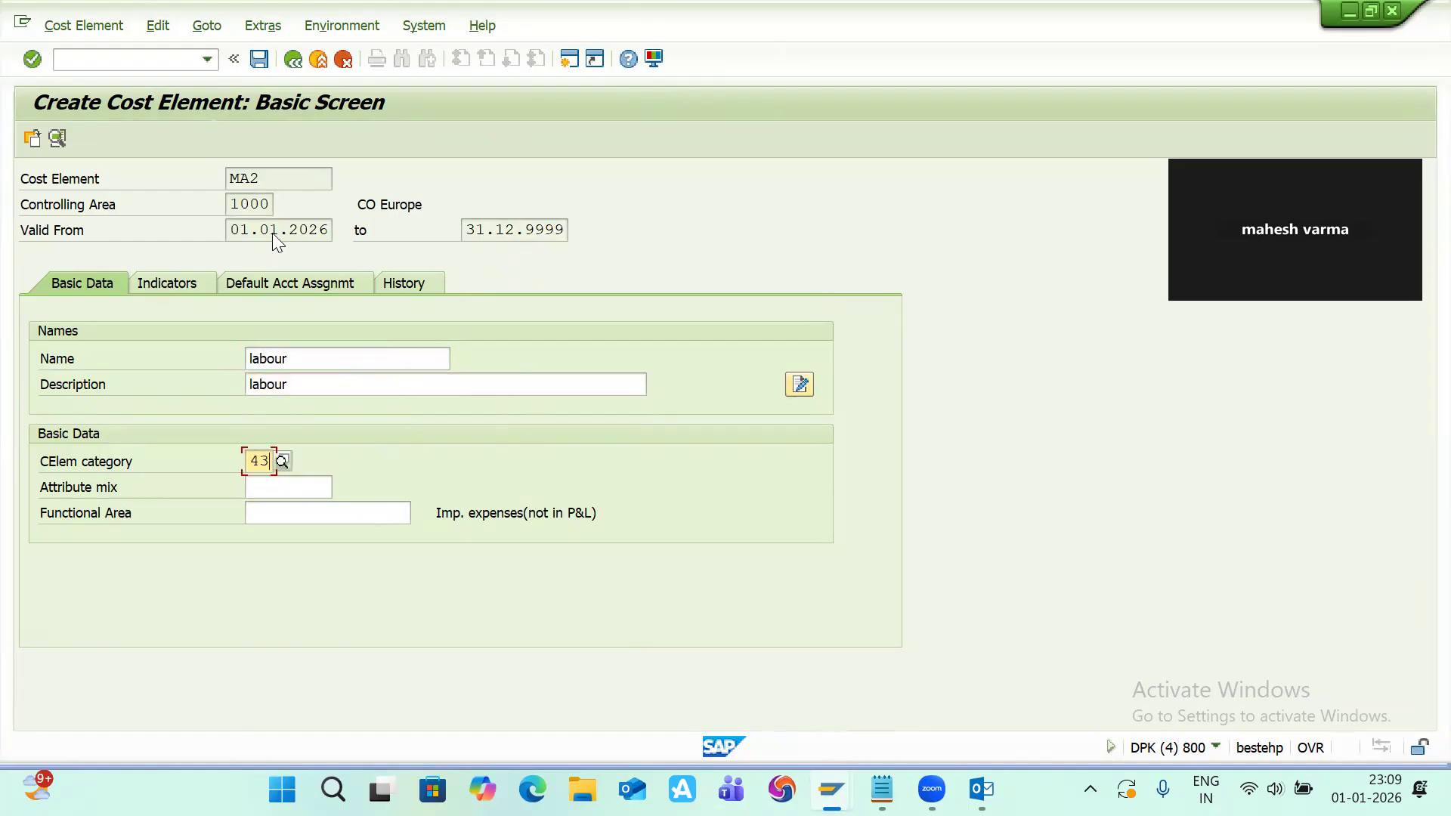
left_click(282, 455)
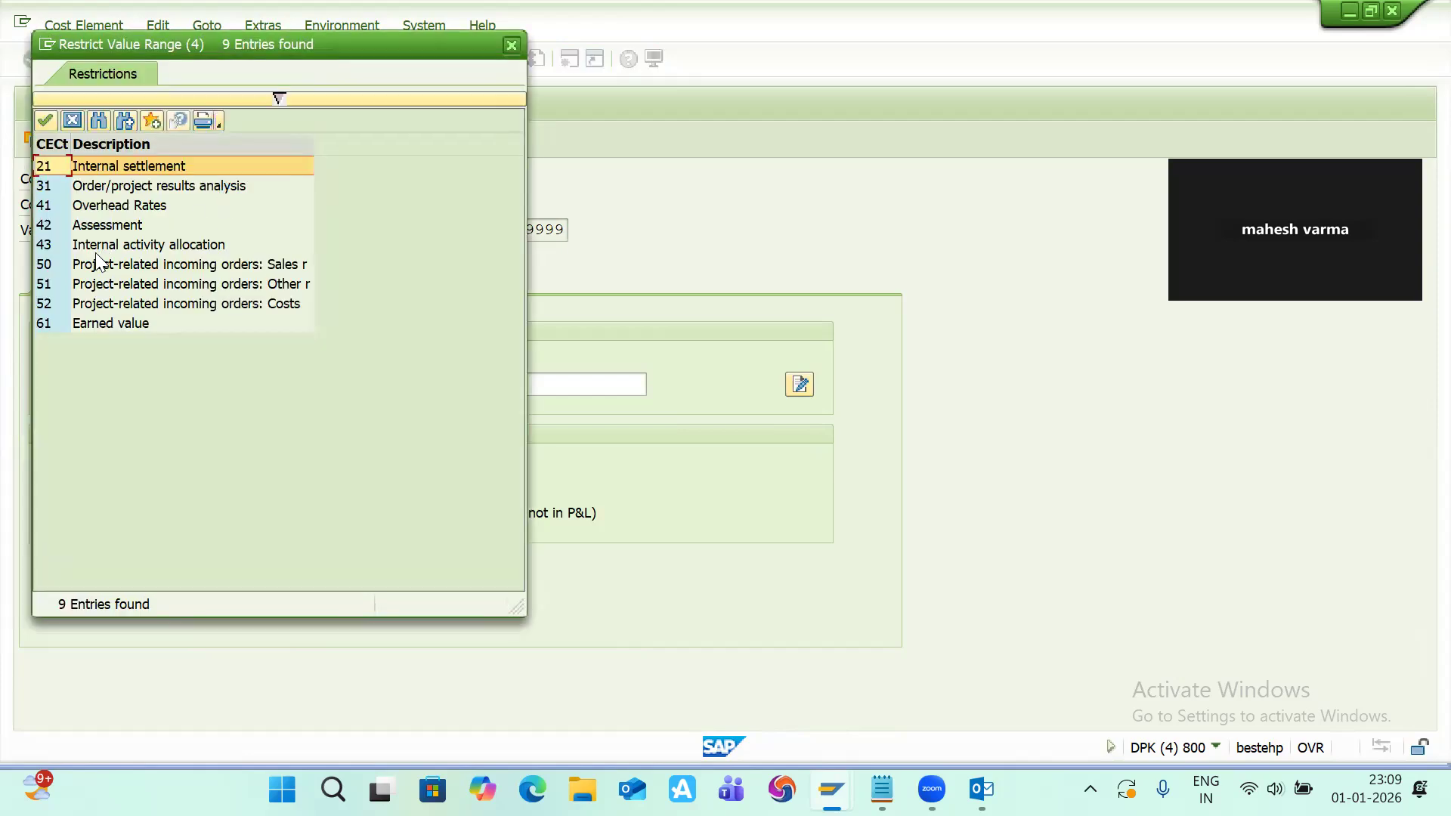
double_click(133, 246)
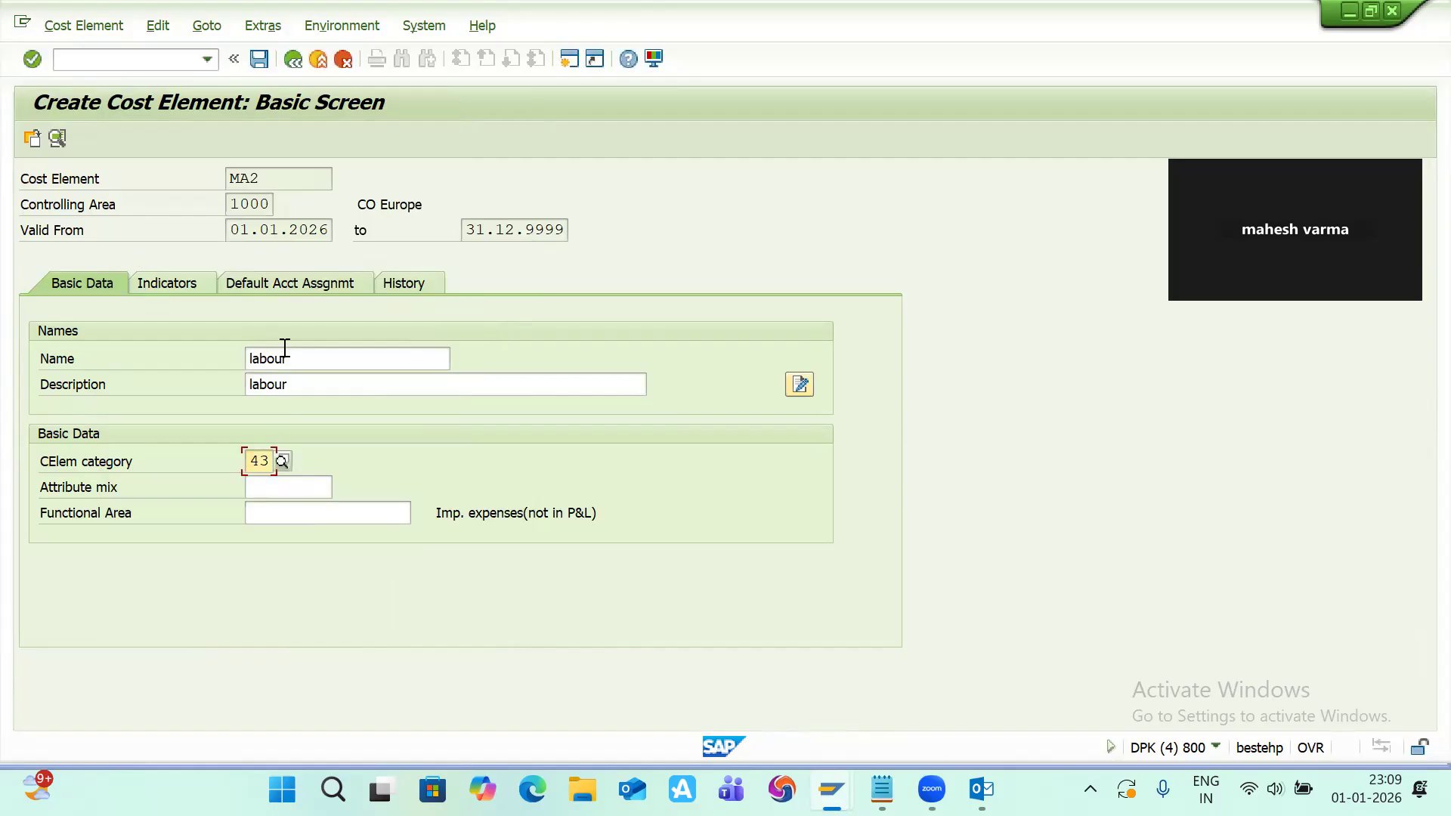
key("ctrl+s")
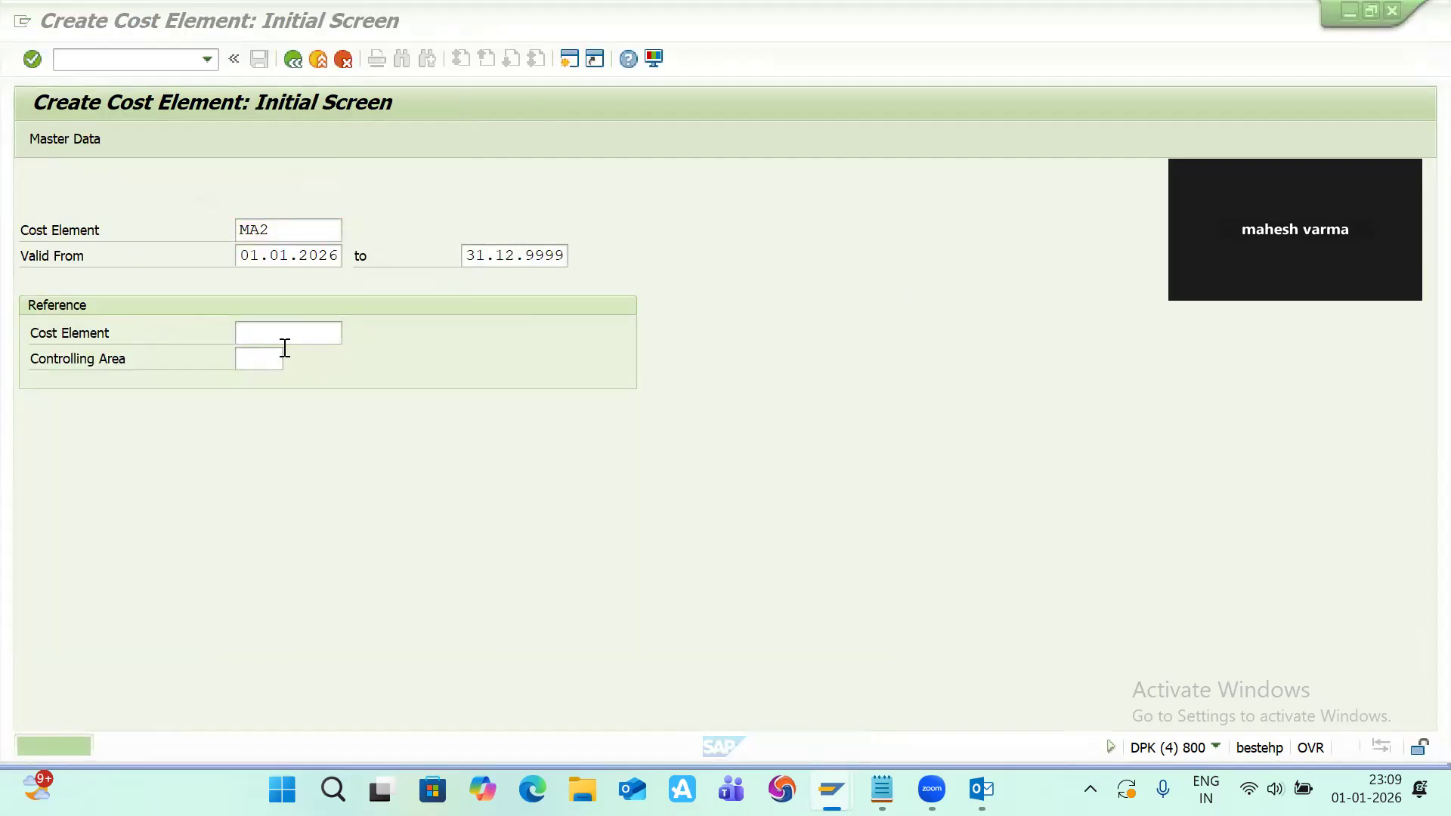
Step: Note cost element ma2 with the label 'labour' in the Notepad work center file
key("alt+Tab")
type("ma")
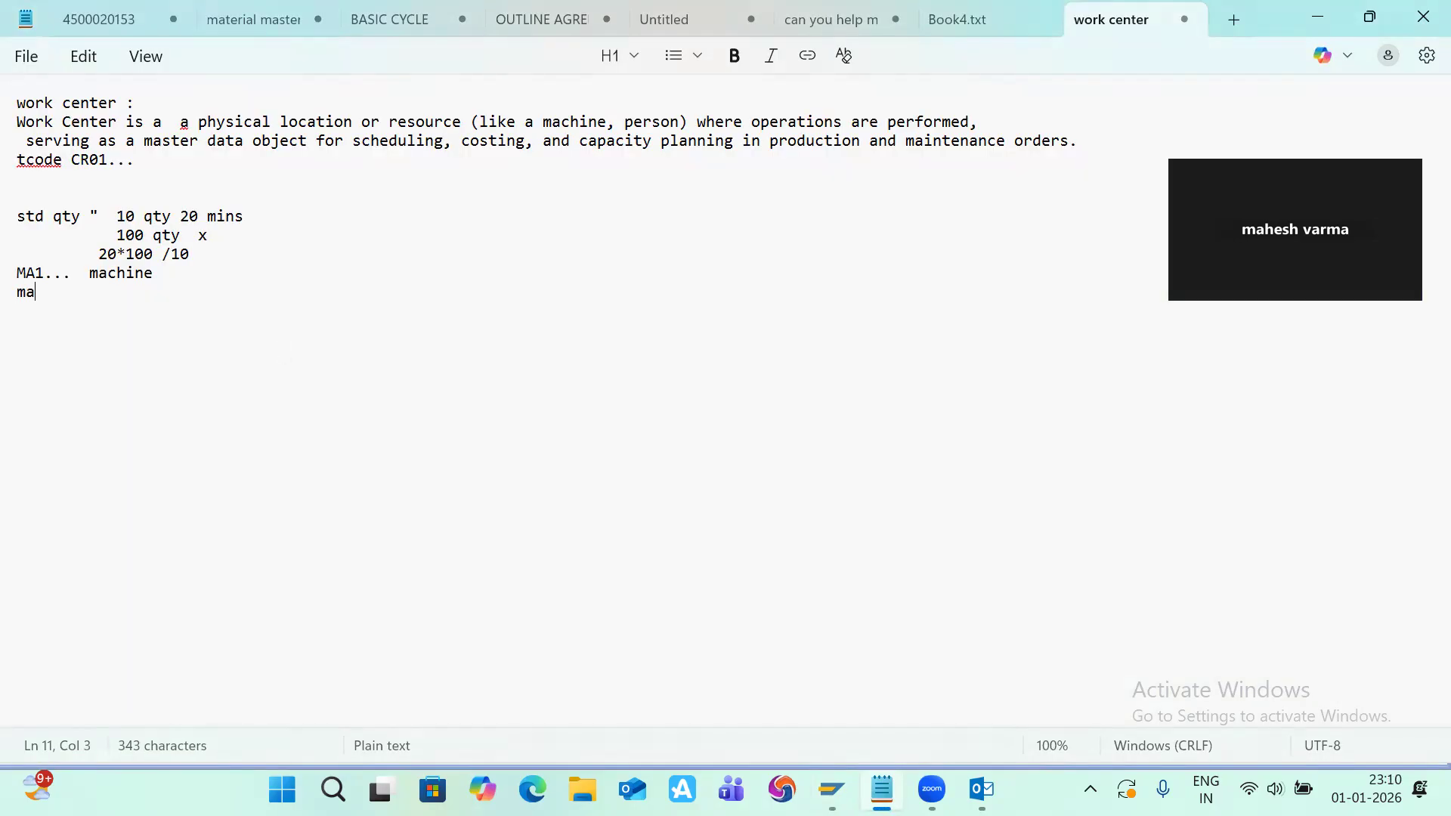
type("2     laabour")
key("alt+Tab")
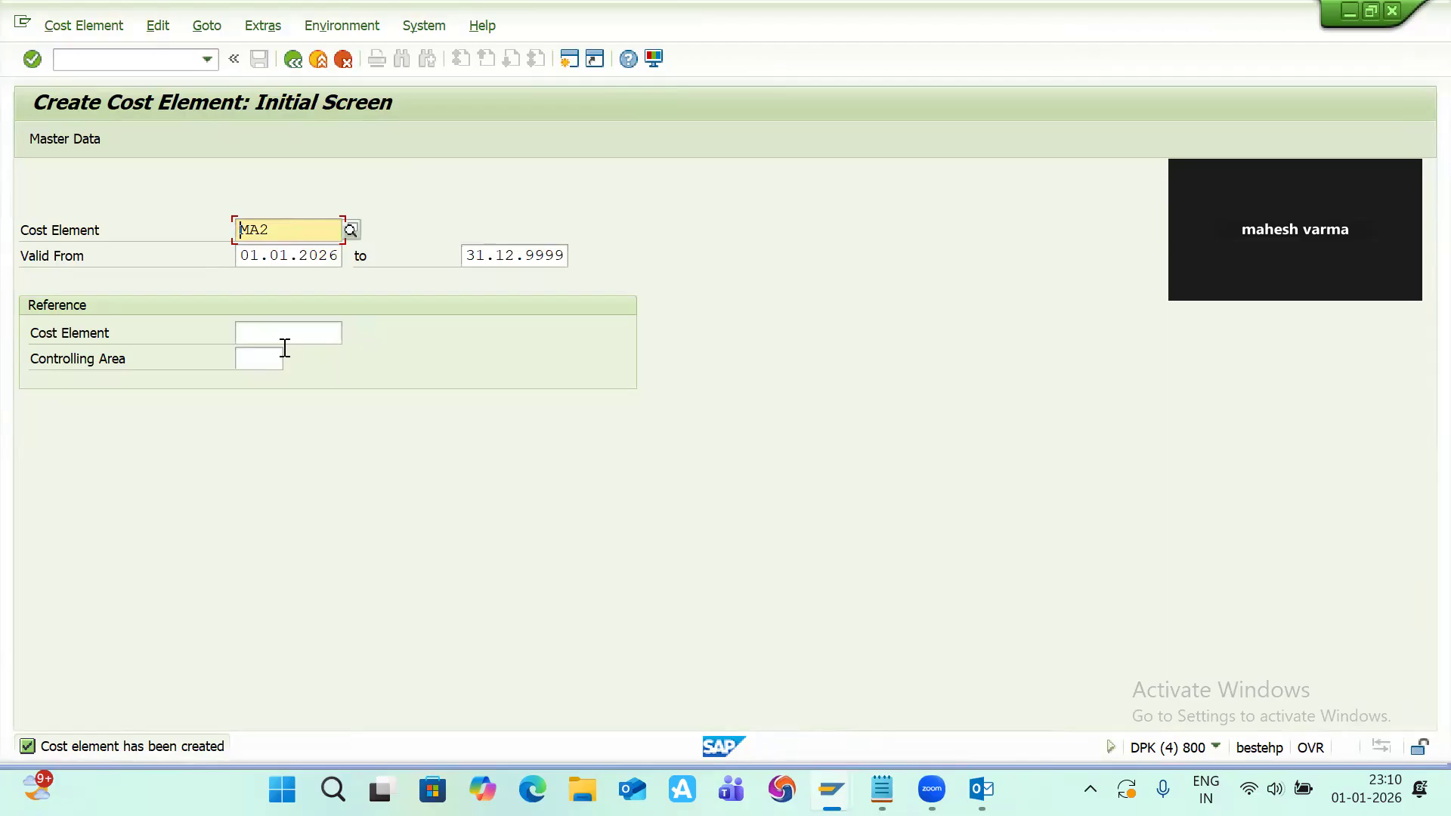
Step: Start creating a third cost element MA3
key("End")
key("BackSpace")
type("3")
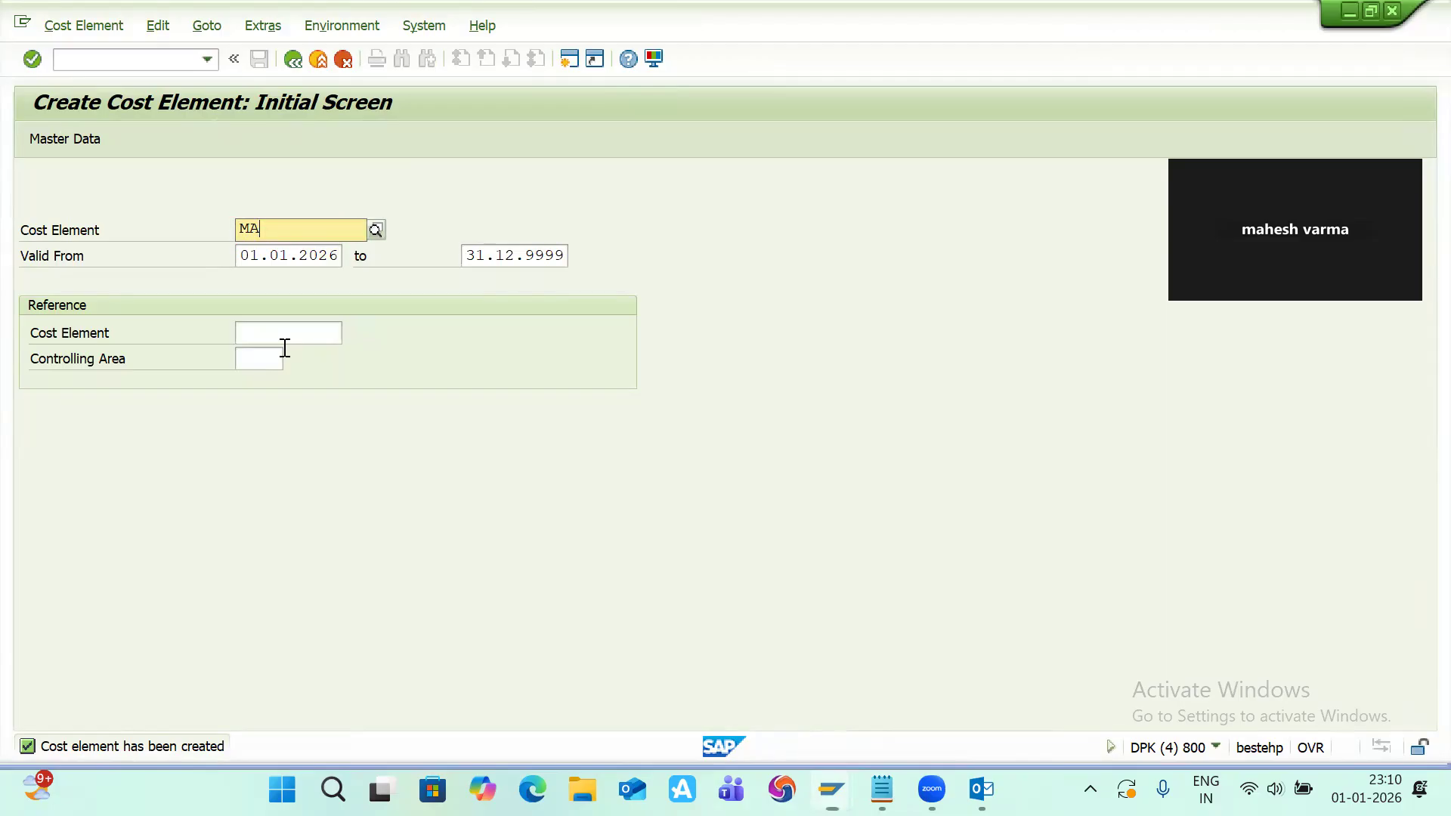
key("Return")
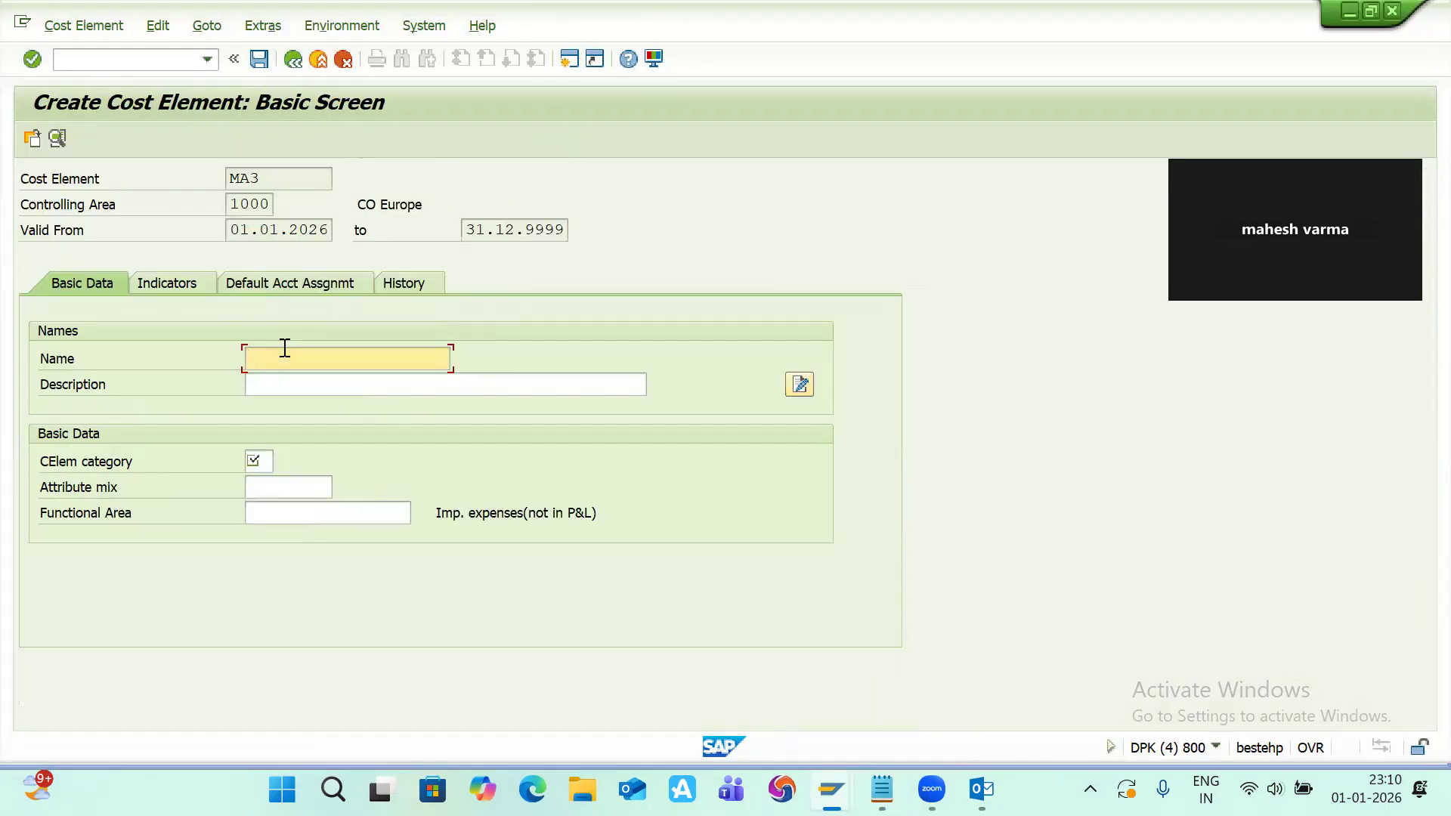
key("alt+Tab")
key("alt+Tab")
key("alt+Tab")
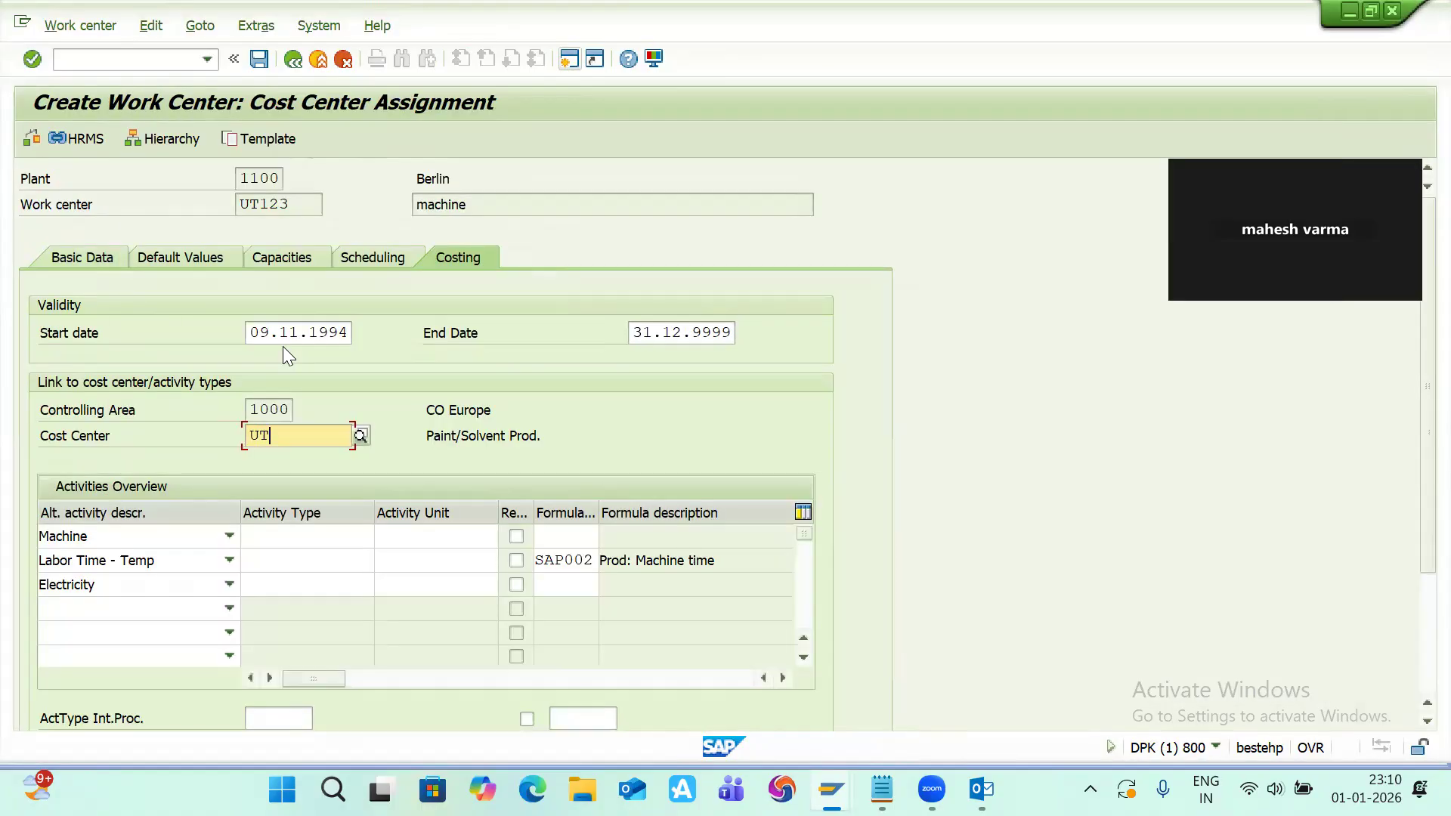
key("alt+Tab")
key("alt")
key("alt")
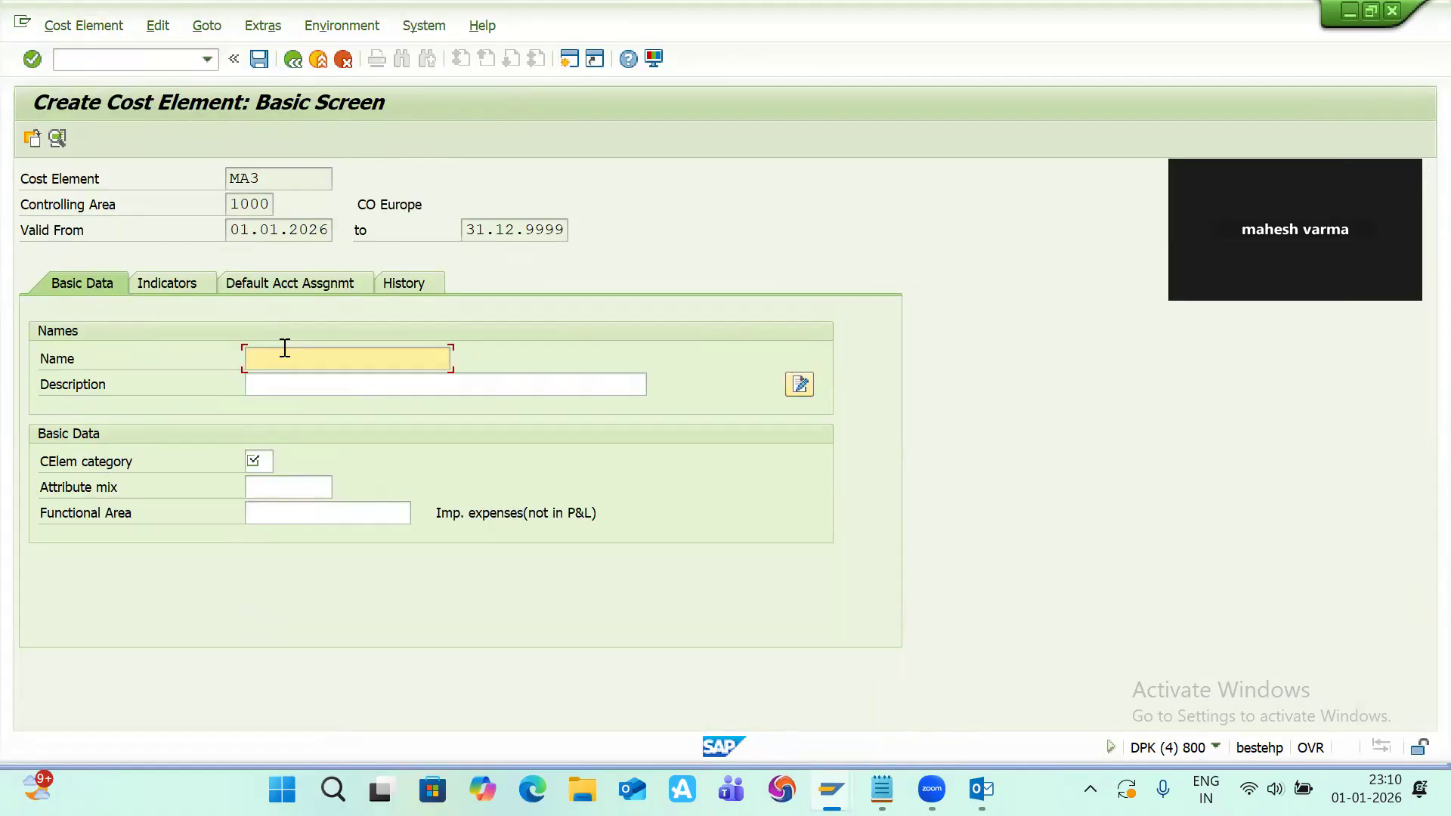
Step: Enter electricity as both the name and description of cost element MA3
type("electricity")
key("ctrl+a")
key("ctrl+c")
key("Tab")
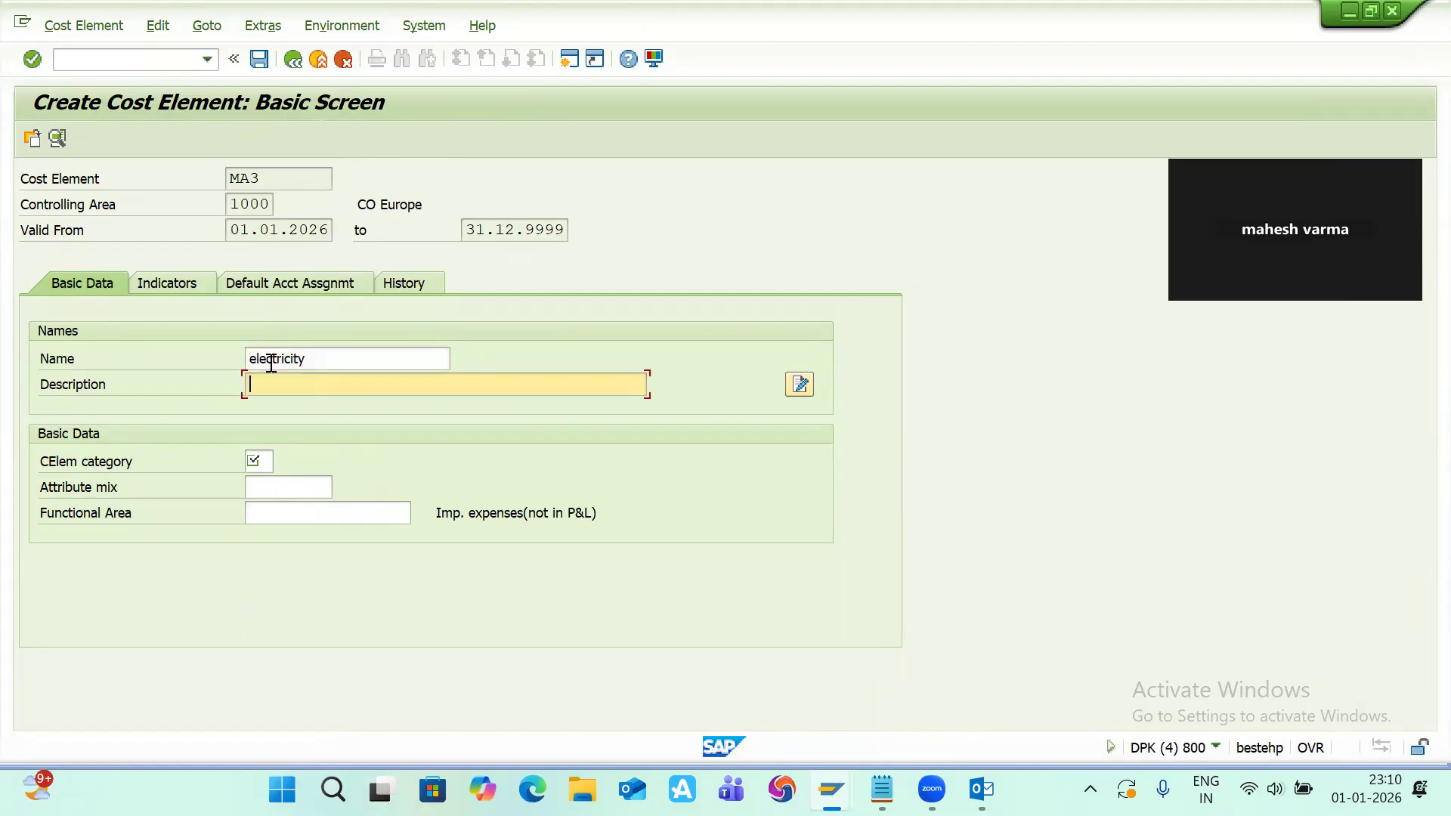
key("ctrl+v")
Step: Set the cost element category to 43 and save cost element MA3
key("Tab")
key("Tab")
key("Tab")
key("shift+Tab")
type("43")
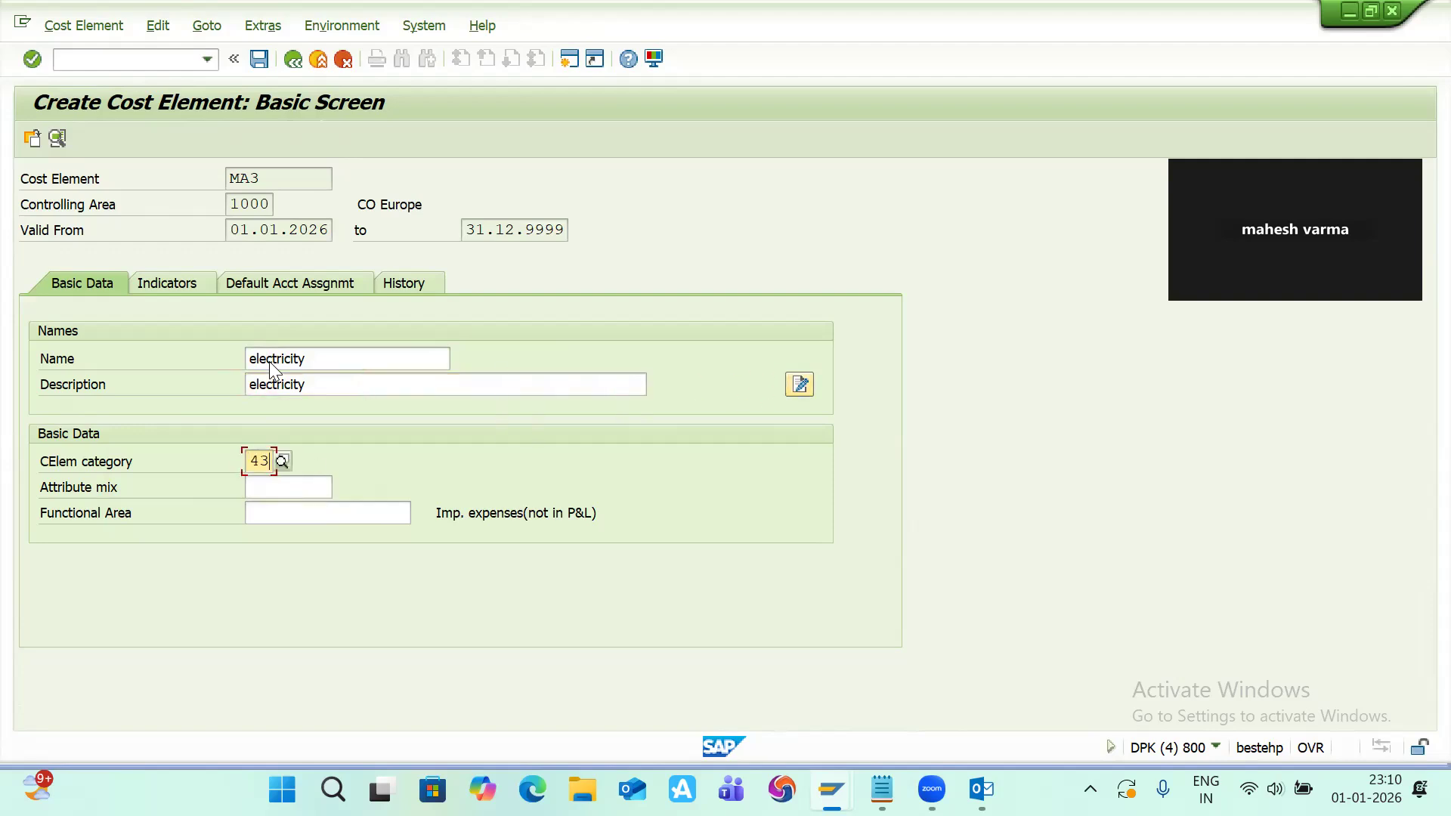
key("Return")
key("ctrl+s")
key("alt+F4")
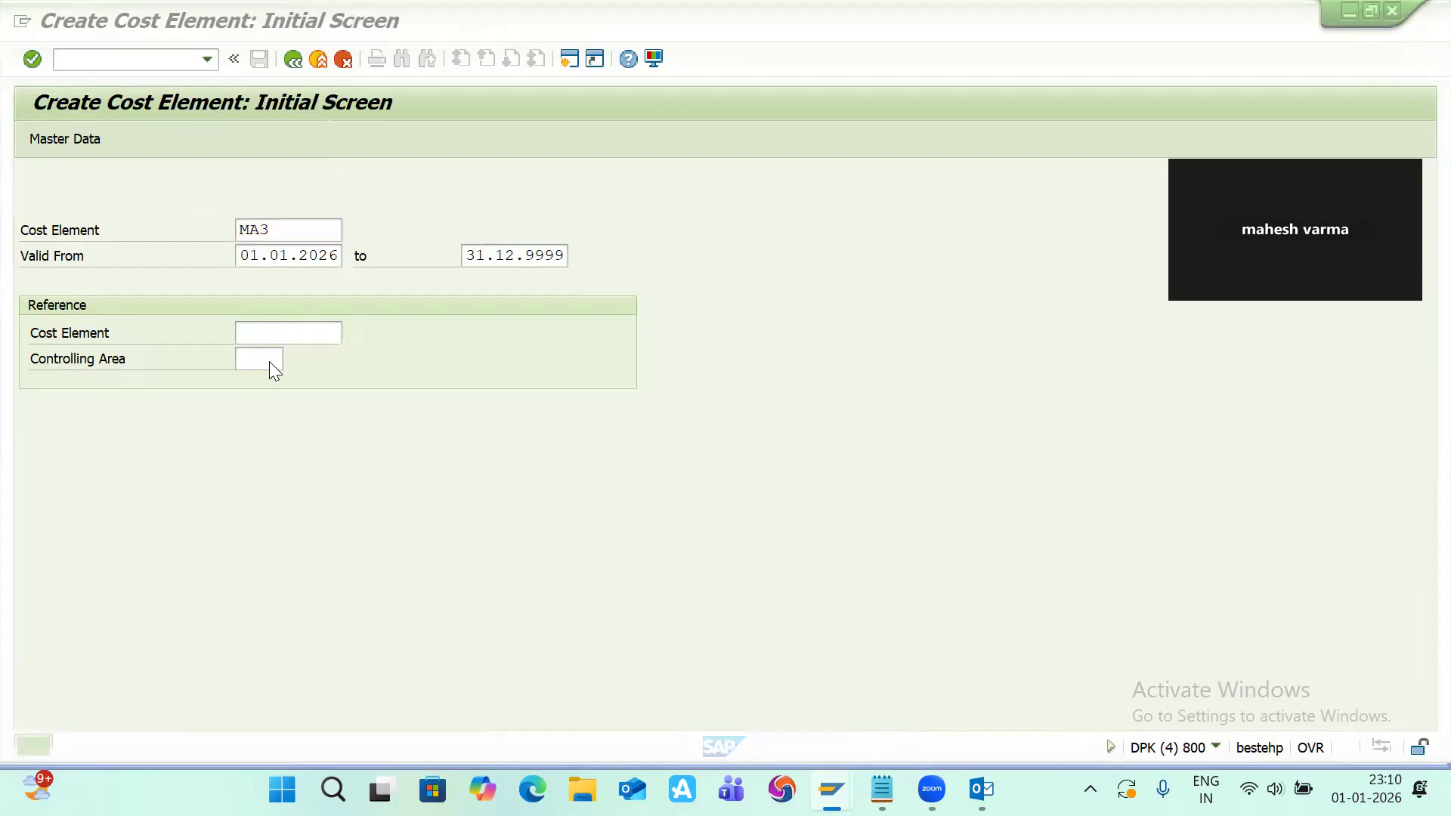
Step: Note cost element ma3 with the label 'electricity' in the Notepad work center file
key("alt+Tab")
key("alt+Tab")
key("alt+Tab")
key("alt+Tab")
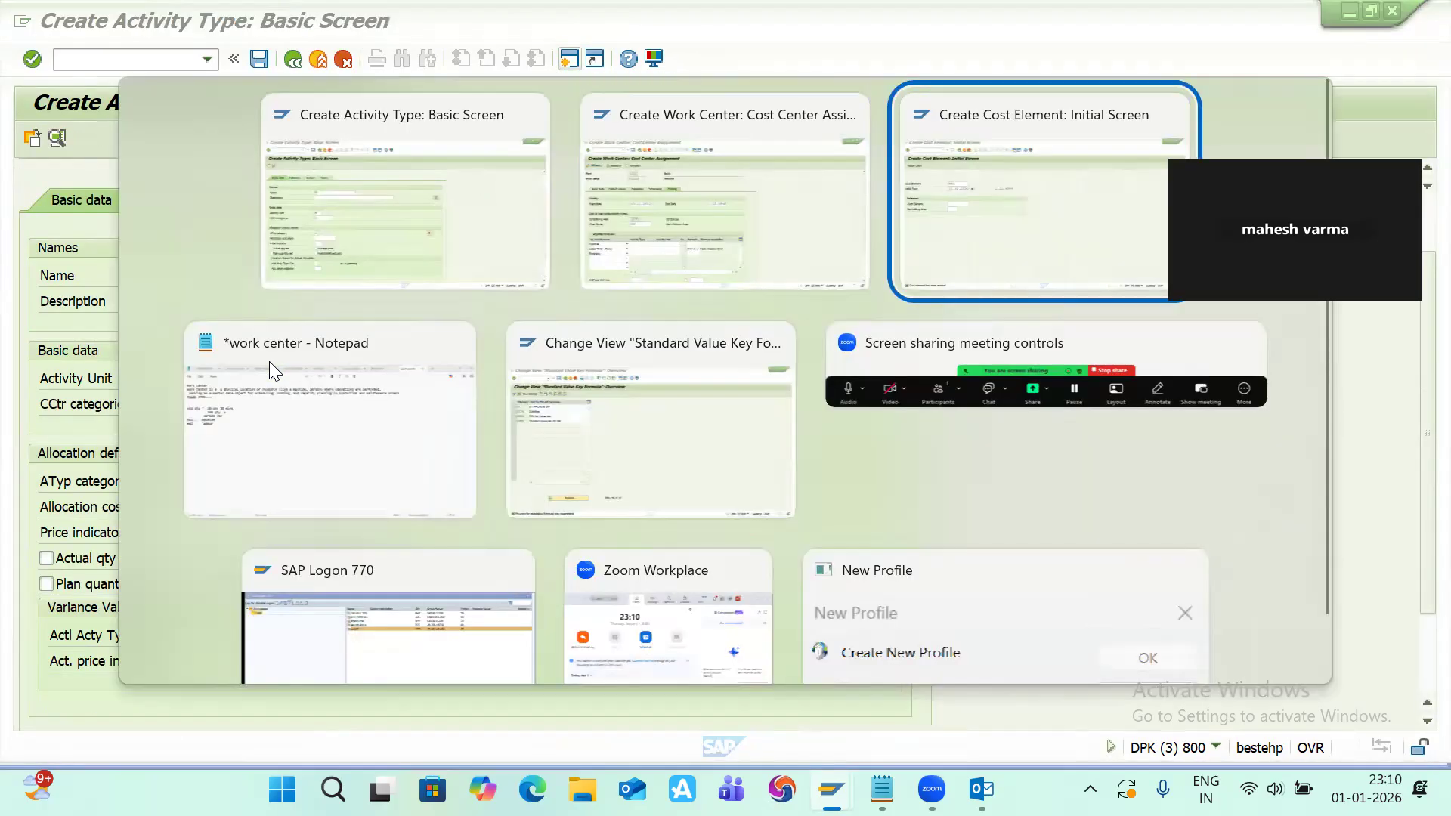
type("ma3")
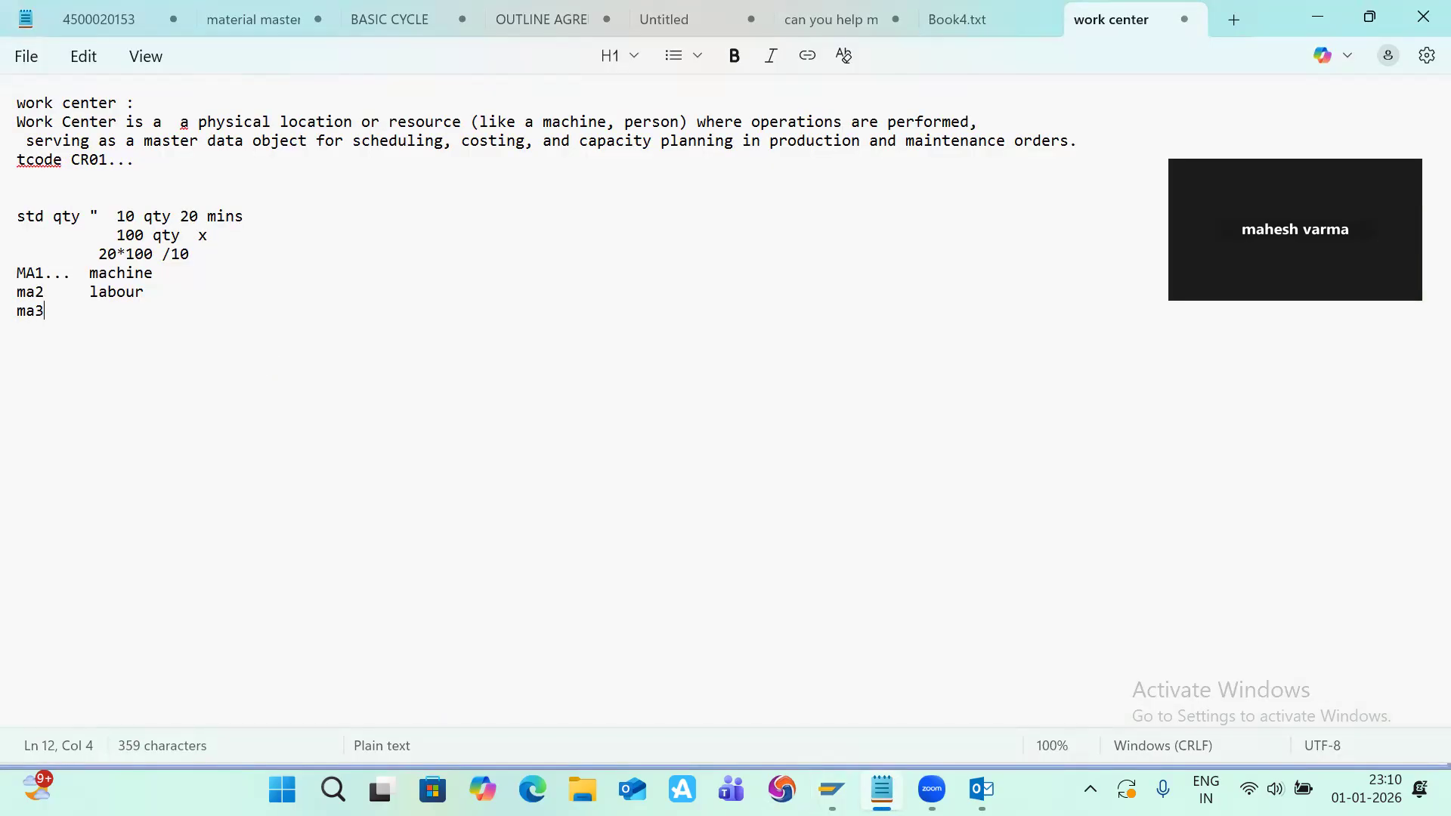
type("  .. ele")
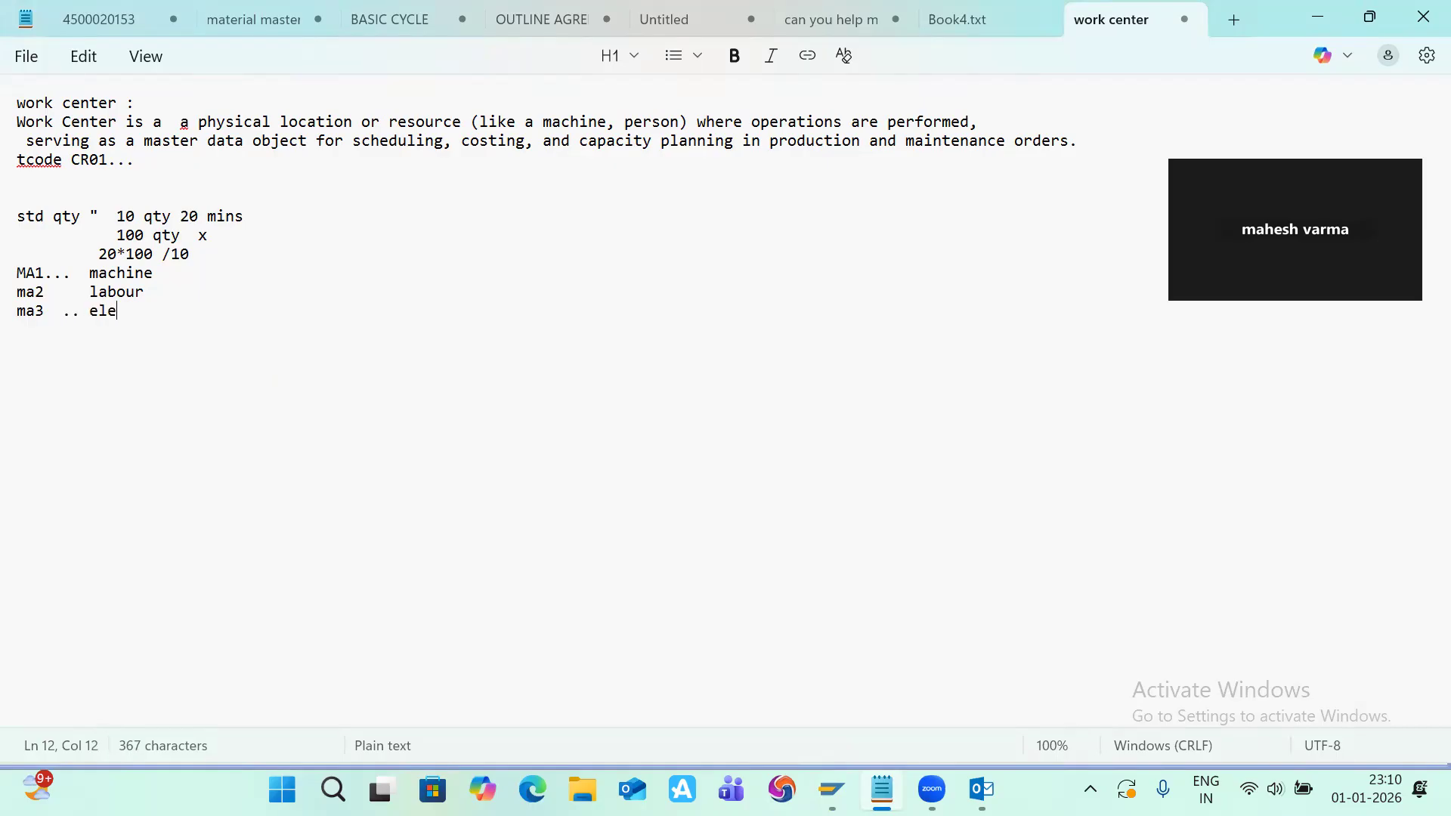
type("ctricity")
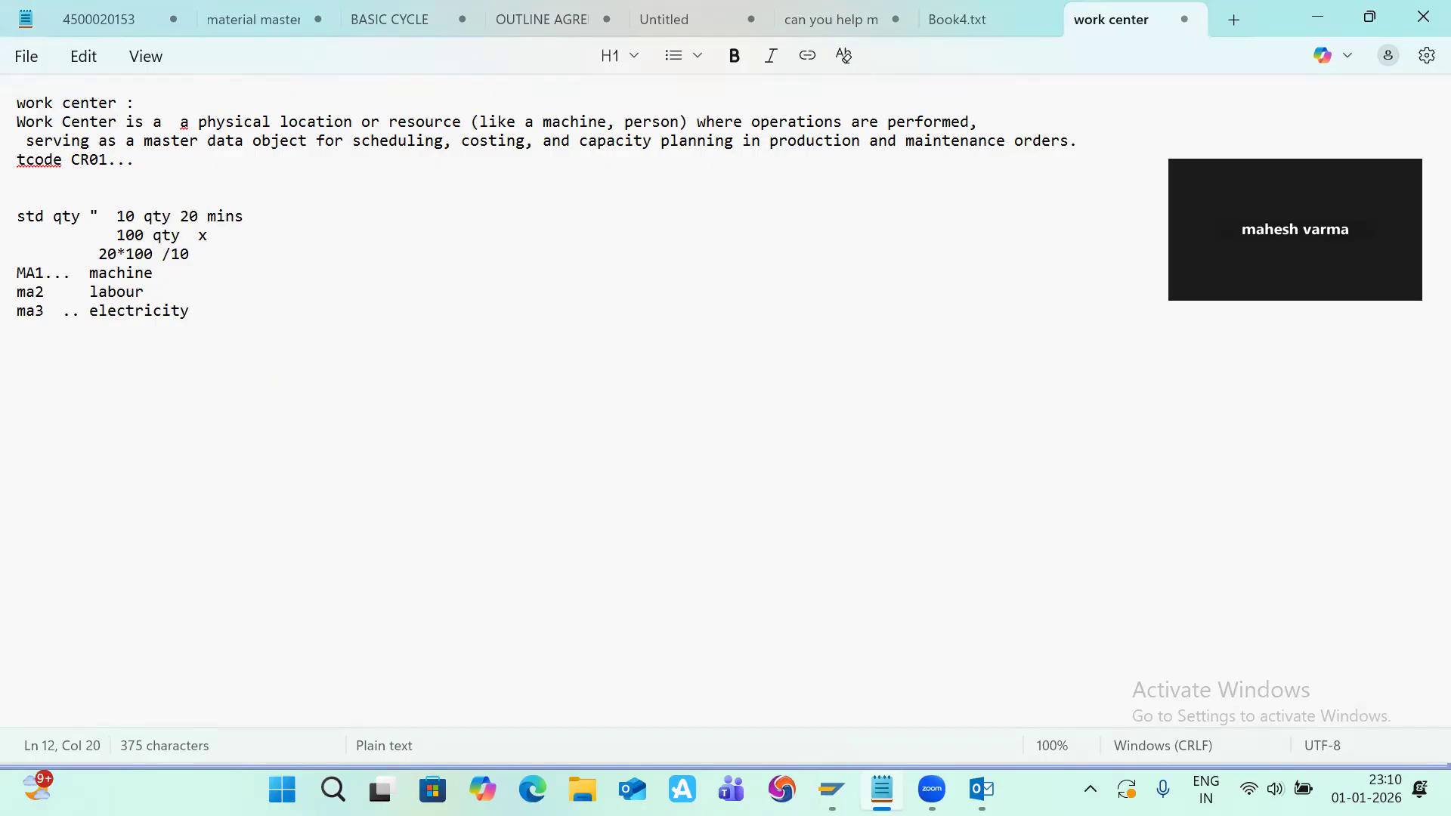
Step: Return to the activity type UT1 creation screen and enter ut1 as its name
key("alt+Tab")
key("alt+Tab")
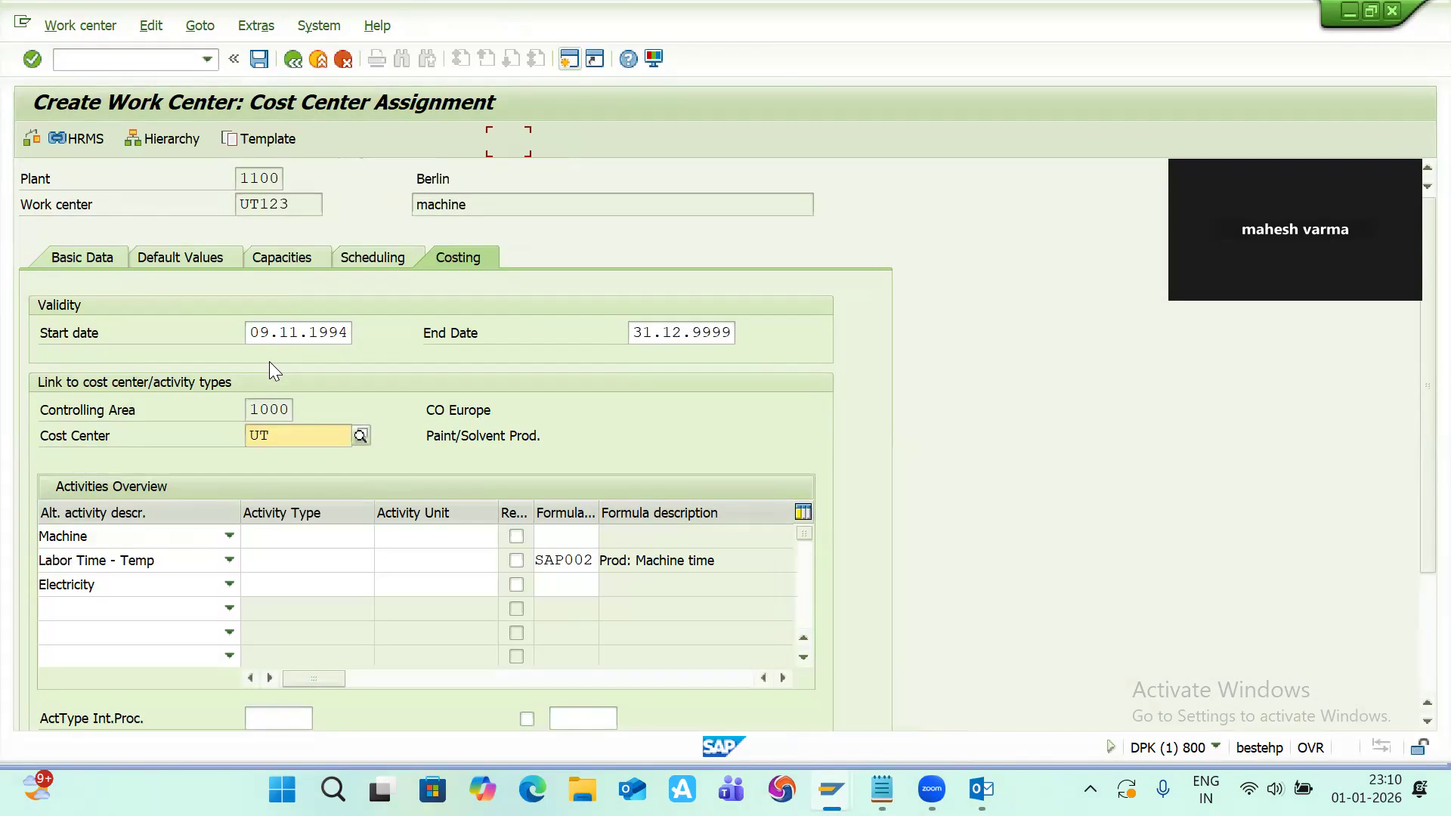
key("alt+Tab")
key("alt+Tab")
key("alt+Tab")
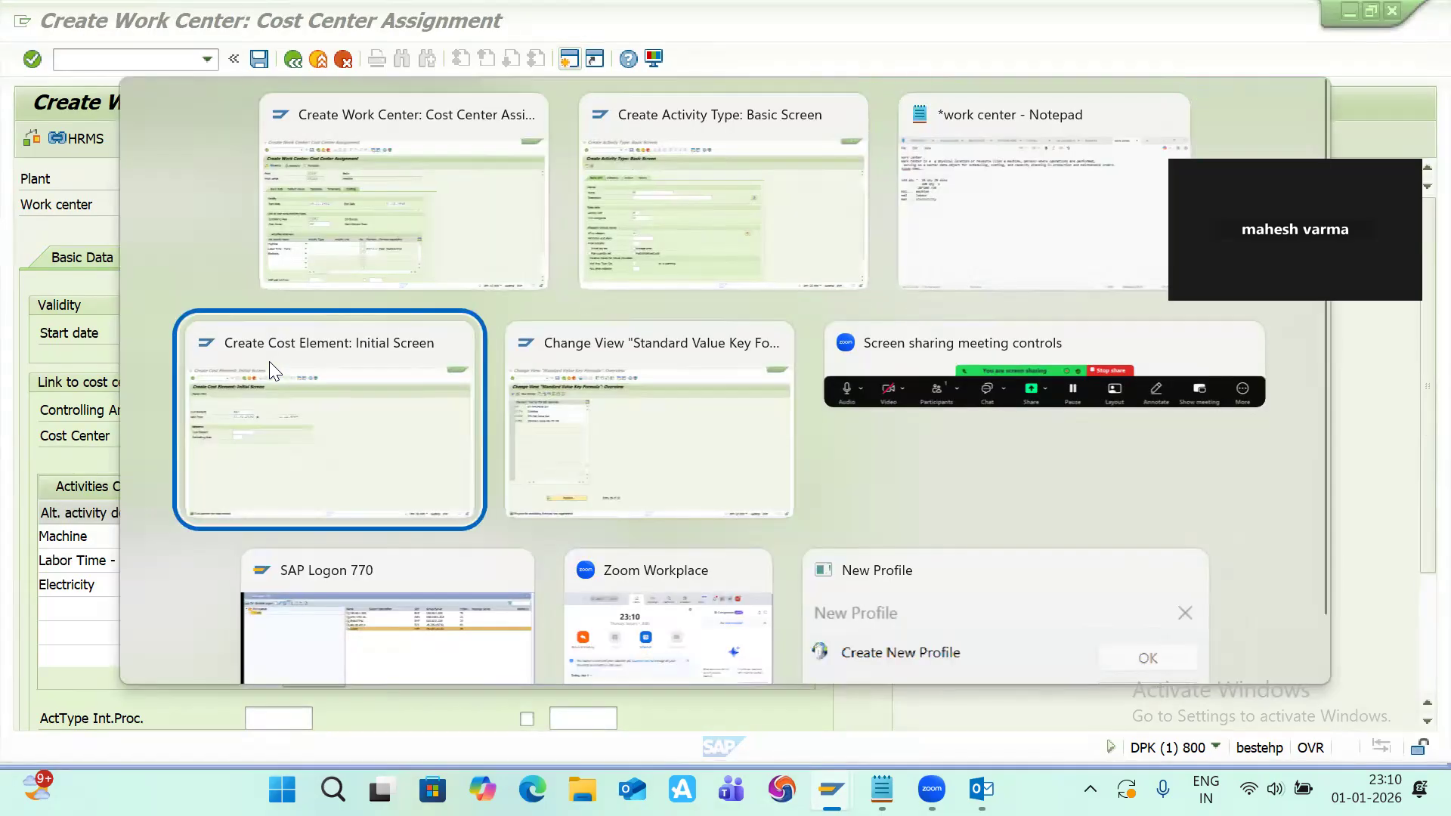
key("alt+Tab")
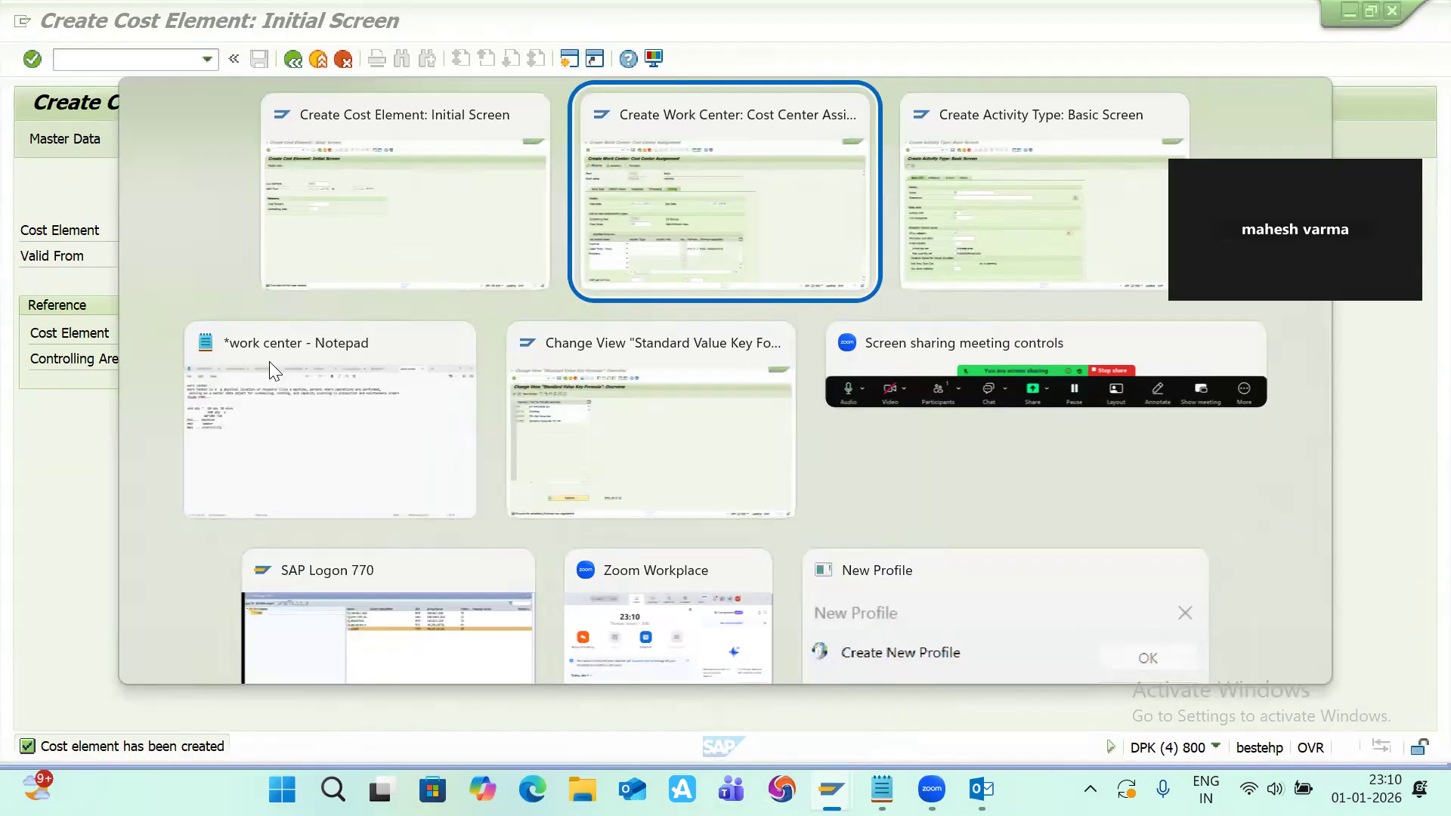
key("alt+Tab")
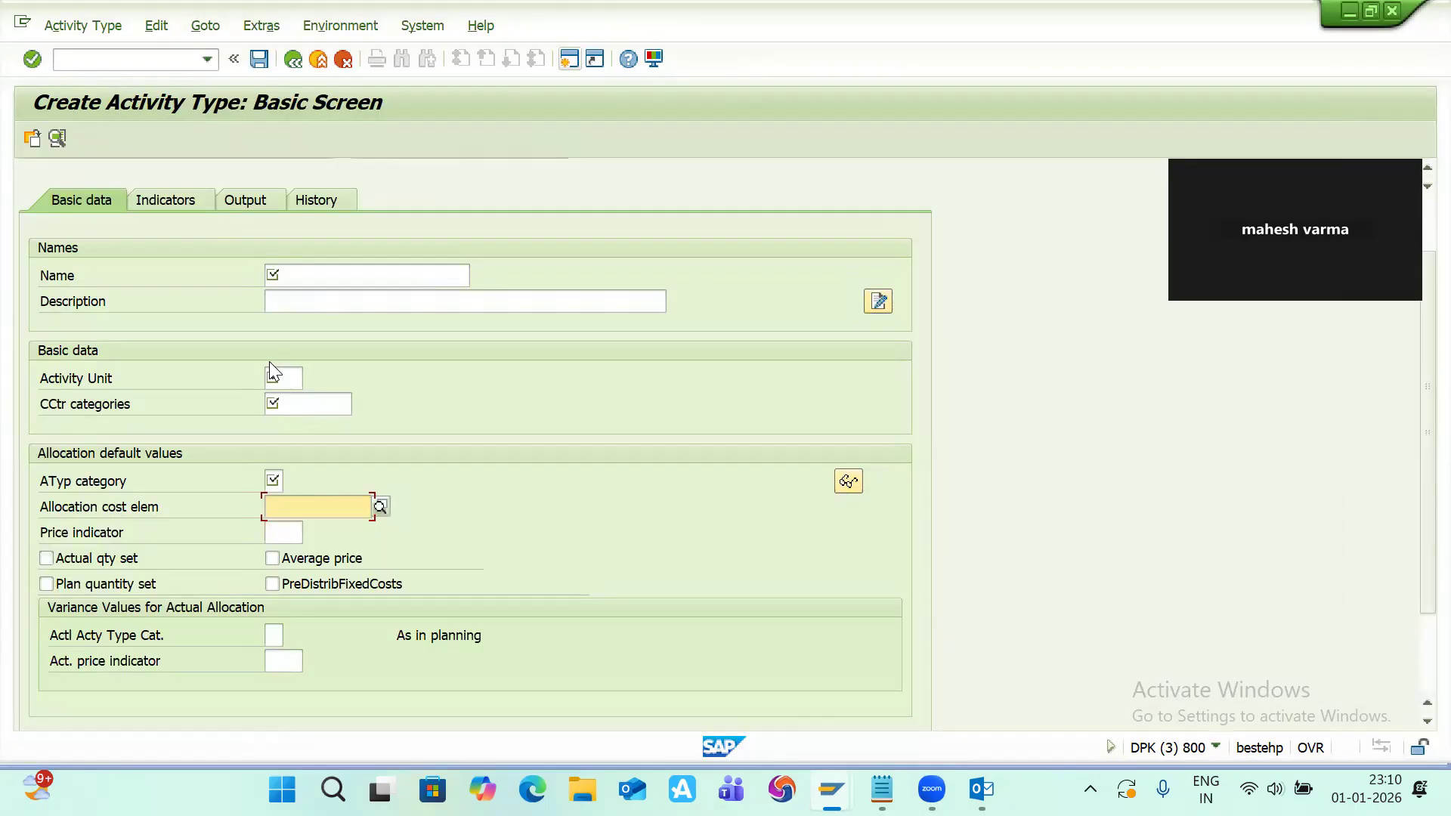
scroll(162, 387, "up", 3)
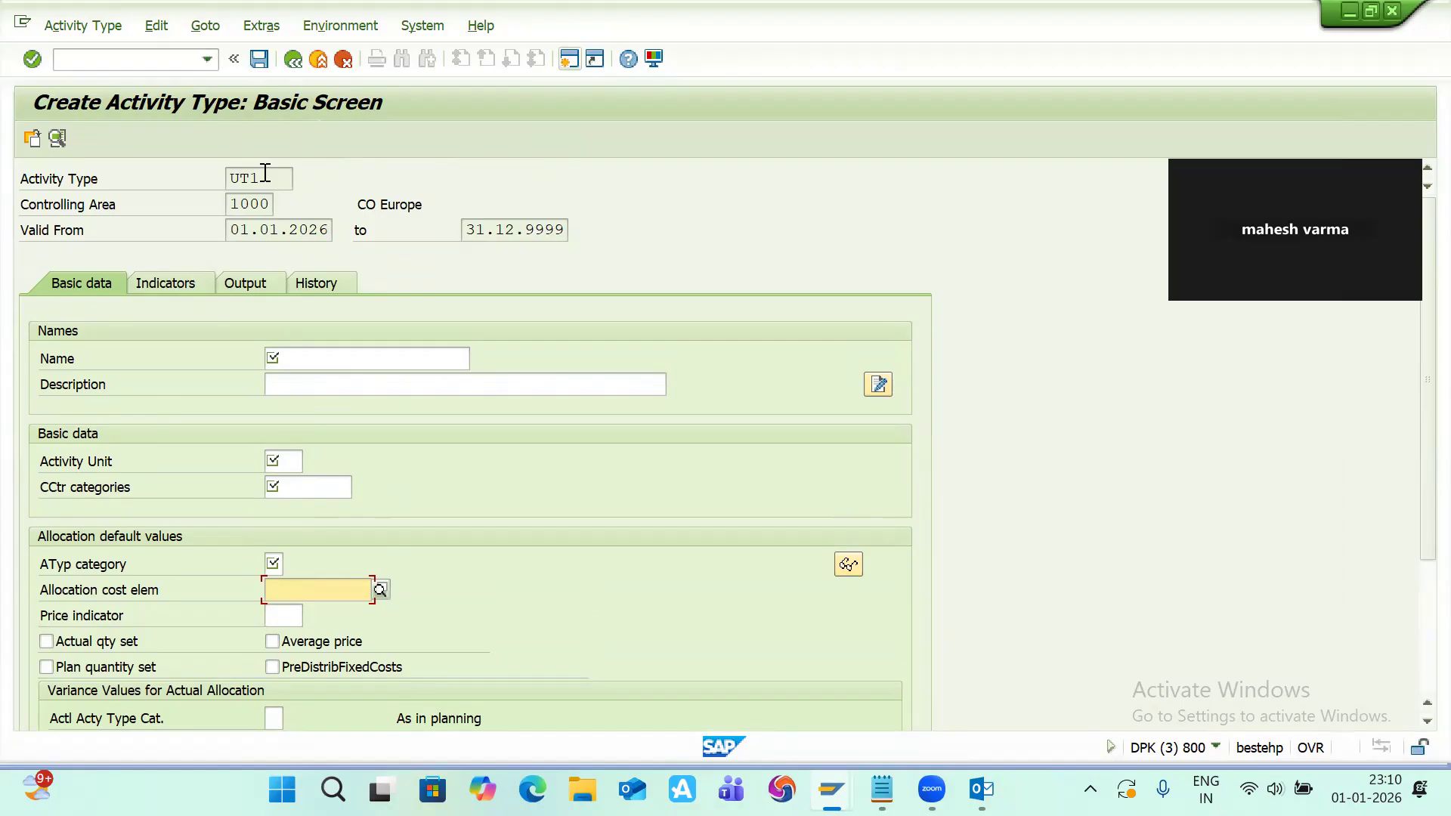
left_click(300, 350)
type("u")
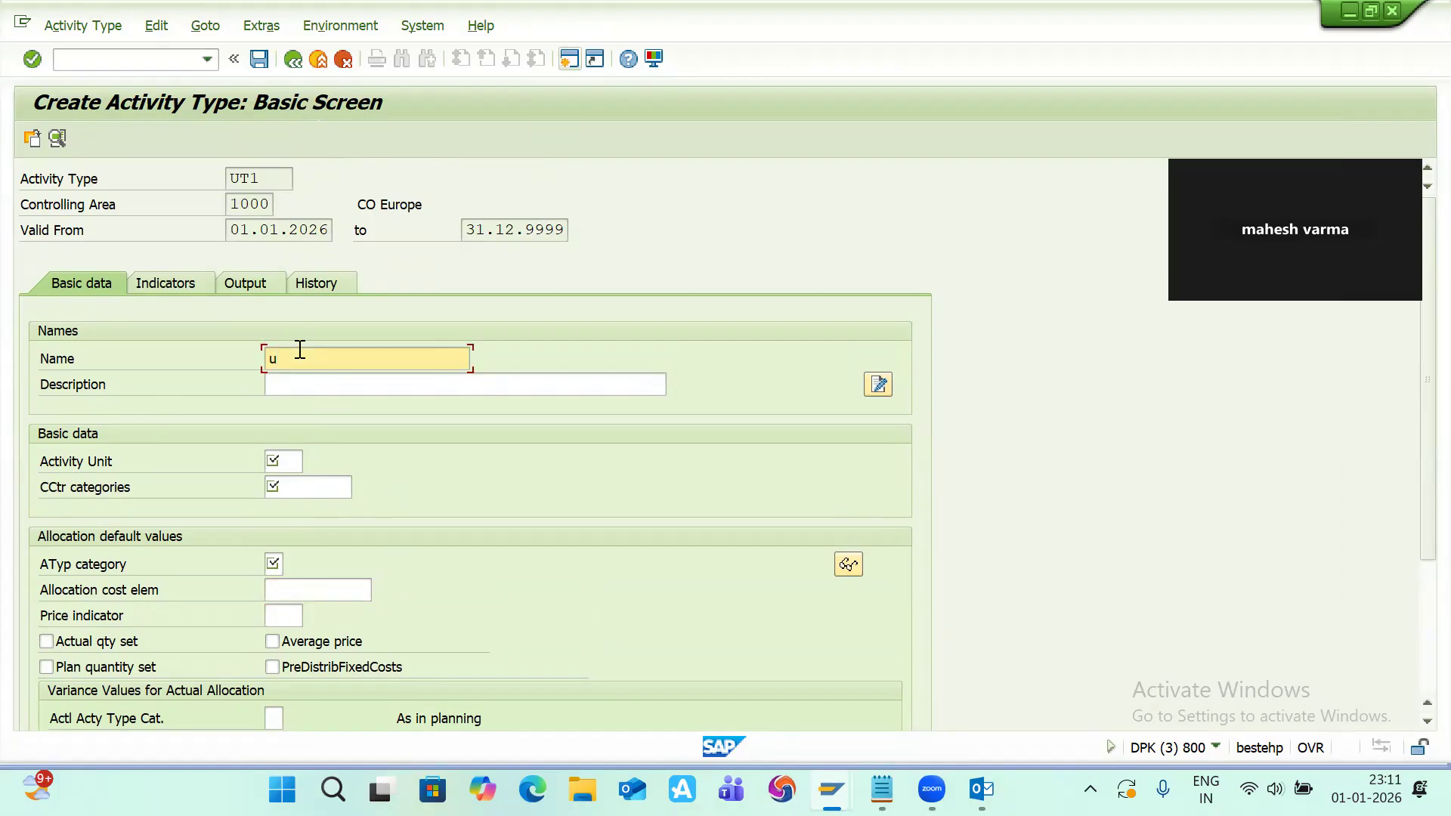
type("t1")
Step: Set the activity type description to machine and the activity unit to hr
left_click(297, 379)
key("Down")
key("Down")
key("Down")
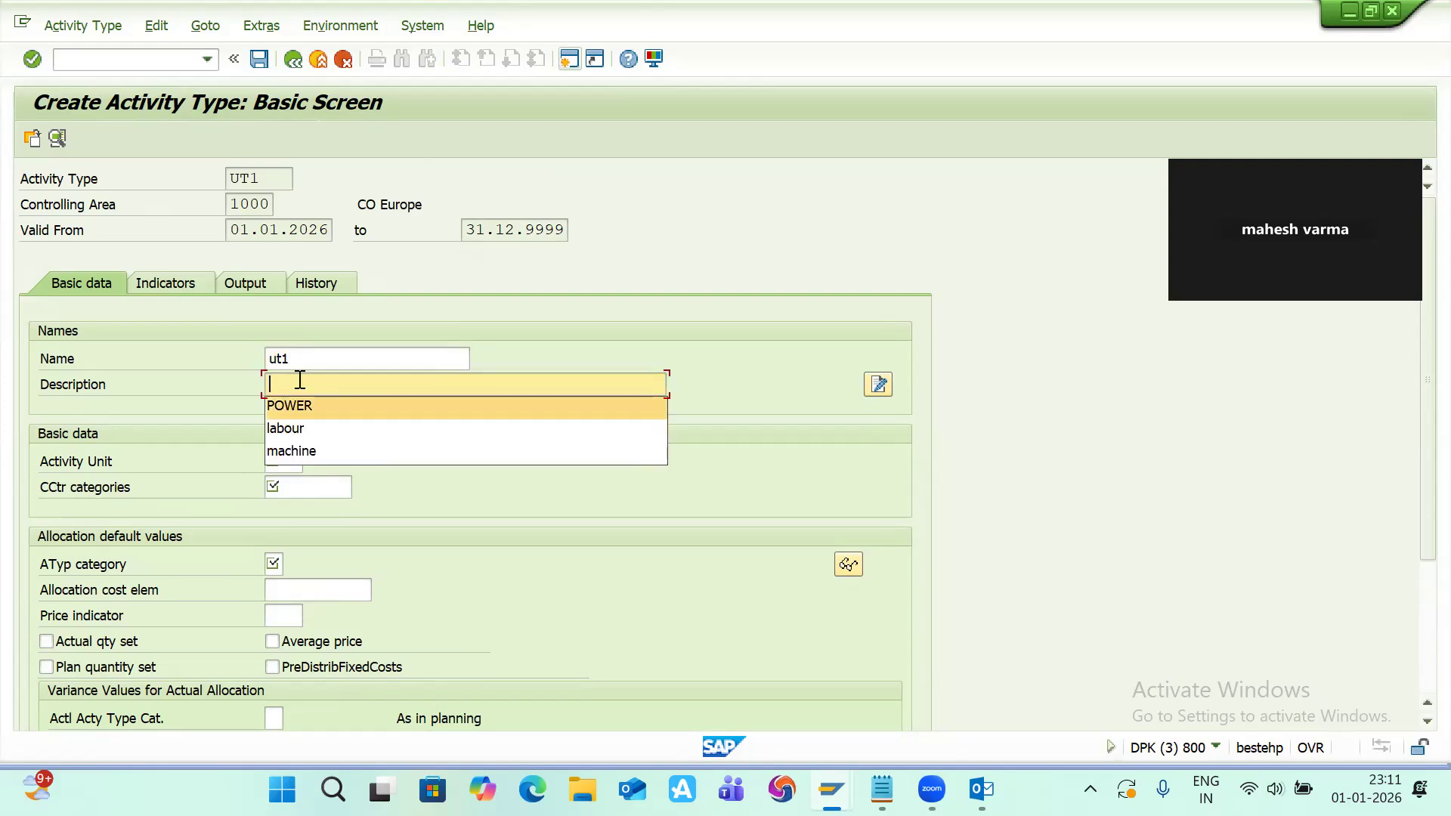
key("Return")
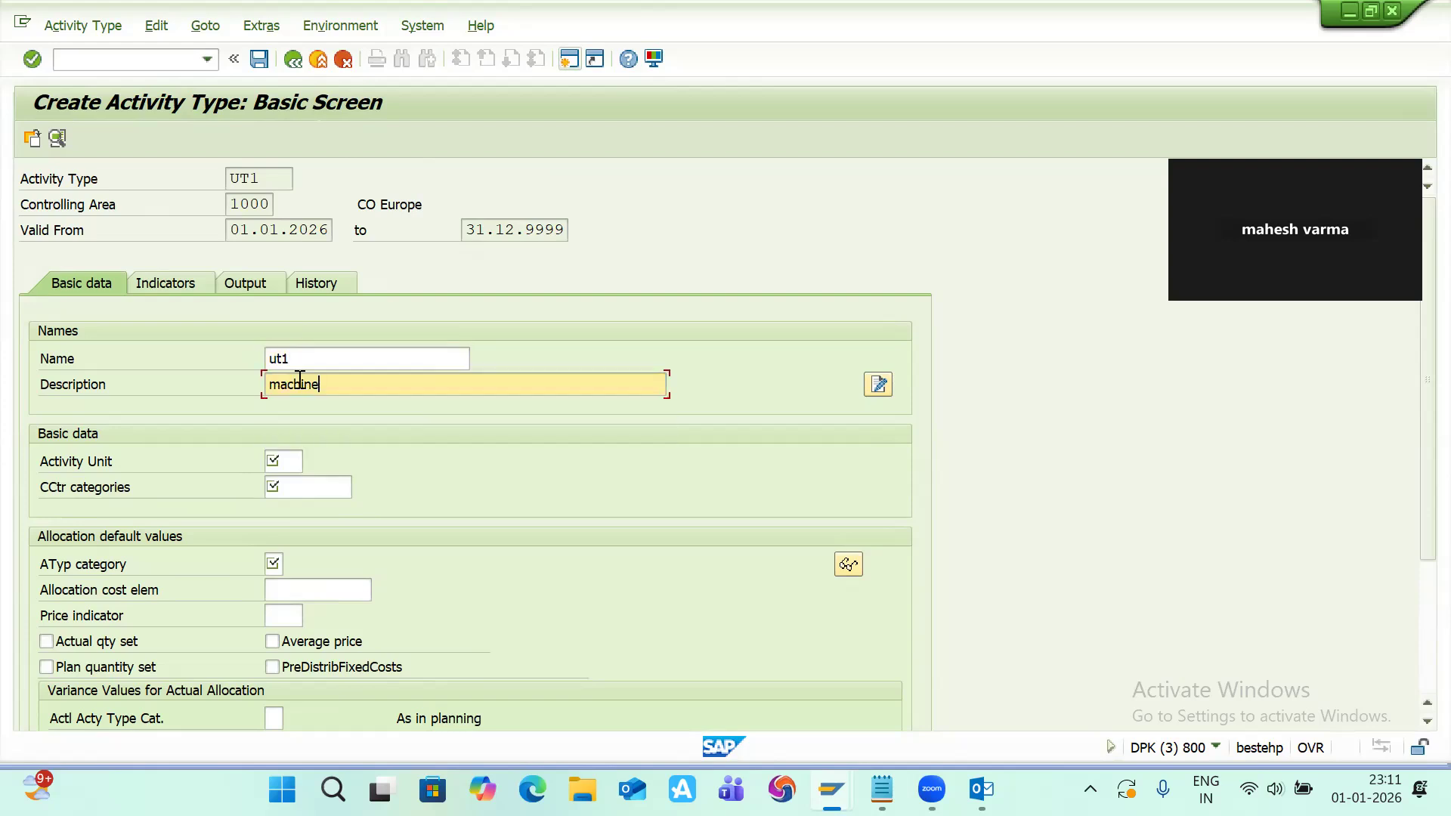
left_click(287, 463)
type("hr")
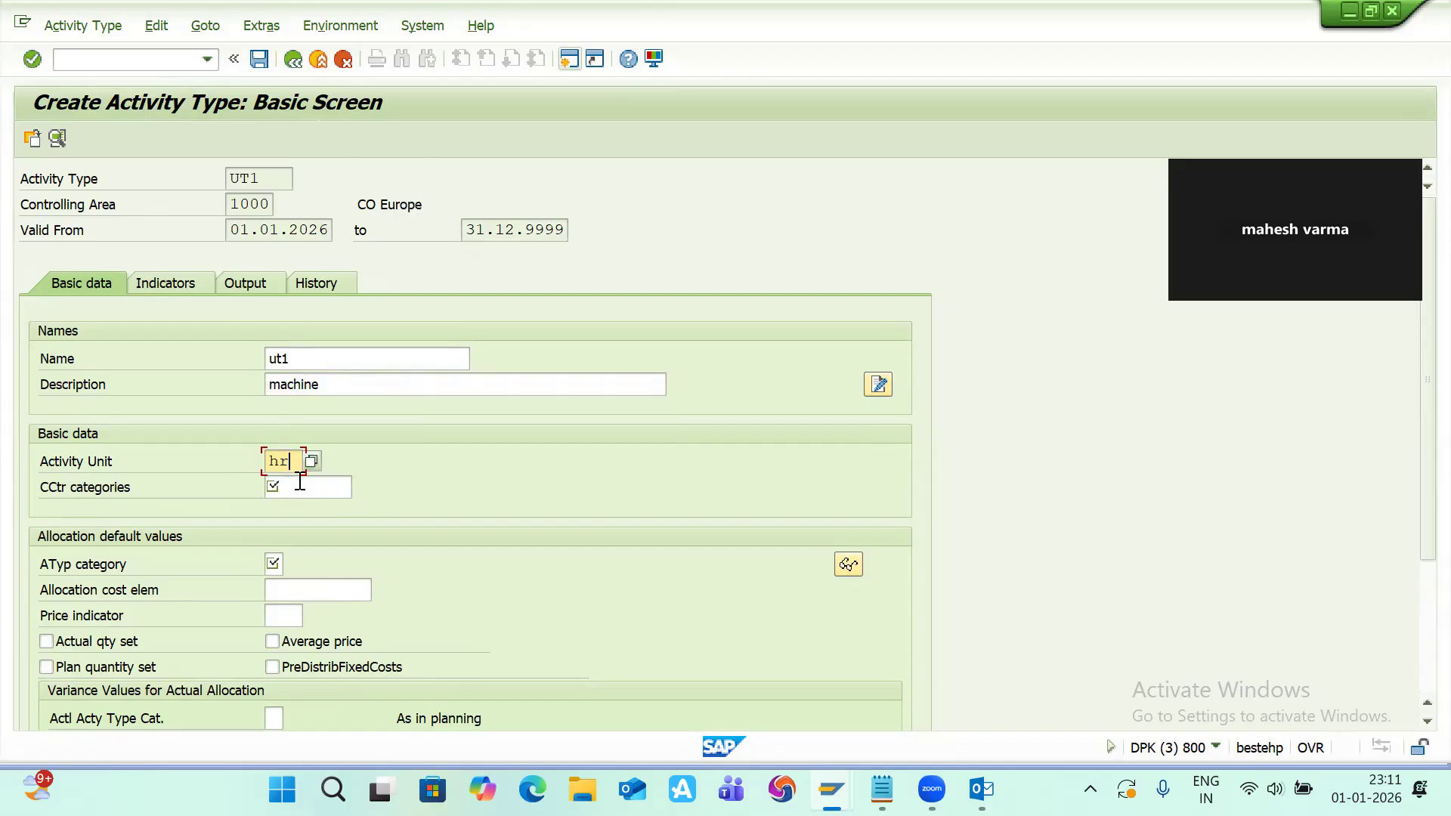
Step: Set the cost center categories of activity type UT1 to *
left_click(296, 485)
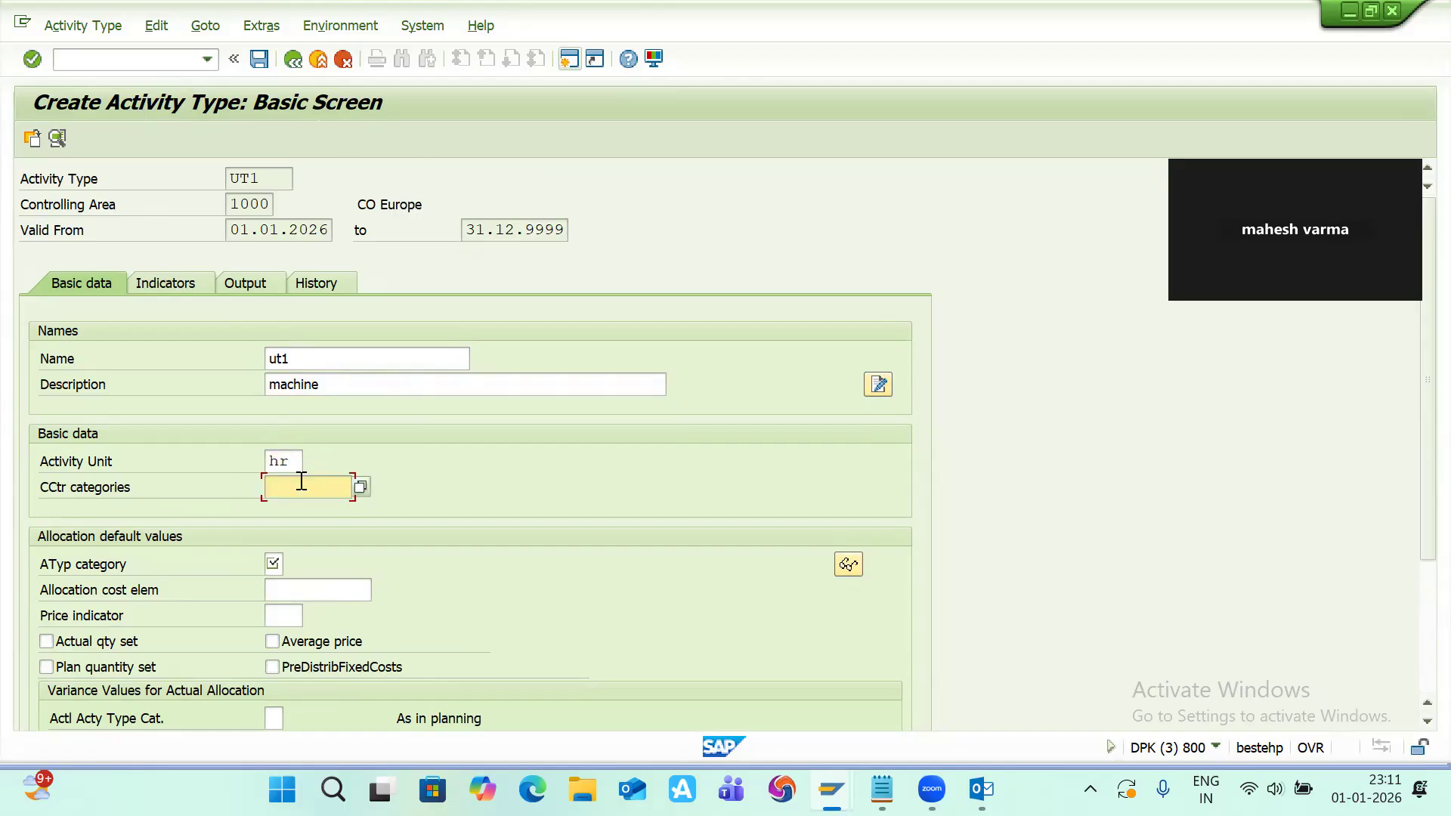
left_click(360, 486)
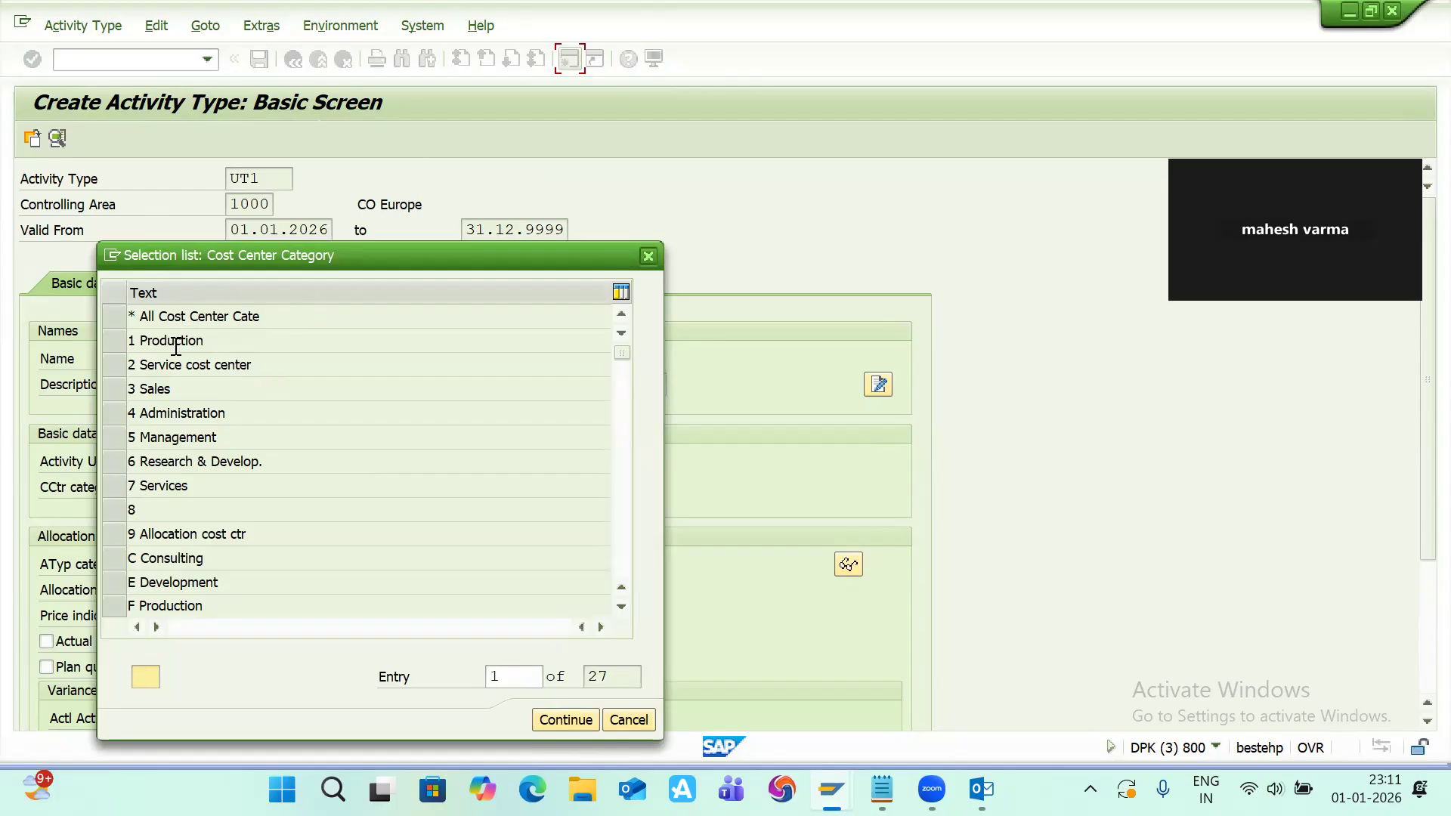
left_click(136, 316)
left_click(646, 256)
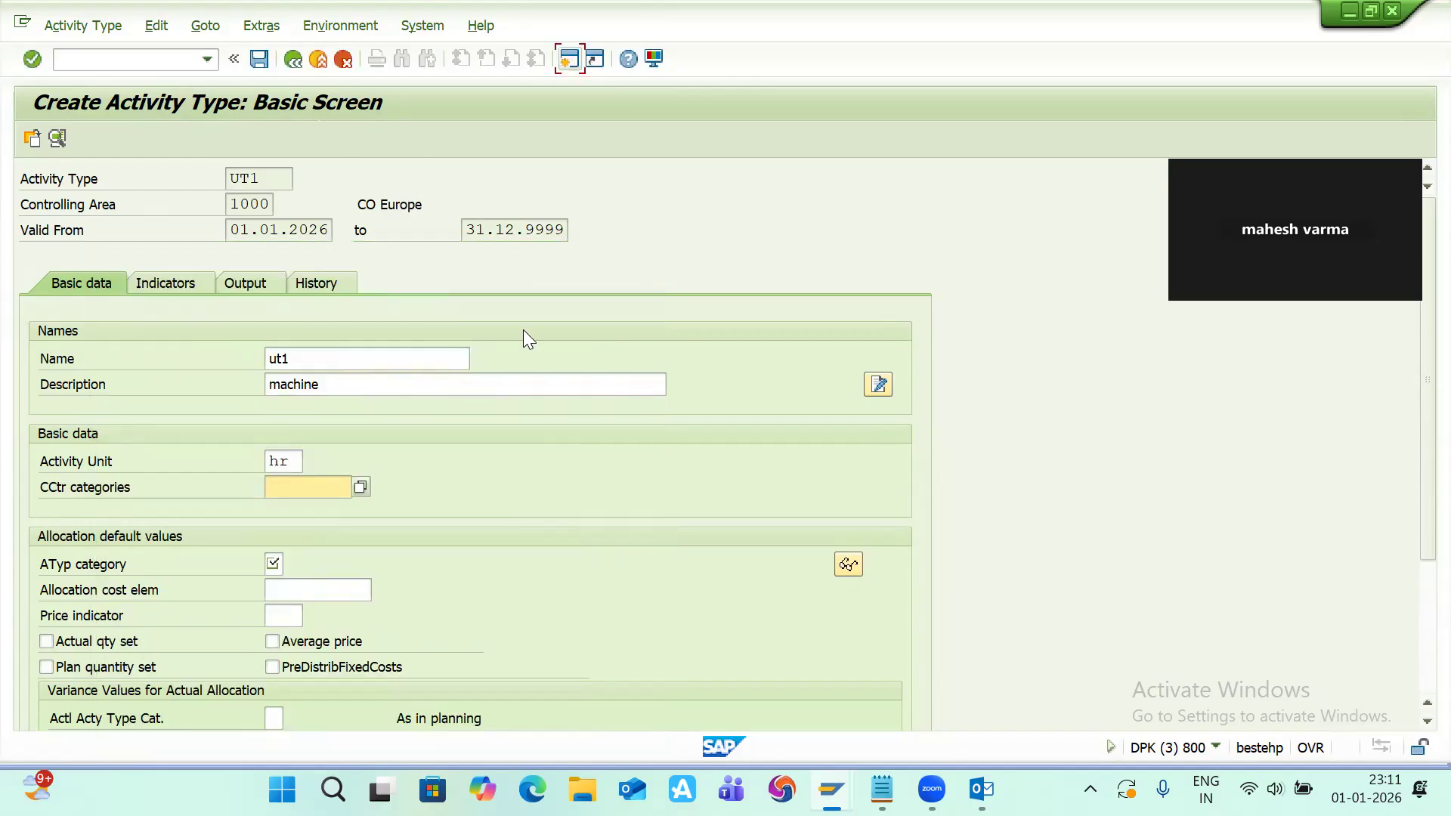
left_click(310, 482)
type("*")
Step: Set the activity type category to 1 Manual entry, manual allocation through its search help
left_click(280, 562)
left_click(290, 563)
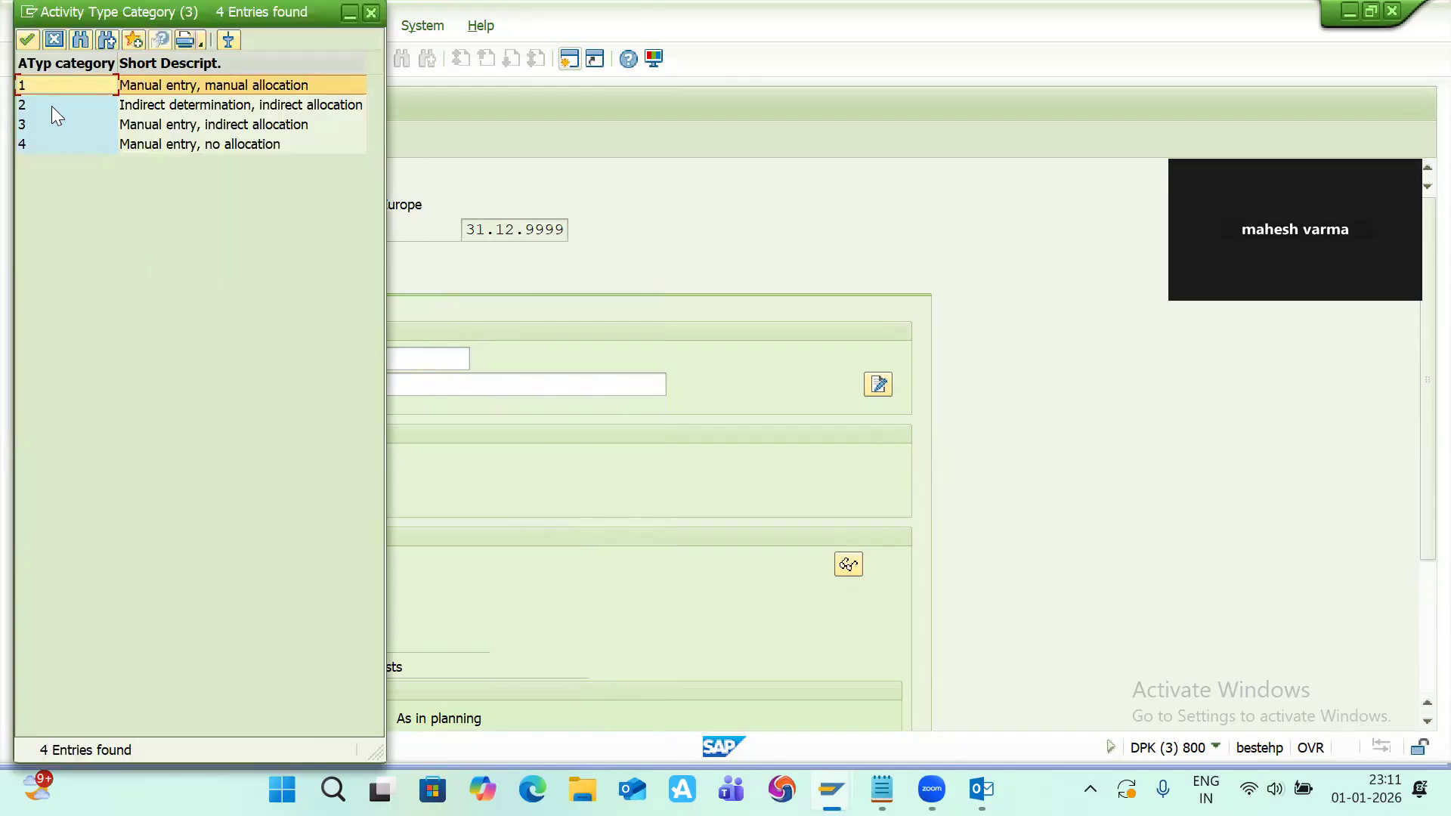
double_click(151, 86)
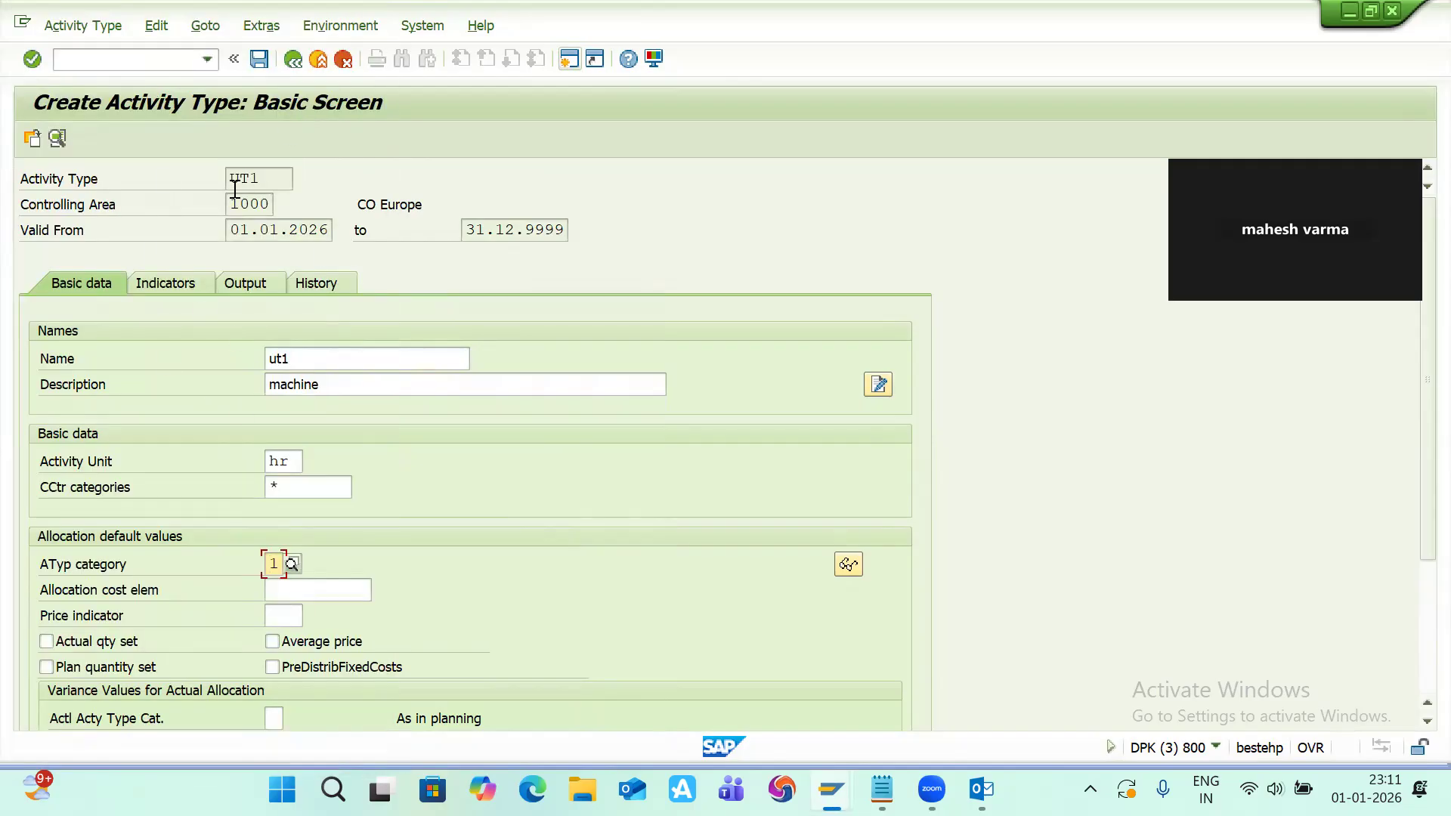
scroll(234, 189, "down", 4)
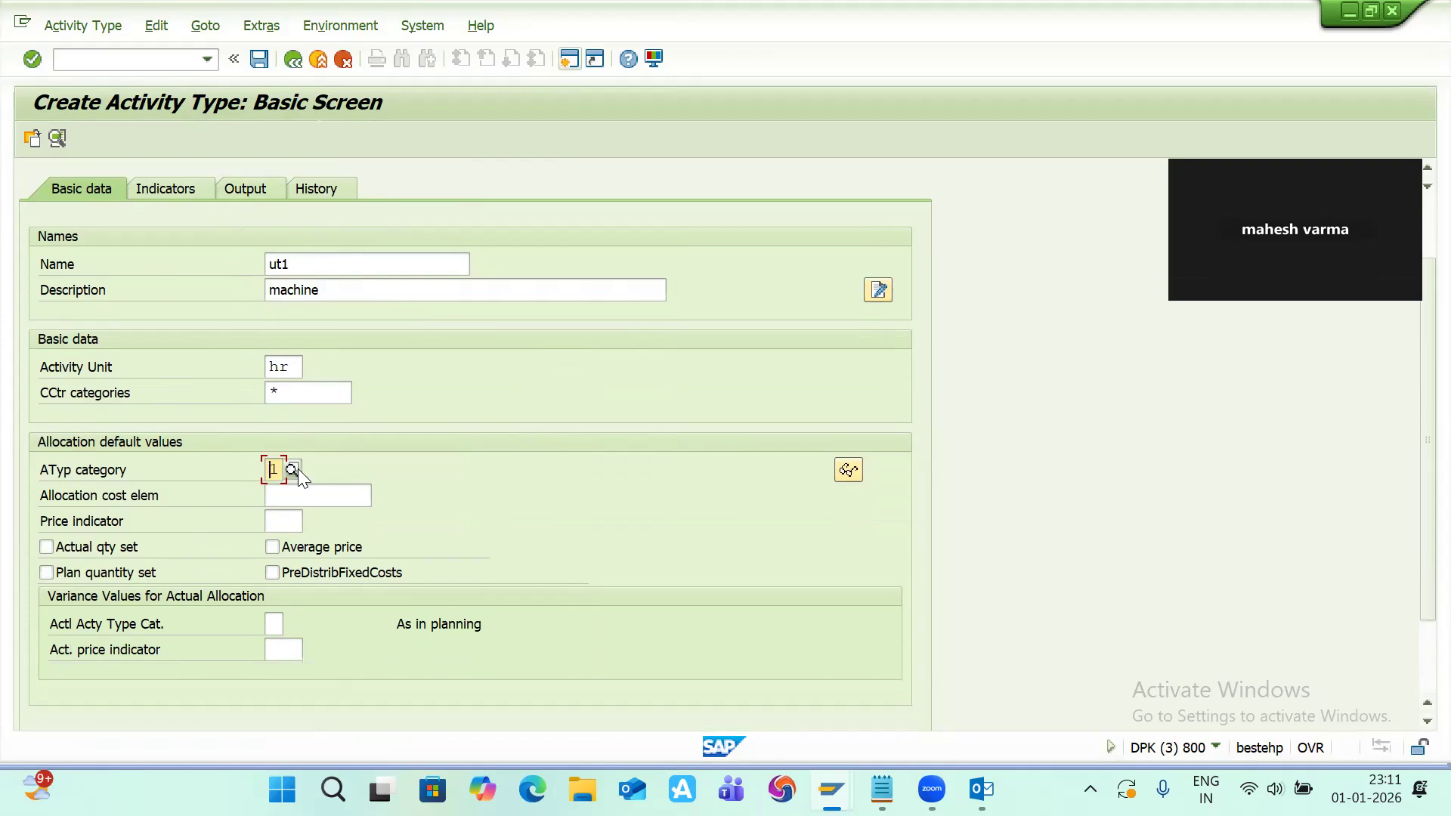
Step: Pick MA1 as the allocation cost element through its search help and save activity type UT1
left_click(281, 495)
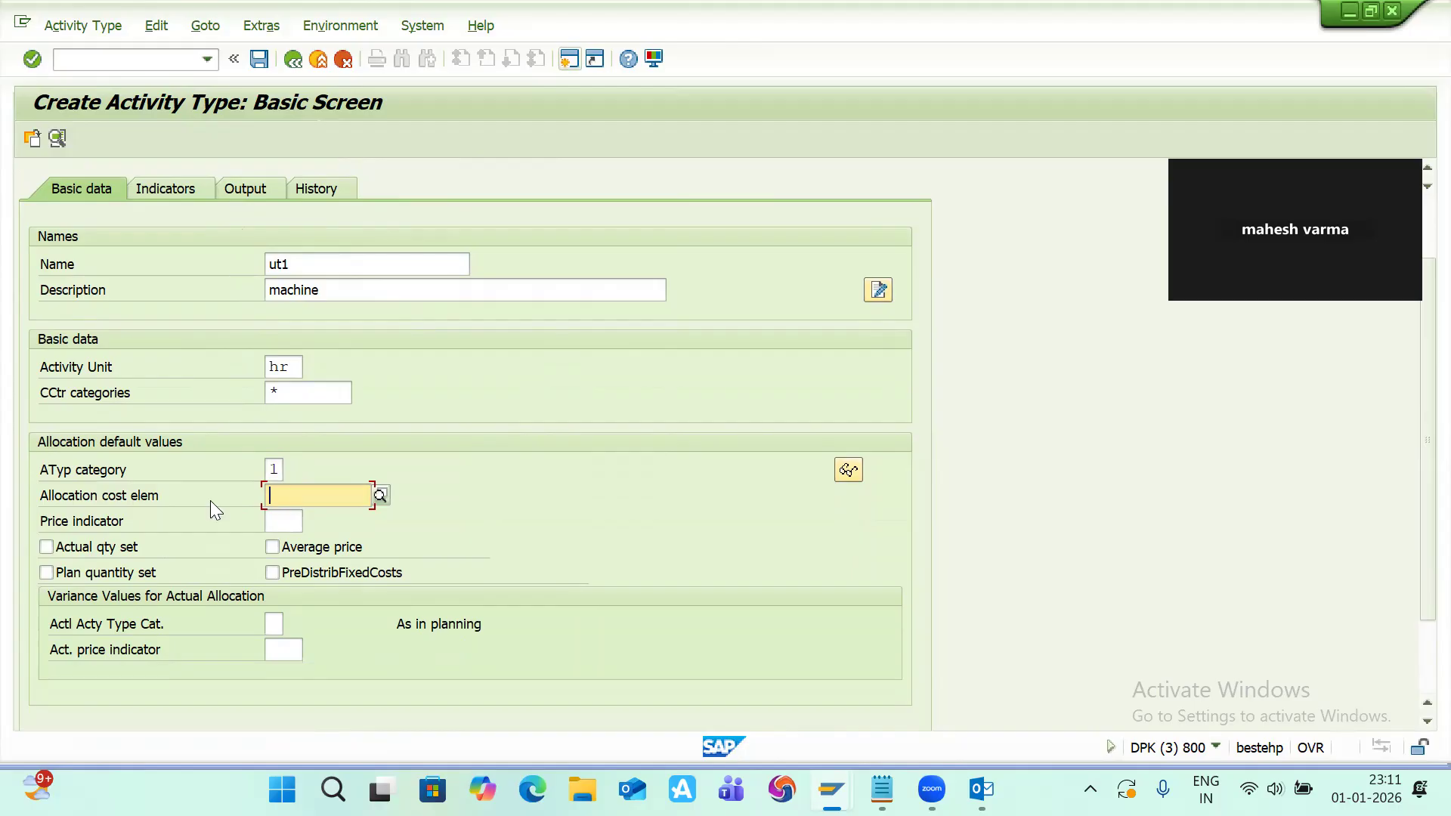
left_click(380, 492)
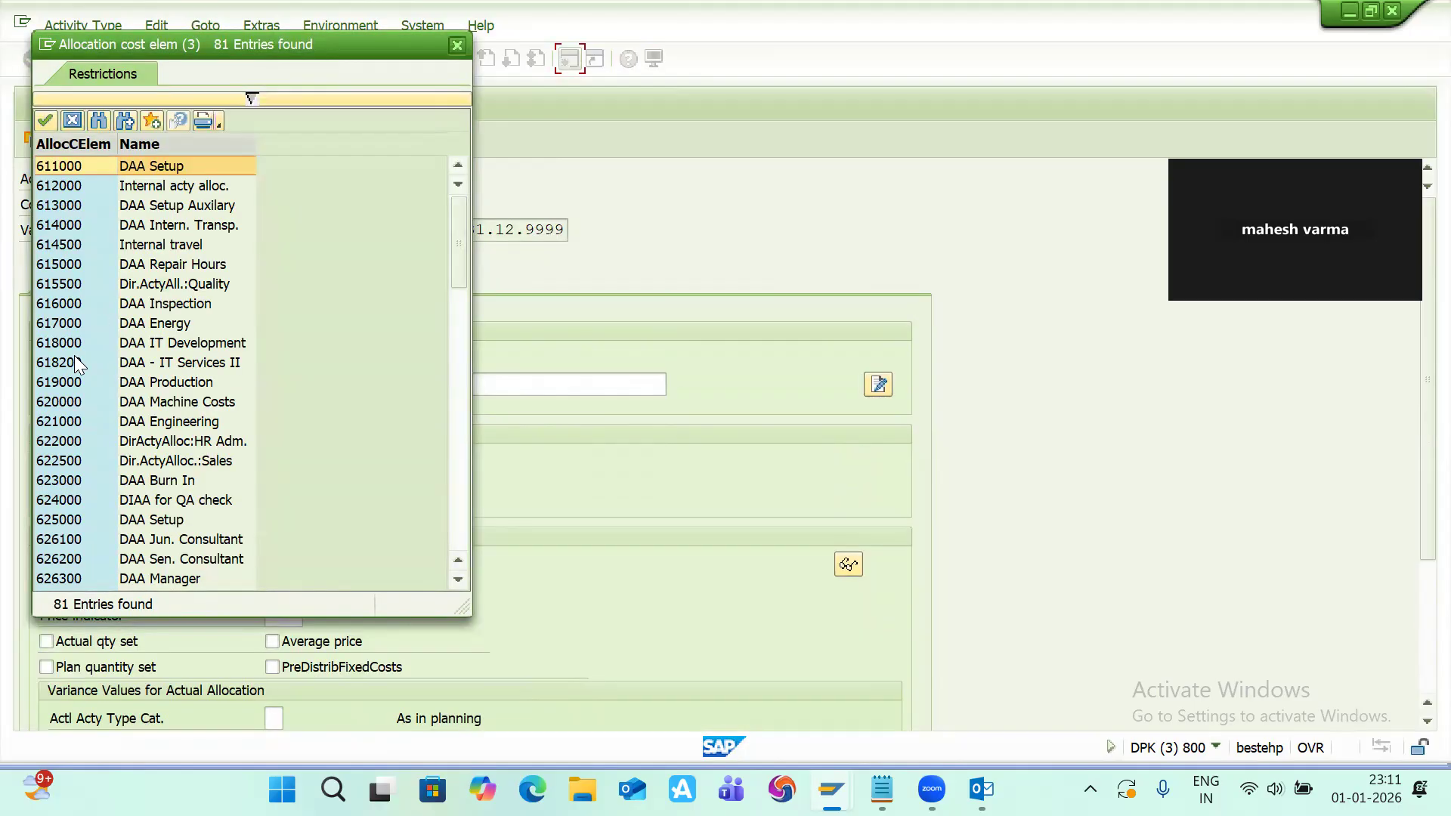
scroll(74, 355, "down", 20)
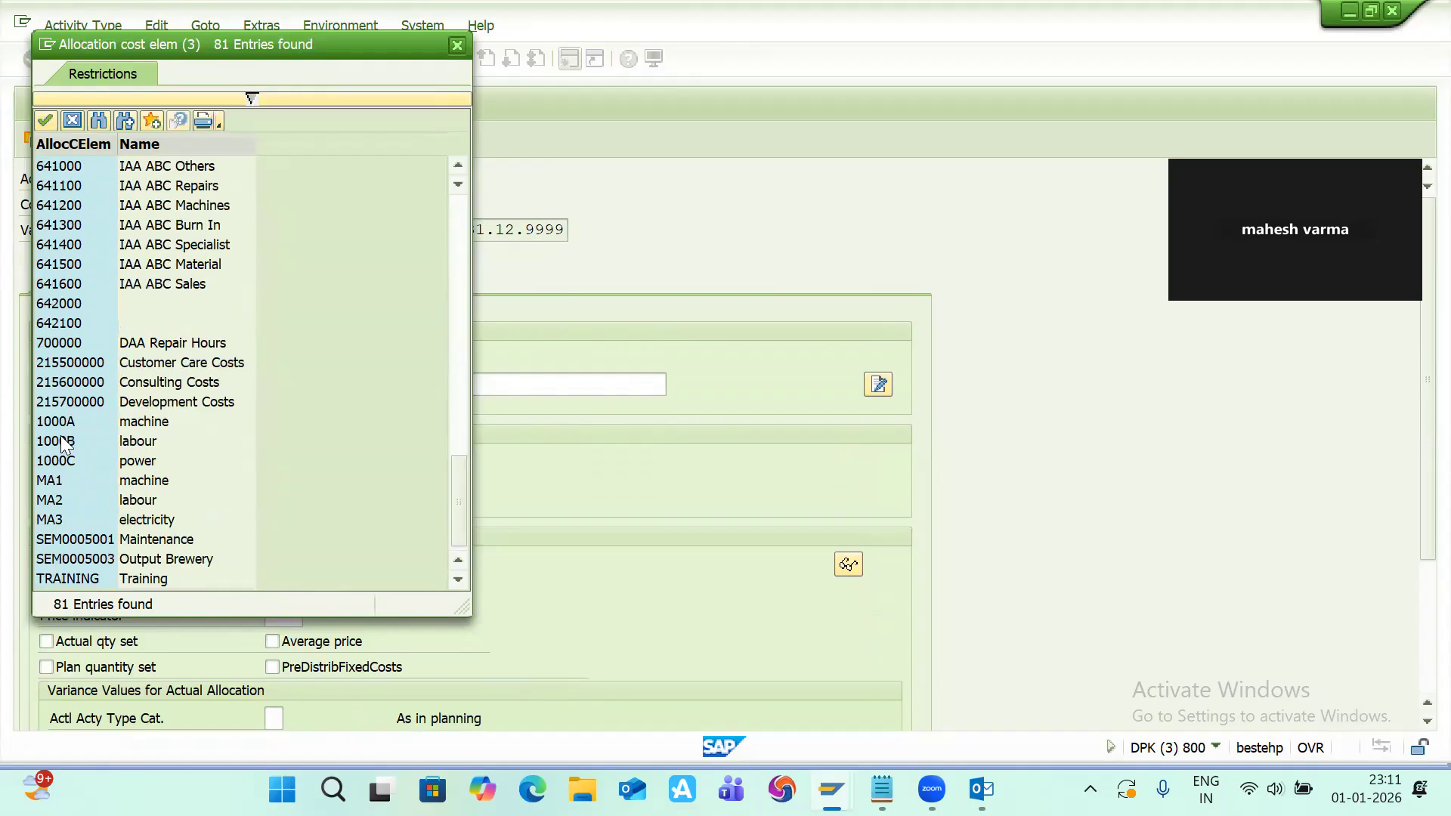
double_click(53, 480)
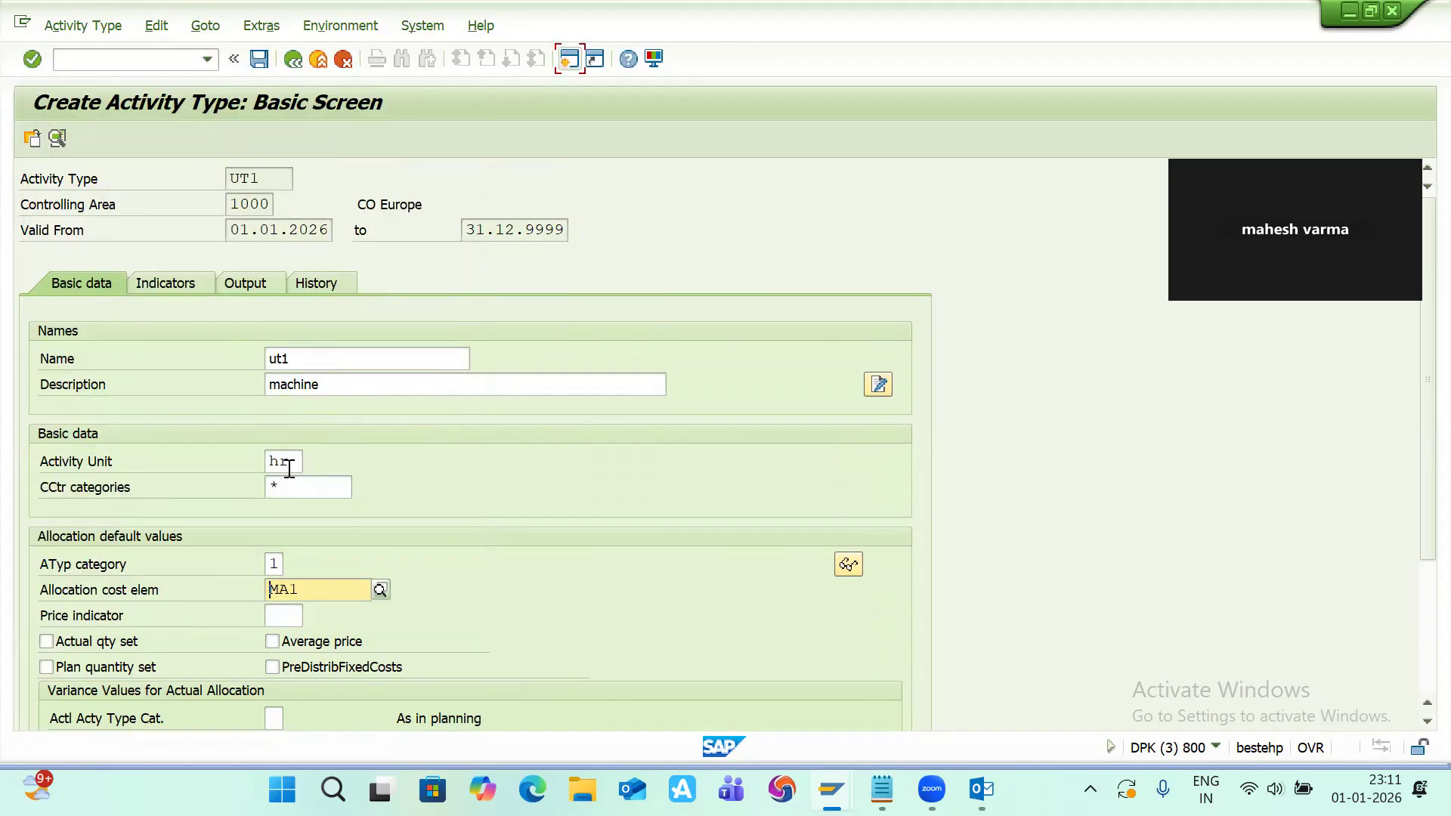
scroll(287, 466, "down", 5)
key("Return")
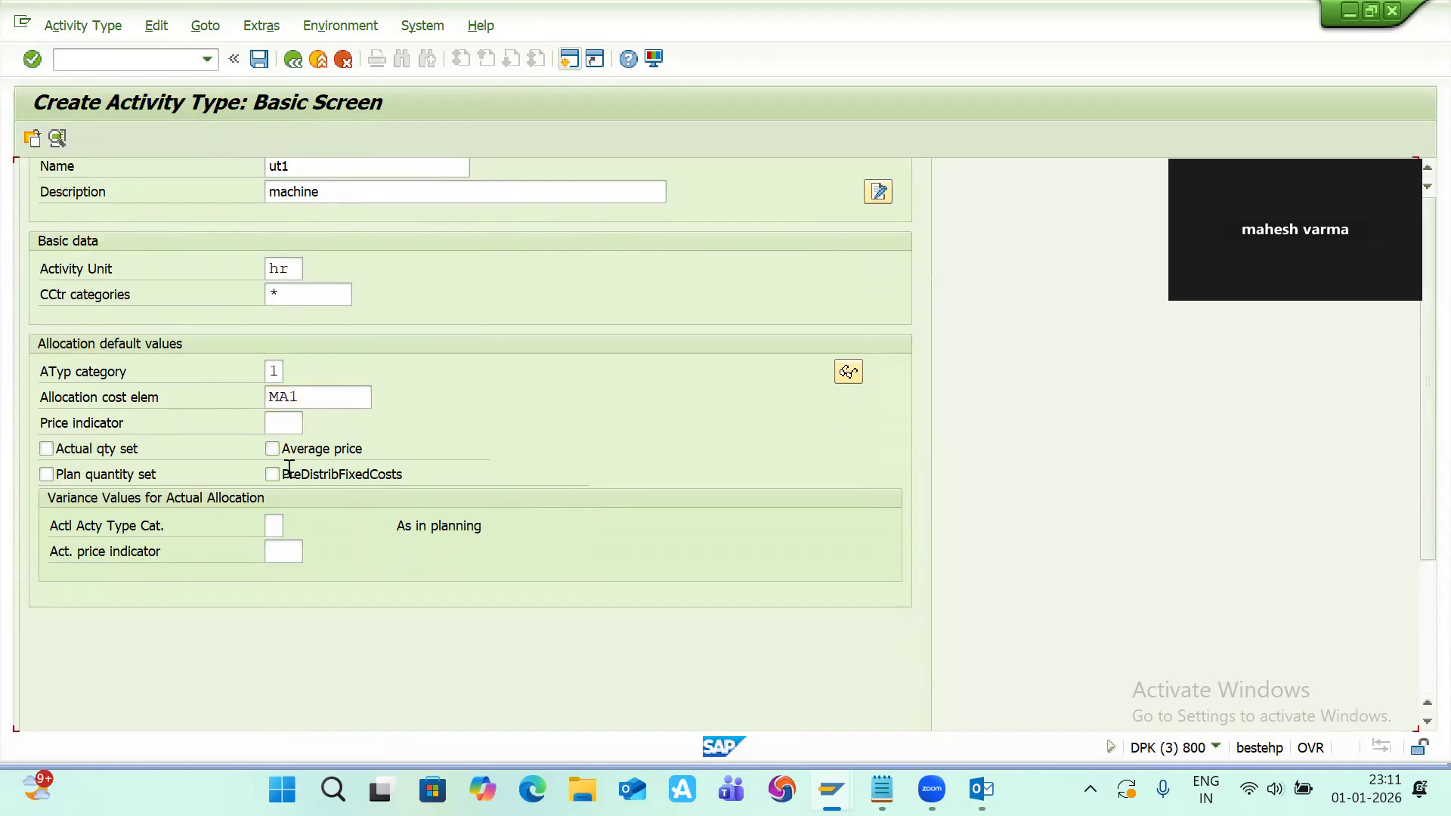
left_click(260, 59)
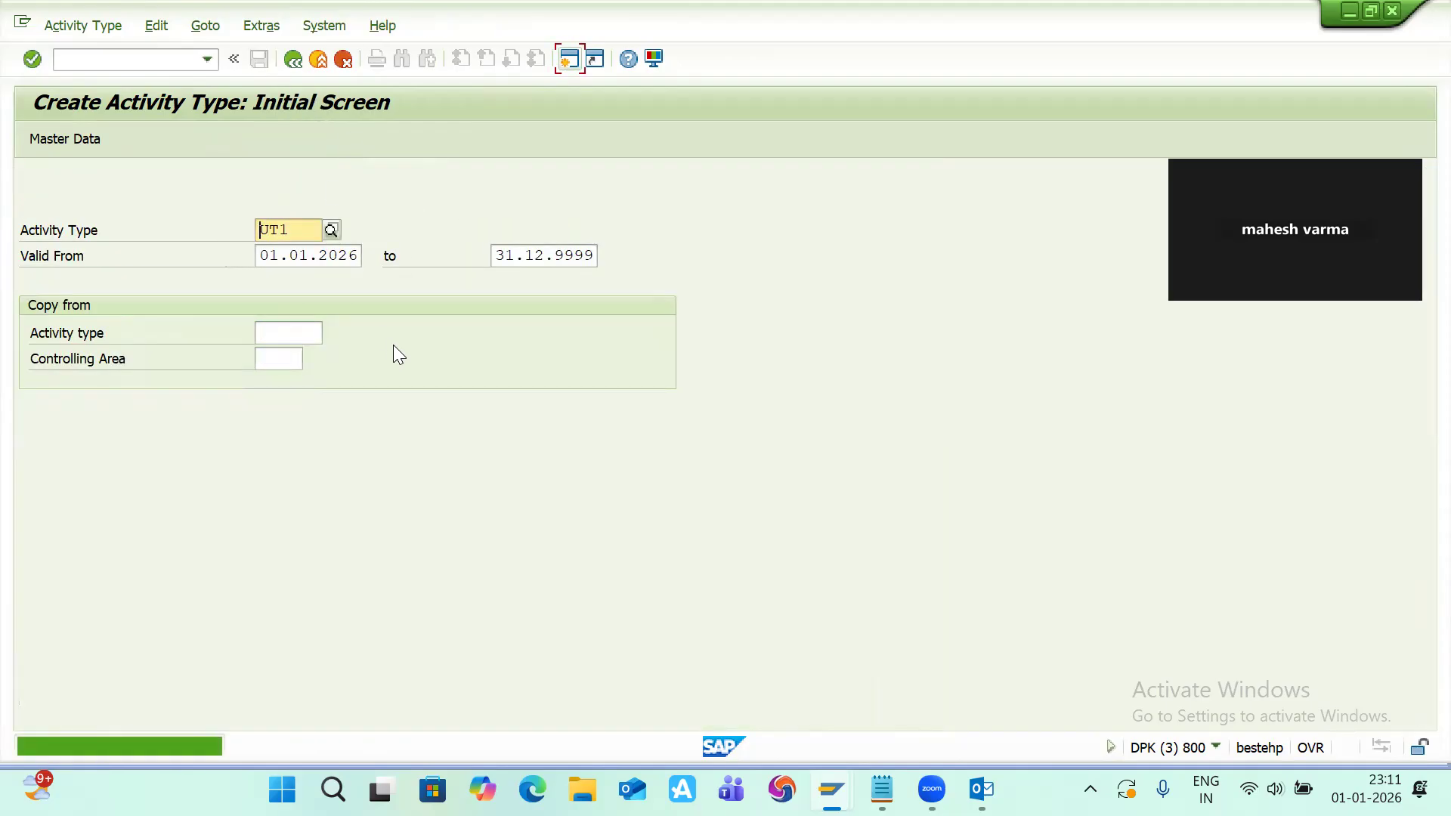
left_click(297, 229)
key("shift+Left")
key("shift+Left")
key("shift+Left")
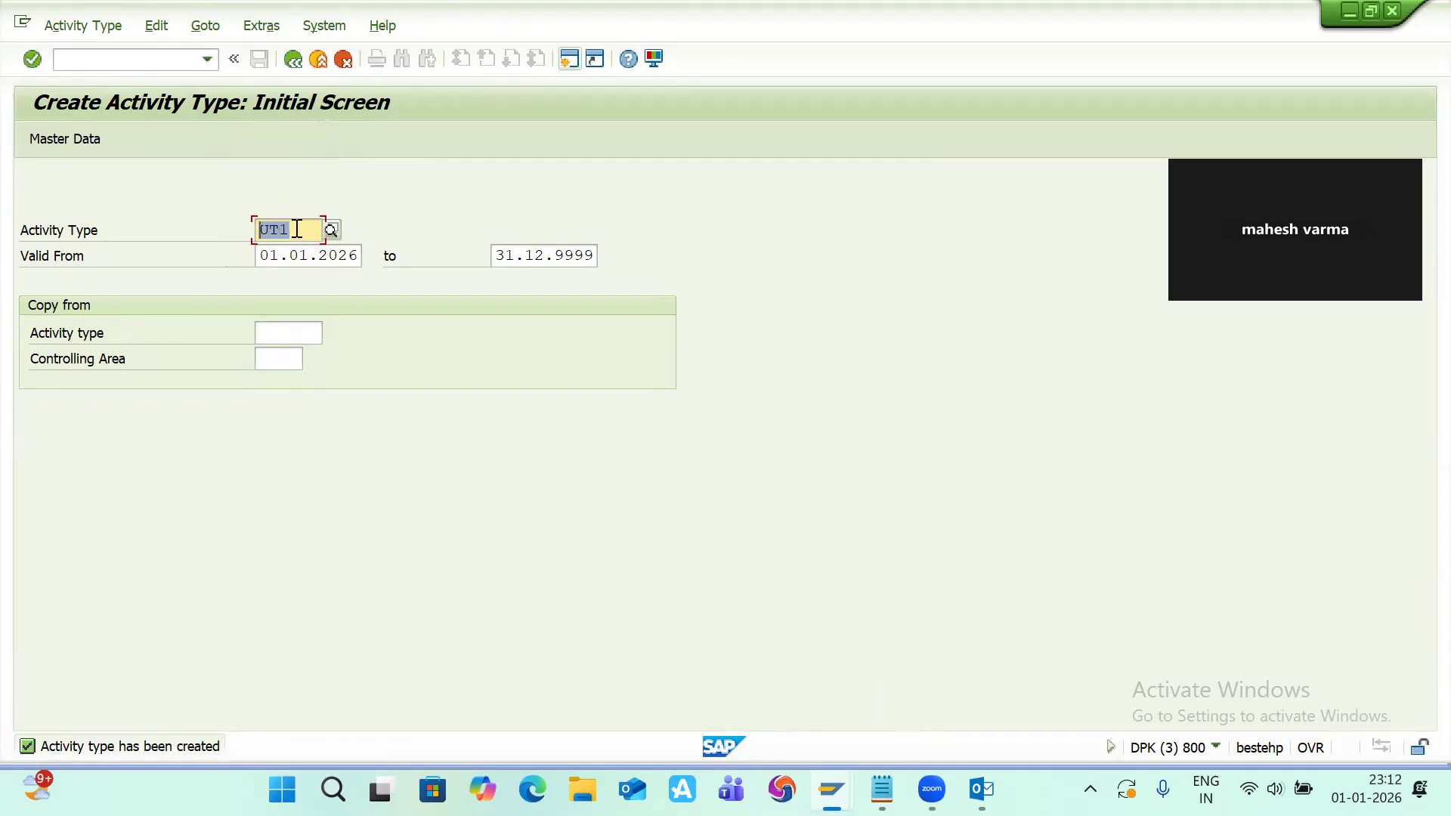
key("Left")
Step: Note UT1 beside the MA1 machine line in the work center notepad
key("alt+Tab")
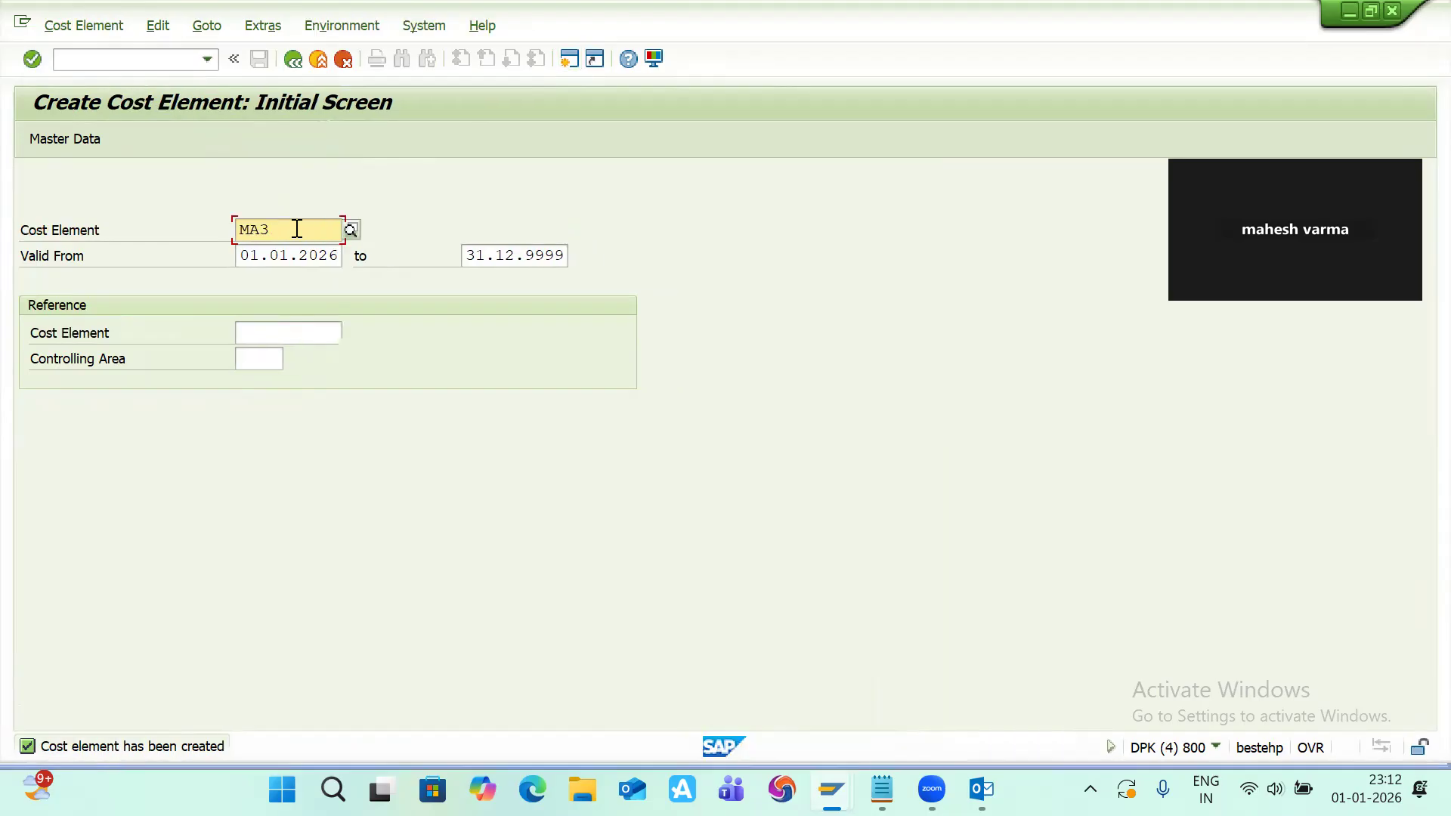
key("alt+Tab")
key("alt+Tab")
key("Tab")
key("Tab")
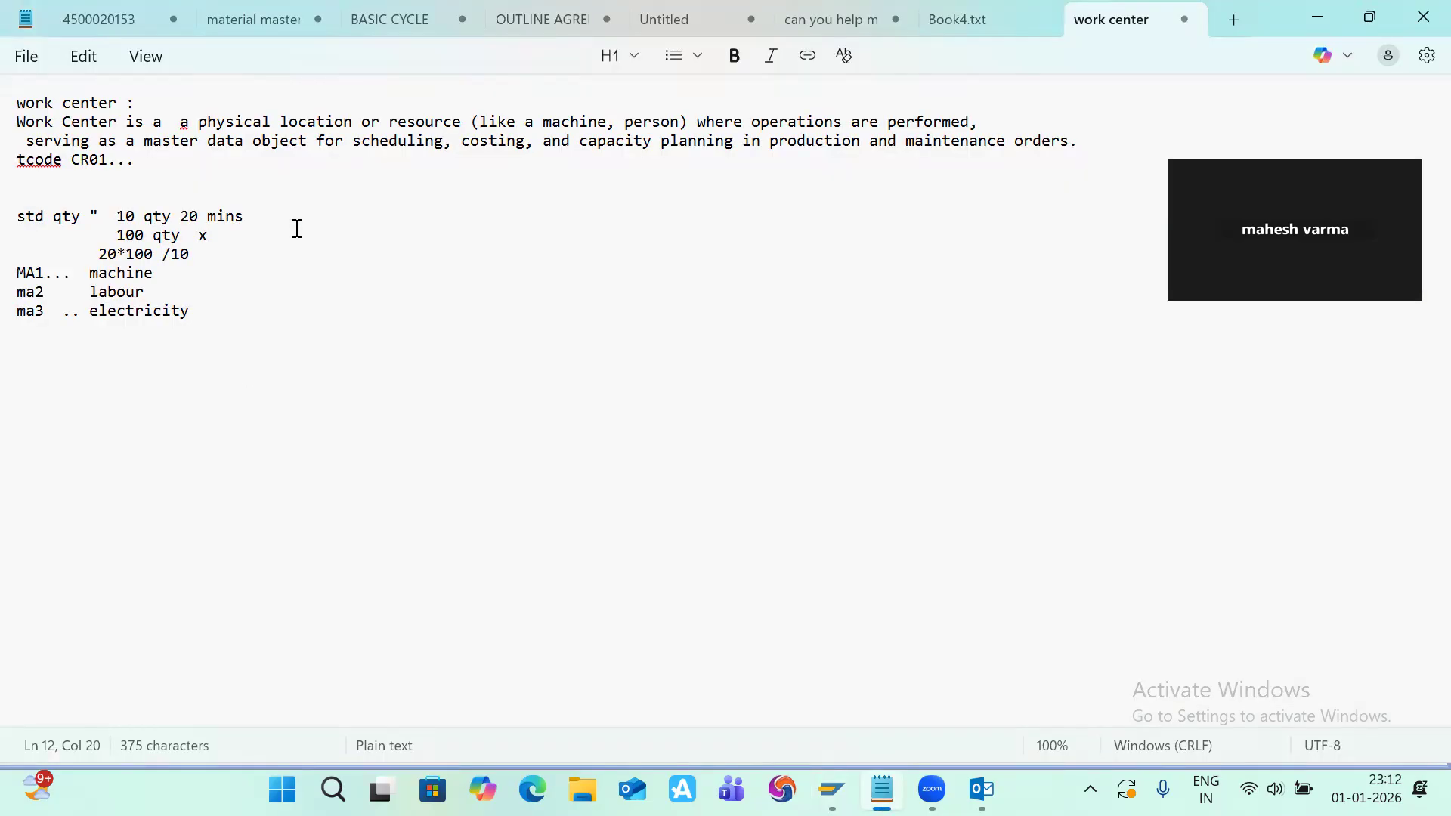
key("Up")
key("Up")
key("End")
type("UT1")
key("Down")
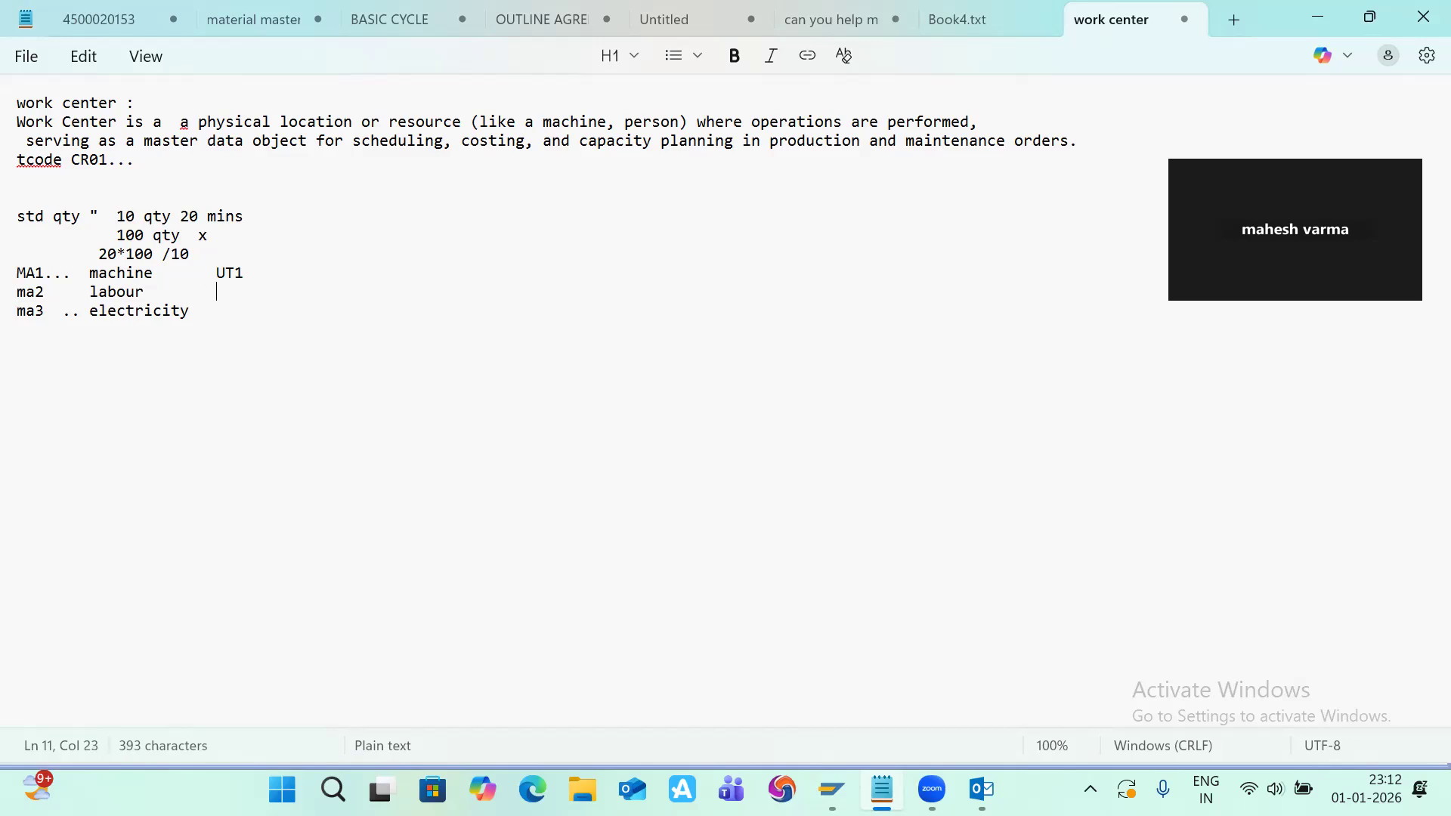
Step: Return to the activity type initial screen and start creating activity type UT2
key("alt+Tab")
key("alt+Tab")
left_click(297, 229)
key("alt+Tab")
key("alt+Tab")
key("alt+Tab")
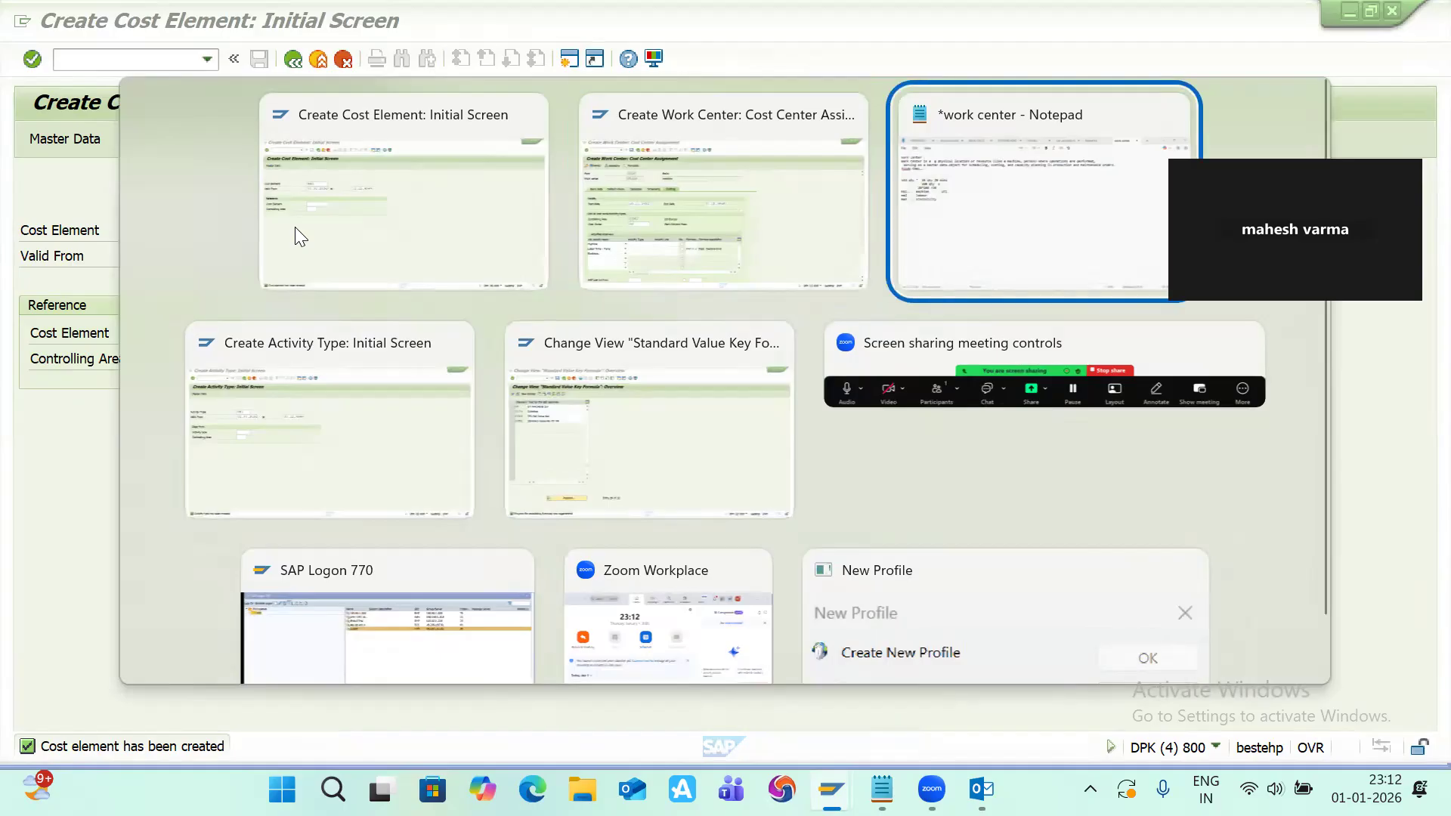
key("BackSpace")
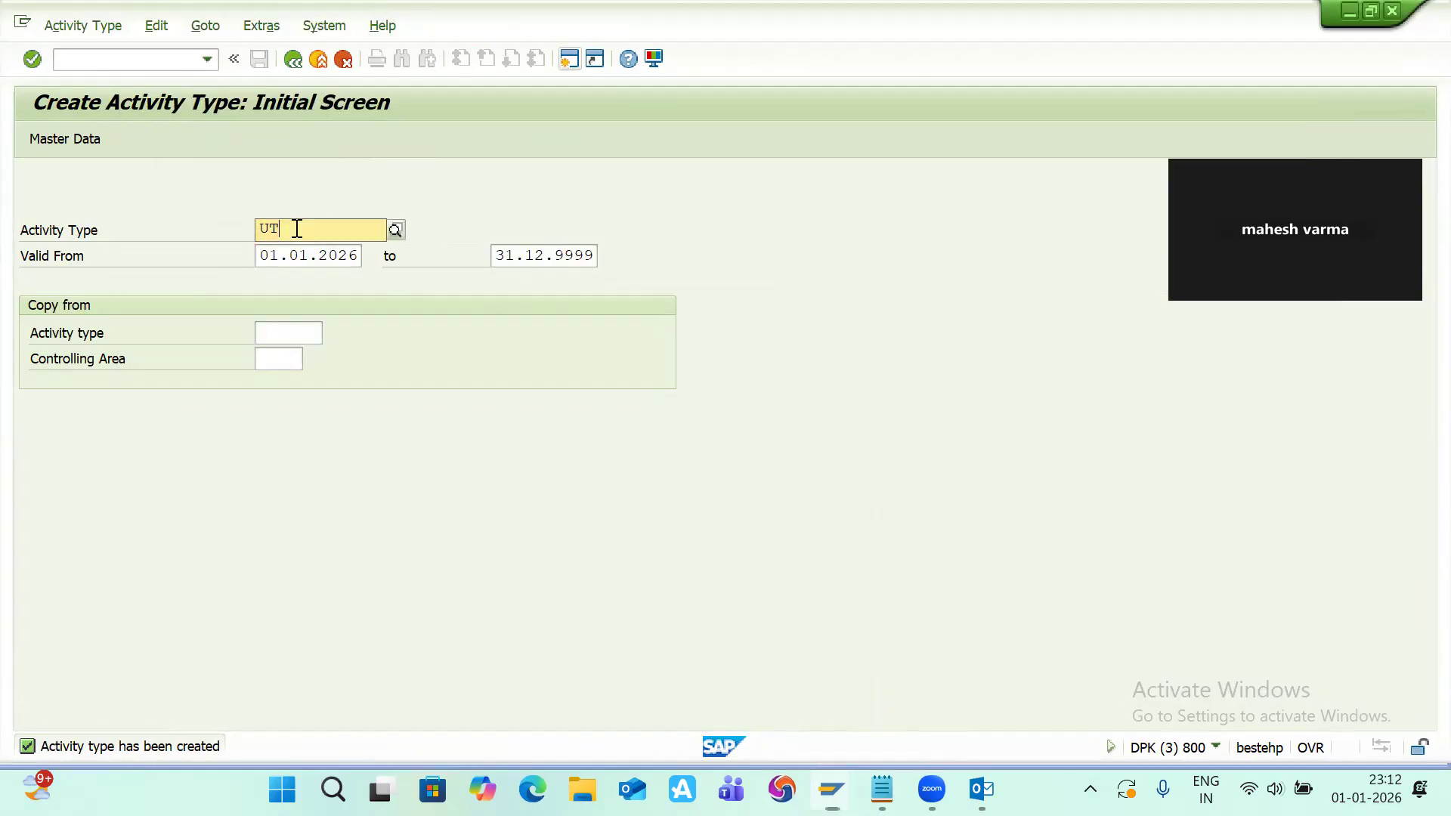
type("2")
key("Return")
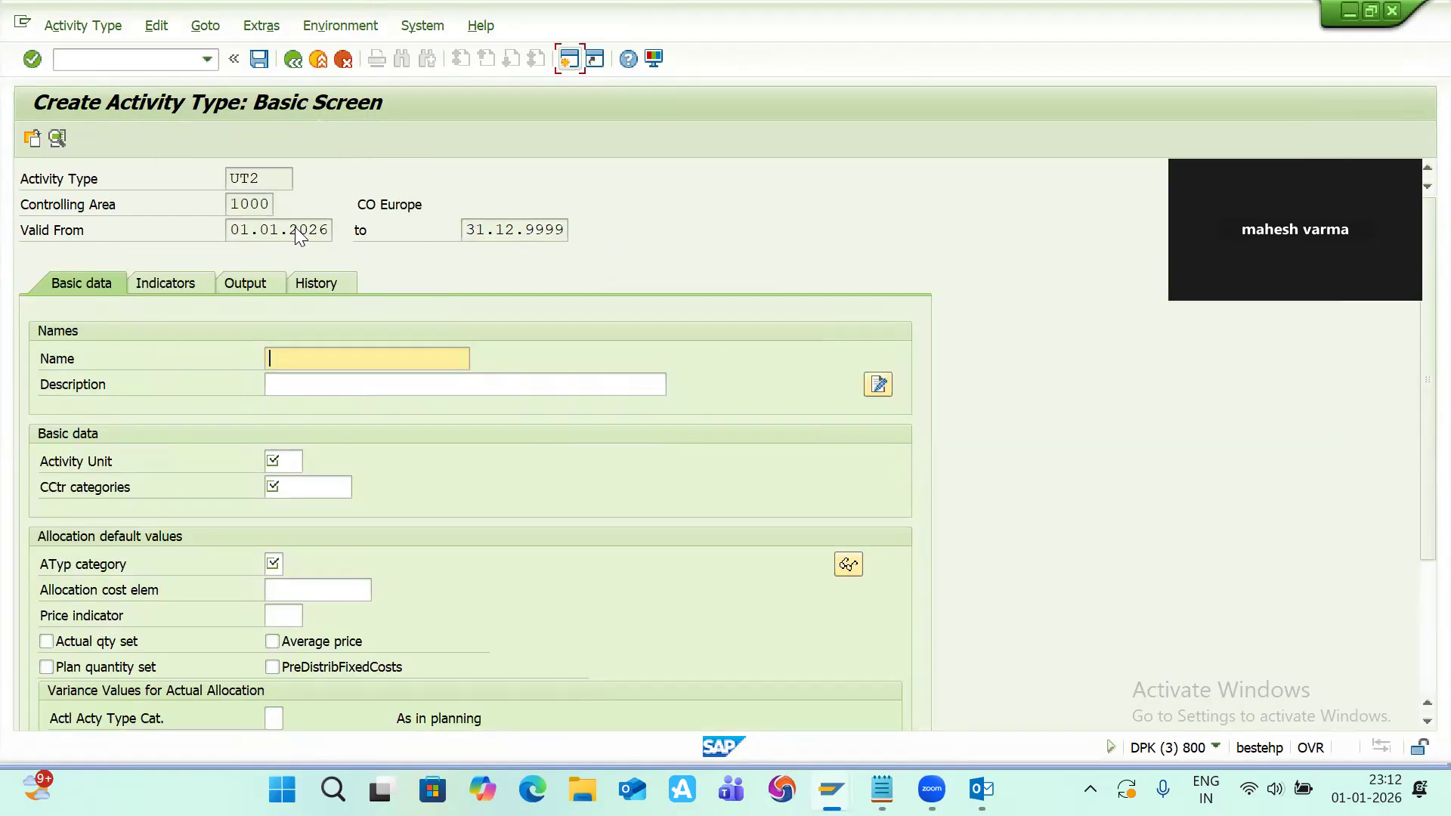
Step: Set UT2's name and description to labour and its activity unit to hr
type("la")
key("Down")
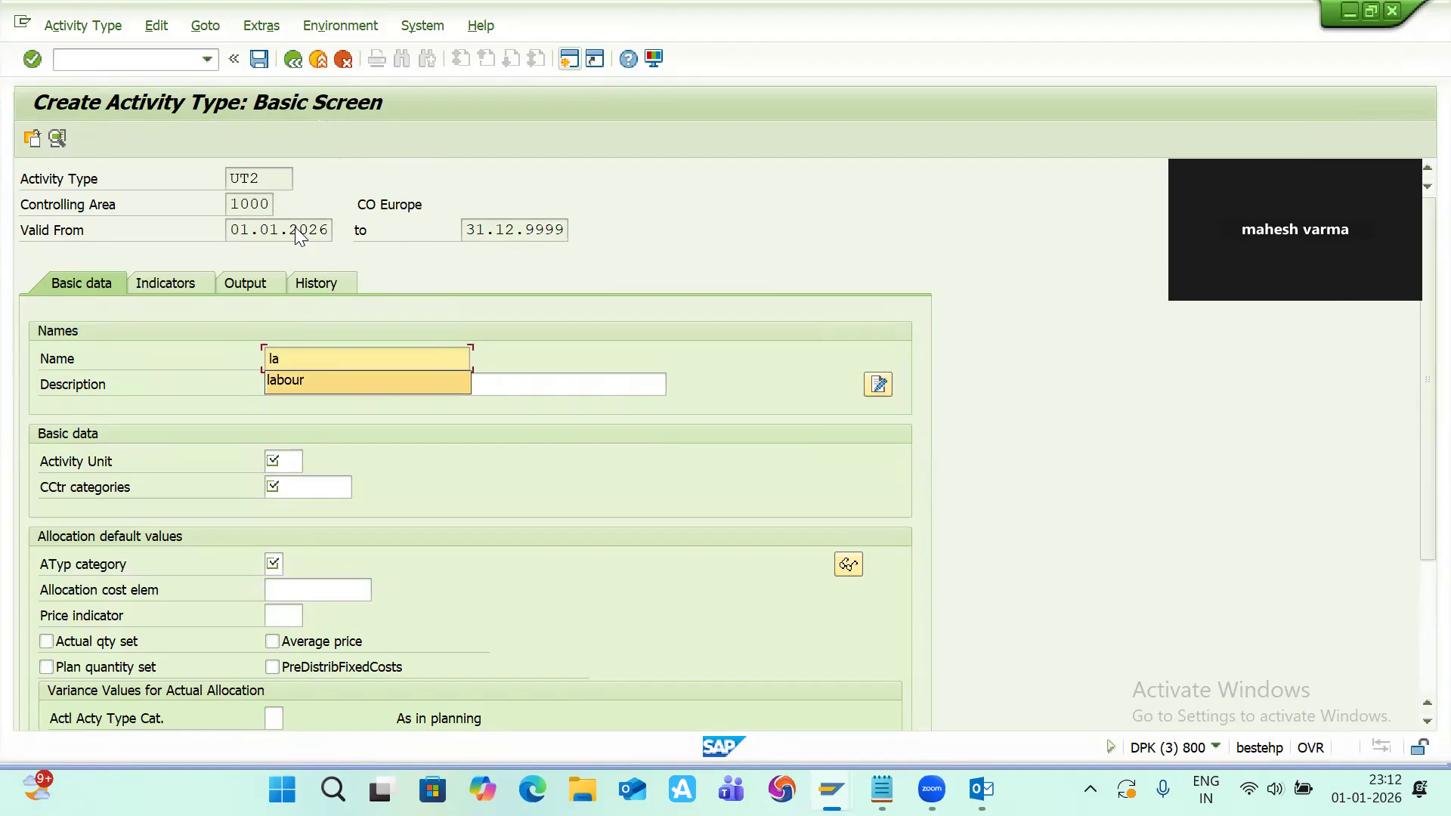
key("Tab")
key("Down")
key("Down")
key("Down")
key("Down")
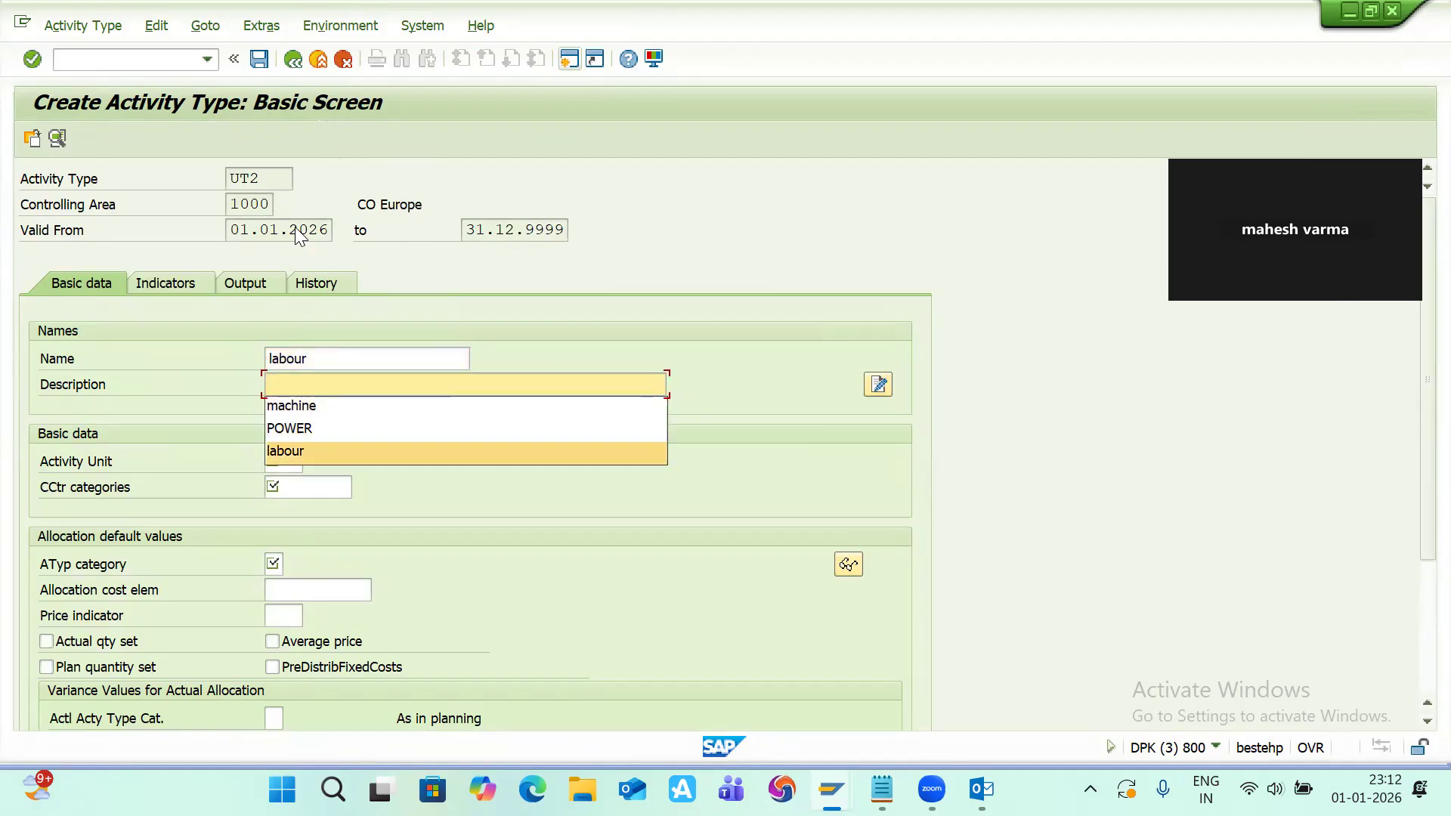
key("Return")
key("Return")
type("hr")
key("Tab")
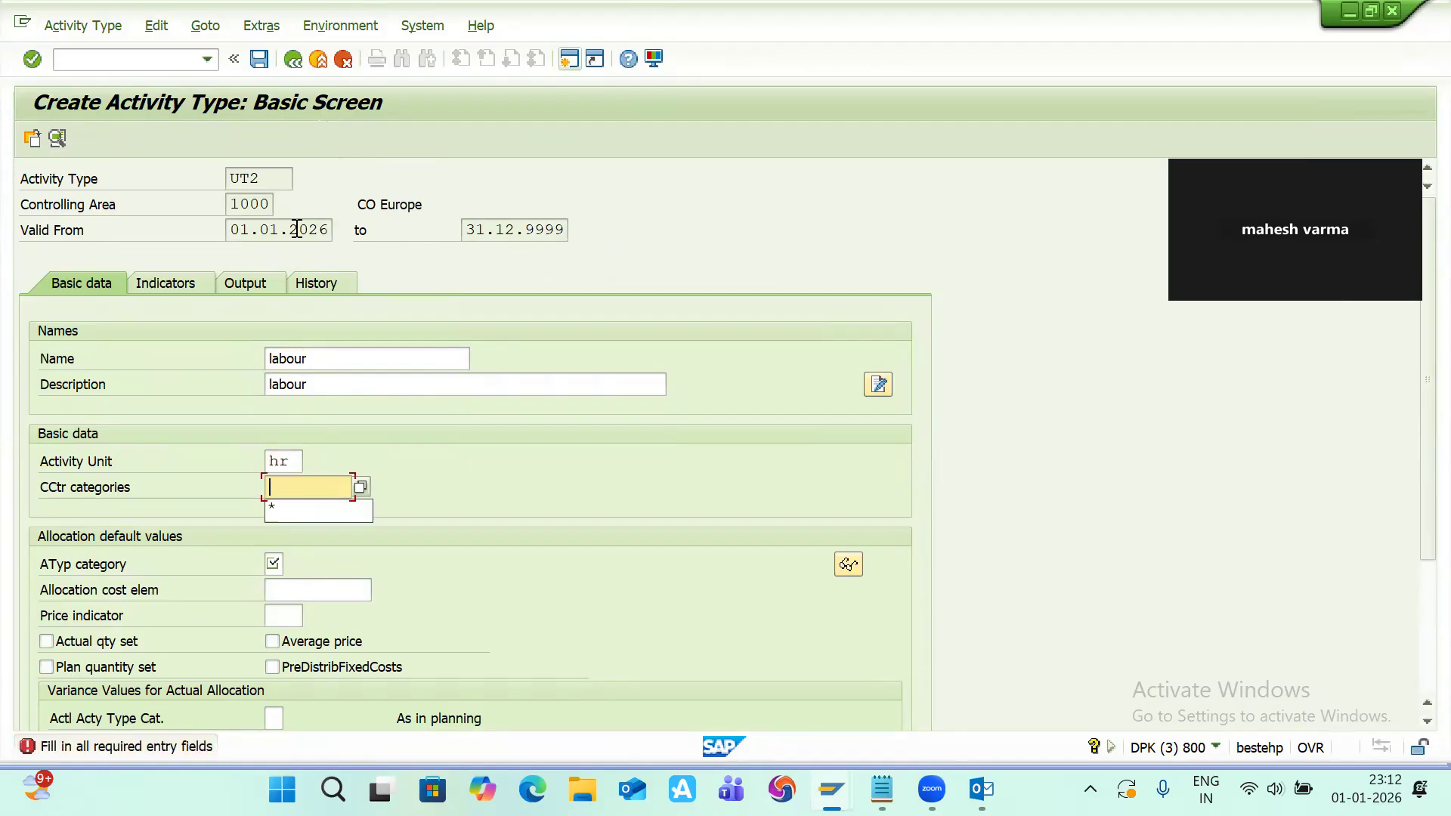
Step: Set UT2's cost center categories to * and activity type category to 1
type("*")
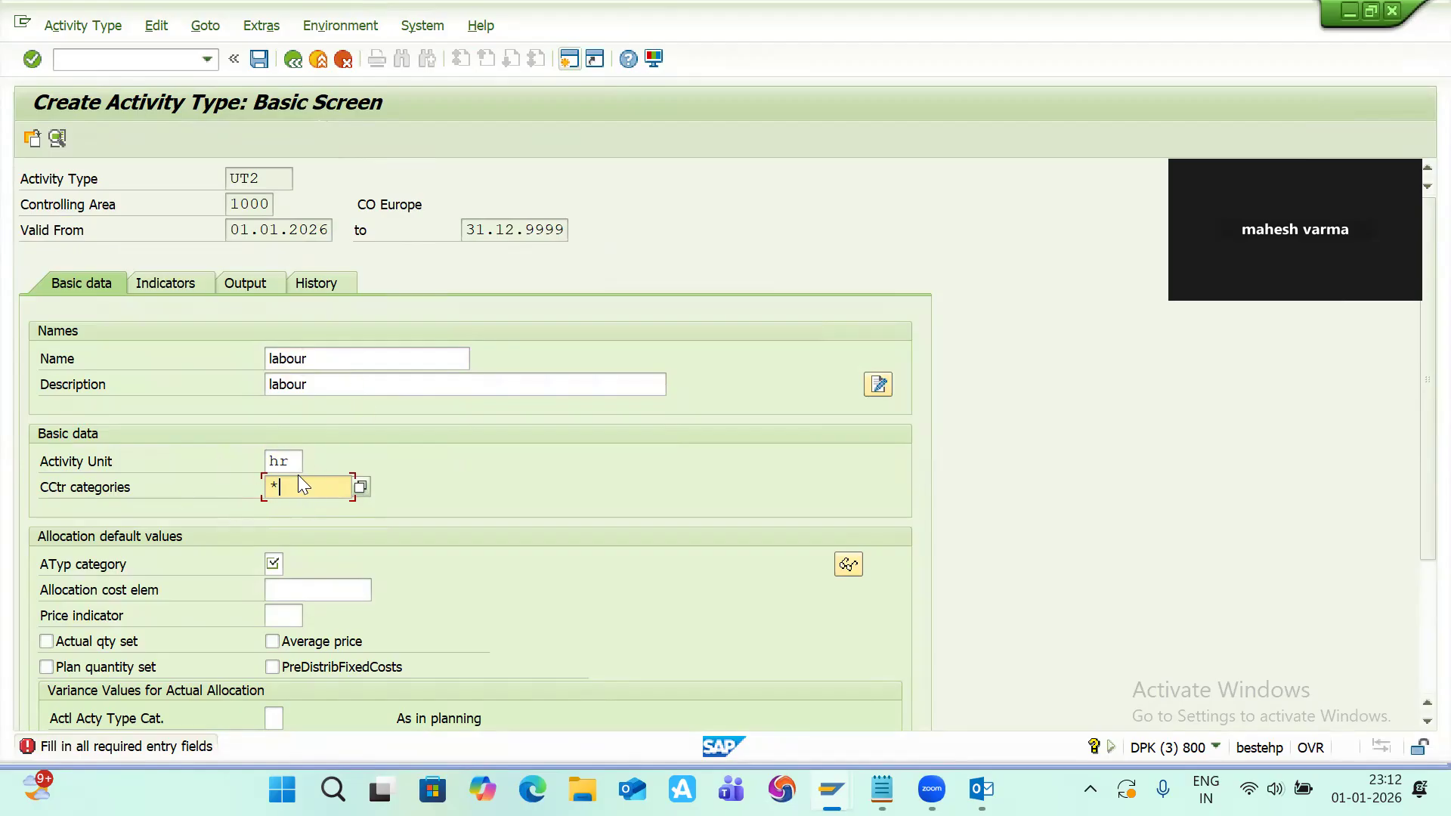
left_click(276, 563)
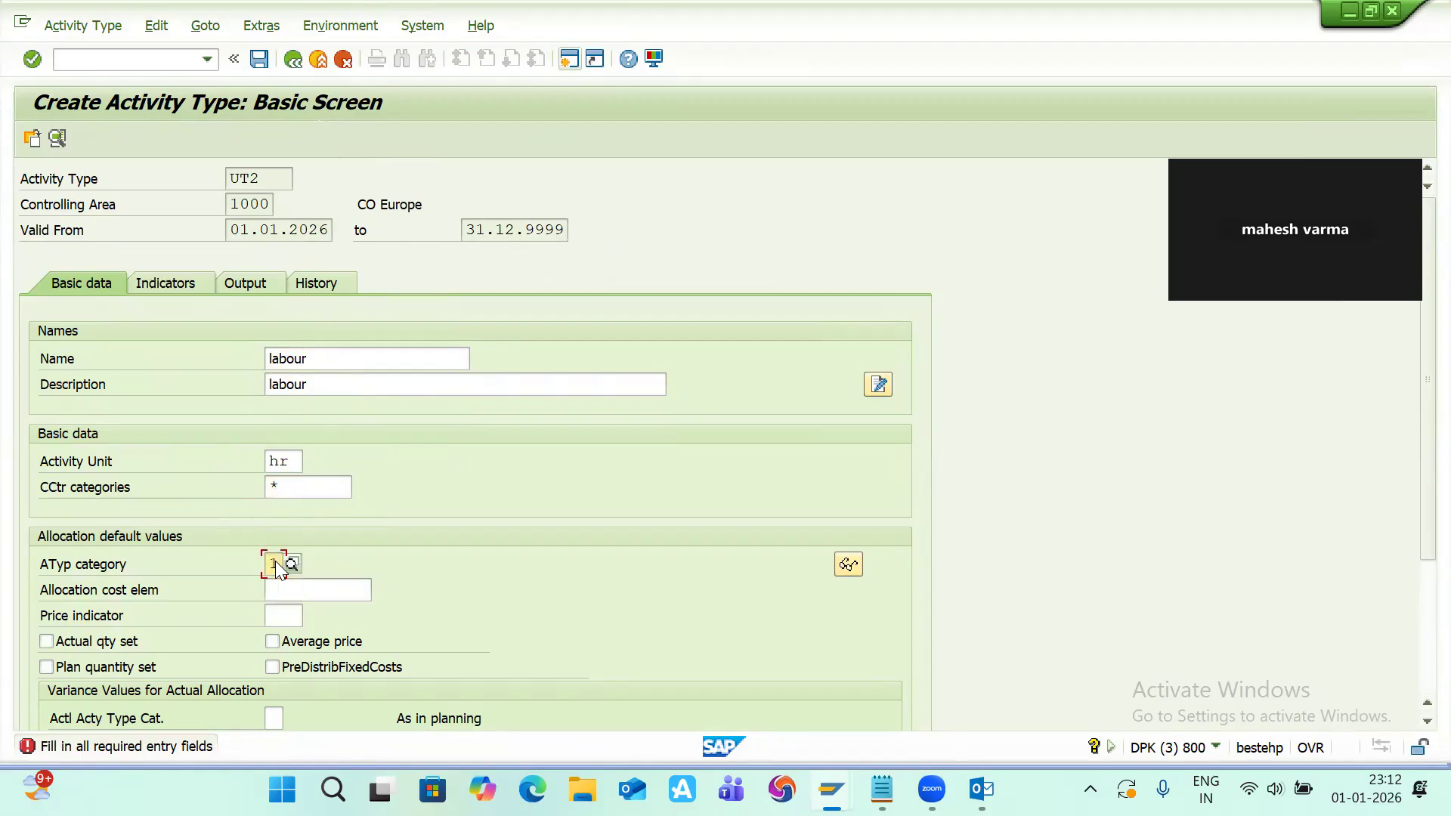
left_click(292, 594)
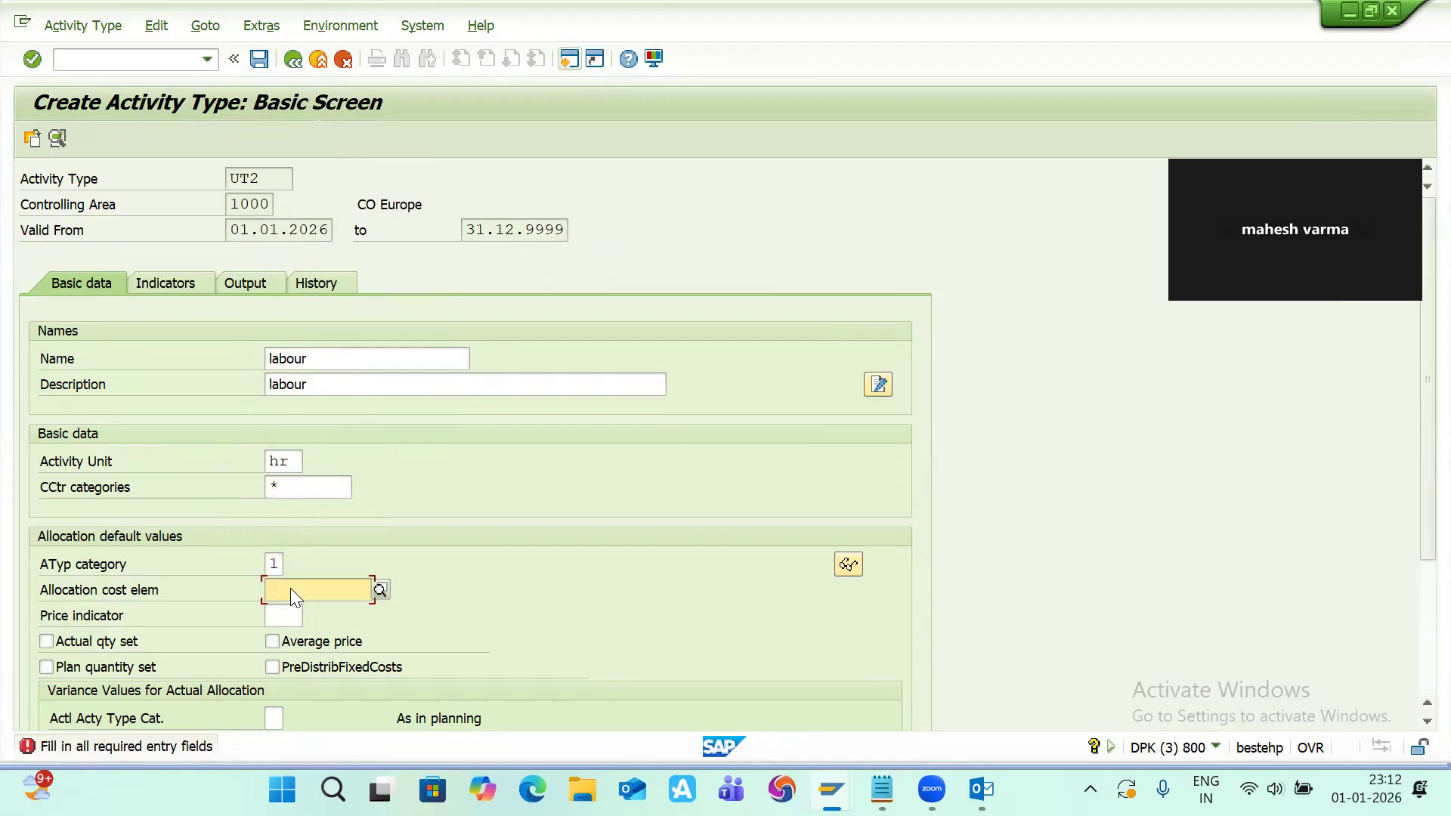
Step: Pick MA2 as the allocation cost element through its search help and save activity type UT2
left_click(380, 590)
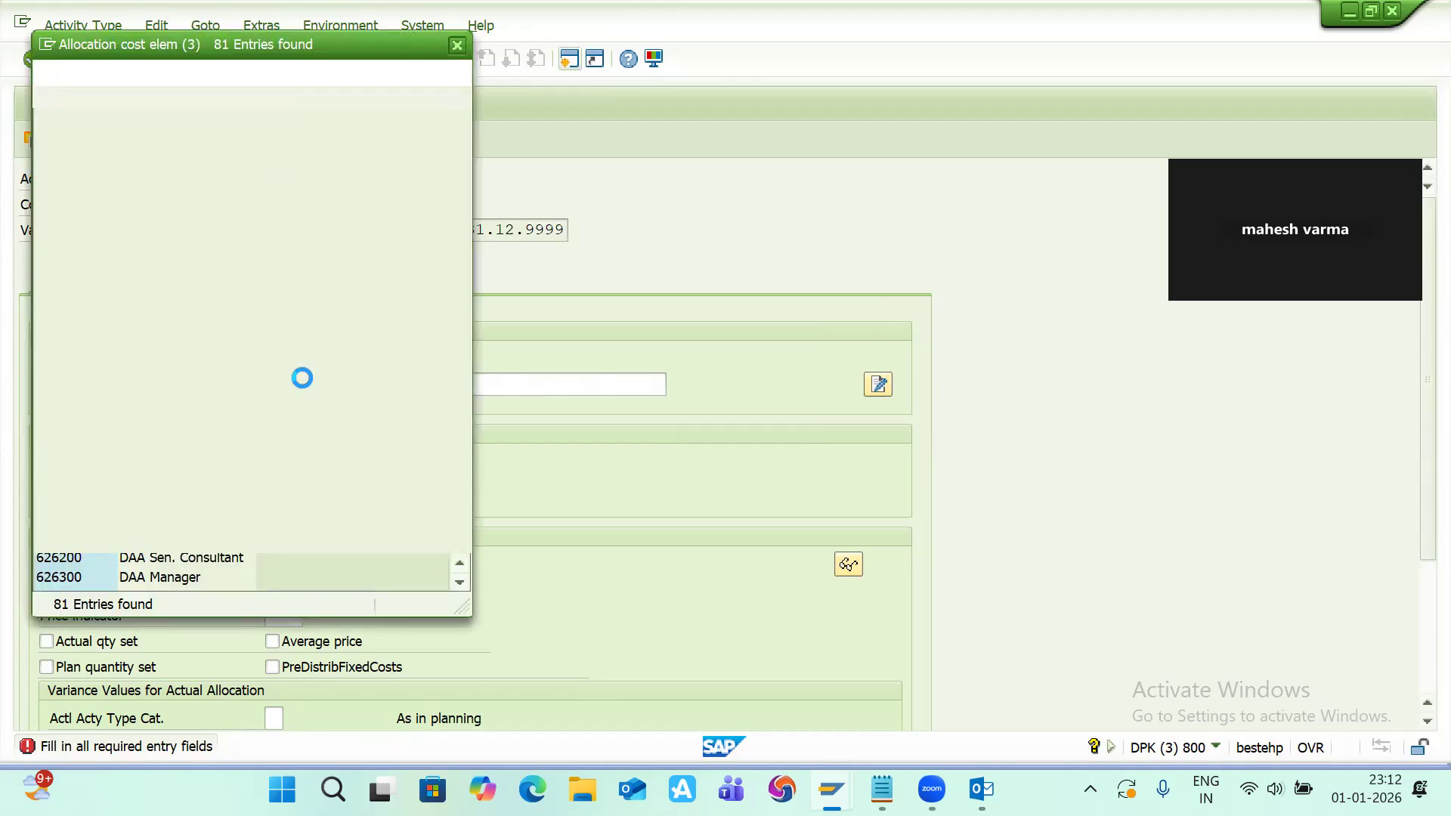
scroll(112, 422, "down", 6)
scroll(112, 421, "down", 12)
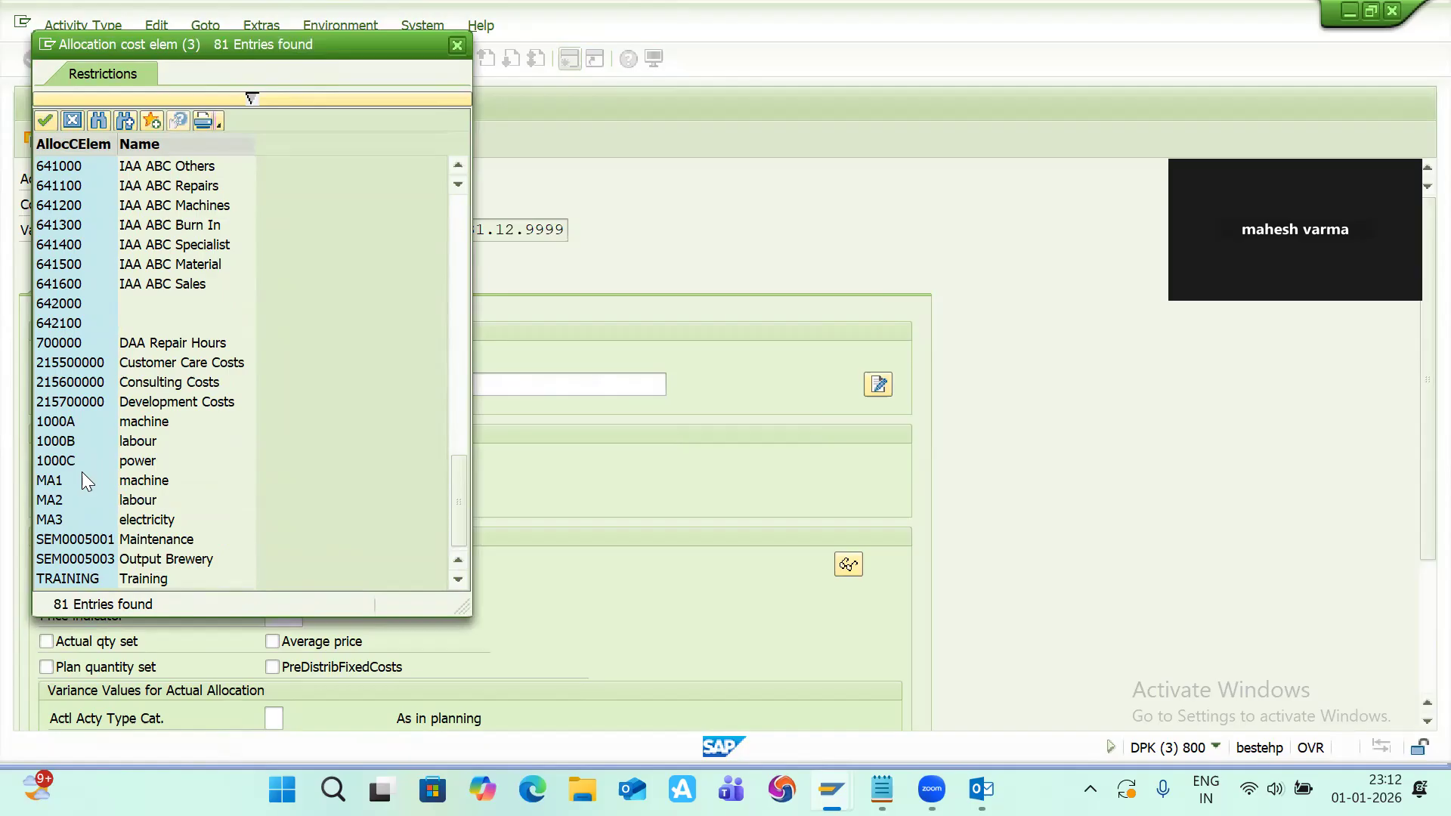
double_click(53, 505)
key("Return")
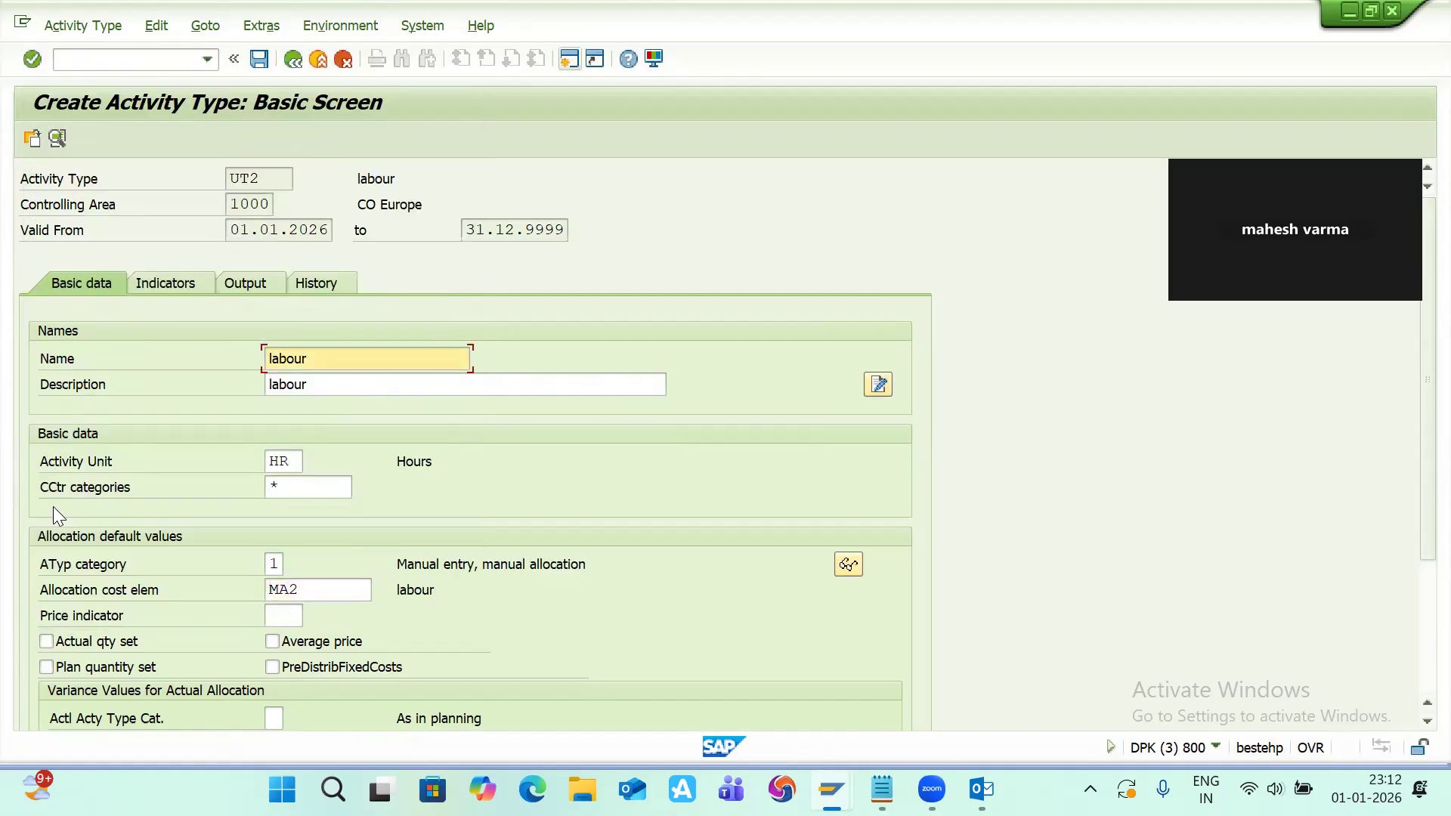
scroll(52, 506, "down", 3)
key("ctrl+s")
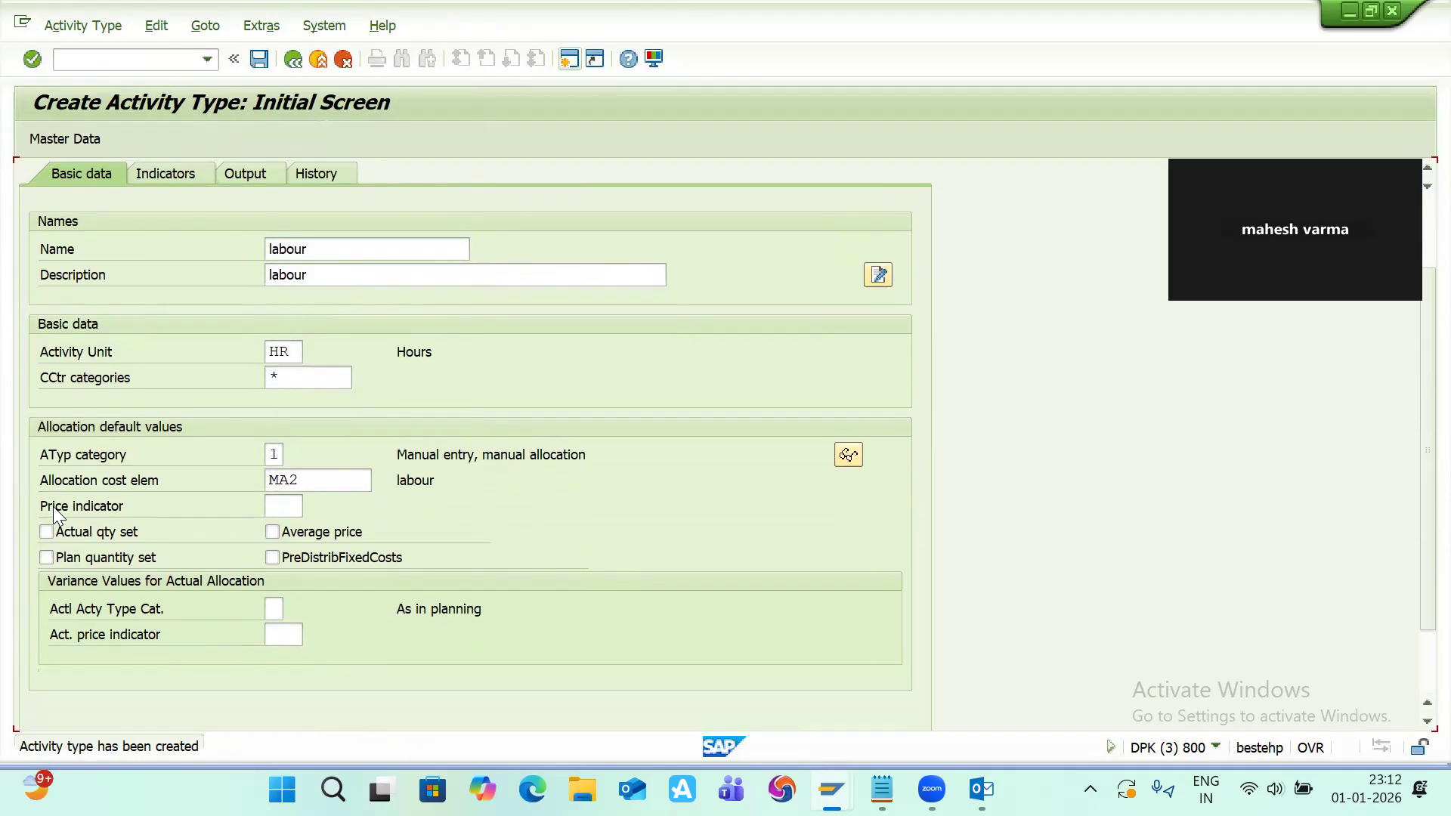
Step: Note ut2 beside the ma2 labour line in the work center notepad
key("alt+Tab")
key("alt+Tab")
key("Tab")
key("Tab")
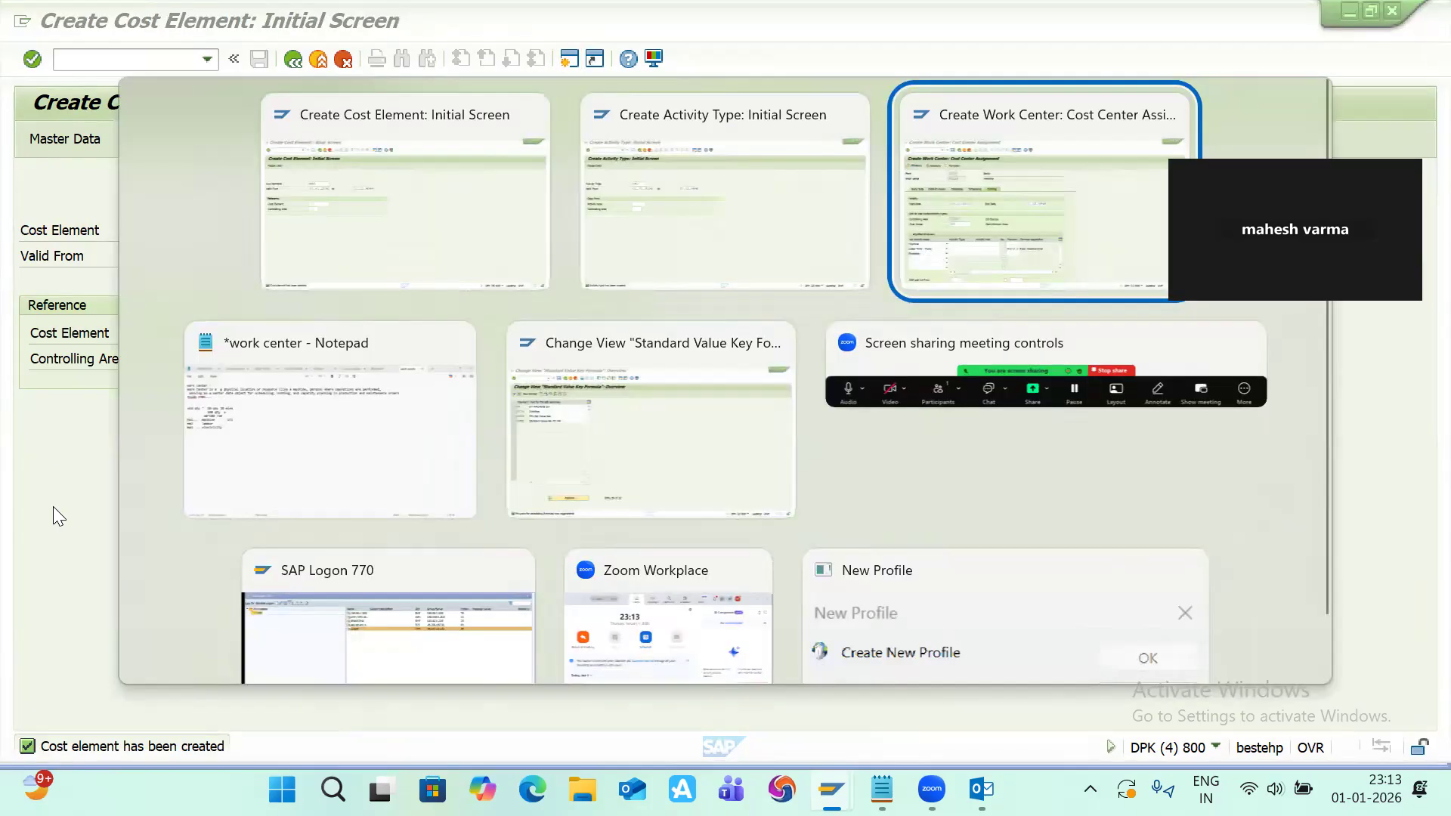
type("ut")
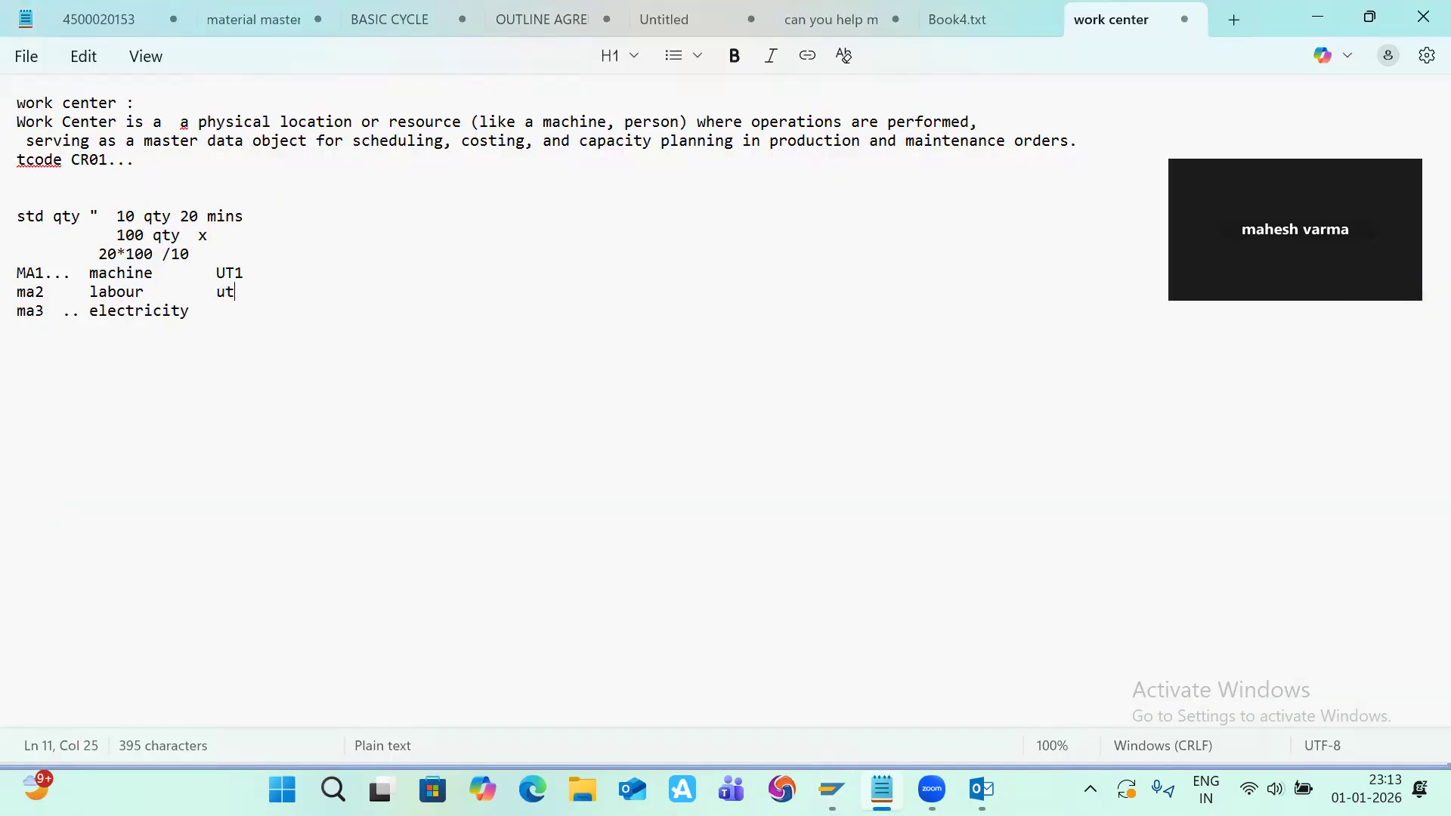
type("2")
key("Down")
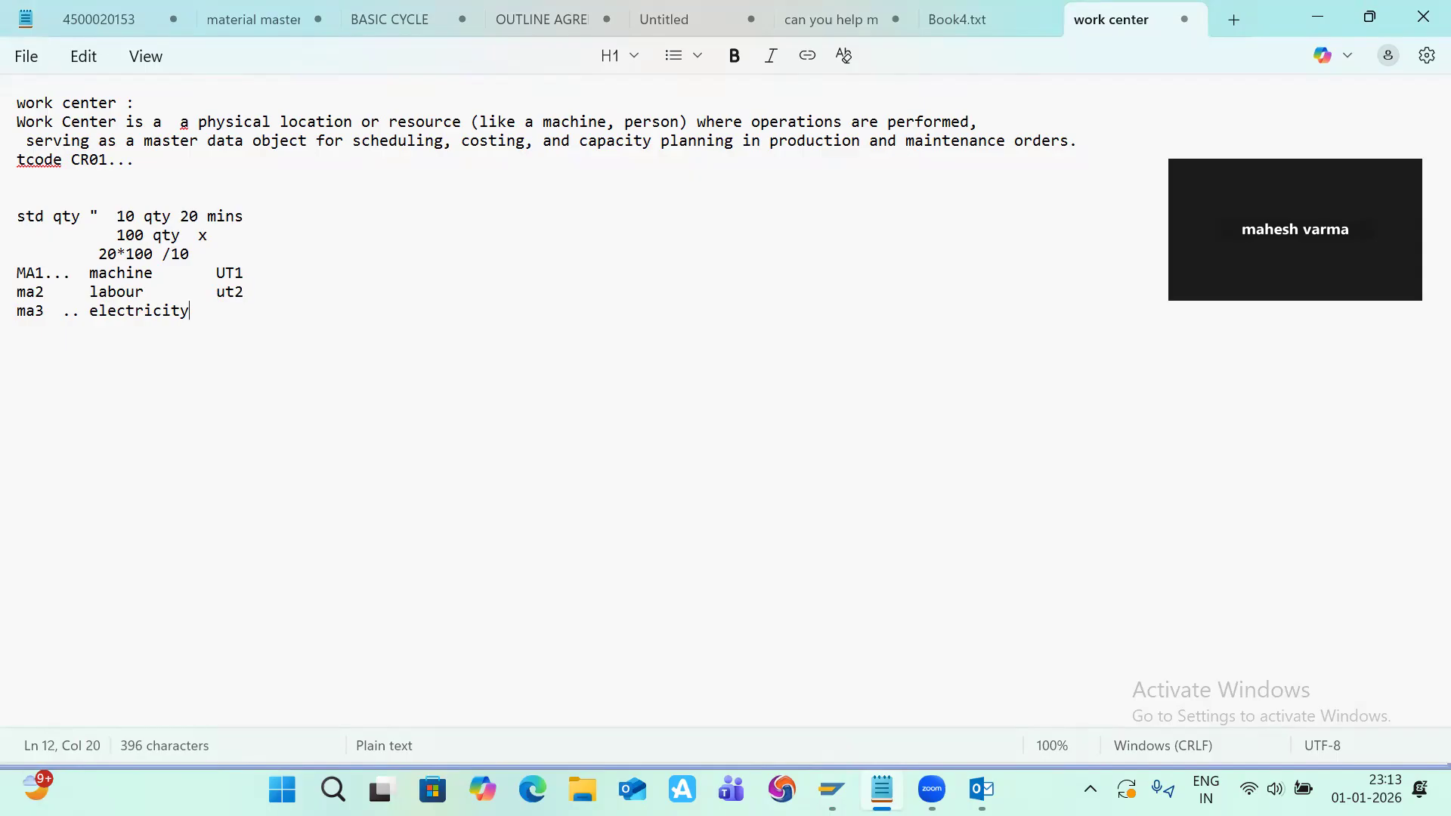
Step: Return to the activity type initial screen and start creating activity type UT3
key("alt+Tab")
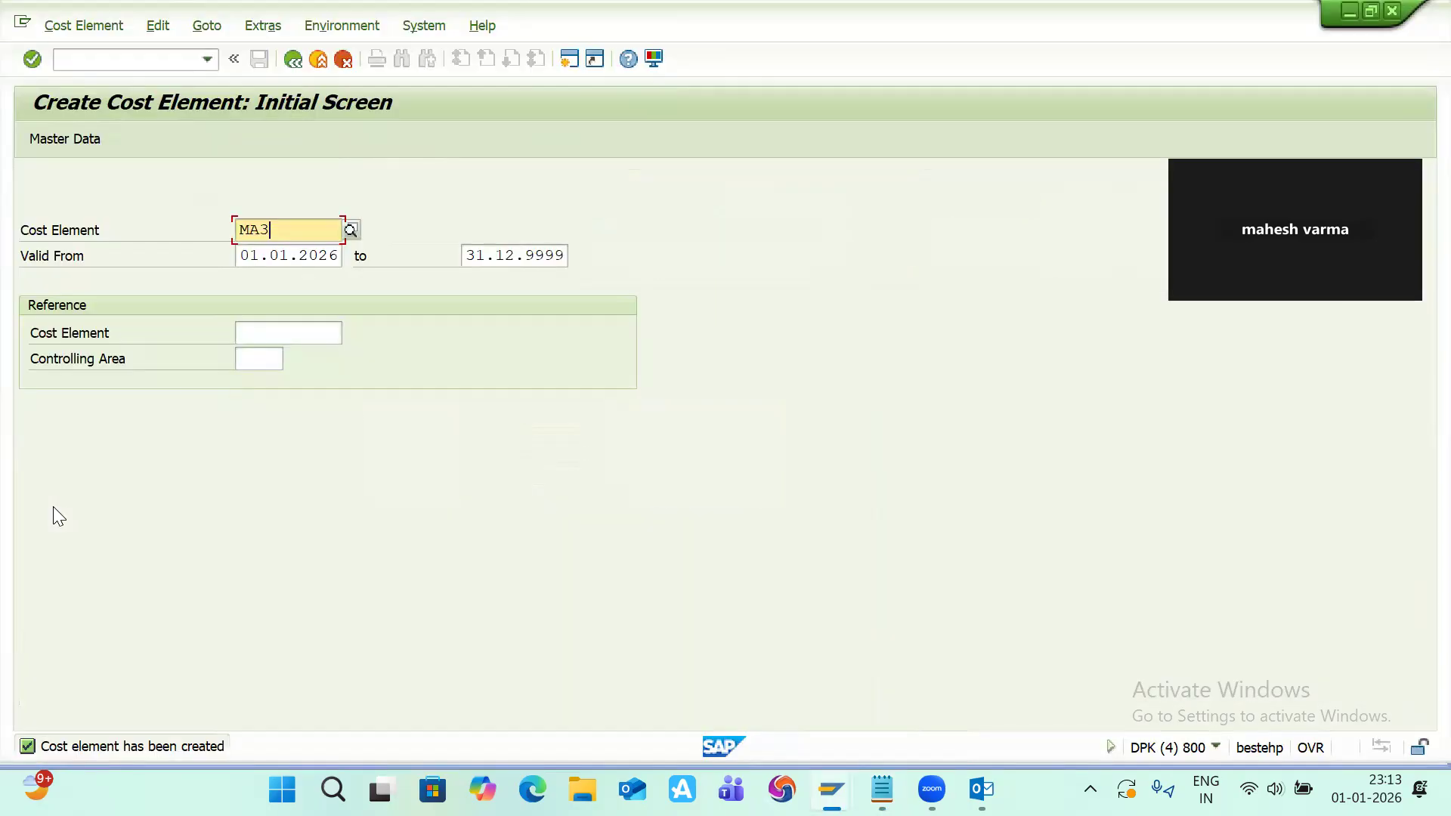
key("alt+Tab")
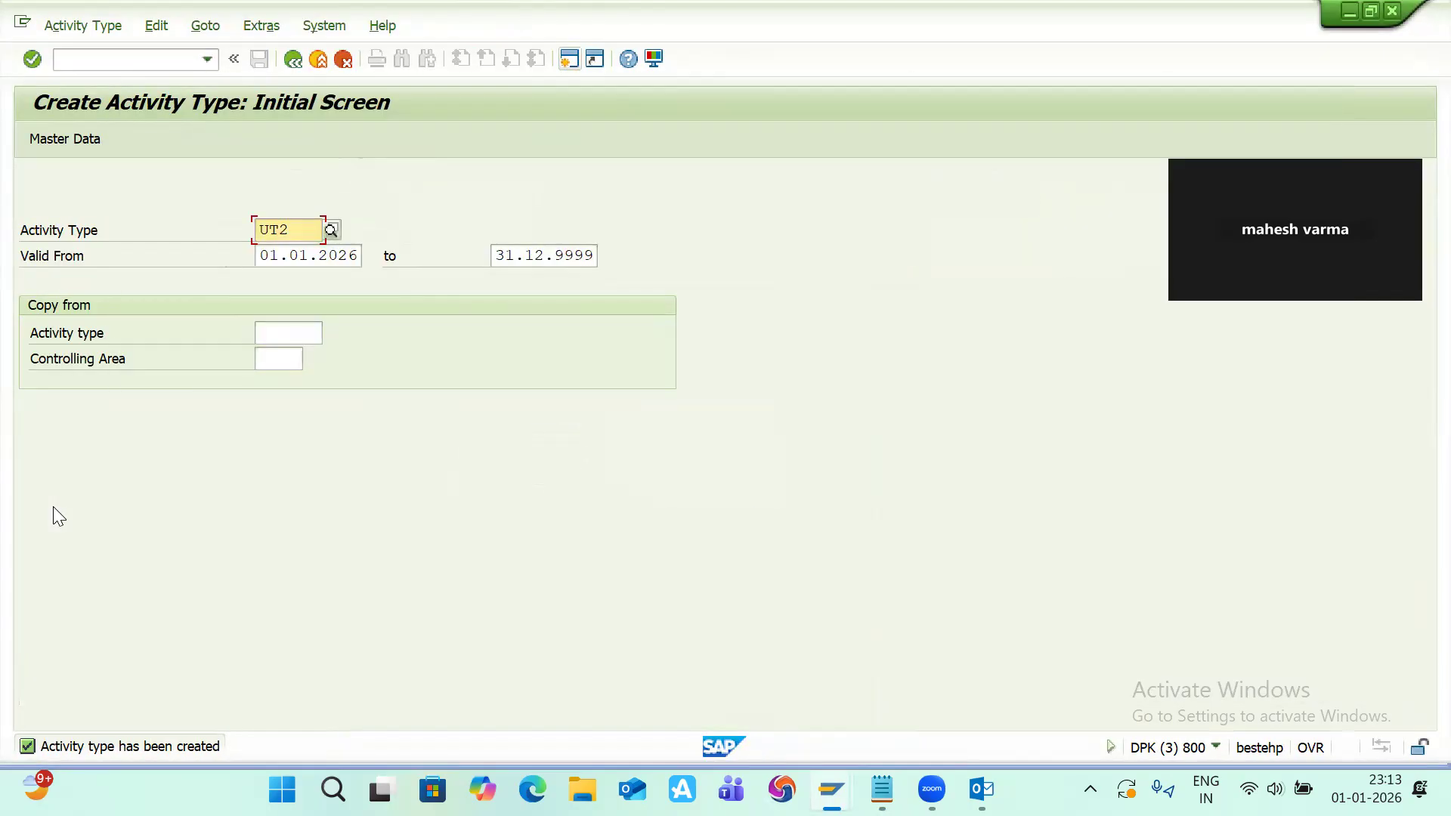
key("End")
key("BackSpace")
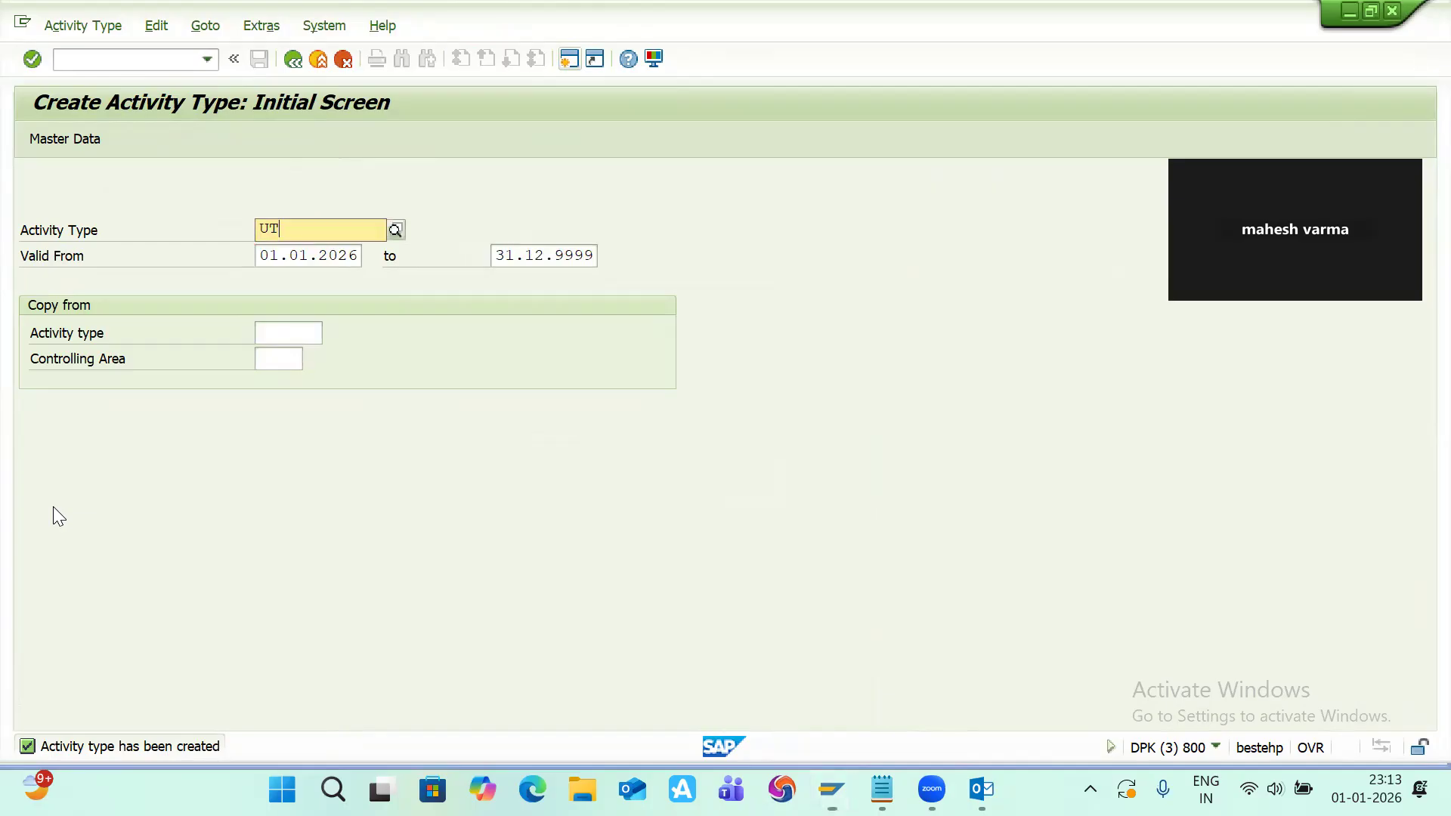
type("3")
key("Return")
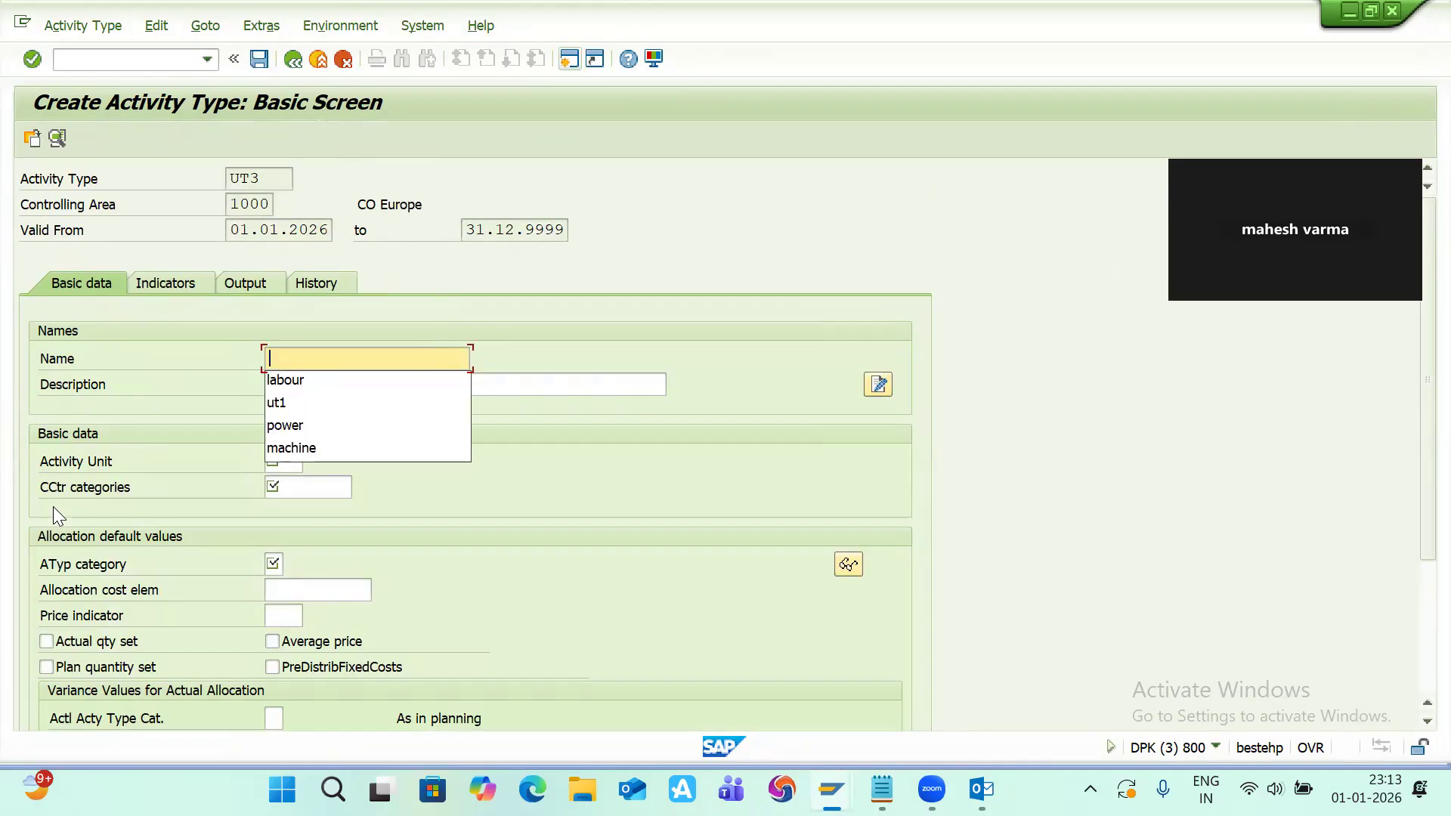
Step: Set UT3's name and description to electricity and its activity unit to hr
type("elect")
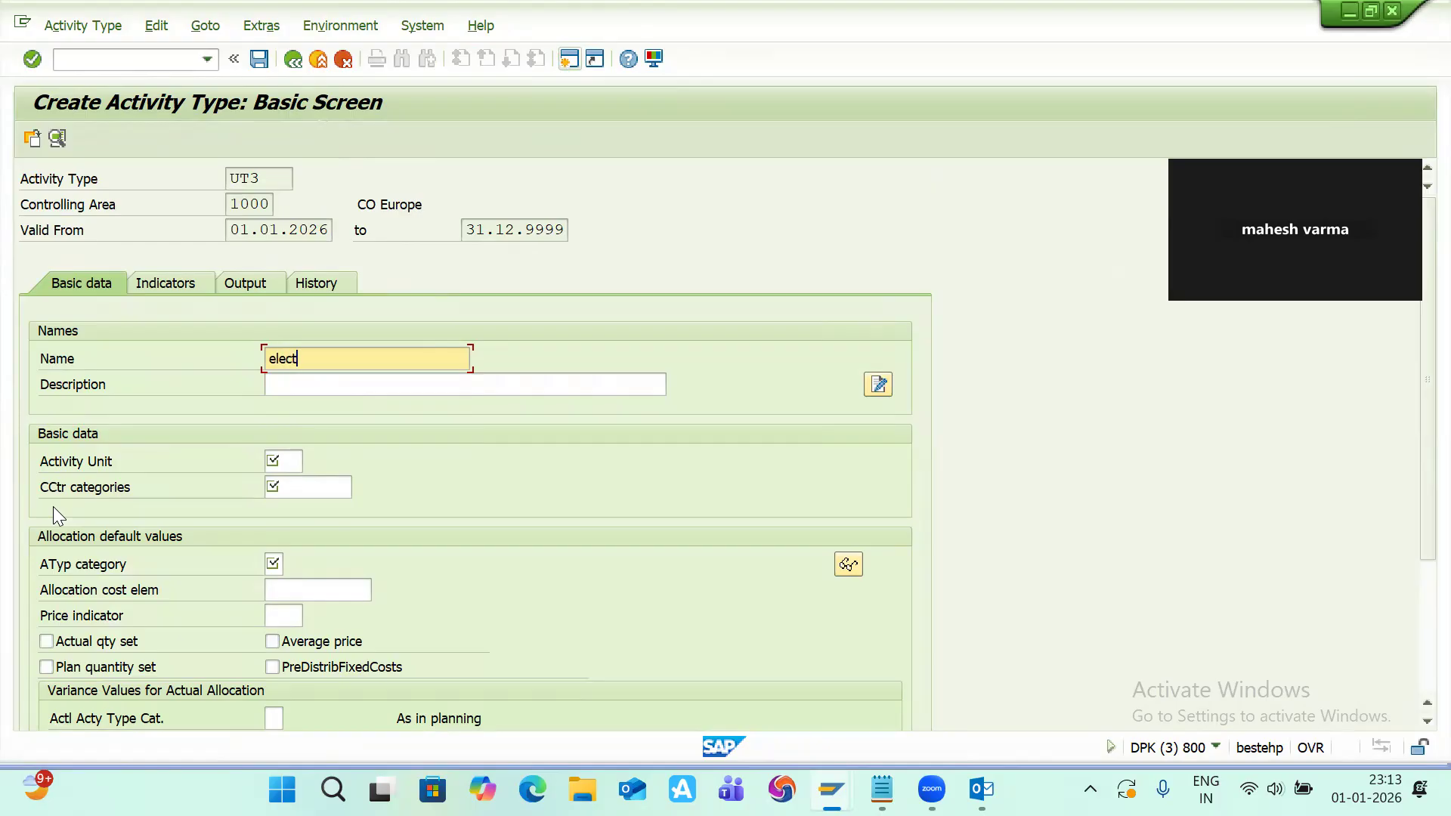
type("ricity")
key("ctrl+a")
key("ctrl+c")
key("Tab")
key("ctrl+v")
key("Return")
key("Down")
key("Return")
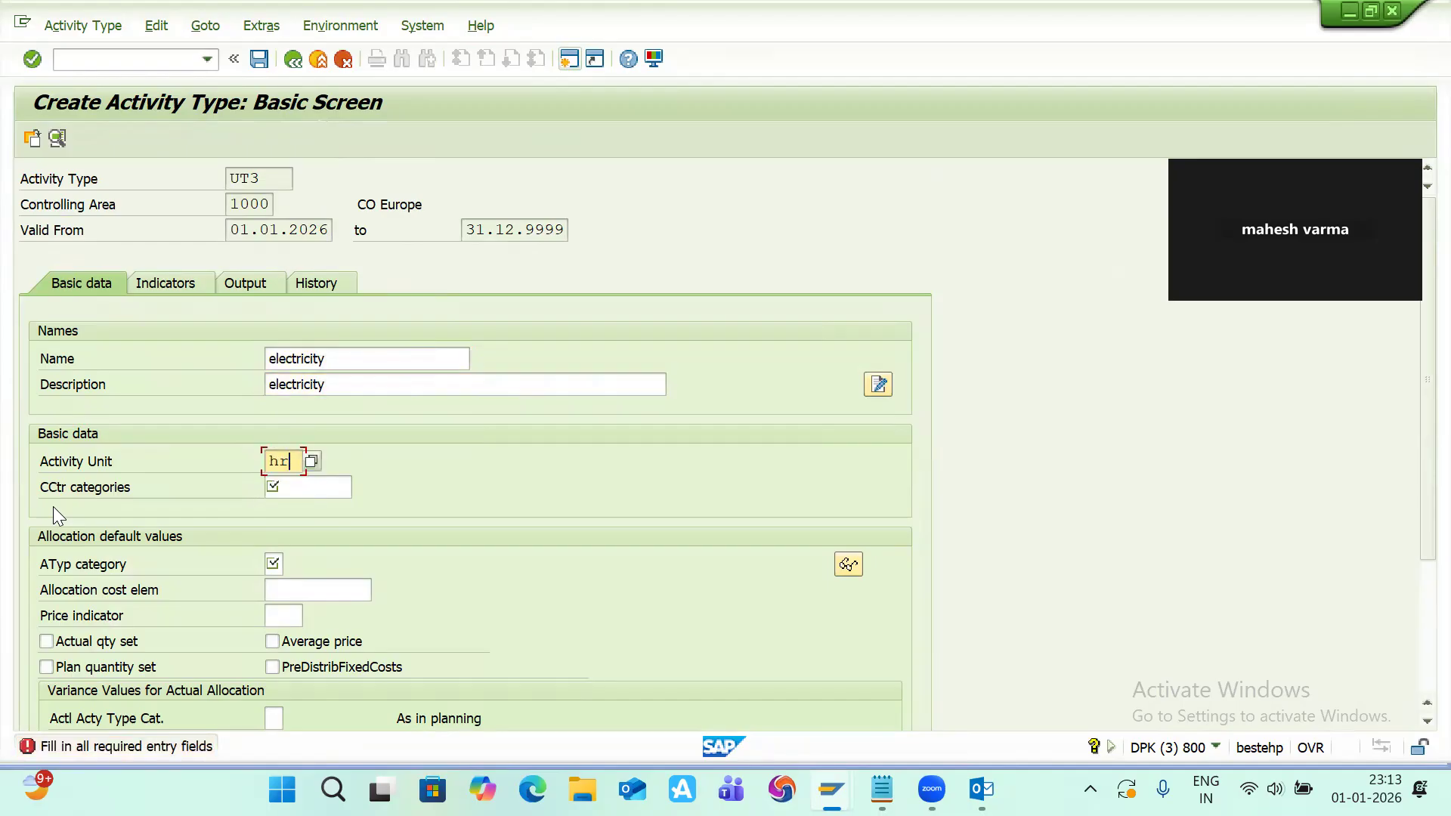
Step: Set UT3's cost center categories to *
key("Tab")
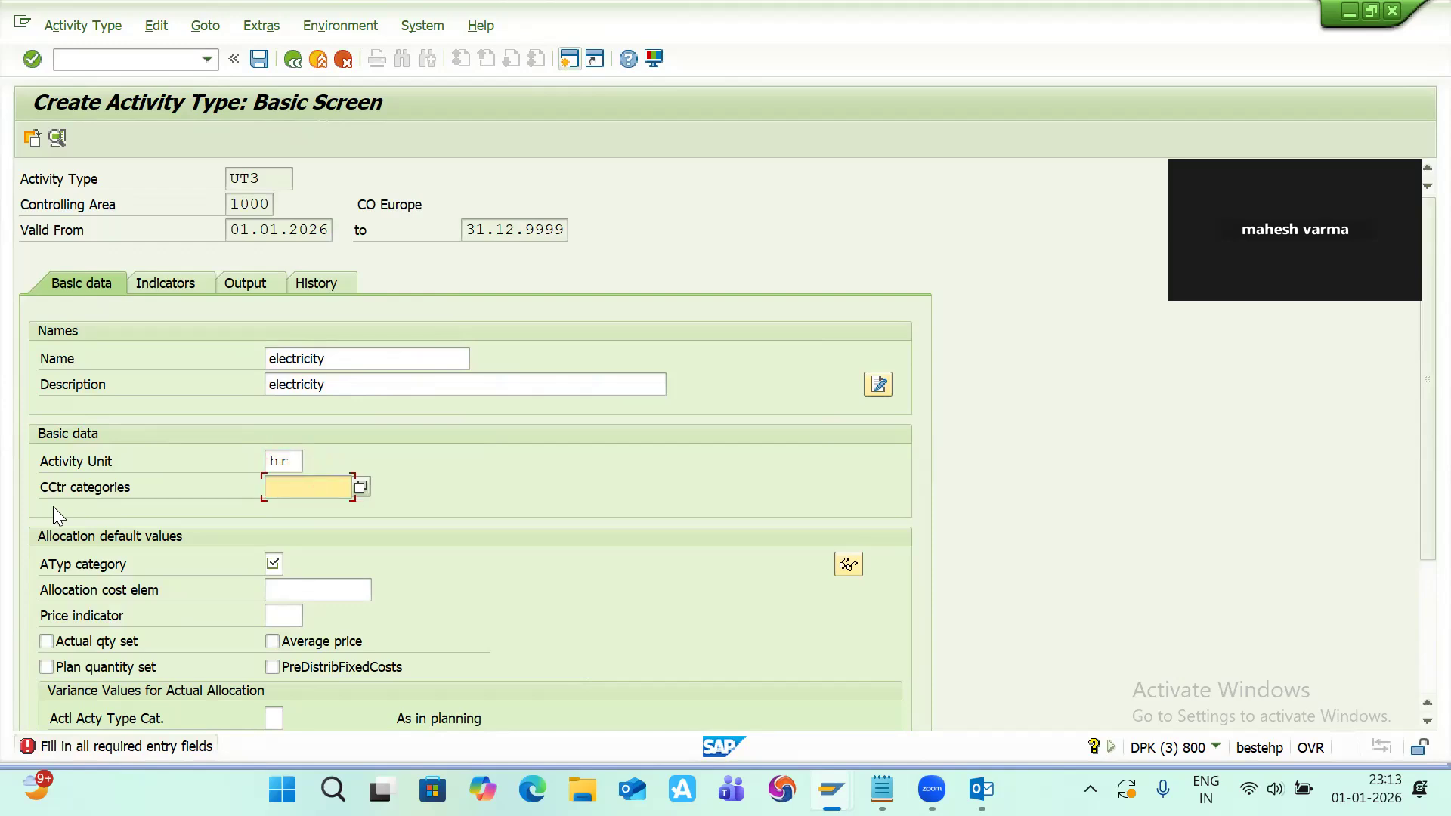
key("Down")
key("Return")
scroll(89, 520, "down", 1)
left_click(275, 538)
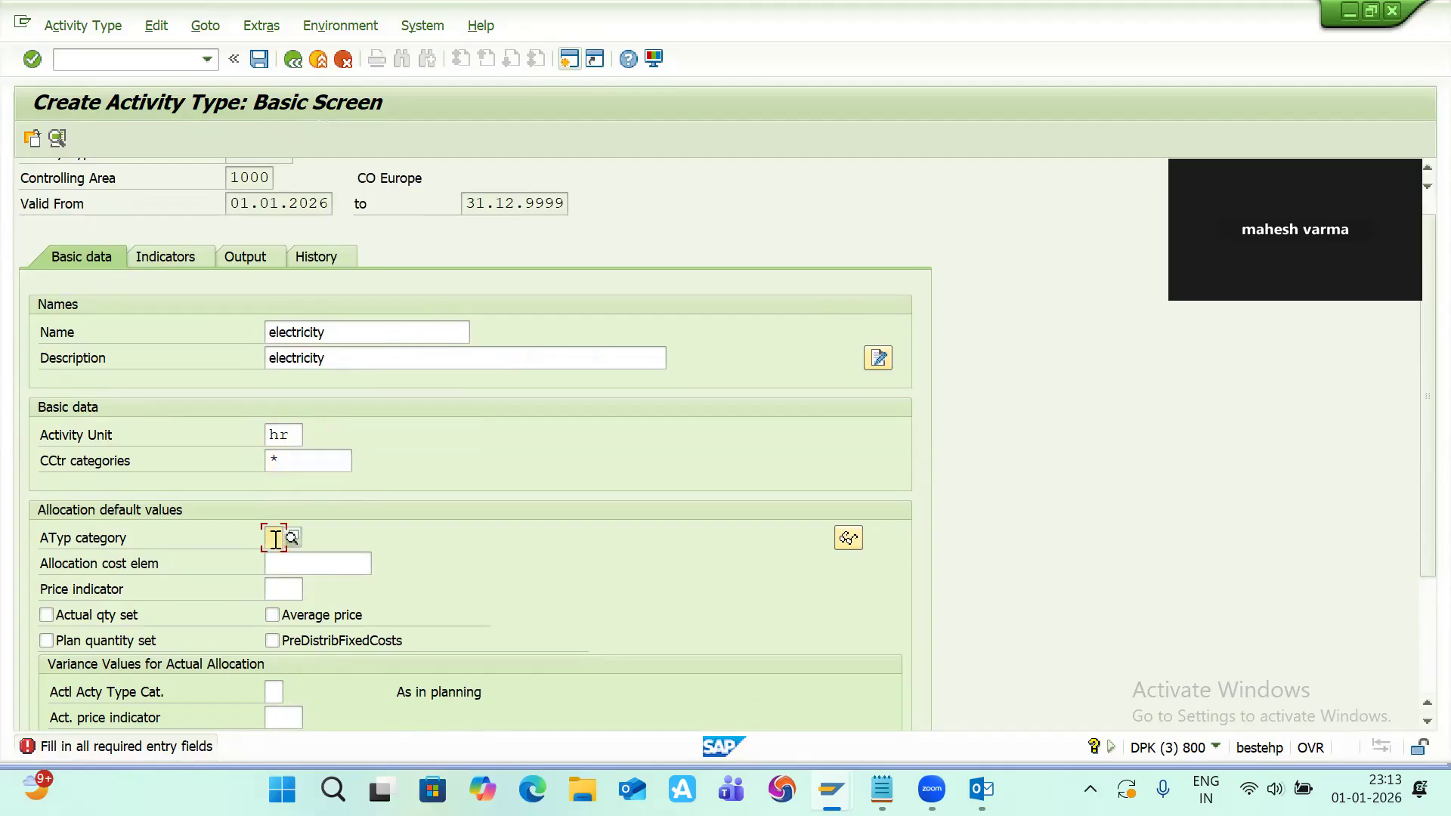
Step: Set UT3's activity type category to 1 and allocation cost element to MA3, then save the activity type
type("1")
key("Tab")
left_click(380, 563)
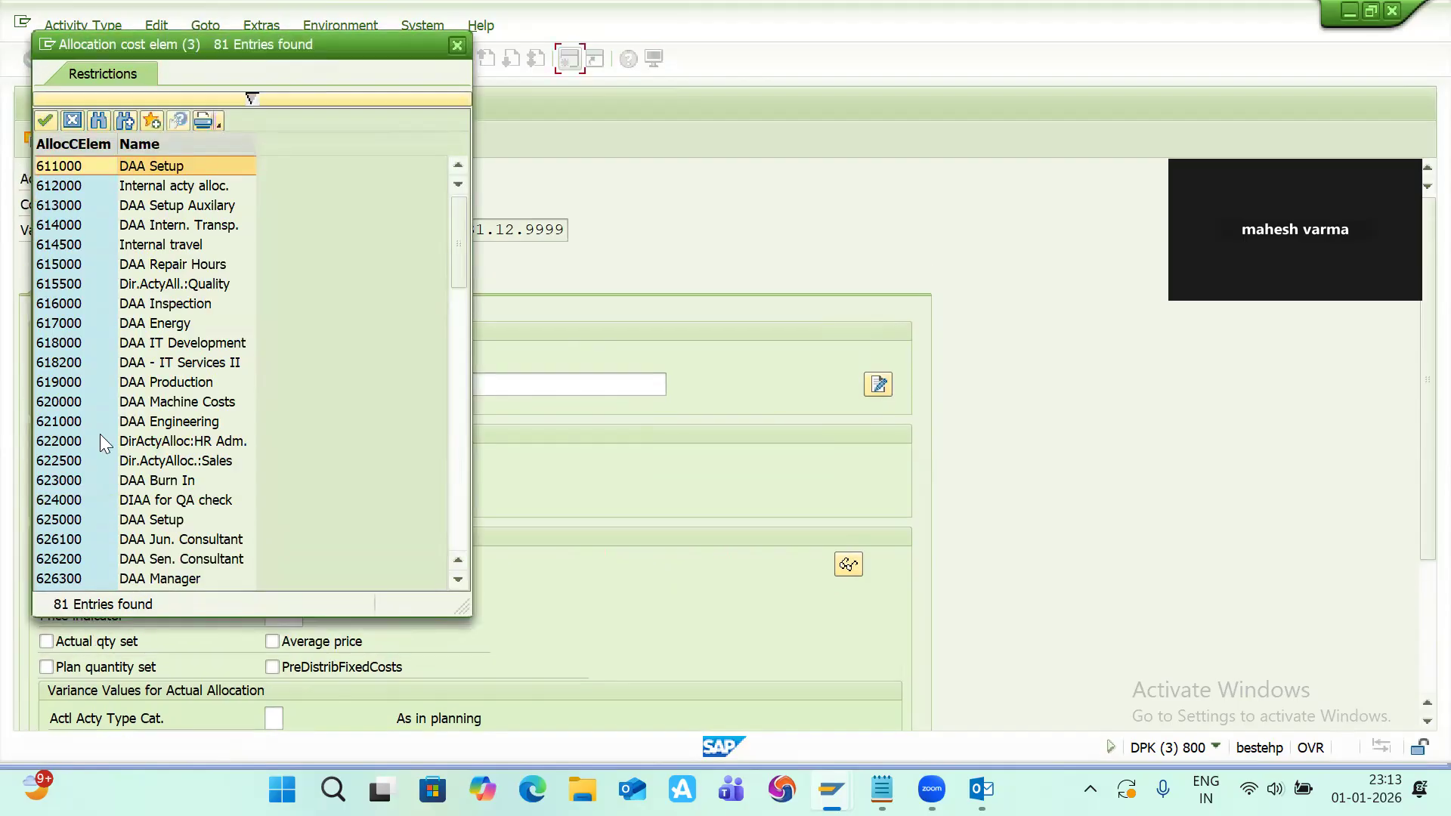
scroll(100, 434, "down", 15)
double_click(71, 519)
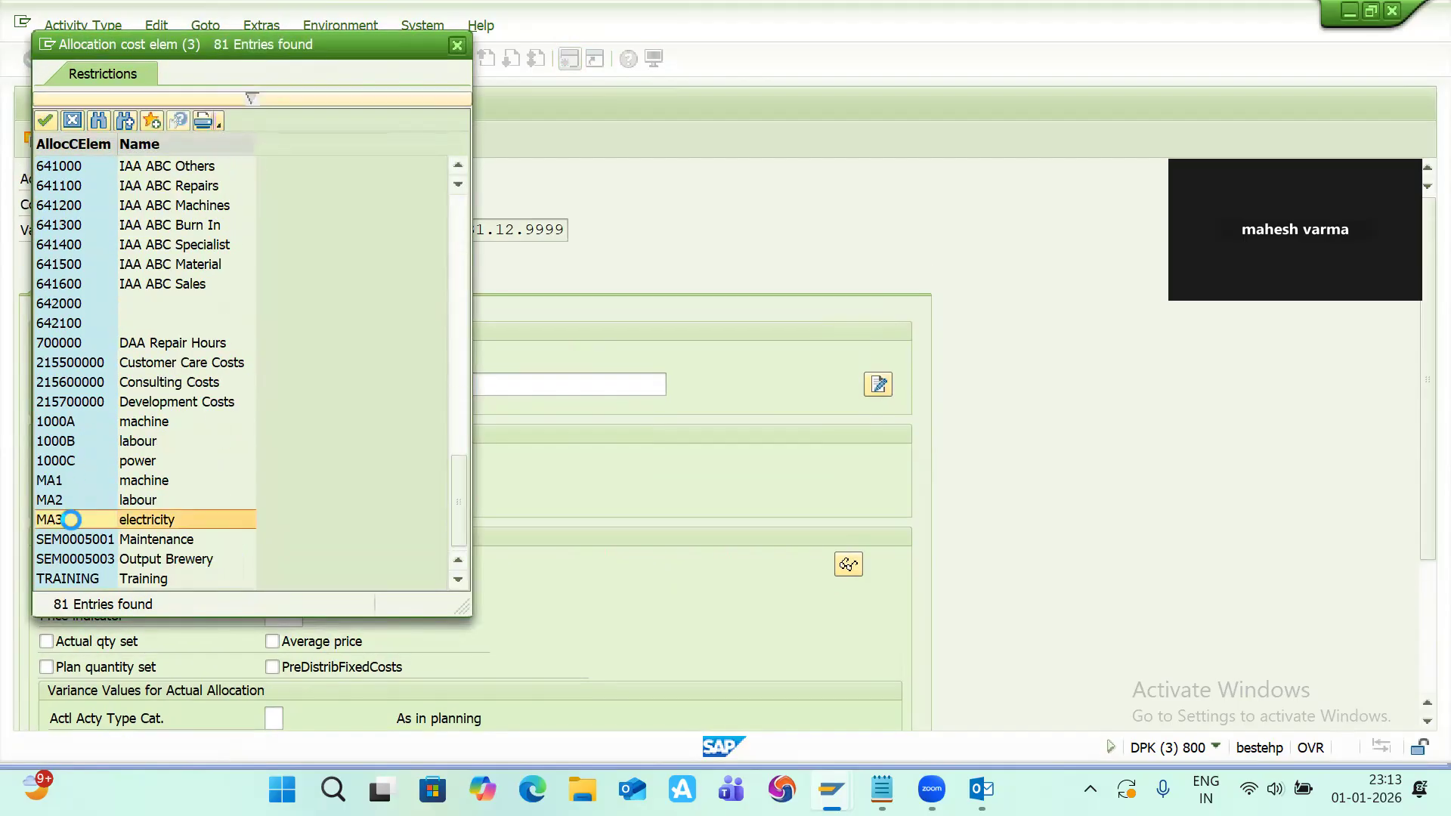
key("Return")
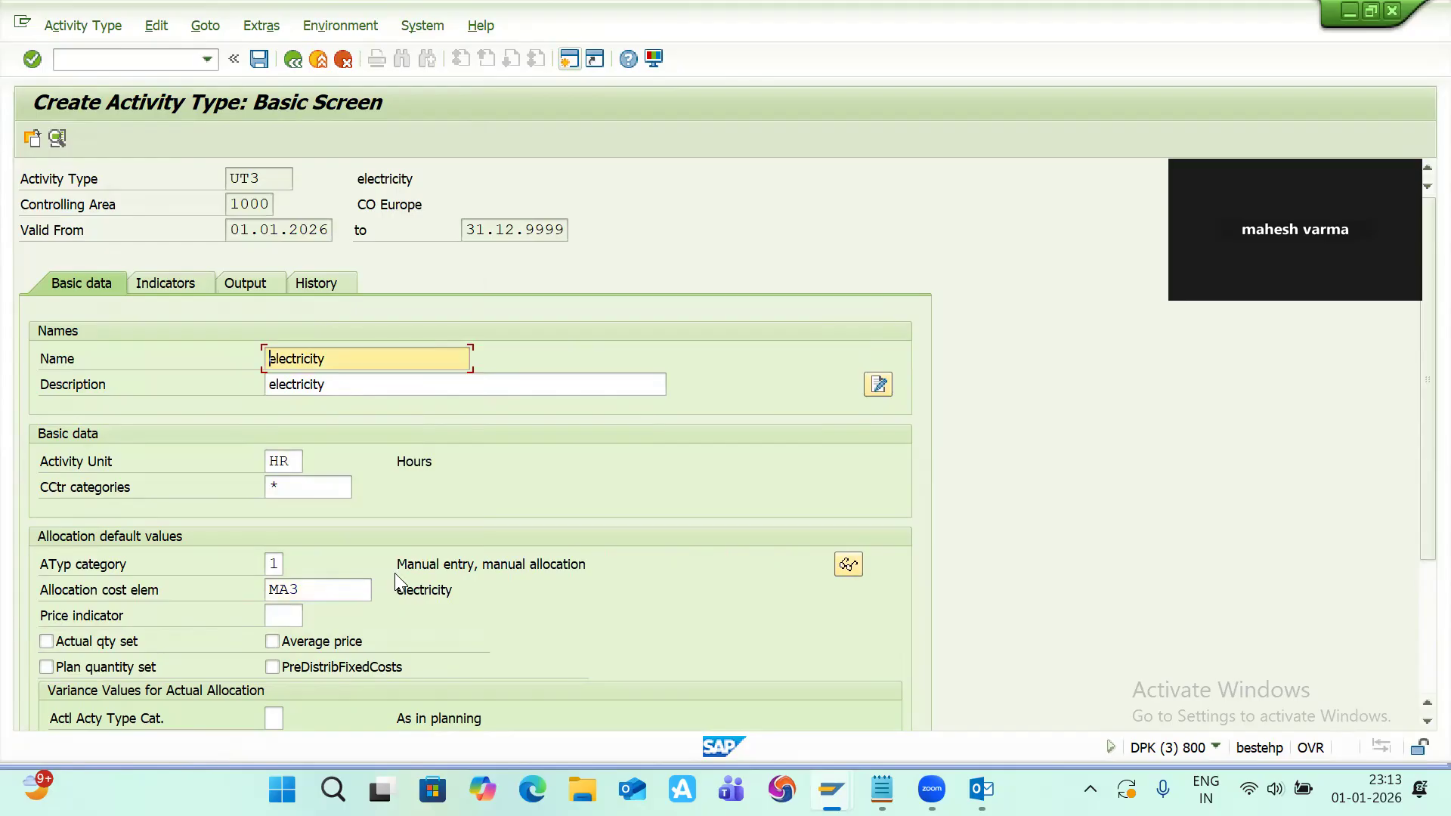
key("ctrl+s")
Step: Switch to the work center and try to look up activity types for the Machine activity row
key("alt+Tab")
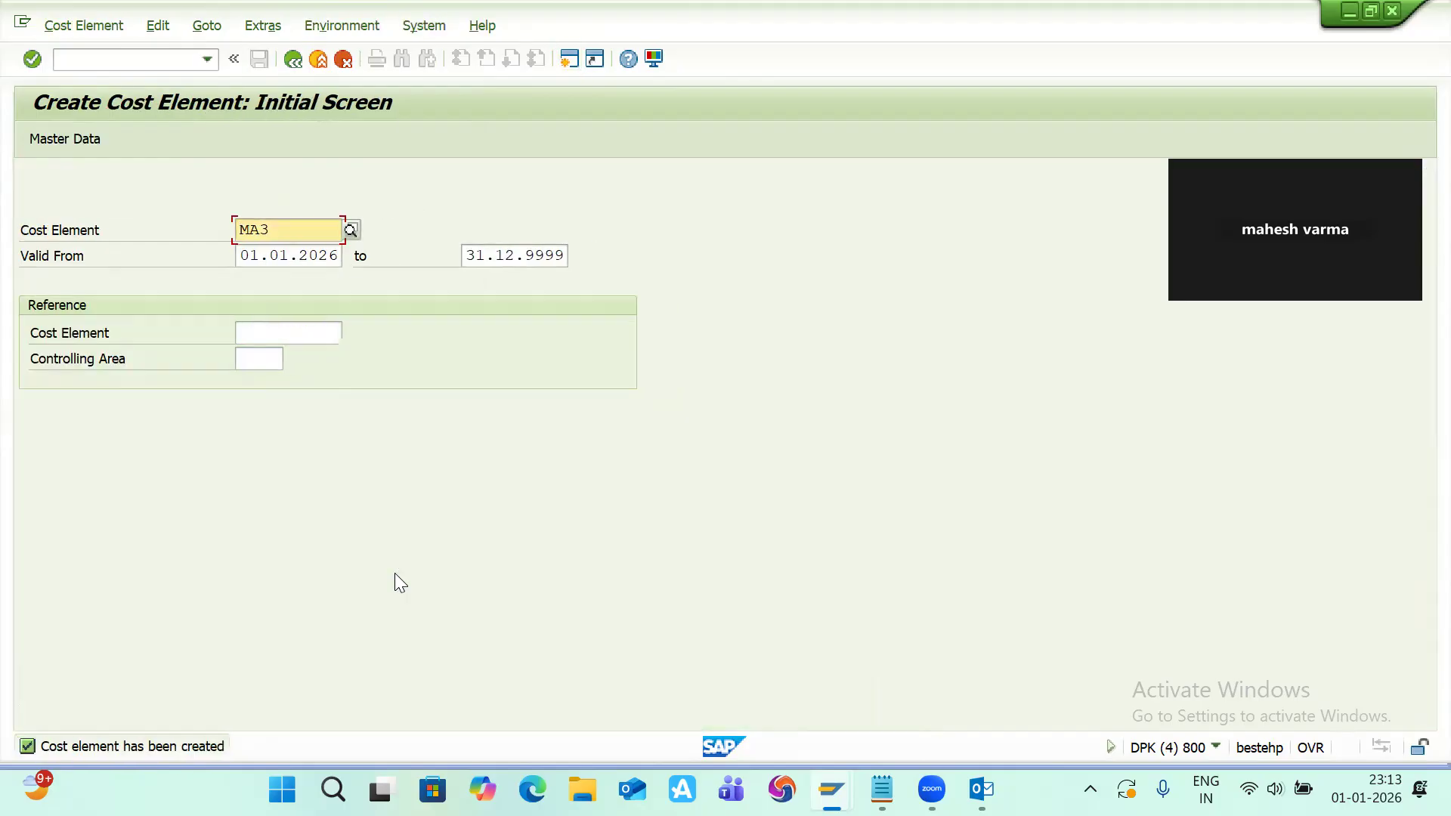
key("alt+Tab")
key("alt+Tab")
key("alt+Tab")
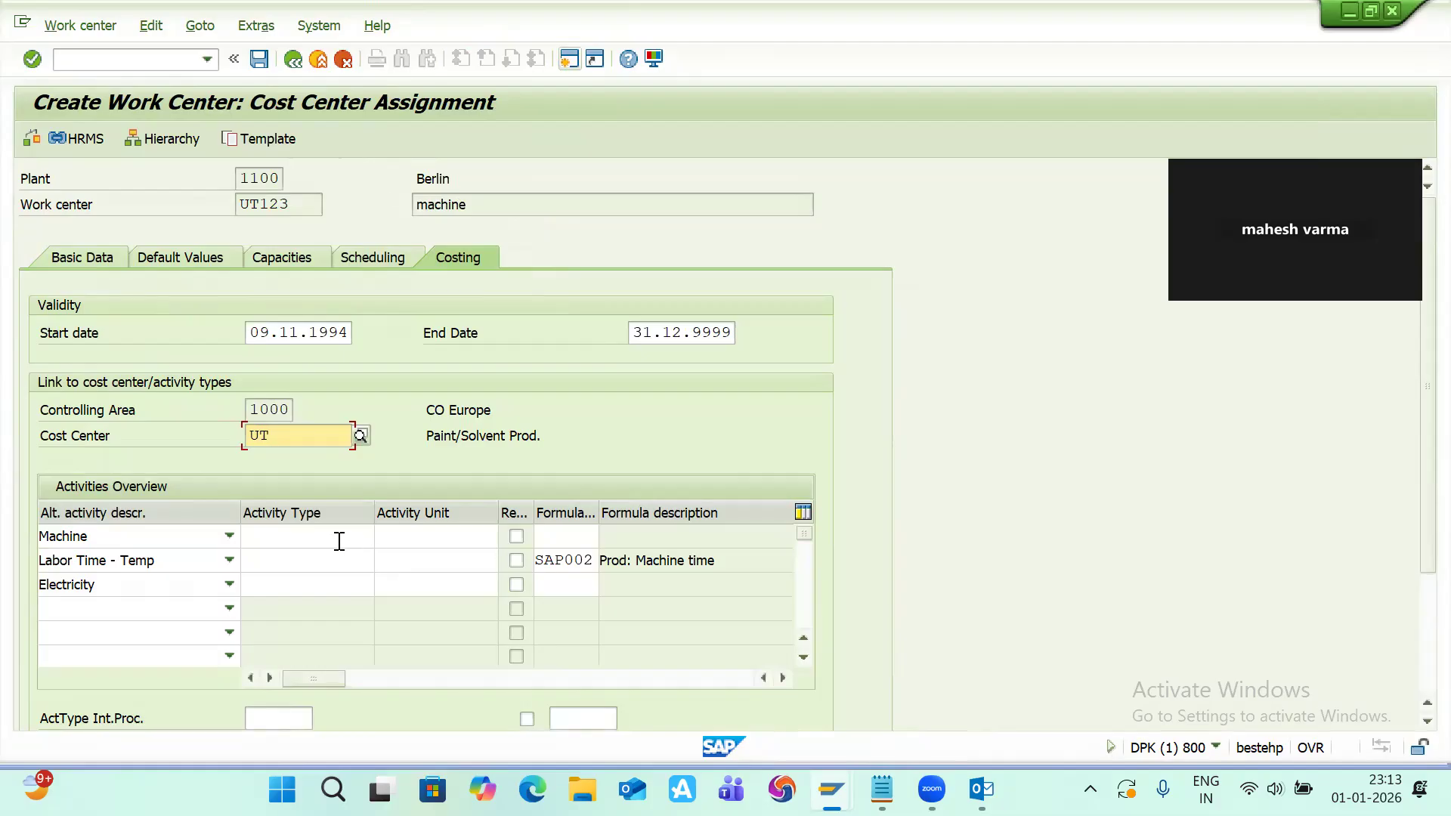
left_click(338, 541)
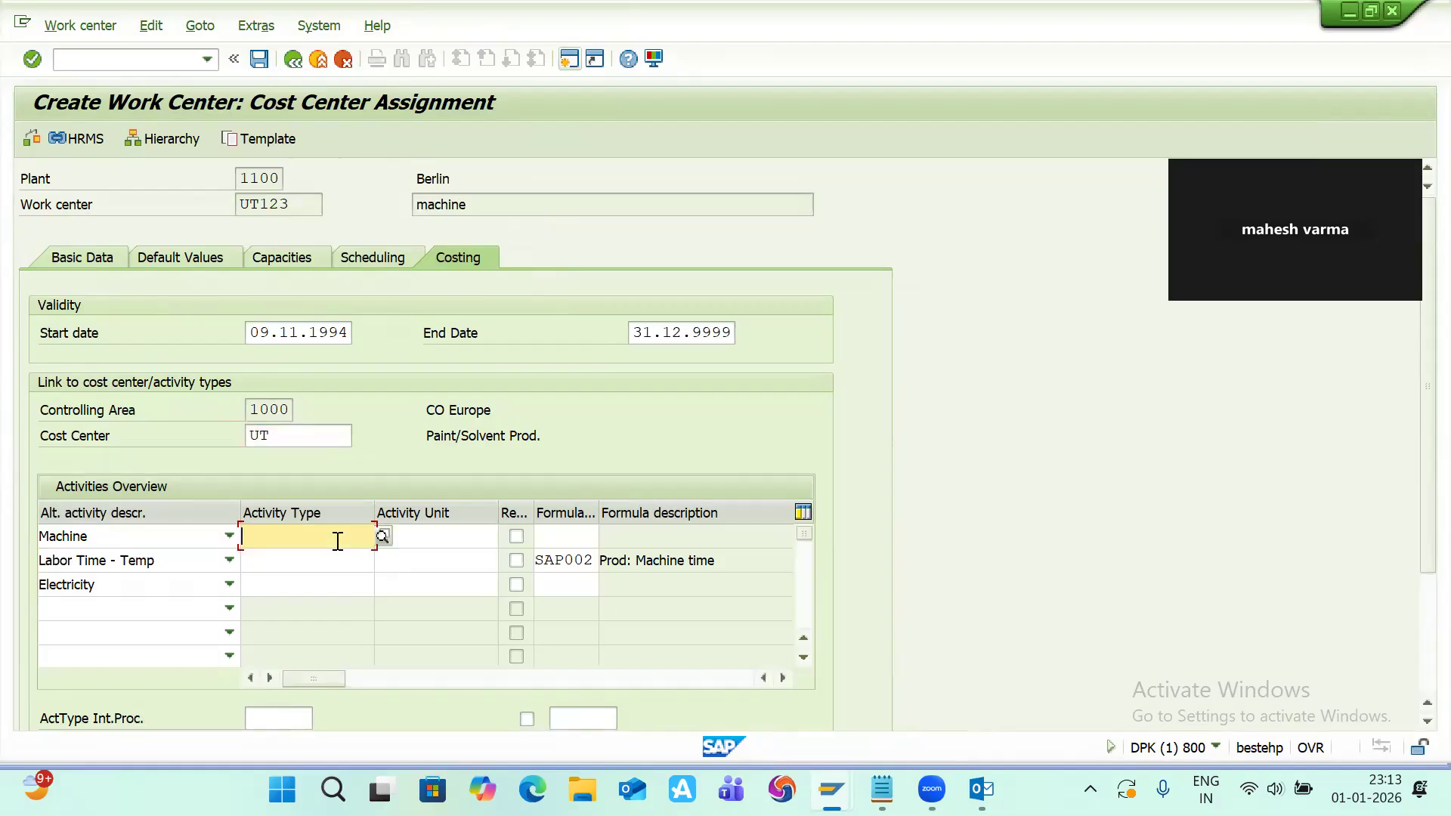
left_click(382, 536)
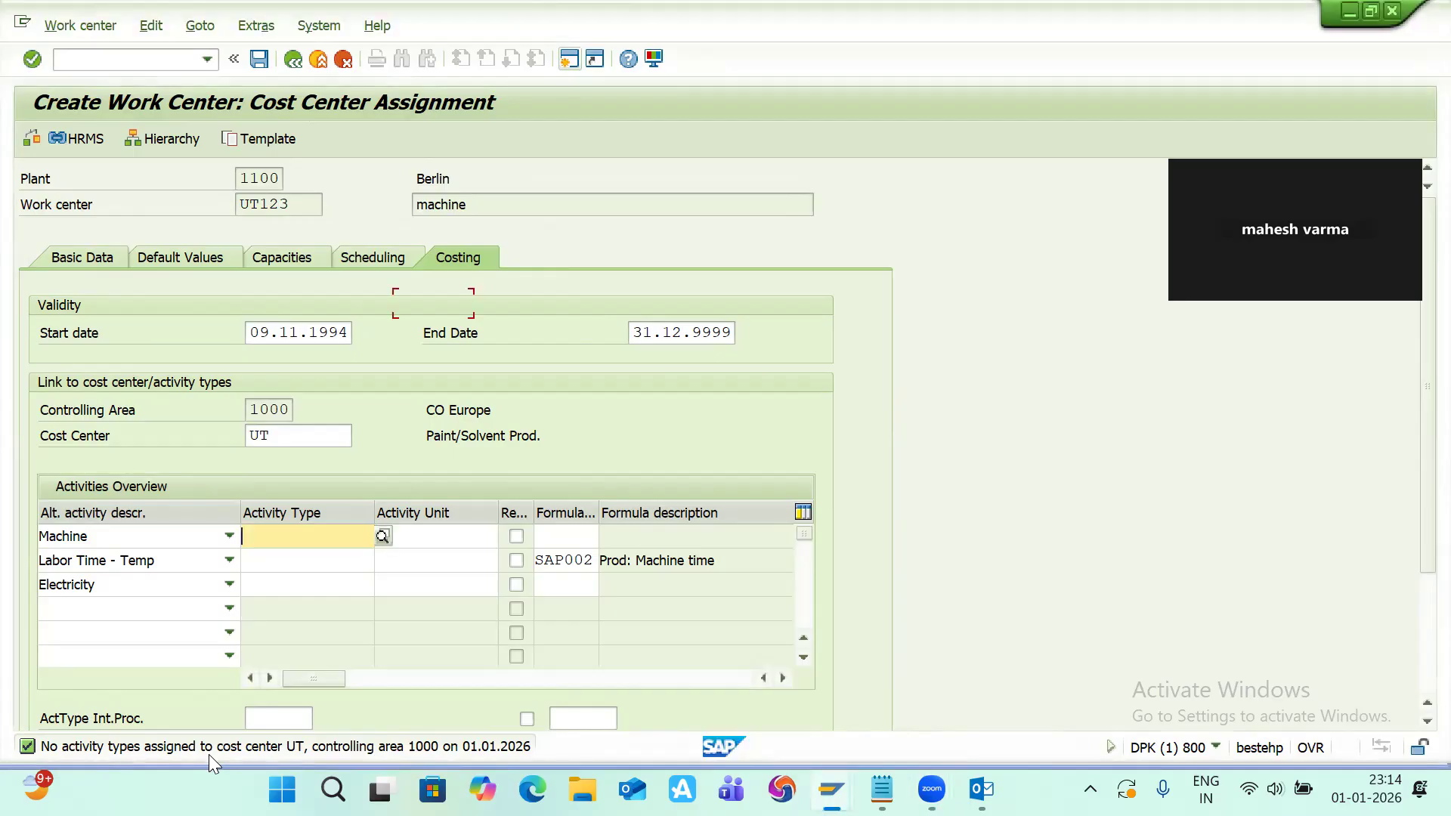
Step: Leave the cost element transaction and open activity type price planning with transaction KP26
key("alt+Tab")
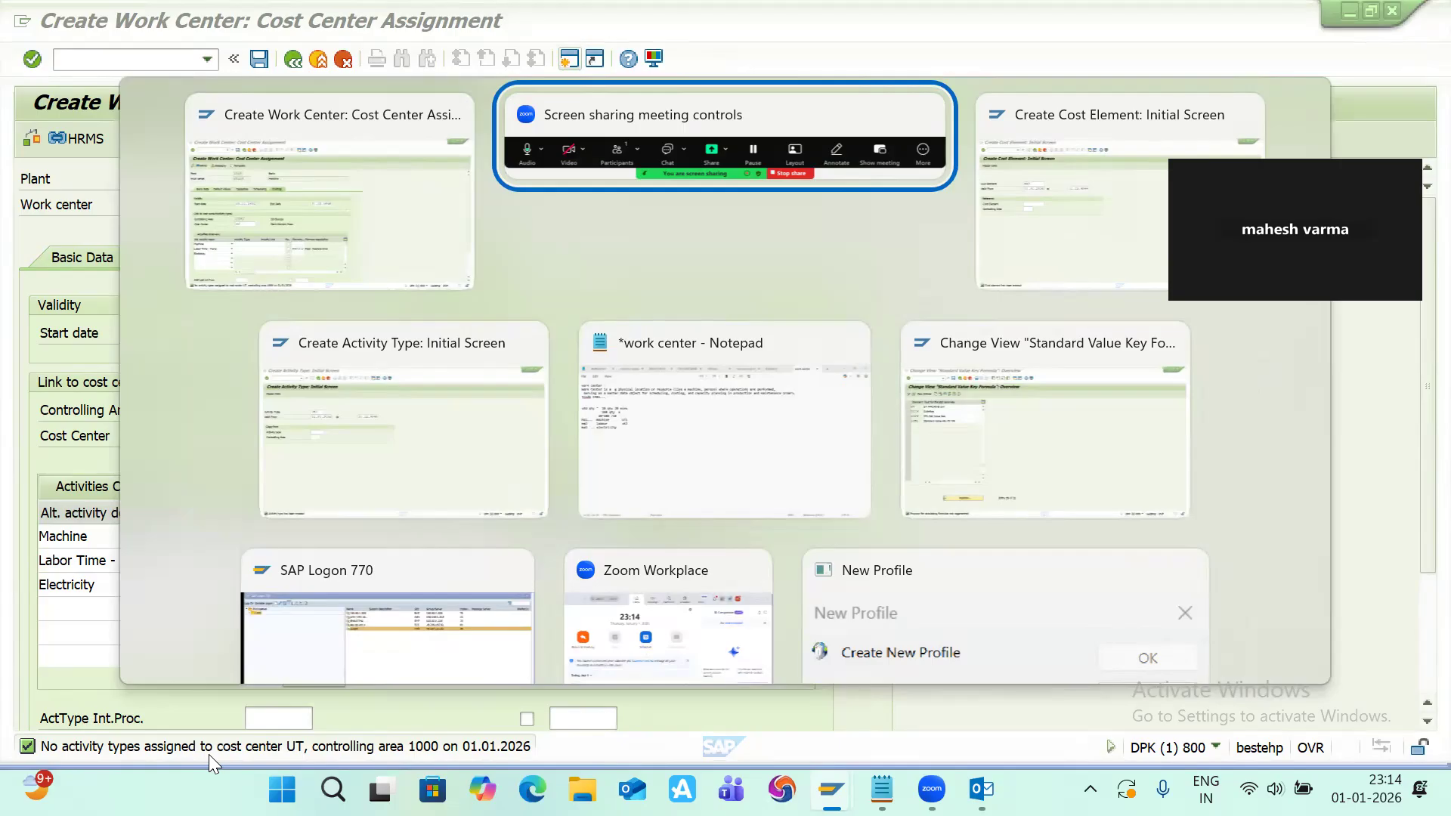
key("alt+Tab")
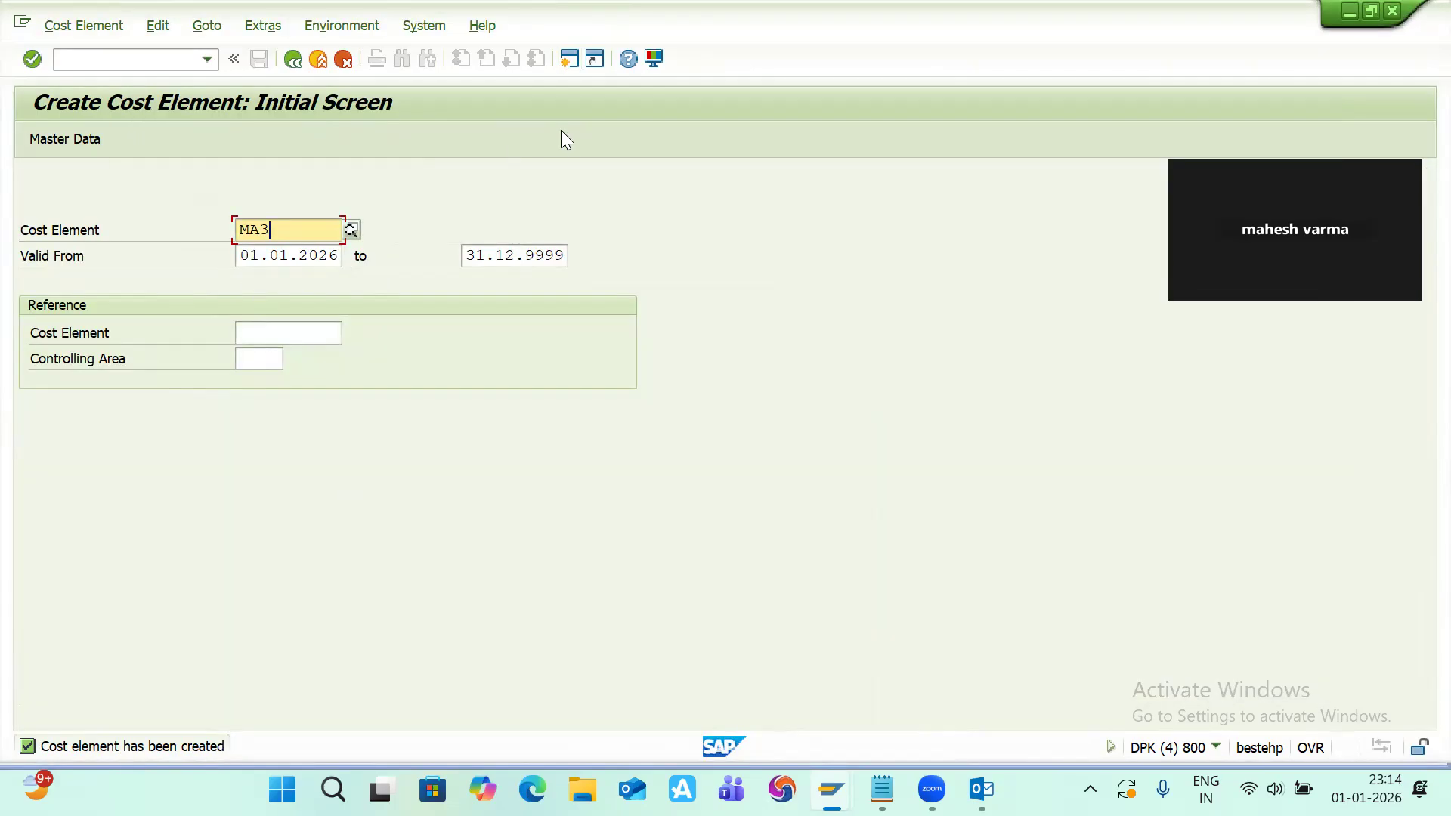
left_click(409, 239)
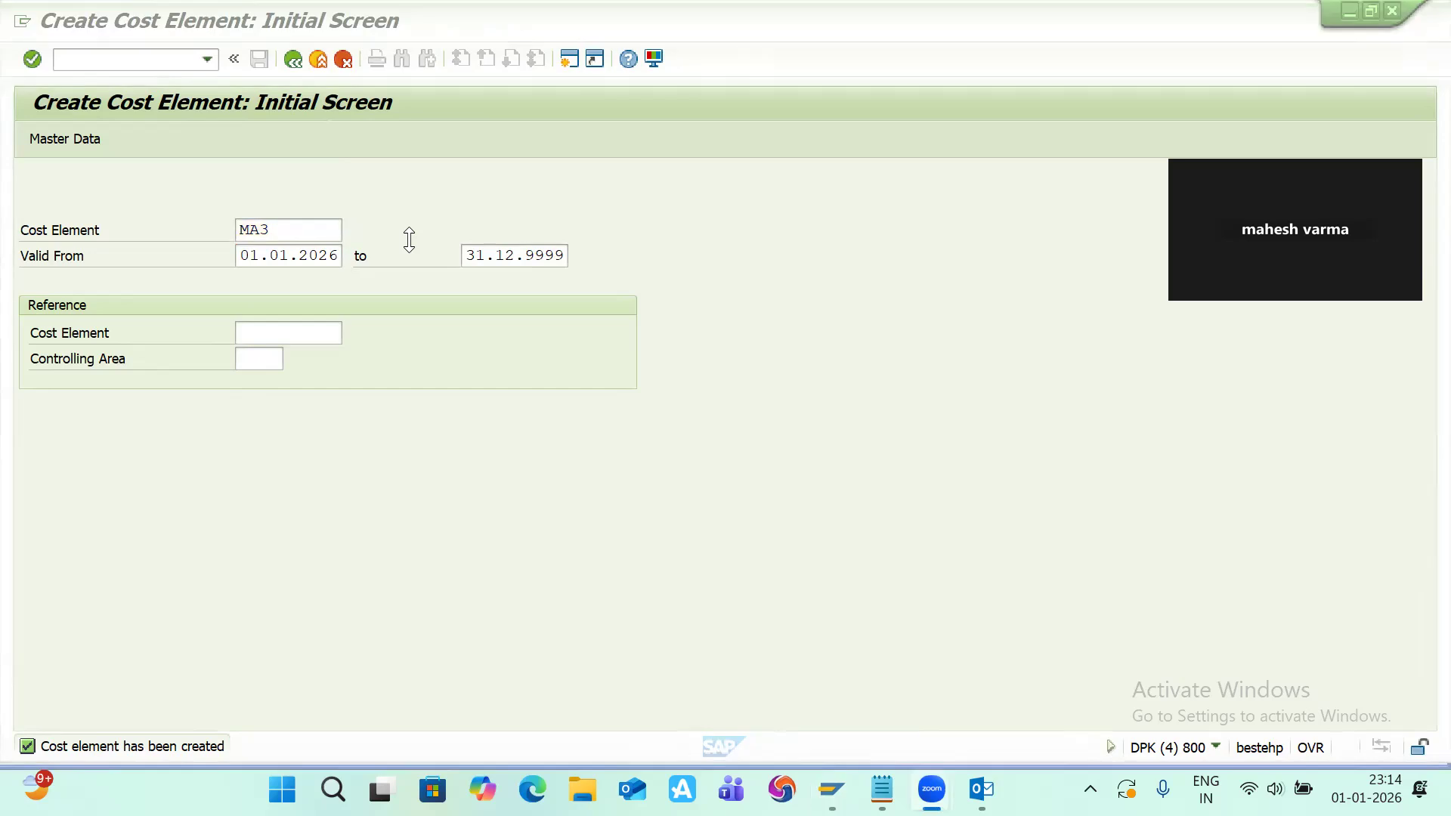
left_click(147, 54)
type("/n")
key("Return")
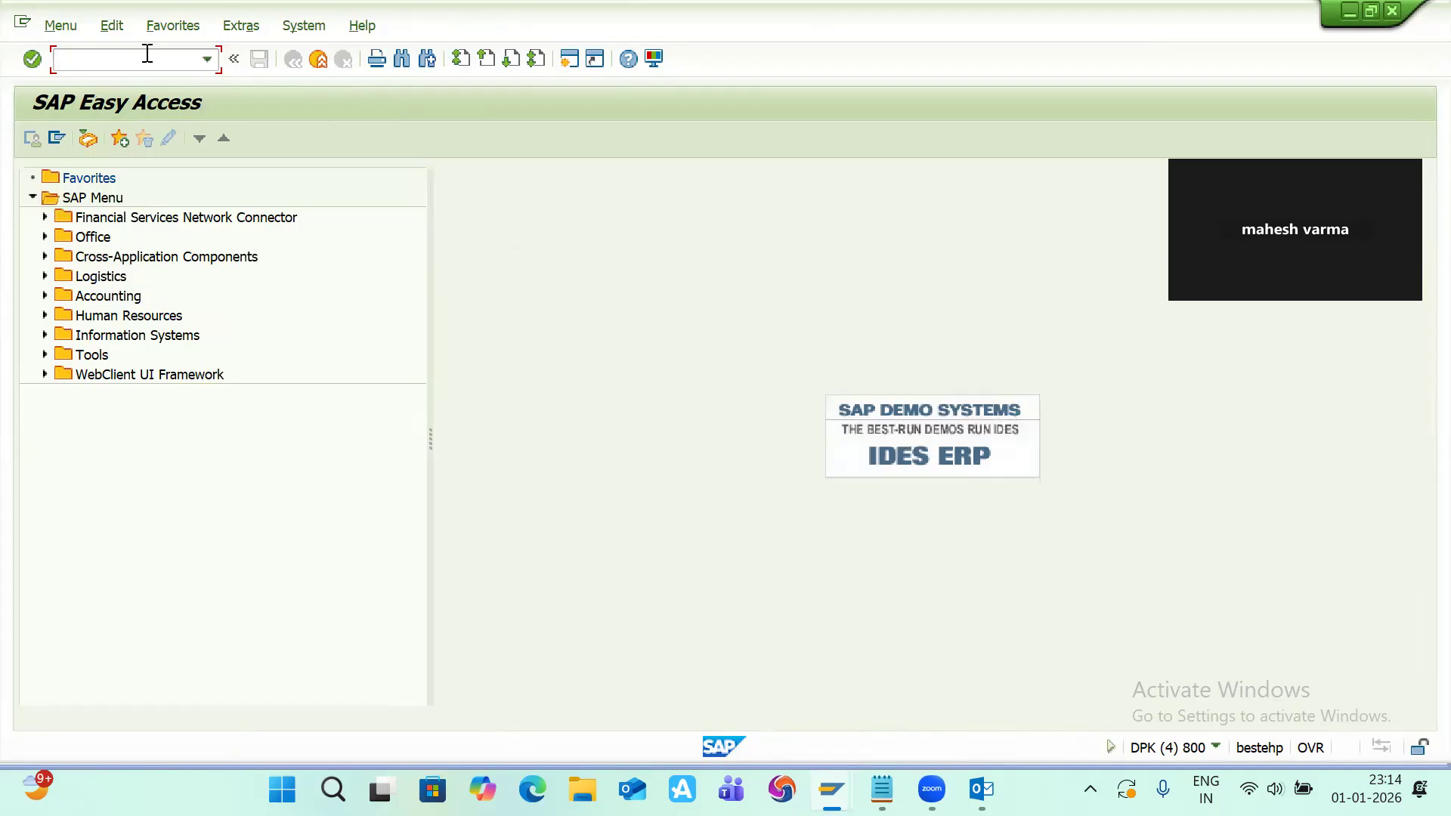
type("kp01")
key("Return")
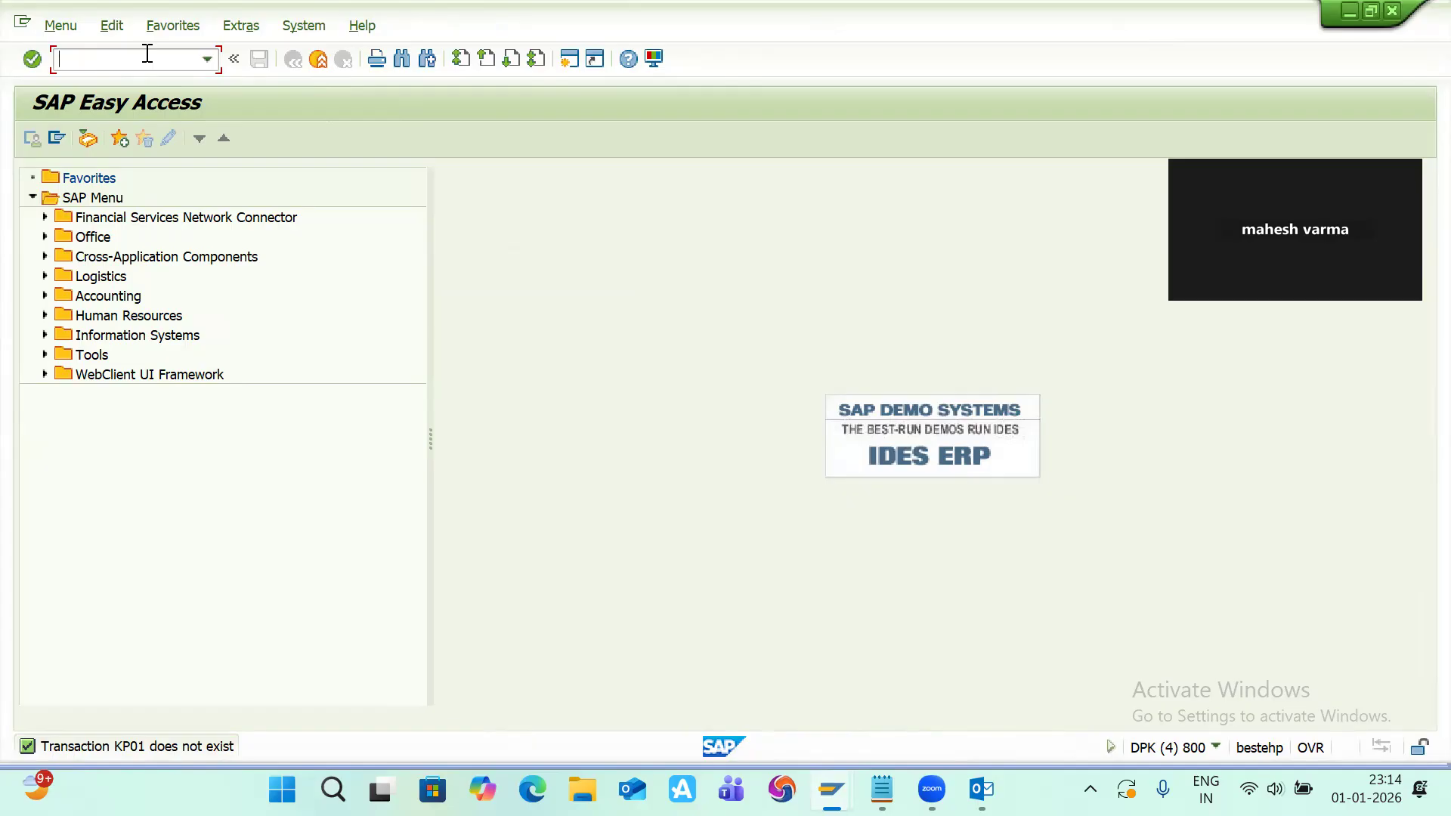
type("kp26")
key("Return")
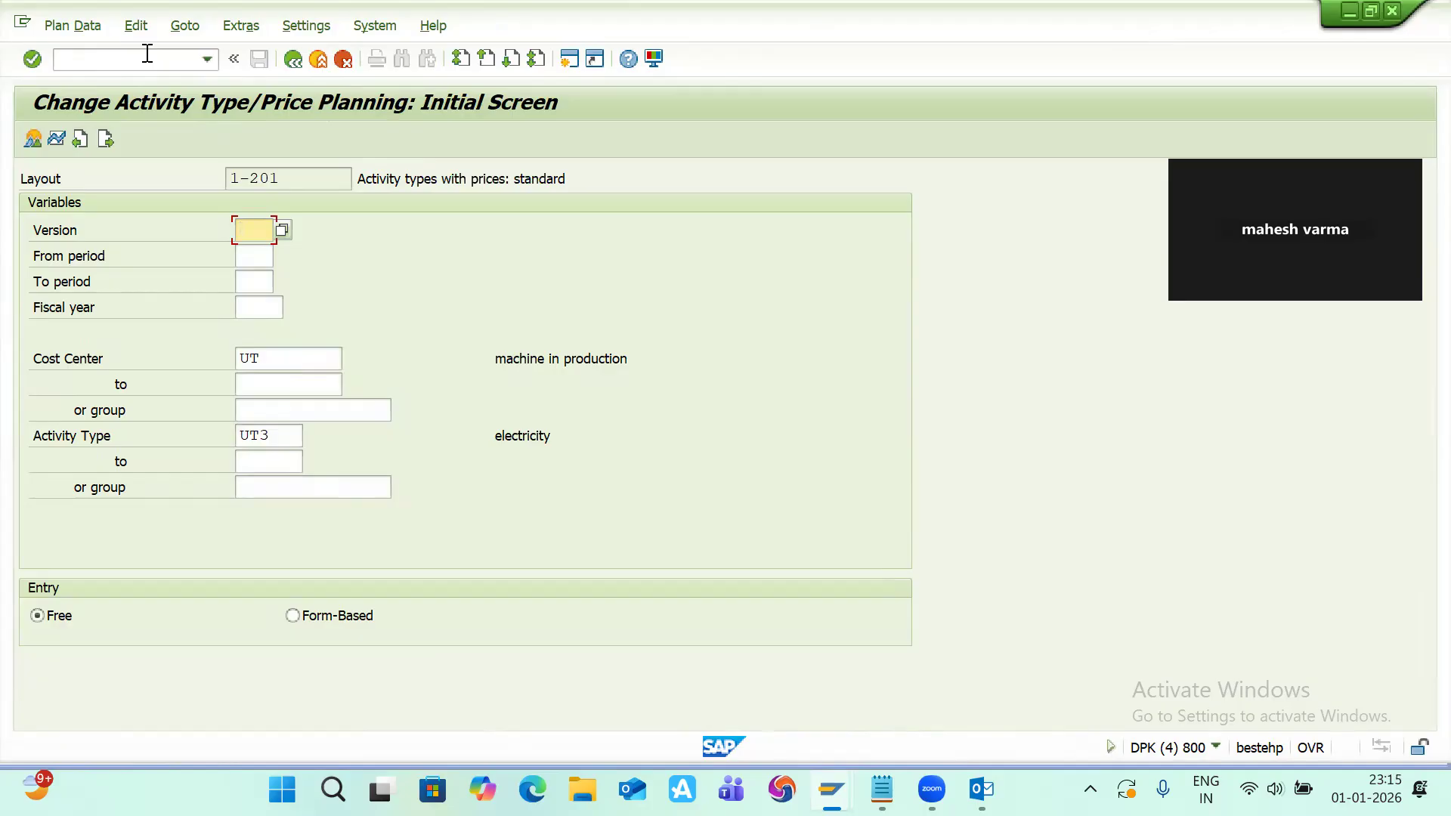
Step: Set planning version 0, to period 10, fiscal year 2026, and activity types UT1 to ut3
type("0")
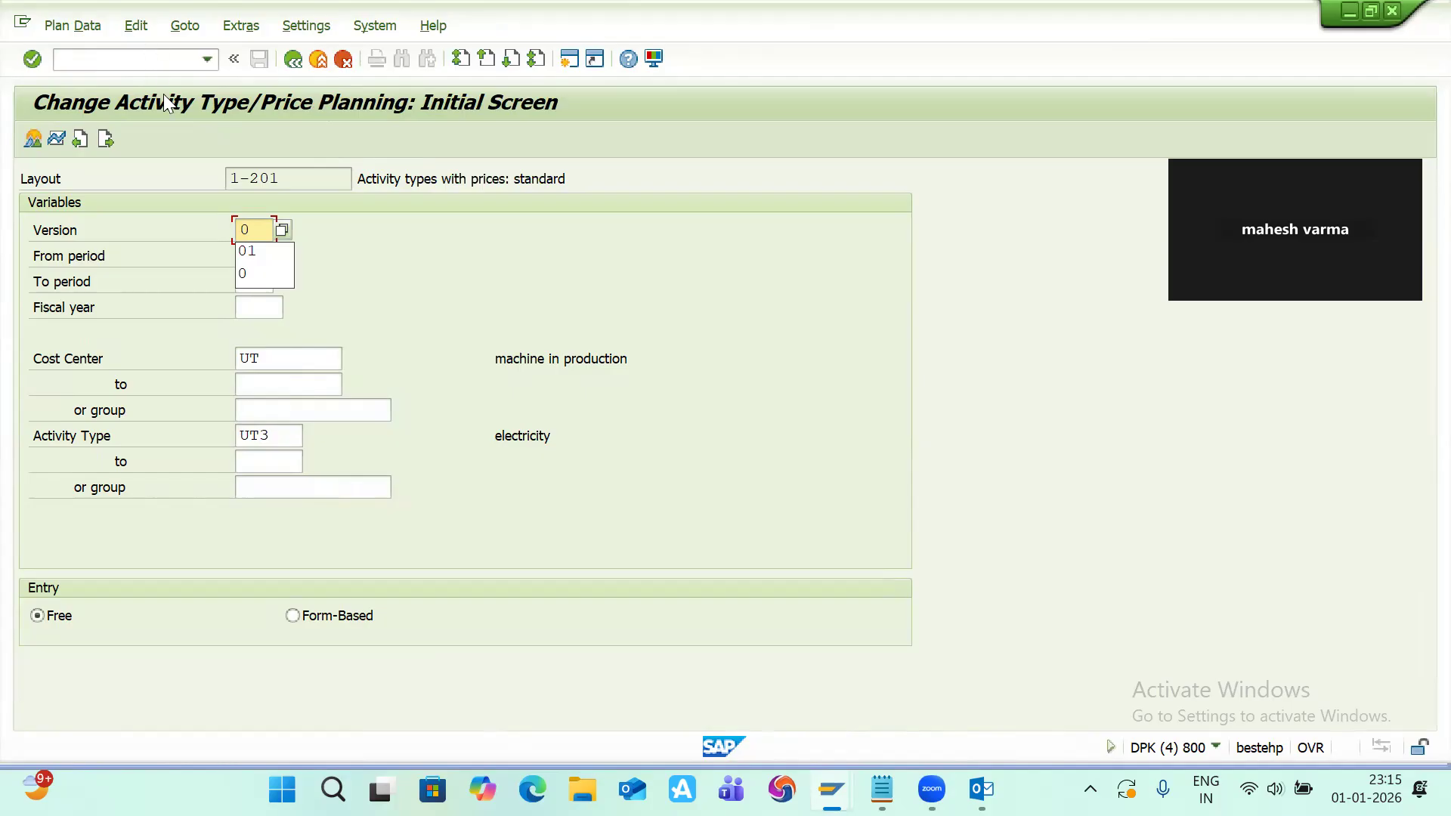
left_click(254, 273)
left_click(253, 279)
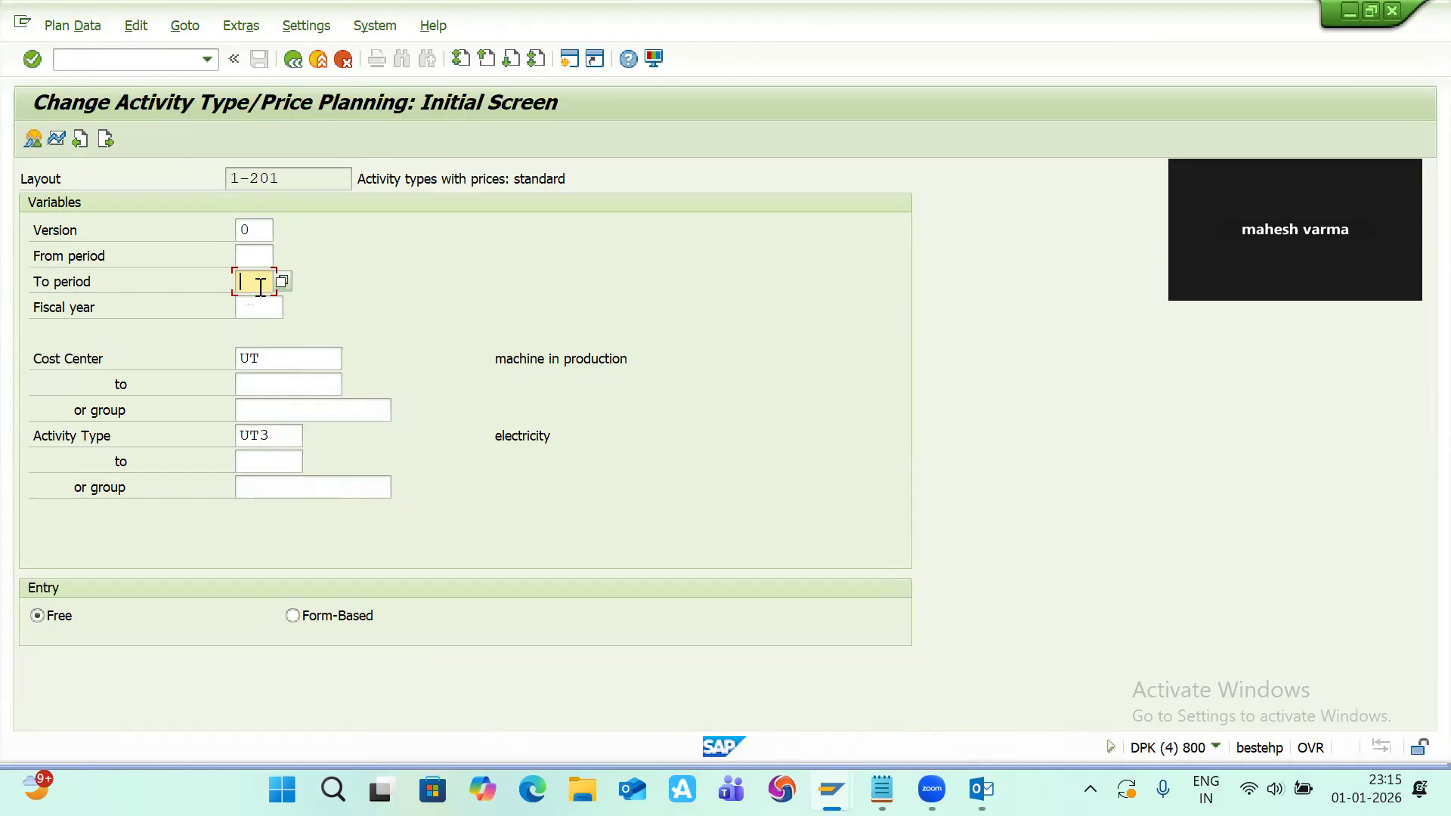
type("10")
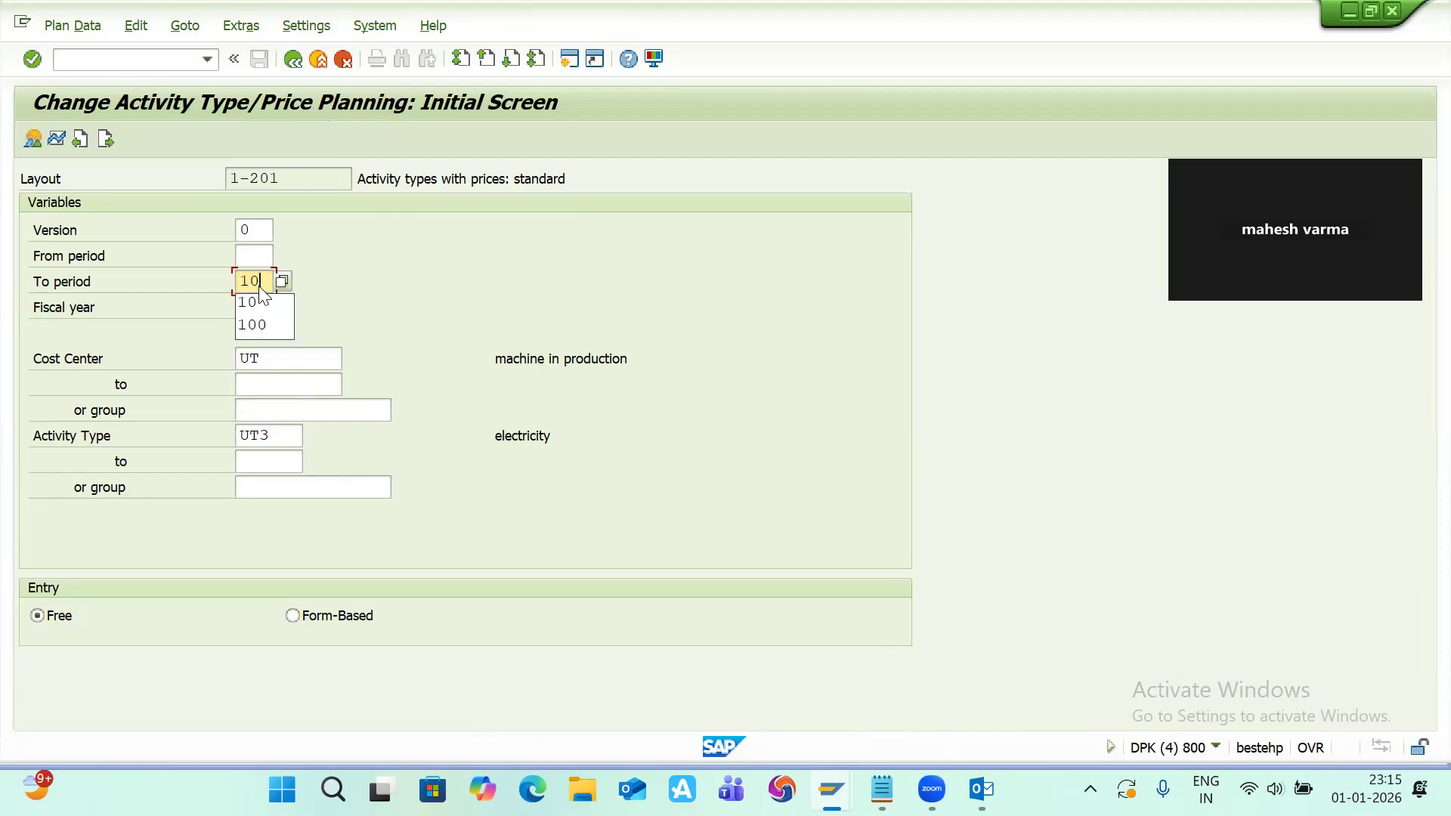
key("Tab")
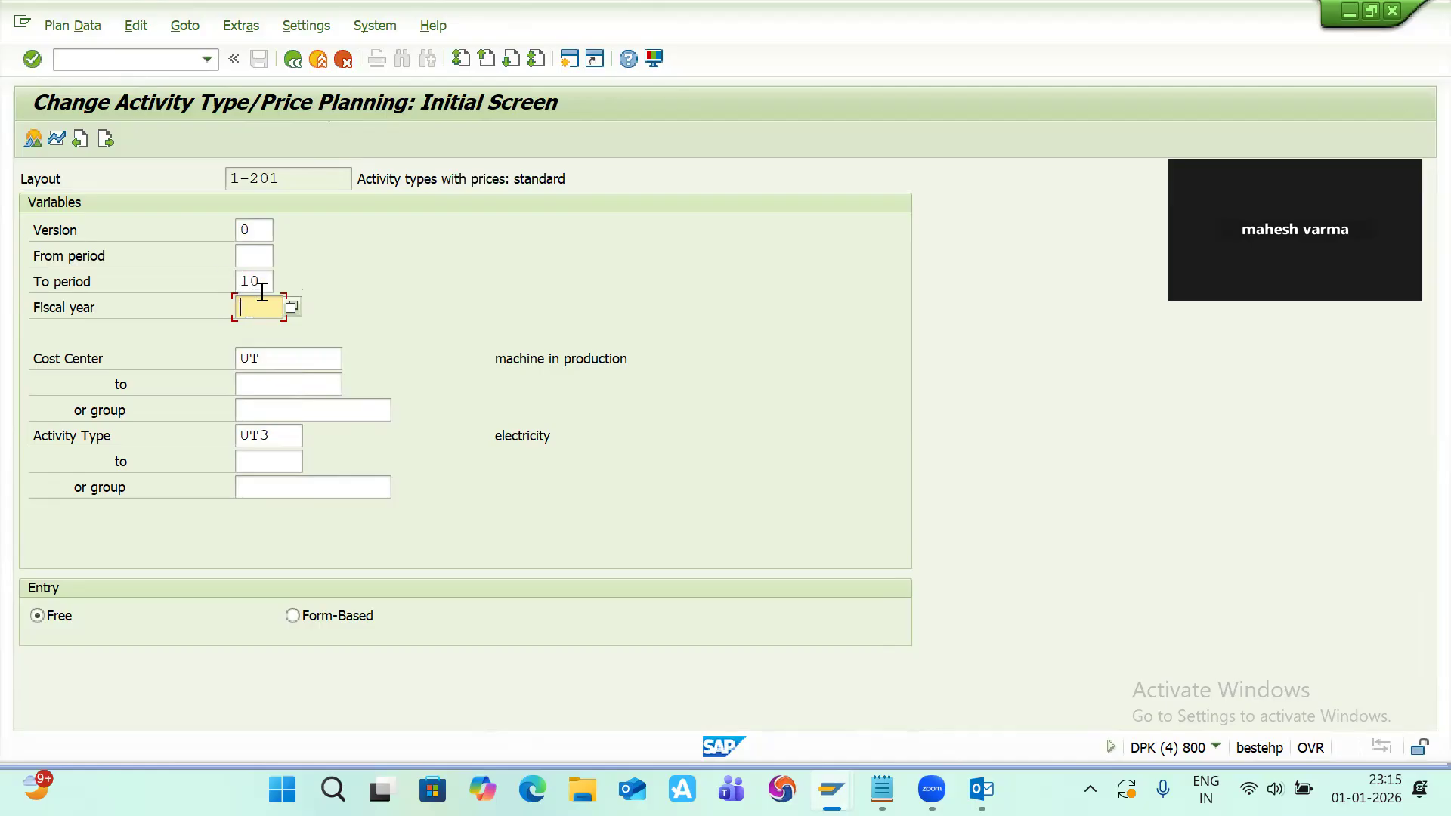
type("2026")
left_click(284, 434)
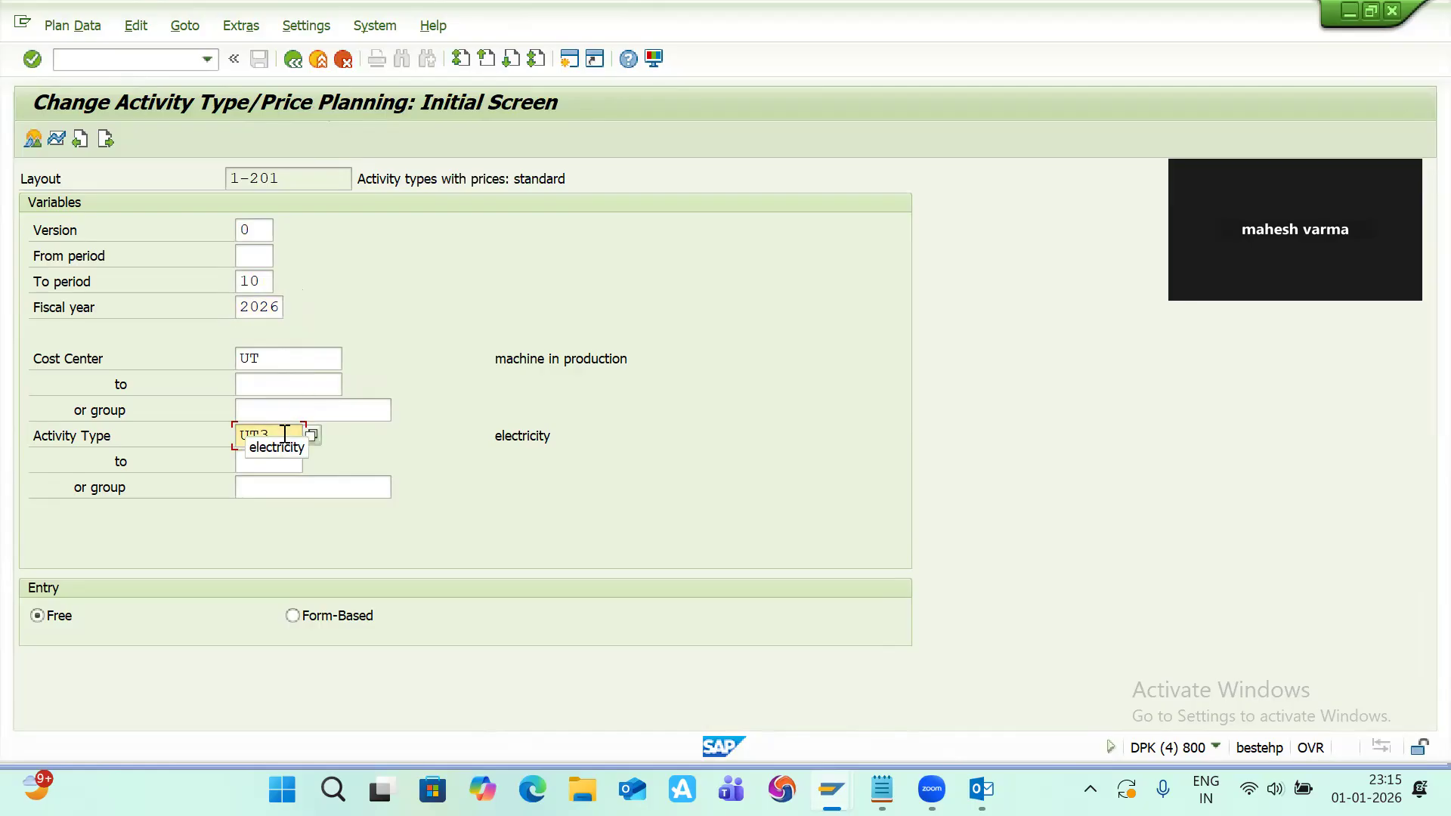
key("BackSpace")
type("1")
left_click(272, 460)
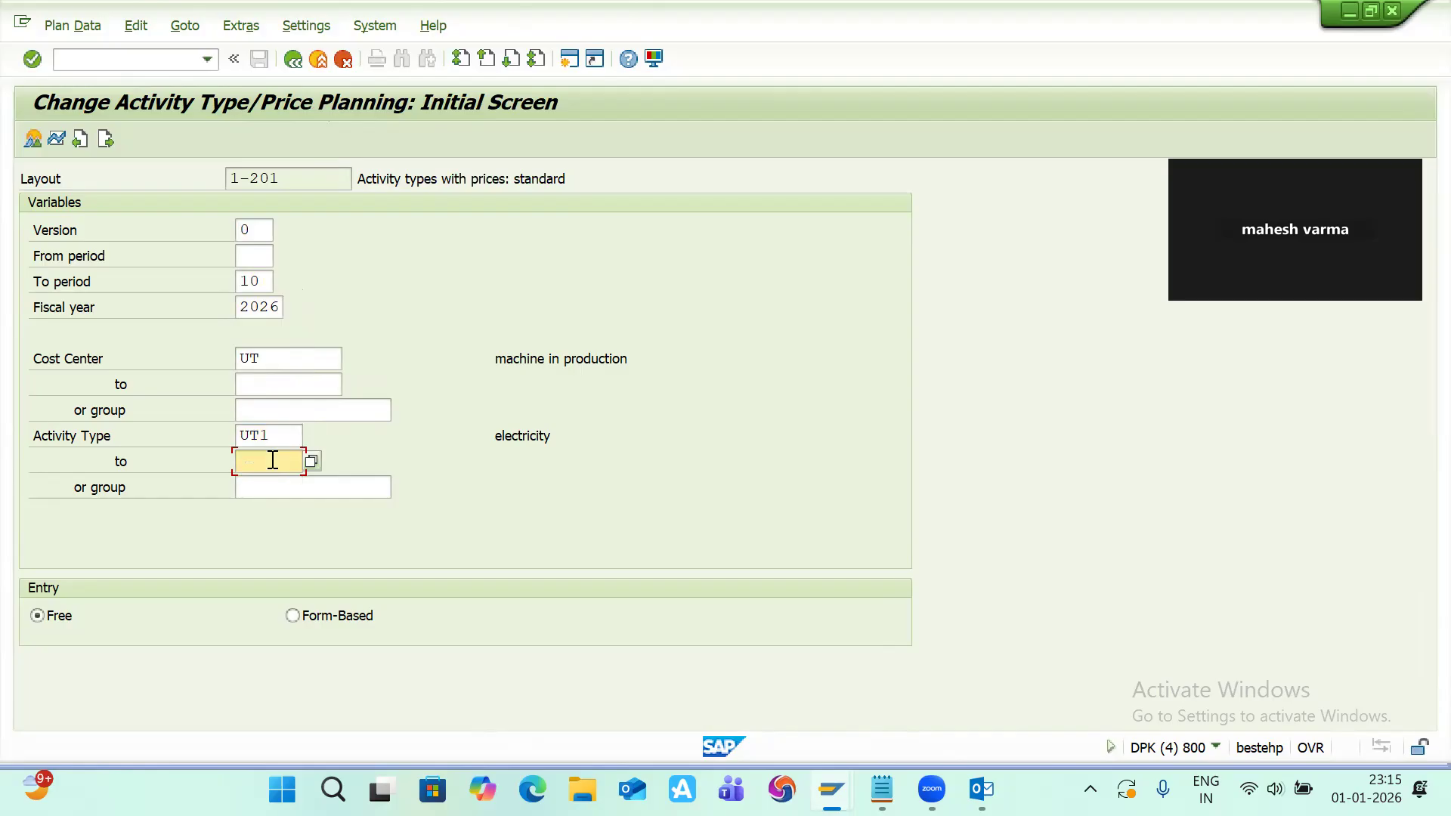
type("ut3")
Step: Review the notepad notes on cost elements and activity types
key("alt+Tab")
key("Tab")
key("Tab")
key("Tab")
key("Tab")
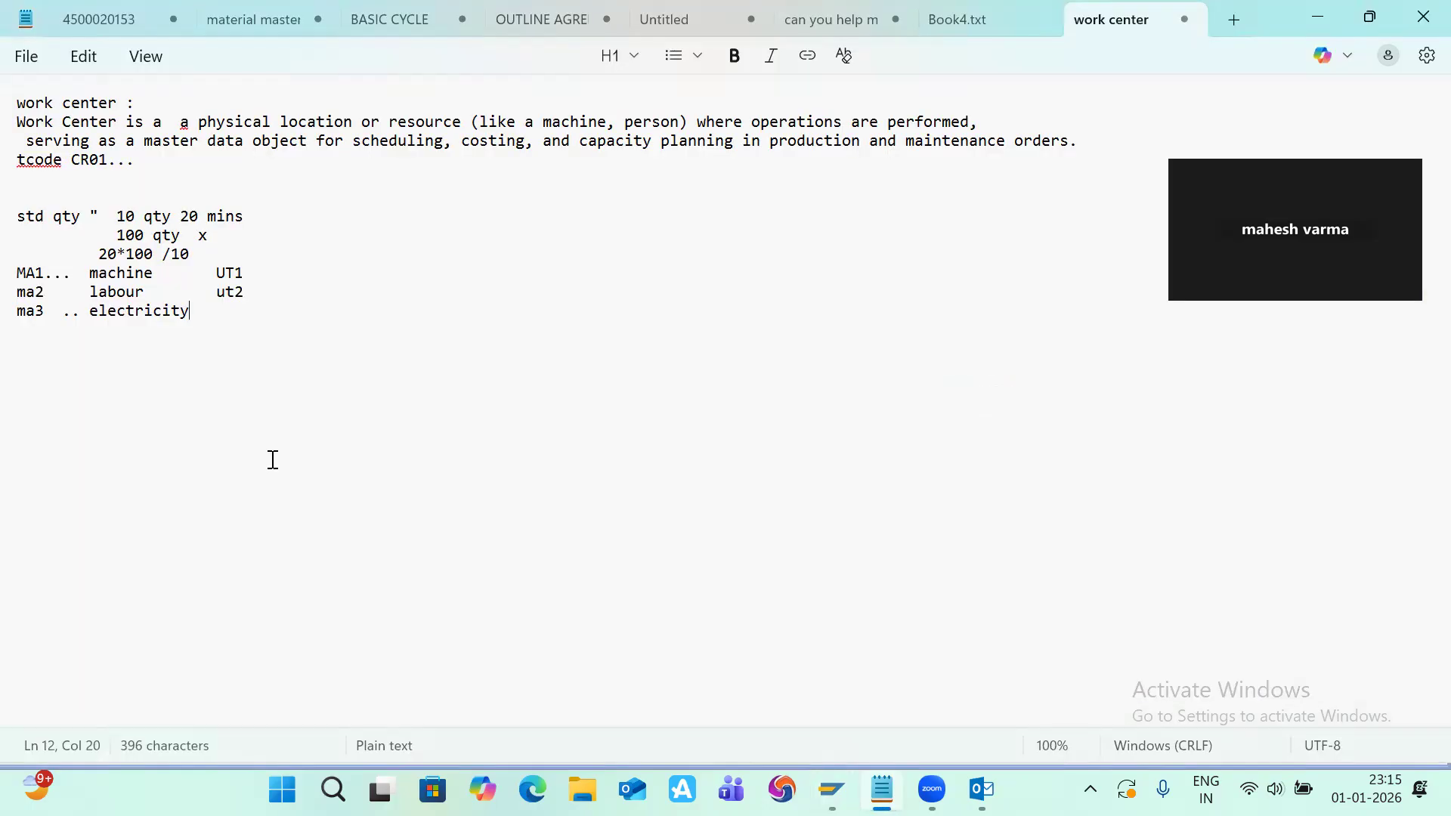
key("alt+Tab")
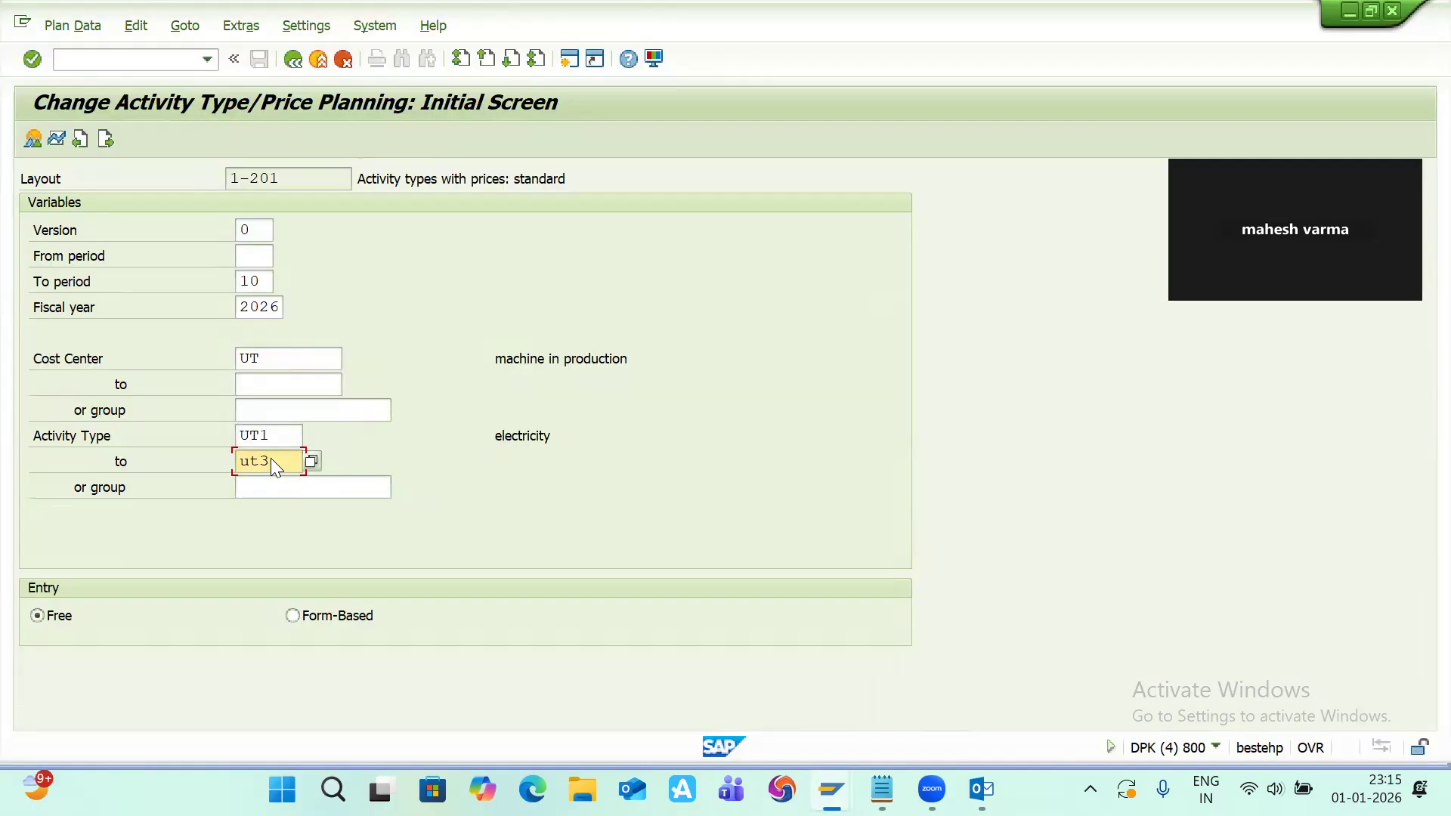
Step: Choose form-based entry, set the from period to 10, and open the planning overview screen
left_click(294, 615)
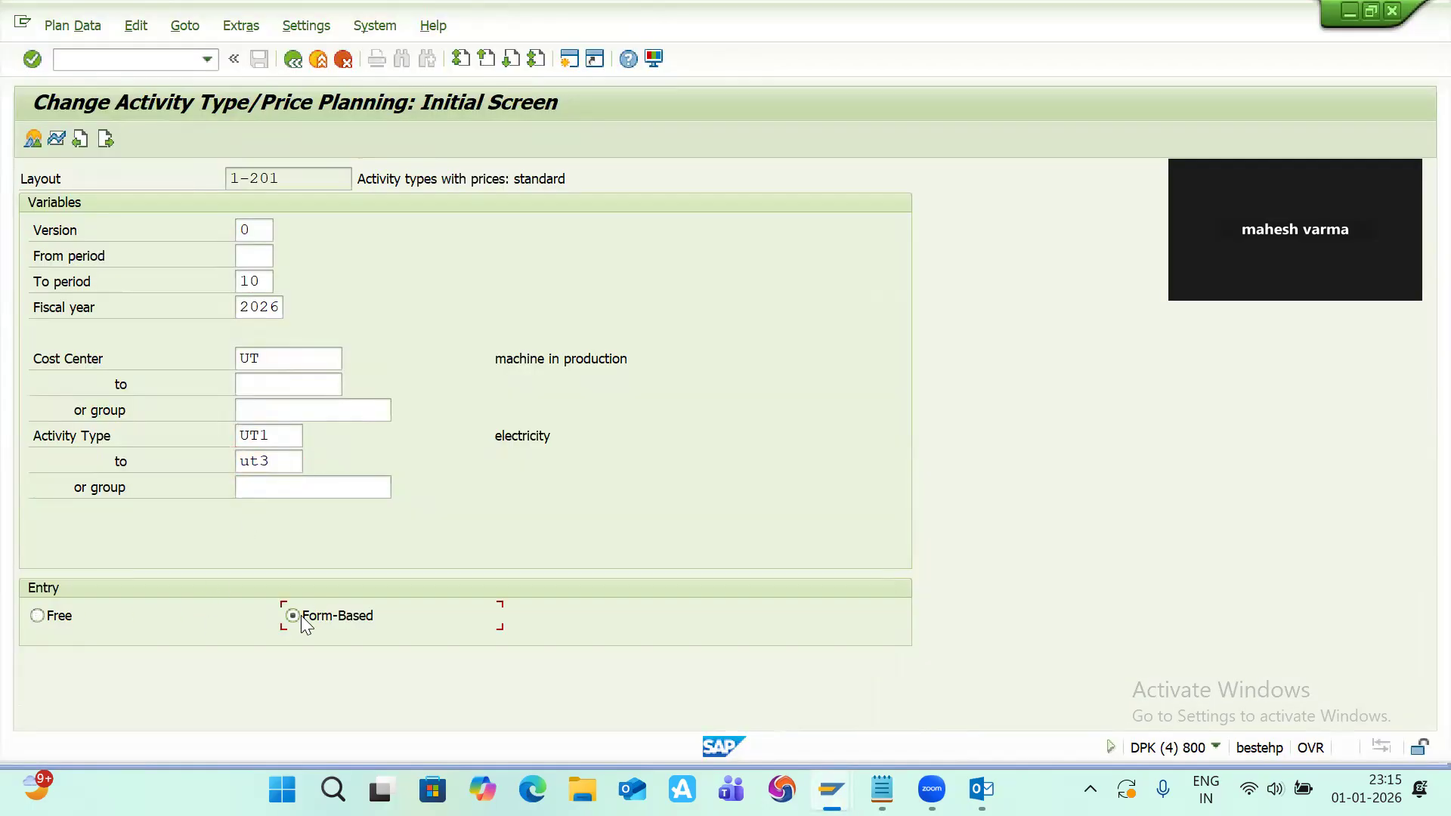
left_click(35, 140)
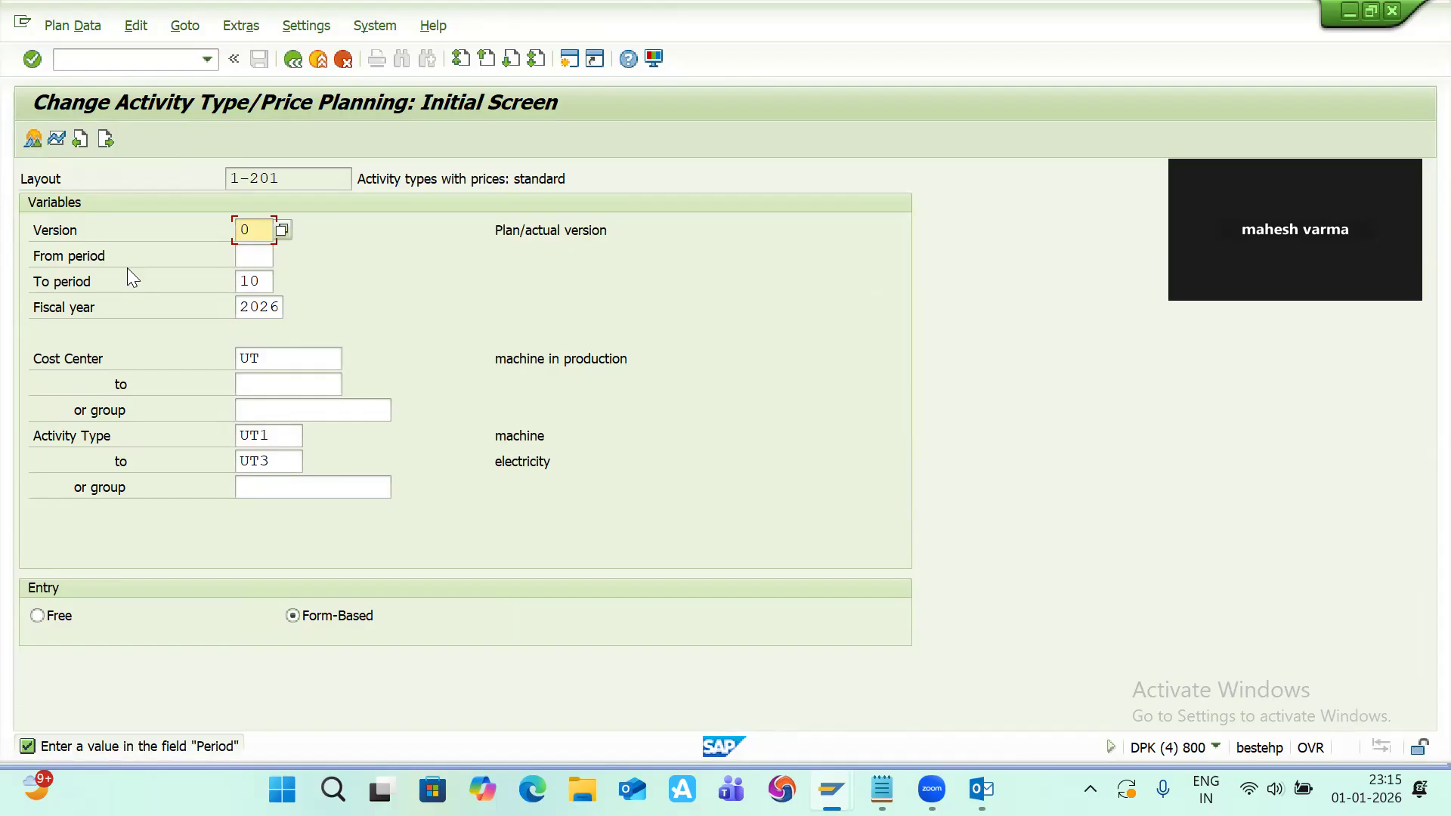
left_click(256, 257)
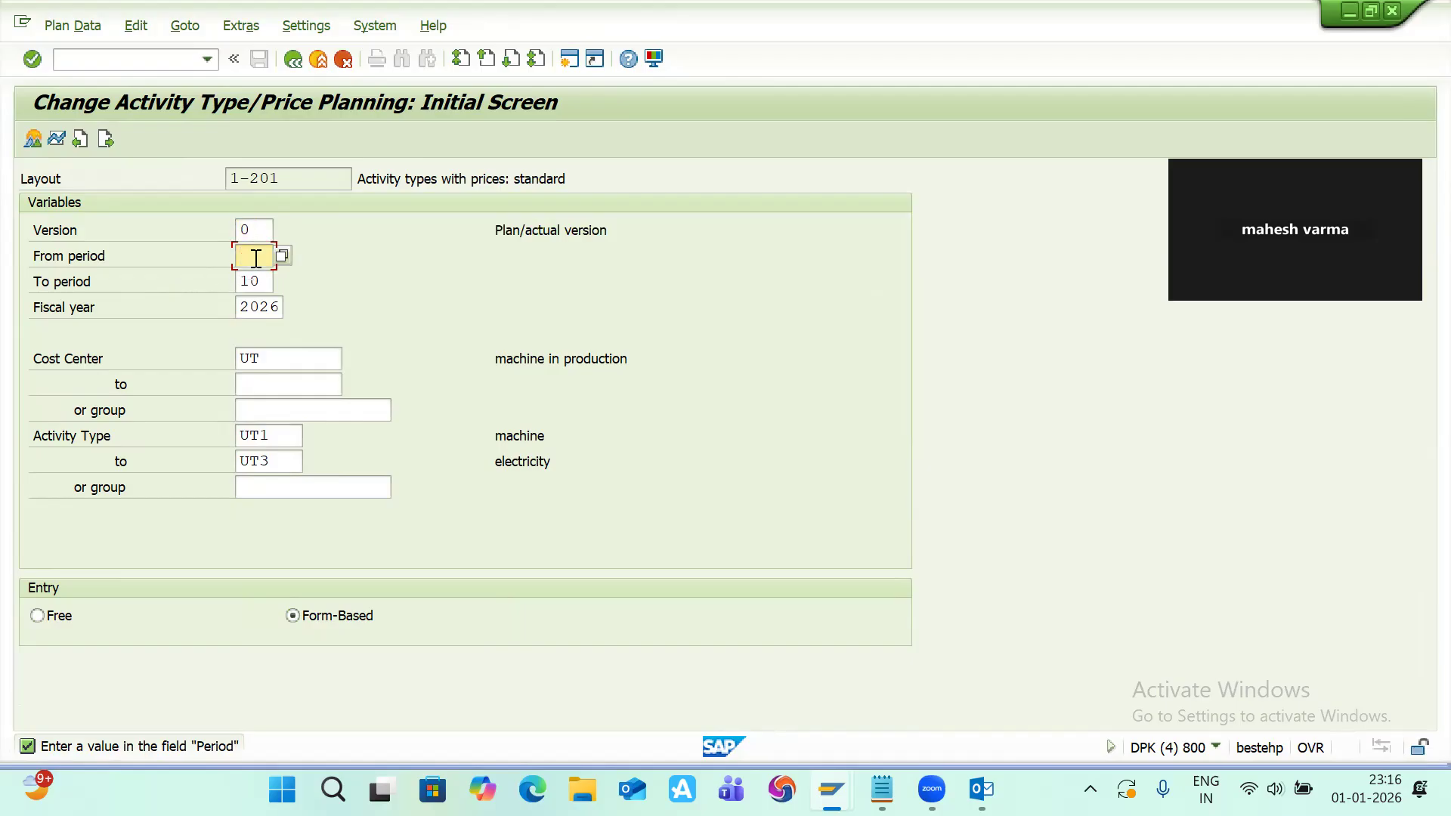
type("10")
left_click(40, 137)
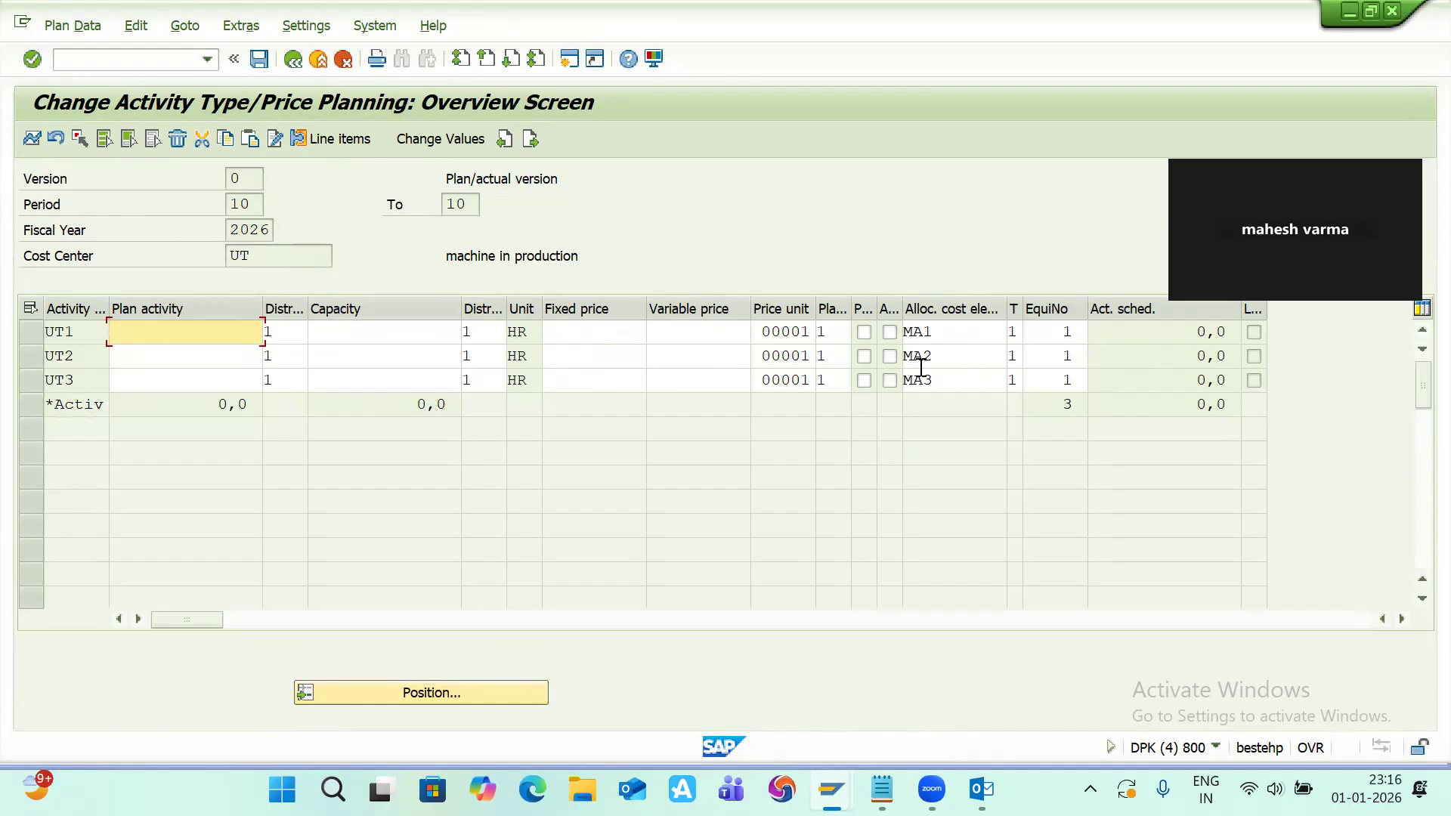
Step: Enter a variable price of 1 for UT1, UT2 and UT3 and save the price planning
left_click(694, 339)
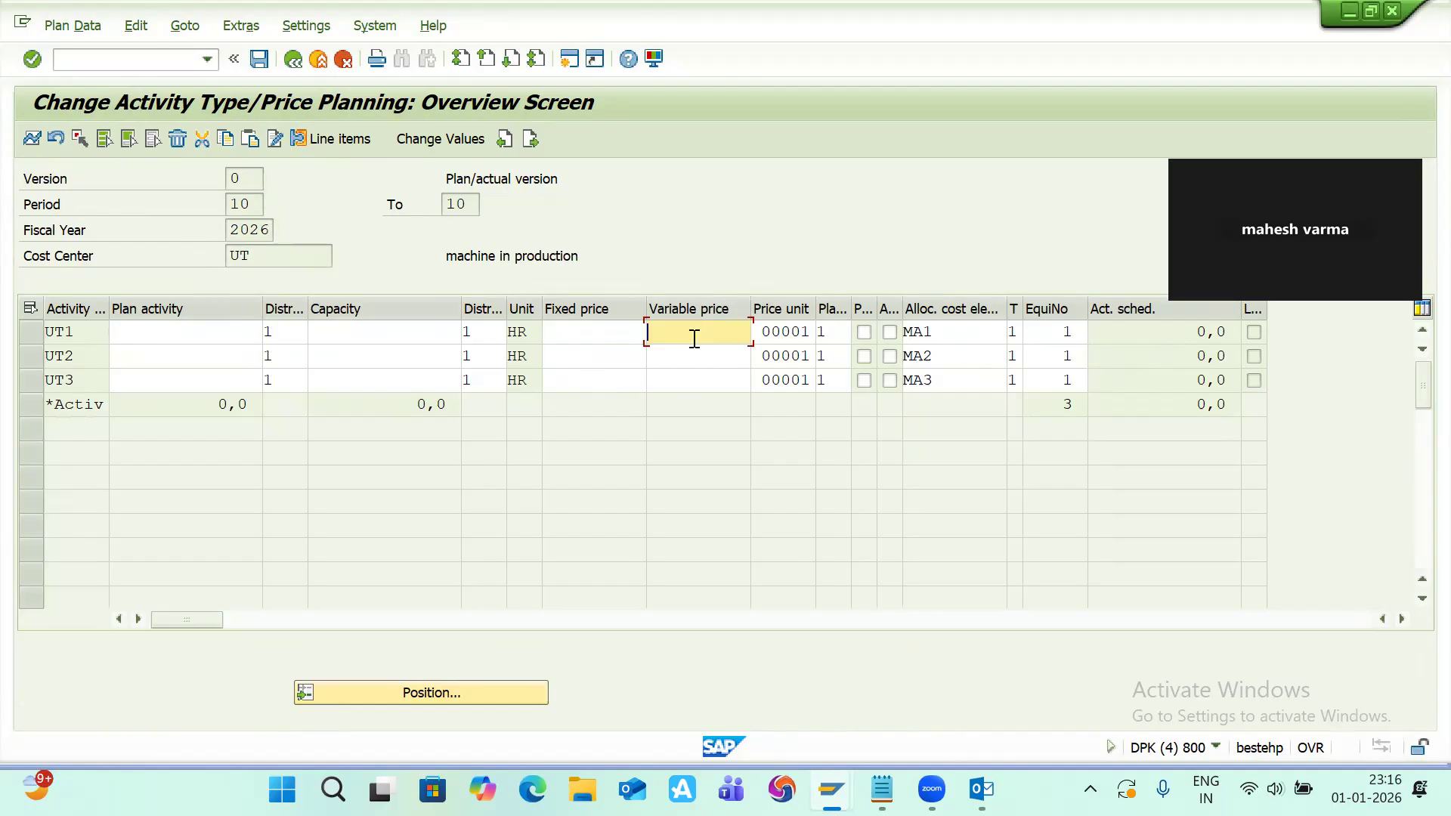
type("1")
left_click(663, 356)
type("1")
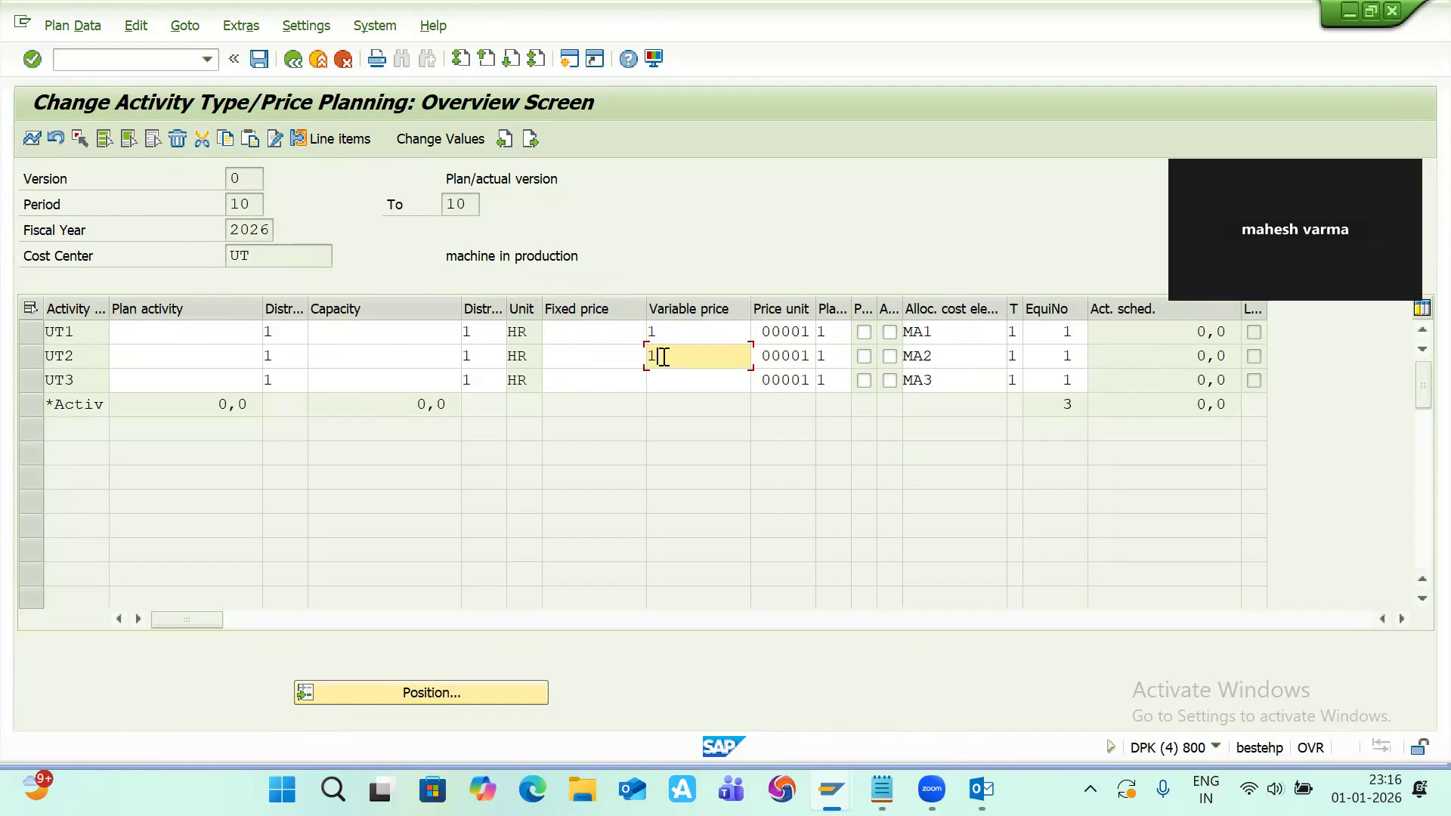
left_click(663, 380)
type("1")
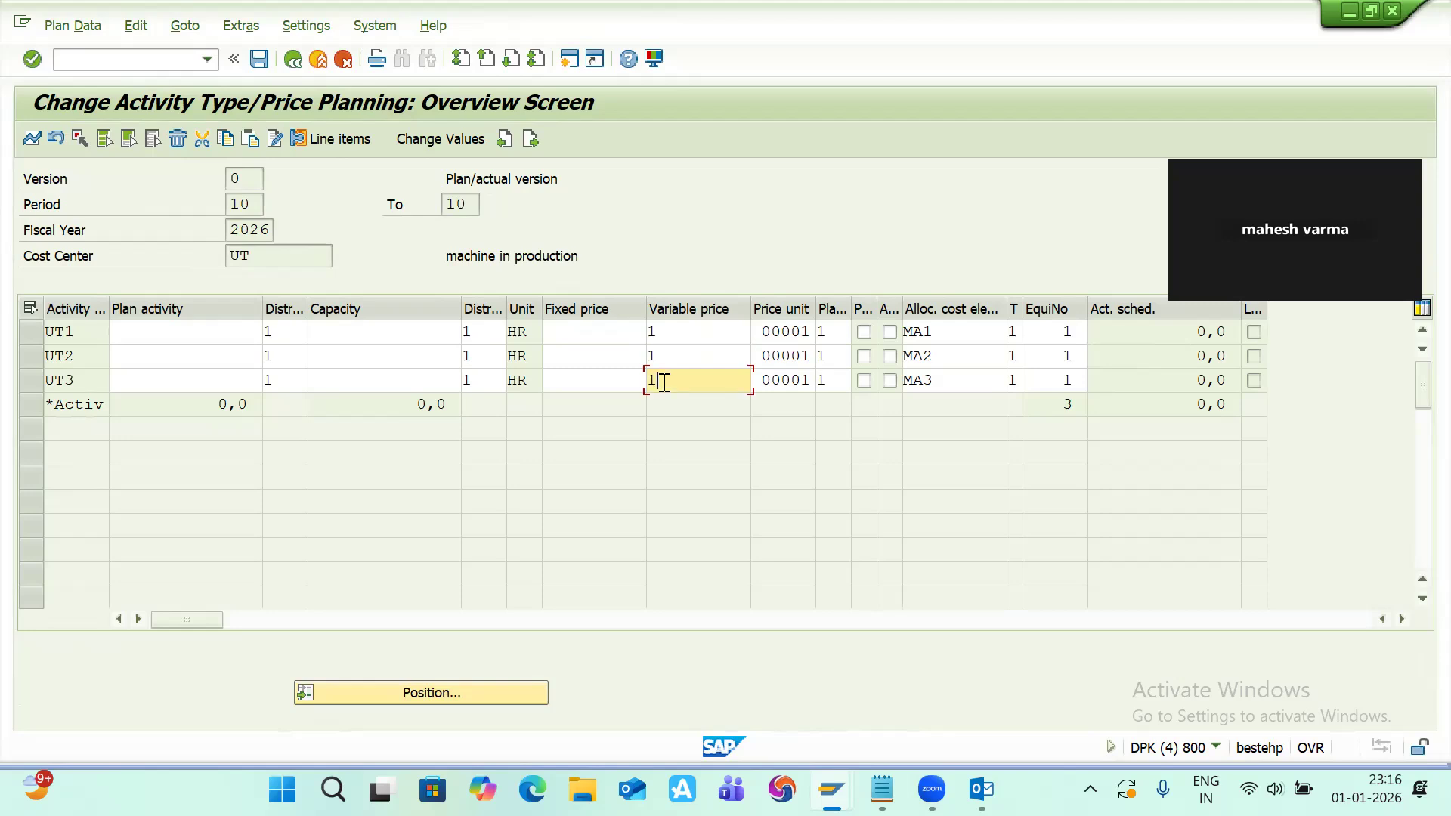
key("ctrl+s")
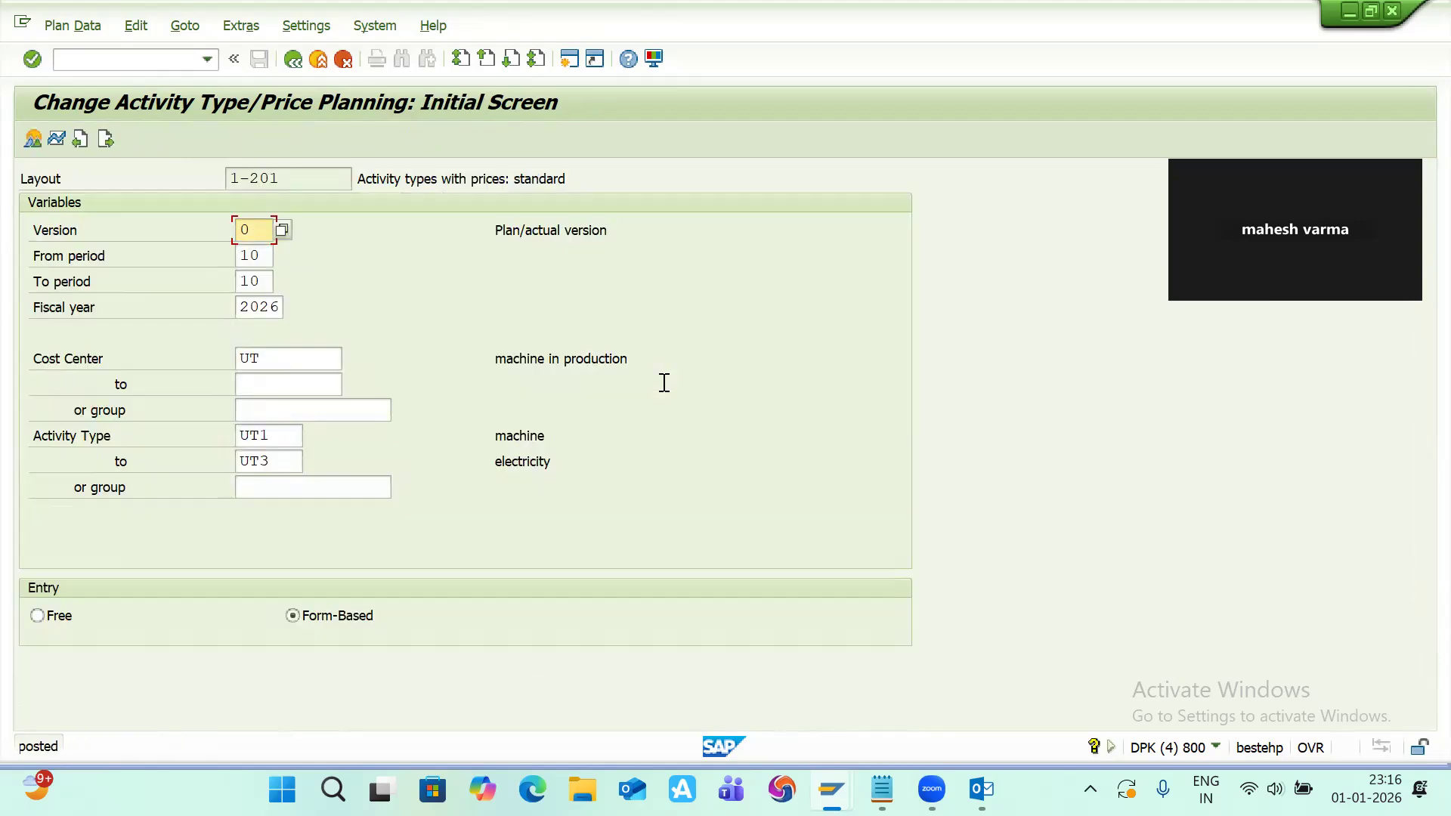
Step: Return to the work center and assign activity type UT1 to Machine and UT2 to Labor Time
key("alt+Tab")
key("alt+Tab")
key("alt+Tab")
key("alt+Tab")
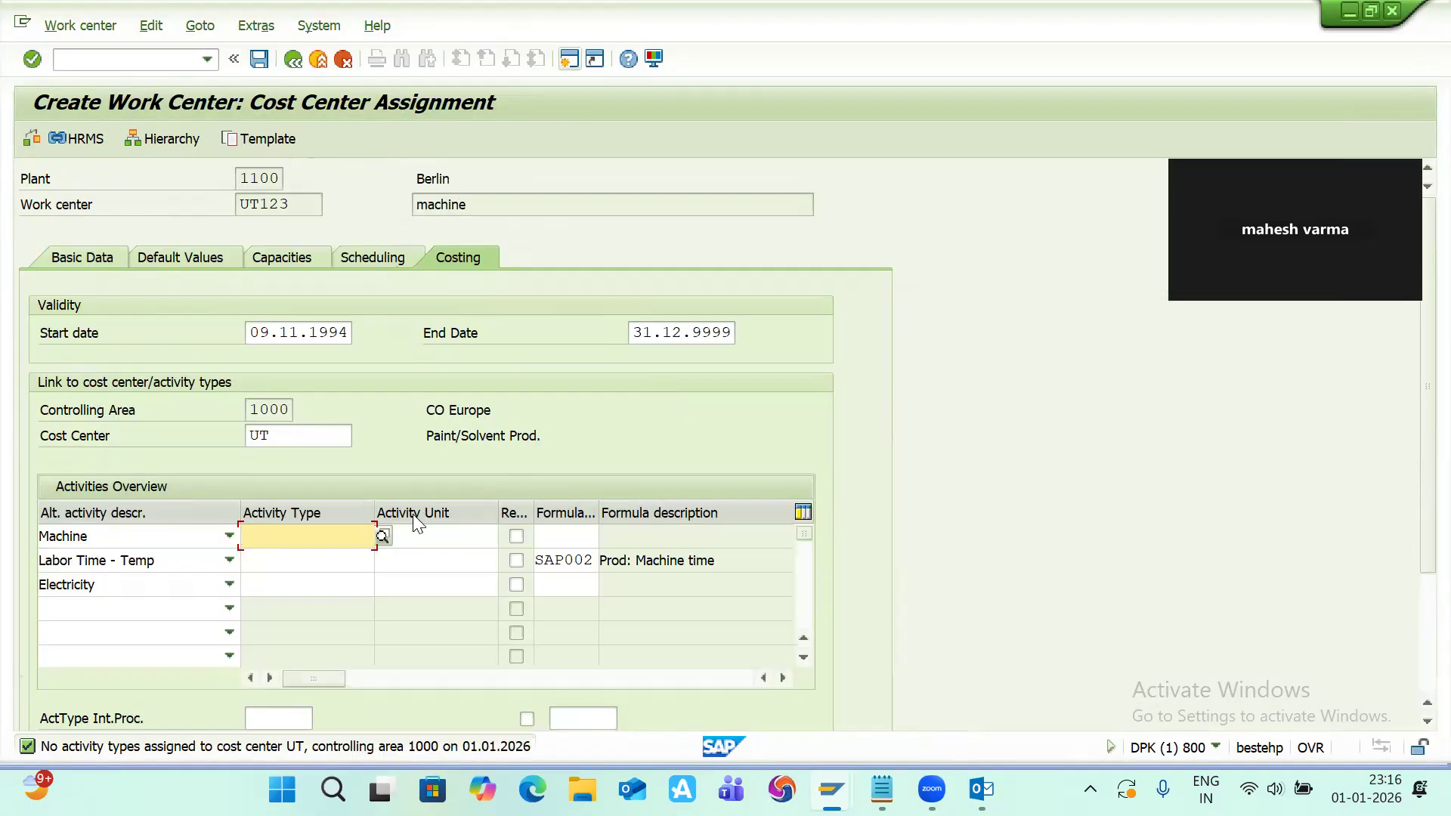
left_click(381, 536)
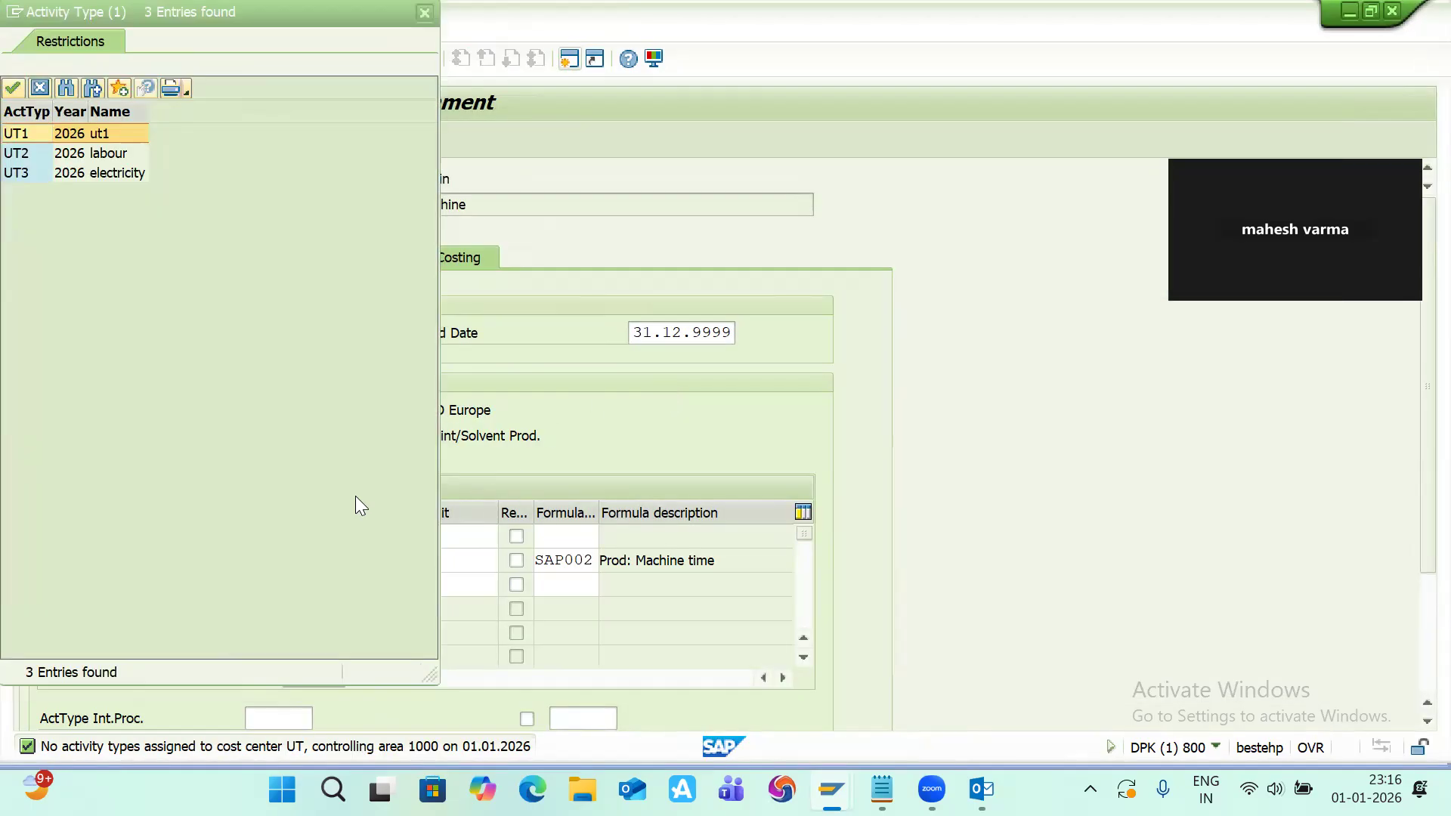
double_click(80, 136)
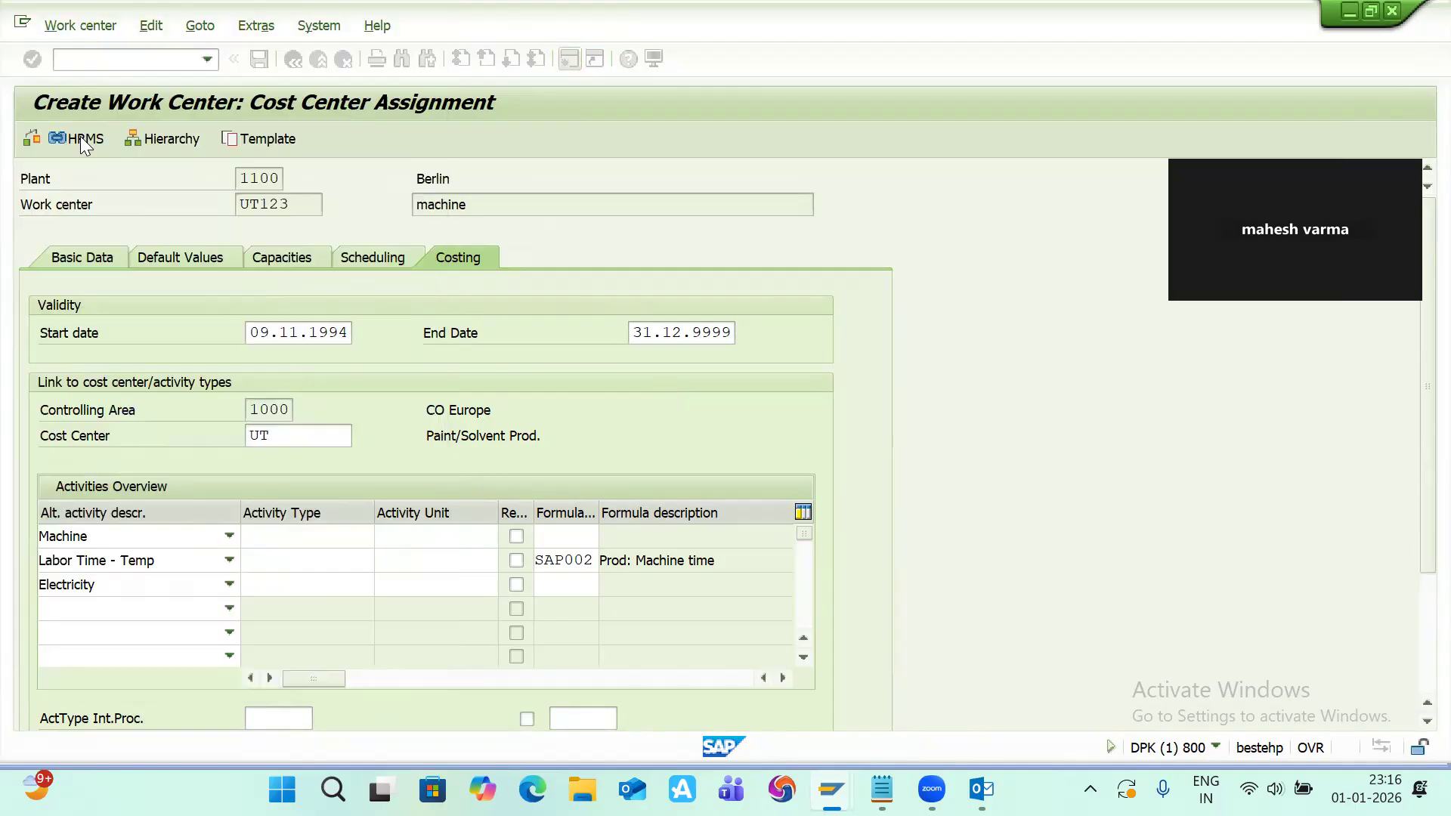
left_click(283, 560)
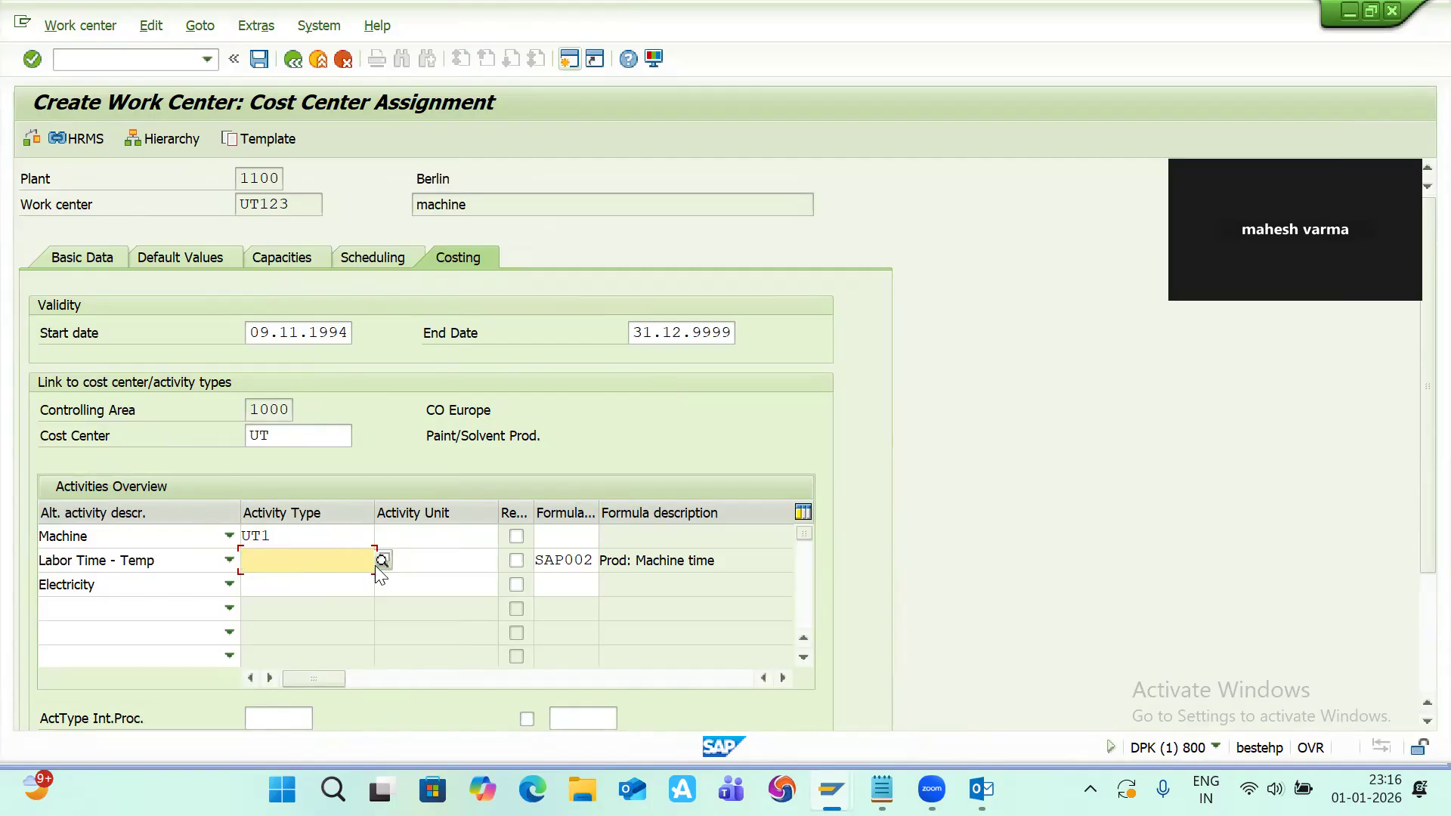
left_click(380, 561)
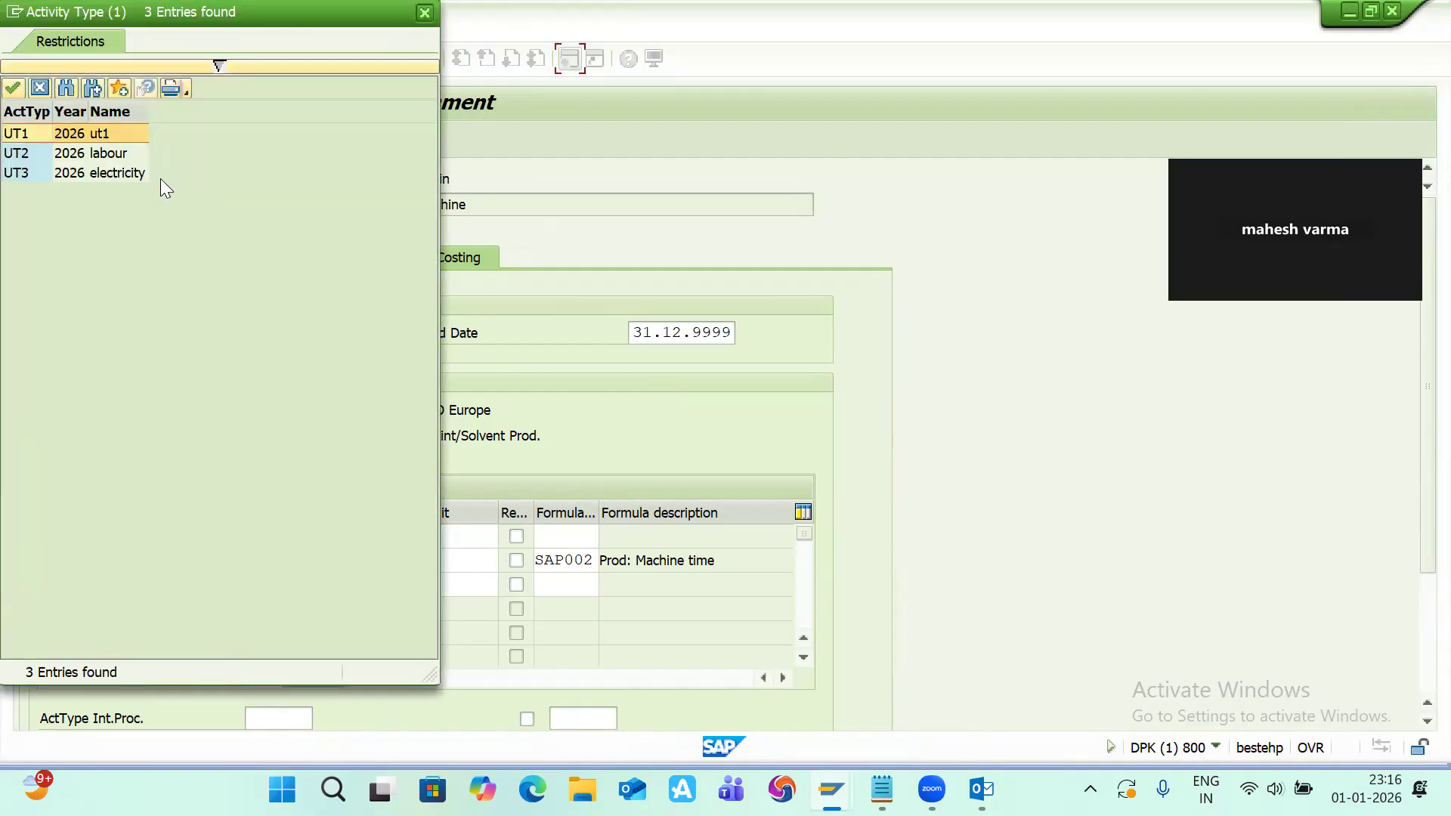
double_click(106, 150)
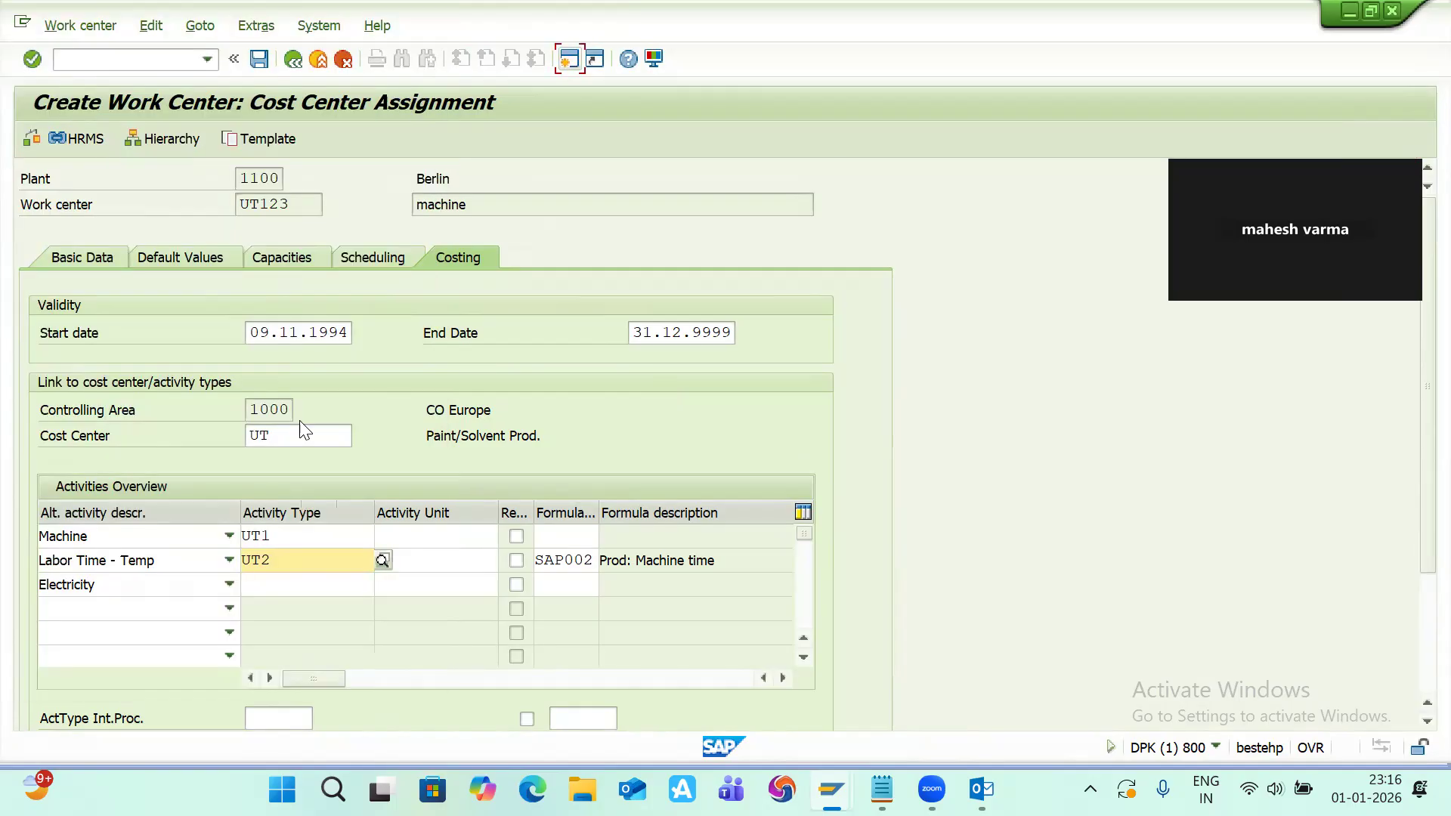
Step: Assign activity type UT3 to the Electricity row of the activities overview
left_click(283, 585)
left_click(382, 586)
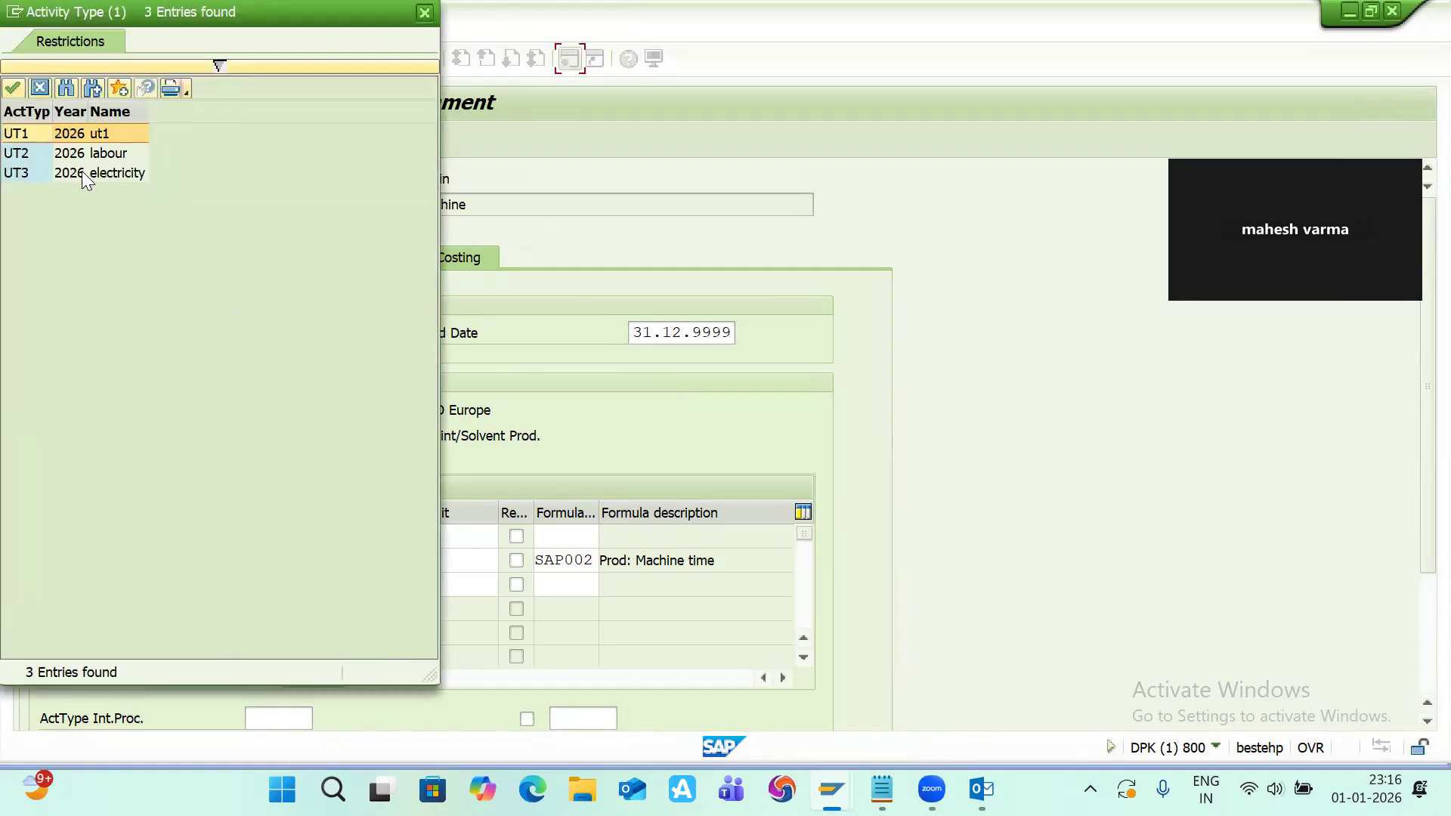
double_click(82, 172)
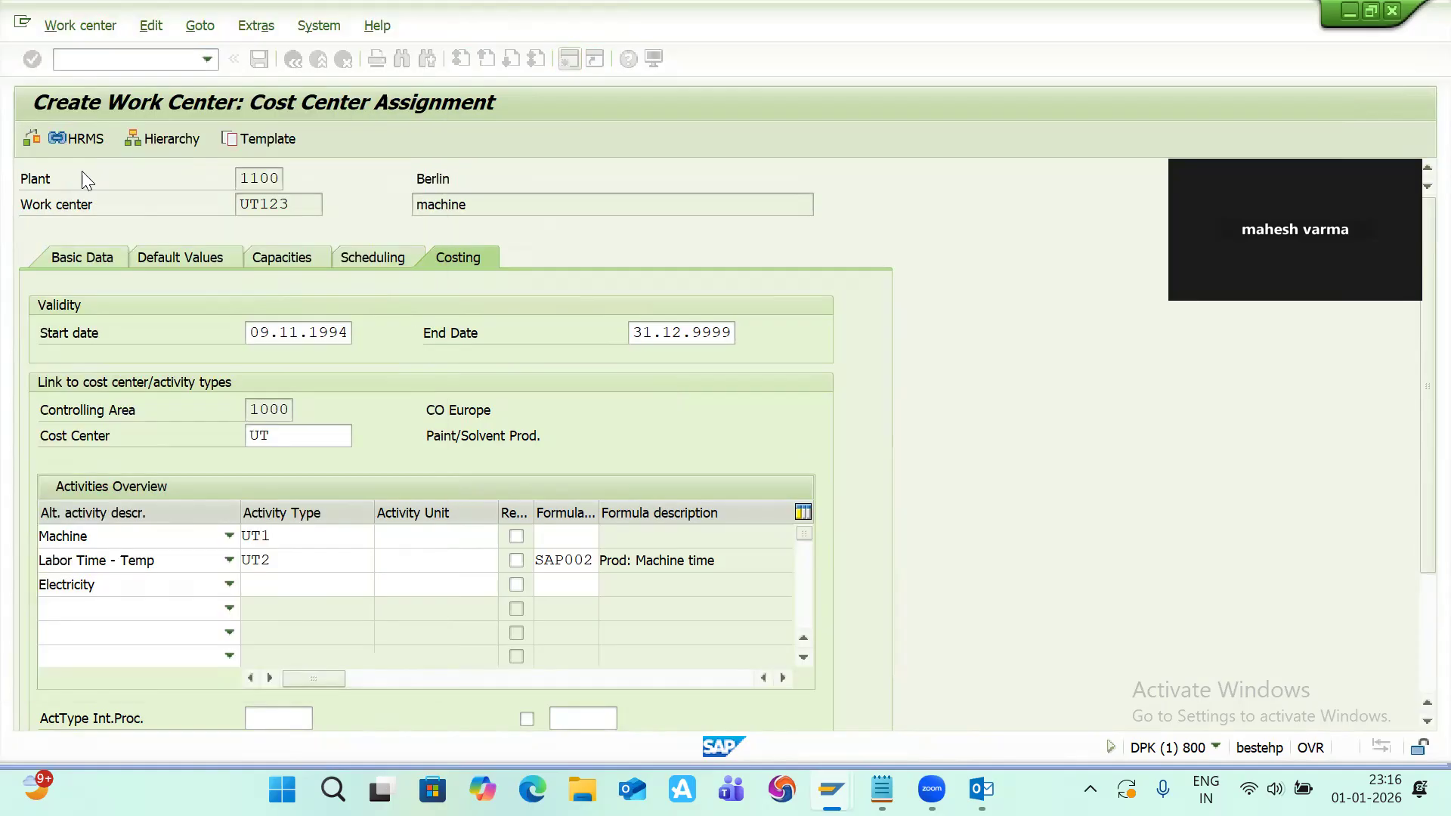
Step: Set the activity unit to HR for the Machine, Labor Time and Electricity activities
left_click(436, 536)
left_click(437, 536)
key("Down")
key("Return")
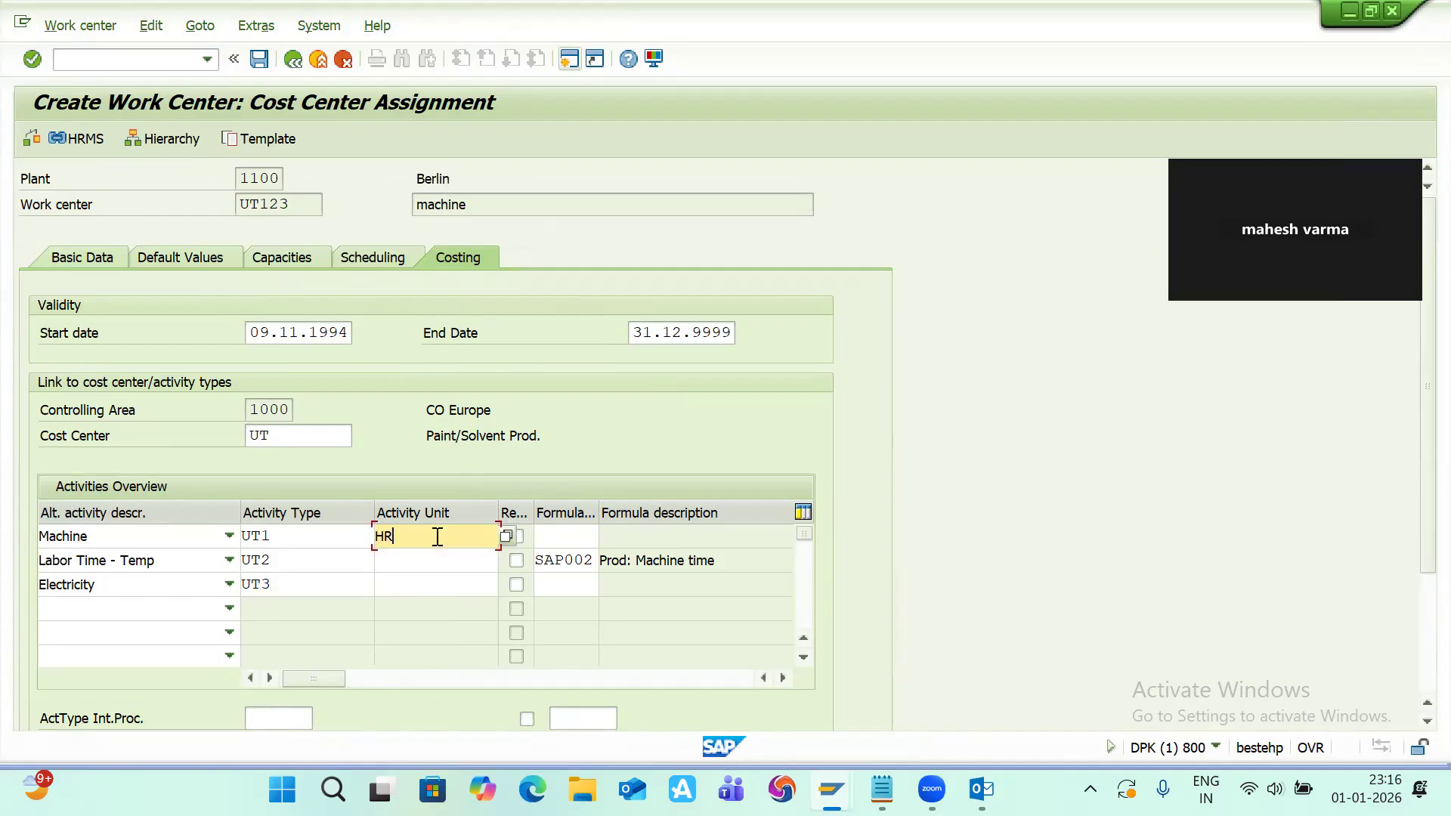
left_click(401, 561)
left_click(394, 578)
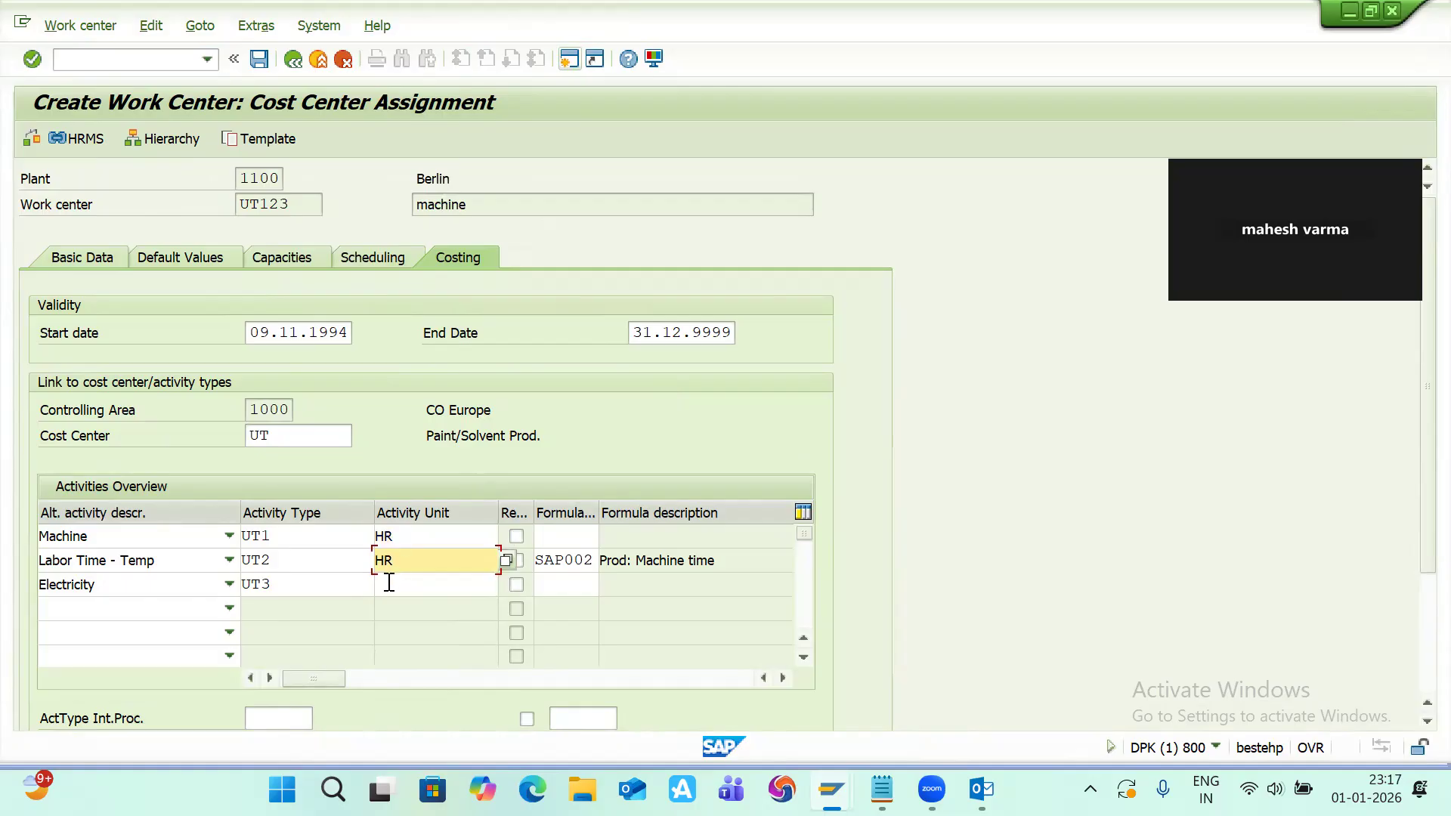
left_click(388, 583)
key("Down")
key("Down")
key("Return")
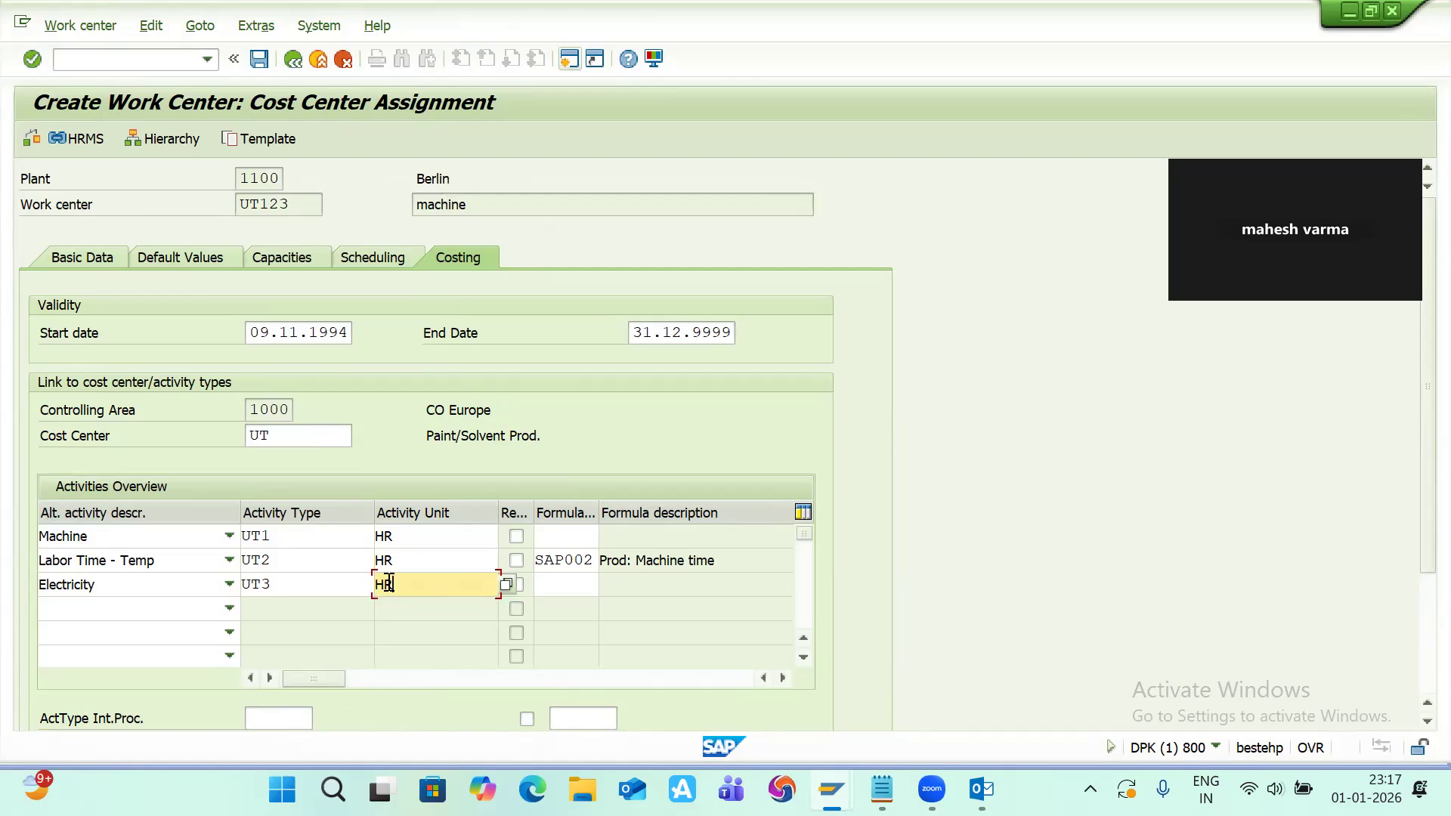
Step: Set formula SAP001 for the Machine activity and SAP004 for the Electricity activity
left_click(558, 536)
key("Down")
key("Down")
key("Down")
key("Down")
key("Down")
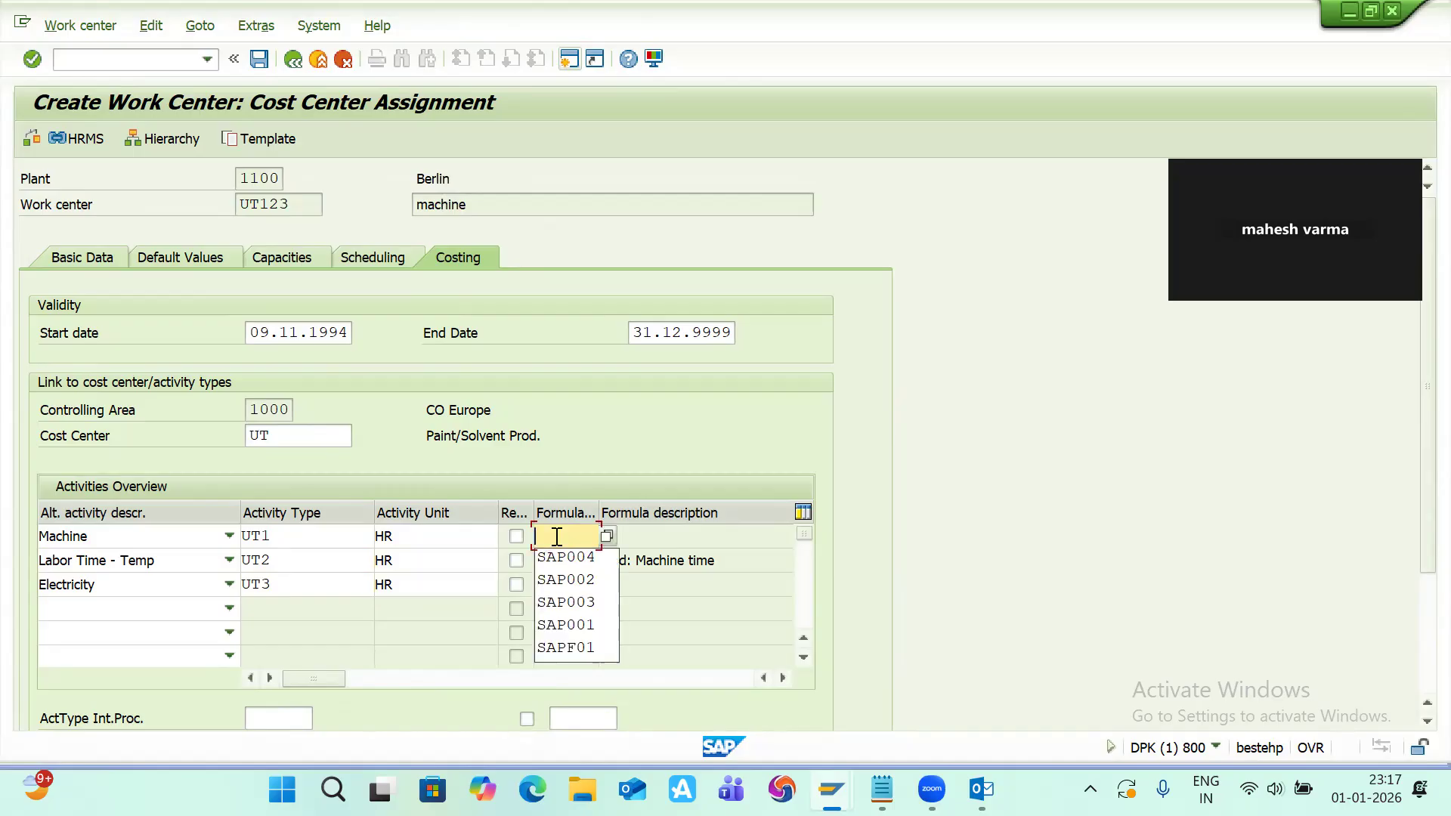
key("Return")
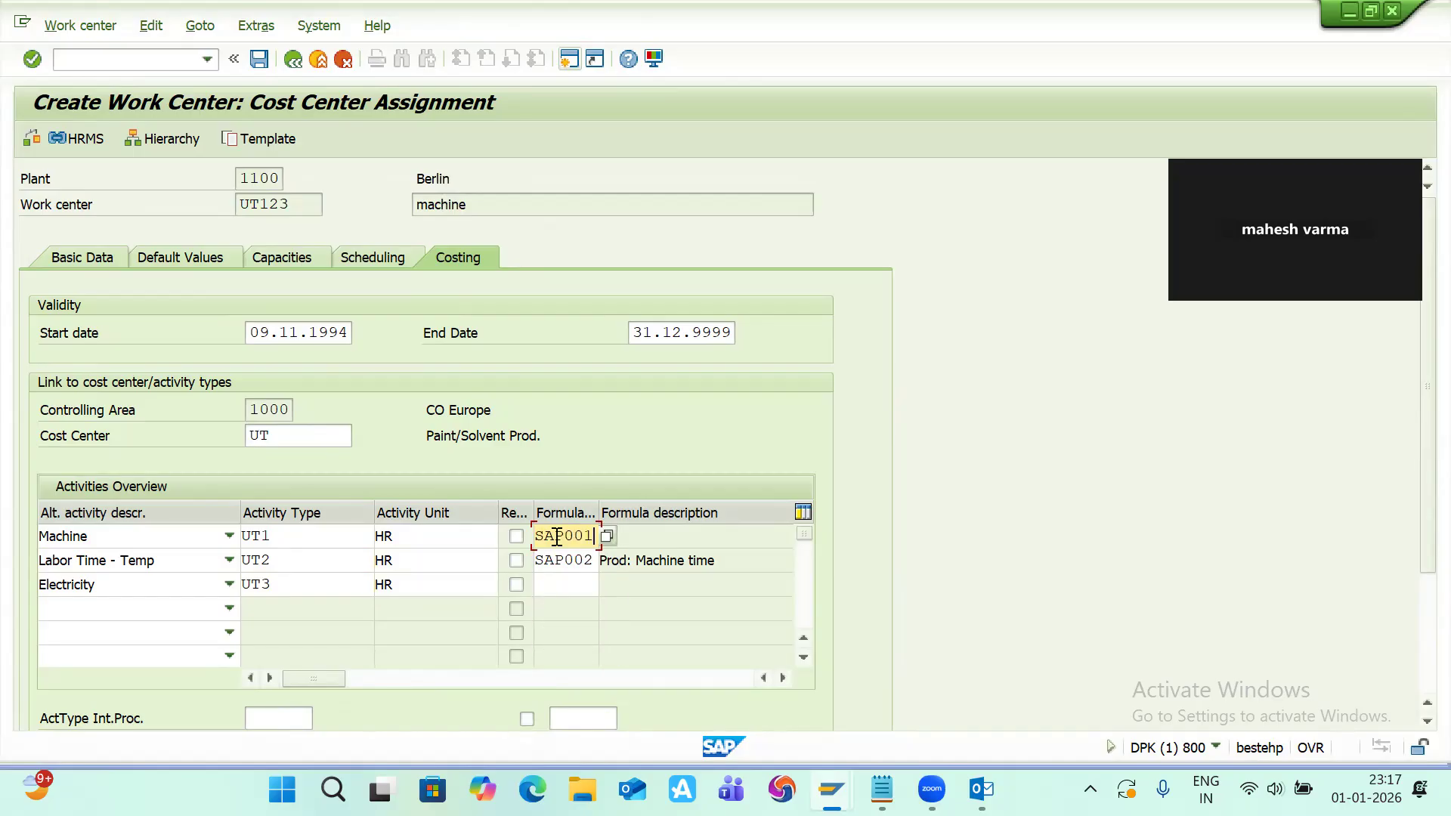
key("Return")
key("Return")
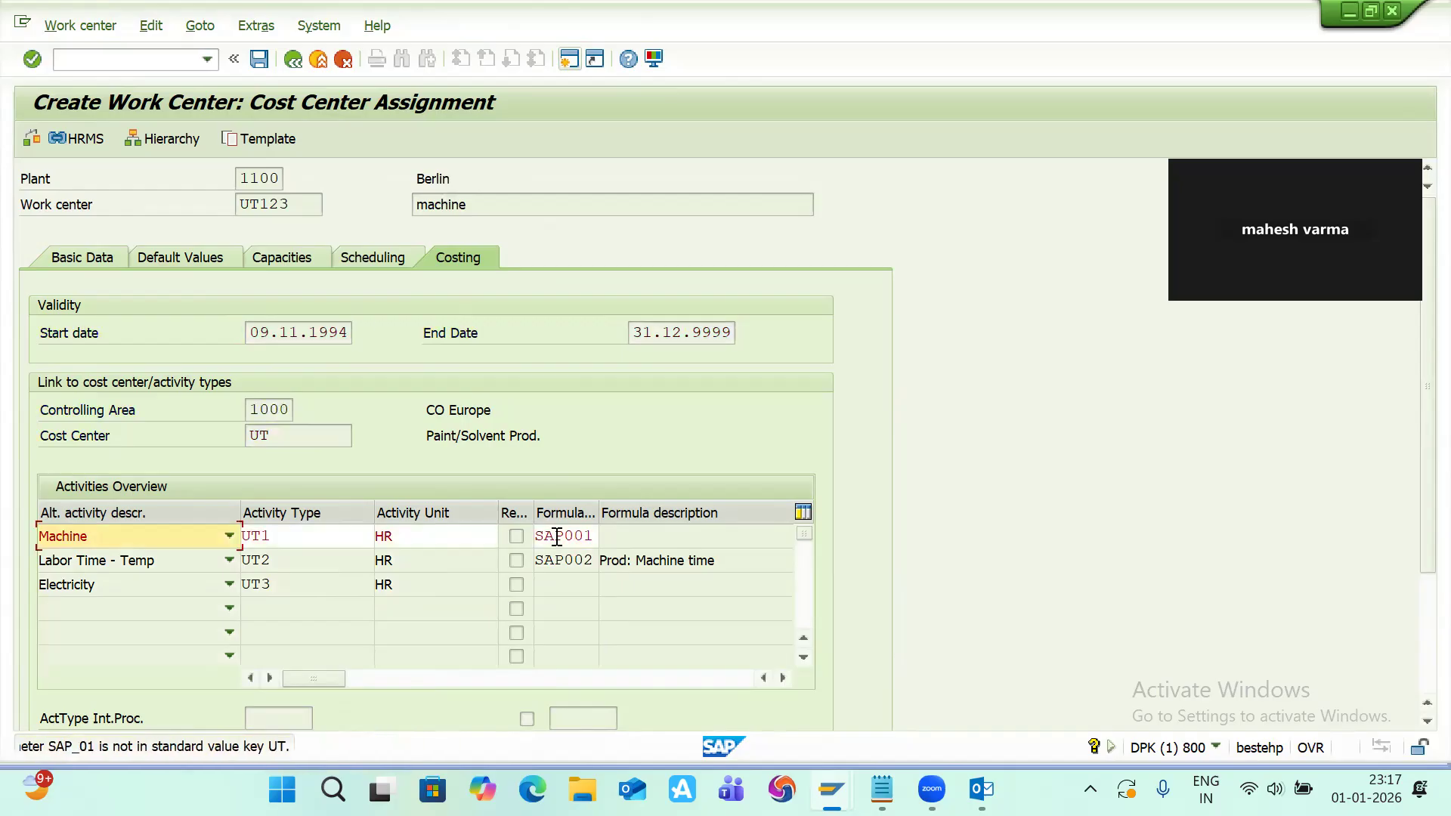
key("Return")
key("Down")
key("Down")
key("Down")
key("Down")
key("Down")
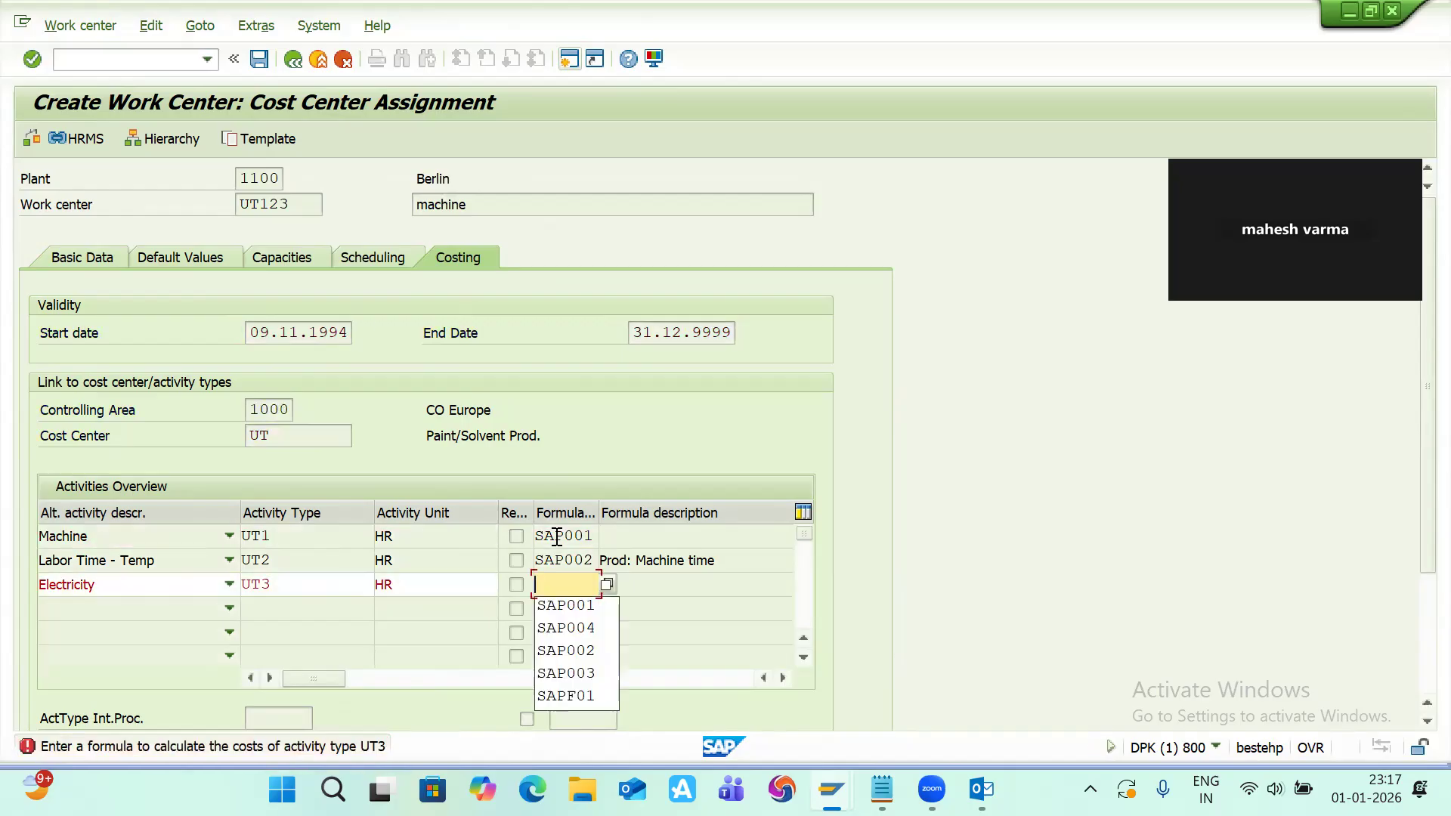
key("Up")
key("Up")
key("Return")
key("Return")
key("Return")
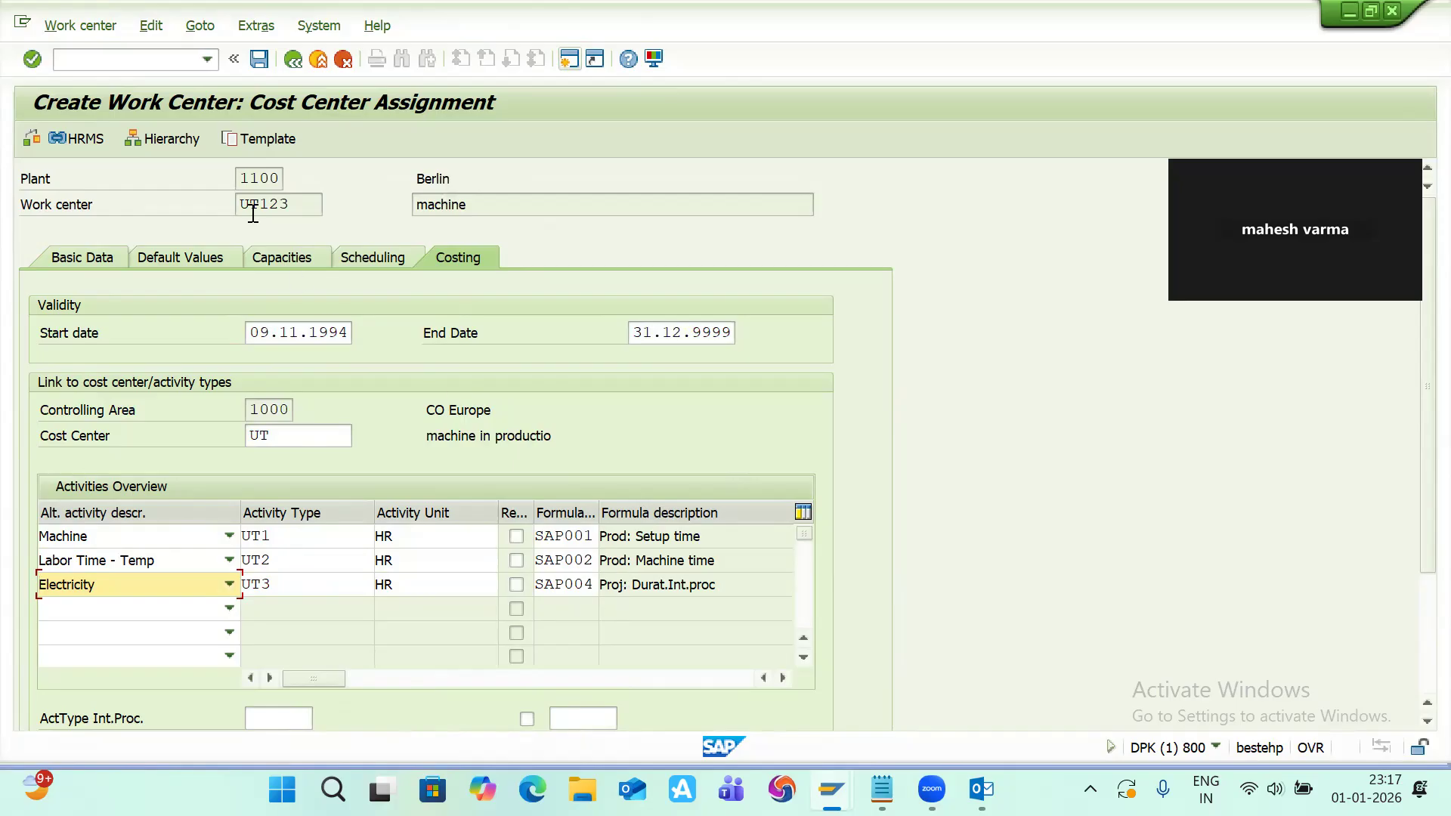
Step: Change the costing validity start date to 01.01.2026
key("Return")
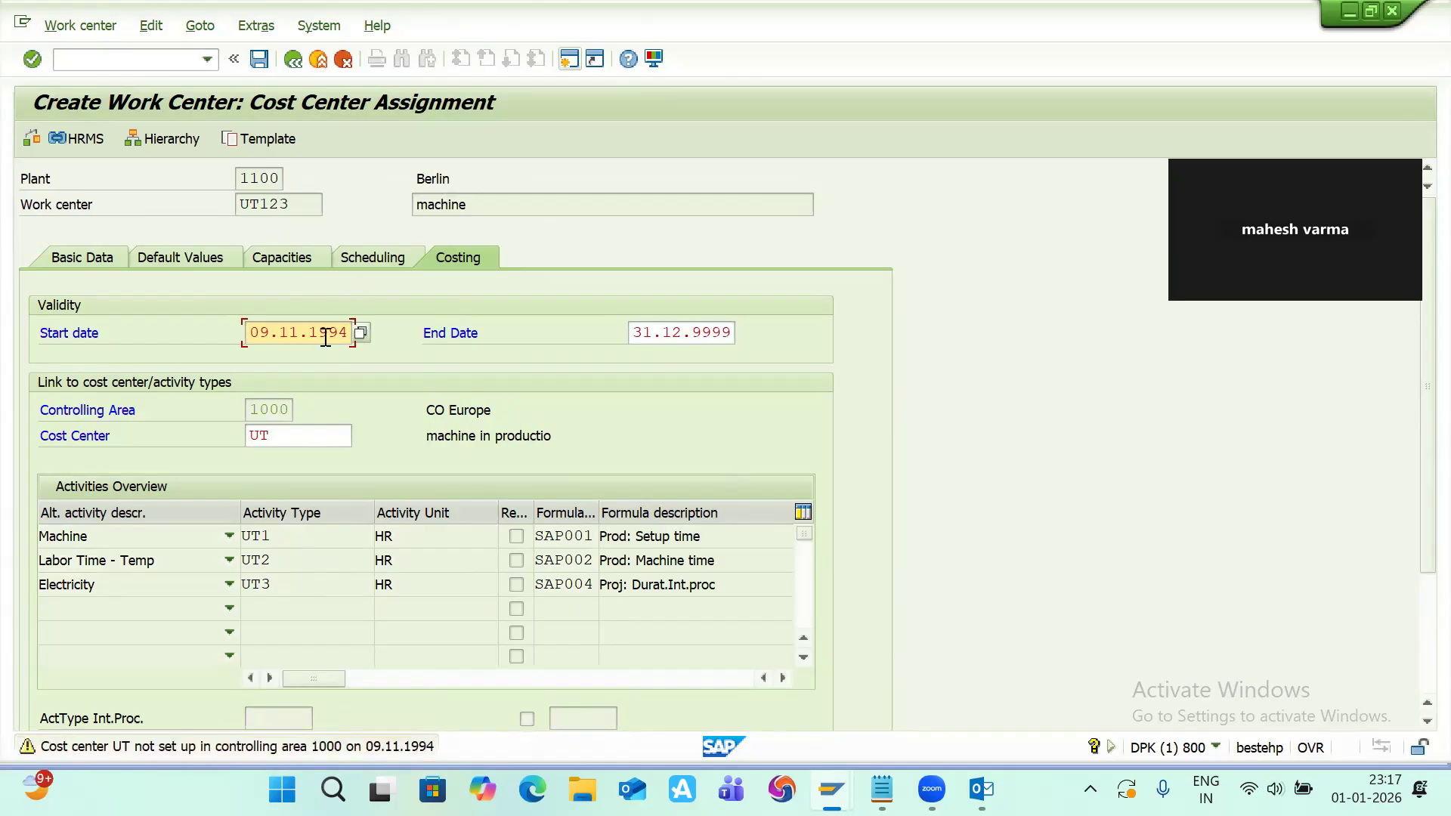
key("BackSpace")
key("BackSpace")
key("BackSpace")
key("BackSpace")
key("BackSpace")
key("BackSpace")
key("BackSpace")
key("BackSpace")
key("BackSpace")
key("BackSpace")
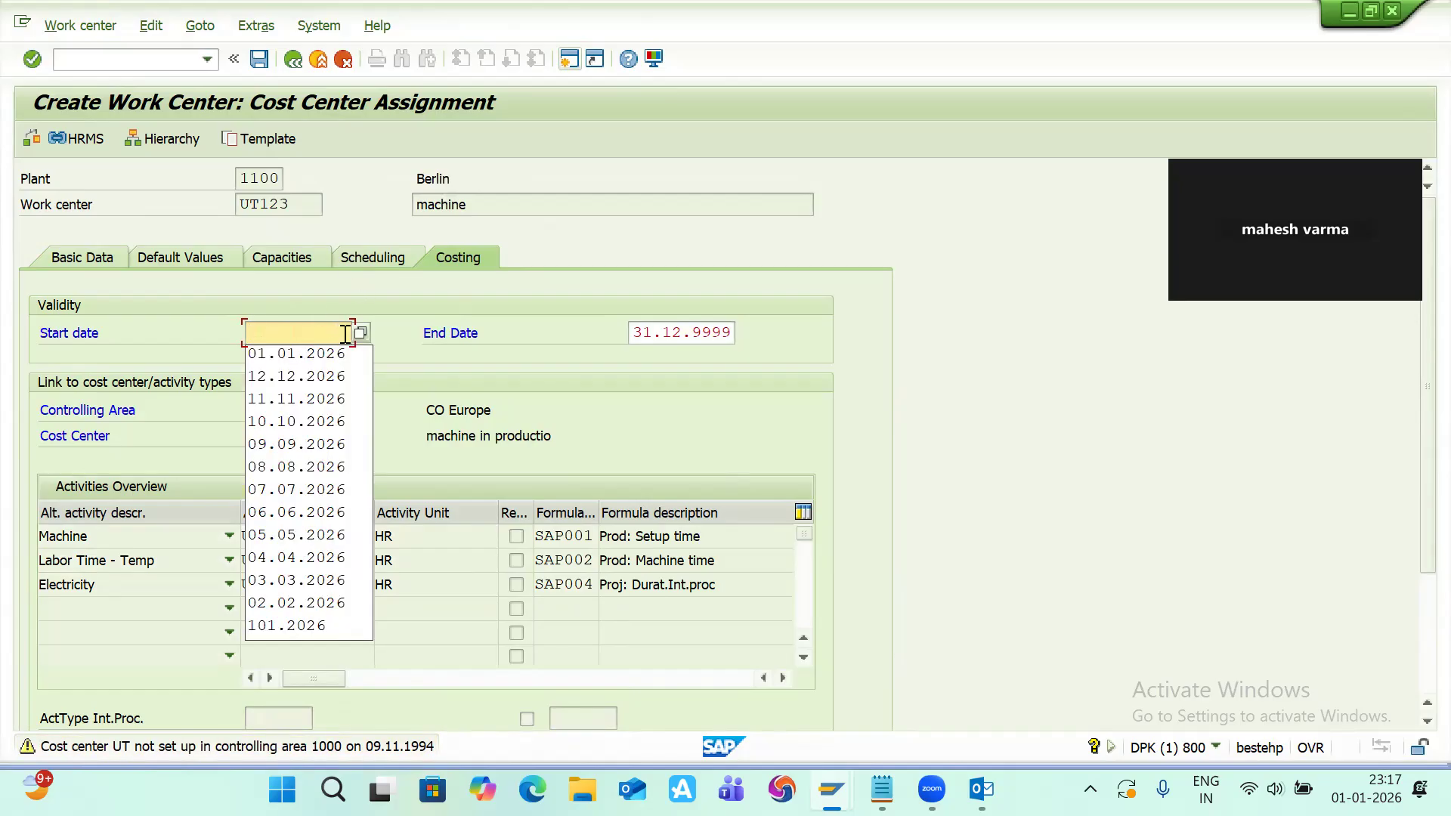
type("01")
key("Down")
key("Return")
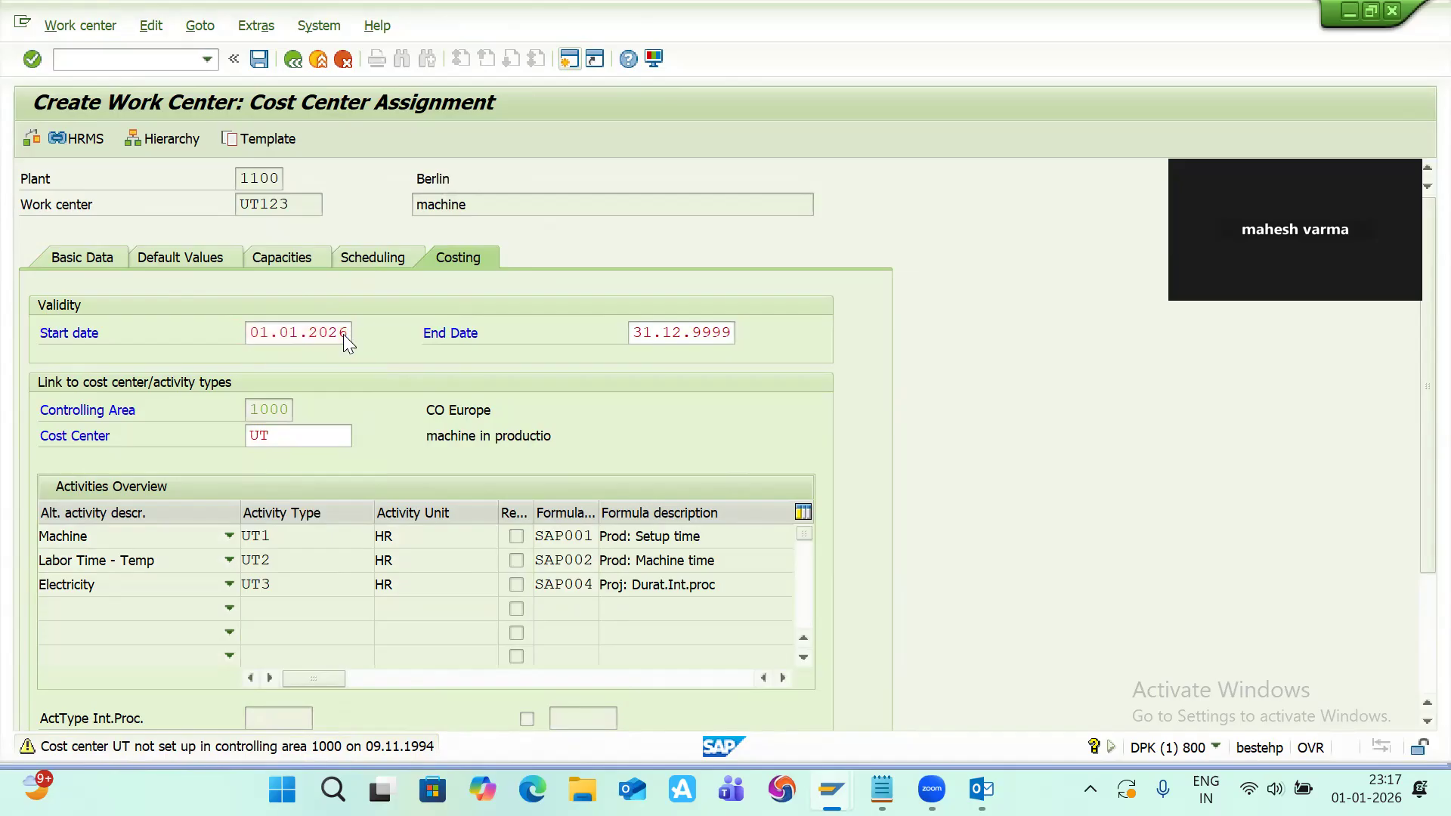
Step: Save work center UT123 and open the details of the save message
key("ctrl+s")
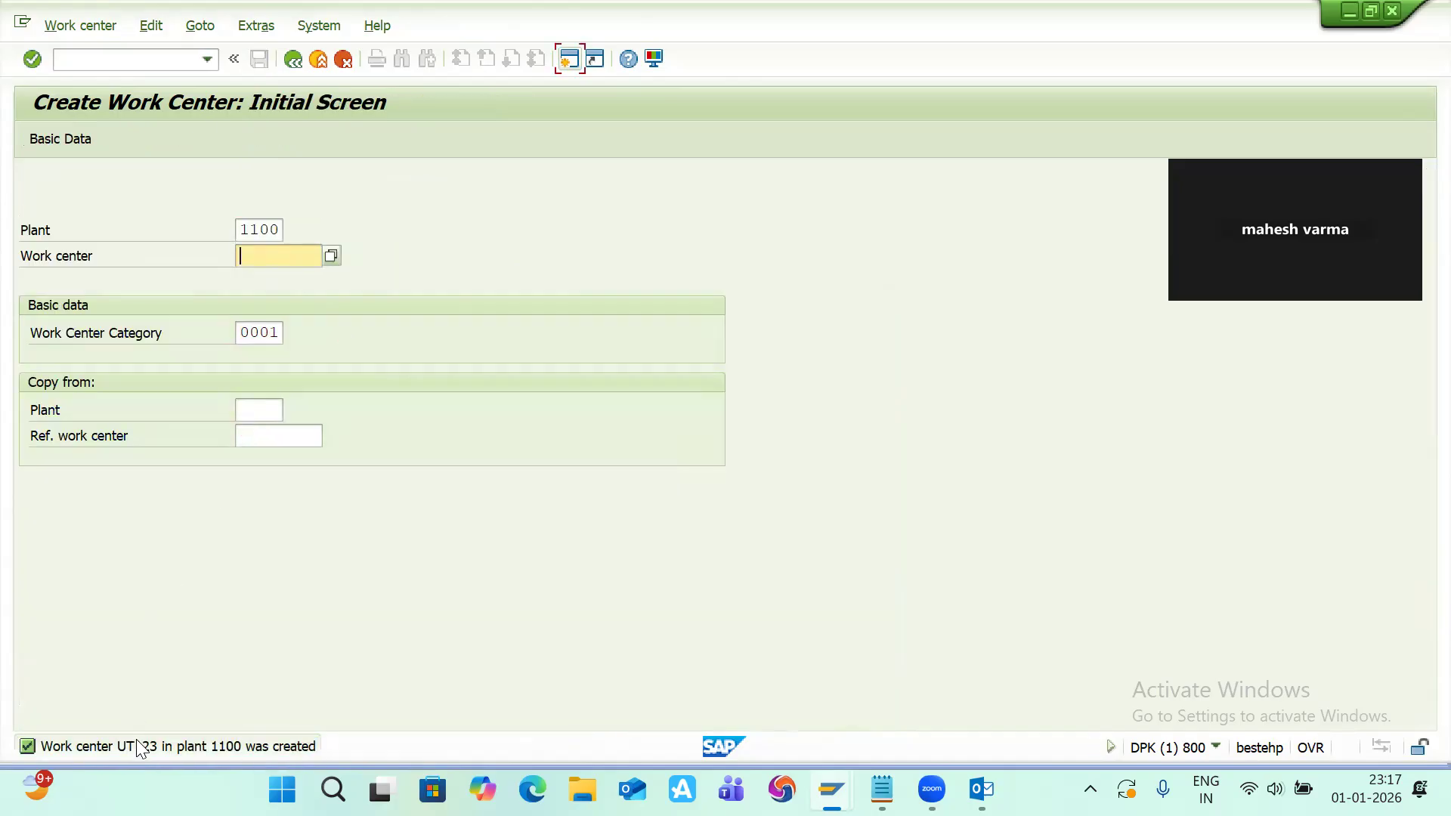
double_click(139, 748)
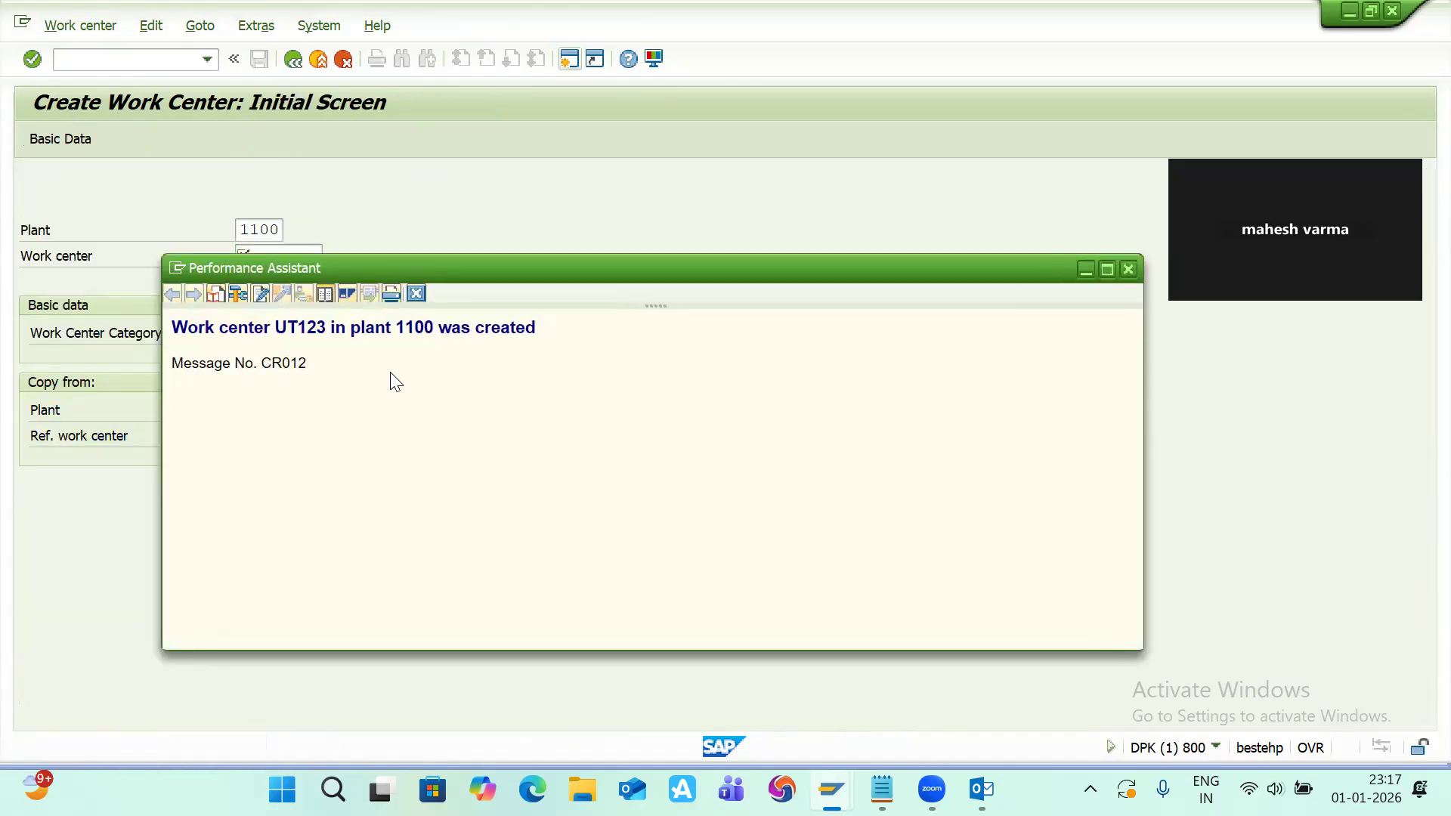
double_click(288, 330)
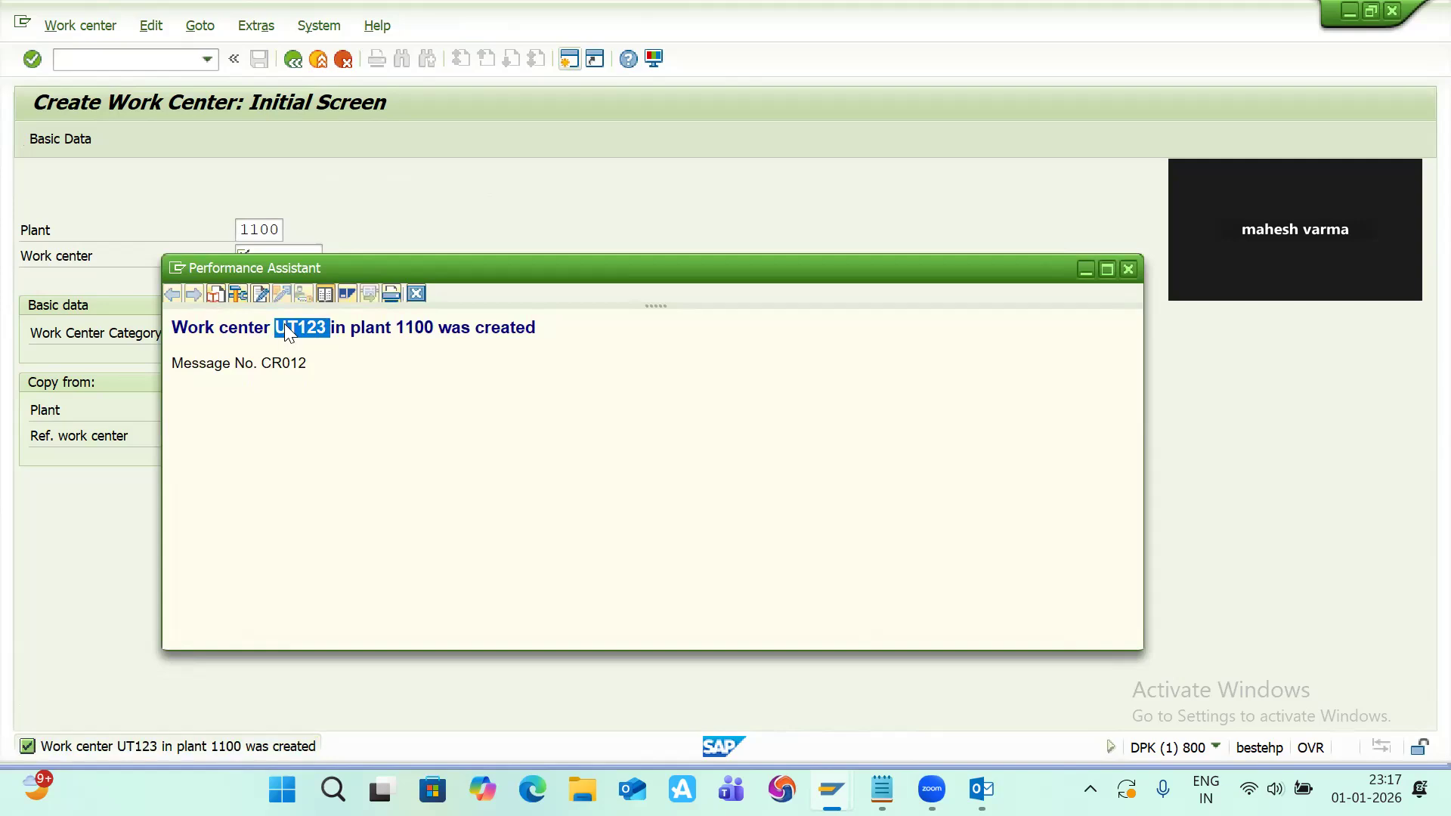
left_click(1129, 269)
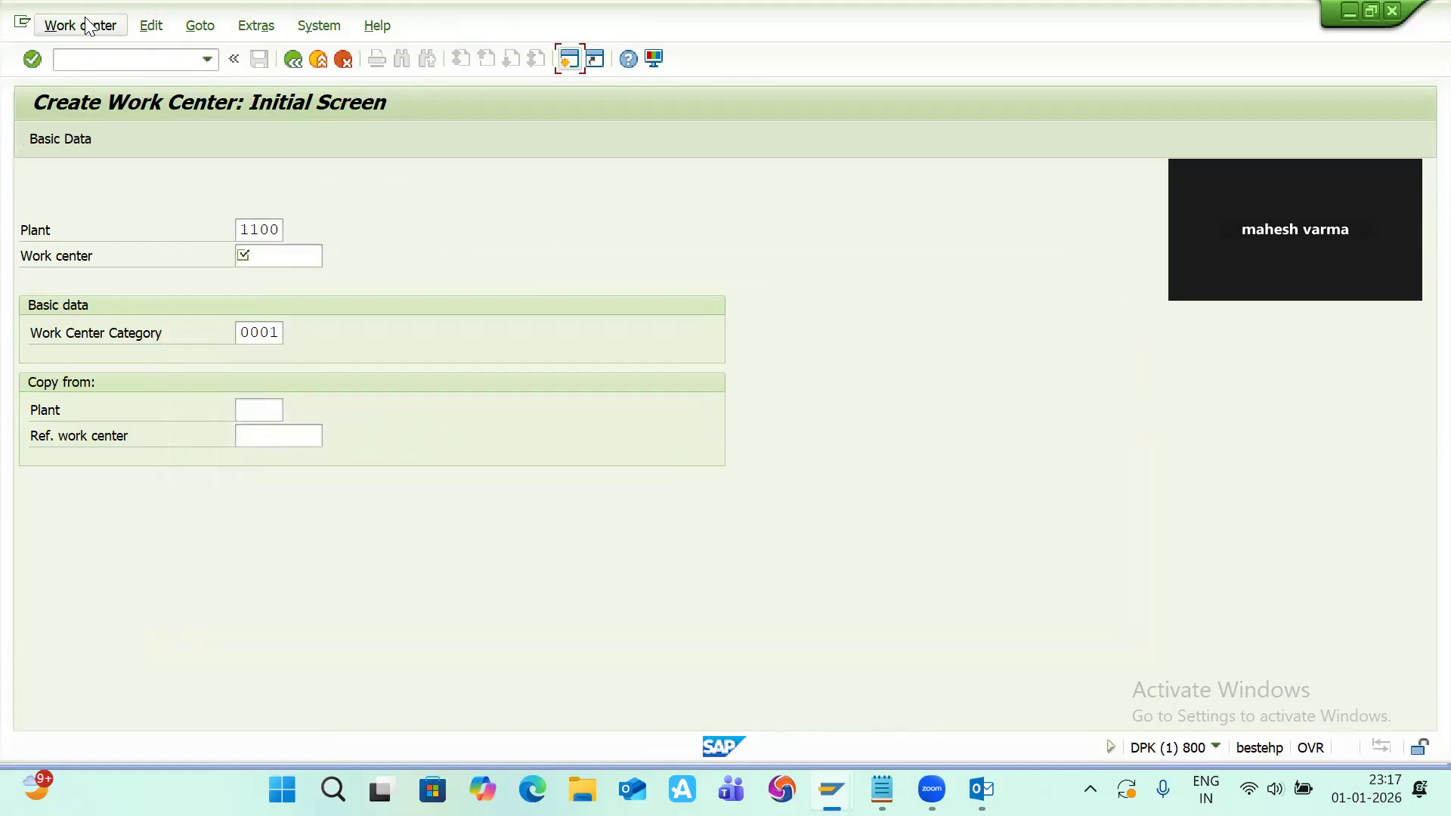
Step: Display work center UT123 and review its Scheduling and Costing tabs
left_click(84, 26)
left_click(108, 126)
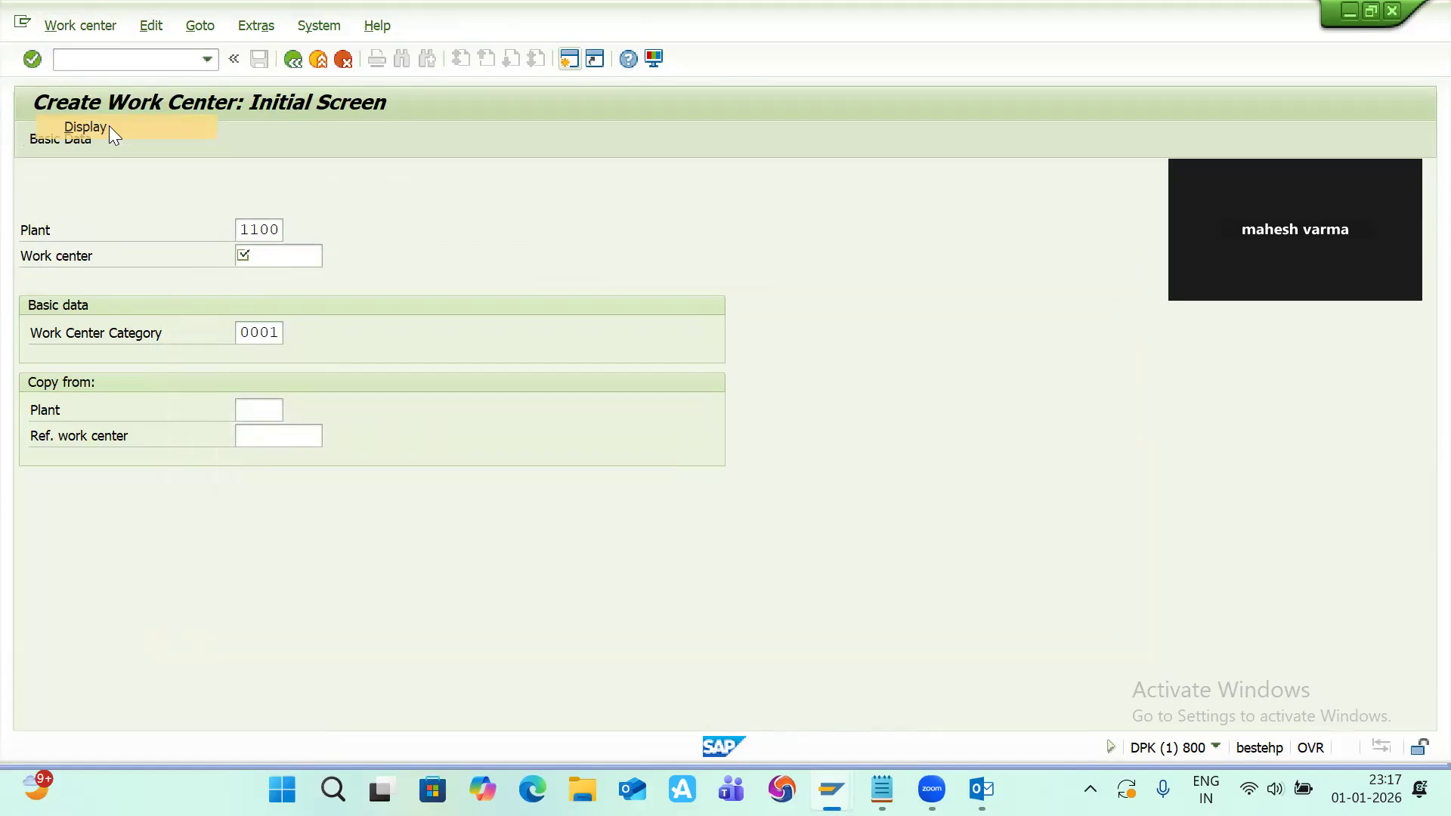
key("Return")
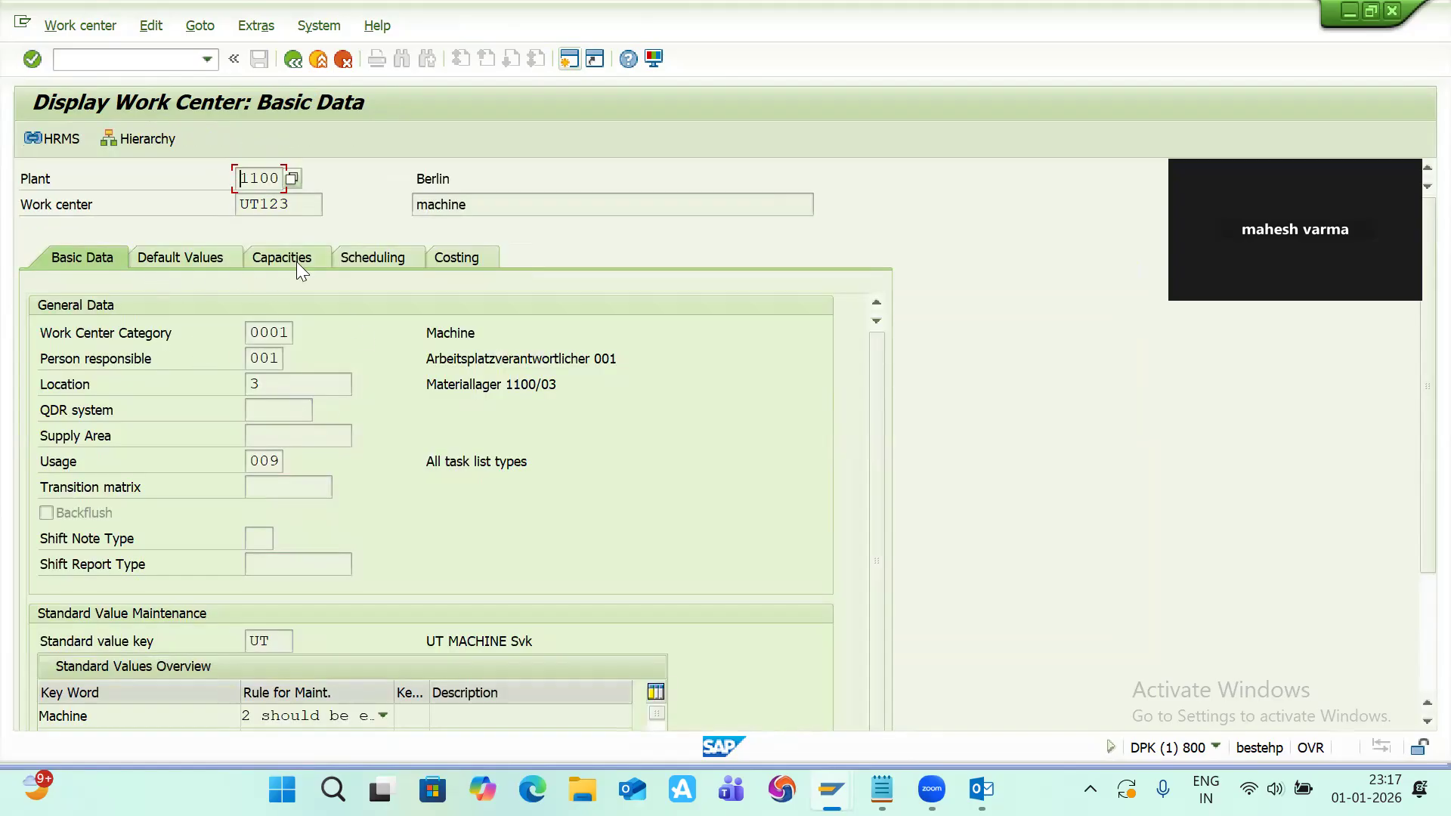
left_click(297, 261)
left_click(355, 258)
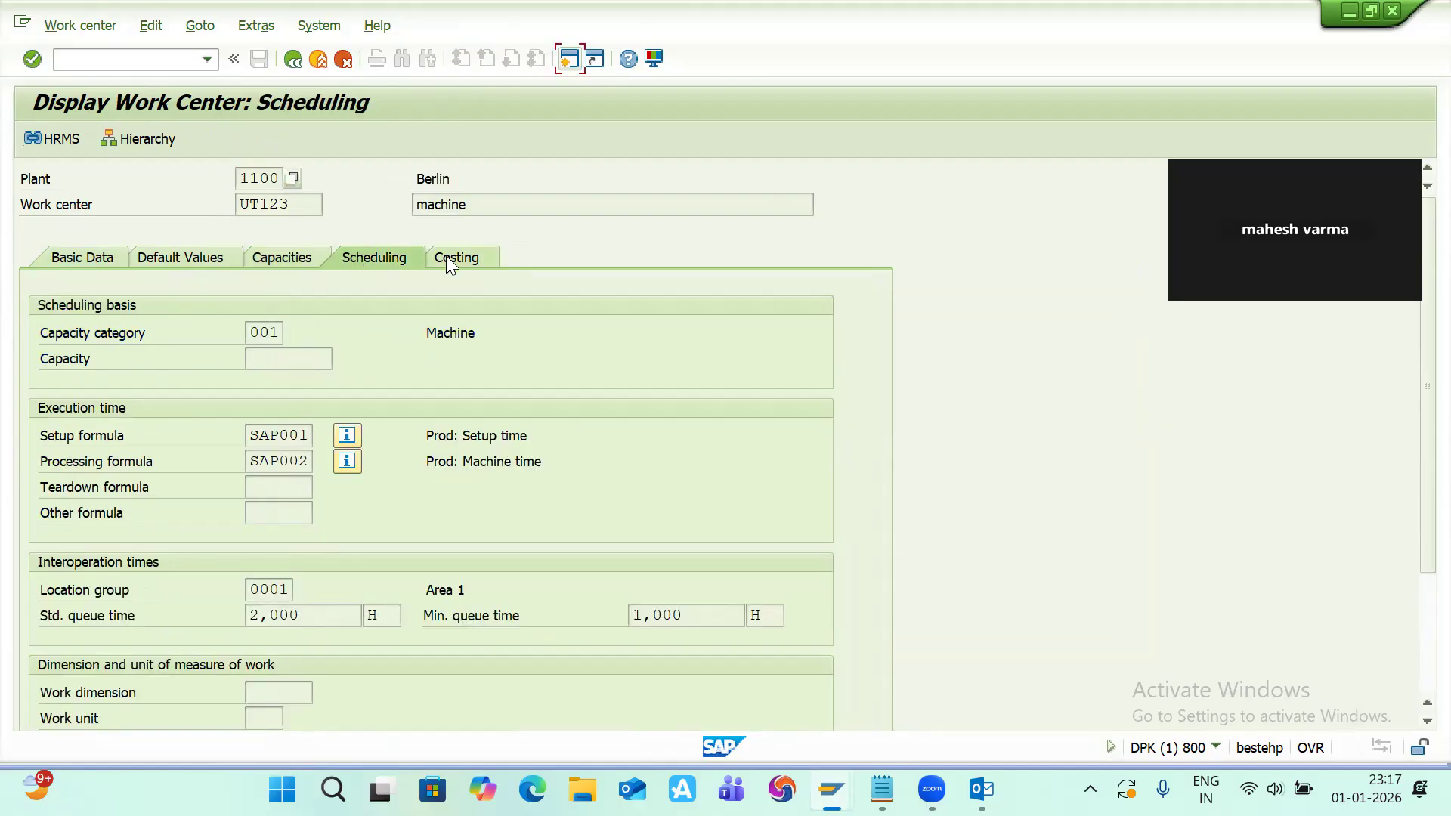
left_click(454, 257)
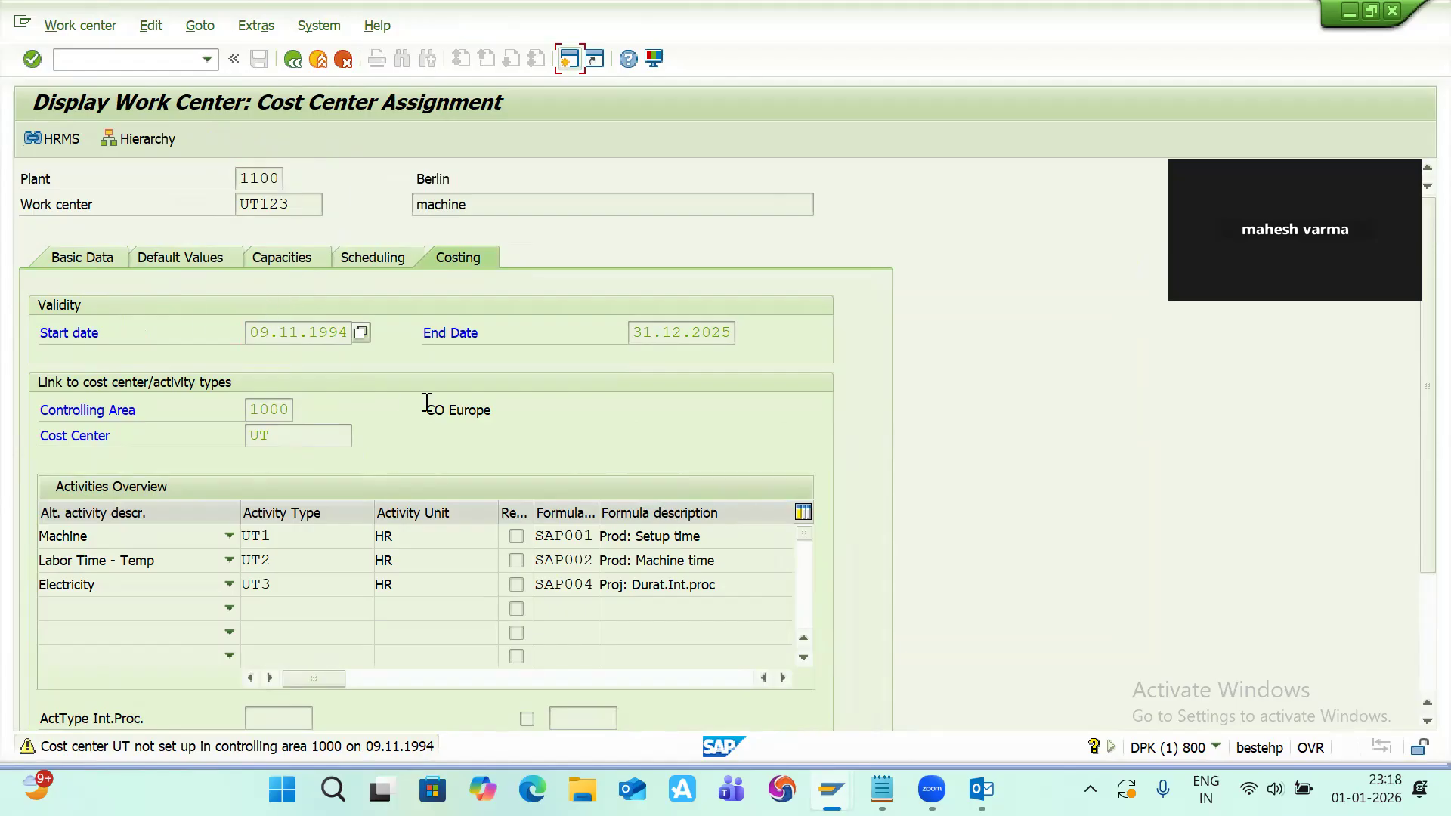
Step: Switch to the notepad and add the notes "mass of work centers" and "lsmw"
key("alt+Tab")
key("alt+Tab")
key("alt+Tab")
key("Return")
key("Return")
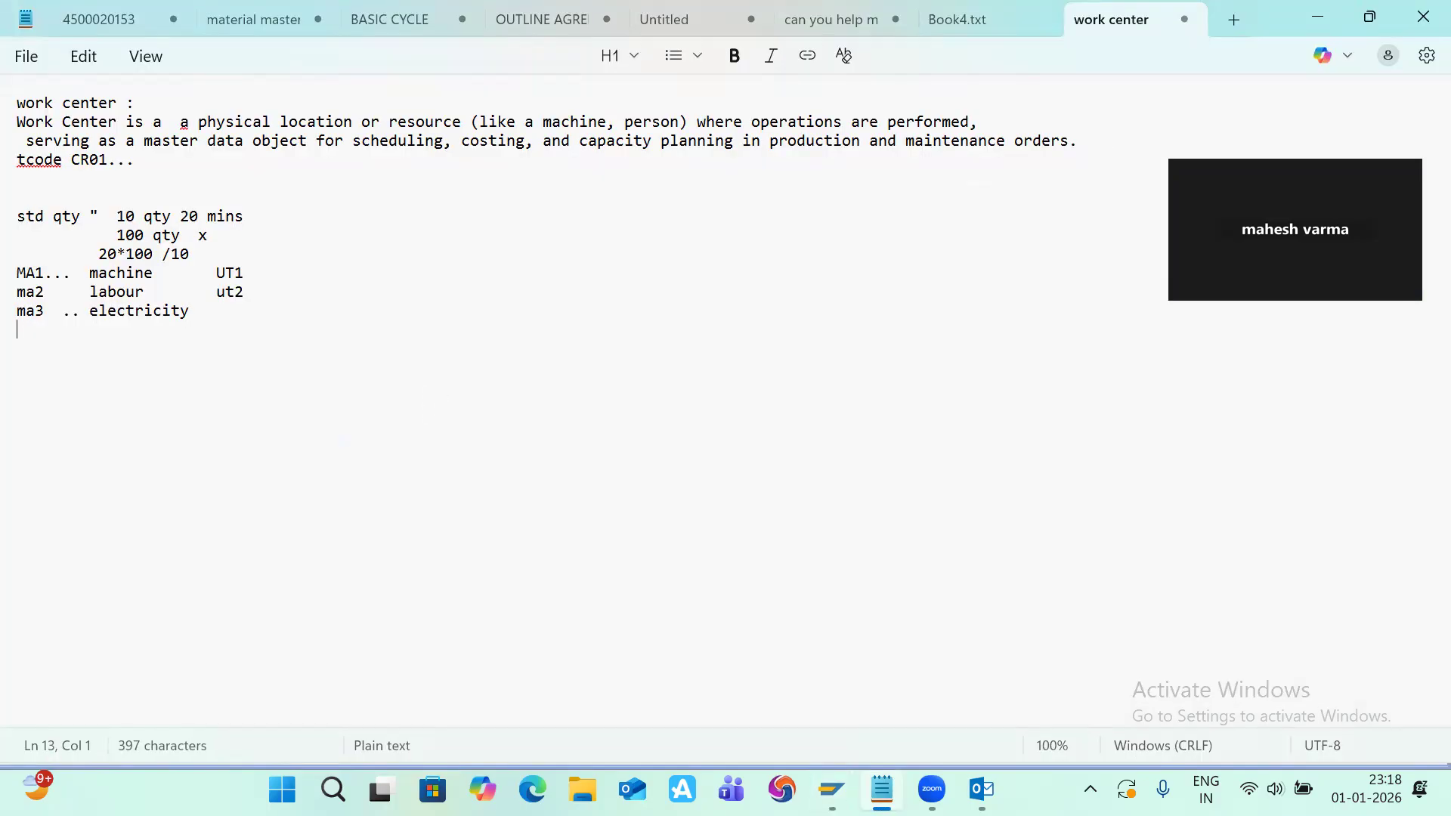
type("mass of work centers")
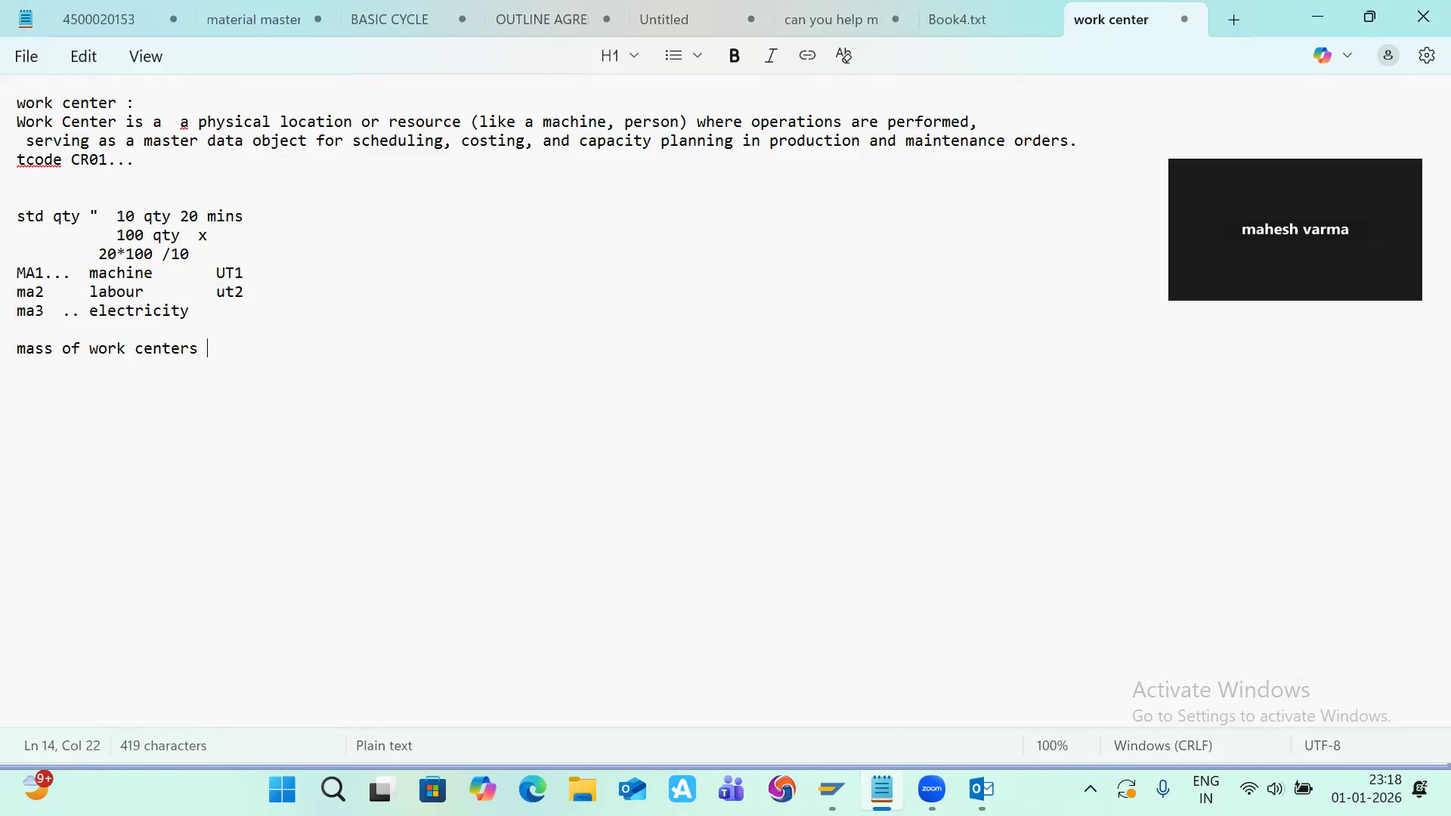
key("Return")
type("lsmw")
Step: Add the notes "configurations" and "stk ... spro...." on new lines in the notepad
key("BackSpace")
key("Return")
type("configu")
type("ratipii")
key("BackSpace")
key("BackSpace")
key("BackSpace")
type("ons")
key("Return")
type("s")
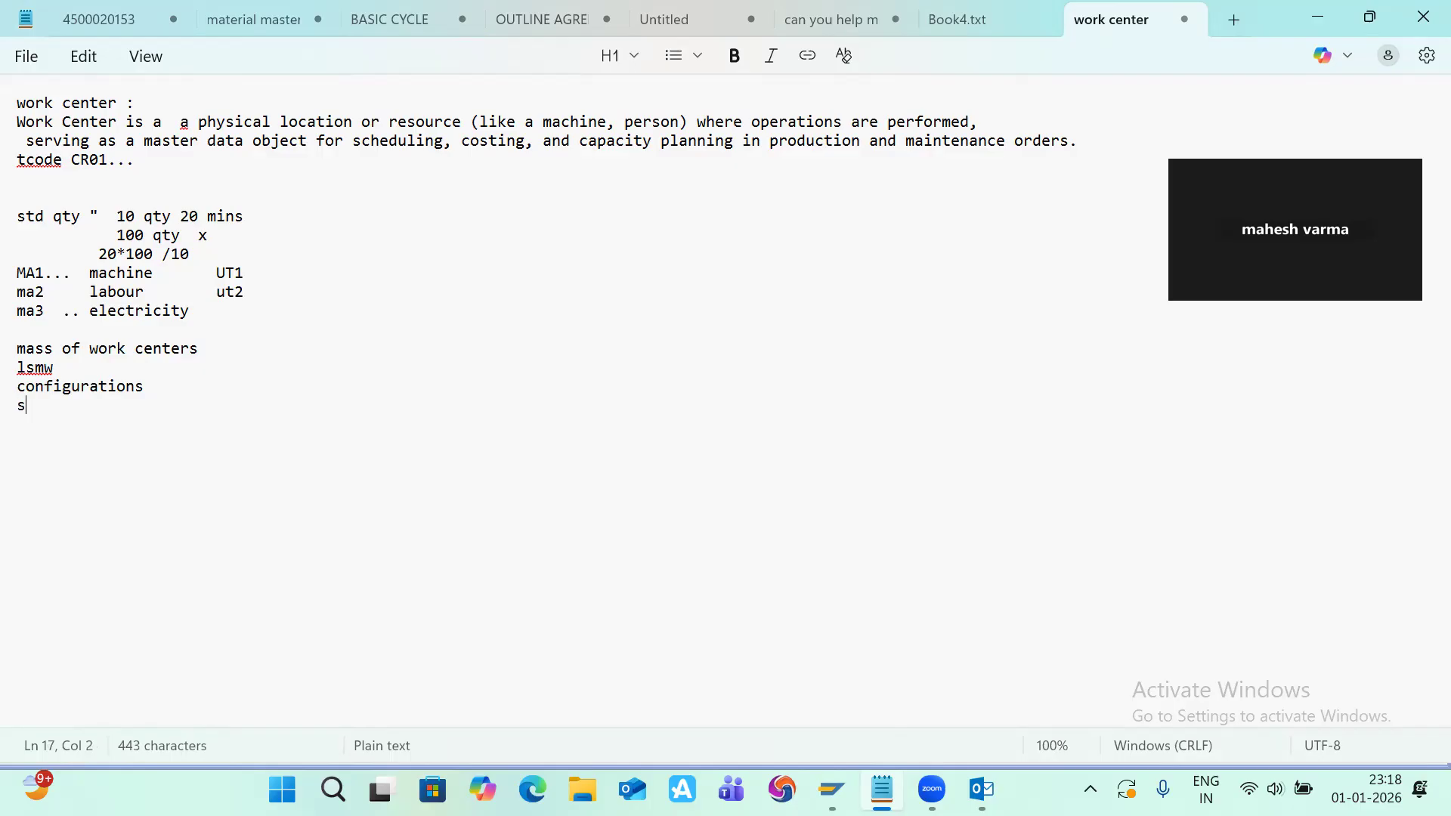
type("tv")
type("...")
key("Num_Lock")
key("BackSpace")
key("BackSpace")
key("BackSpace")
key("BackSpace")
key("BackSpace")
type("k ... ")
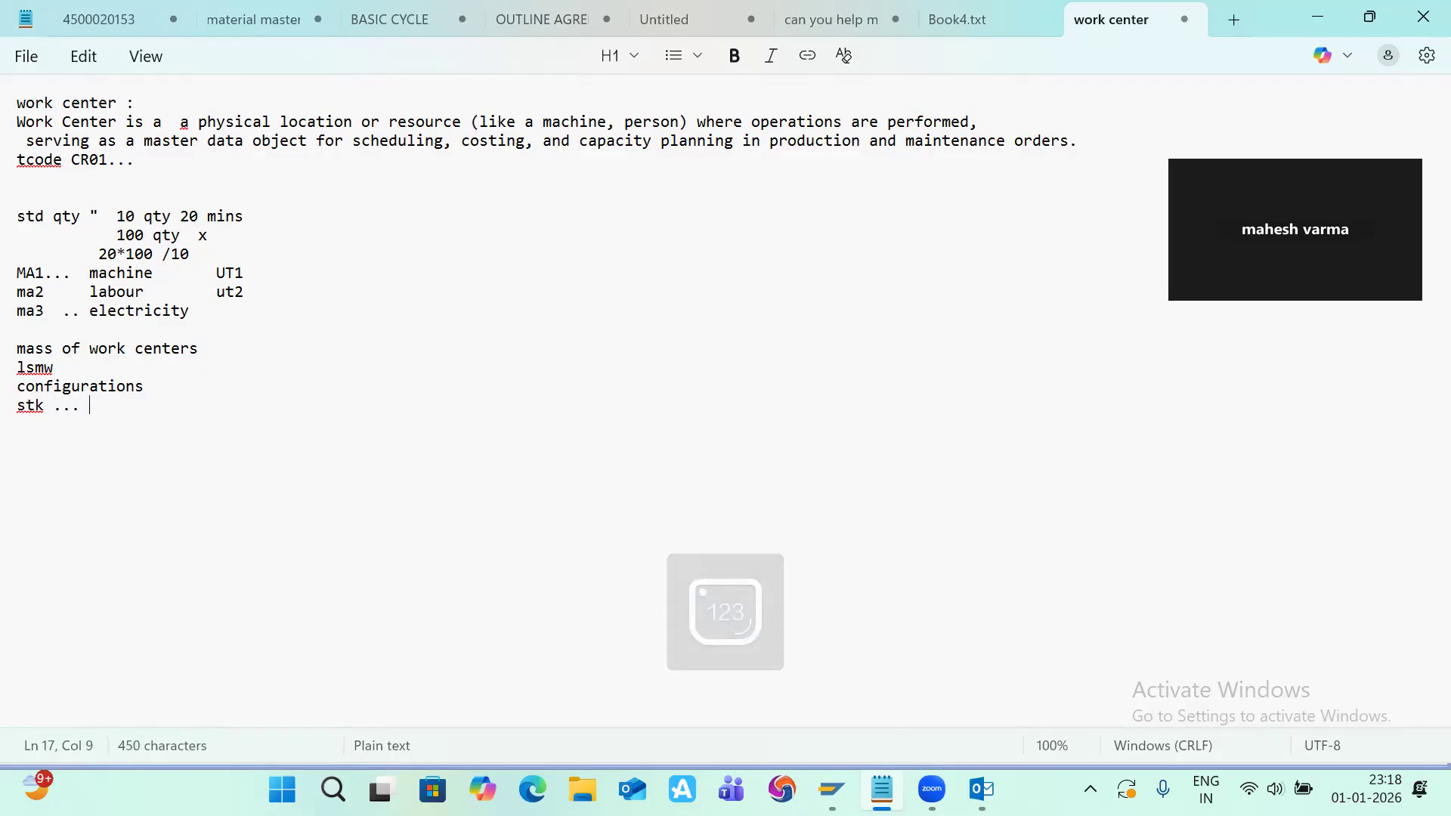
type("spro....")
key("Return")
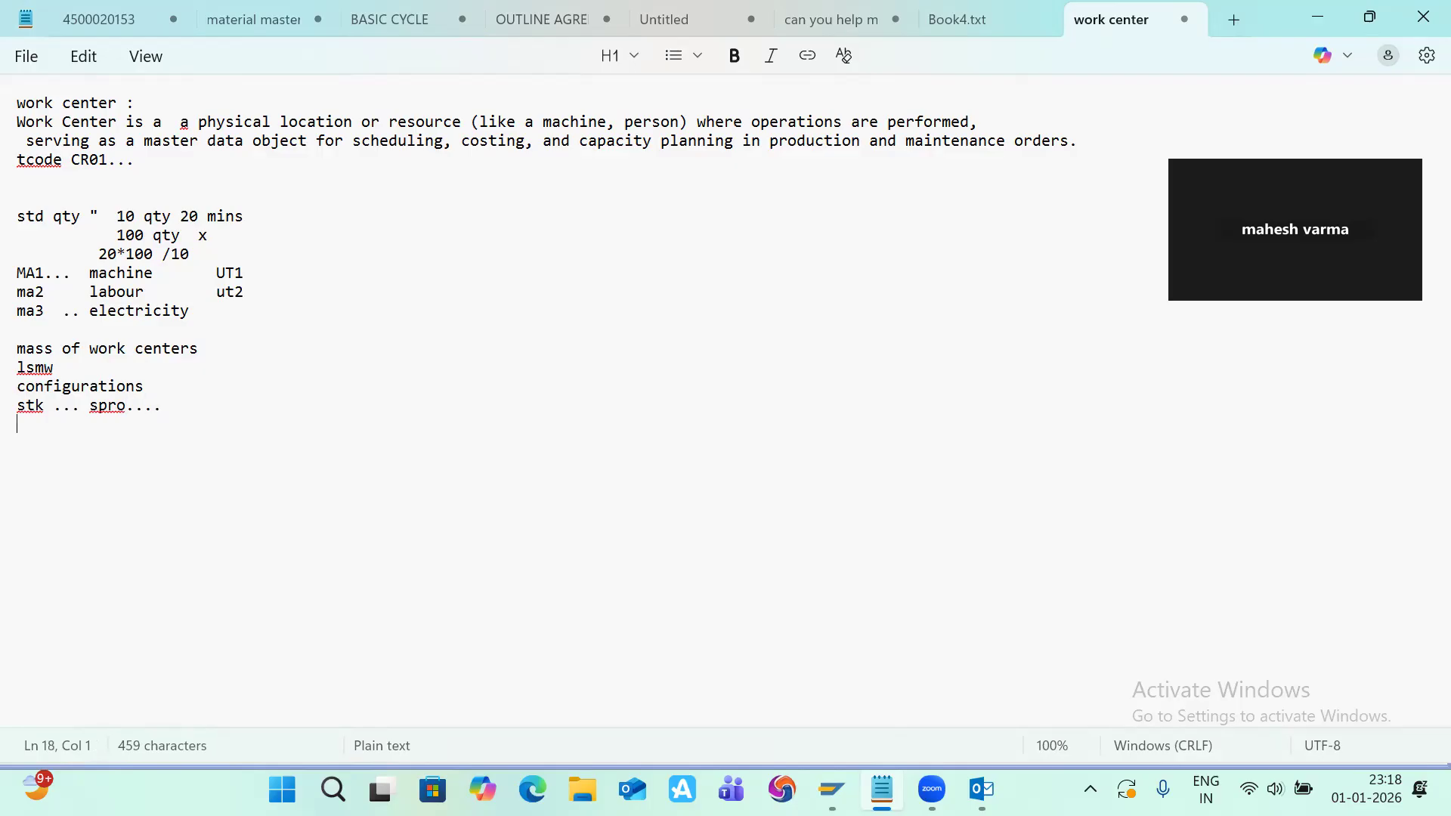
key("alt+Tab")
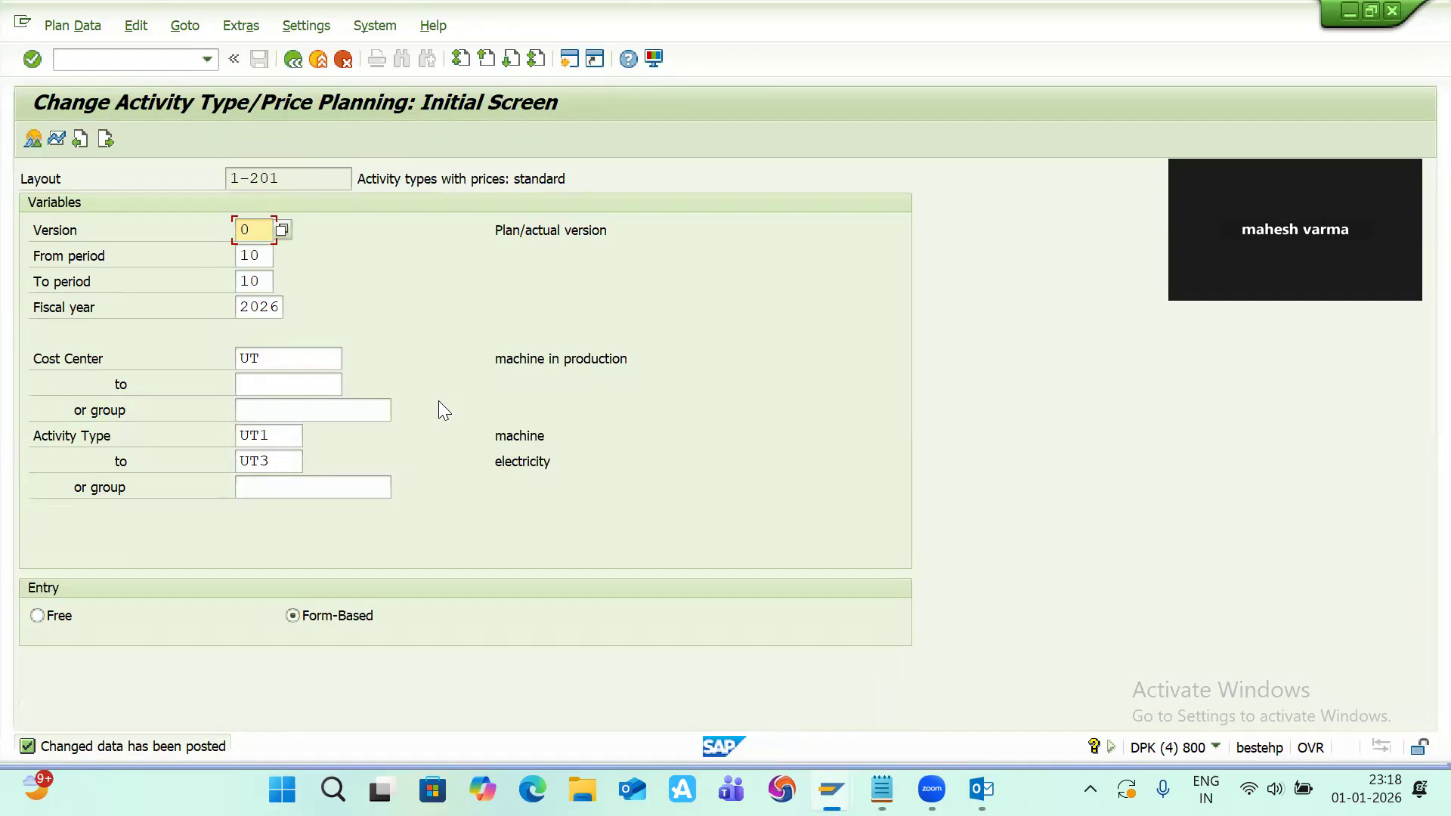
key("alt+Tab")
key("Tab")
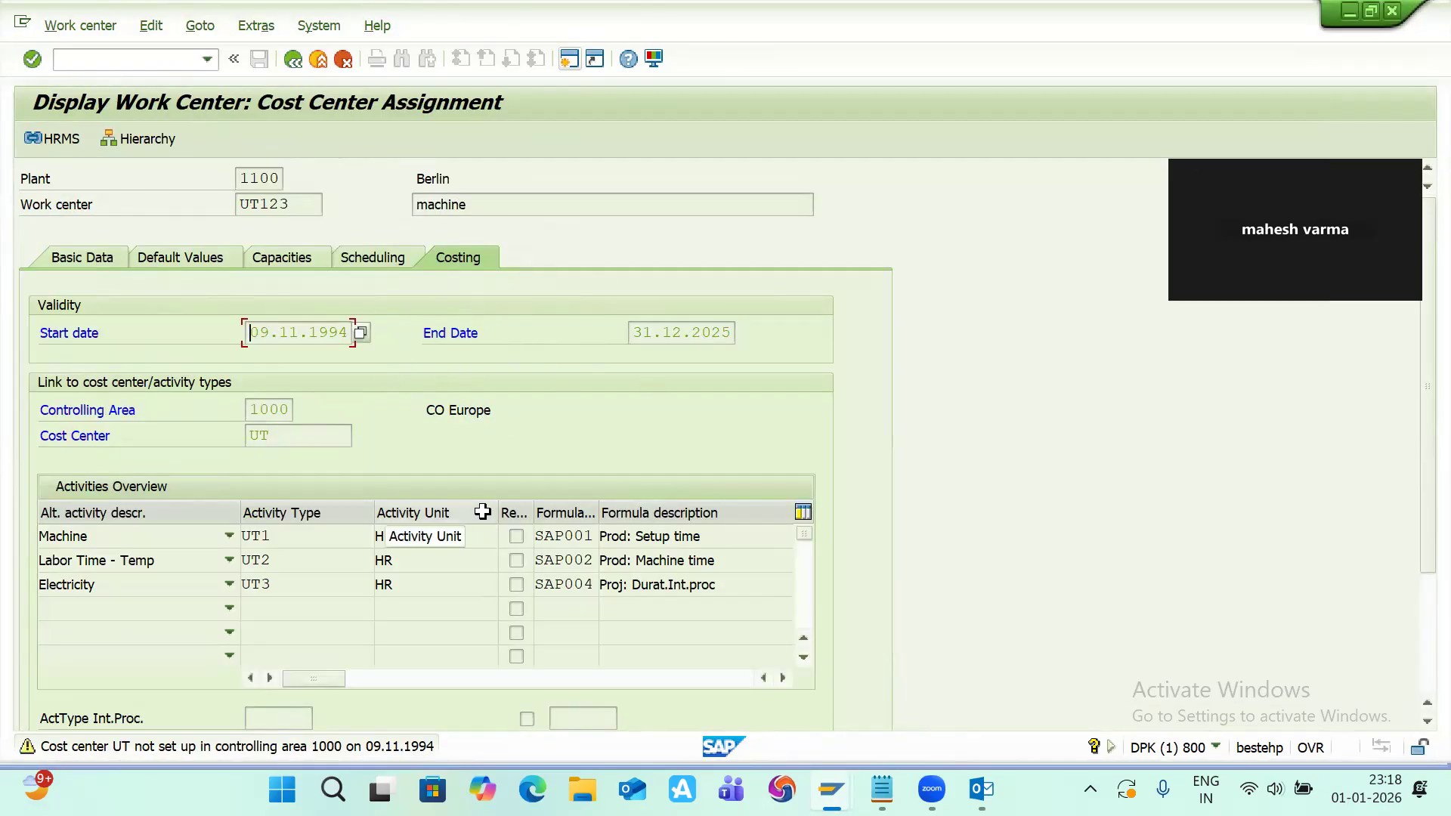
key("alt+Tab")
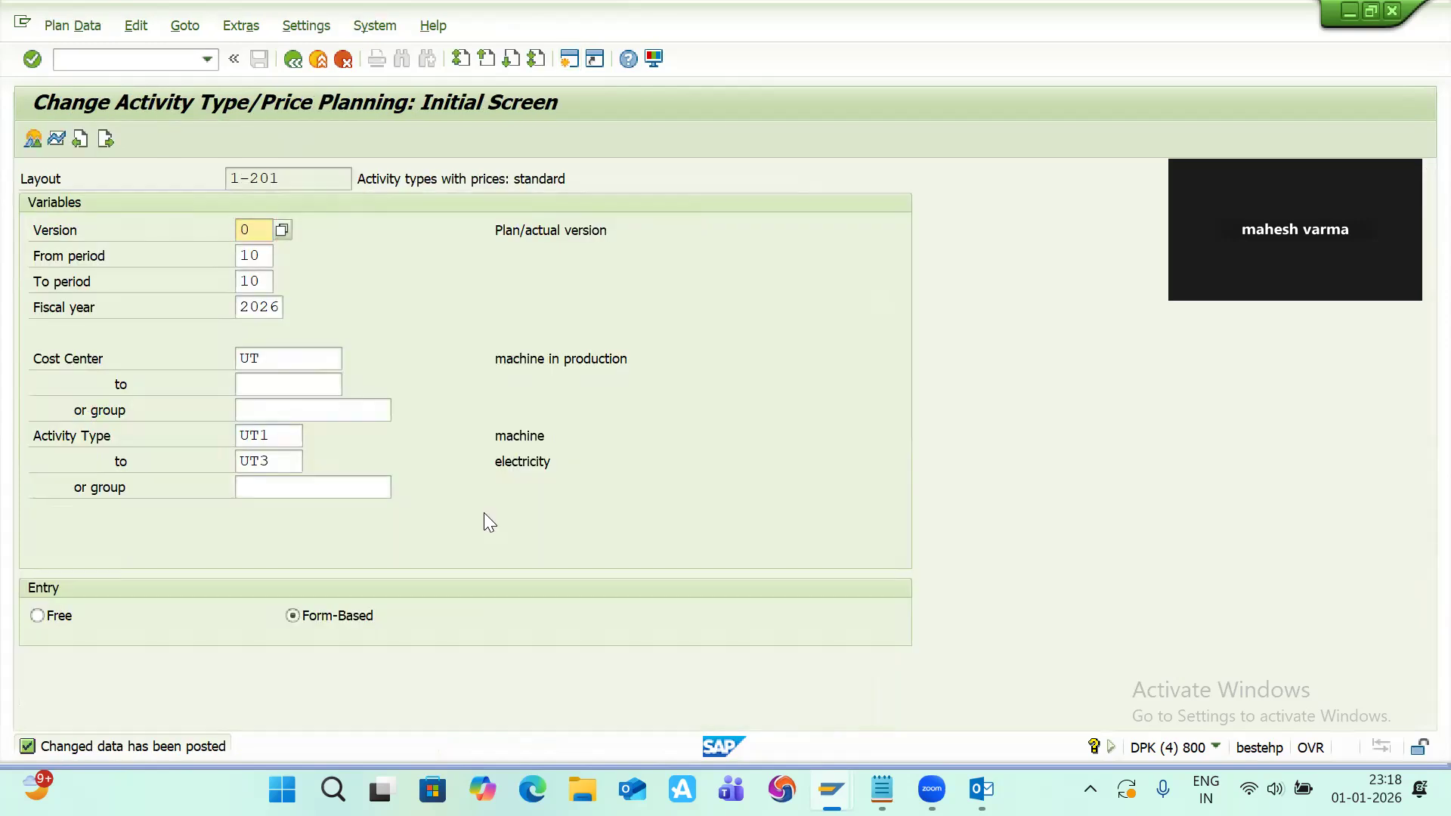
key("alt+Tab")
key("Tab")
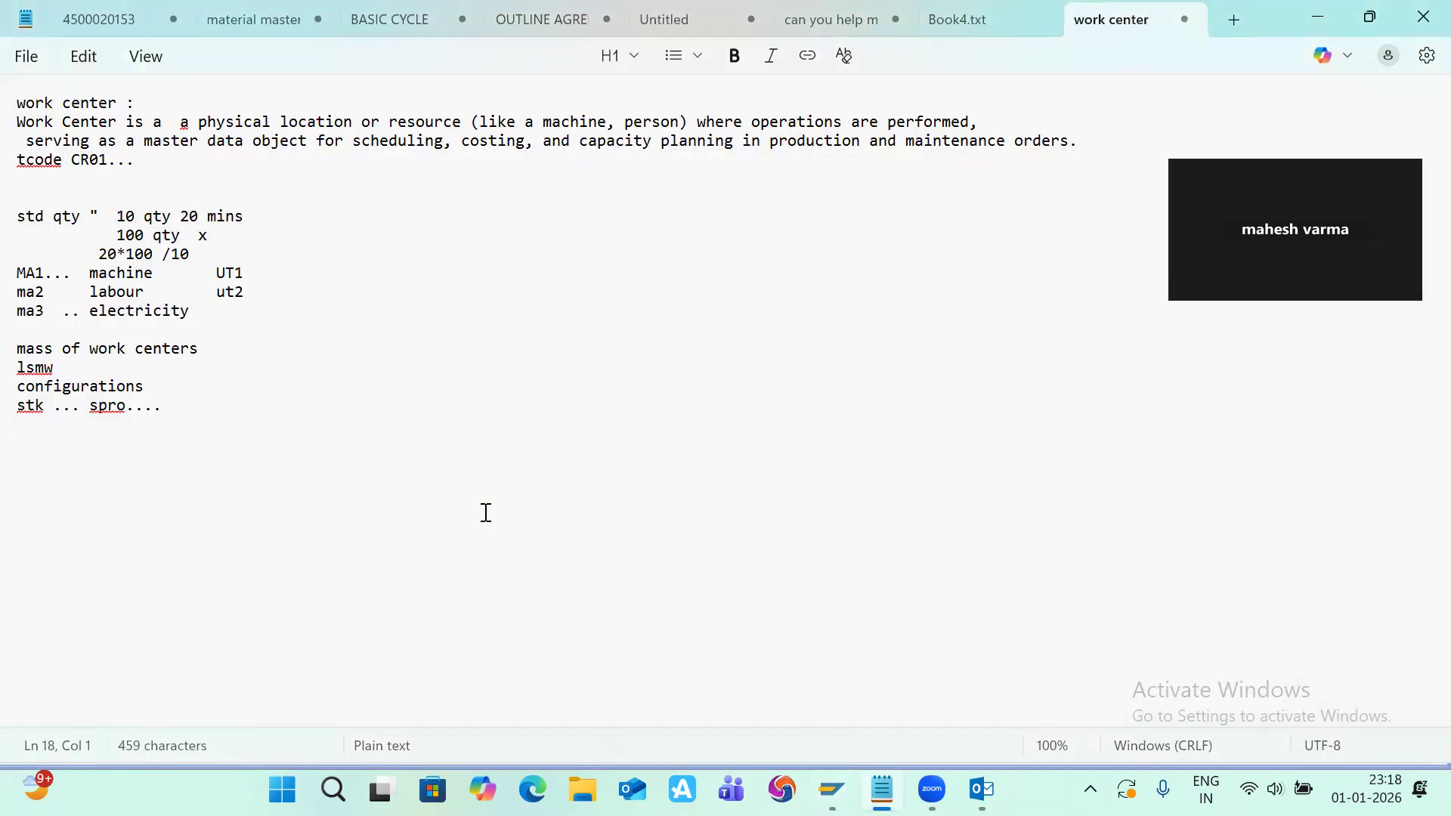